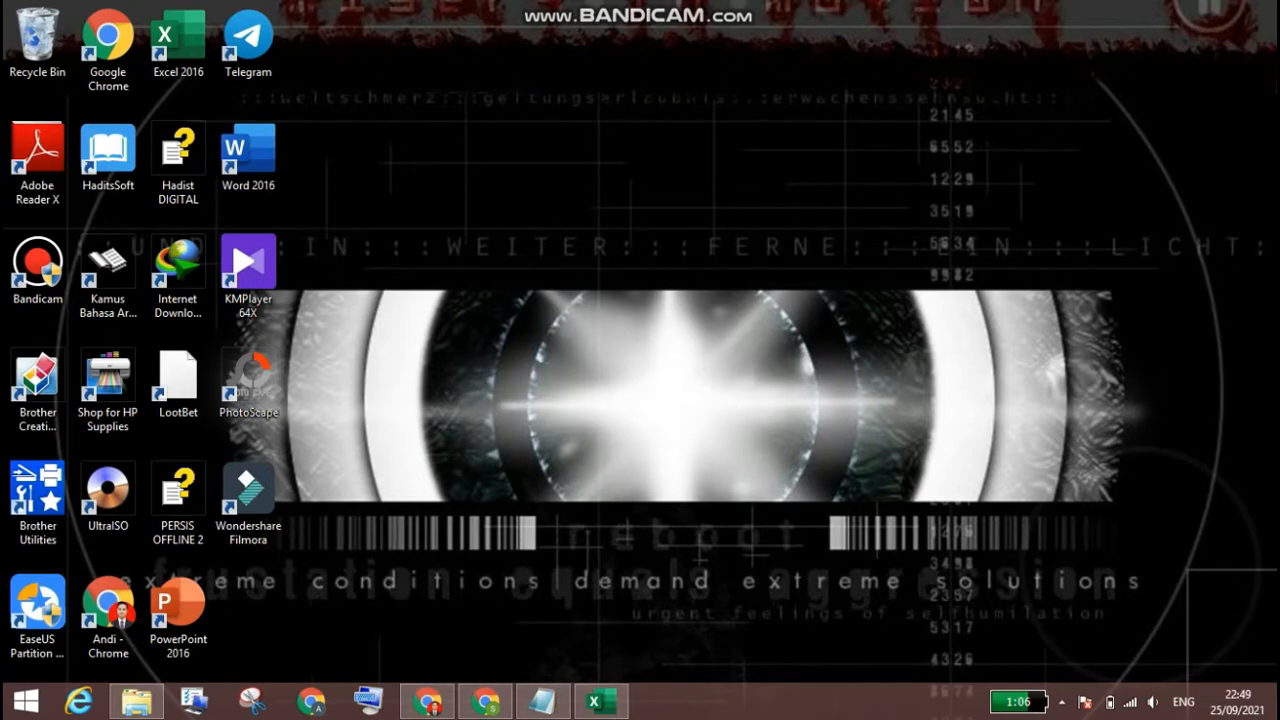
Step: Switch to Chrome, bring up the PENILAIAN TENGAH SEMESTER form editor and look over its first sections
key(Down)
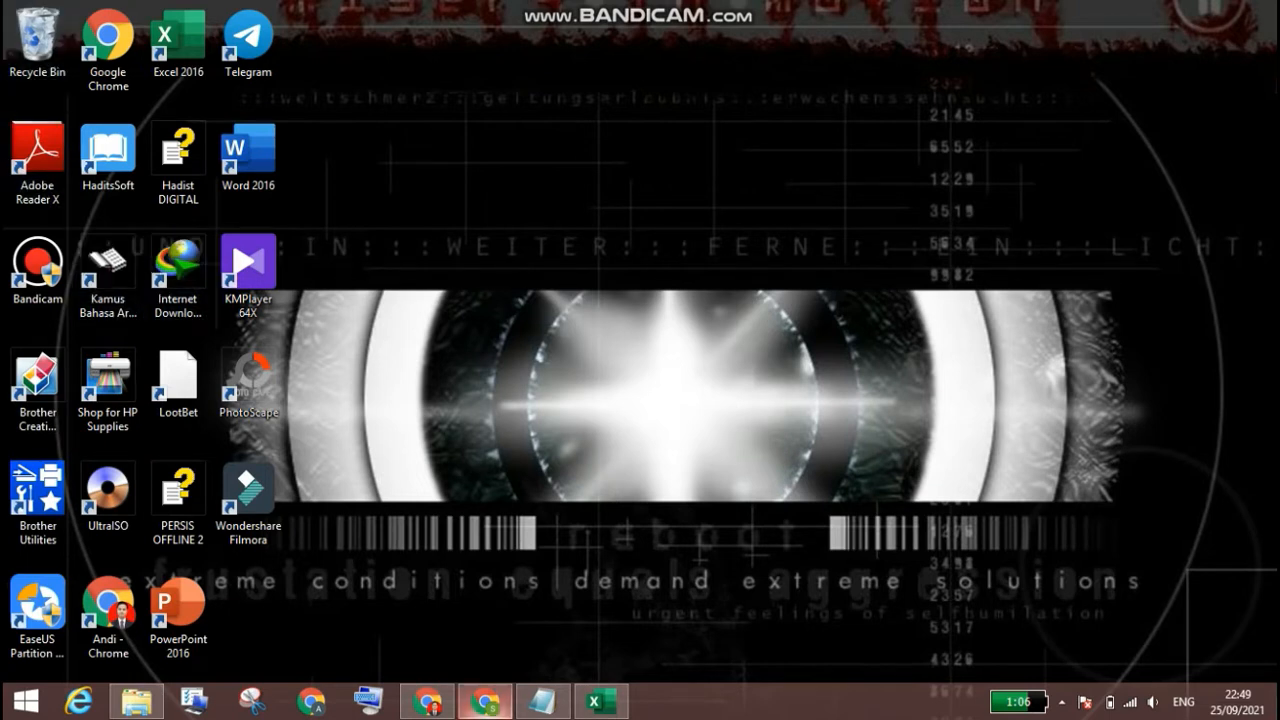
click(486, 702)
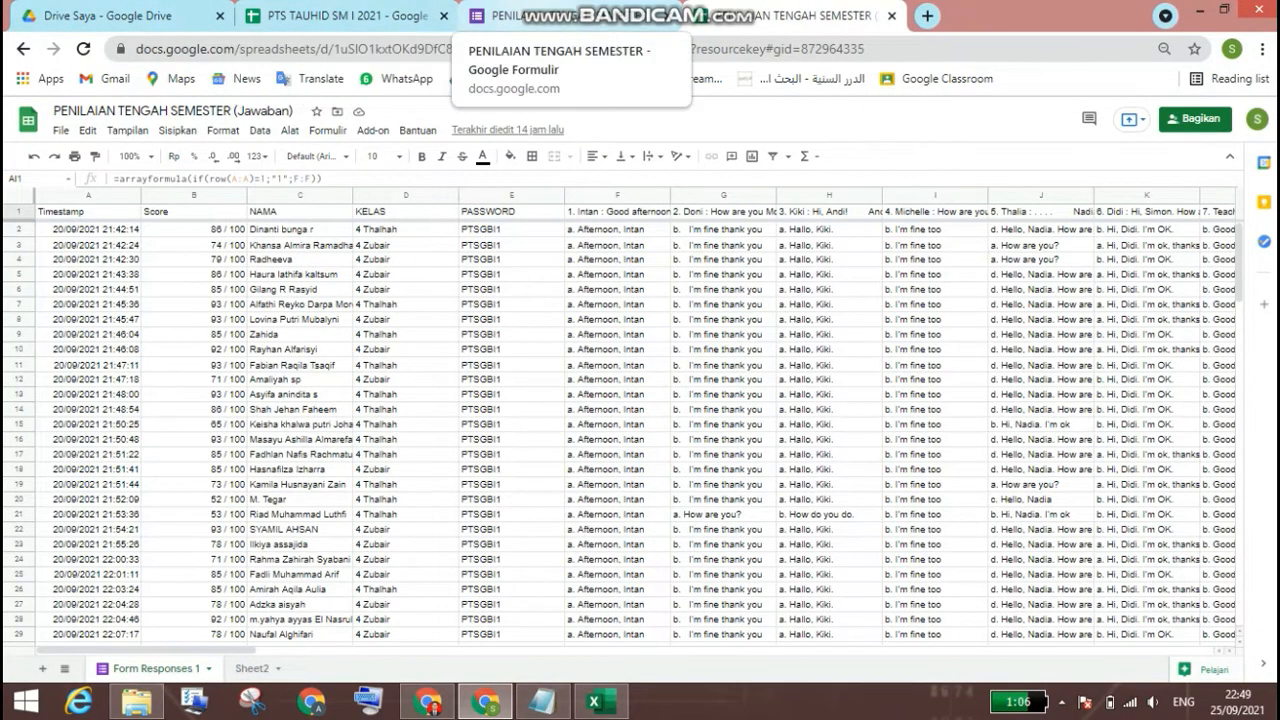
click(520, 15)
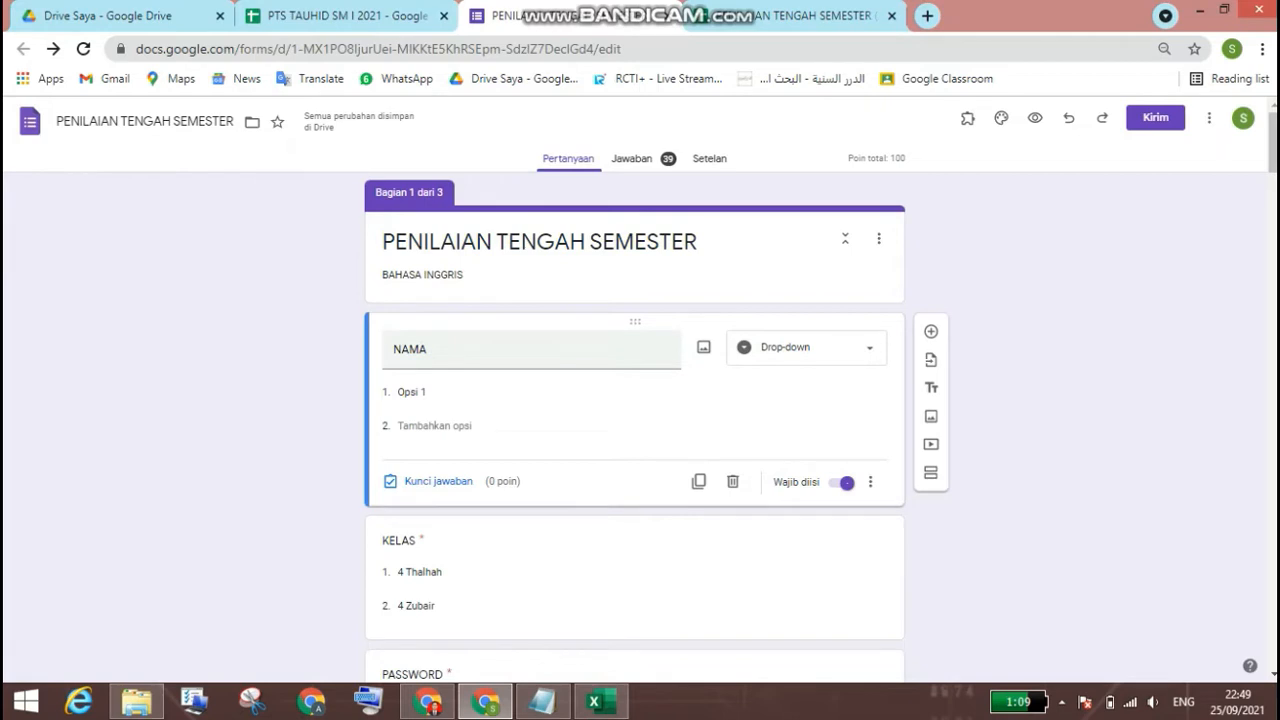
scroll(635, 420, down, 1)
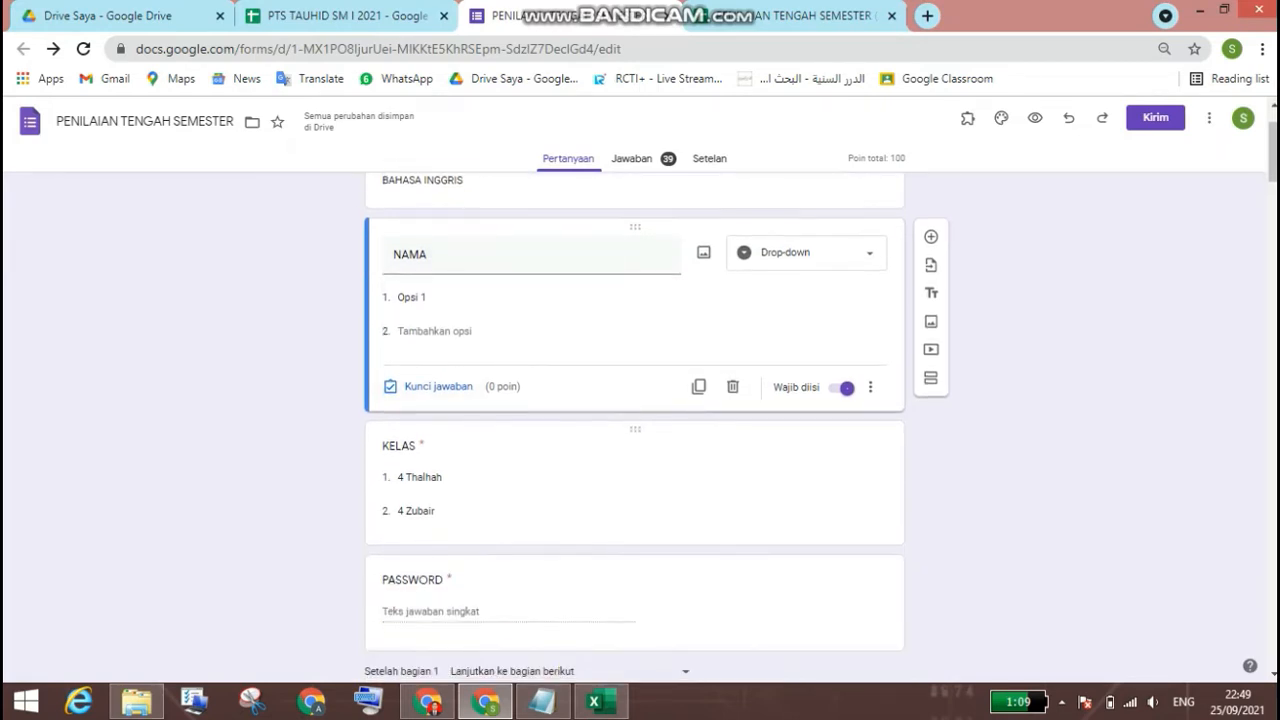
scroll(635, 420, down, 3)
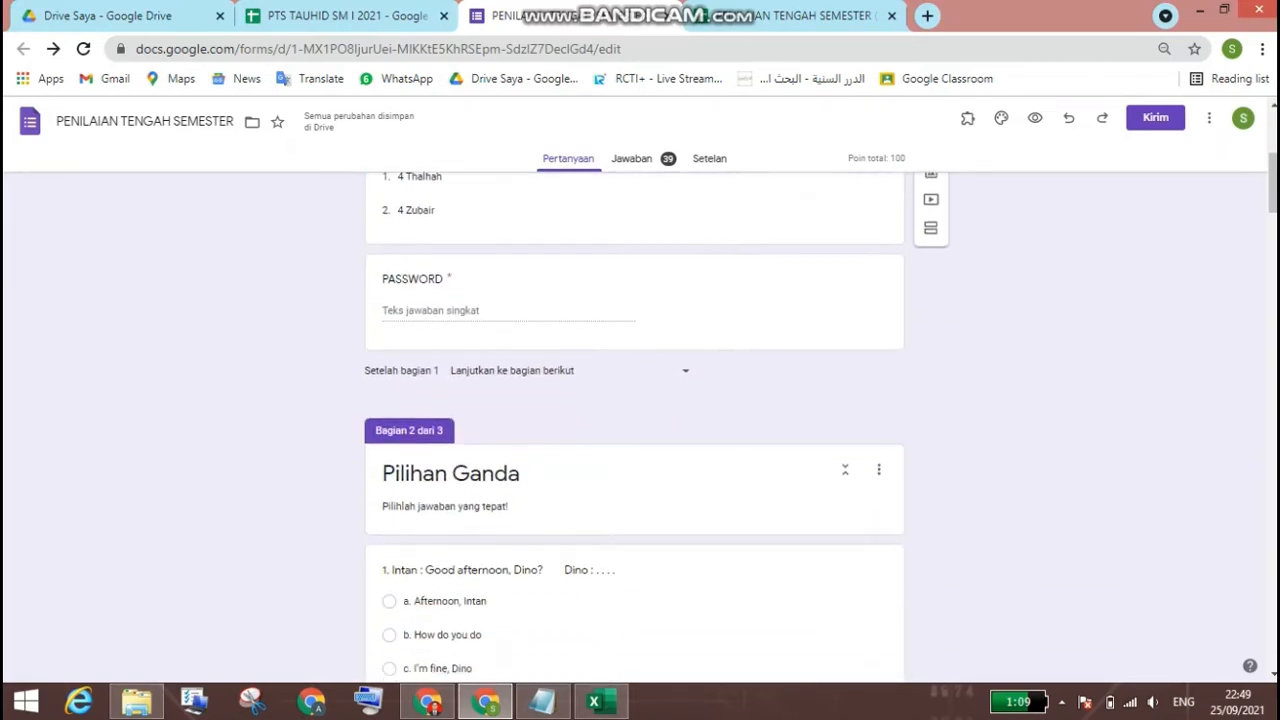
scroll(635, 420, down, 1)
scroll(430, 485, up, 5)
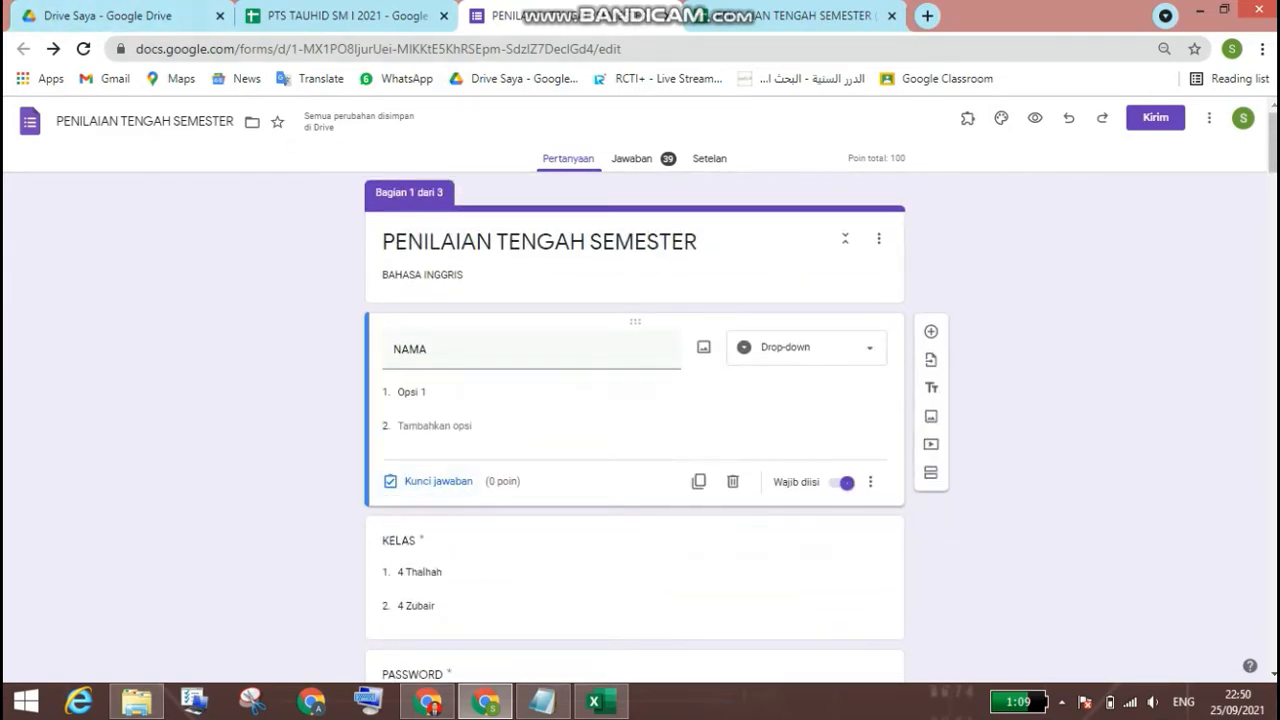
Step: Fill the NAMA drop-down options, from option 1 onward, with the Thalhah class names copied from C4:C23 of Excel's Sheet2, and add another option
click(620, 392)
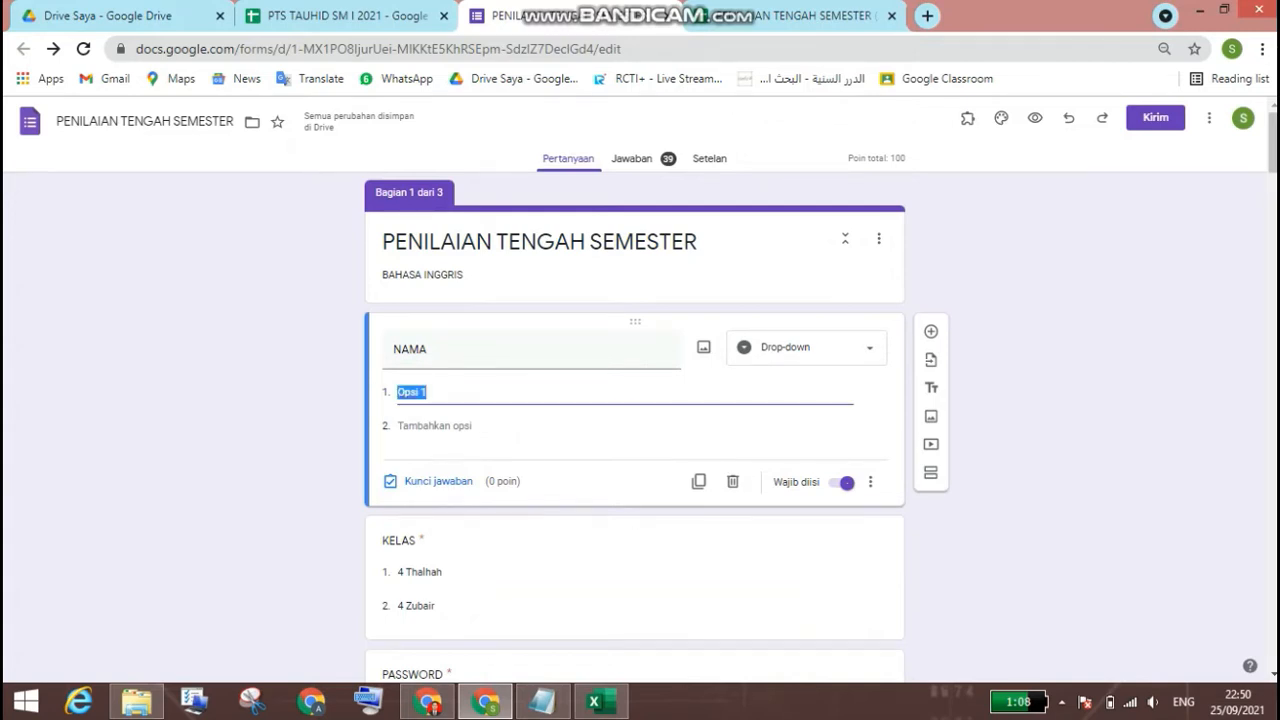
click(594, 701)
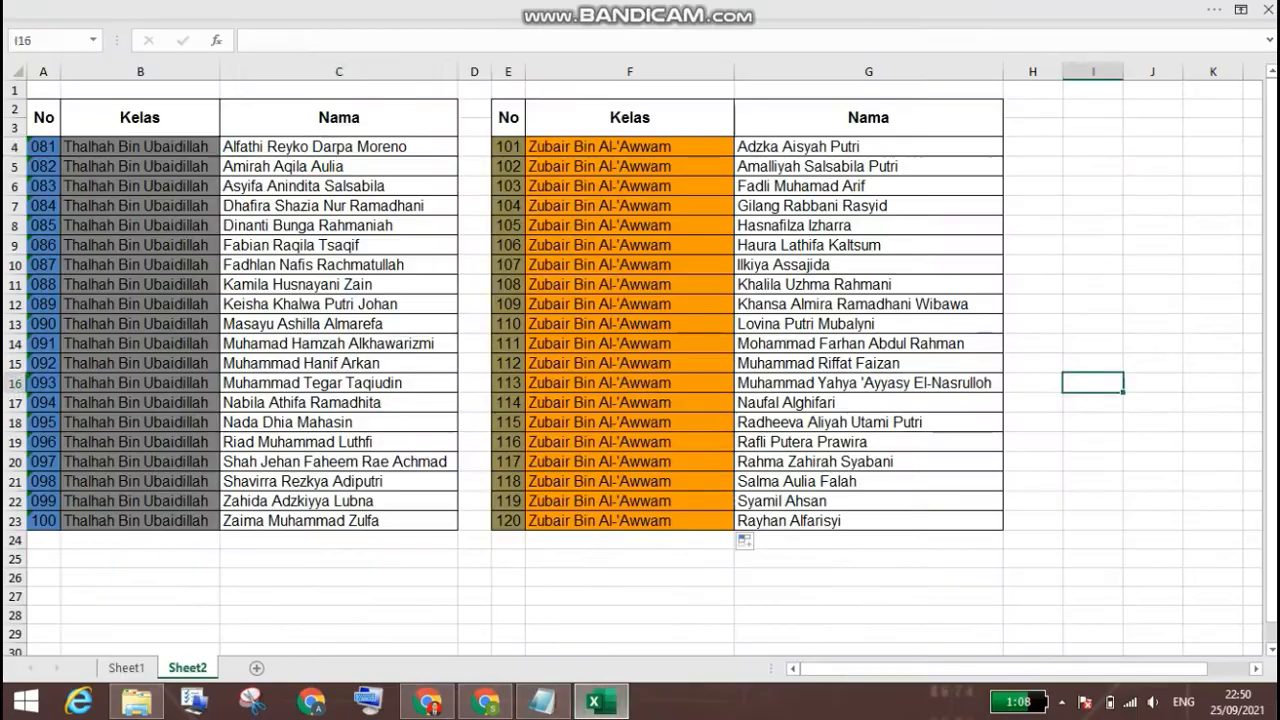
click(338, 147)
drag(338, 147, 338, 520)
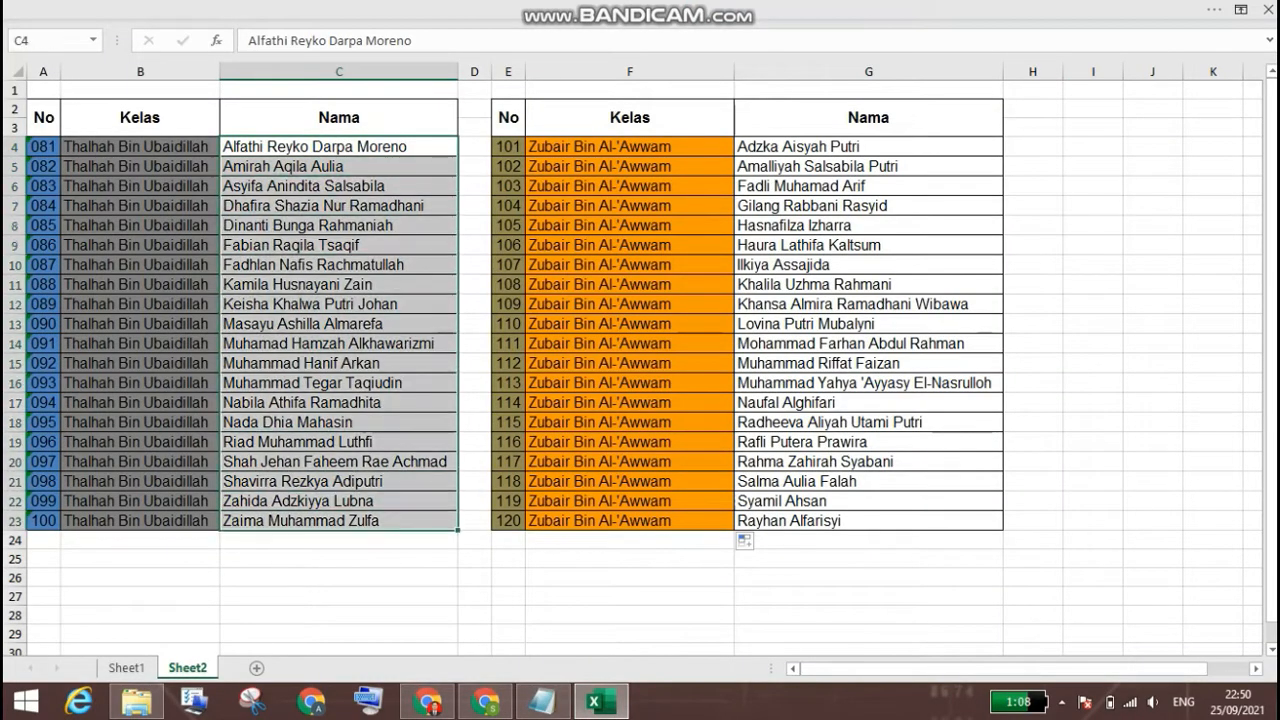
right_click(340, 180)
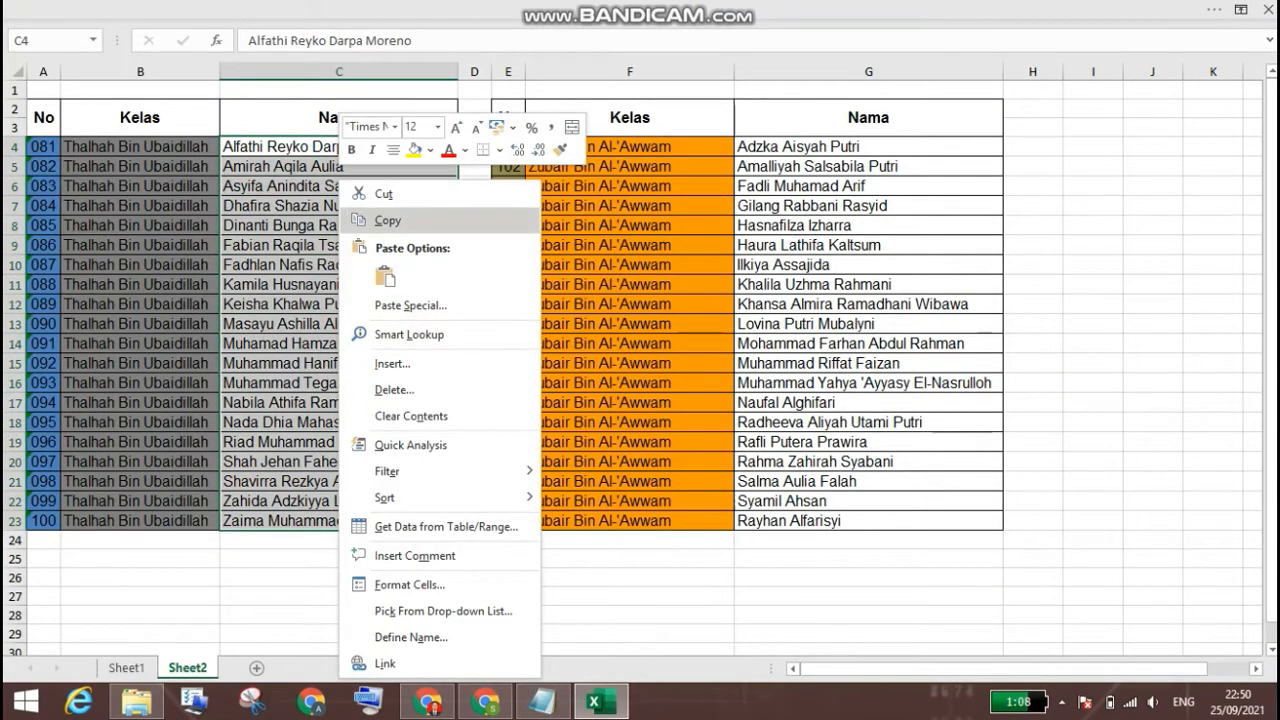
click(387, 220)
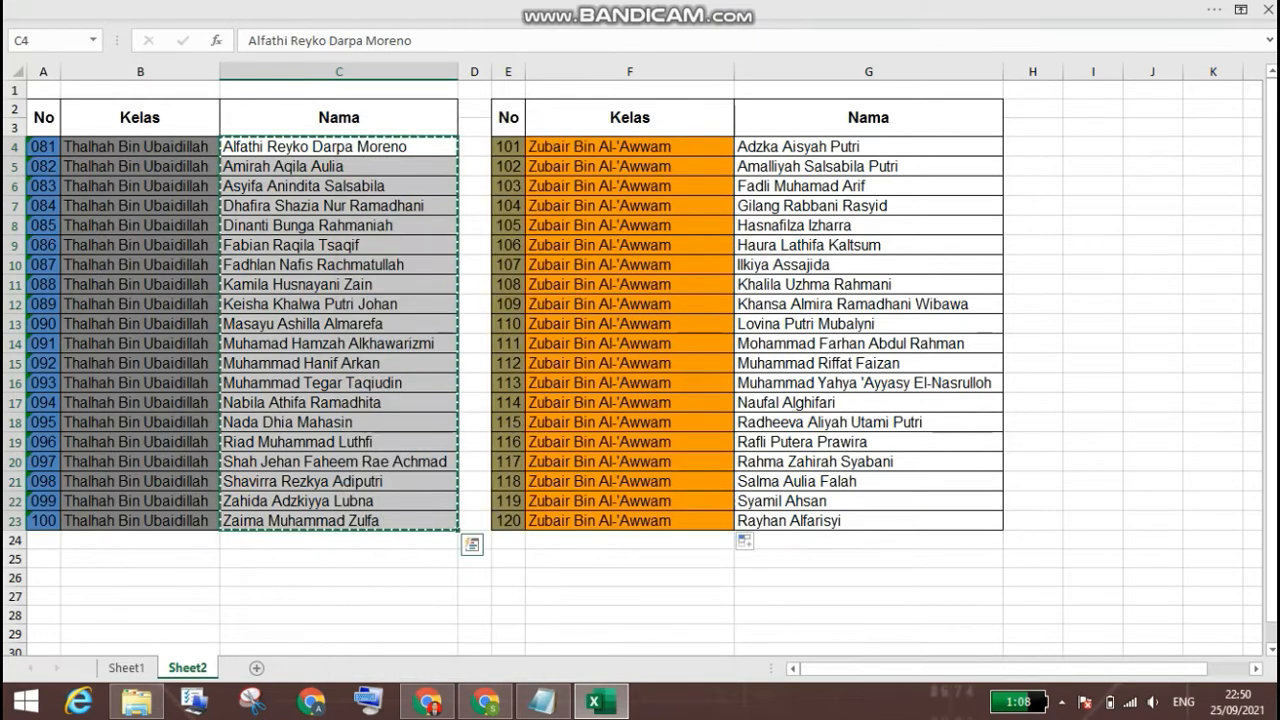
click(485, 702)
right_click(430, 396)
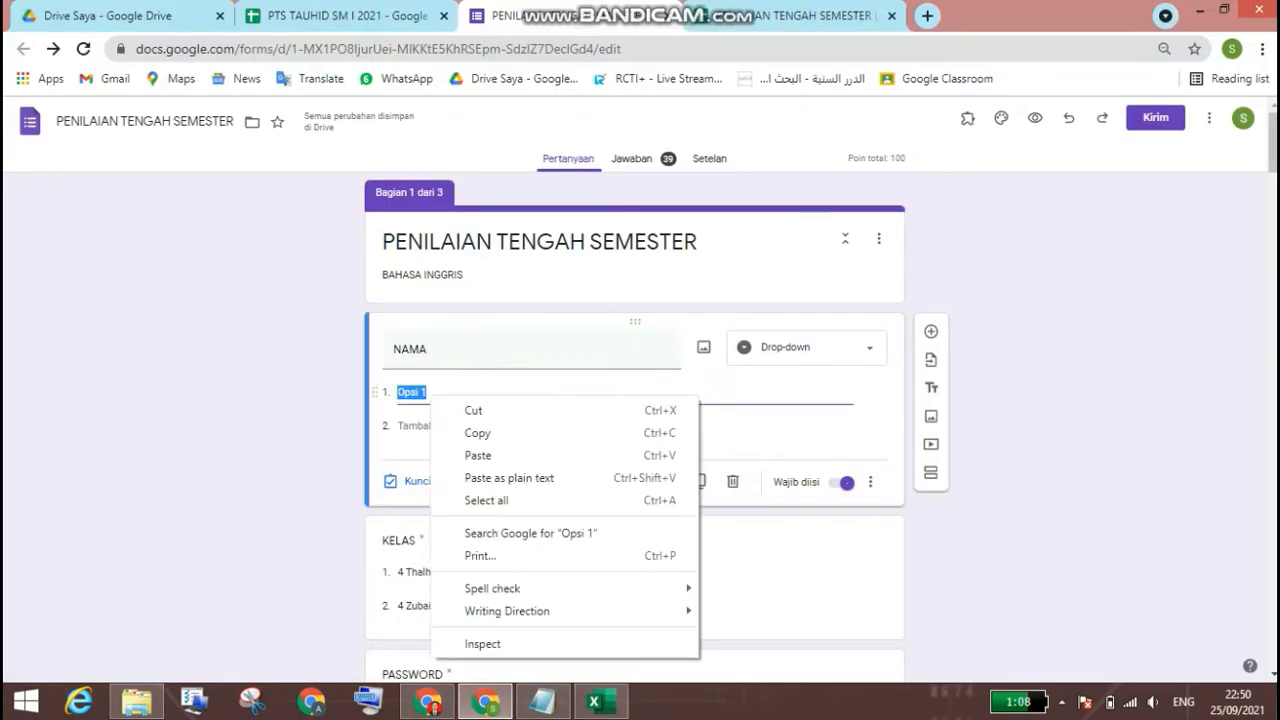
click(478, 455)
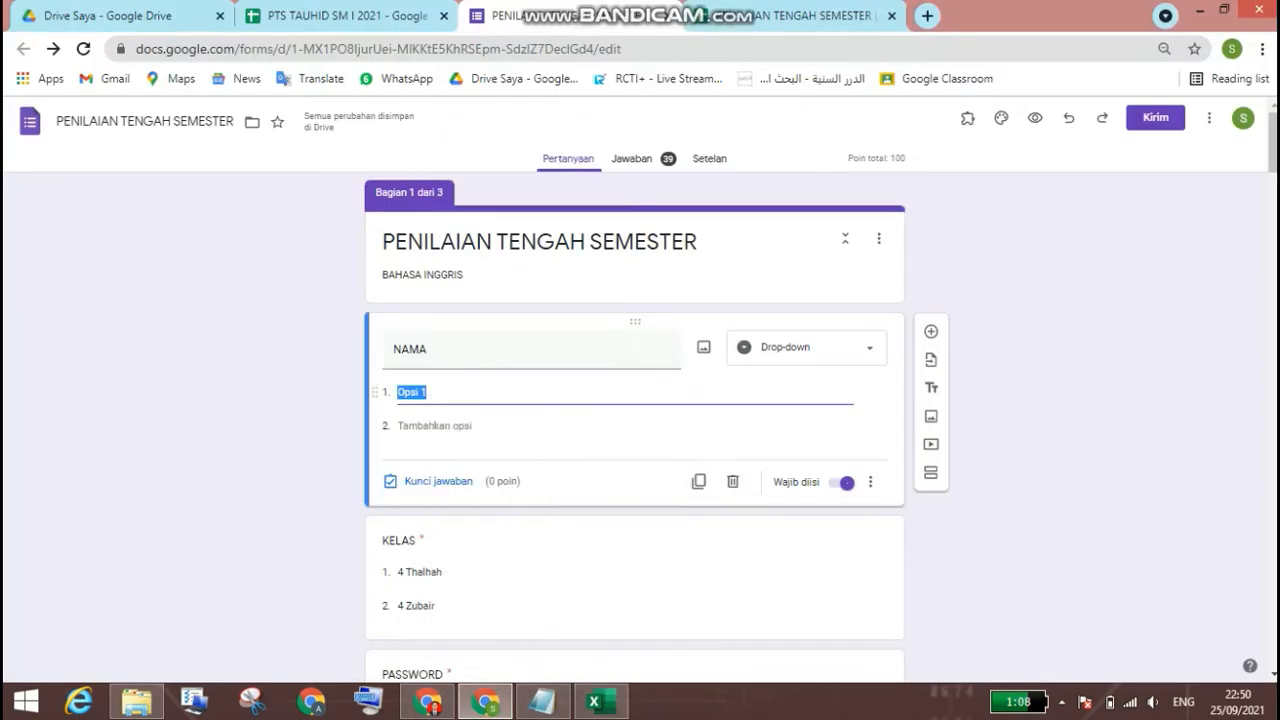
key(Return)
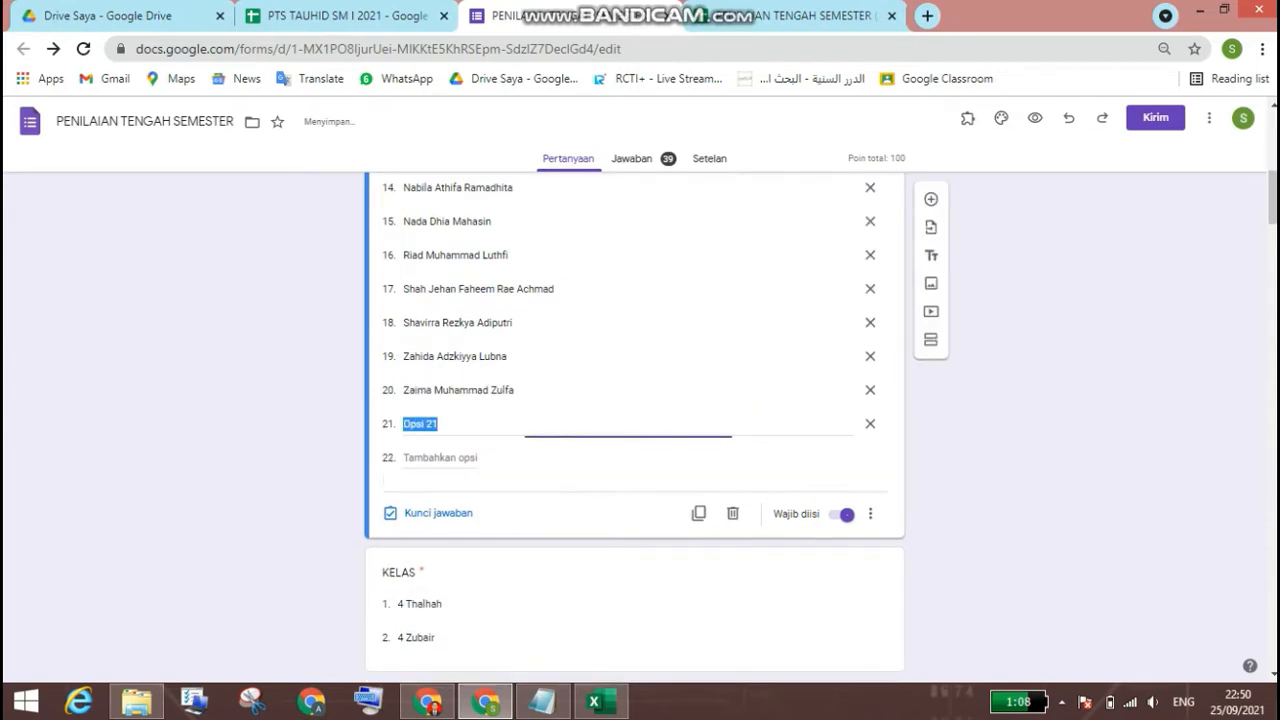
Step: Append the Zubair class names from G4:G23 of the Excel sheet to the NAMA drop-down from option 21, and review the list
click(601, 702)
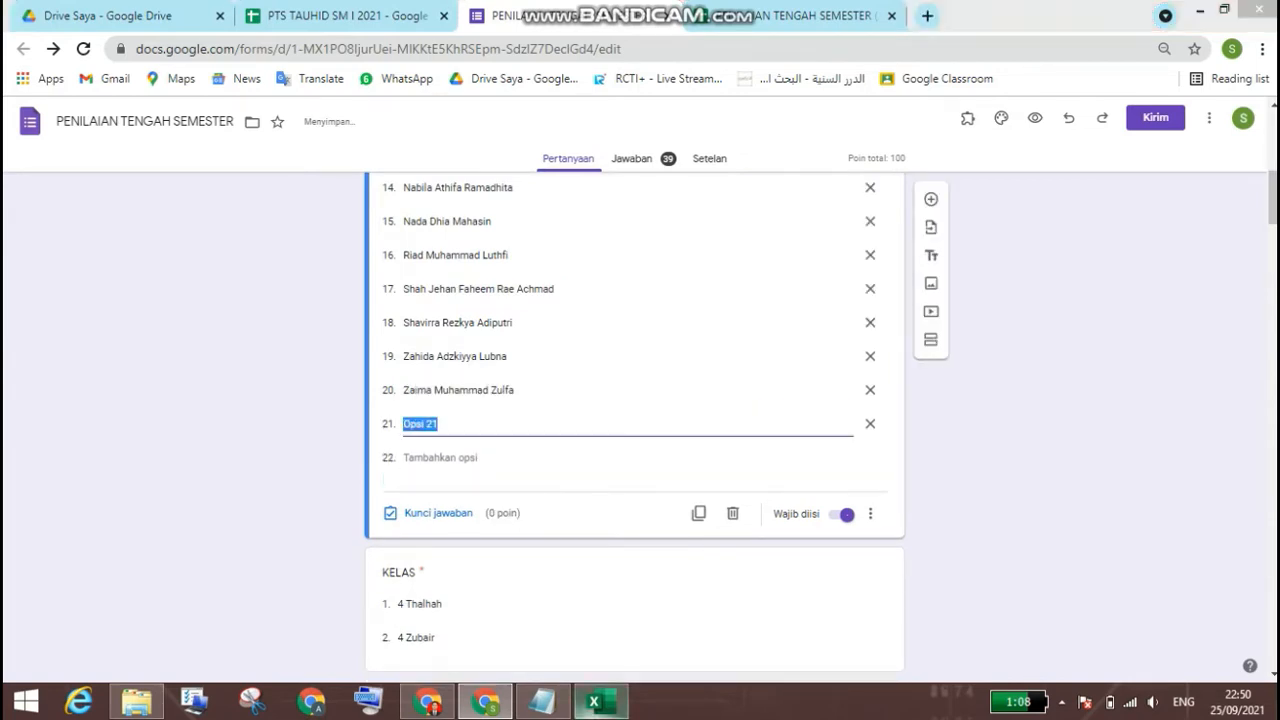
drag(868, 146, 868, 520)
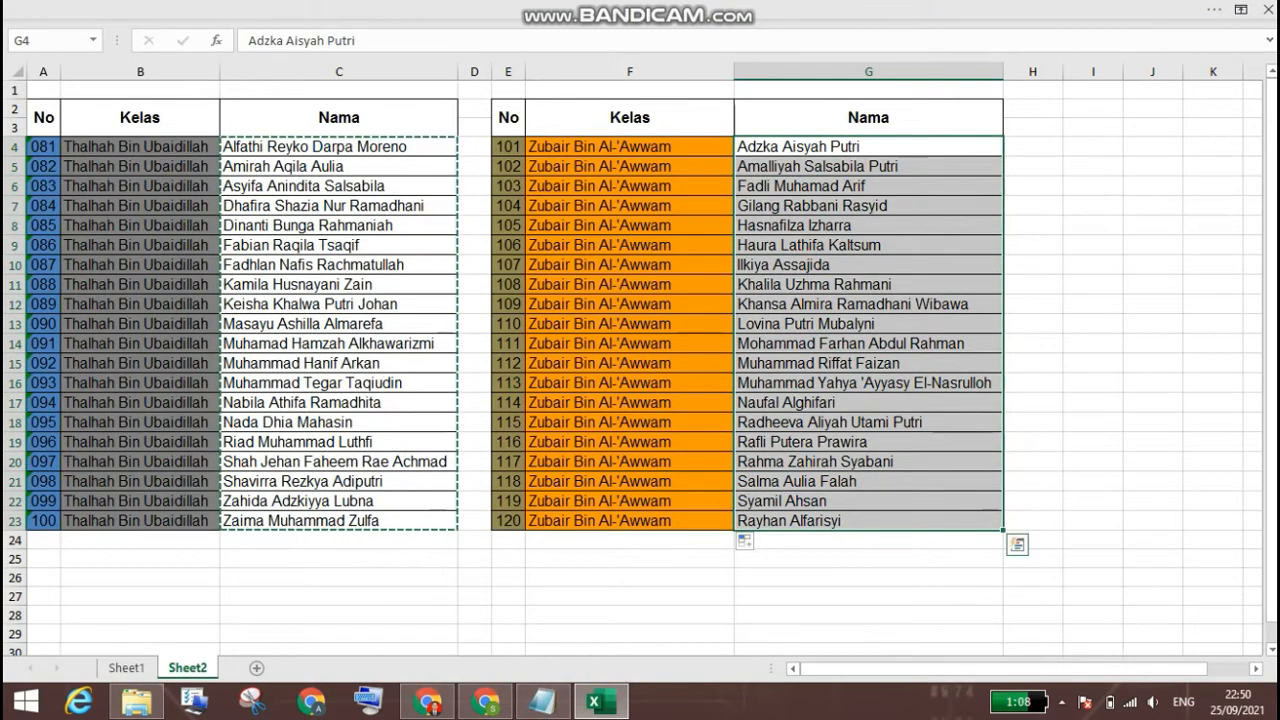
key(ctrl+c)
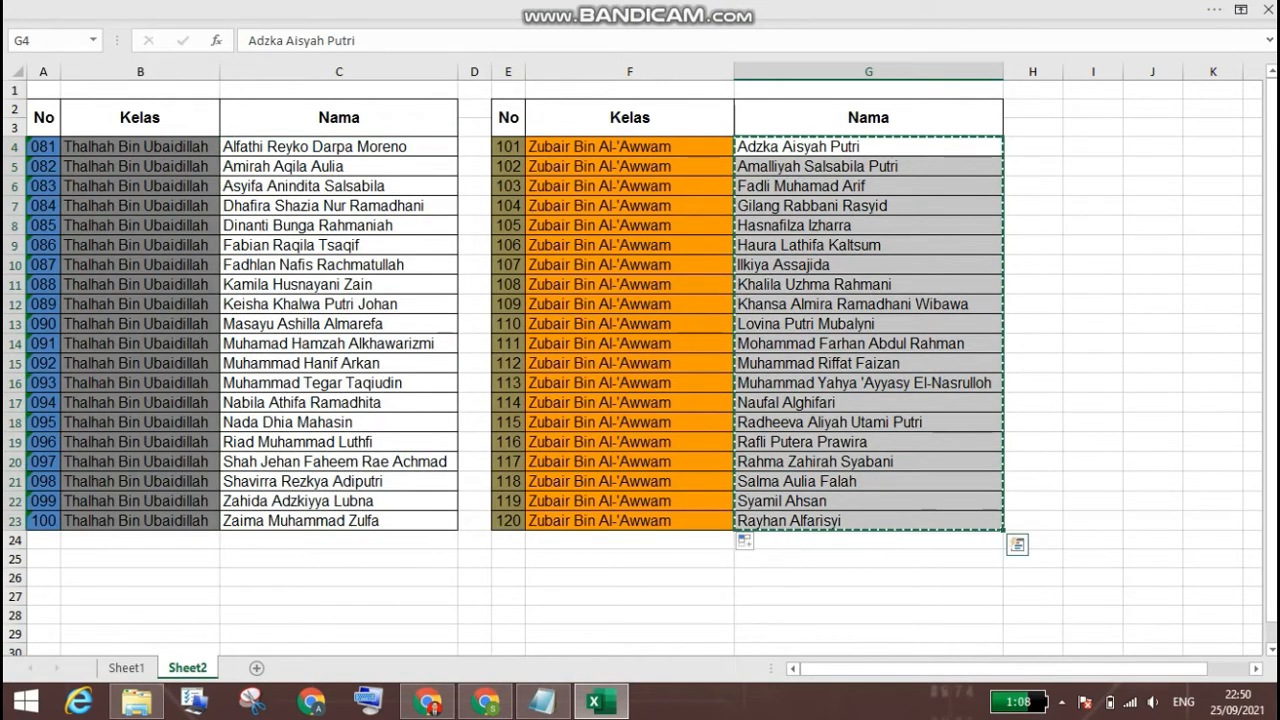
click(486, 702)
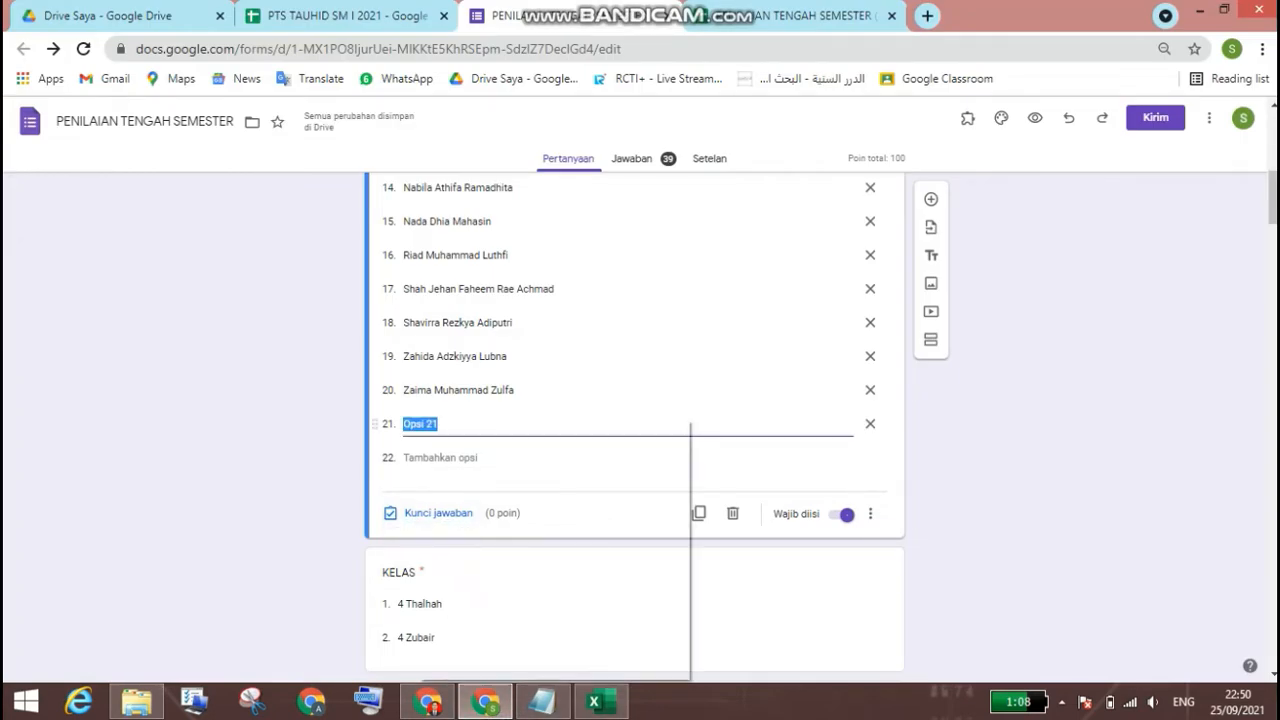
right_click(415, 422)
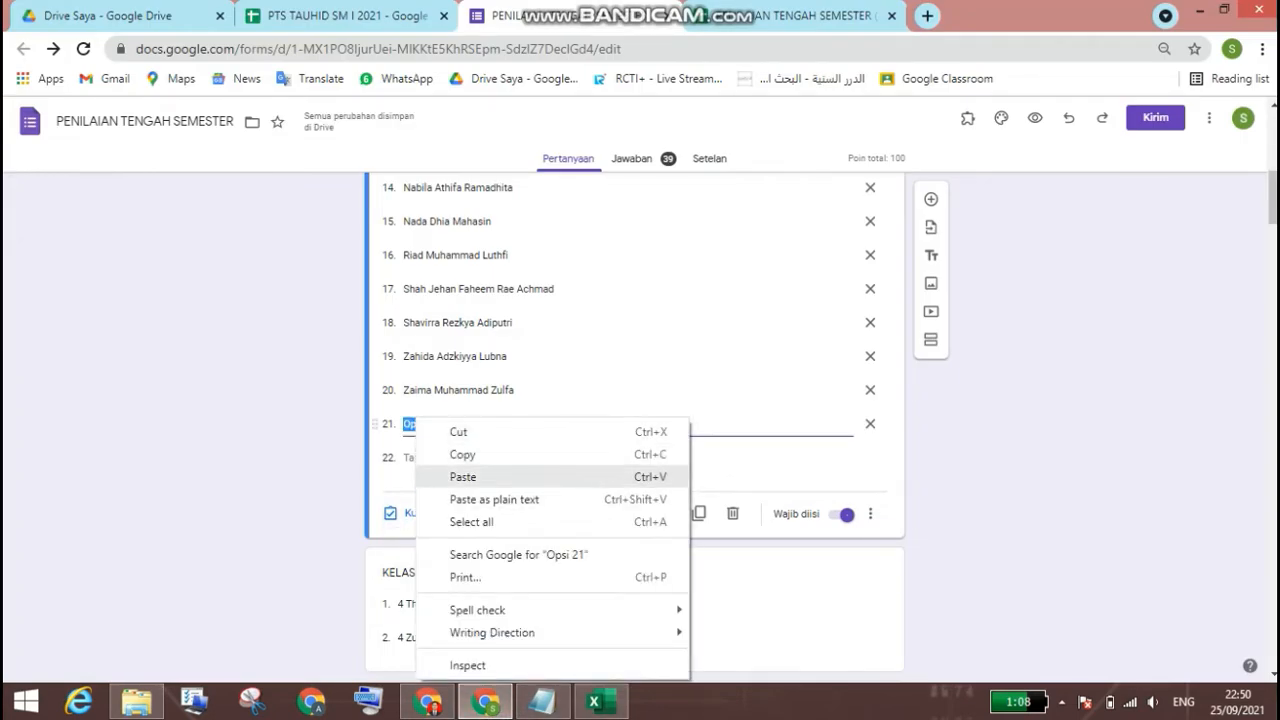
click(462, 476)
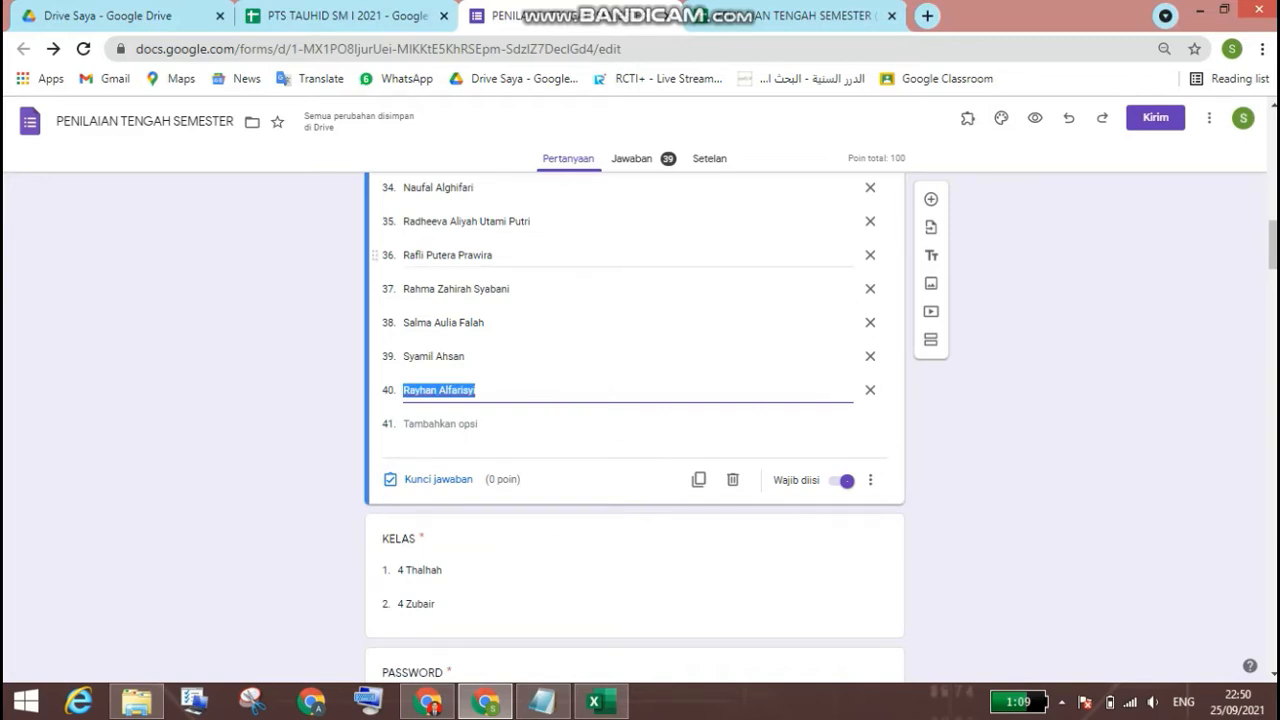
scroll(620, 400, up, 4)
scroll(620, 257, up, 5)
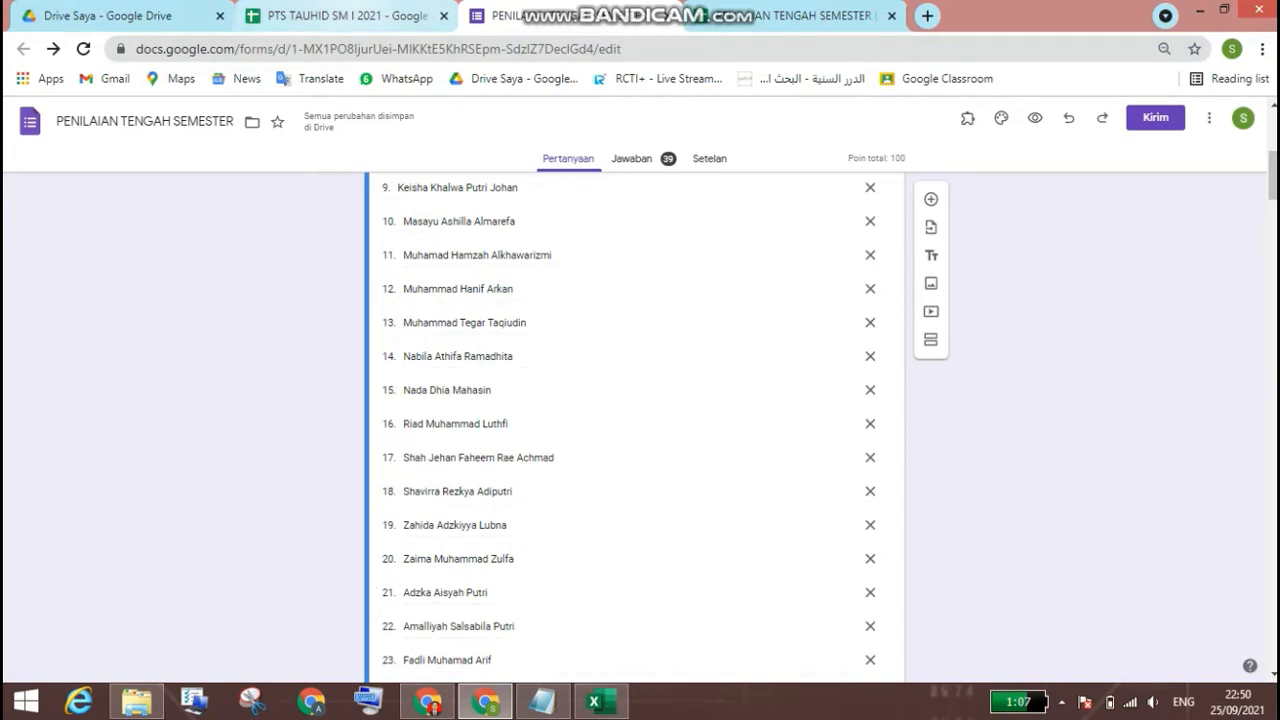
scroll(634, 420, up, 4)
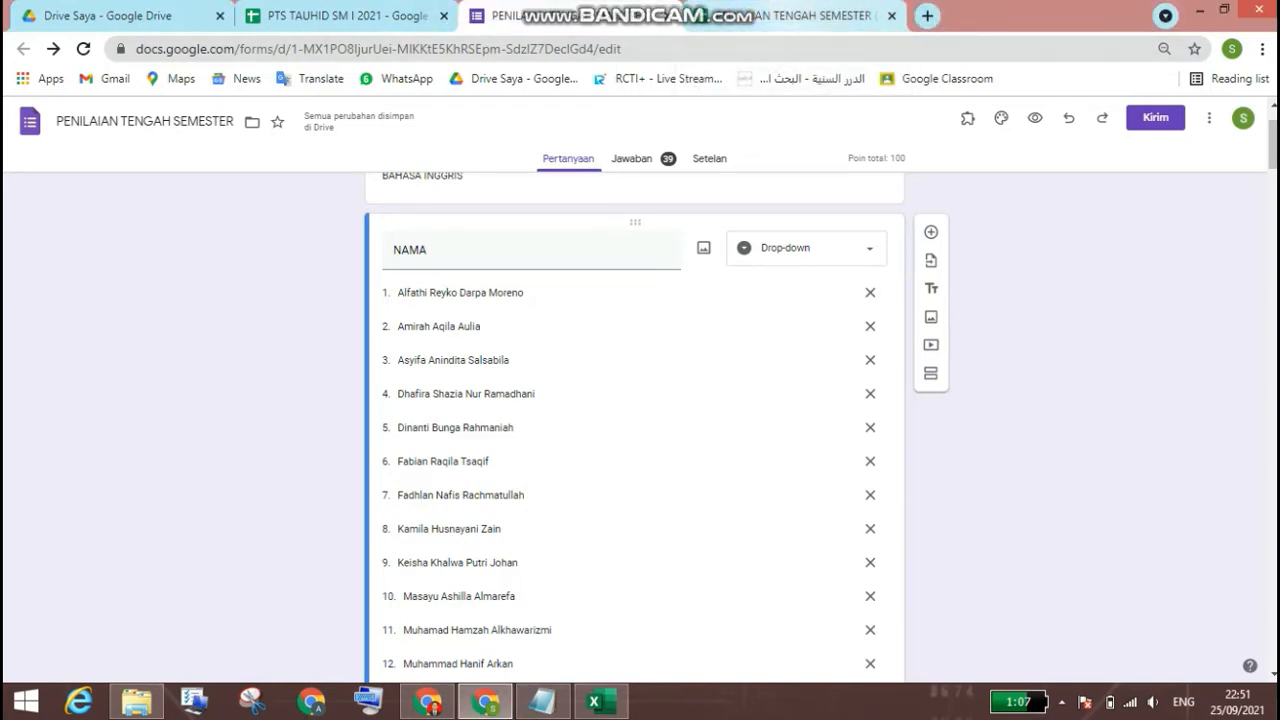
Step: Bring up the form's response spreadsheet at the columns around AF
click(780, 15)
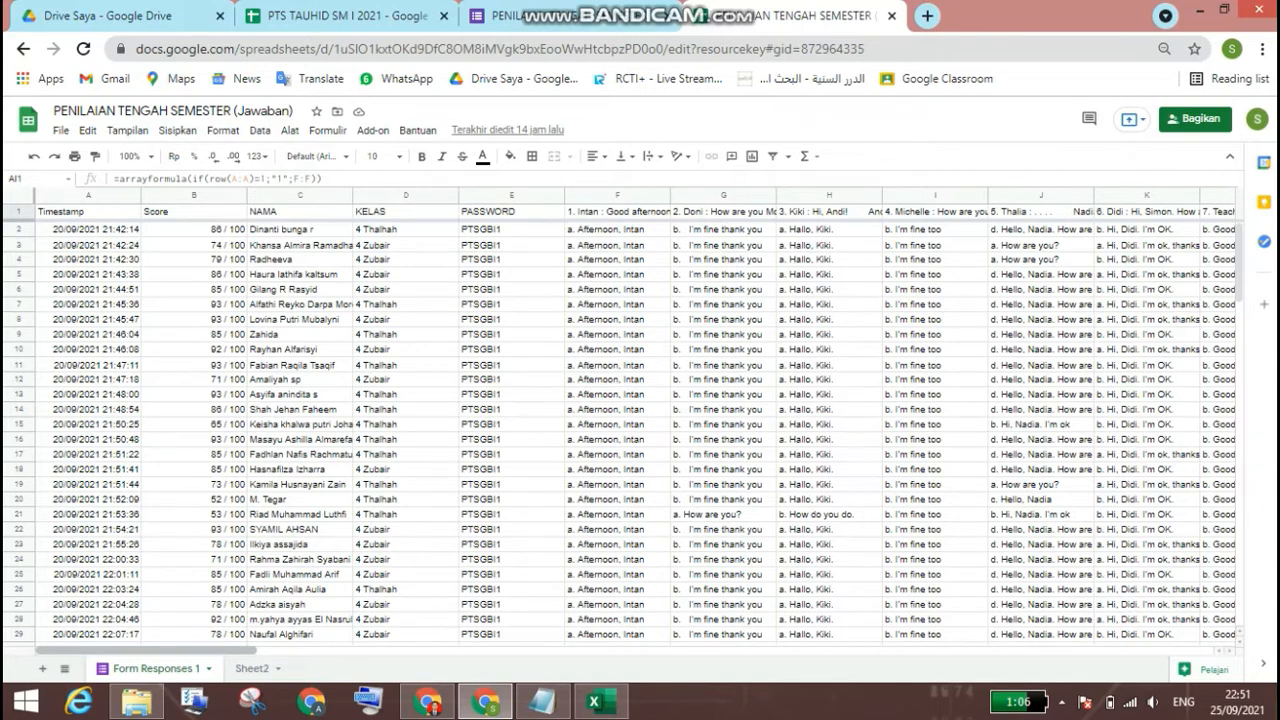
drag(146, 650, 558, 650)
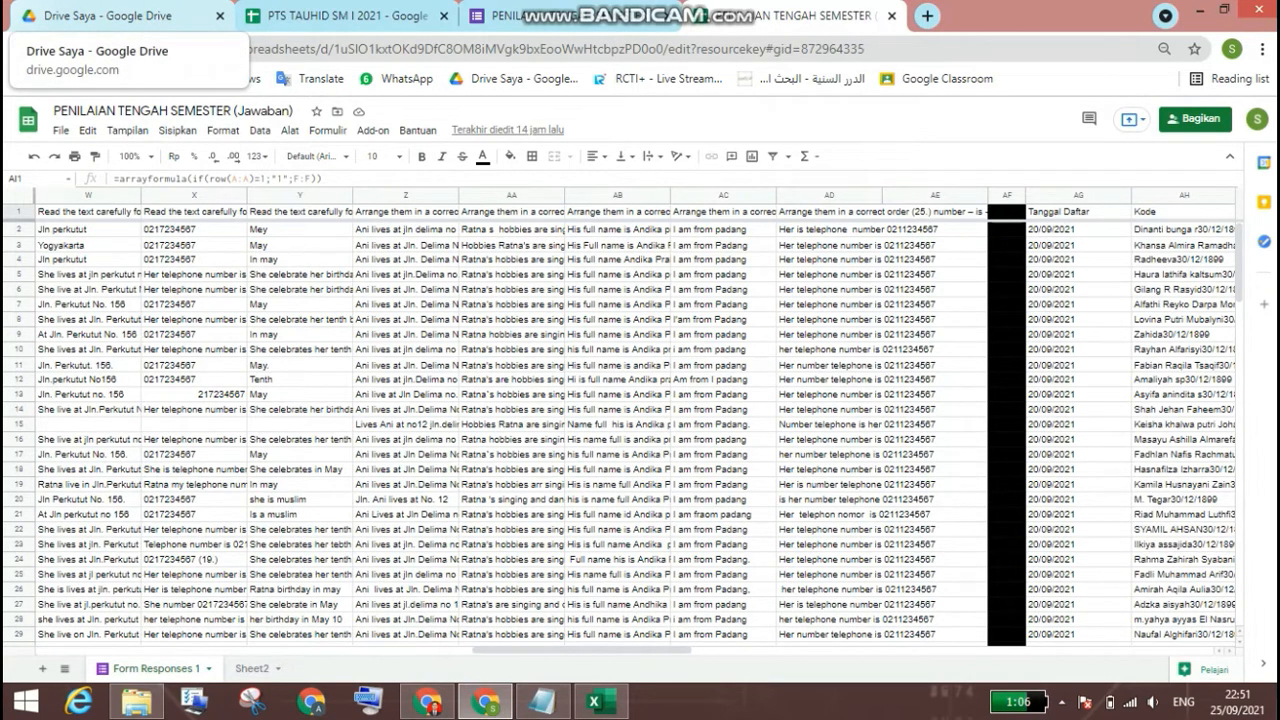
Step: Change the fill of the whole column AF to white and back to black
click(1007, 195)
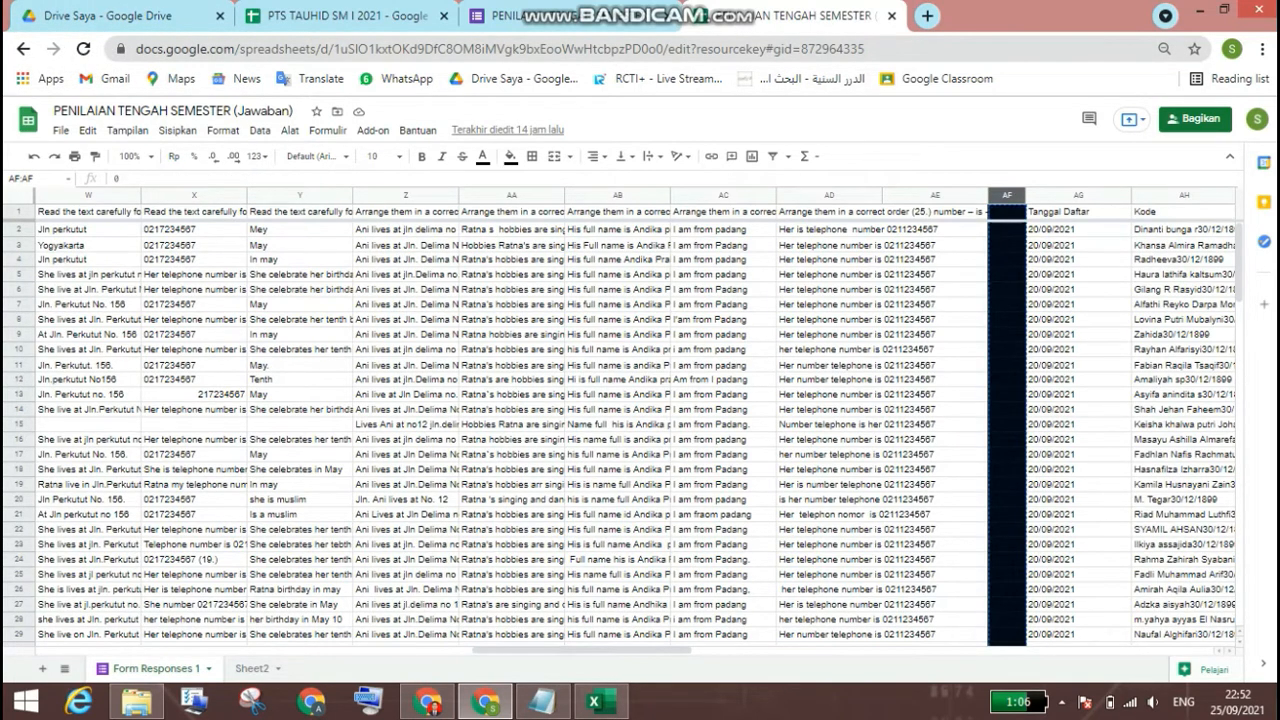
click(510, 157)
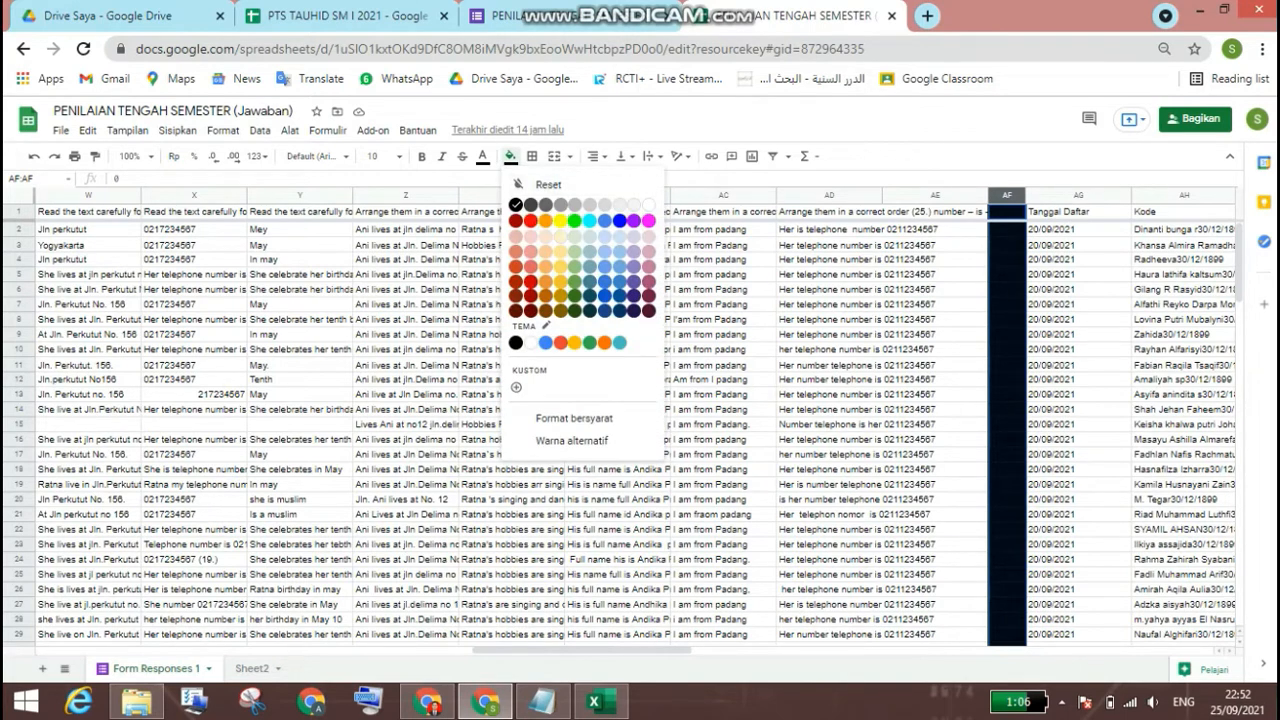
click(649, 204)
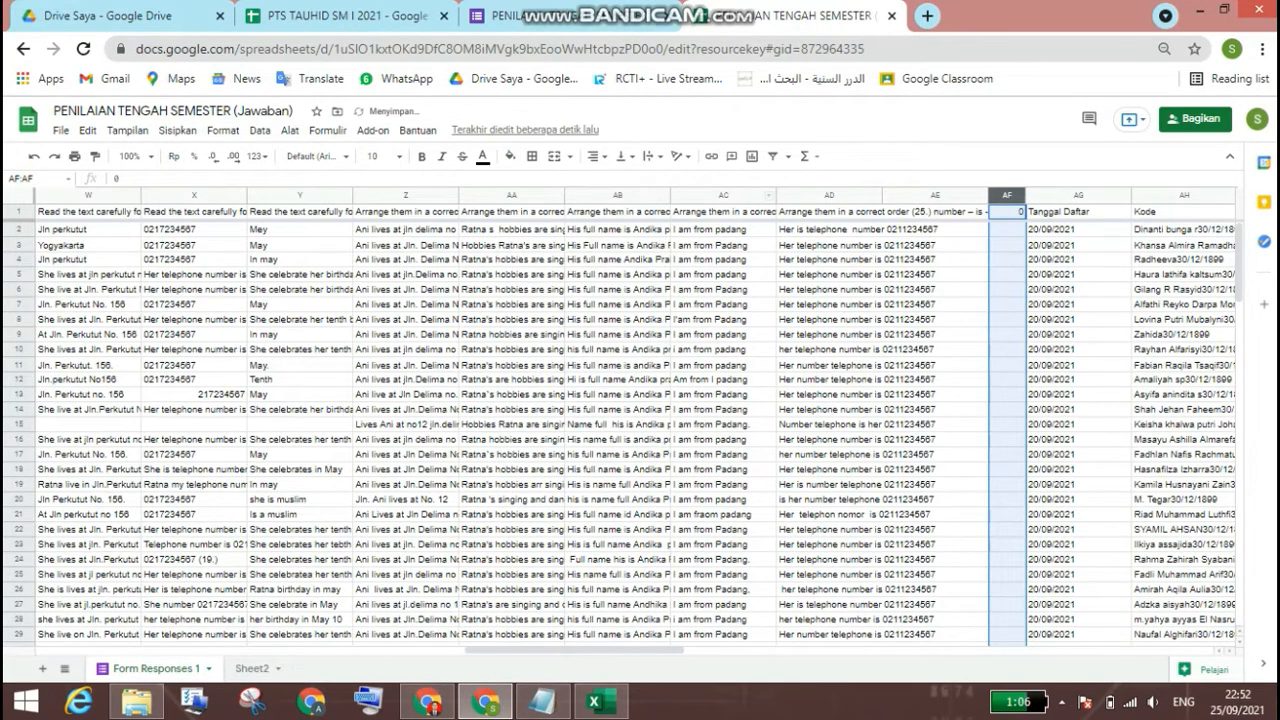
click(511, 156)
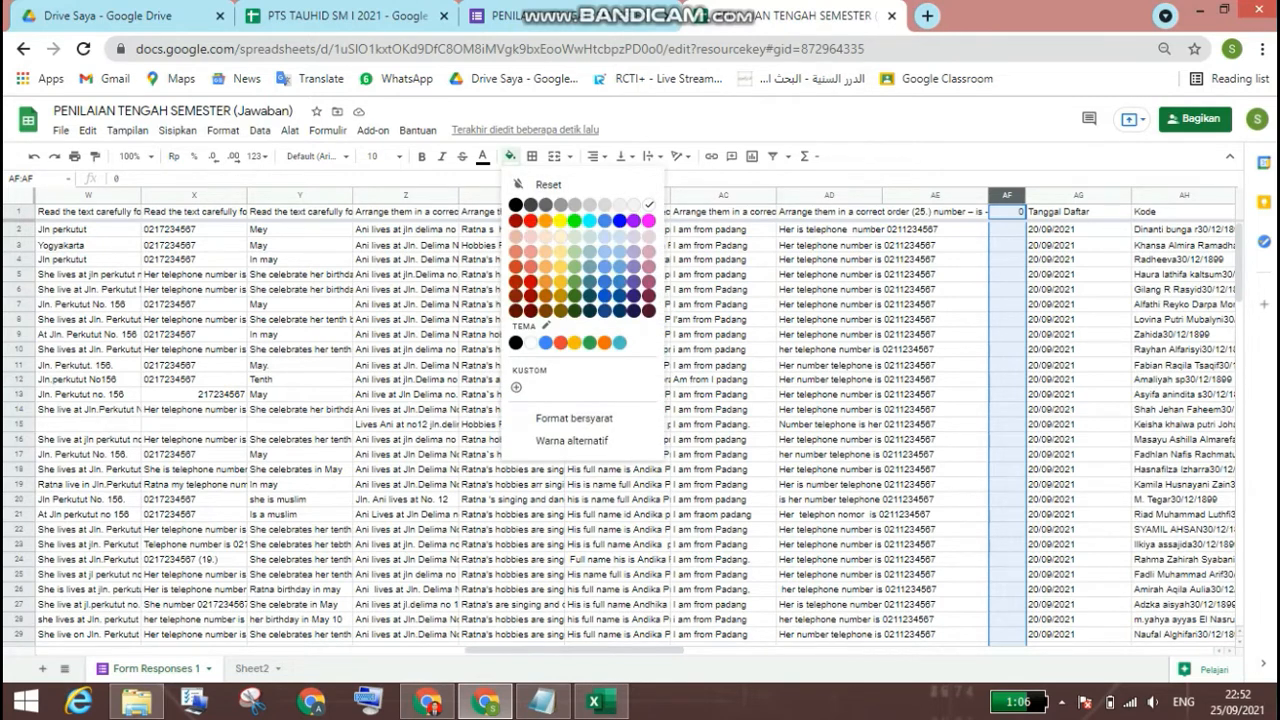
click(516, 205)
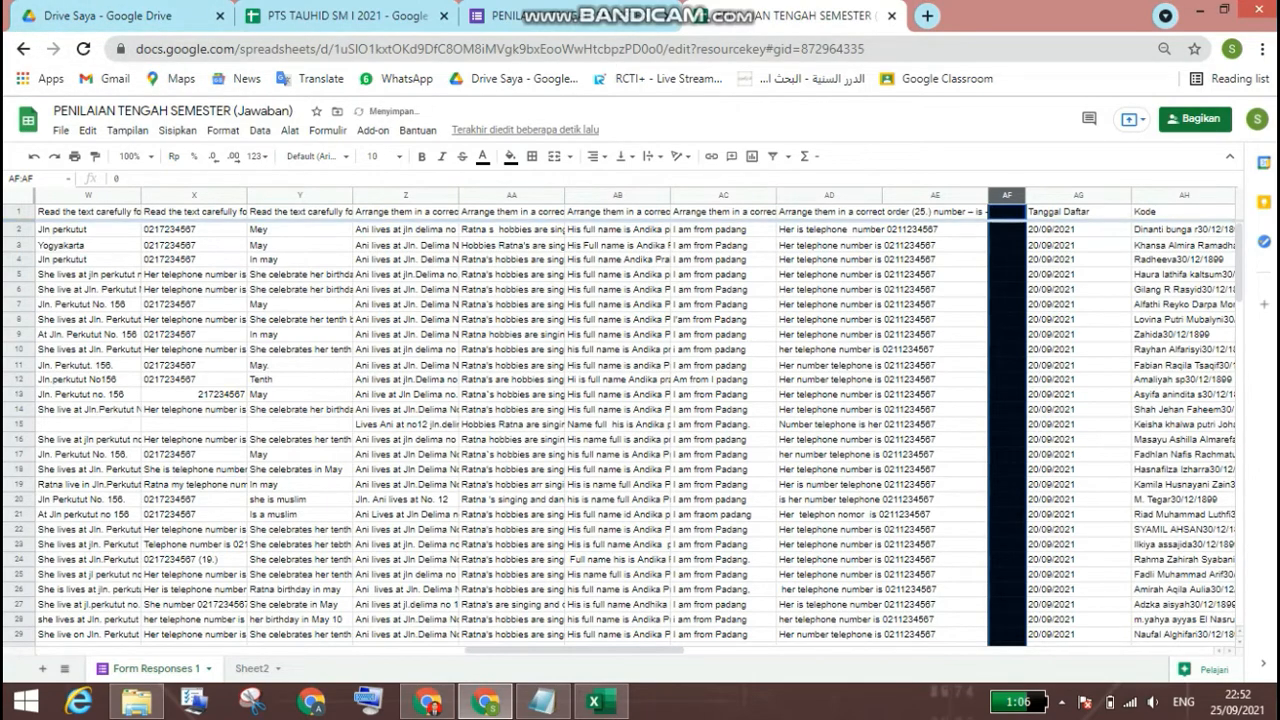
Step: Copy the "Tanggal Daftar" array formula from the Notepad notes into cell AG1 of the response sheet
click(541, 701)
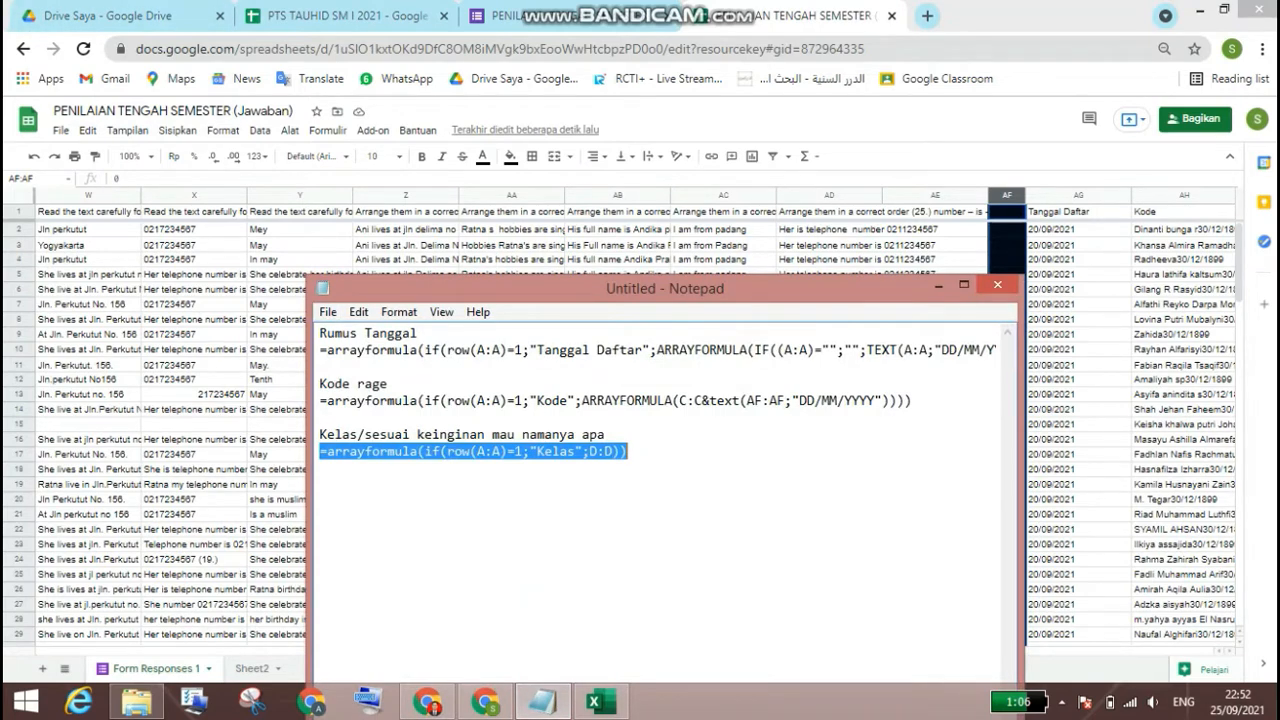
click(320, 350)
drag(320, 350, 1004, 351)
right_click(976, 346)
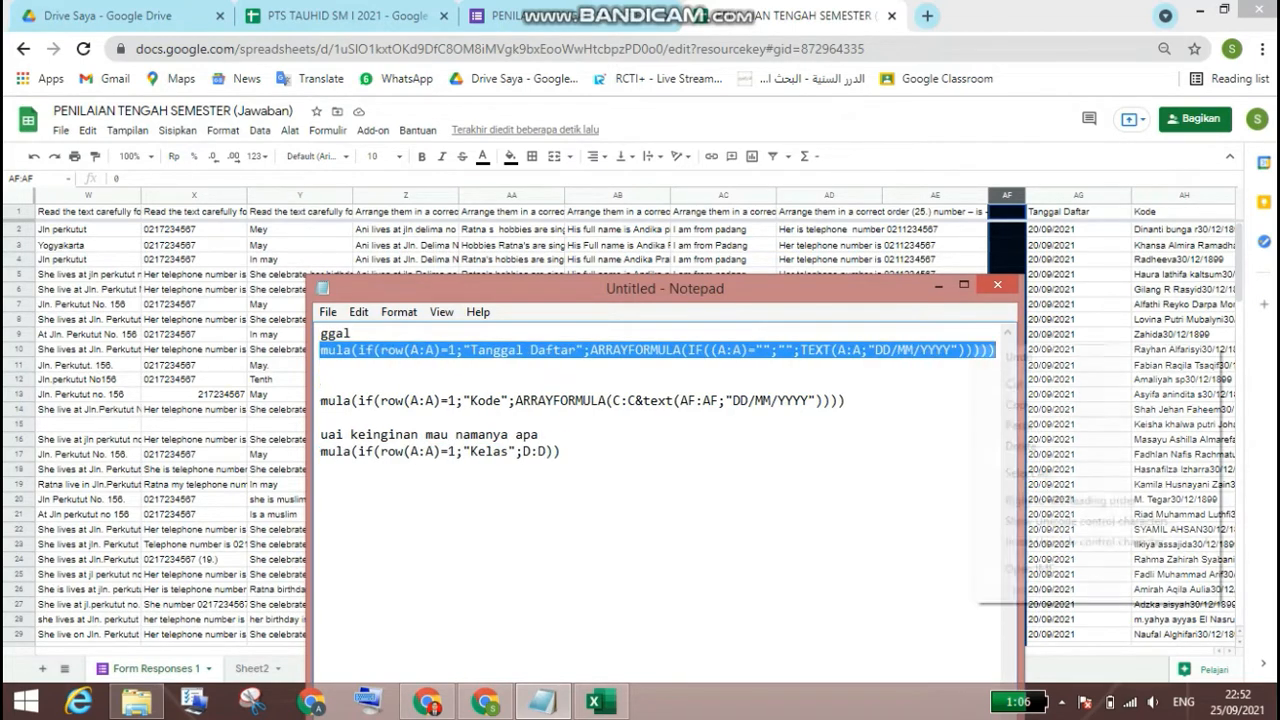
click(1018, 404)
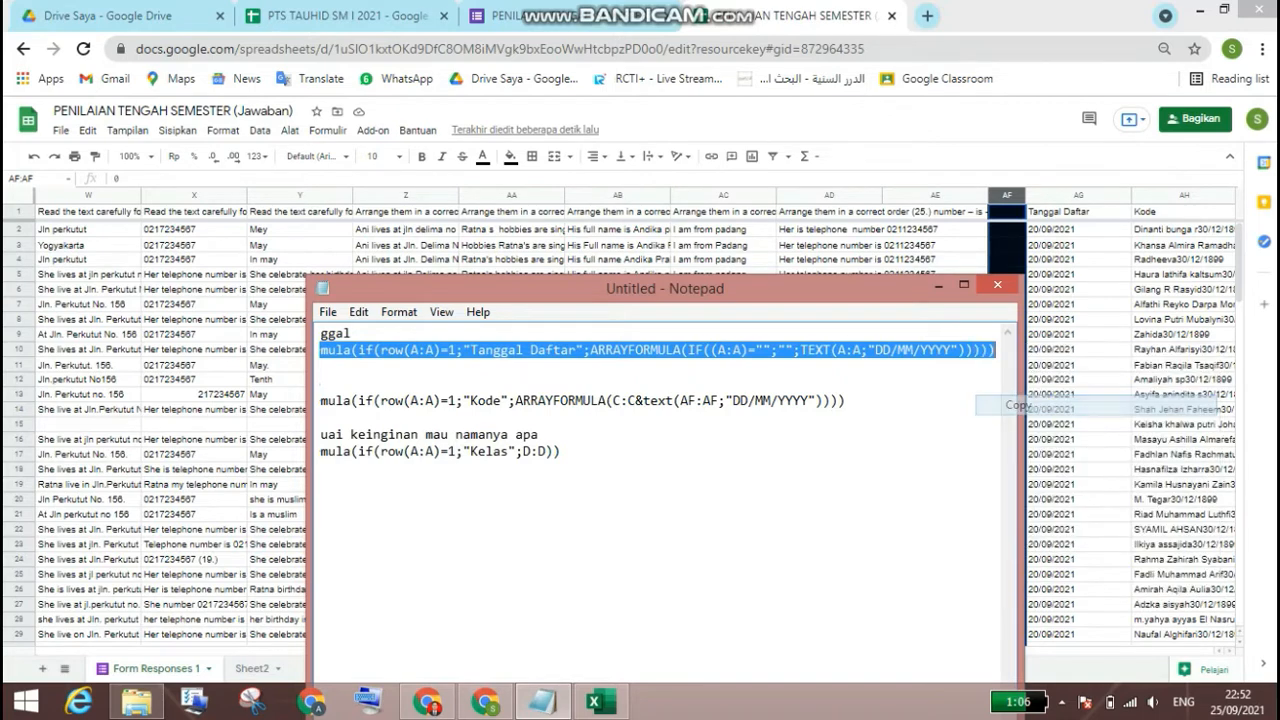
click(1078, 211)
right_click(1057, 211)
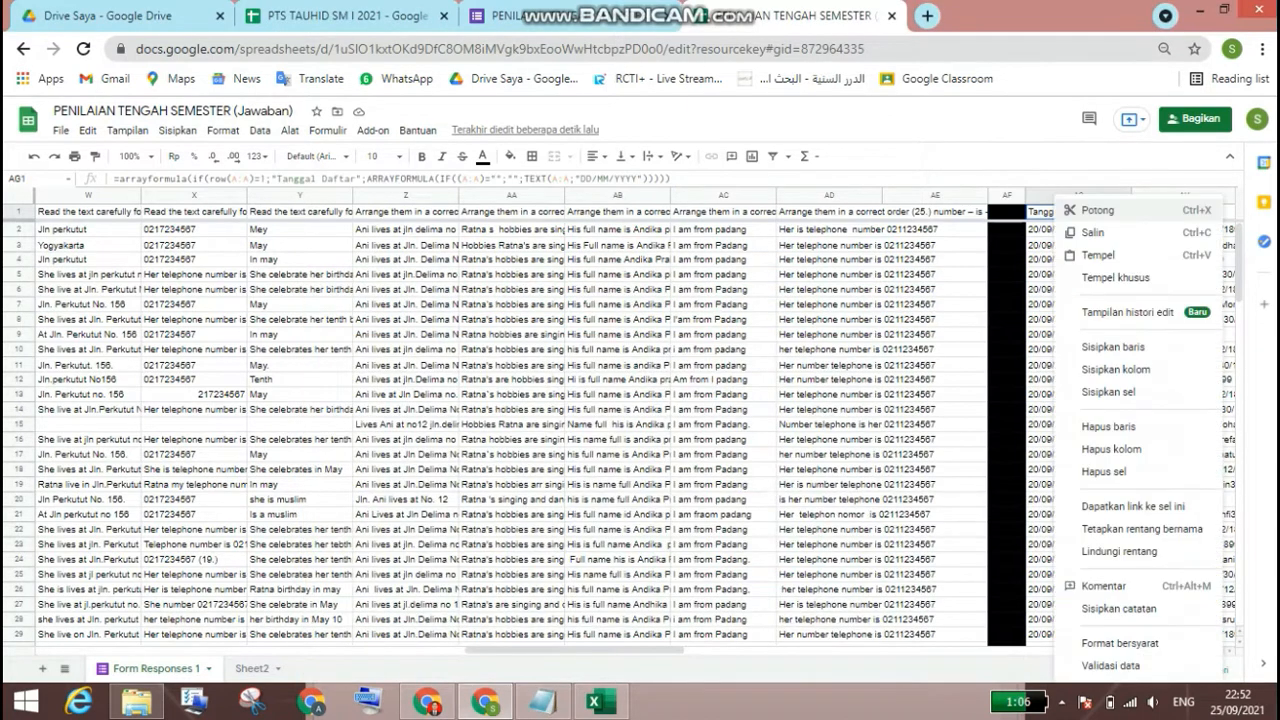
click(1098, 255)
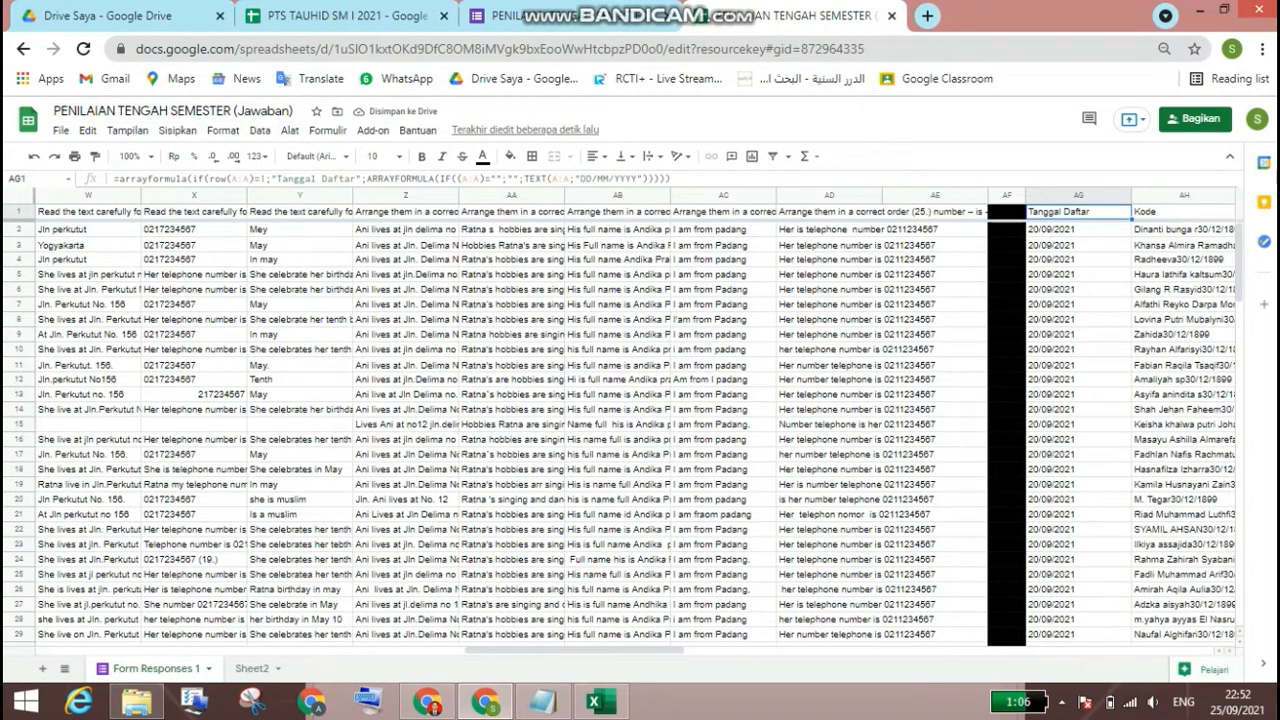
drag(575, 651, 140, 651)
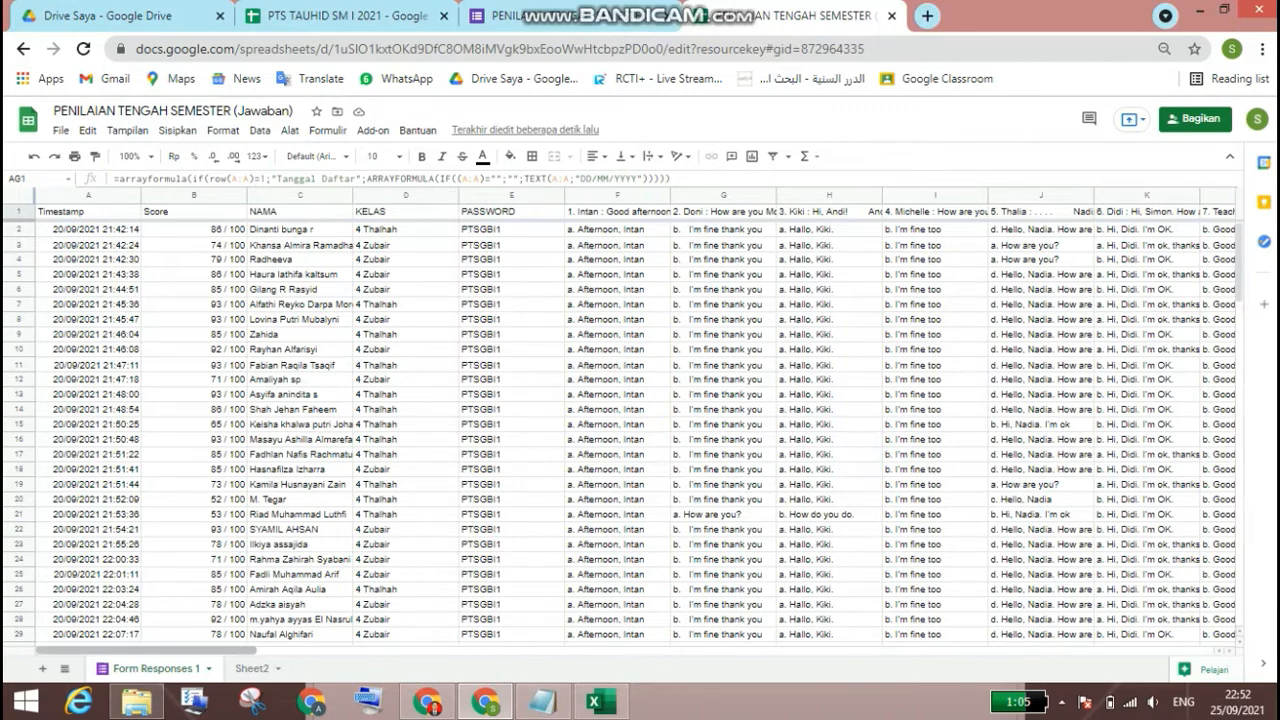
Step: Copy the "Kode" array formula from the Notepad notes into cell AH1 of the response sheet
drag(145, 650, 720, 650)
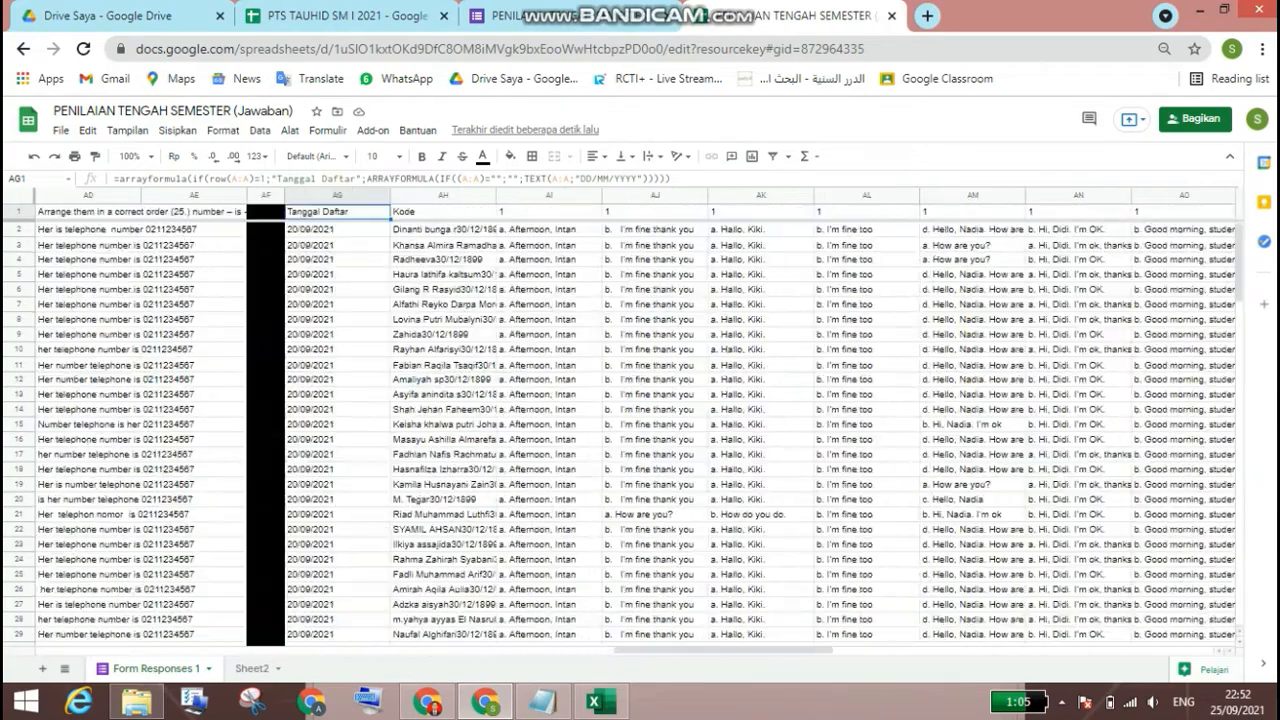
click(443, 212)
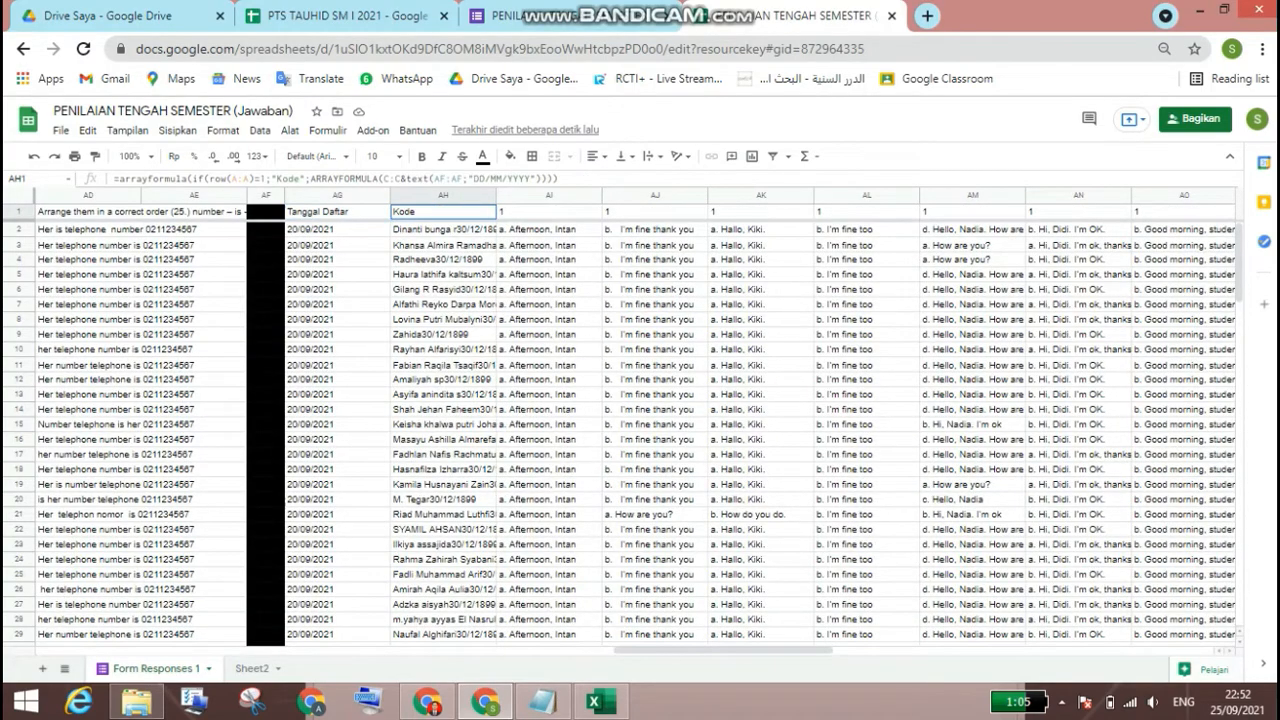
click(541, 702)
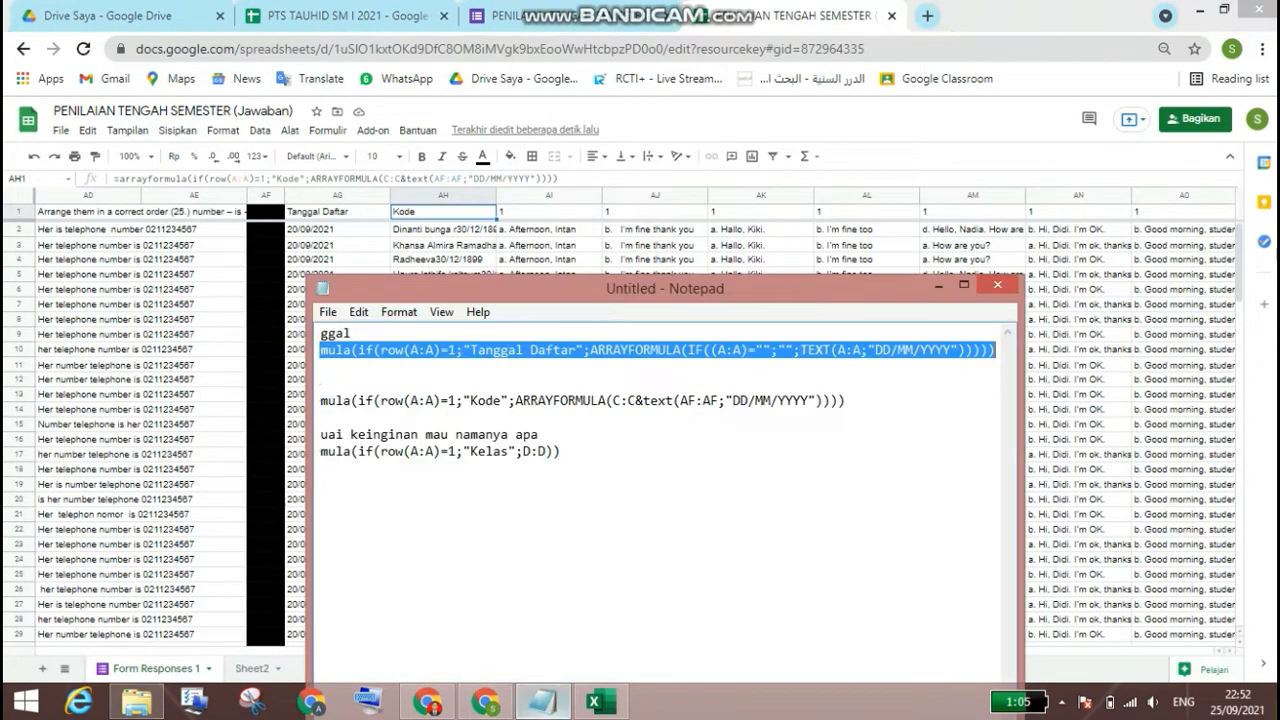
scroll(655, 400, left, 3)
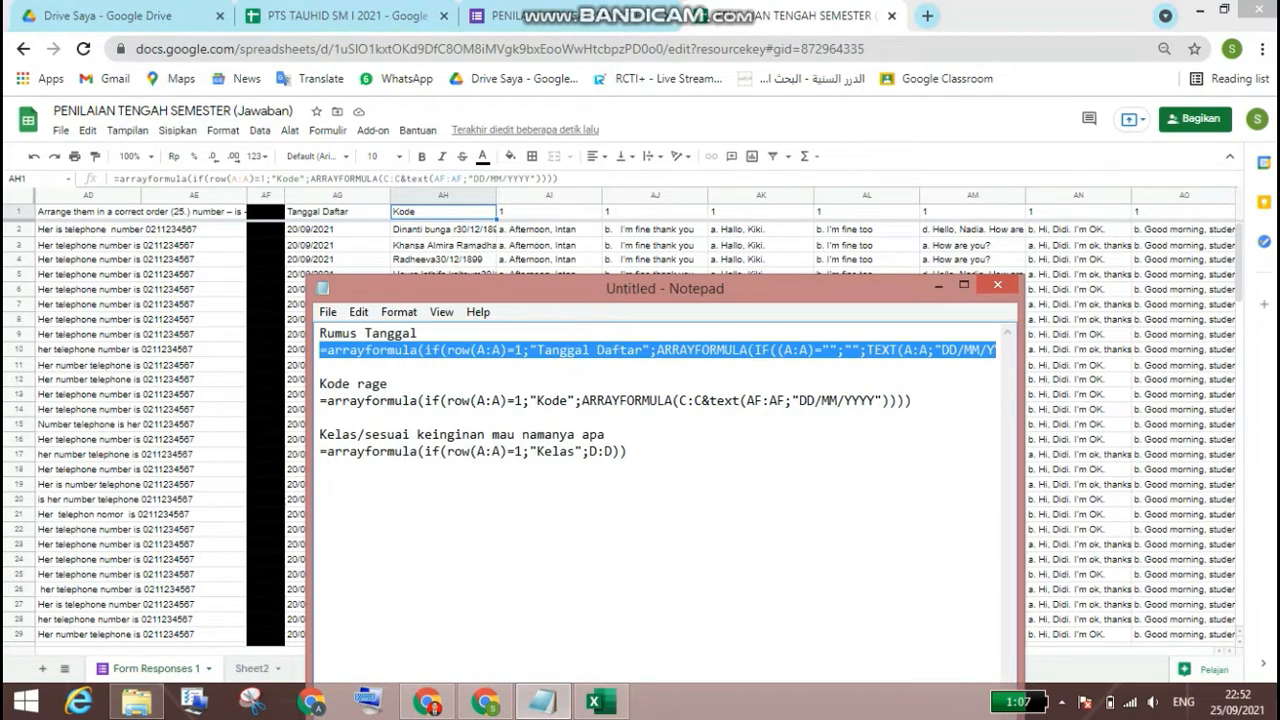
drag(912, 401, 320, 402)
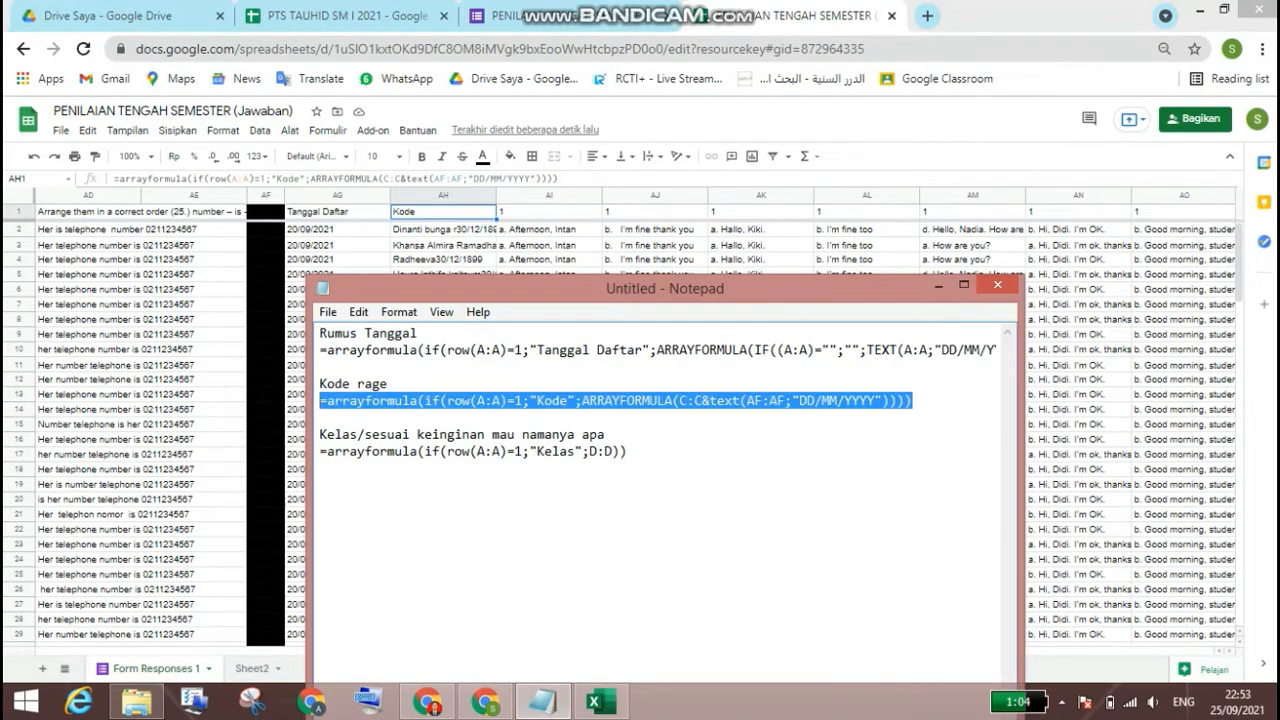
right_click(322, 402)
click(370, 465)
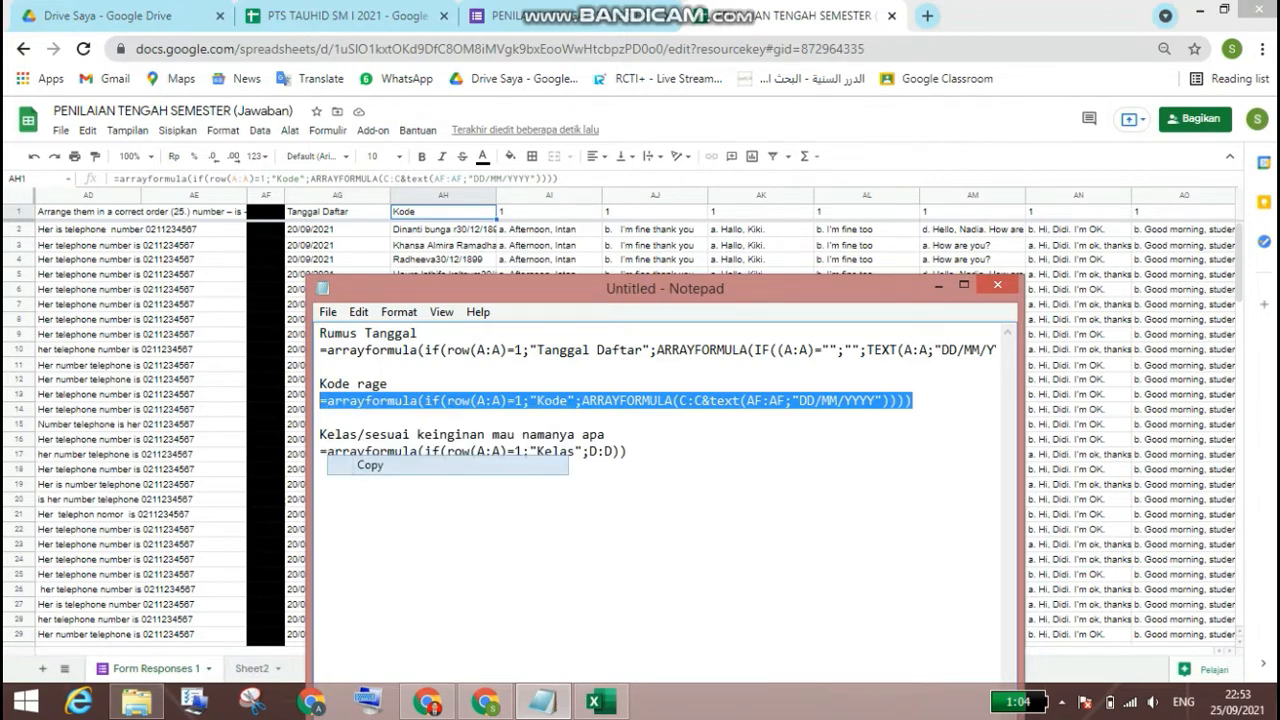
click(450, 212)
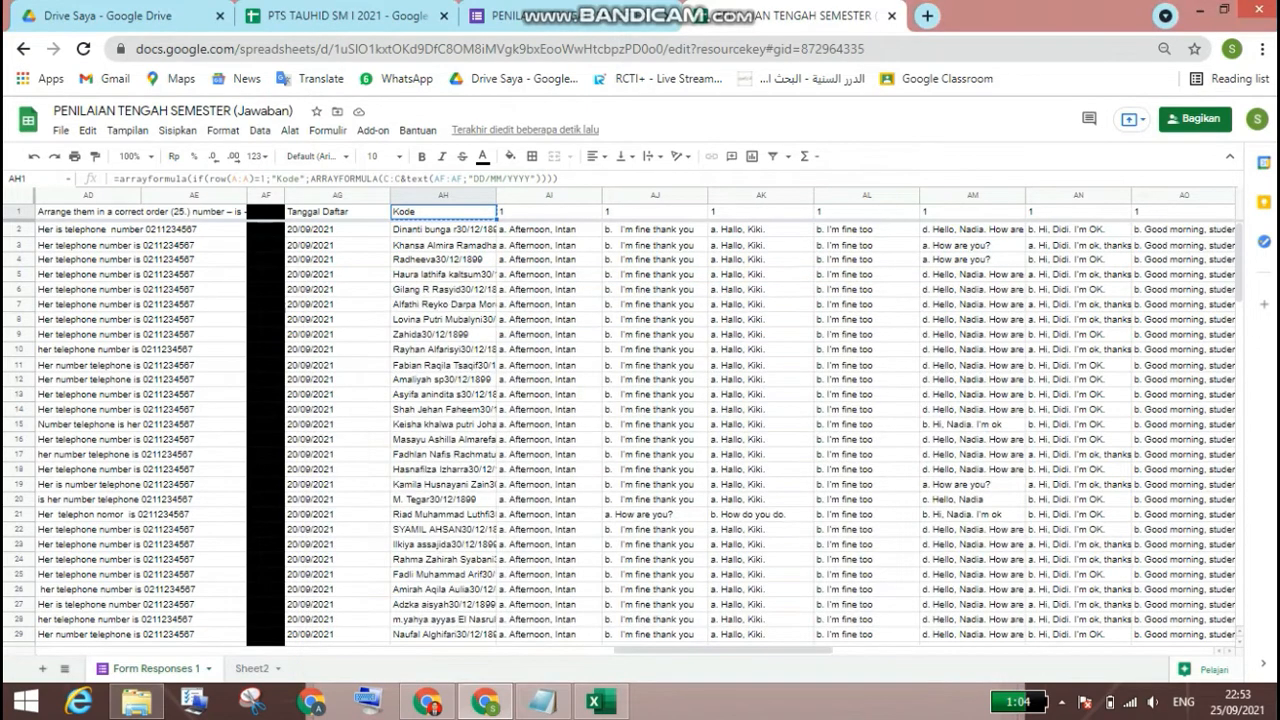
right_click(452, 212)
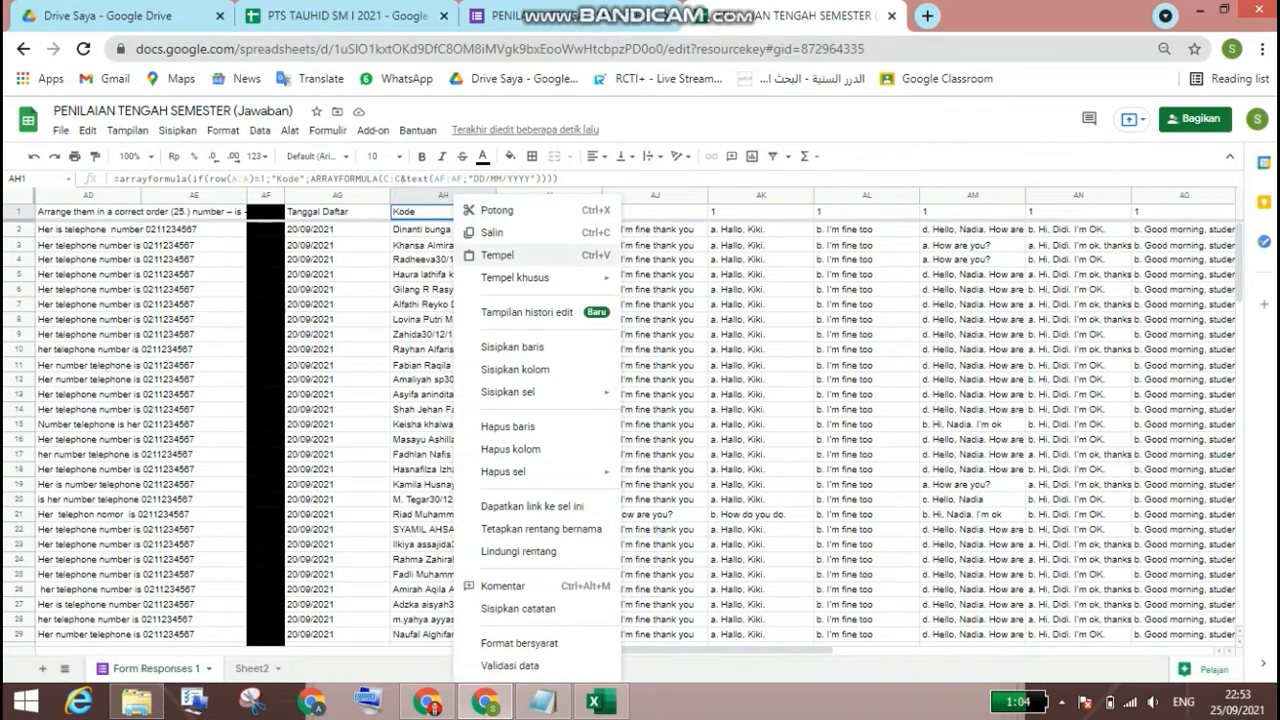
click(497, 255)
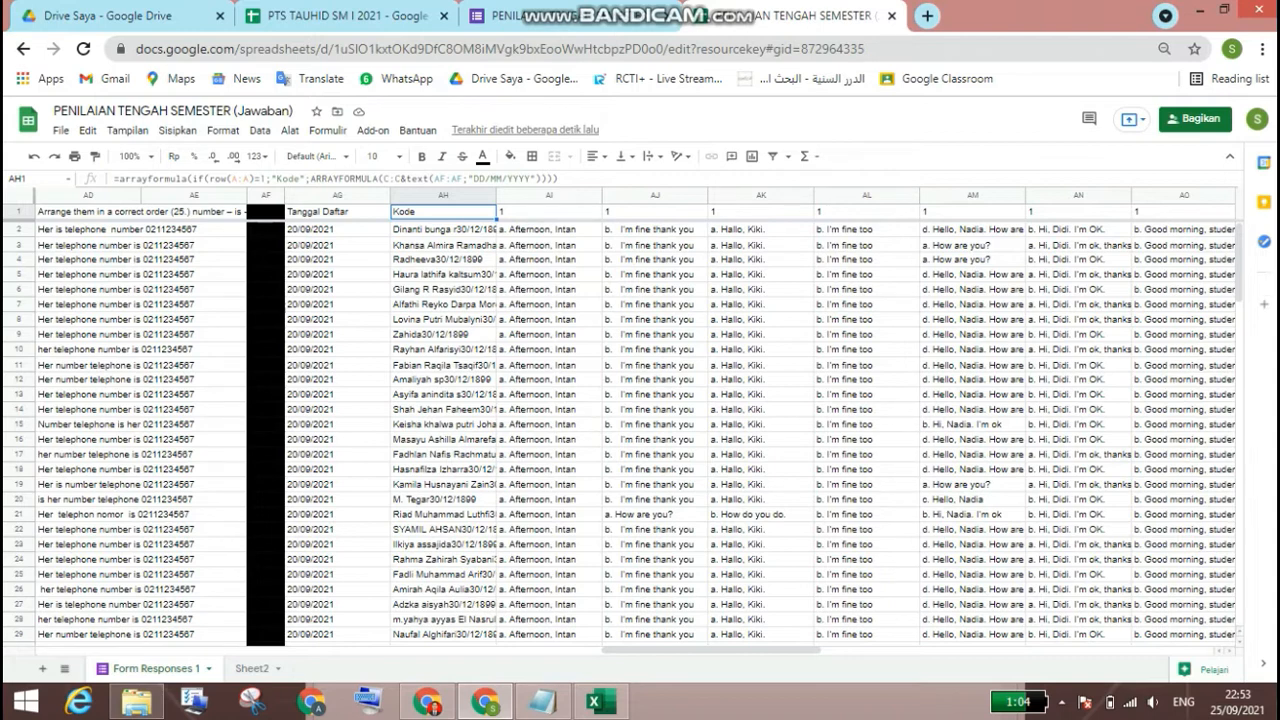
Step: Compare the student names in the Excel class list with the Kode column of the response sheet
click(598, 702)
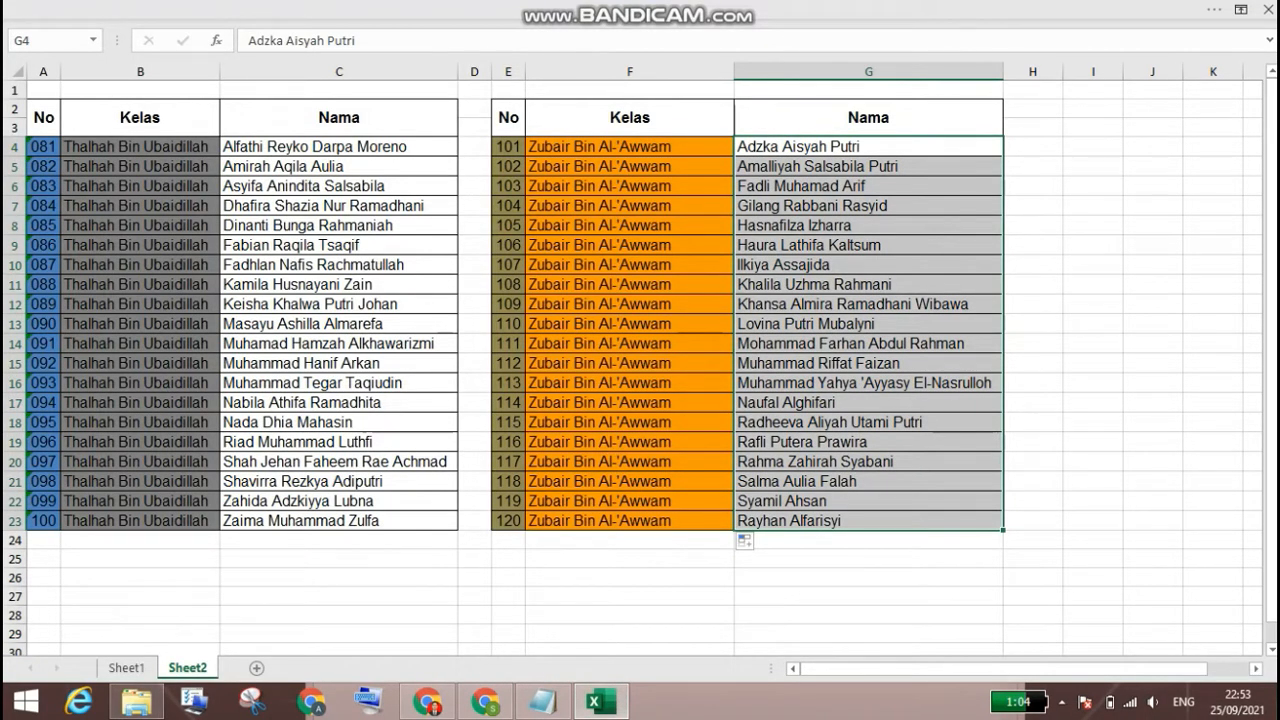
click(339, 245)
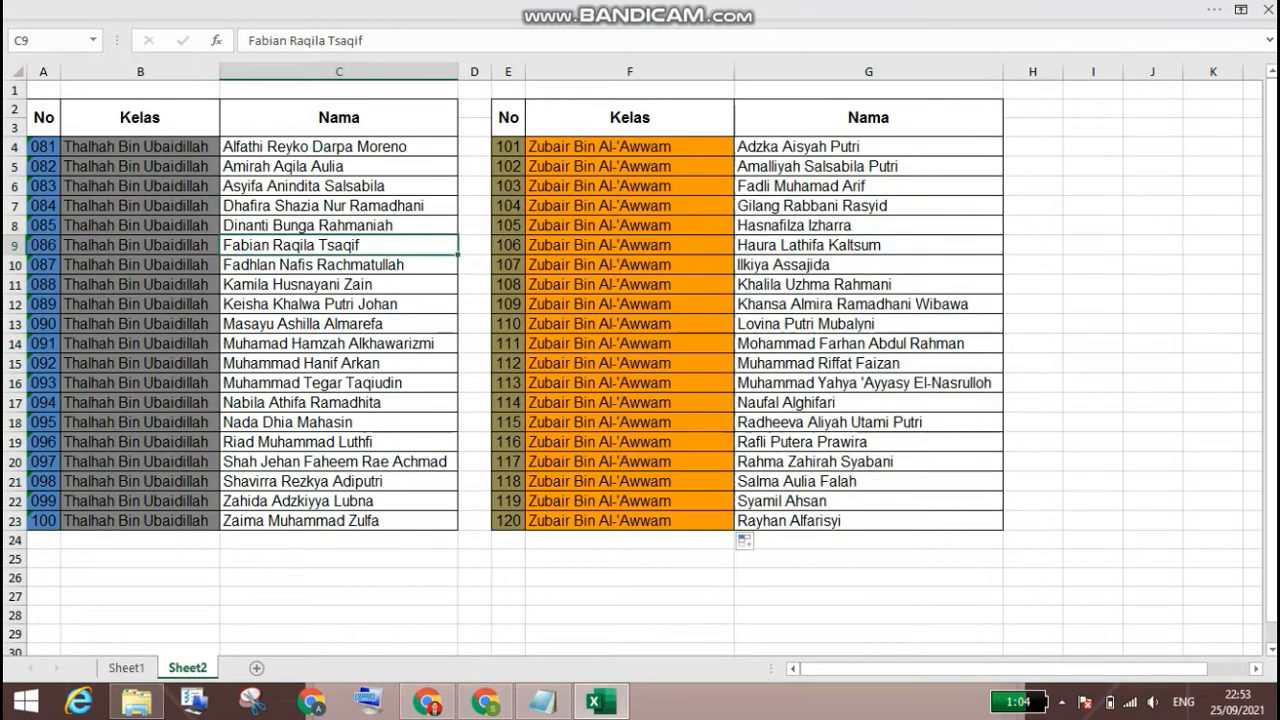
click(339, 225)
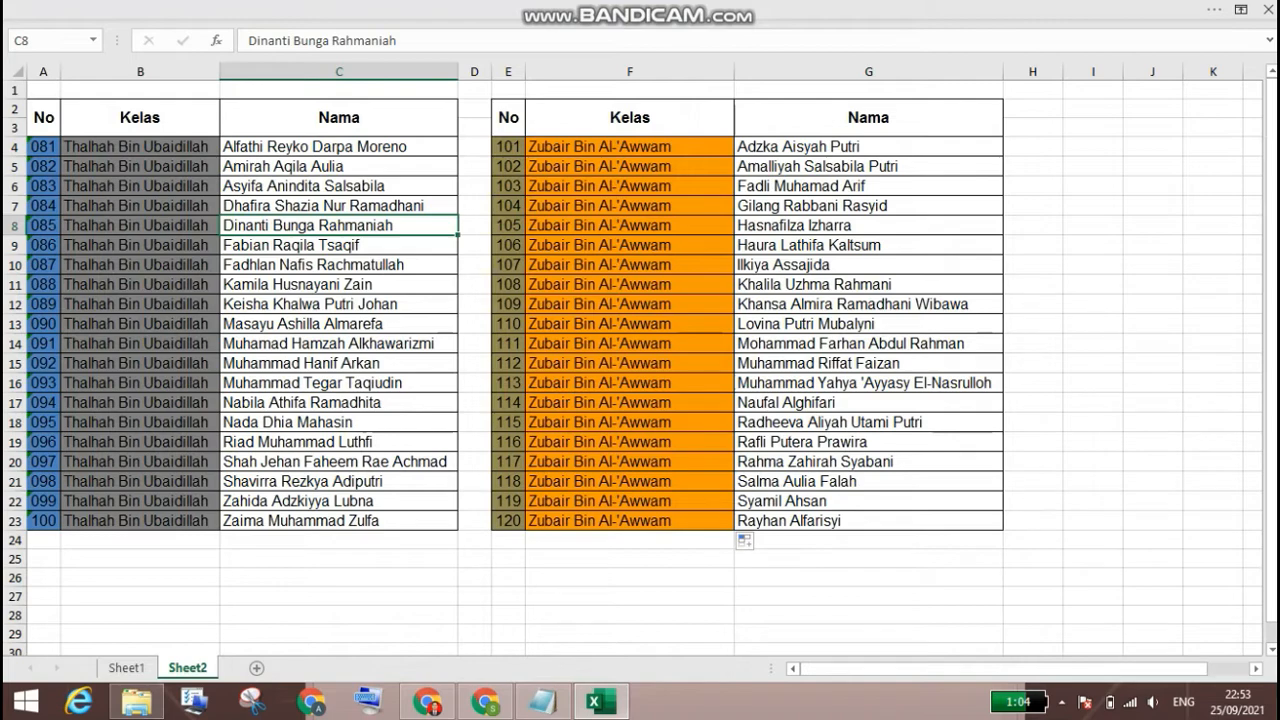
click(485, 703)
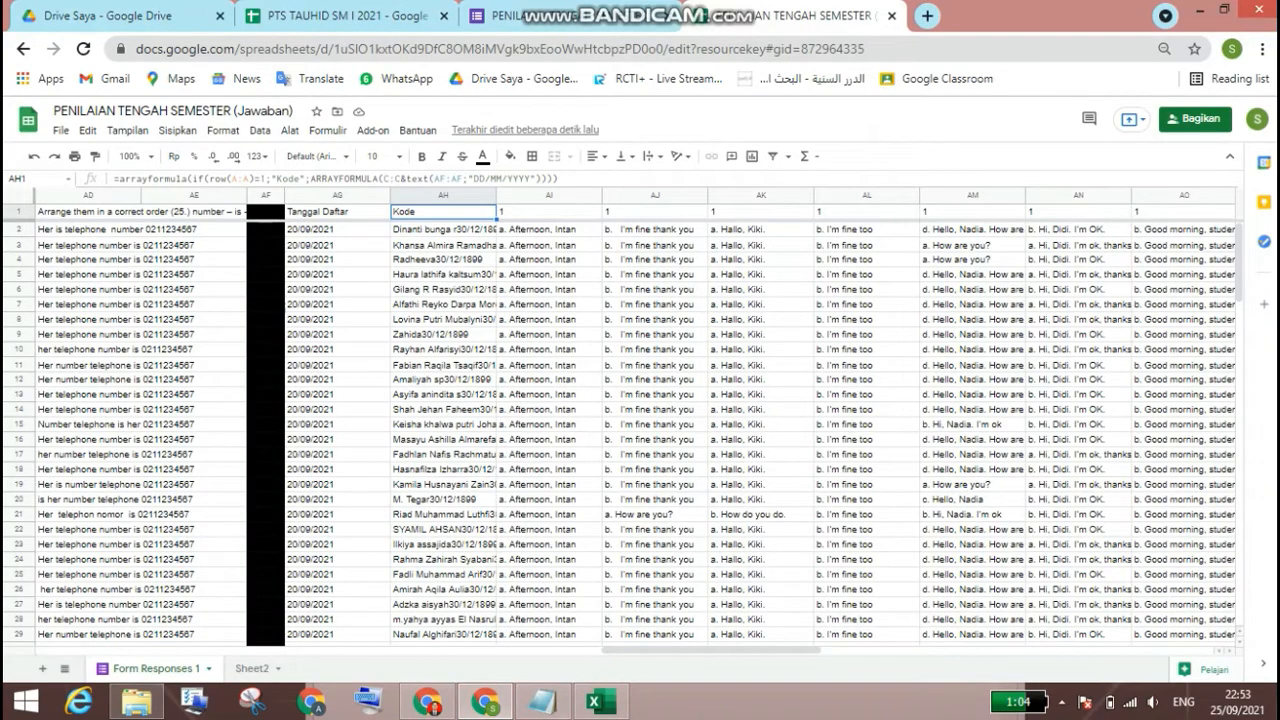
click(597, 703)
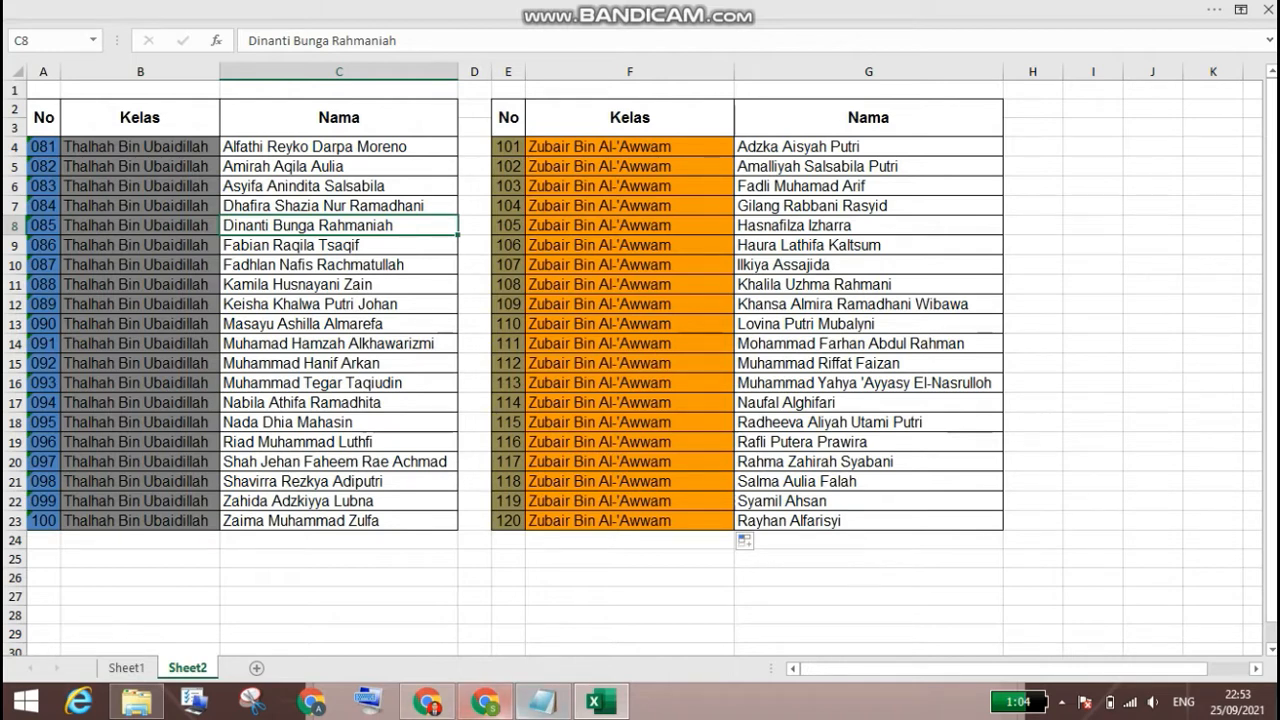
click(485, 702)
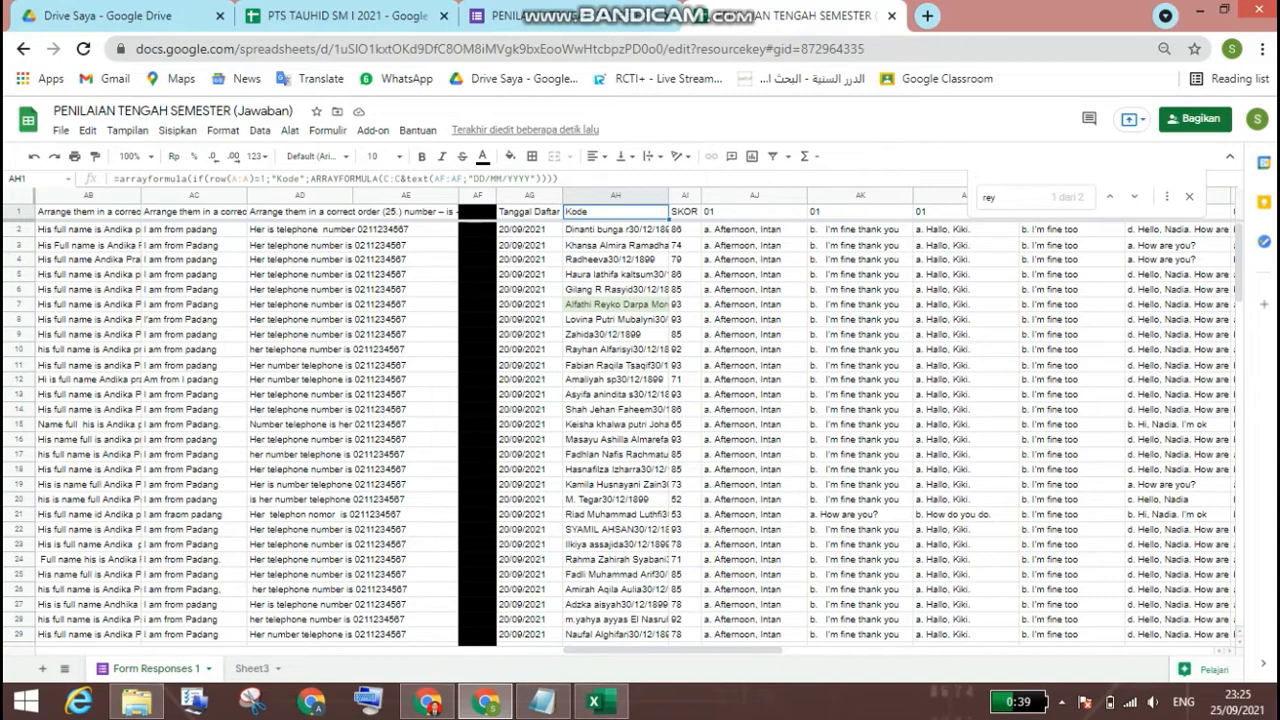
Step: Change the date reference in AH1's "Kode" formula to AG:AG
click(446, 179)
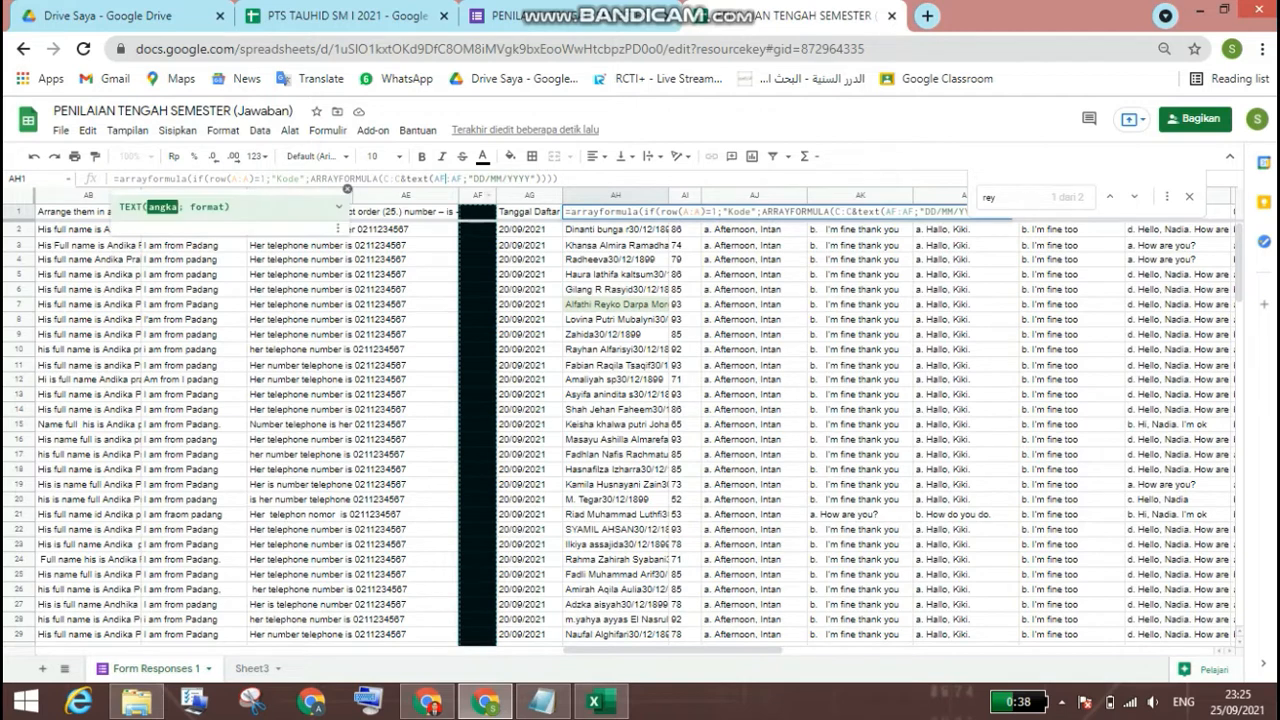
key(BackSpace)
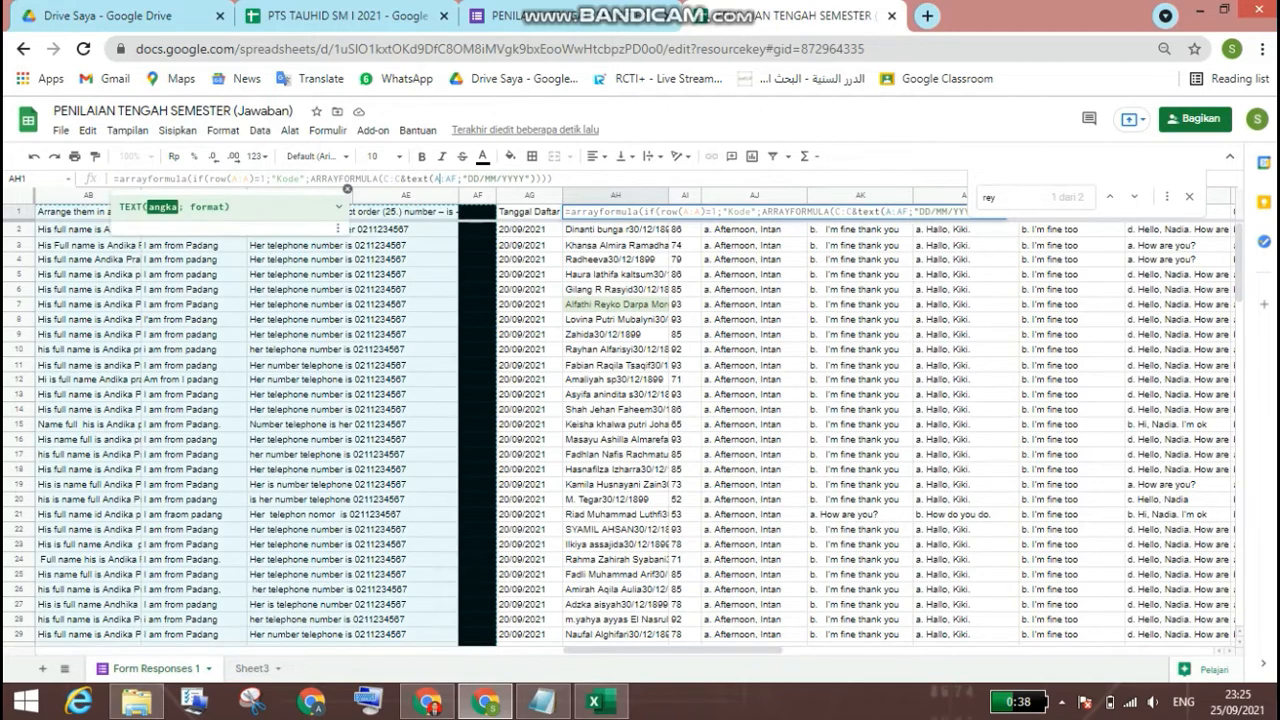
text(g)
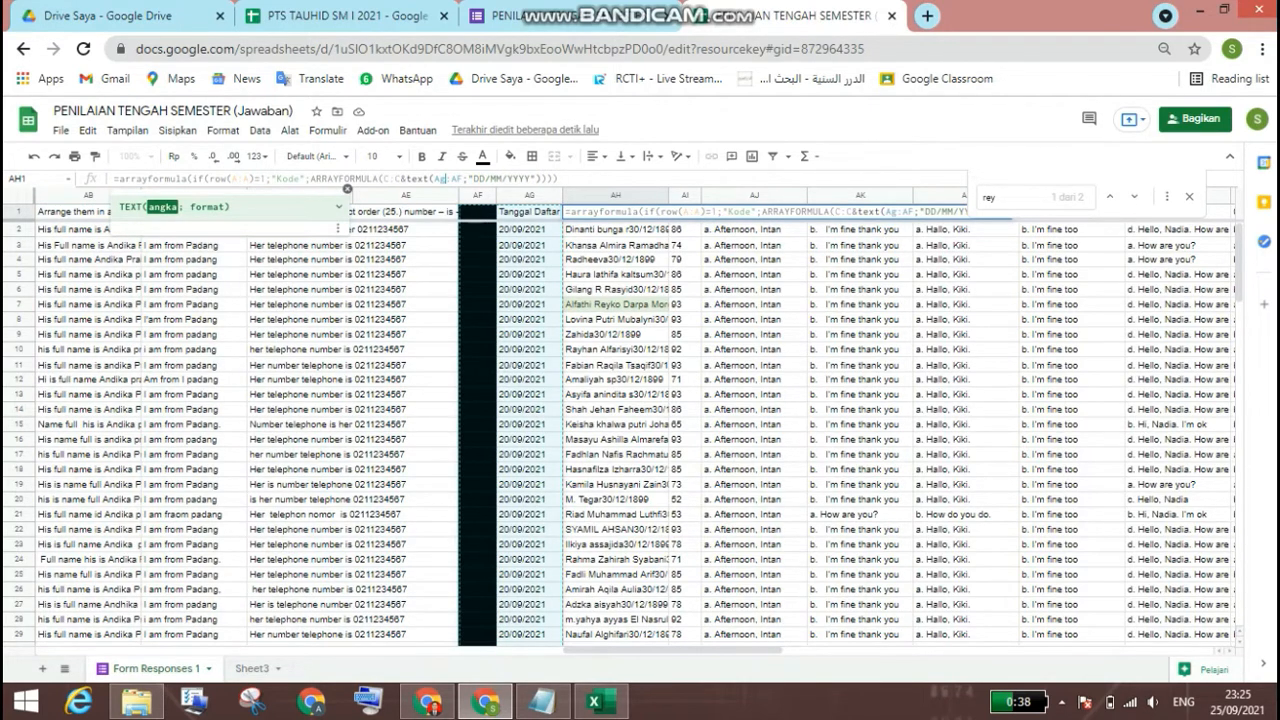
key(BackSpace)
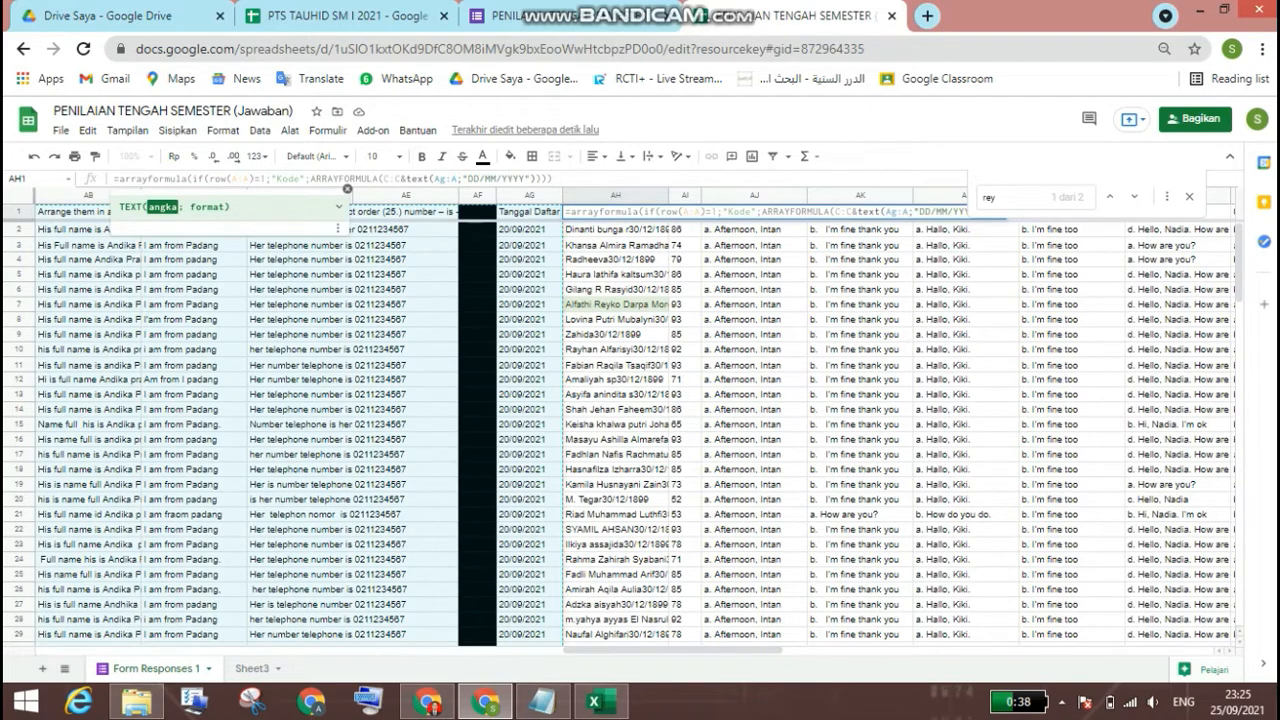
text(g)
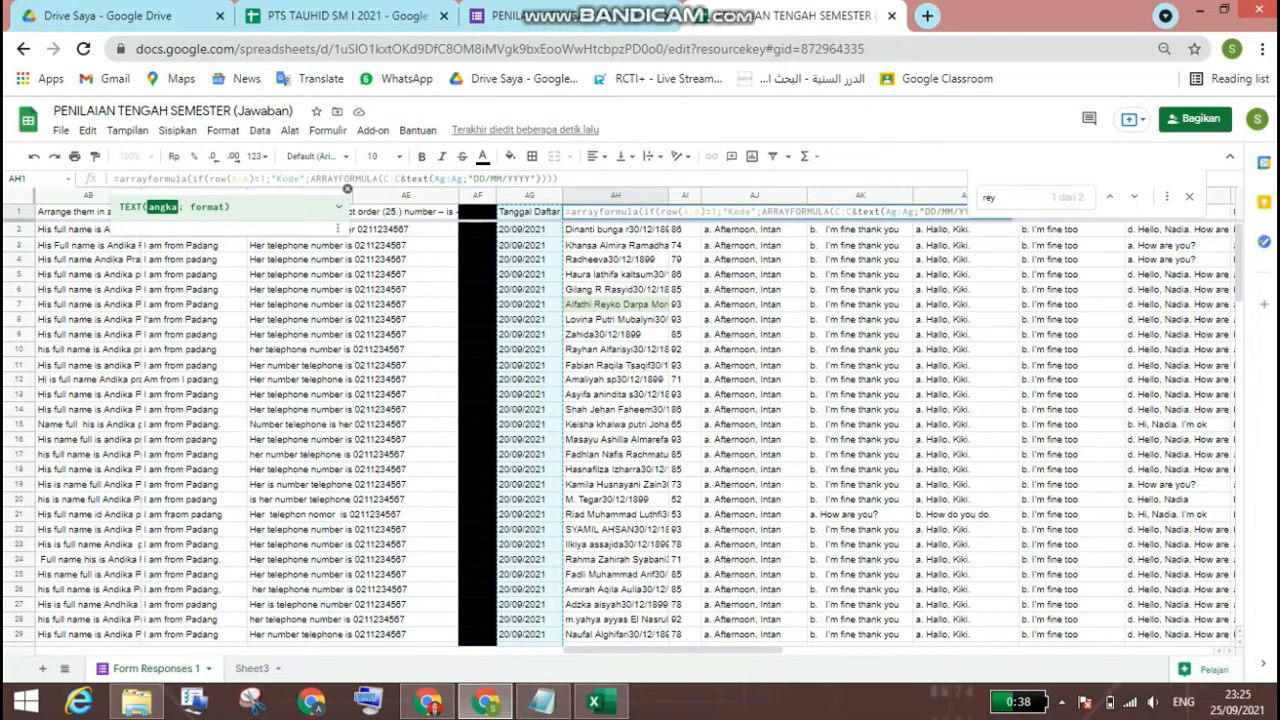
key(Return)
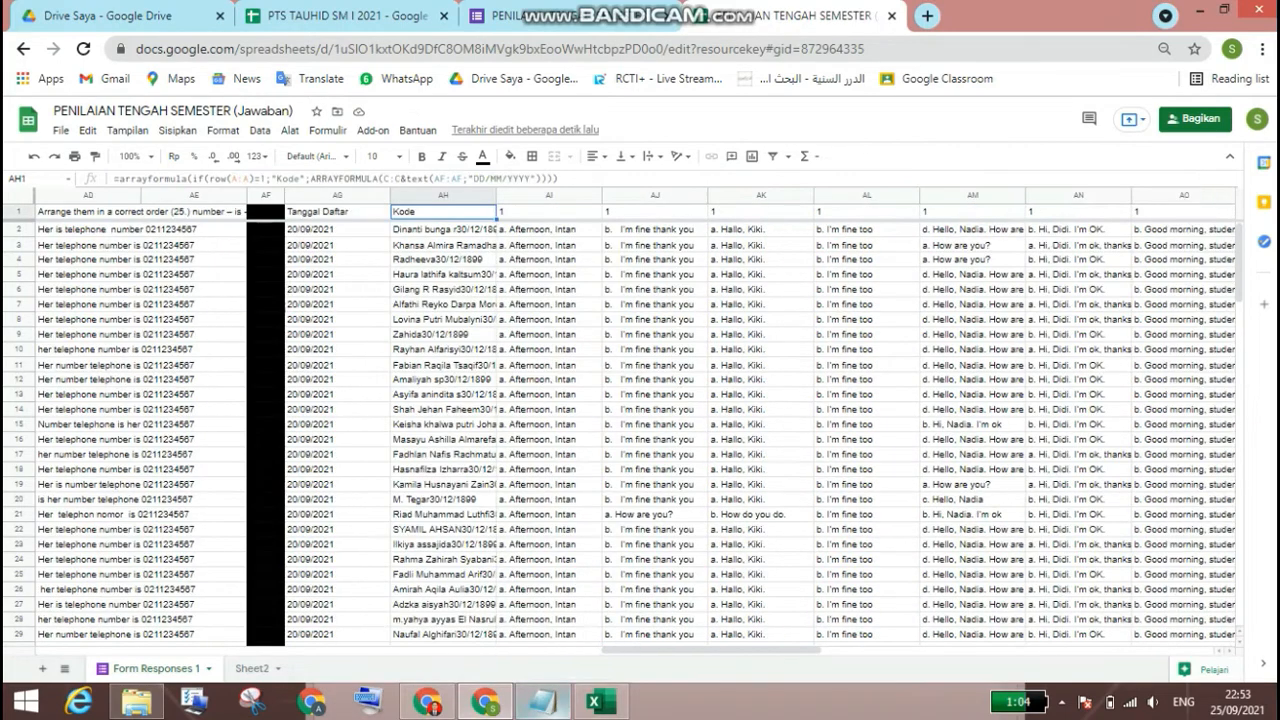
Step: Copy the "Kelas" array formula from the Notepad notes into cell AI1 of the response sheet
key(alt+Tab)
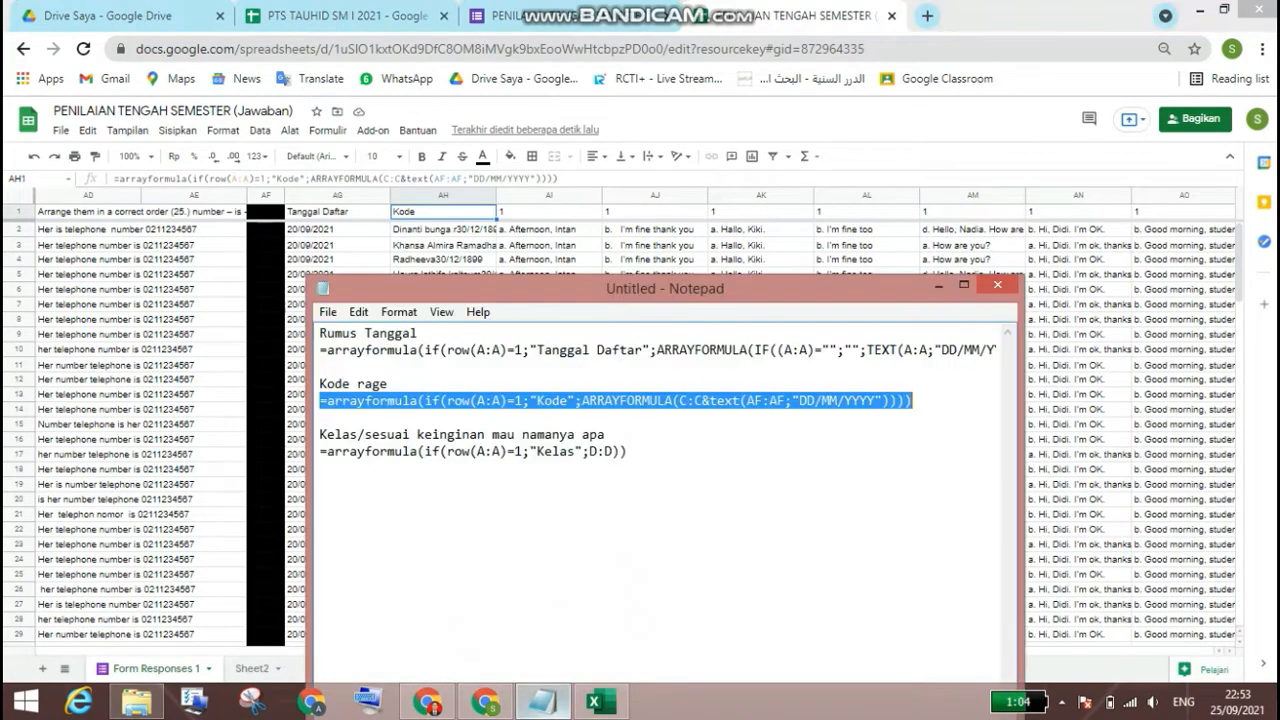
click(628, 452)
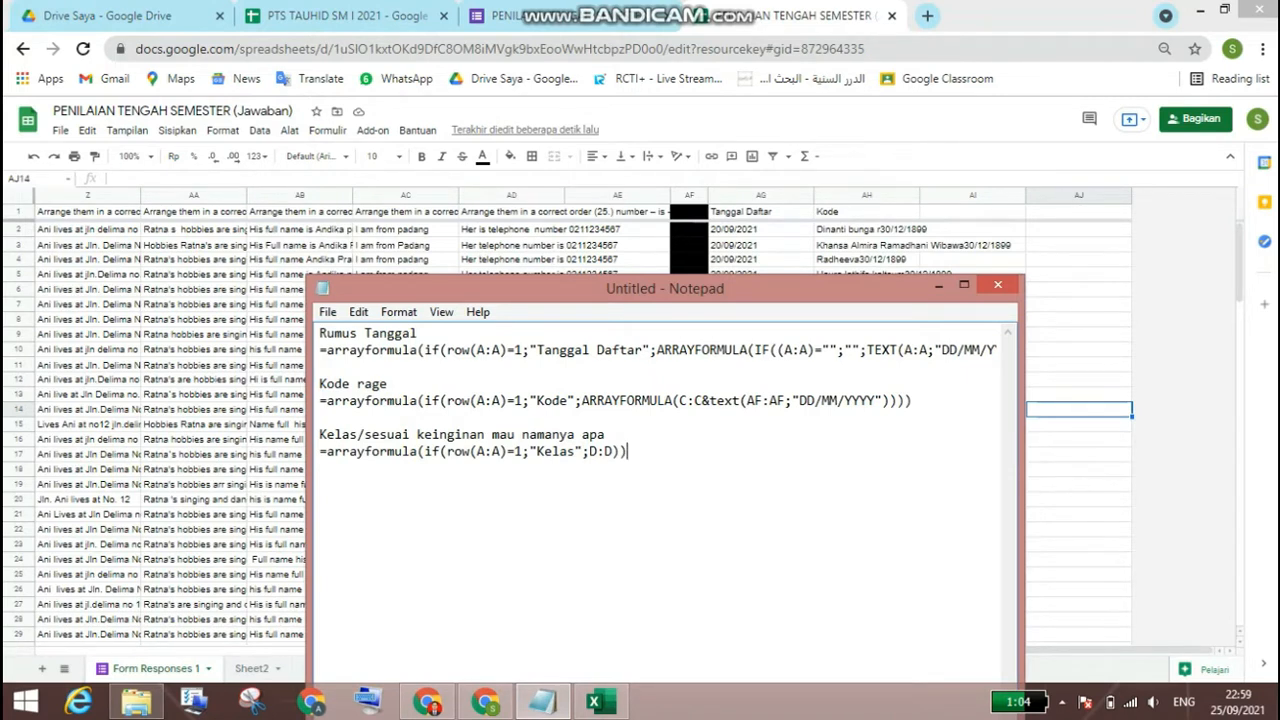
key(shift+Left)
key(shift+Left)
key(shift+Left)
key(shift+Left)
key(shift+Left)
key(shift+Left)
key(shift+Left)
key(shift+Left)
key(shift+Left)
key(shift+Left)
key(shift+Left)
key(shift+Left)
key(shift+Left)
key(shift+Left)
key(shift+Left)
key(shift+Left)
key(shift+Left)
key(shift+Left)
key(shift+Left)
key(shift+Left)
key(shift+Left)
key(ctrl+c)
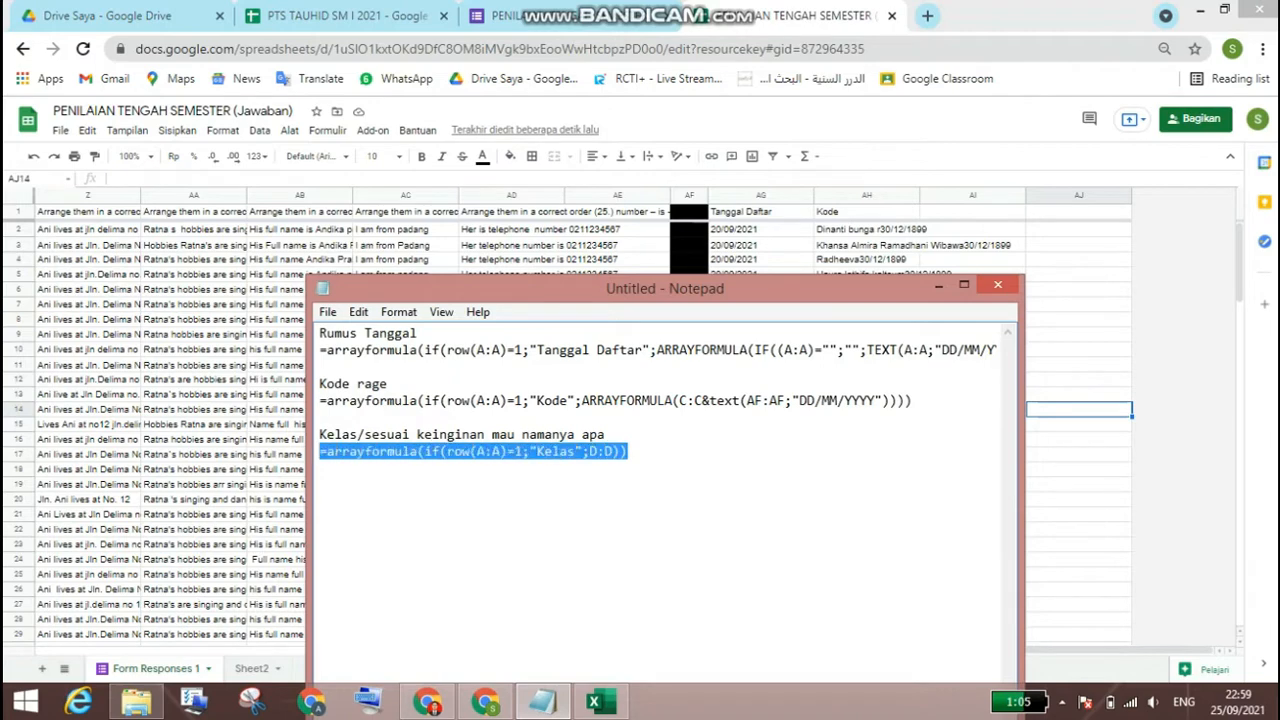
right_click(336, 451)
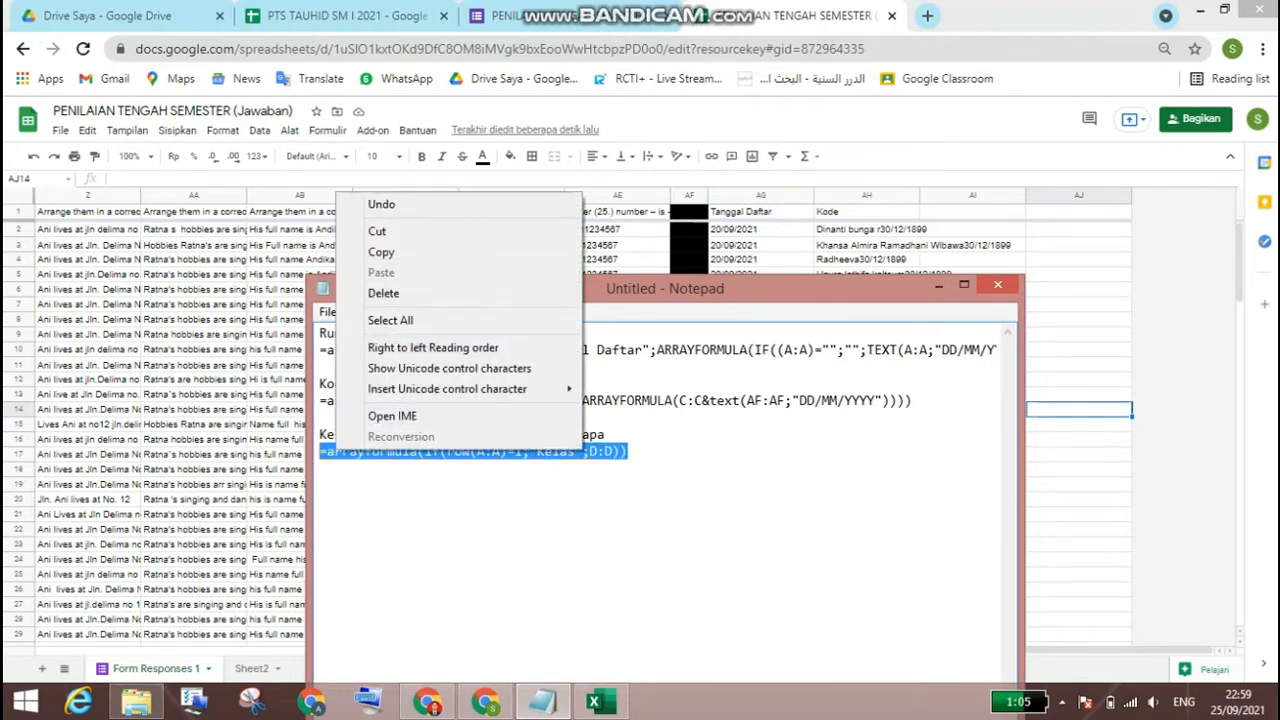
click(381, 252)
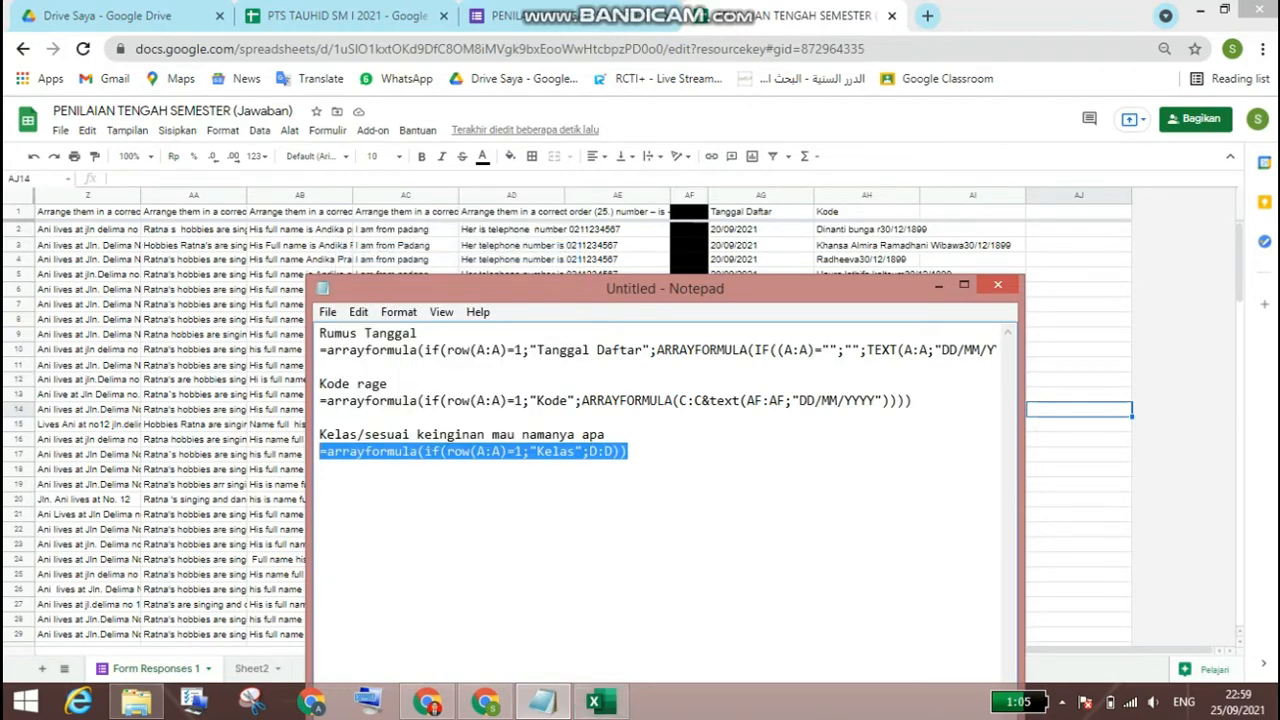
right_click(952, 212)
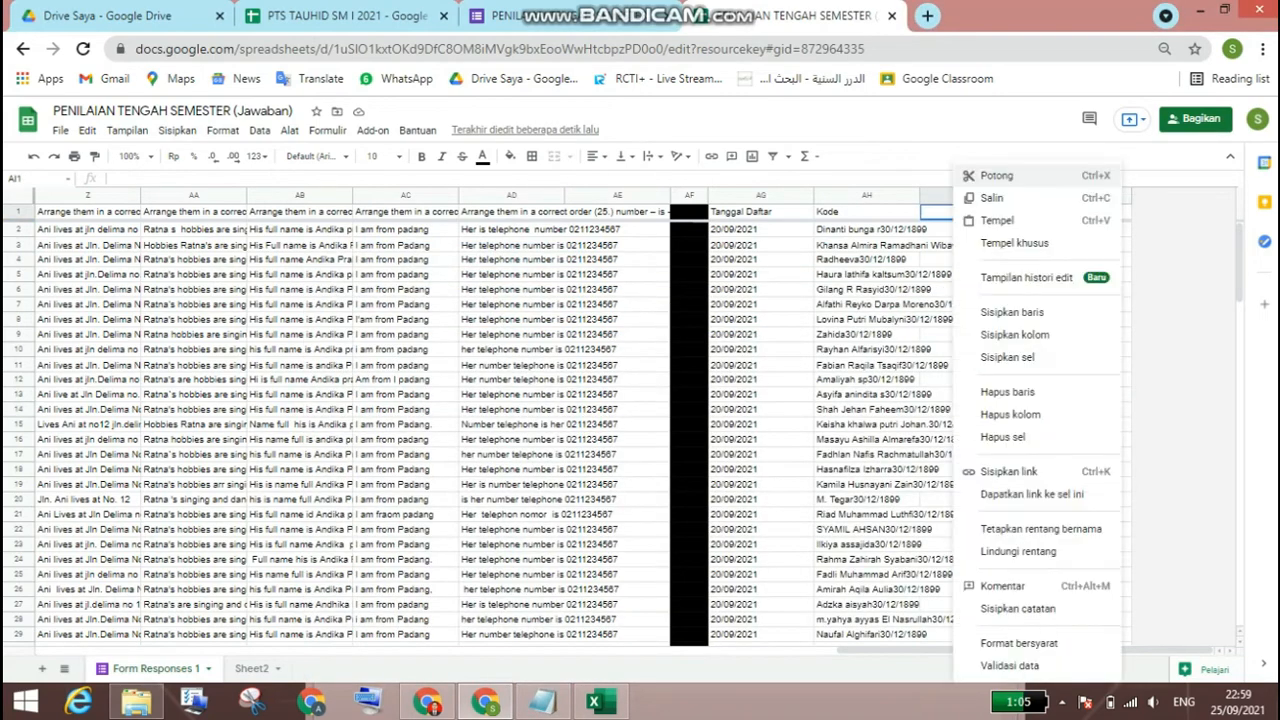
click(997, 220)
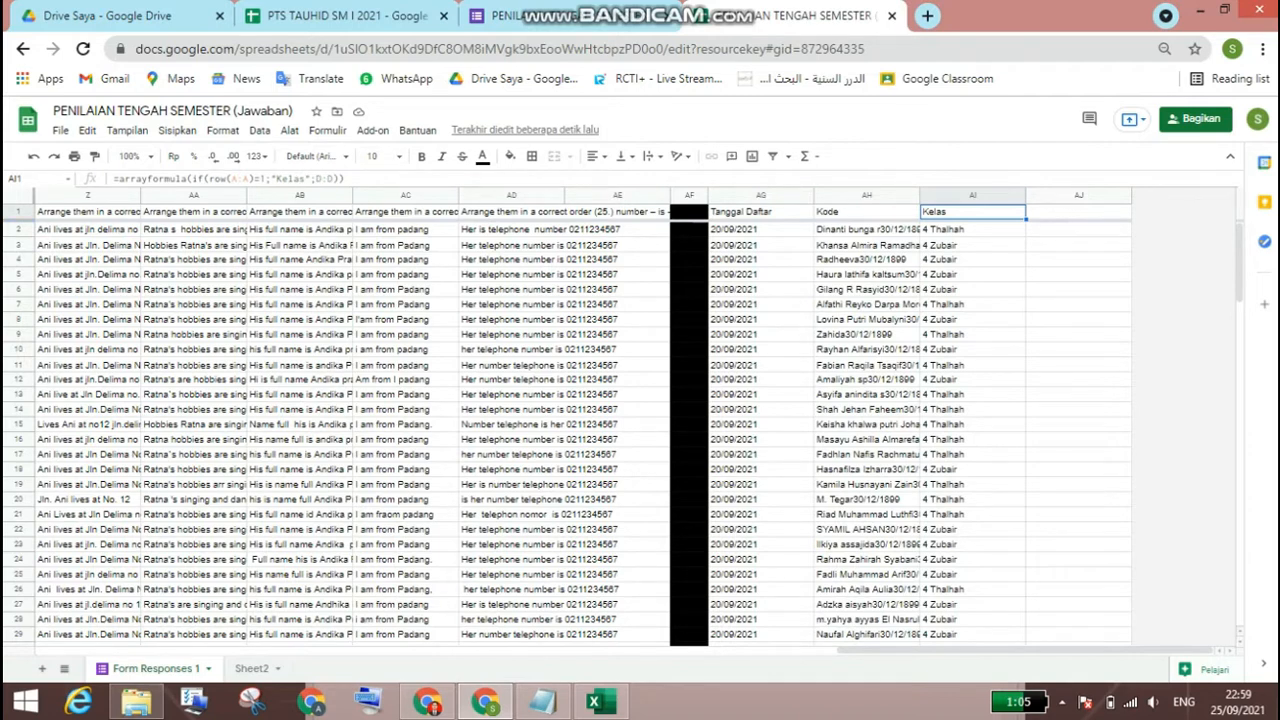
Step: Change the column reference in AI1's array formula to F:F, the column holding the question 1 answers
click(316, 179)
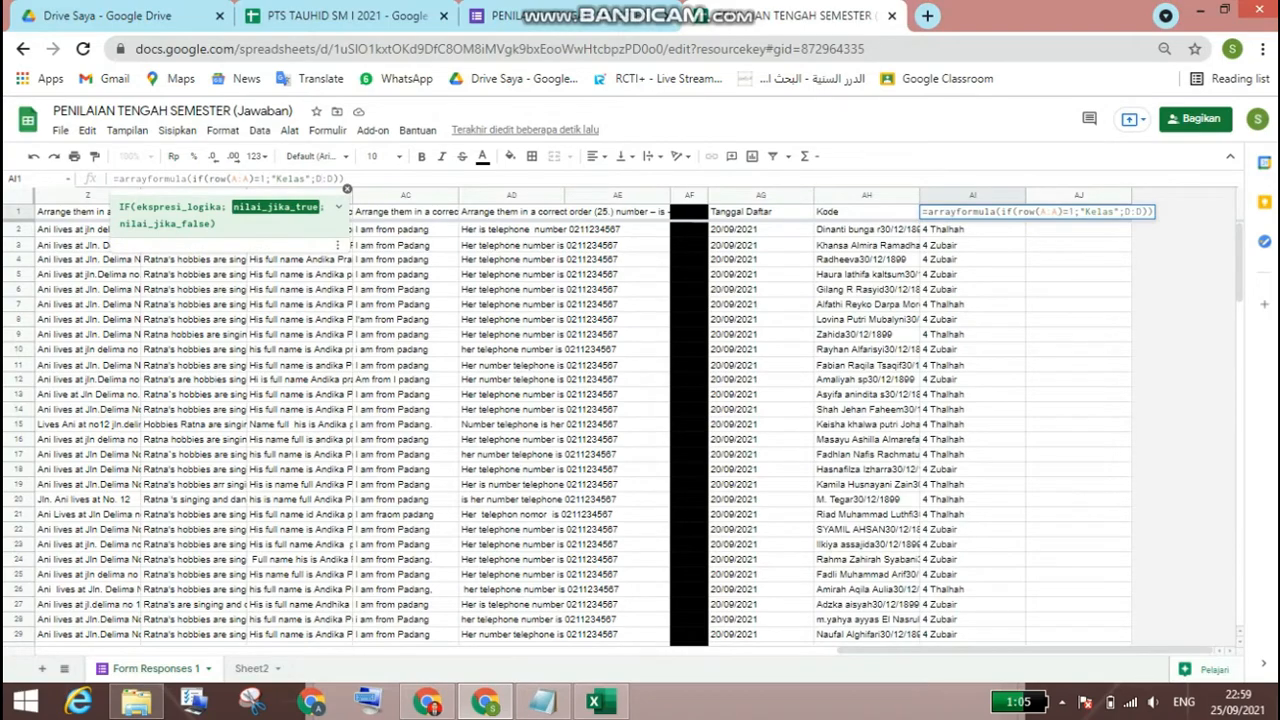
scroll(640, 420, left, 15)
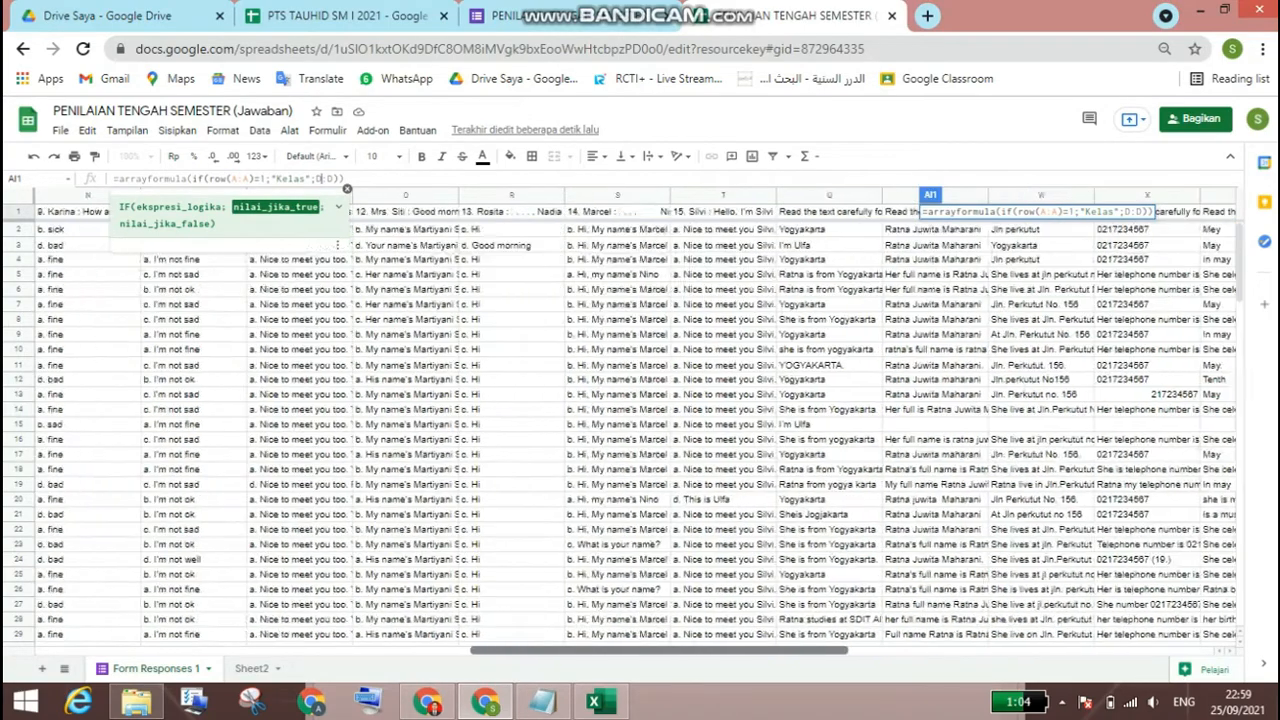
scroll(640, 420, left, 5)
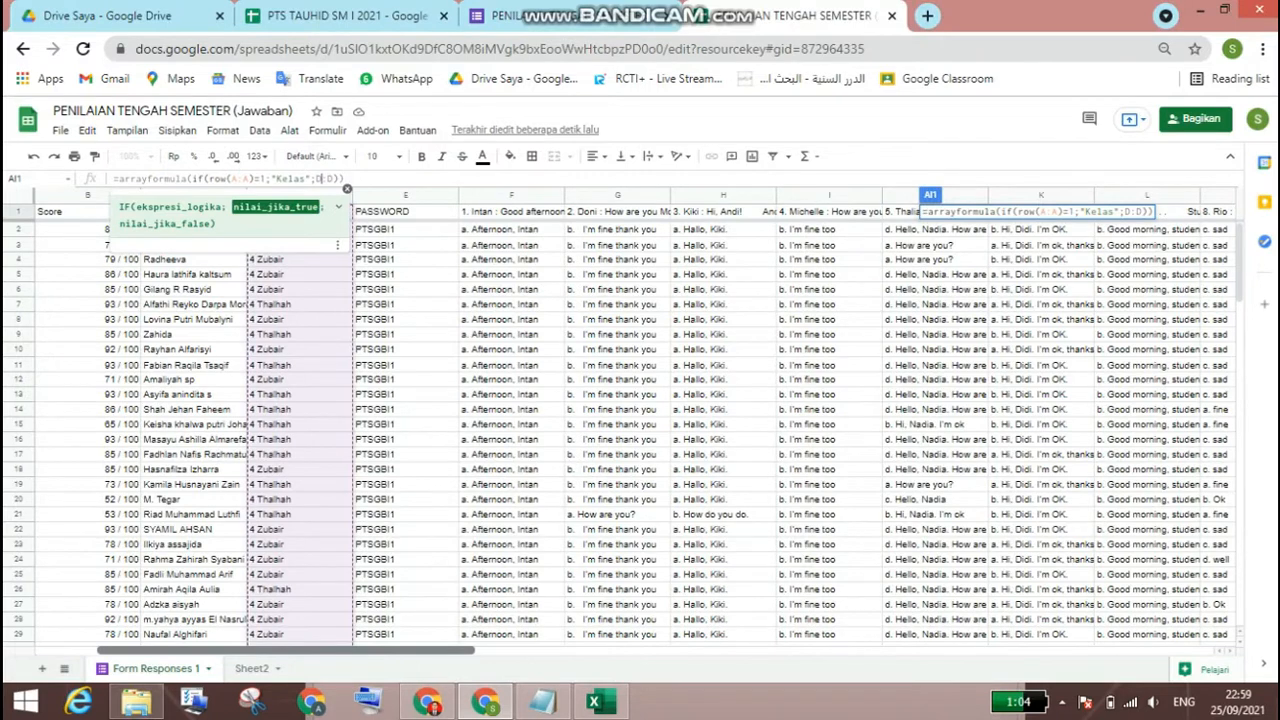
scroll(640, 420, right, 1)
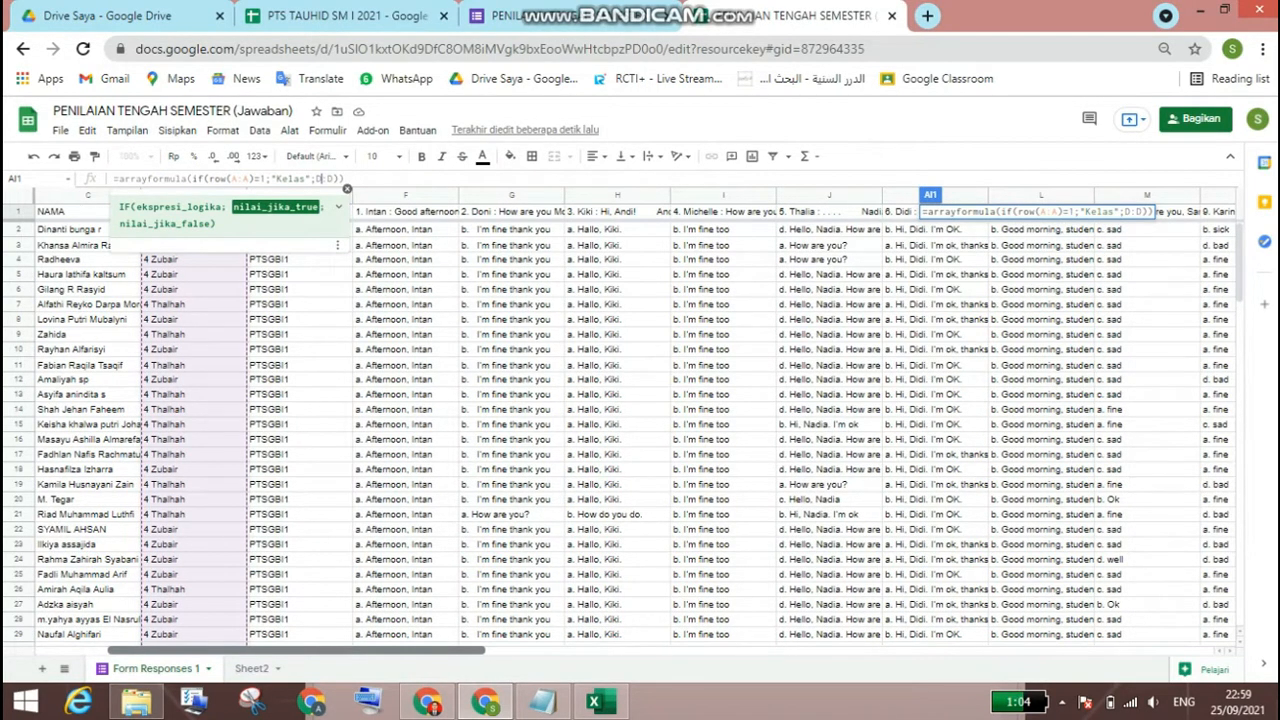
scroll(640, 420, right, 14)
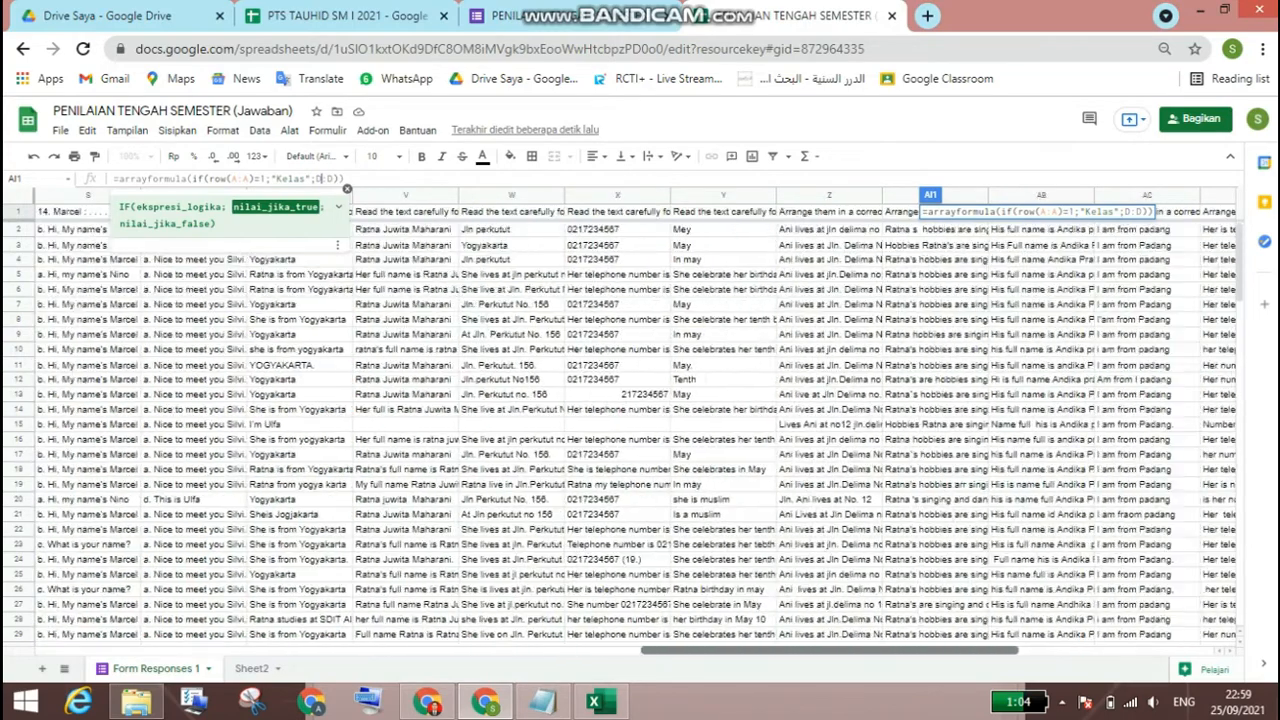
scroll(640, 420, right, 3)
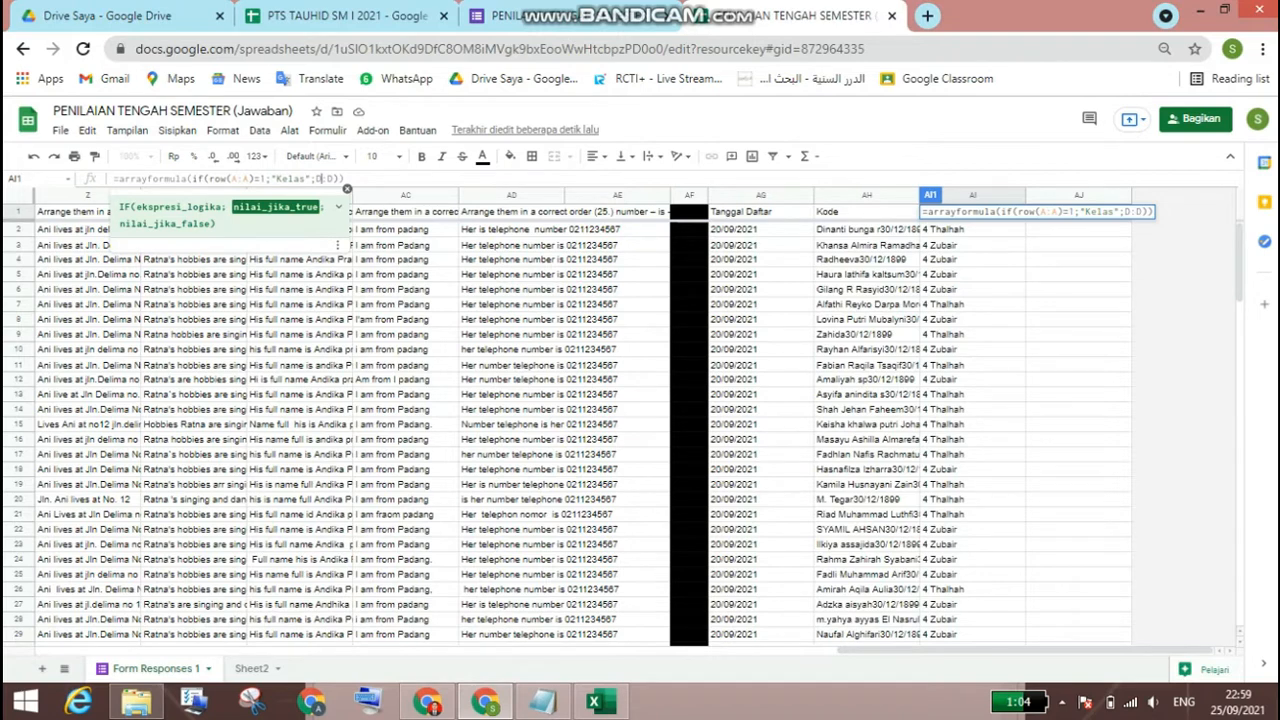
key(BackSpace)
text(f)
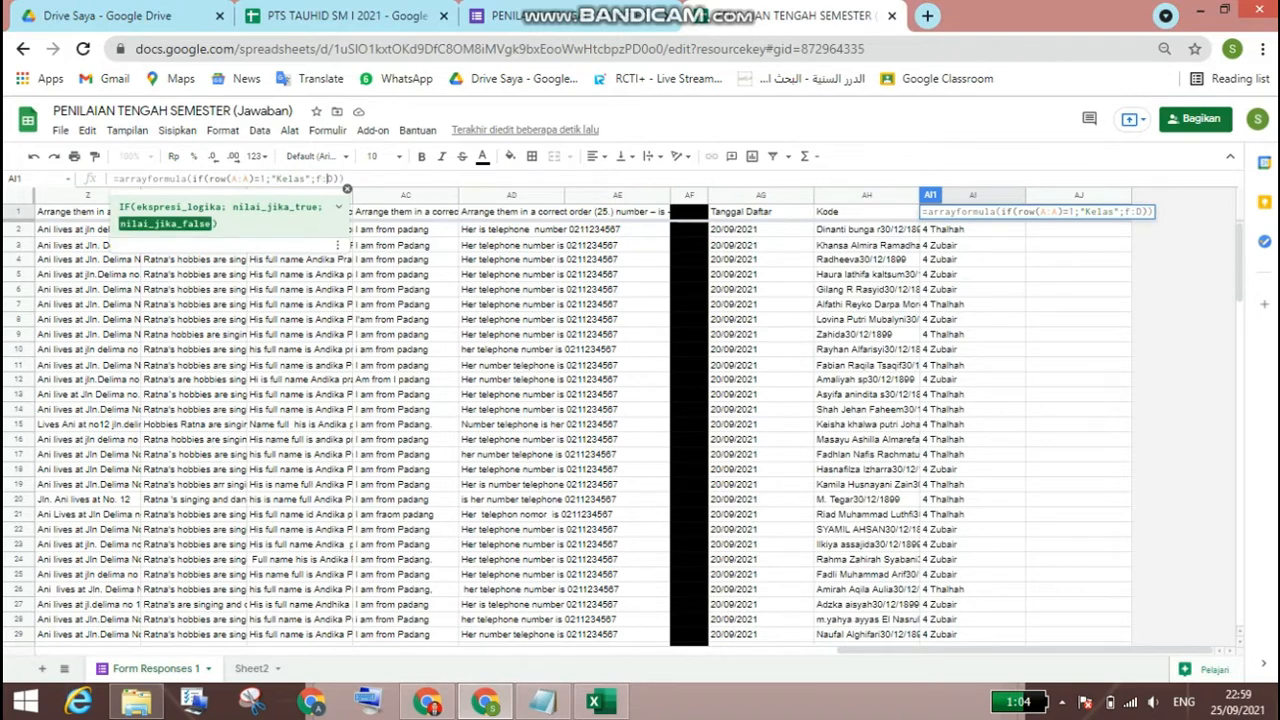
key(BackSpace)
text(ff)
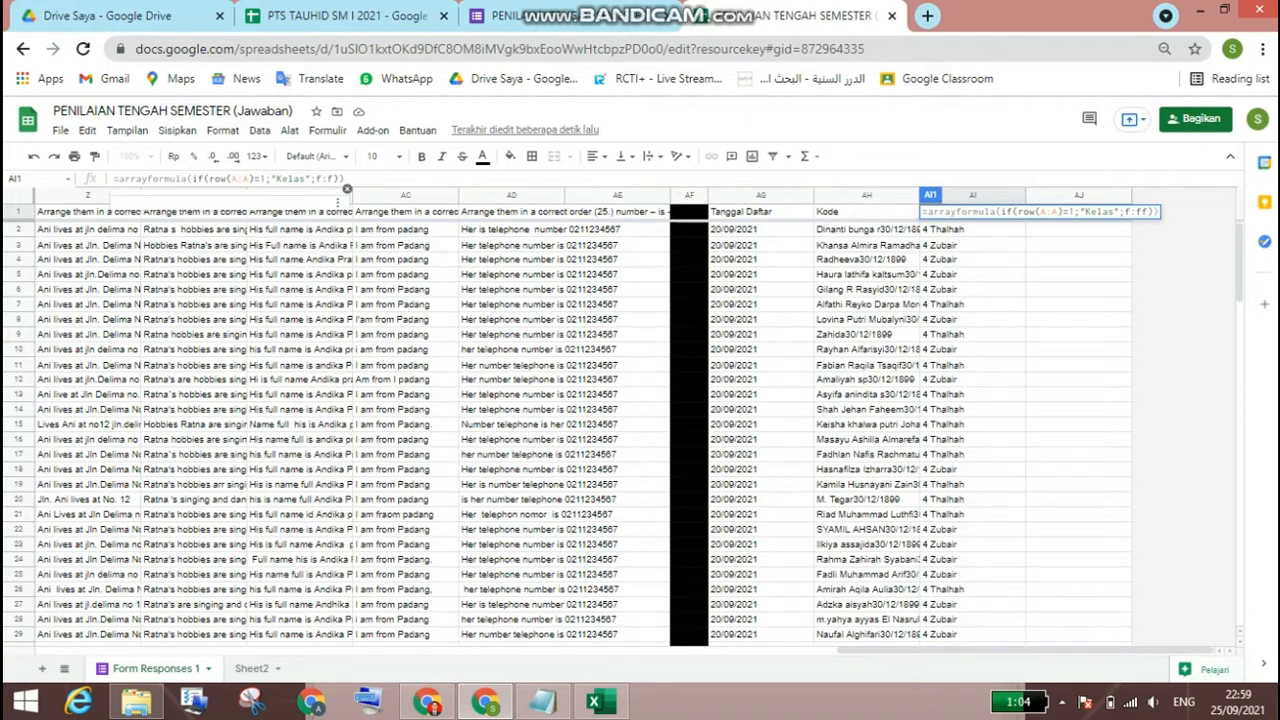
key(BackSpace)
Step: Replace the "Kelas" header text in AI1's array formula with "01" and apply the formula
key(Left)
key(Left)
key(Left)
key(Left)
key(Left)
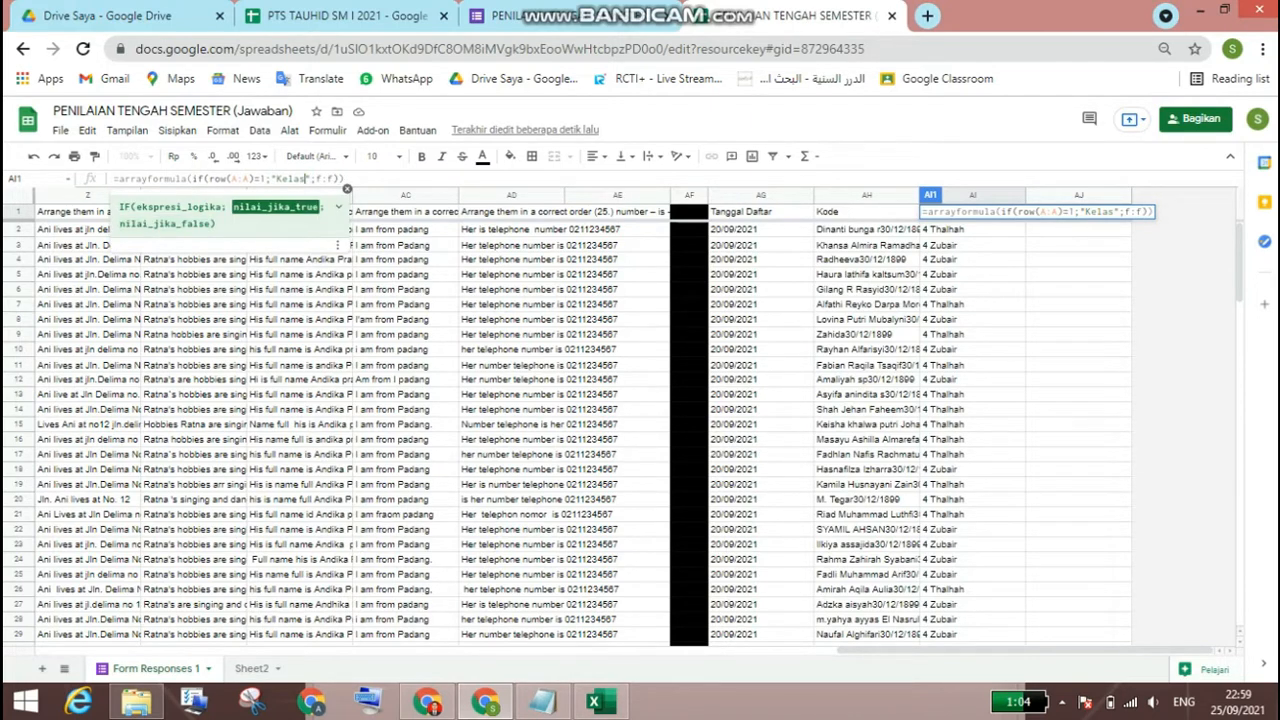
key(BackSpace)
key(BackSpace)
key(BackSpace)
key(BackSpace)
key(BackSpace)
text(0)
key(Return)
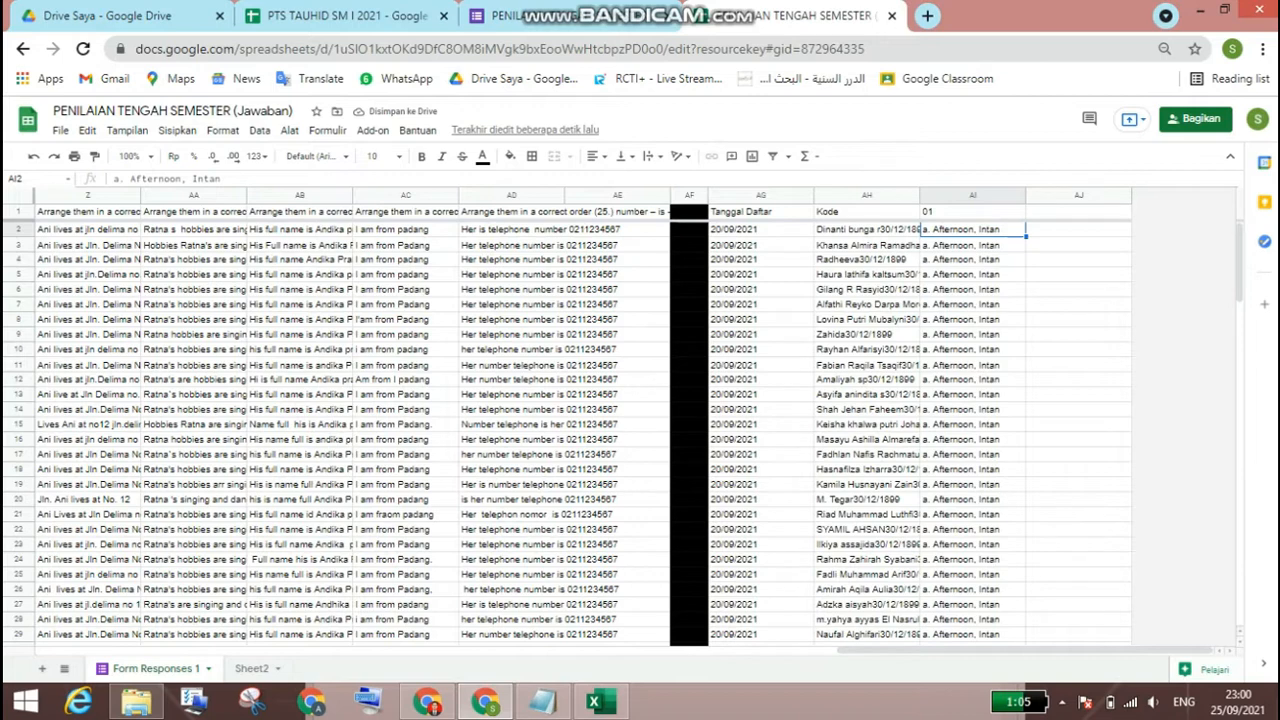
click(1079, 212)
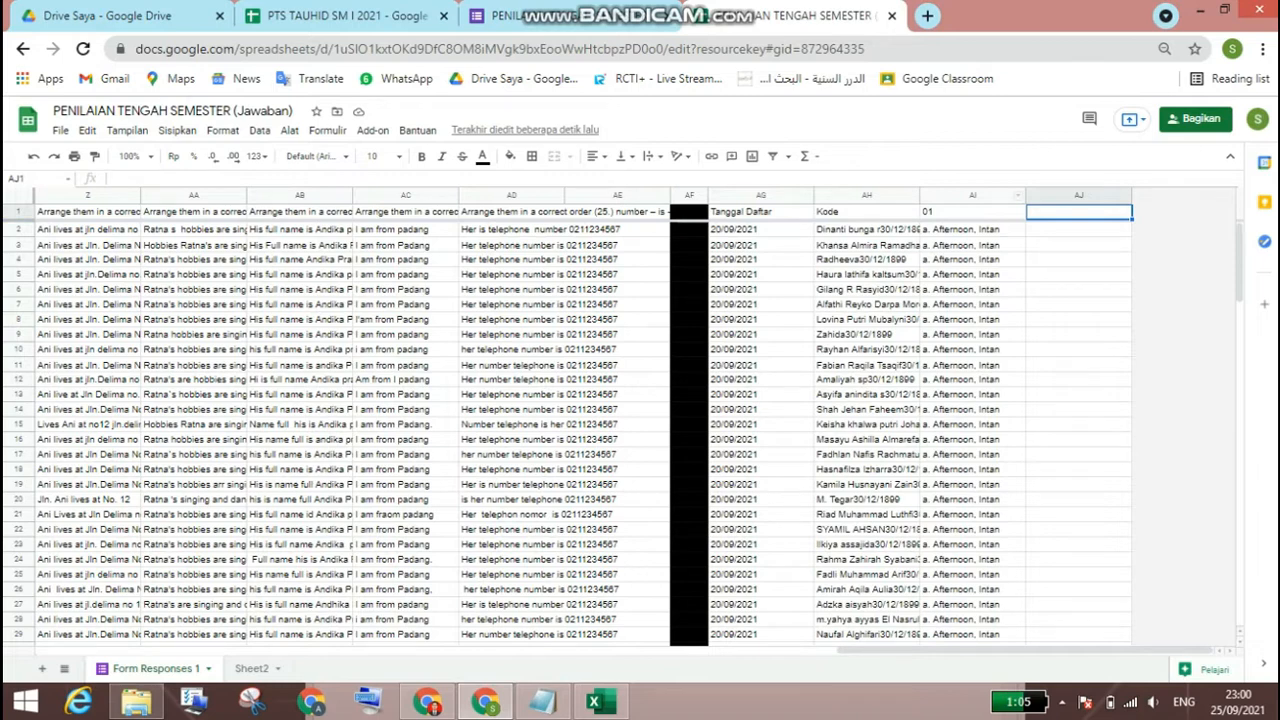
drag(973, 195, 1079, 195)
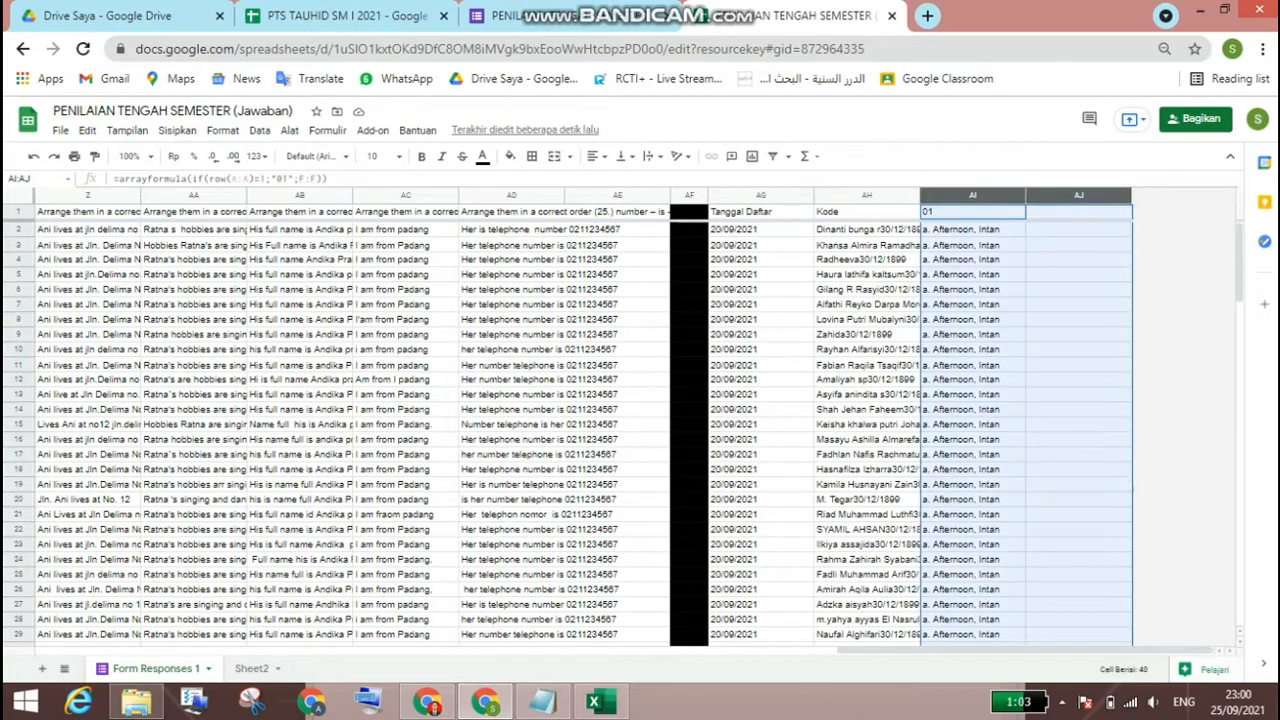
right_click(1060, 195)
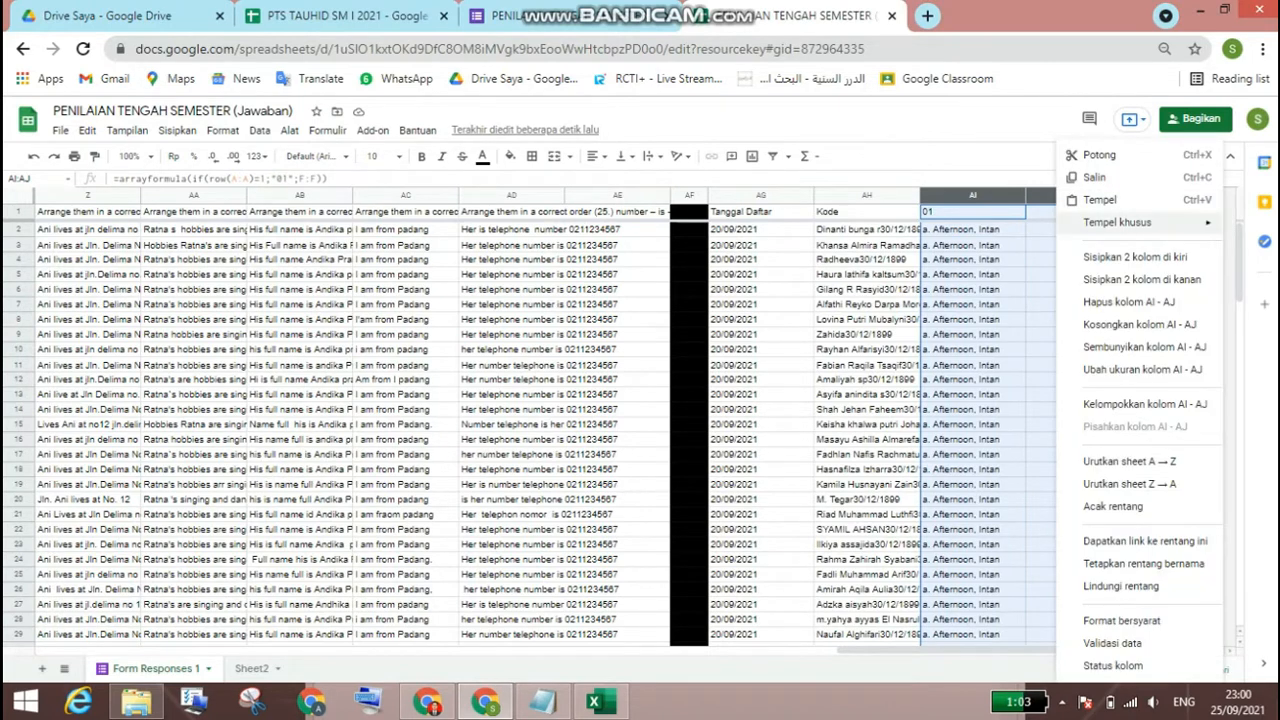
click(1041, 229)
Step: Insert one column to the right of column AJ in the response sheet
click(1072, 195)
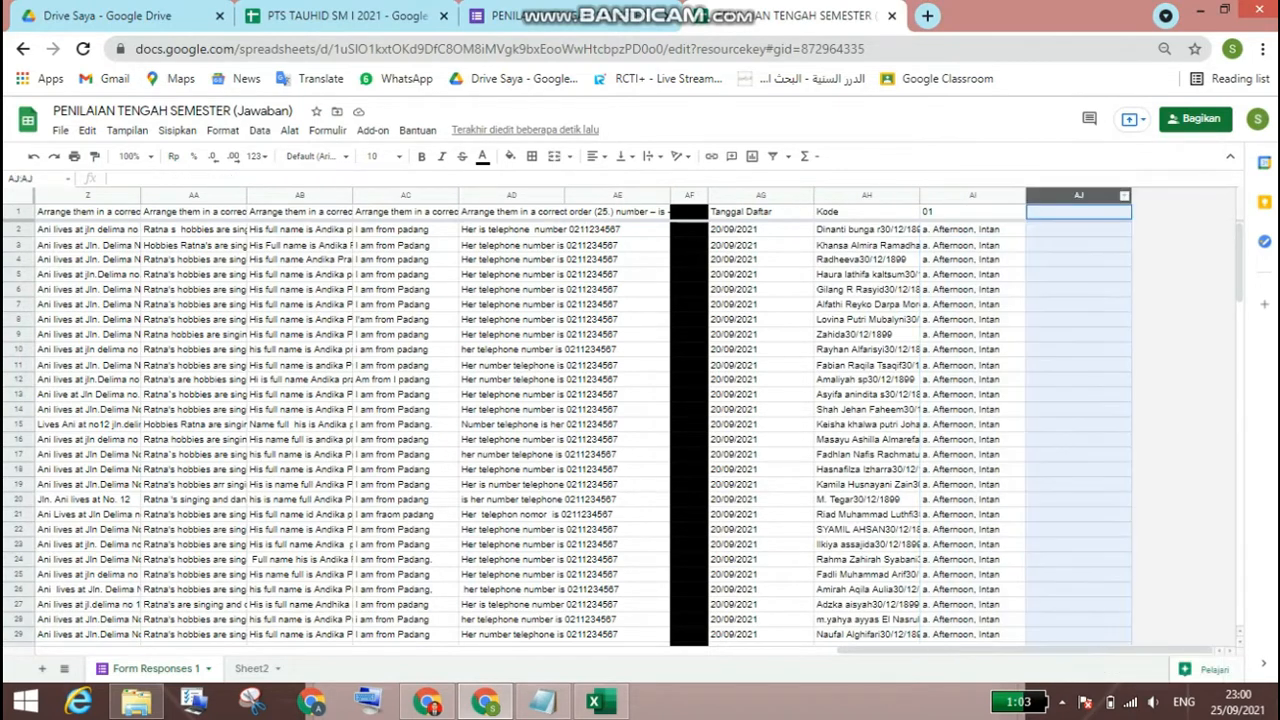
right_click(1062, 195)
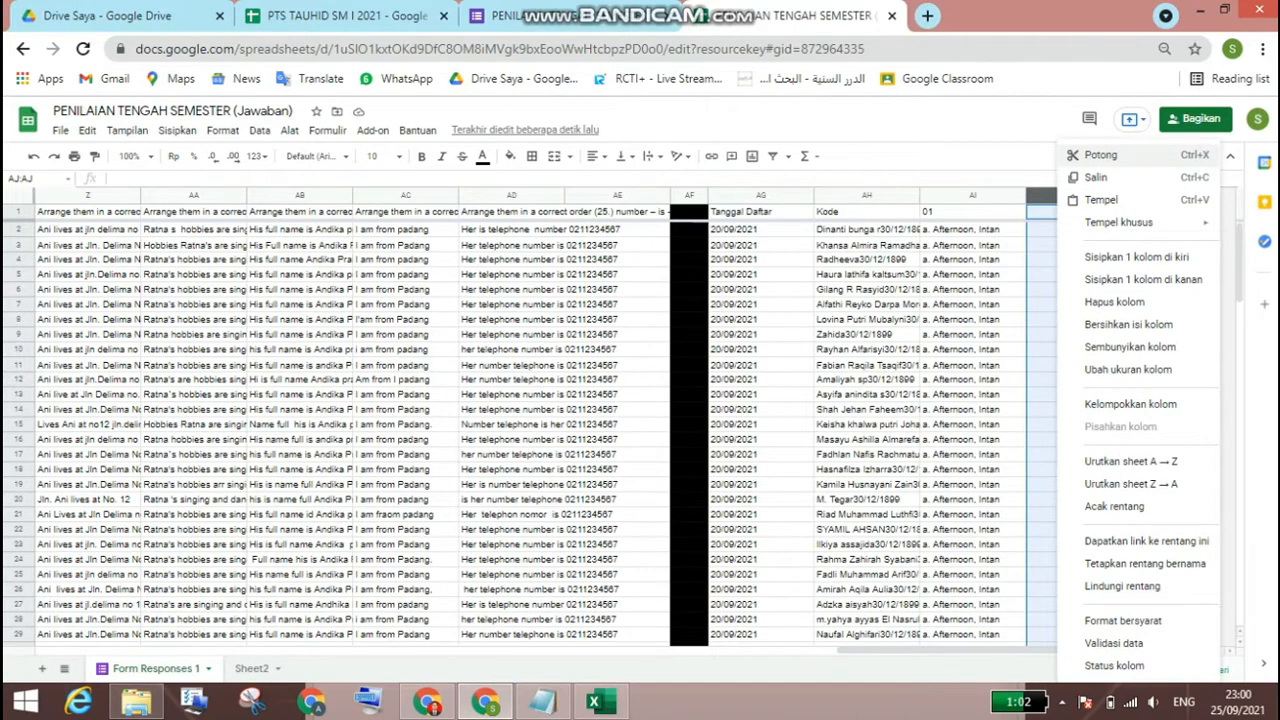
right_click(1048, 196)
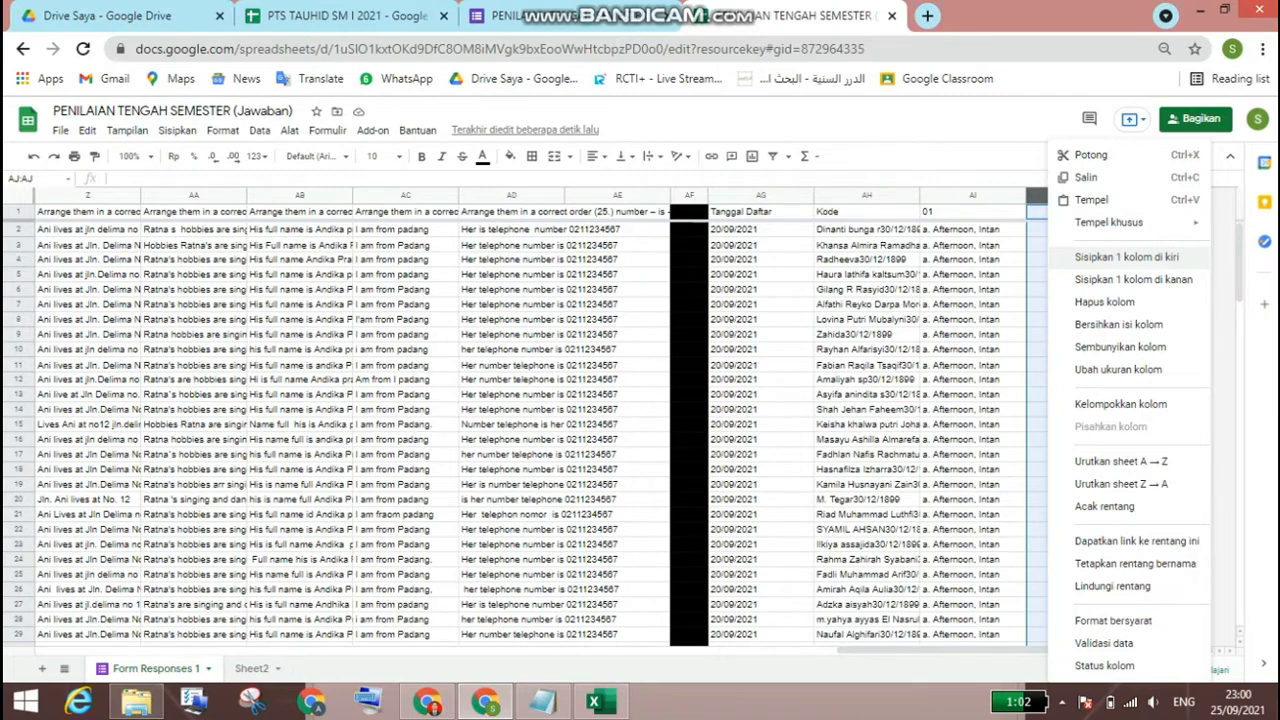
click(1133, 279)
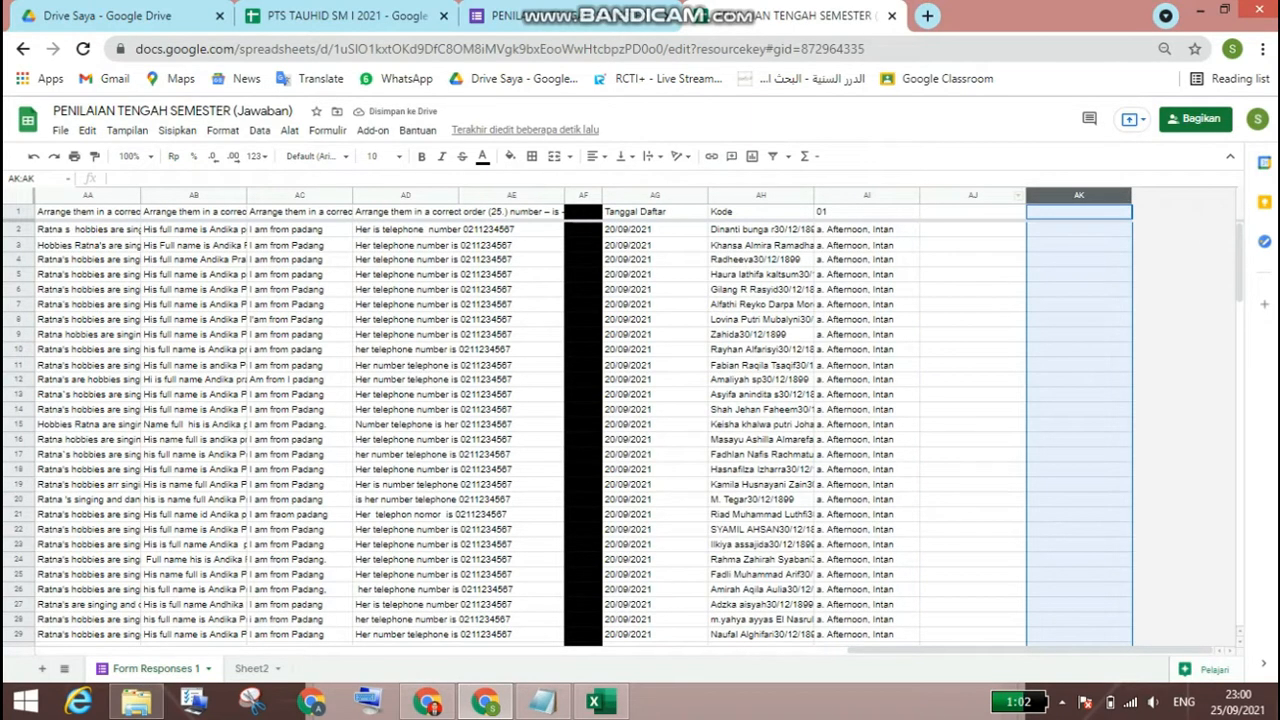
Step: Insert two columns to the right of columns AJ:AK, and two more to the right of AL:AM
drag(985, 195, 1061, 195)
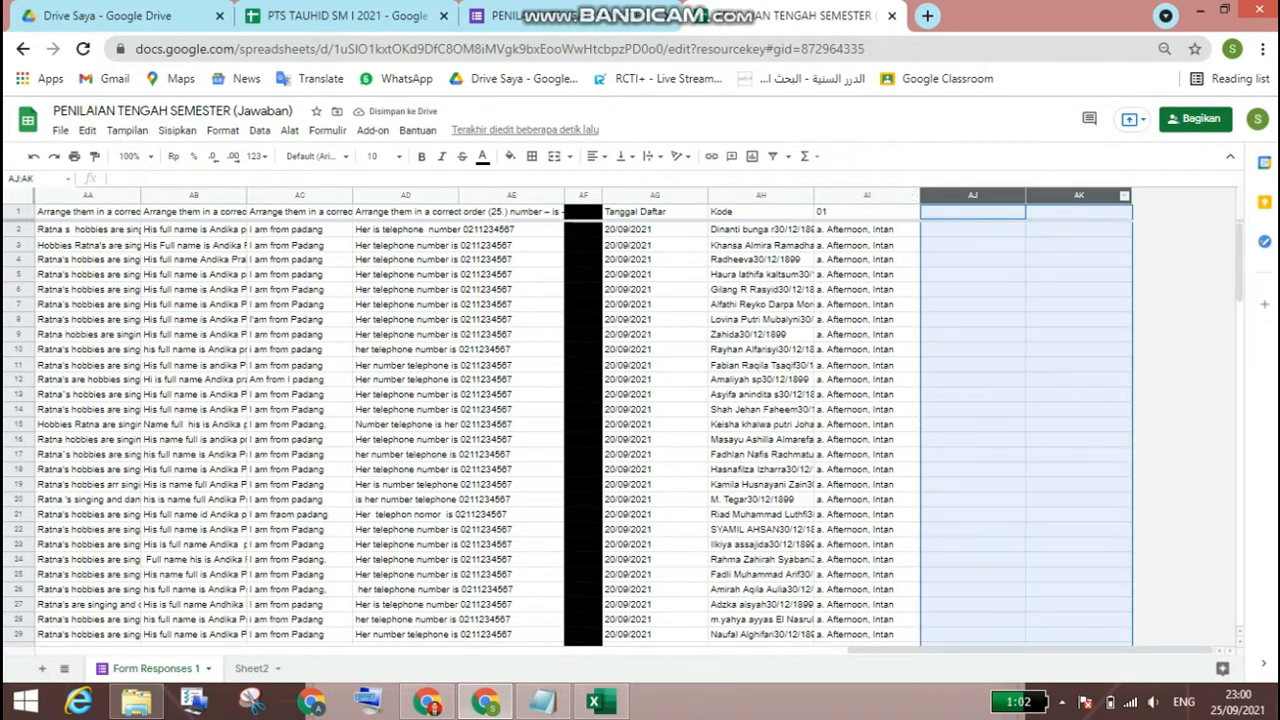
right_click(1061, 195)
click(1147, 279)
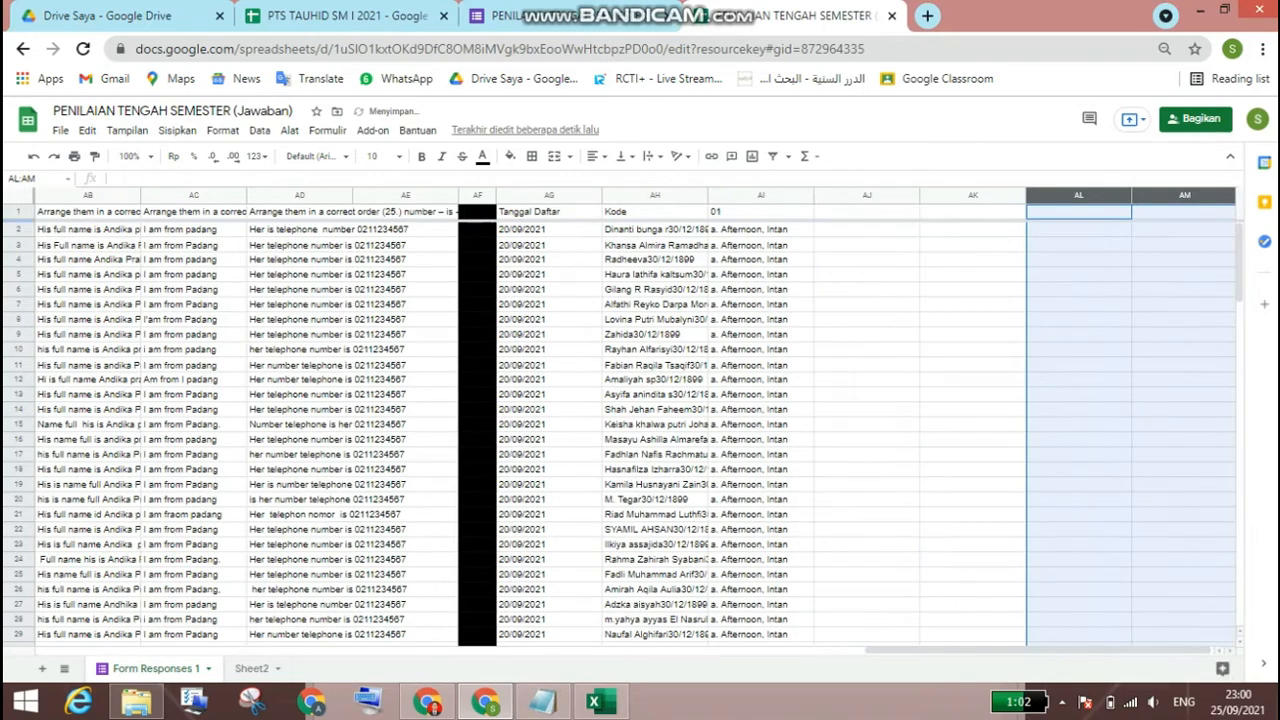
right_click(1058, 195)
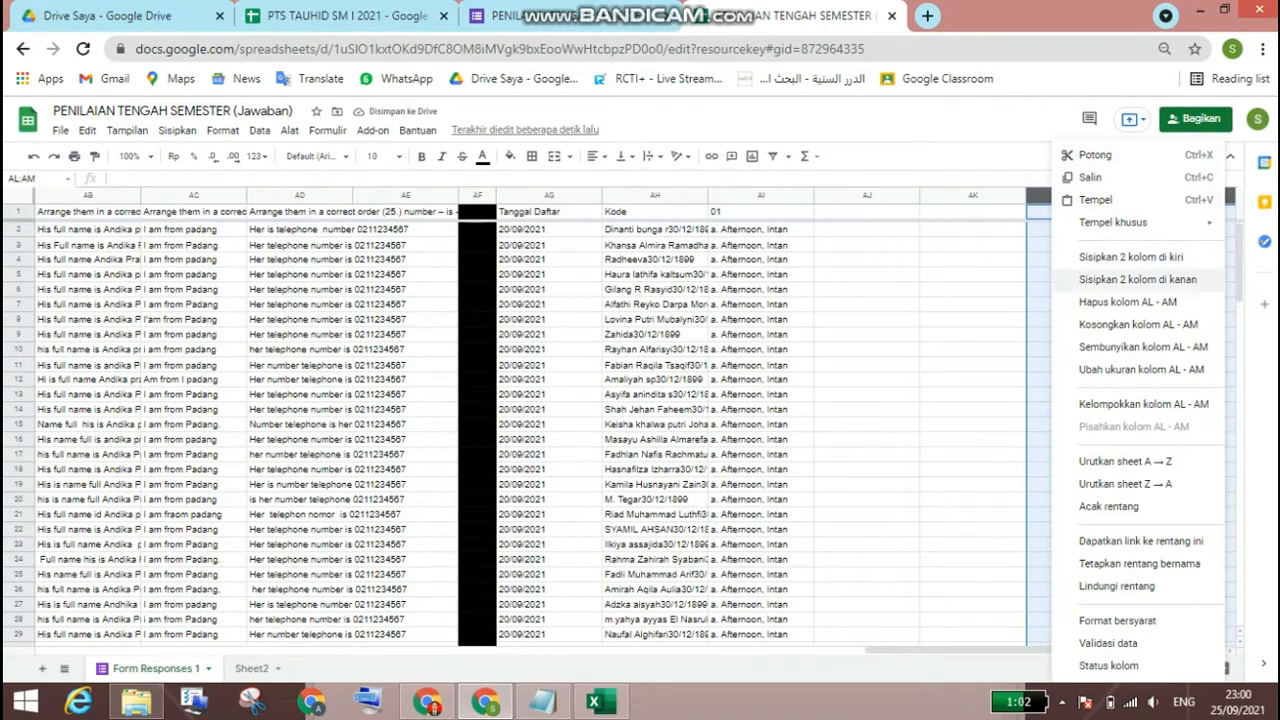
click(1147, 281)
Step: Insert six columns to the left of the empty columns AJ:AO, seven times in a row
click(656, 195)
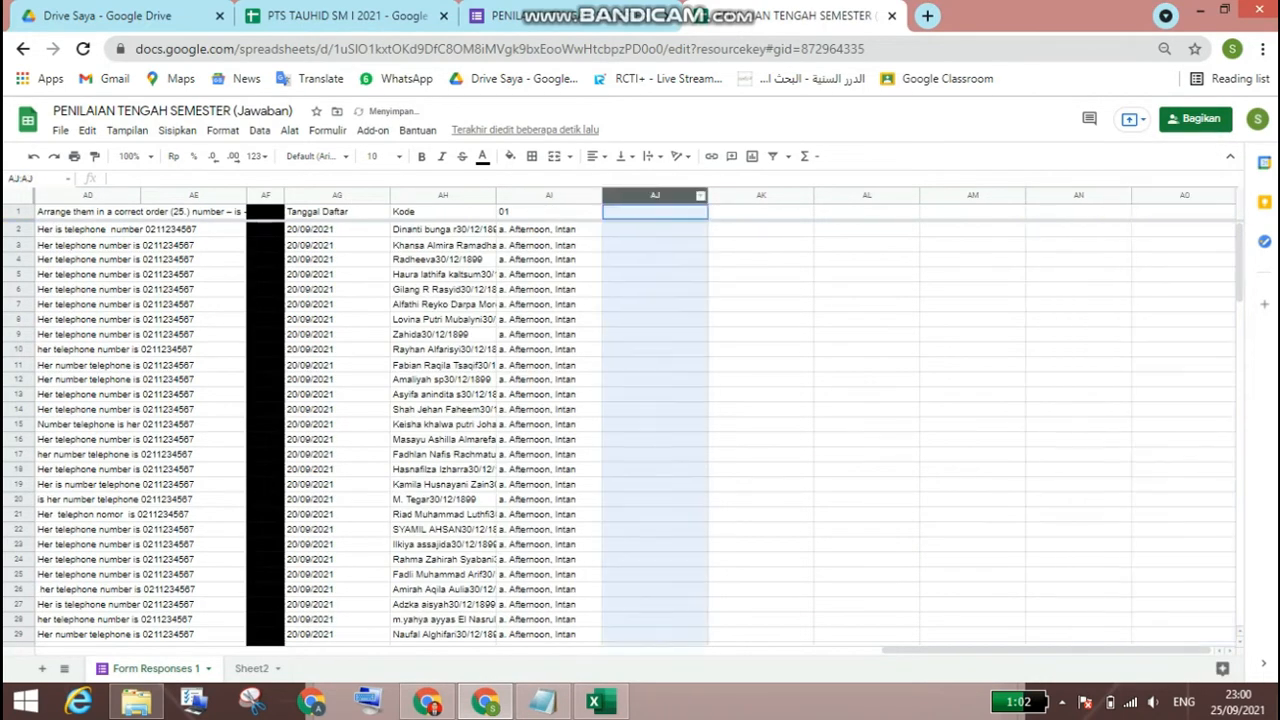
drag(656, 195, 1185, 195)
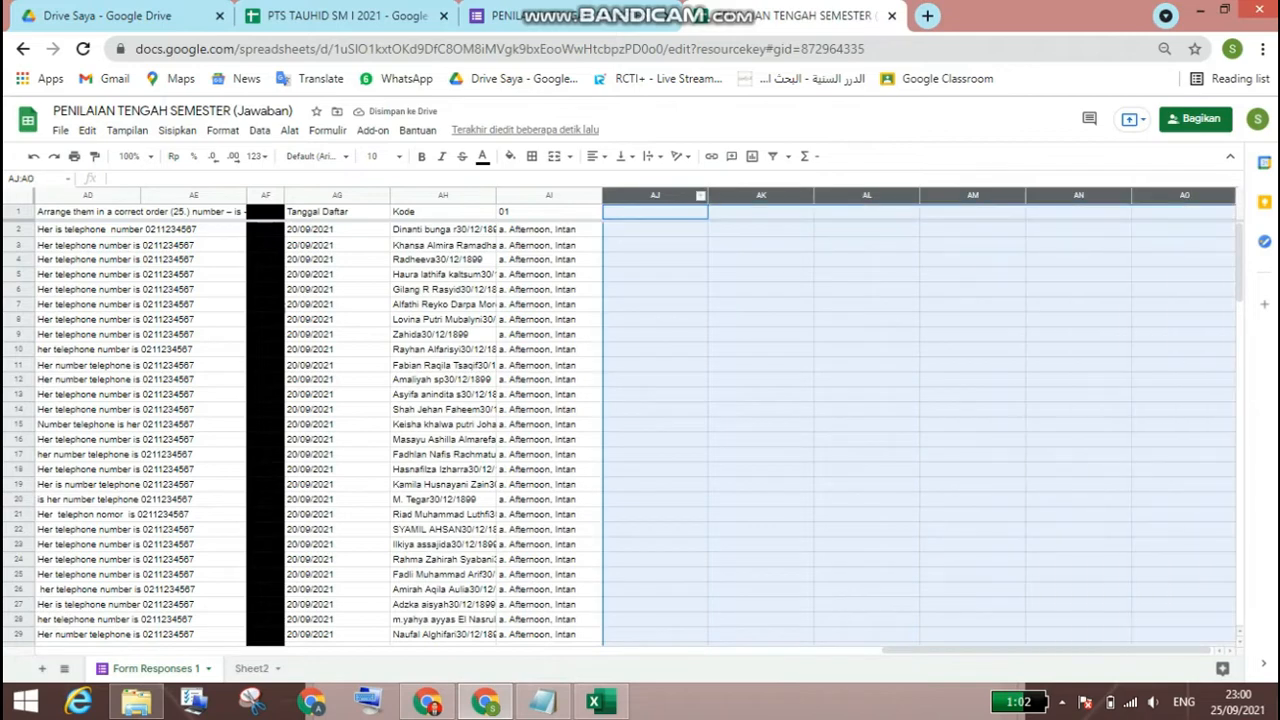
right_click(685, 195)
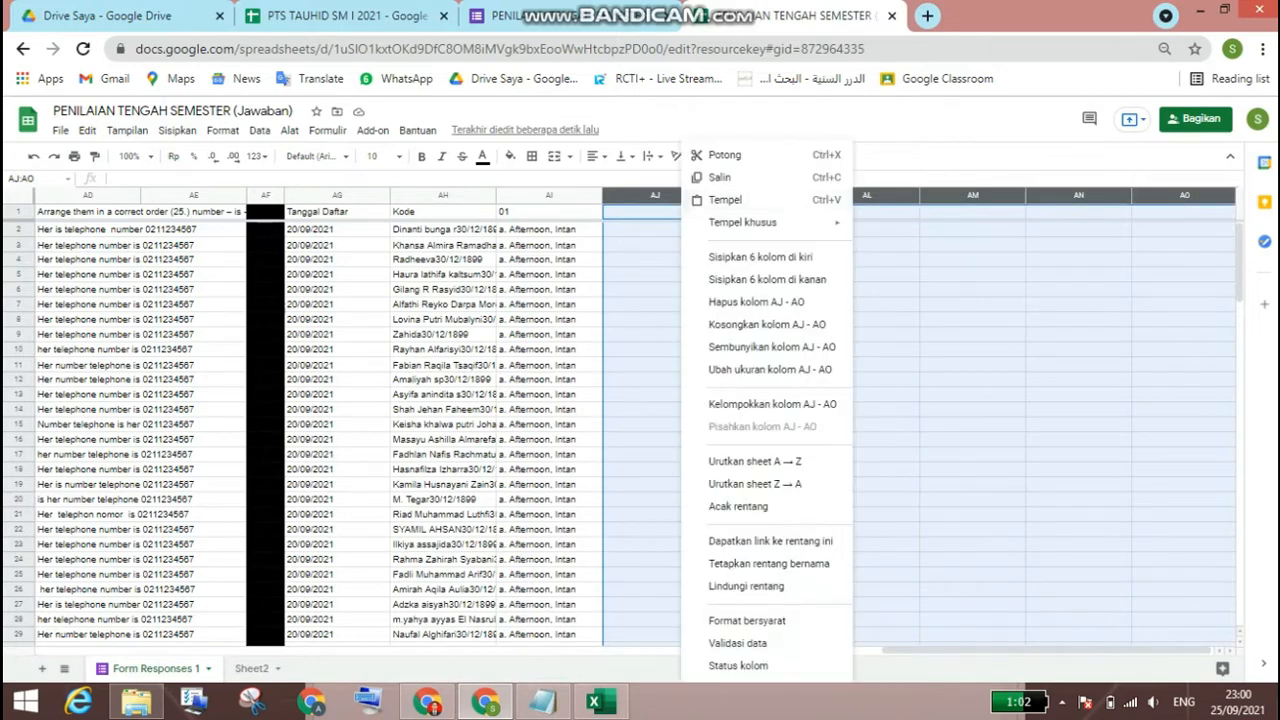
click(760, 257)
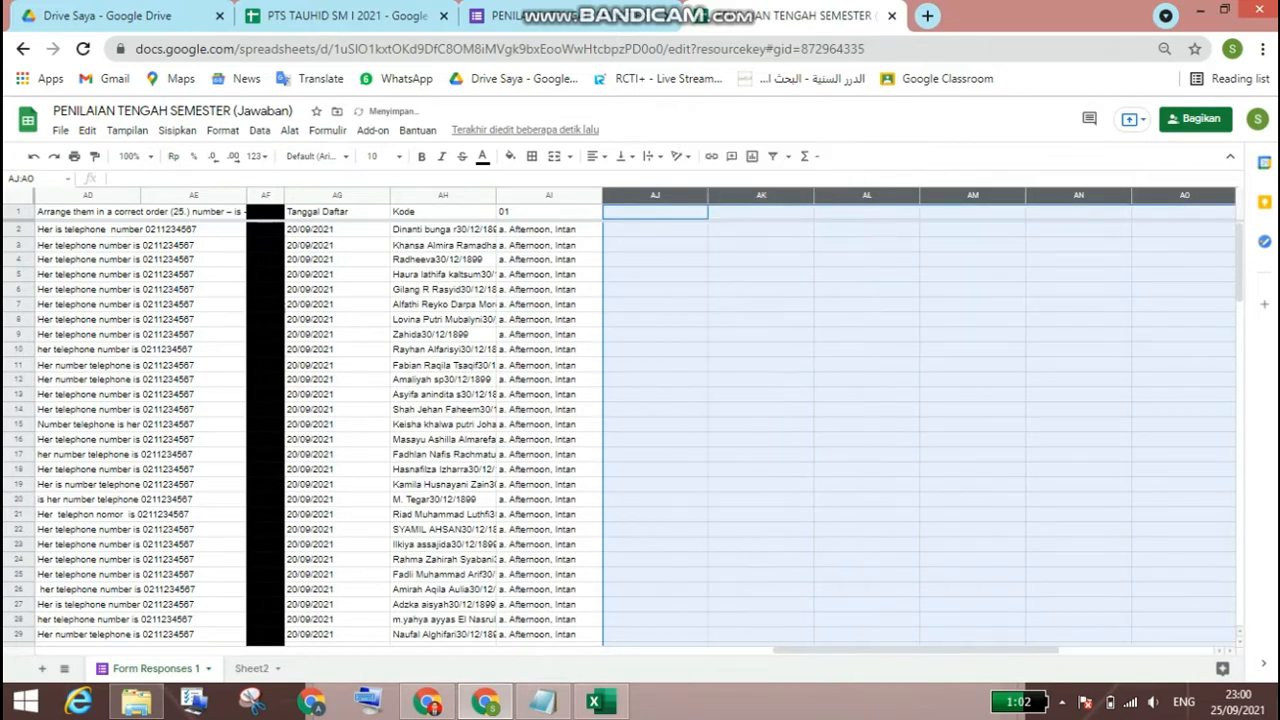
right_click(688, 195)
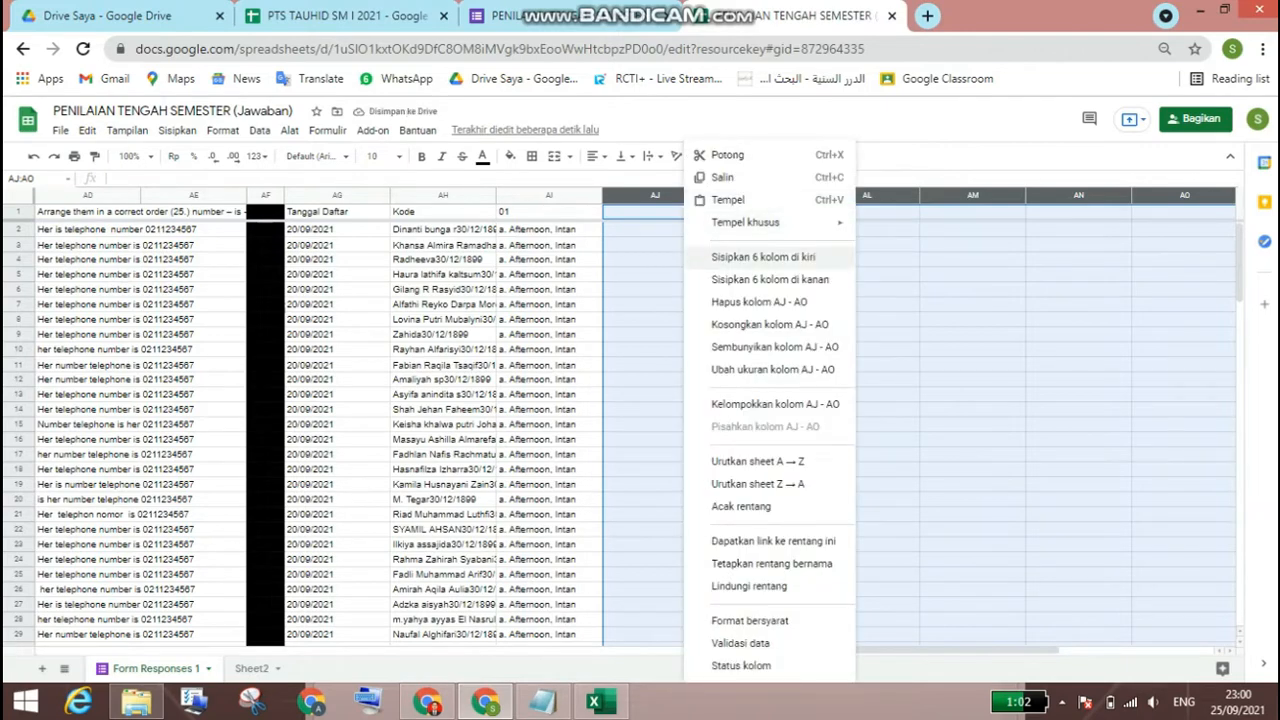
click(760, 257)
right_click(678, 195)
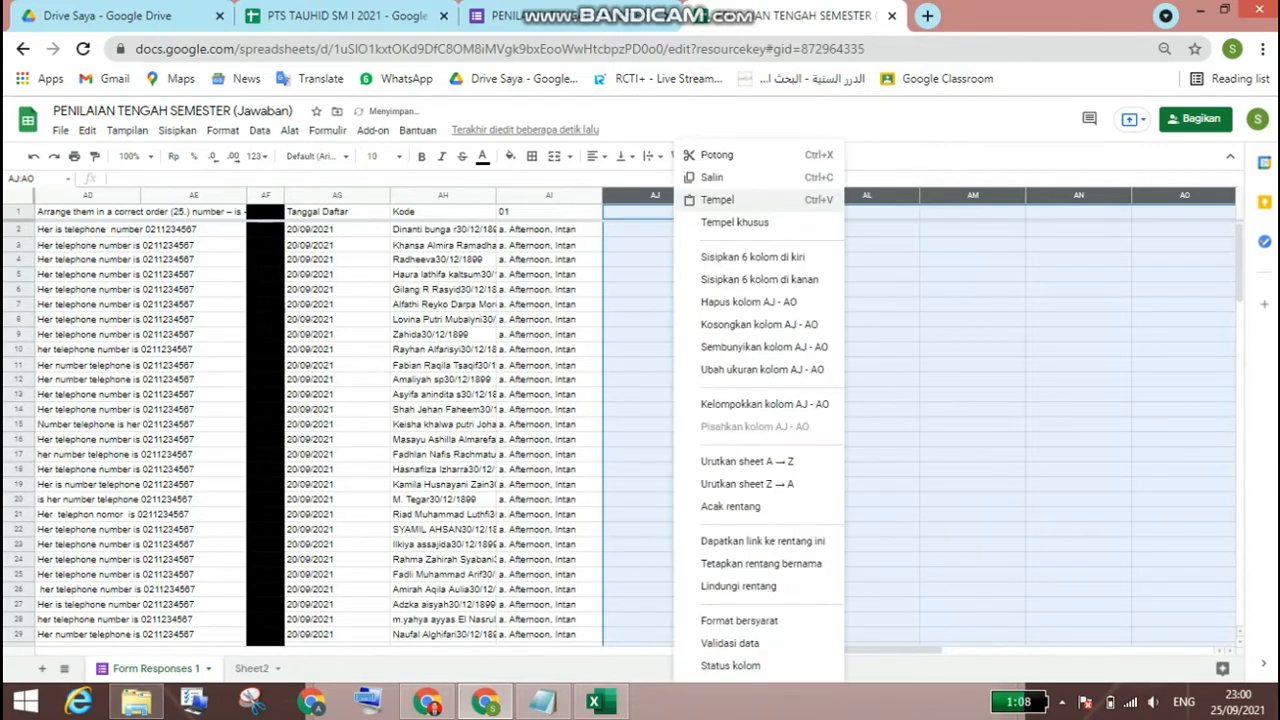
click(760, 257)
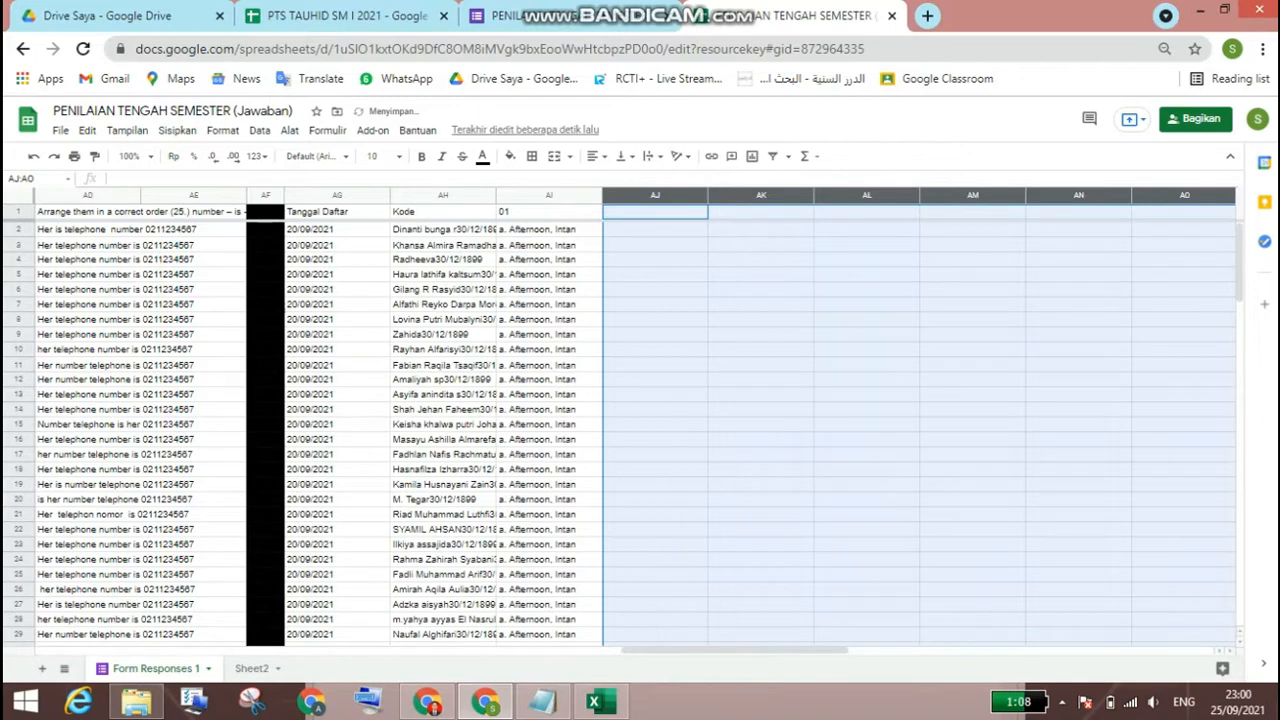
right_click(678, 195)
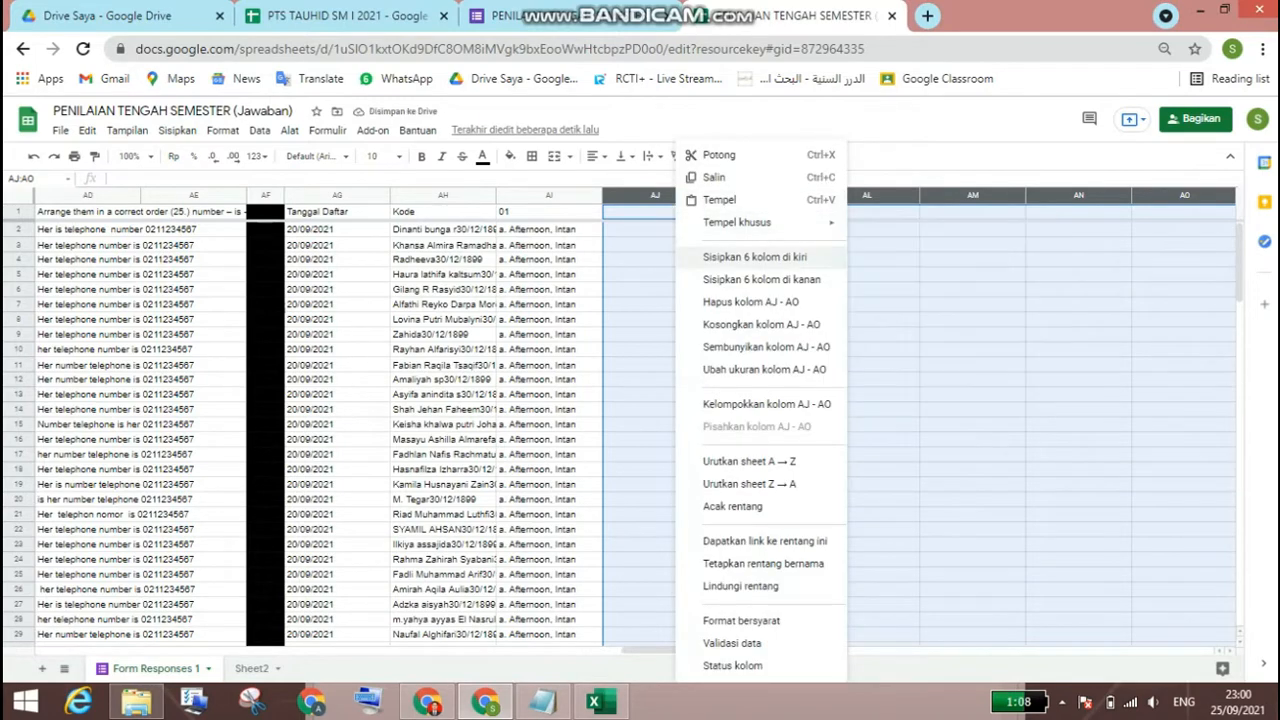
click(760, 257)
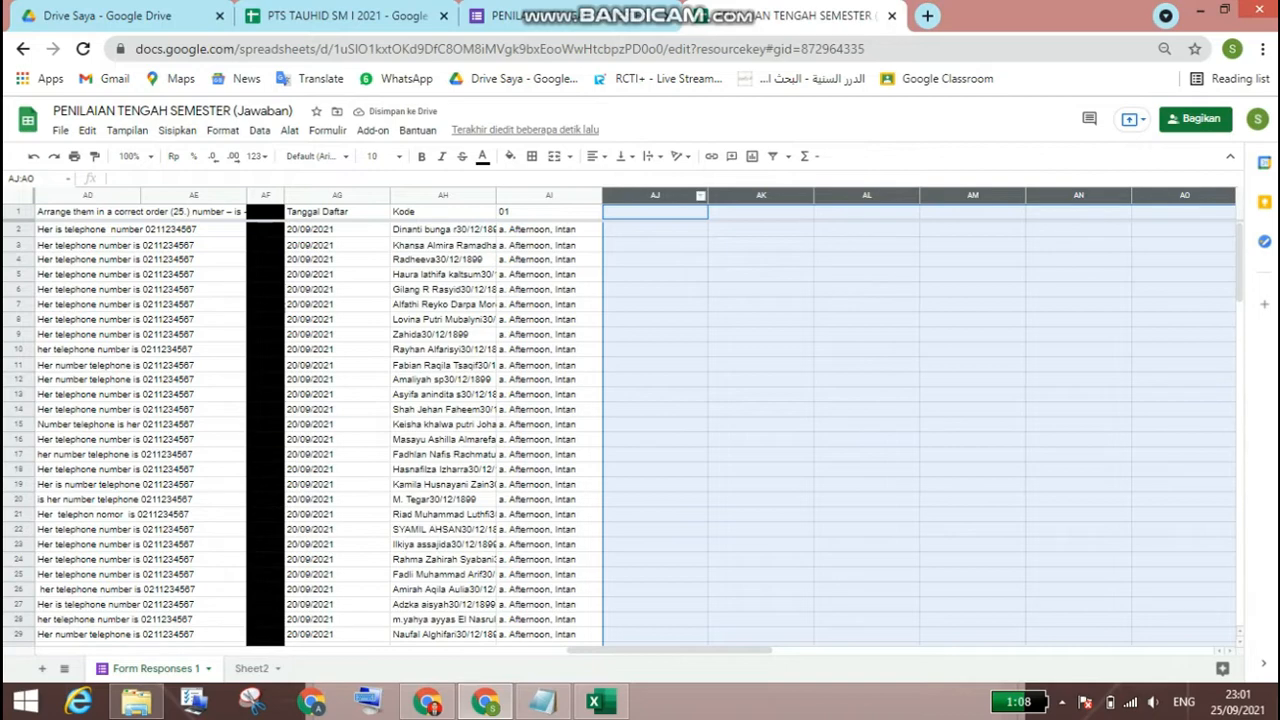
right_click(678, 195)
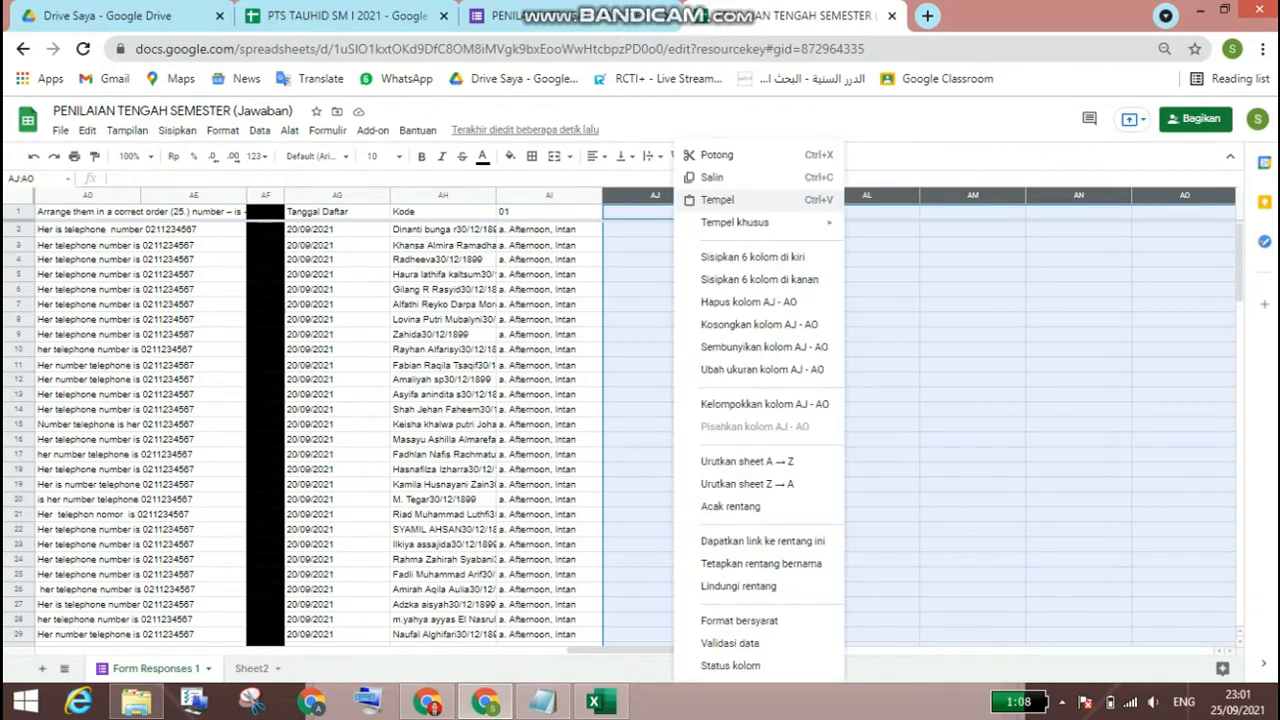
click(760, 257)
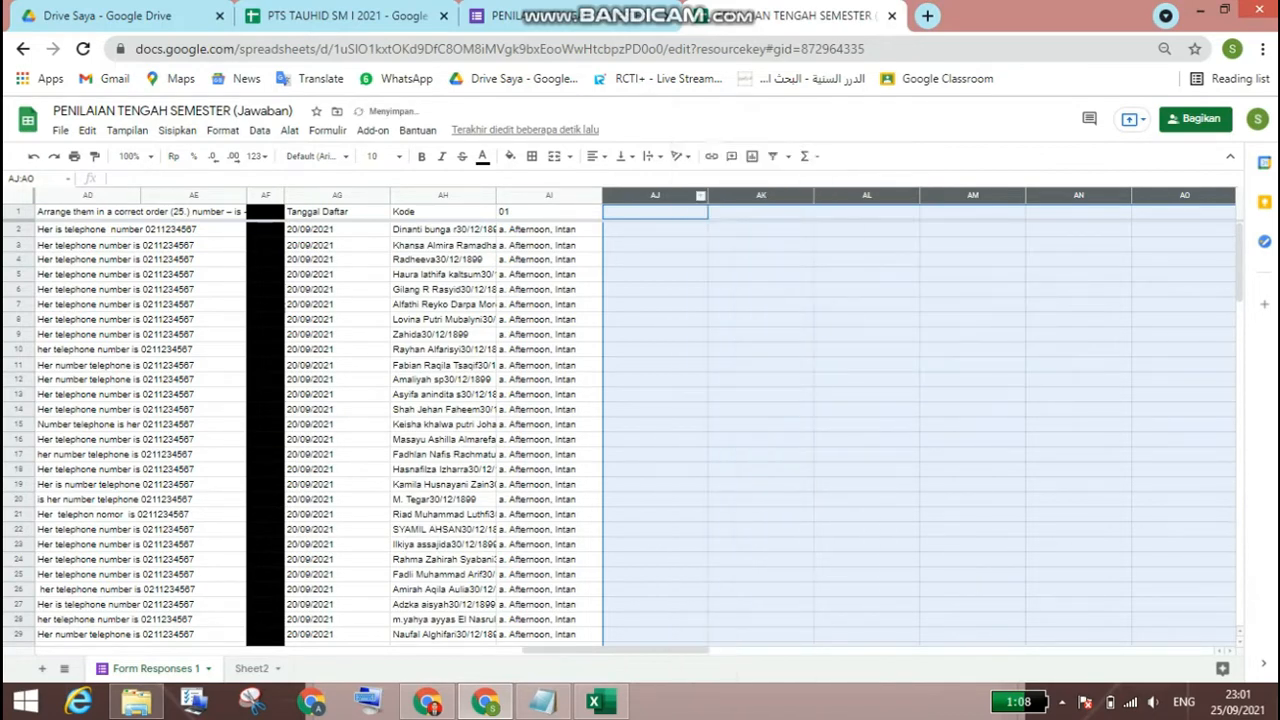
right_click(676, 195)
mouse_move(735, 222)
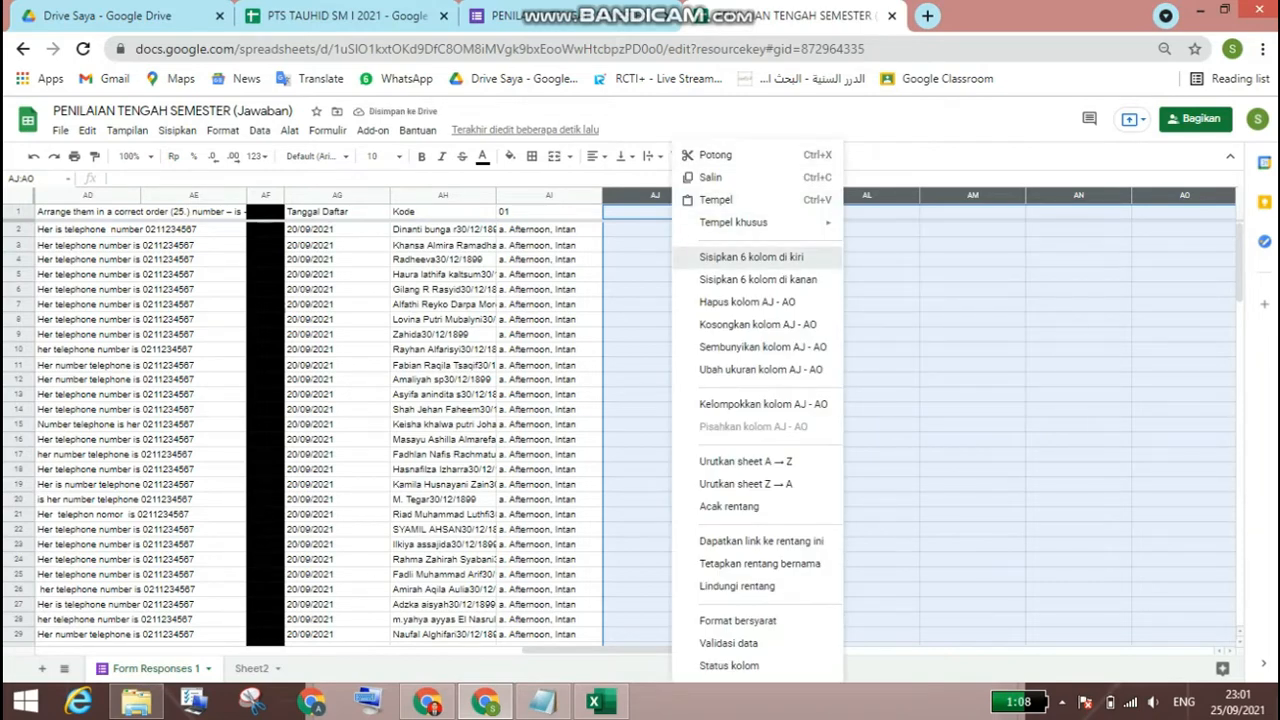
click(755, 257)
right_click(667, 195)
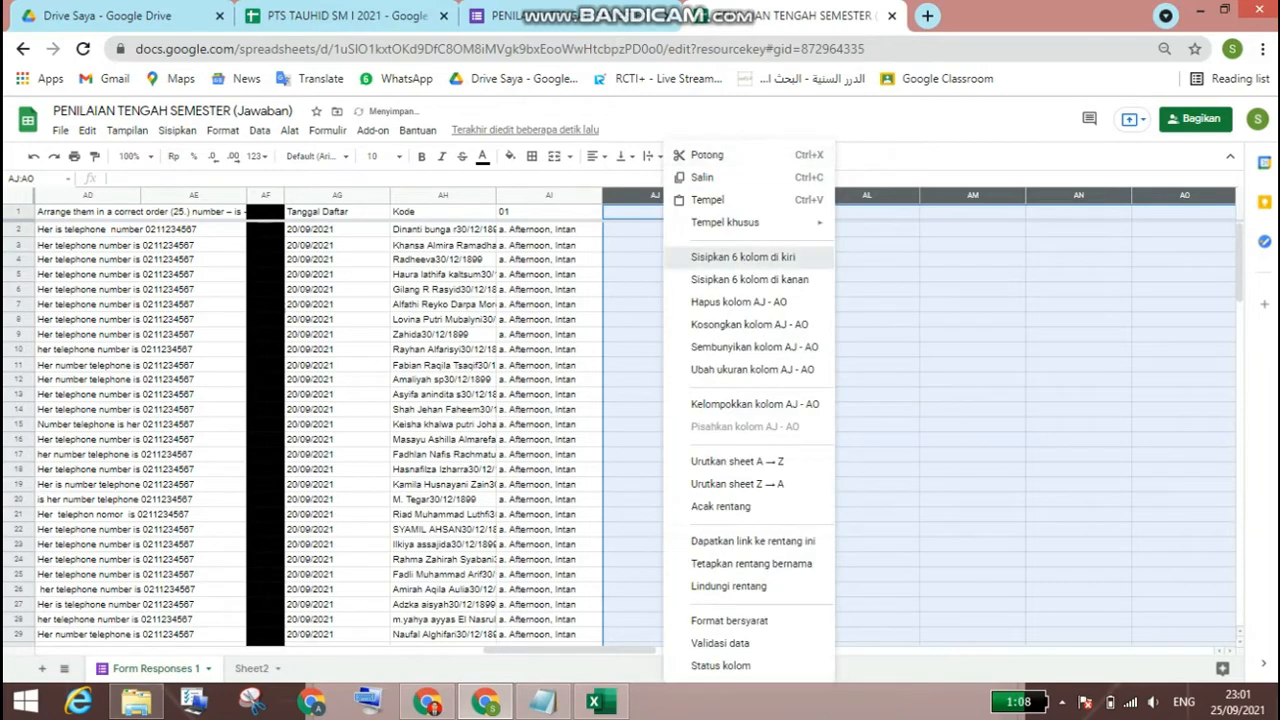
click(745, 257)
Step: Copy AI1's array formula and paste it across row 1 through CE1 in the response sheet
mouse_move(540, 650)
mouse_down()
mouse_move(1143, 650)
mouse_move(420, 650)
mouse_move(530, 650)
mouse_move(518, 650)
mouse_up()
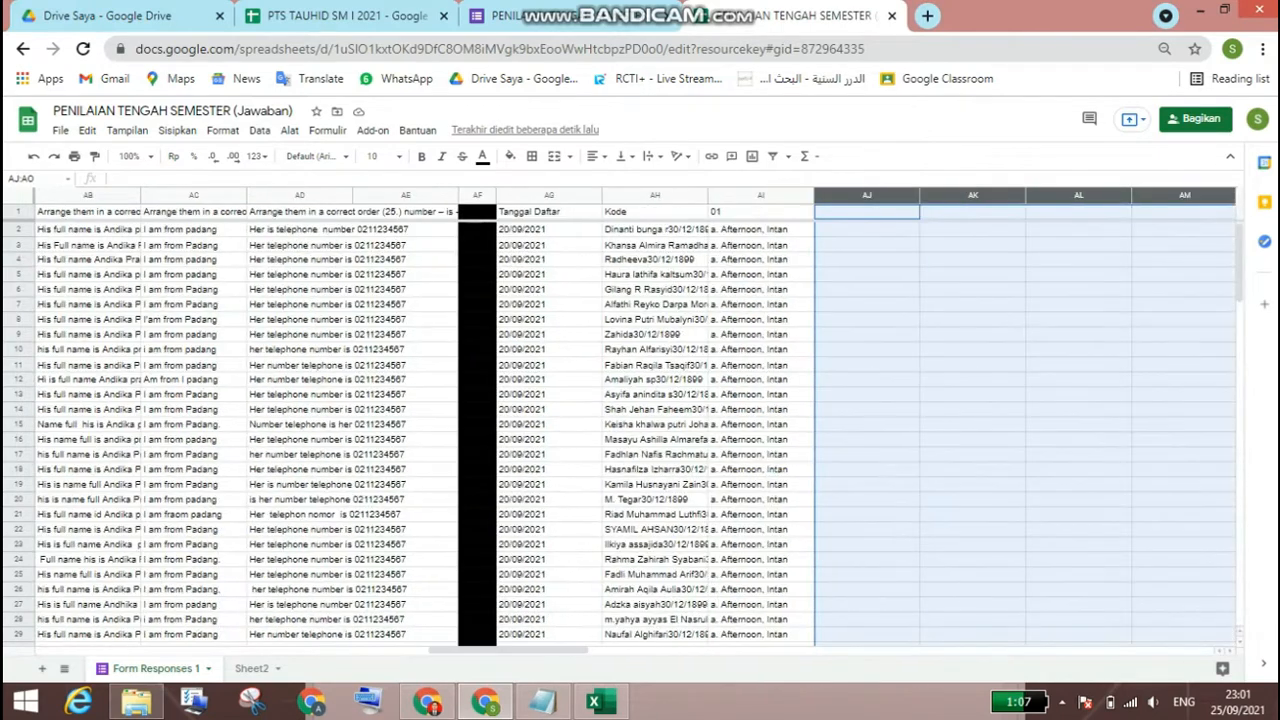
click(761, 220)
click(761, 212)
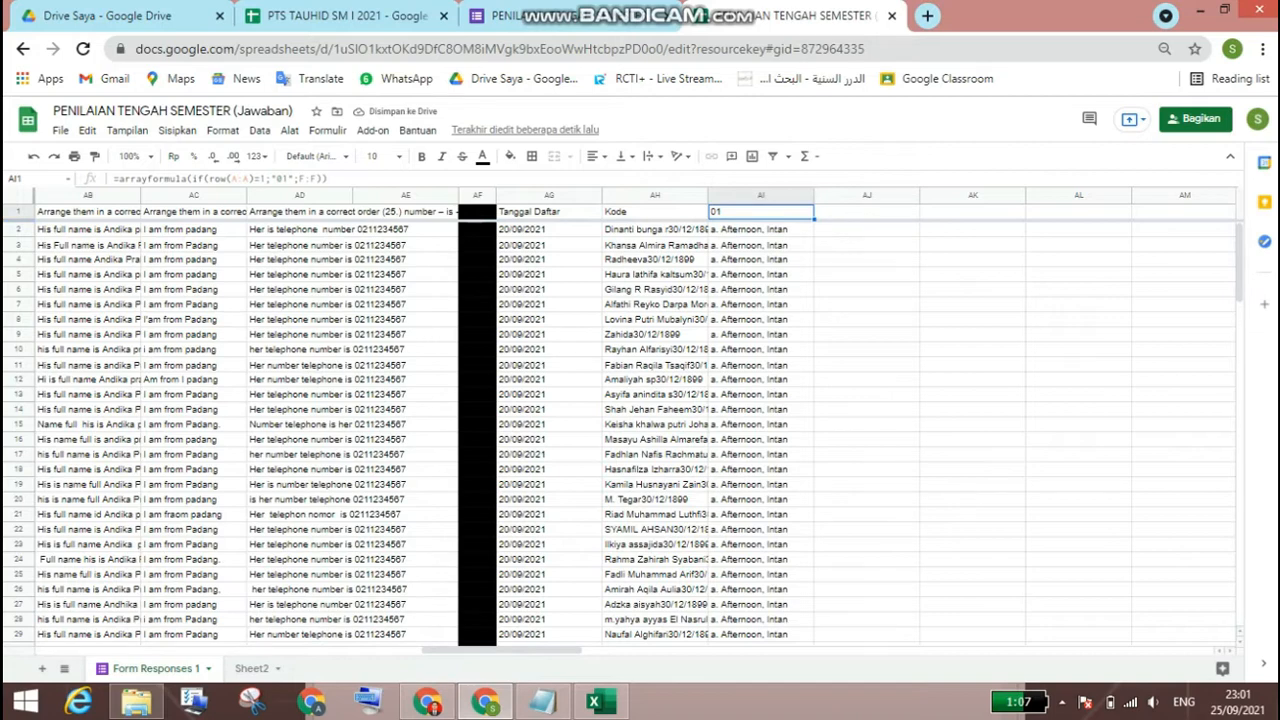
key(ctrl+c)
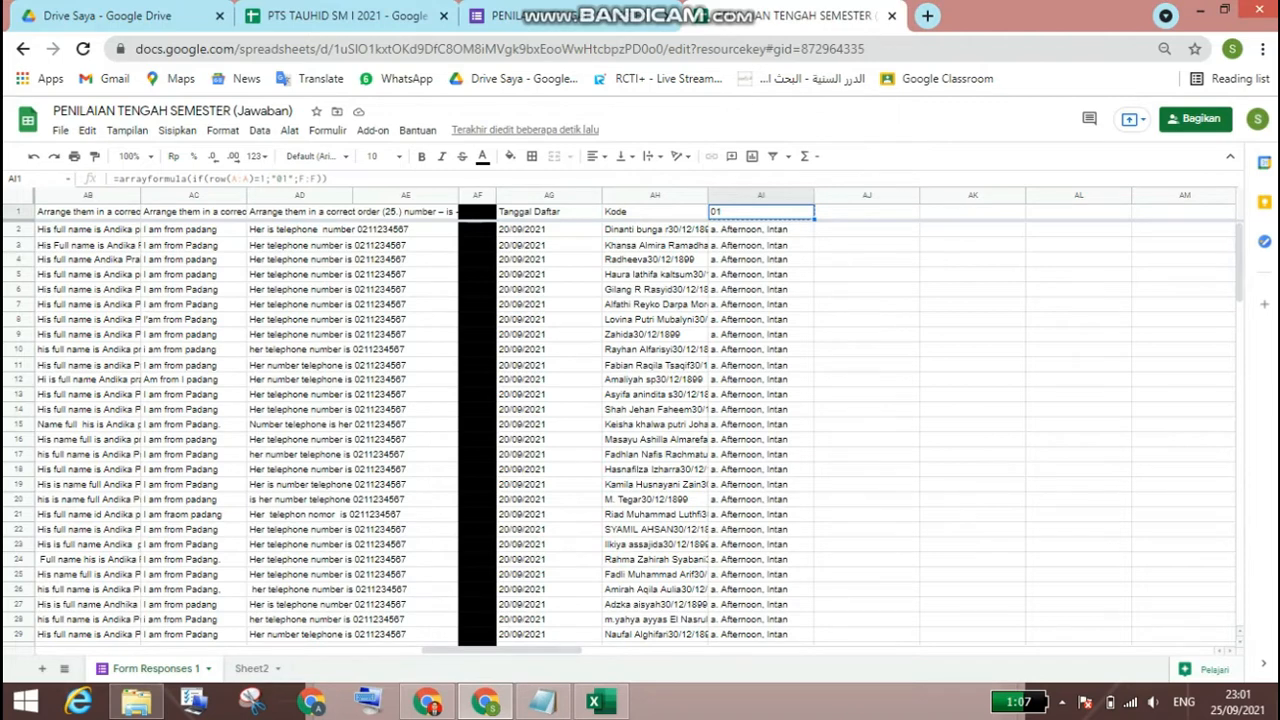
key(shift+Right)
key(shift+Right)
key(shift+Right)
key(shift+Right)
key(shift+Right)
key(shift+Right)
key(shift+Right)
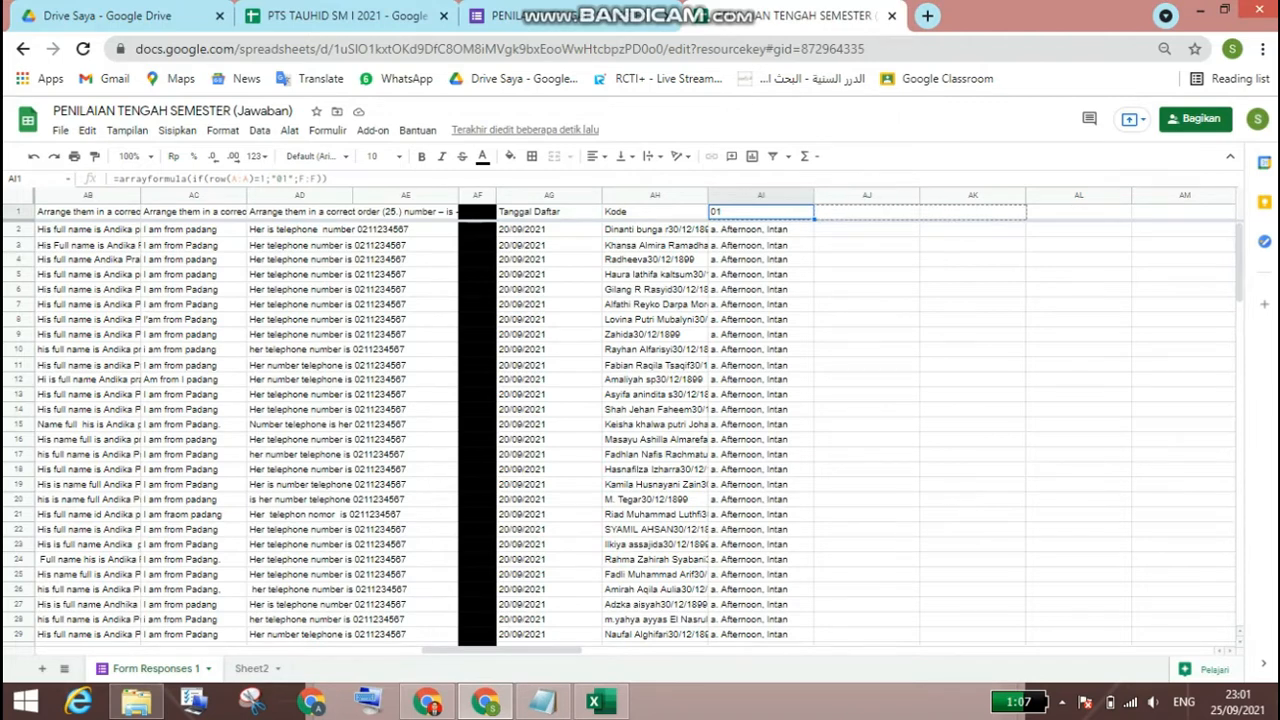
key(shift+Right)
key(shift+Right)
key(shift+Right)
key(shift+Right)
key(shift+Right)
key(shift+Right)
key(shift+Right)
key(shift+Right)
key(shift+Right)
key(shift+Right)
key(shift+Right)
key(shift+Right)
key(shift+Right)
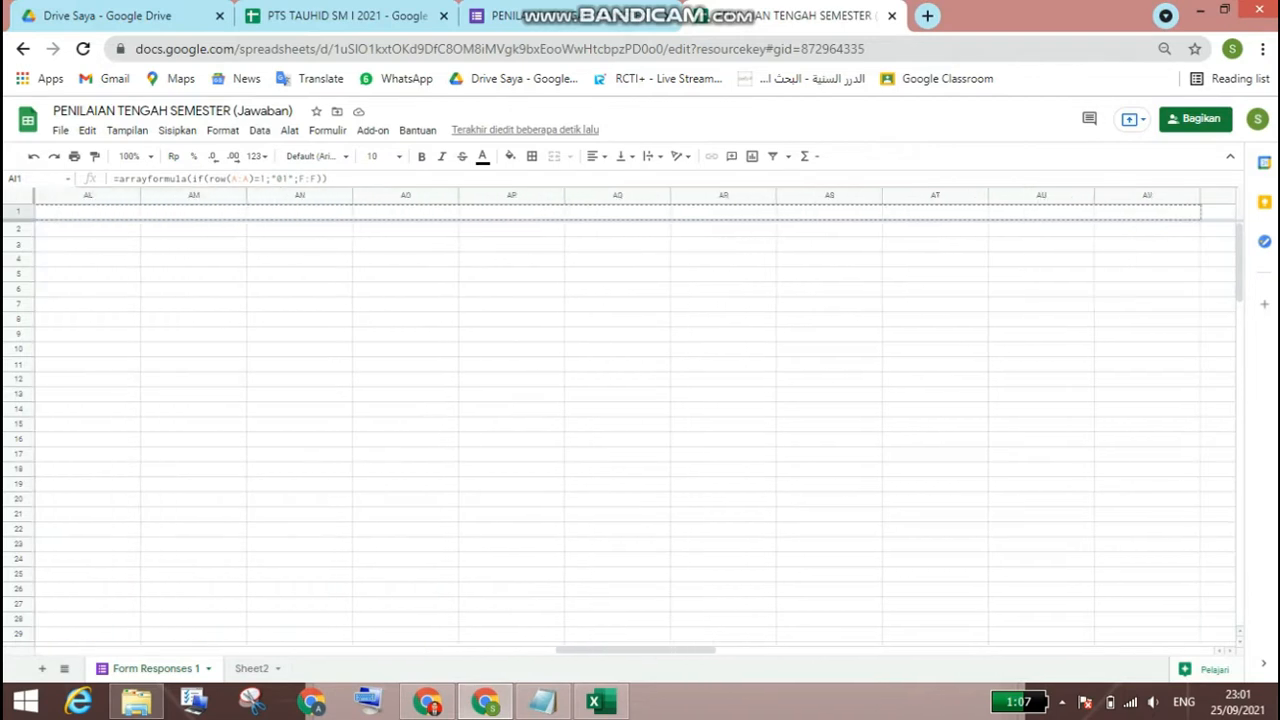
key(shift+Right)
key(shift+Right)
key(shift+Right)
key(shift+Right)
key(shift+Right)
key(shift+Right)
key(shift+Right)
key(shift+Right)
key(shift+Right)
key(shift+Right)
key(shift+Right)
key(shift+Right)
key(shift+Right)
key(shift+Right)
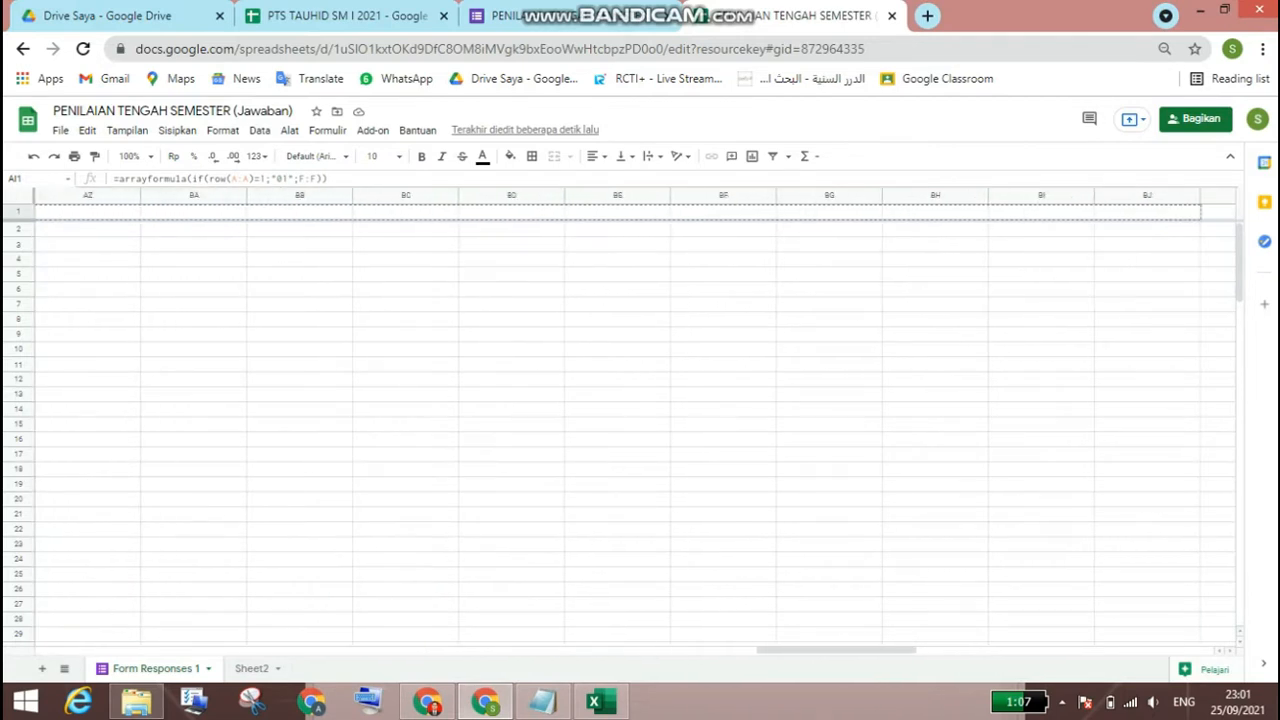
key(shift+Right)
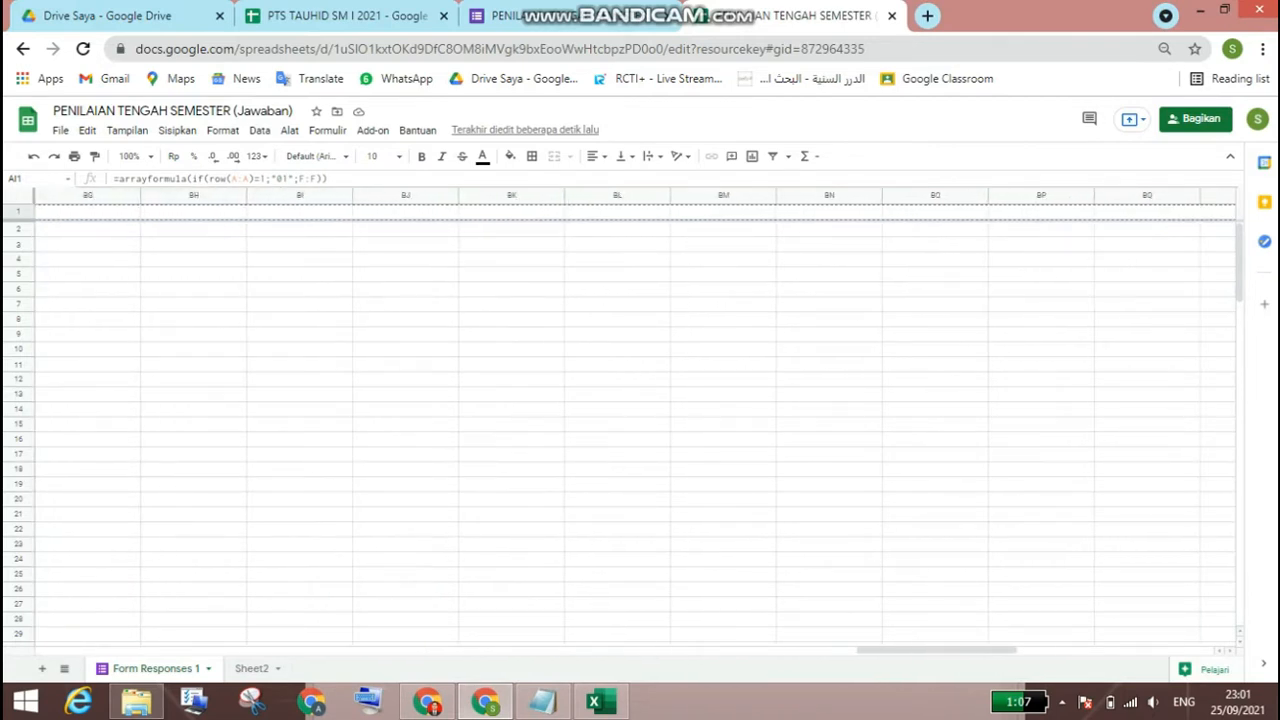
key(shift+Right)
key(shift+Right)
key(shift+Right)
key(shift+Right)
key(shift+Right)
key(shift+Right)
key(shift+Right)
key(shift+Right)
key(shift+Right)
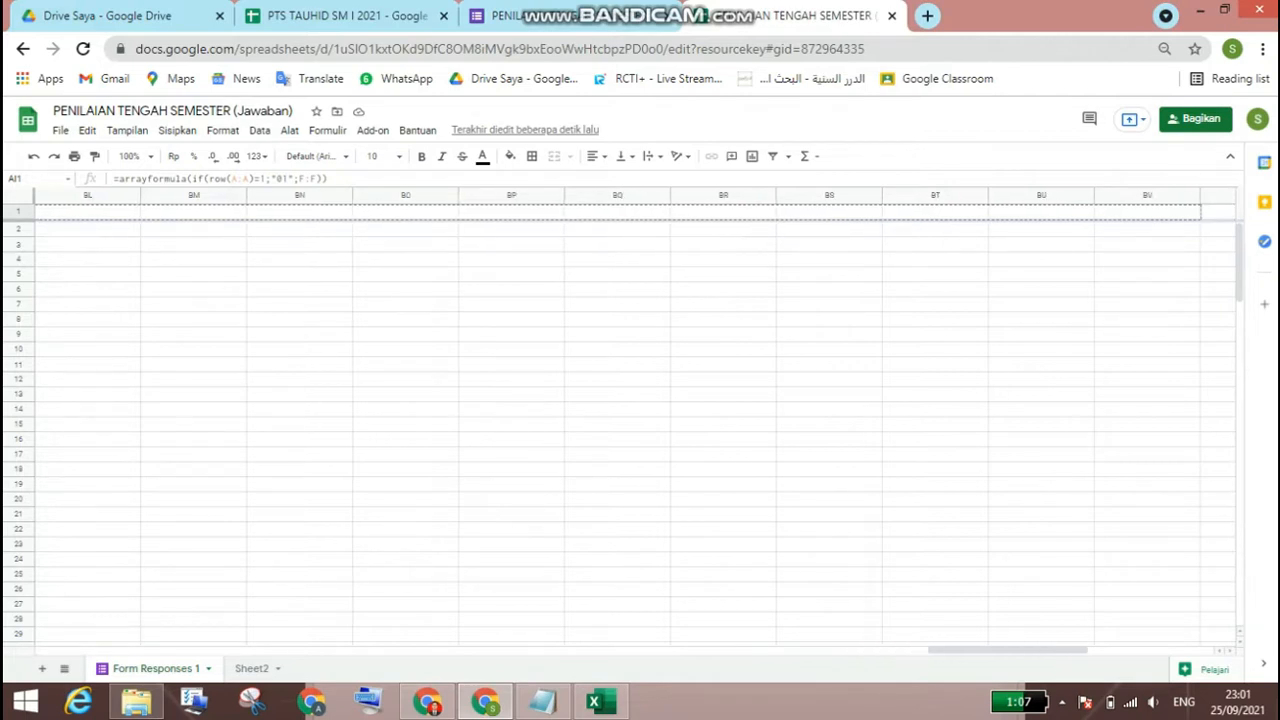
key(shift+Right)
key(shift+Right)
key(shift+Right)
key(shift+Right)
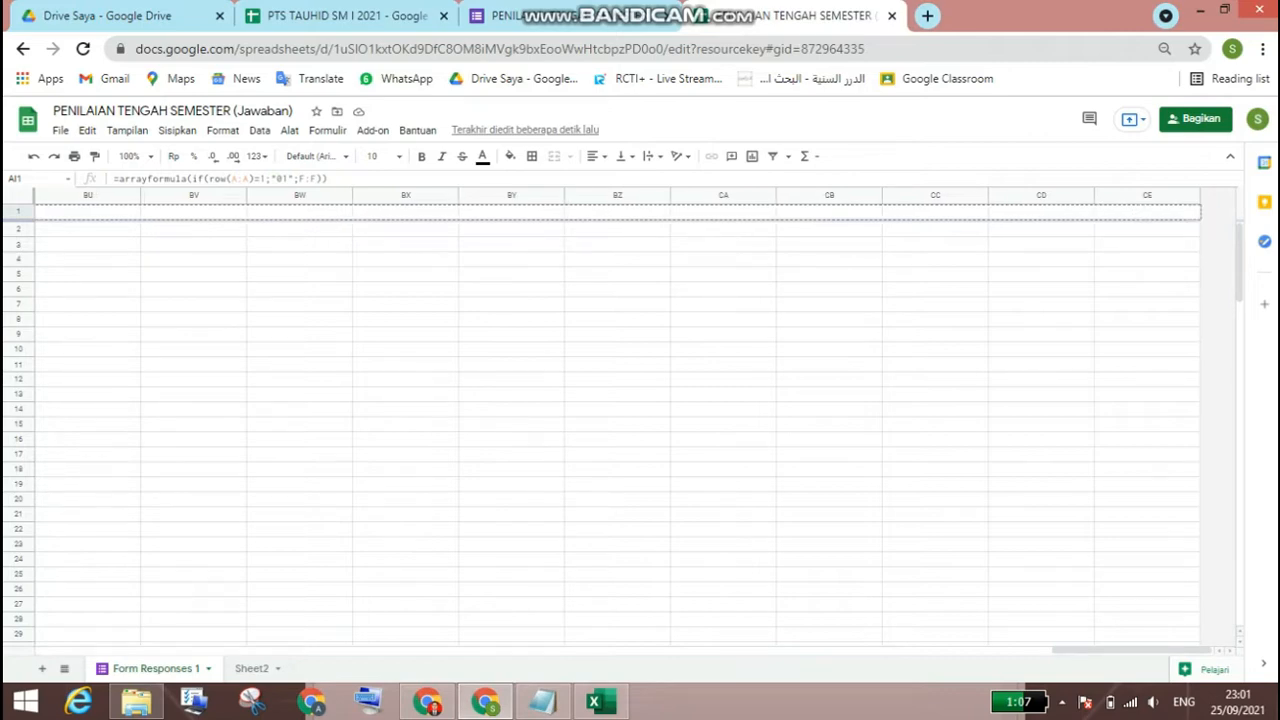
key(ctrl+v)
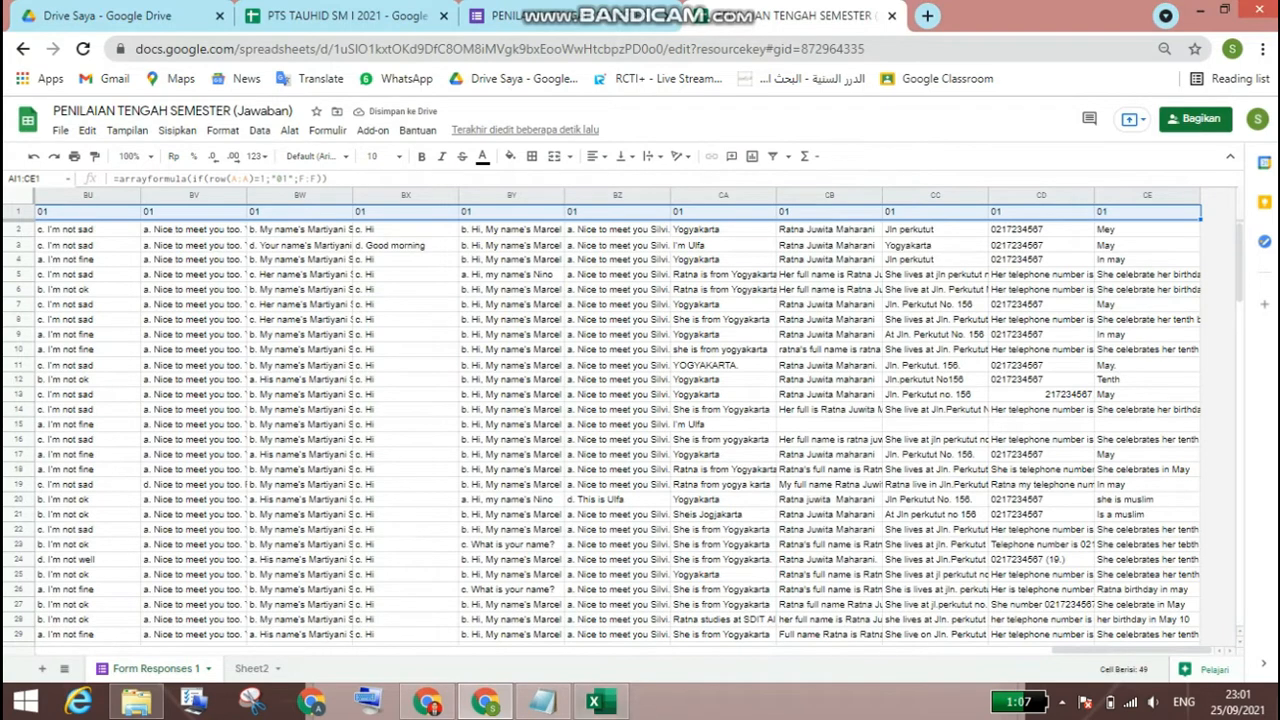
Step: Insert three columns to the right of CC:CE, and repeat after each new group until the sheet extends to column CQ
click(1054, 645)
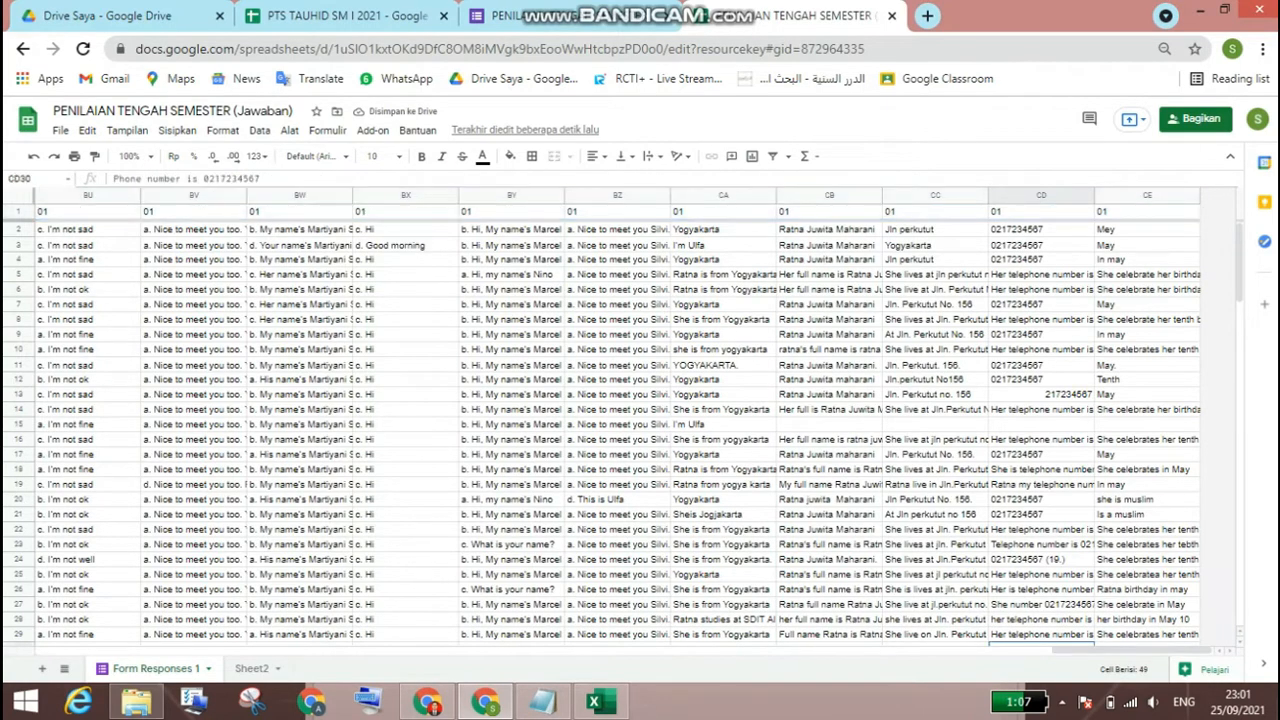
key(shift+Right)
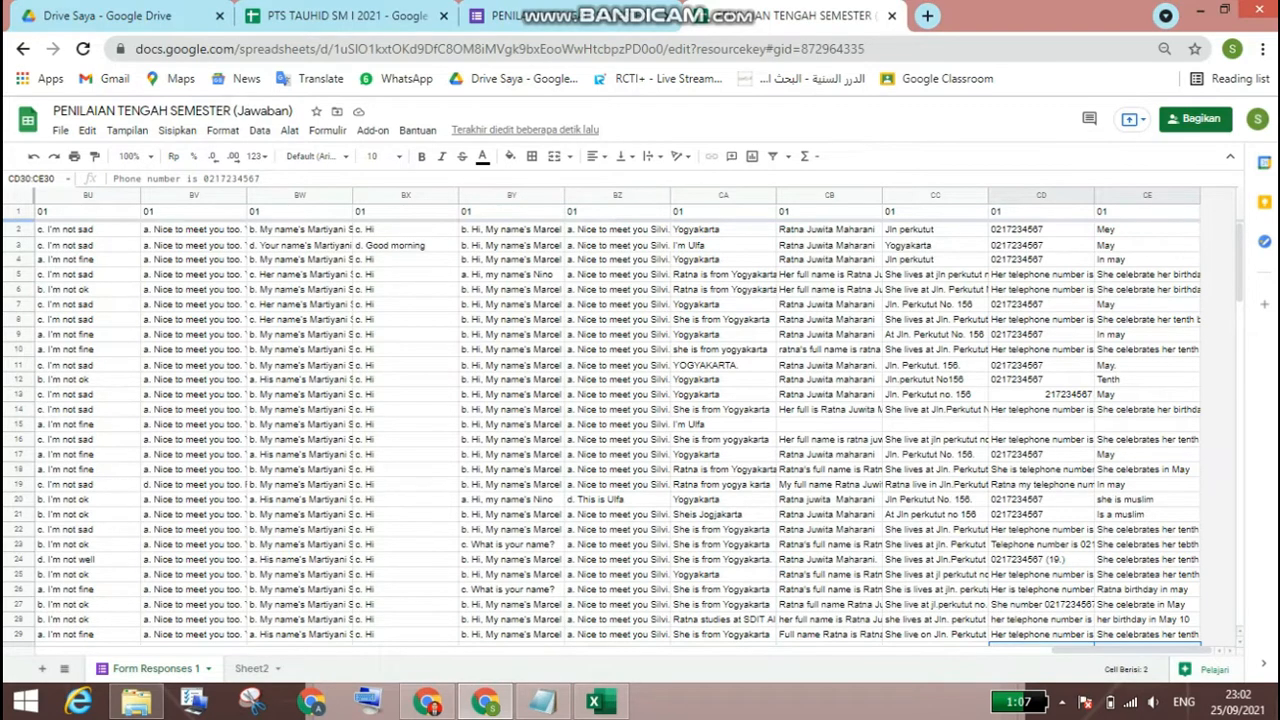
click(948, 196)
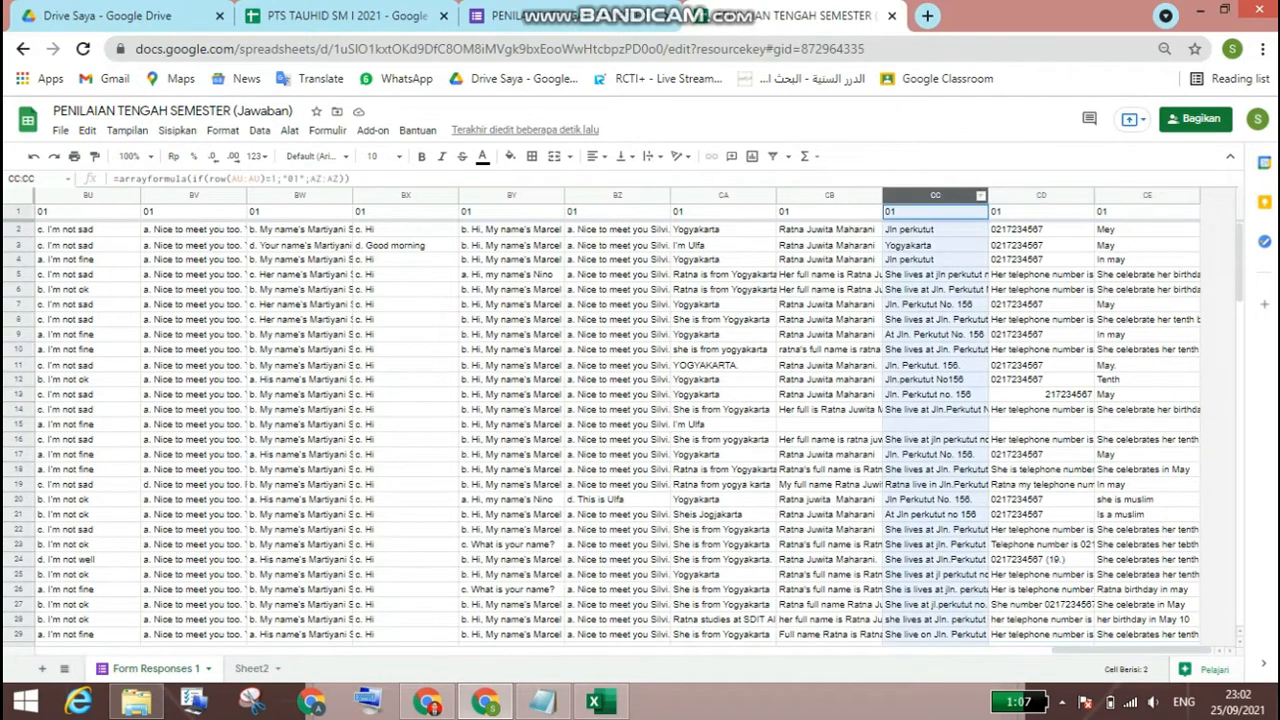
drag(948, 196, 1150, 196)
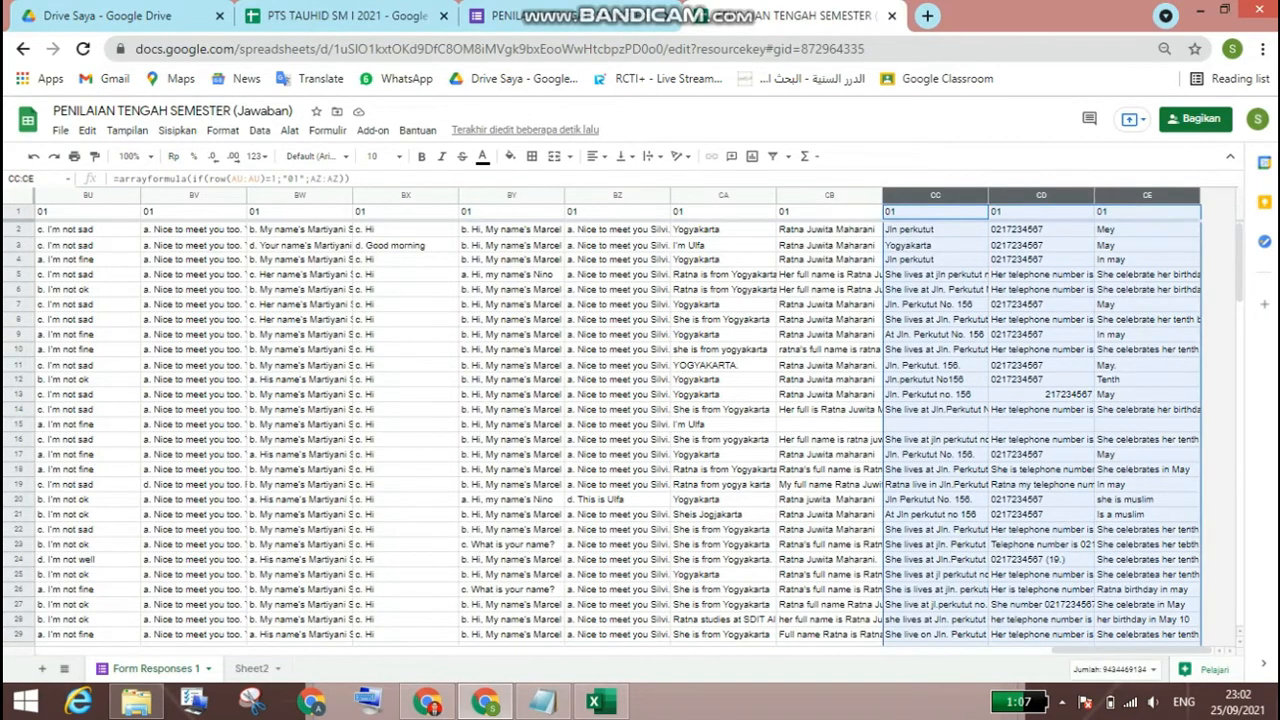
right_click(1160, 196)
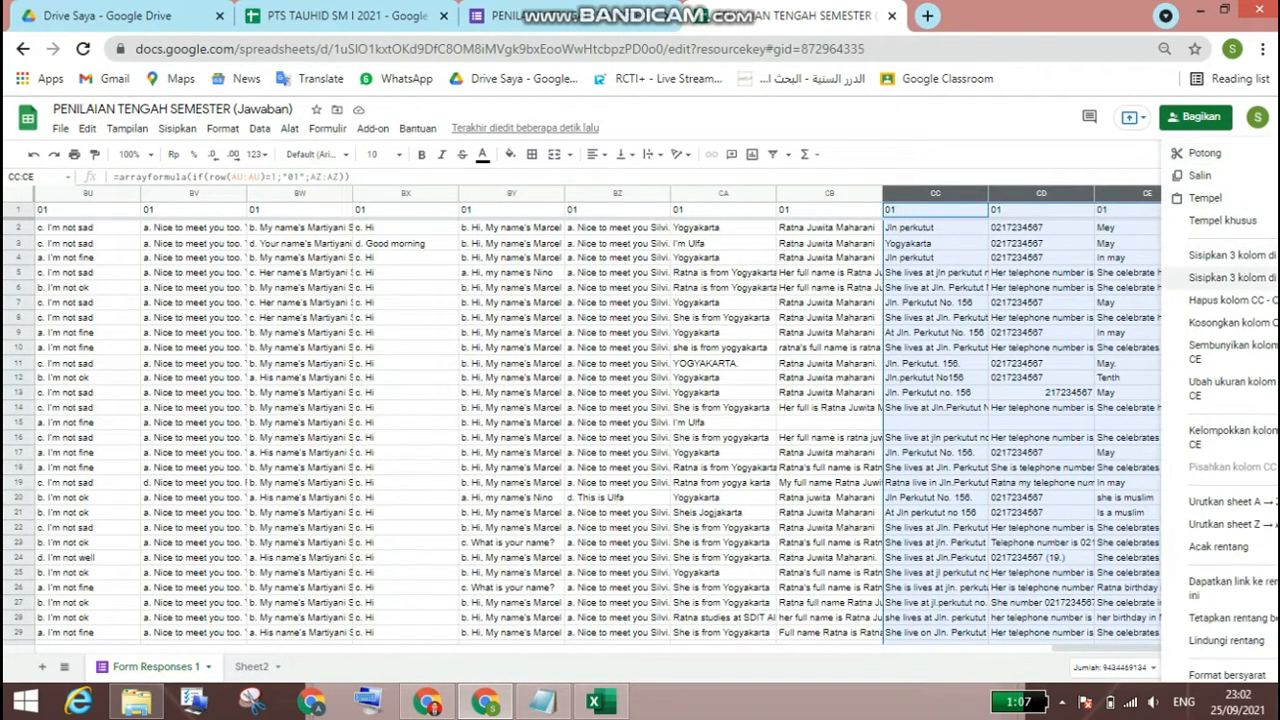
click(1230, 277)
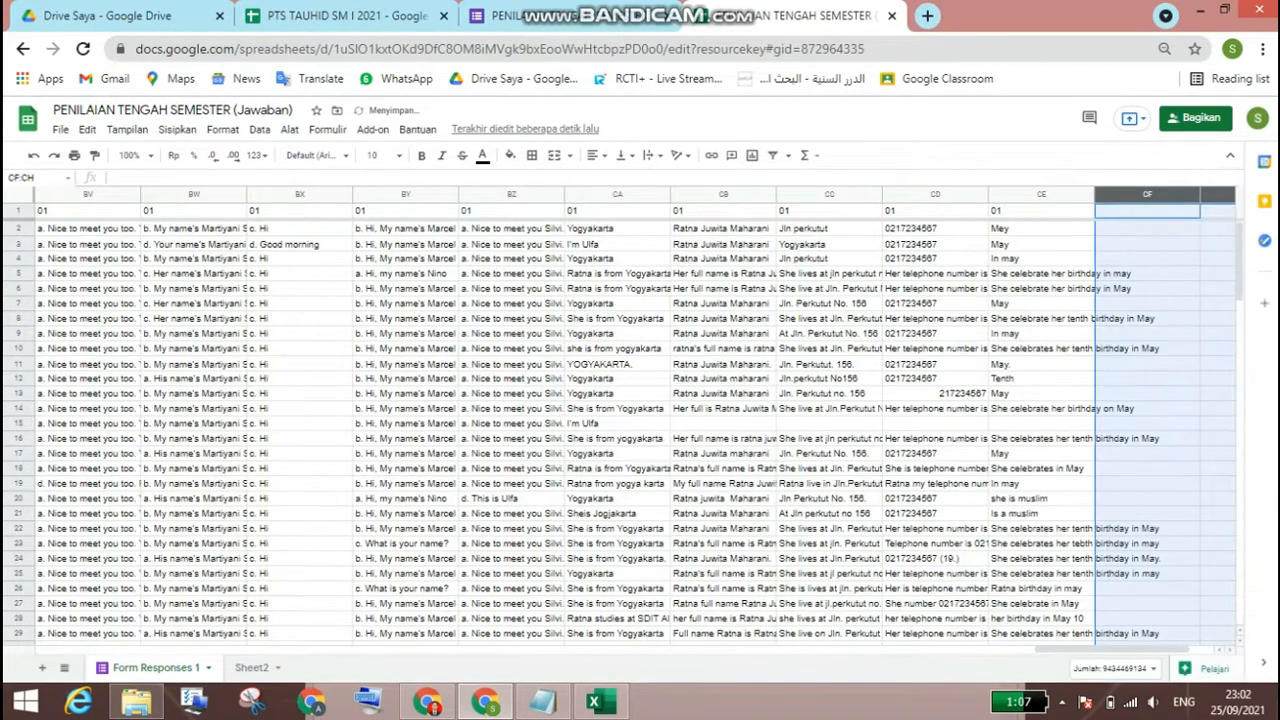
right_click(1105, 194)
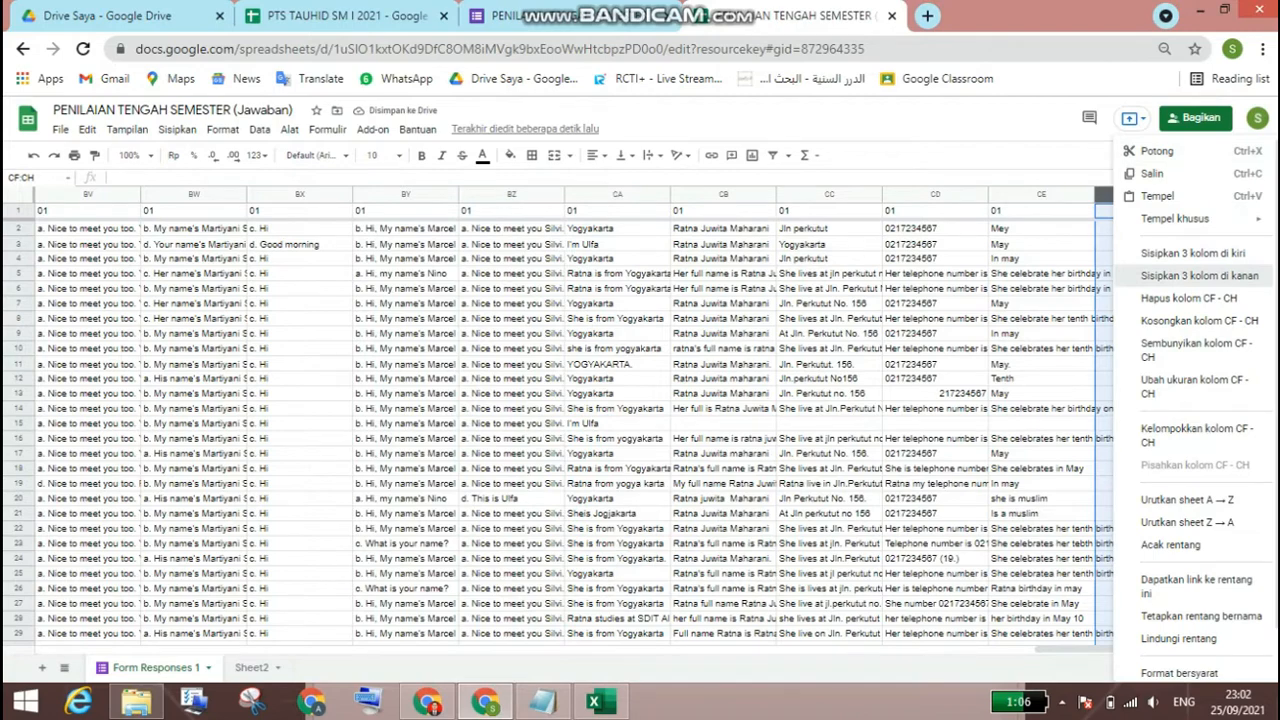
click(1200, 275)
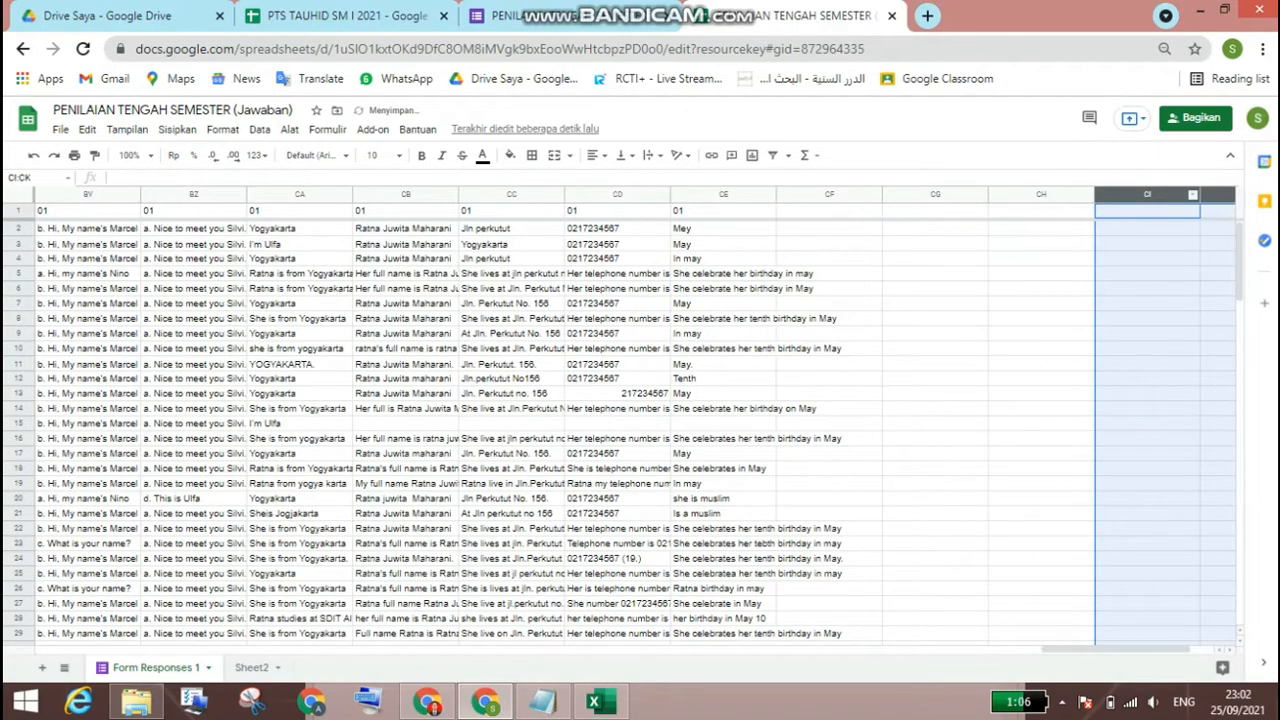
click(1192, 194)
click(1200, 278)
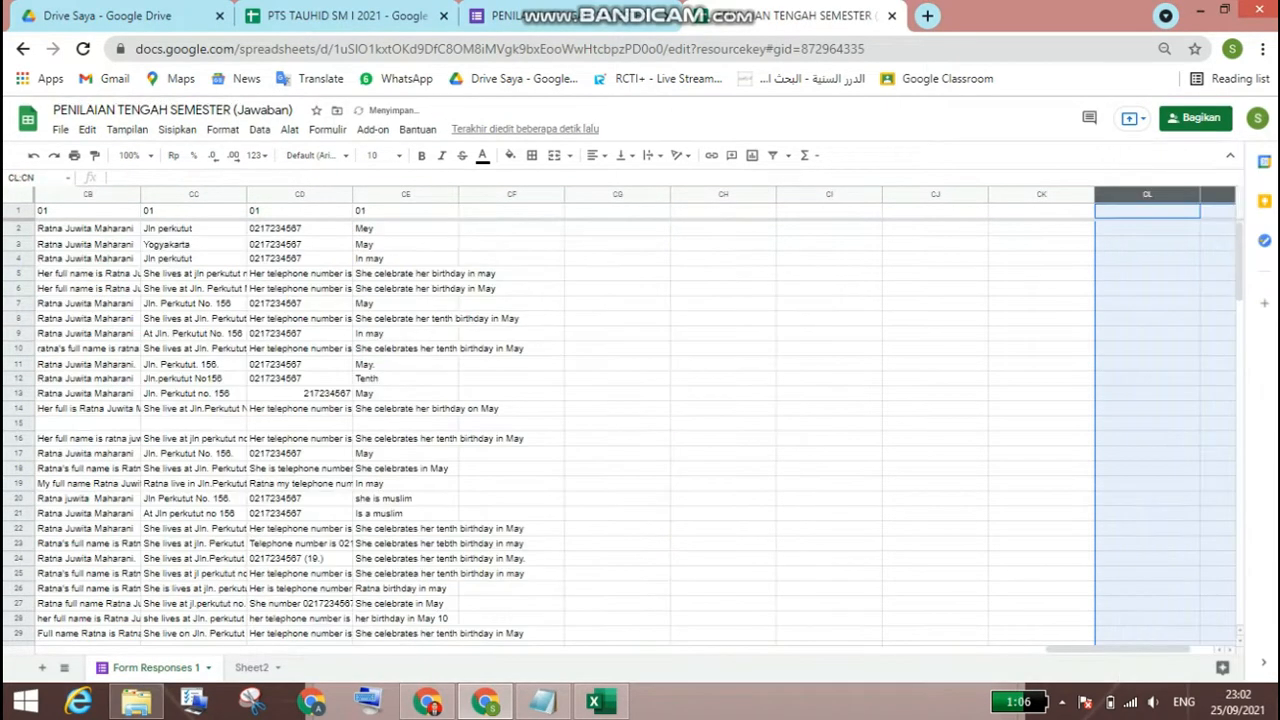
click(1192, 194)
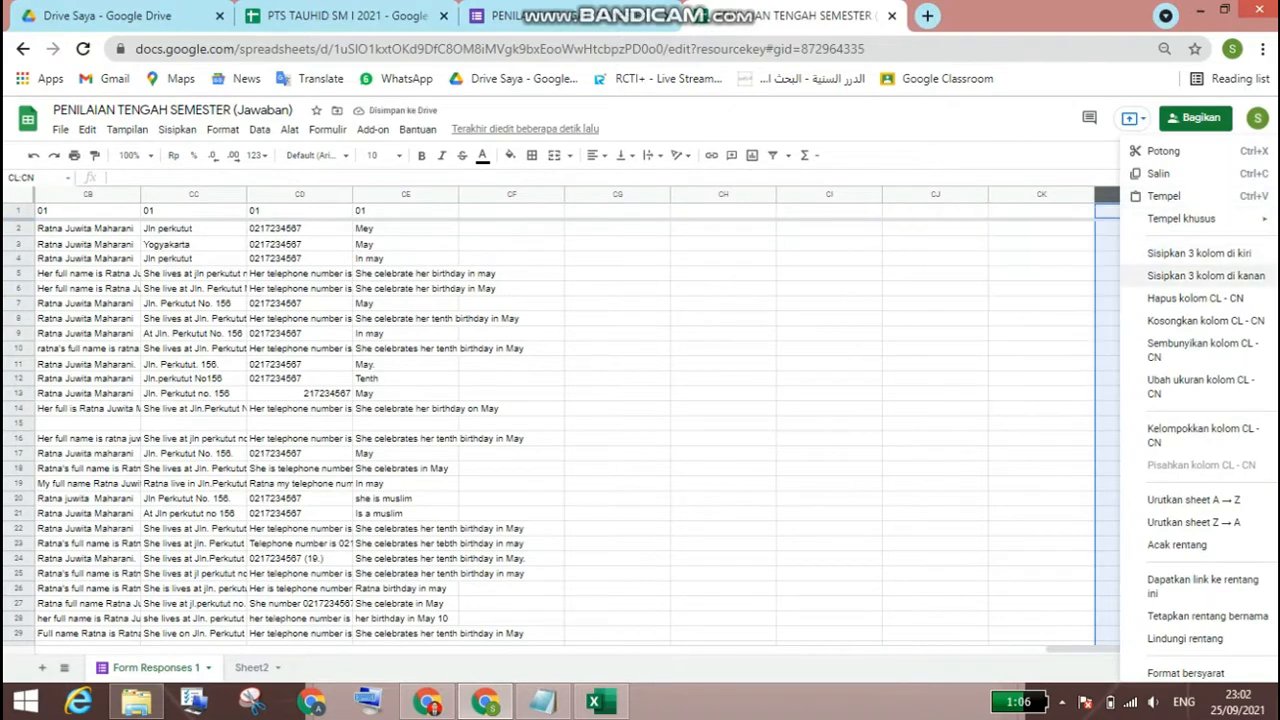
click(1200, 276)
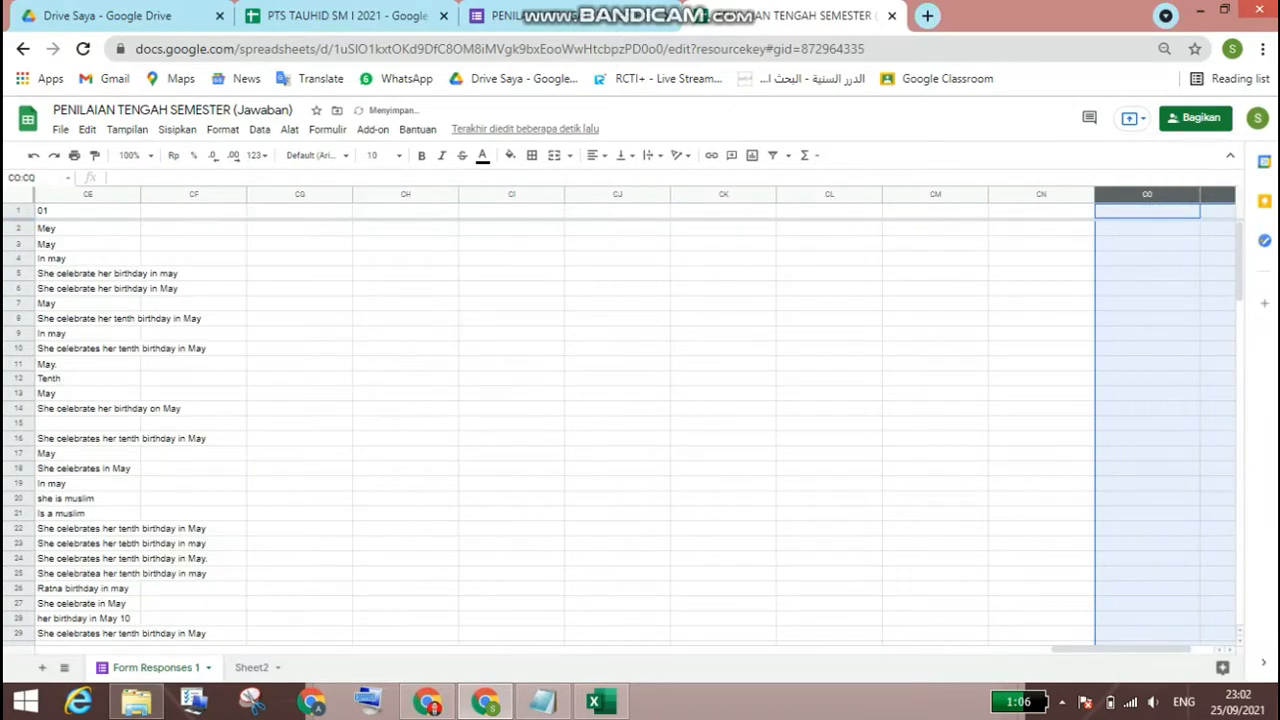
Step: Fill CE1's array formula across row 1 through CQ1
drag(1072, 643, 984, 649)
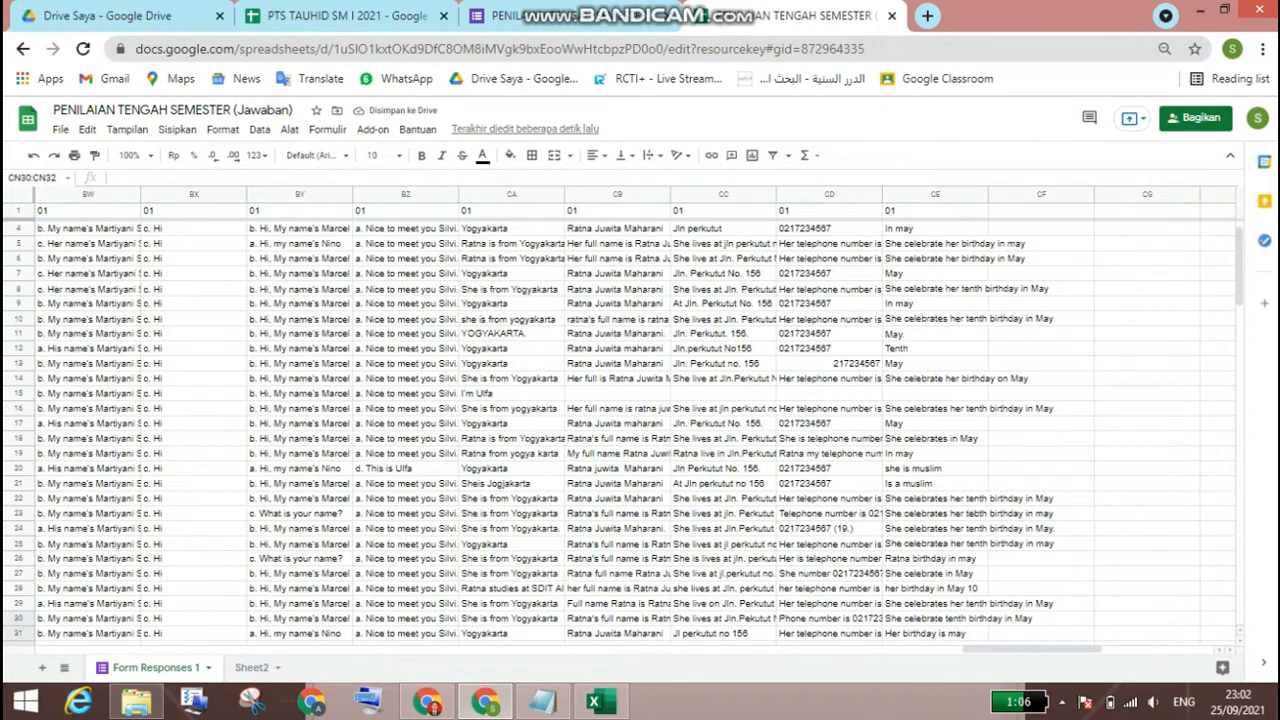
click(935, 211)
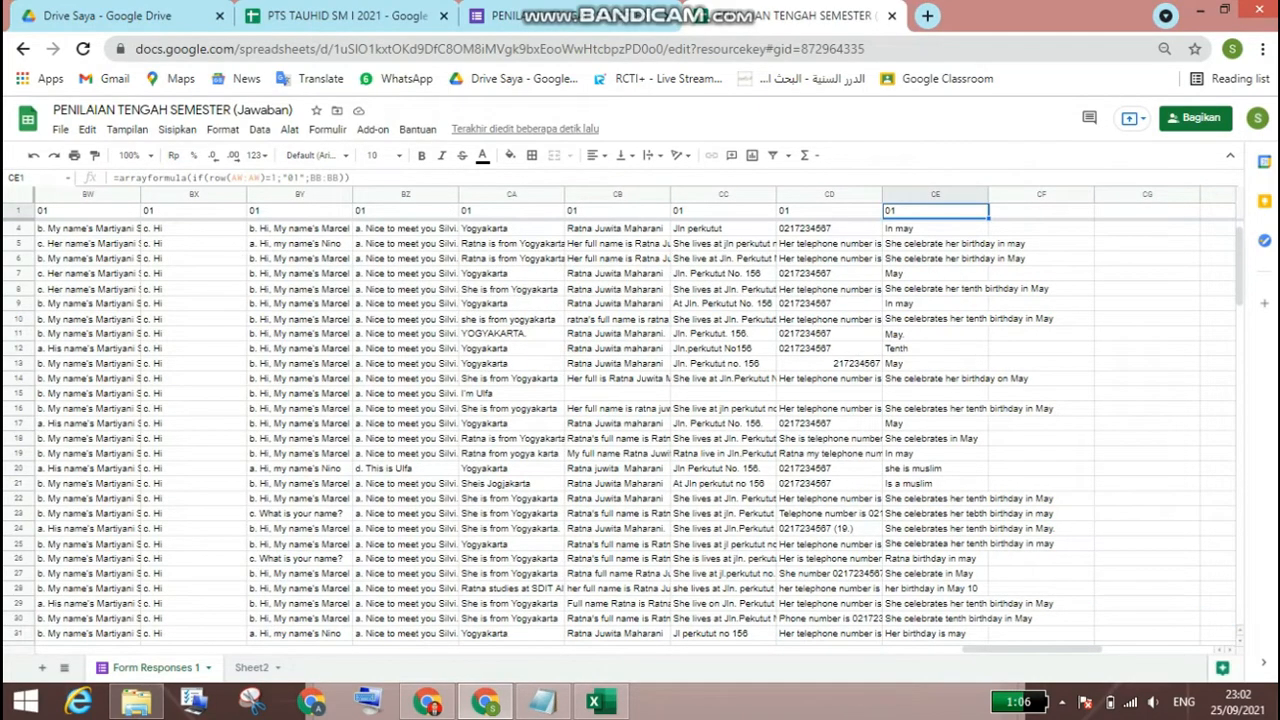
drag(988, 218, 1230, 213)
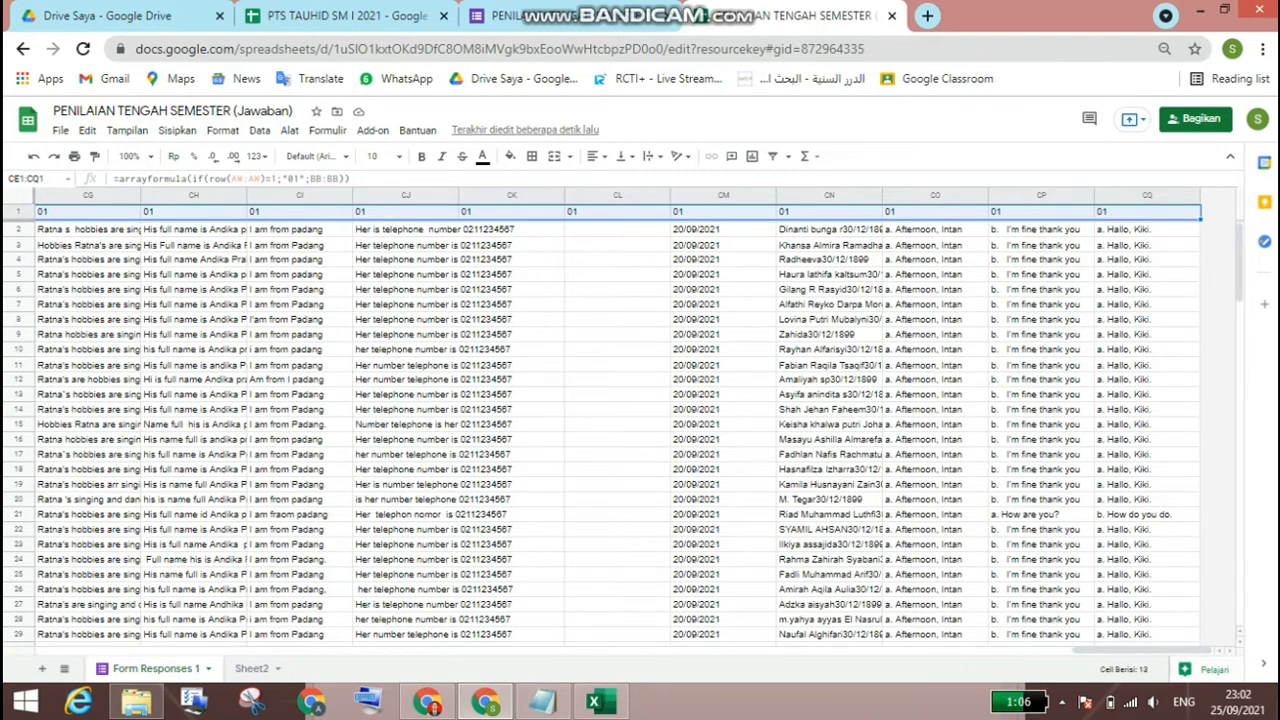
Step: Clear the surplus array formula from CL1
click(617, 196)
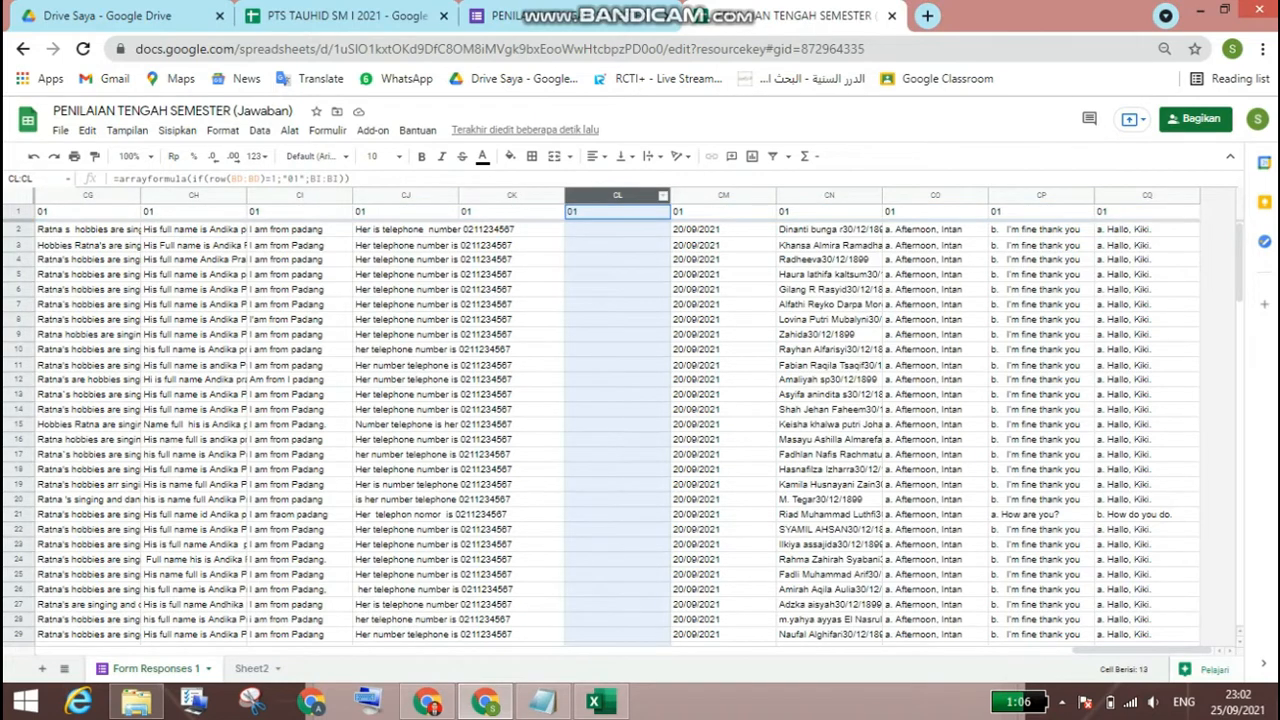
click(617, 212)
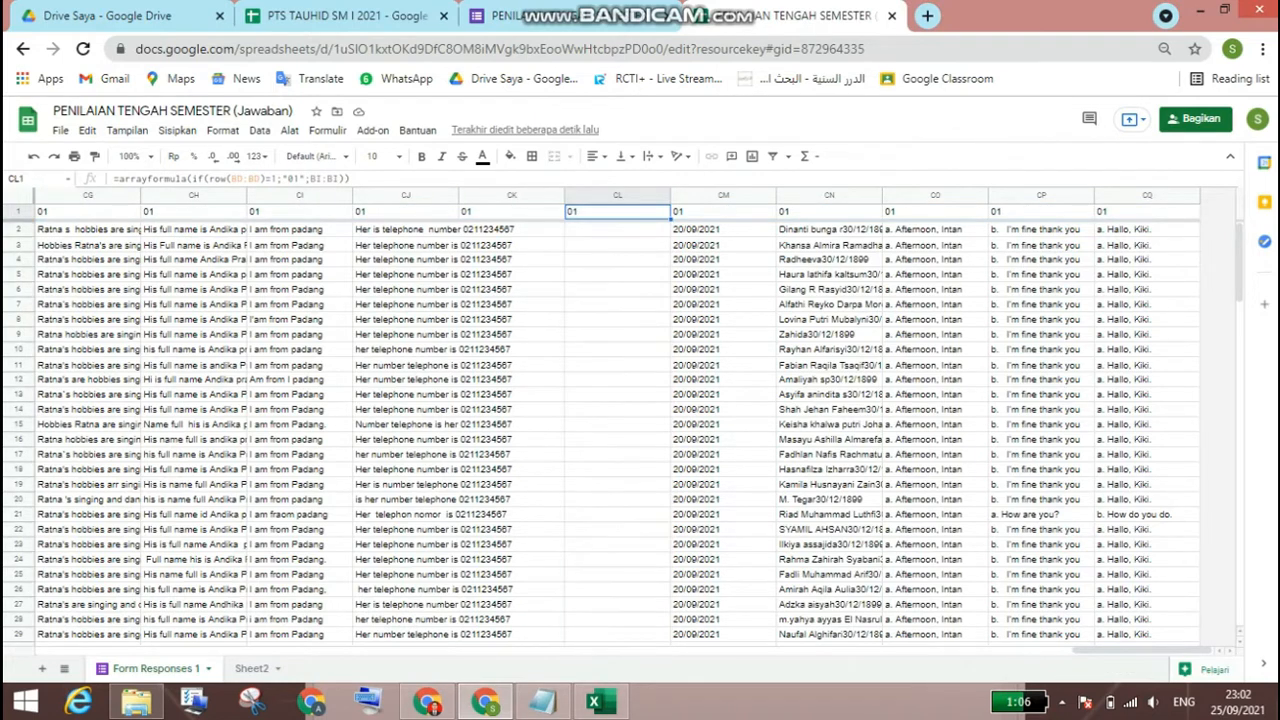
key(Delete)
Step: Delete columns CM through CQ, which repeat the date, code and first answers
drag(723, 196, 1147, 196)
scroll(625, 430, down, 1)
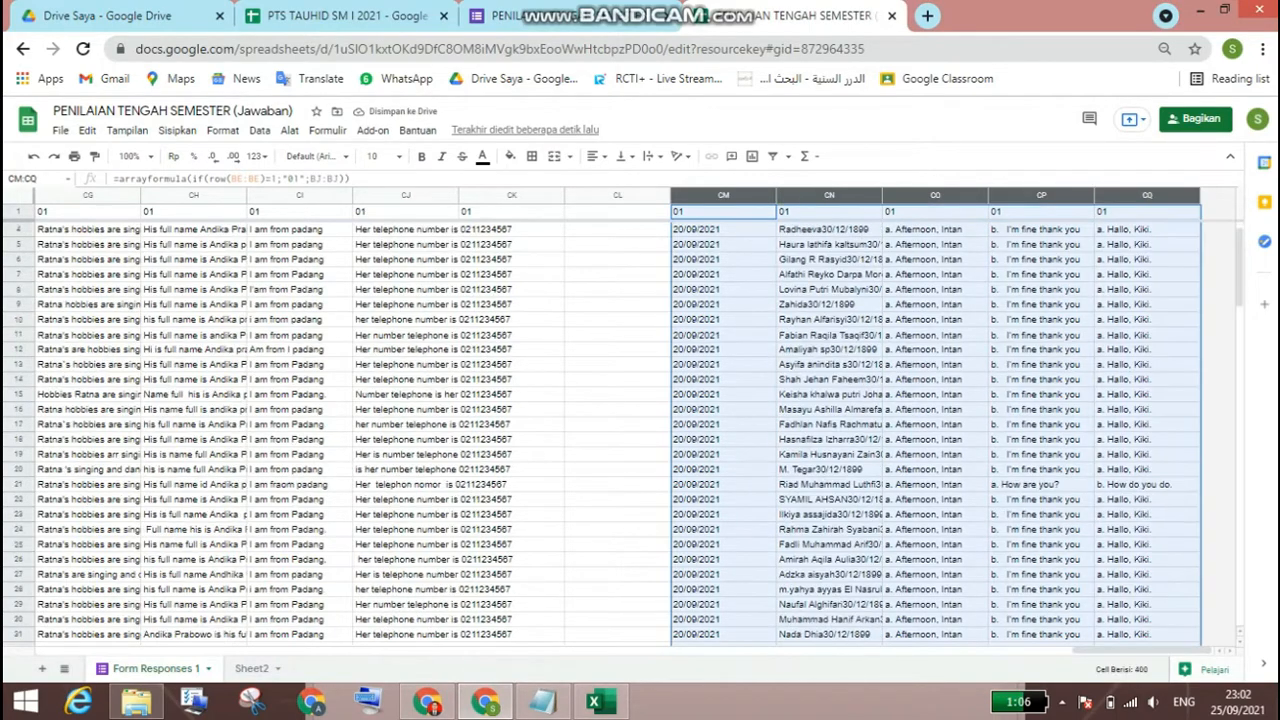
scroll(640, 430, down, 5)
scroll(640, 430, up, 6)
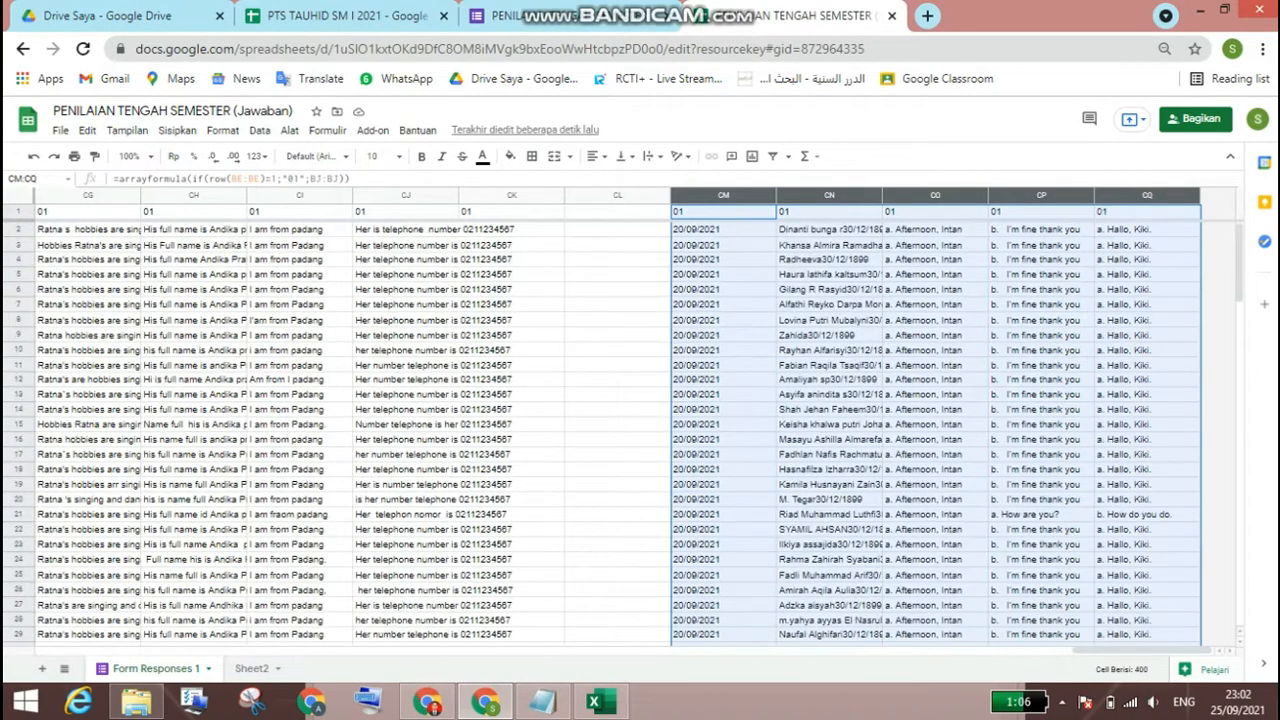
right_click(745, 196)
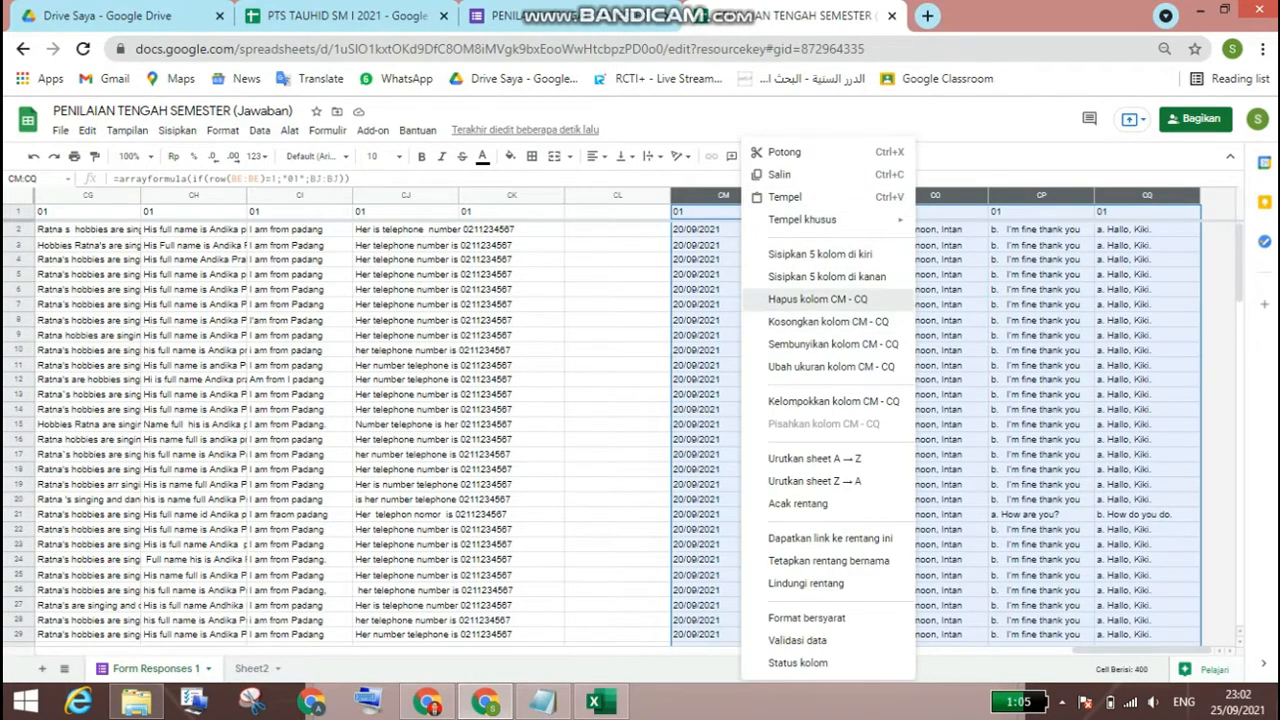
click(818, 299)
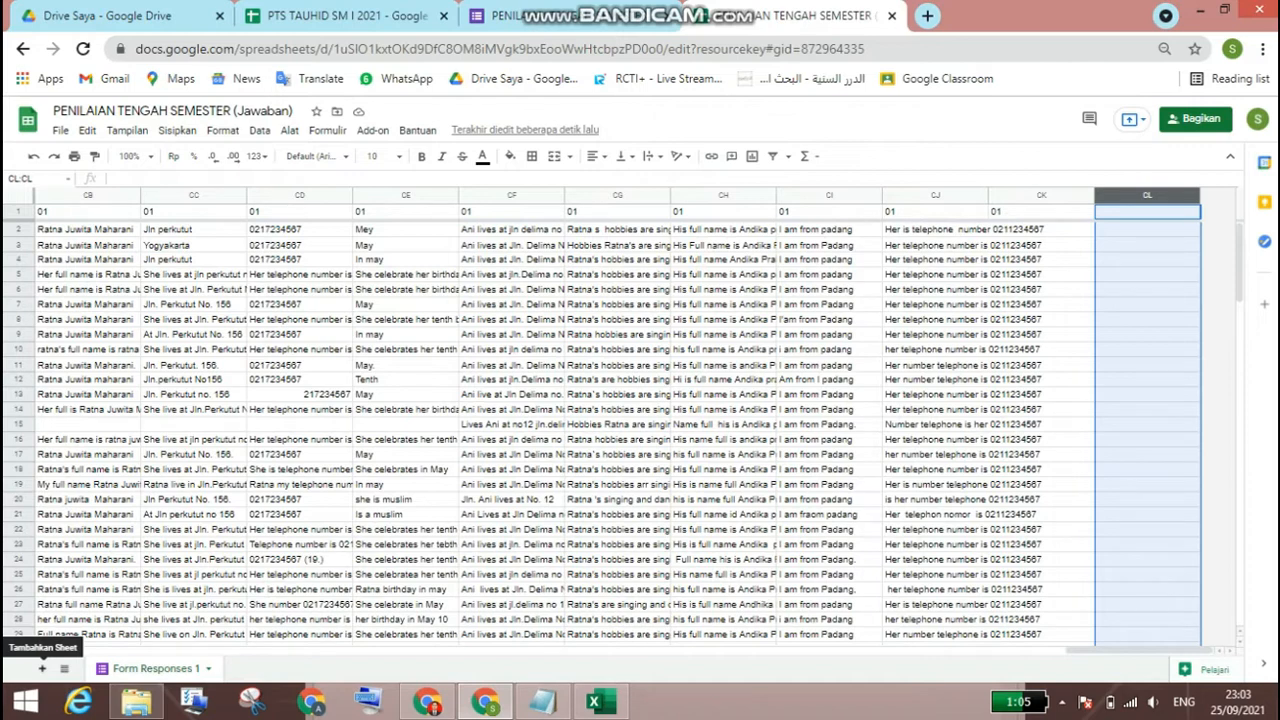
Step: Add a new sheet and enter the headers "No" in A1 and "Nama" in B1
click(42, 668)
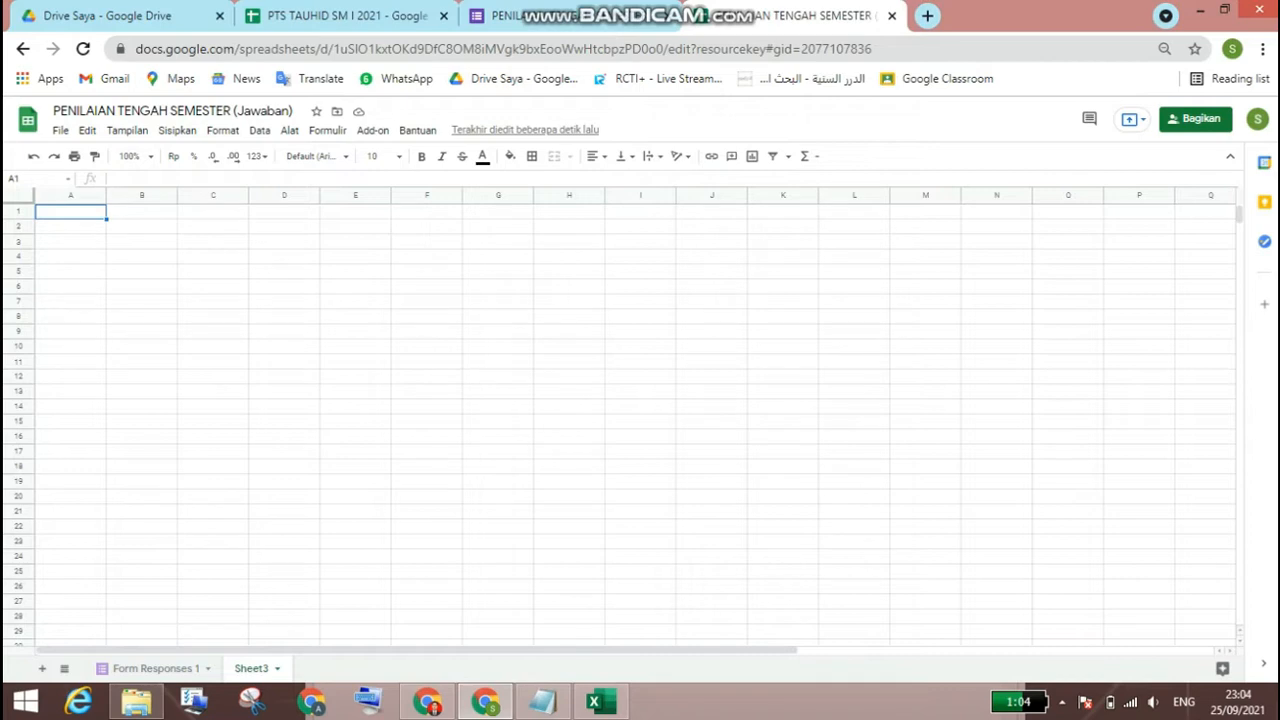
text(No)
key(Tab)
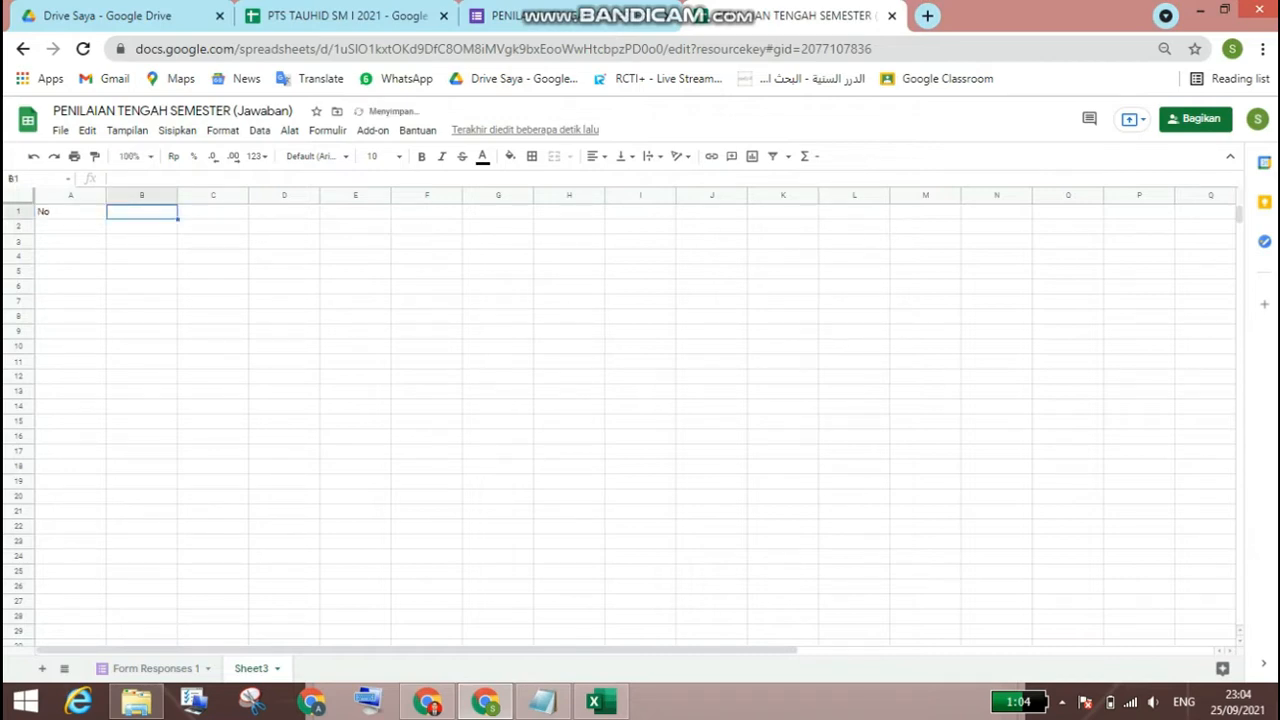
text(Nama)
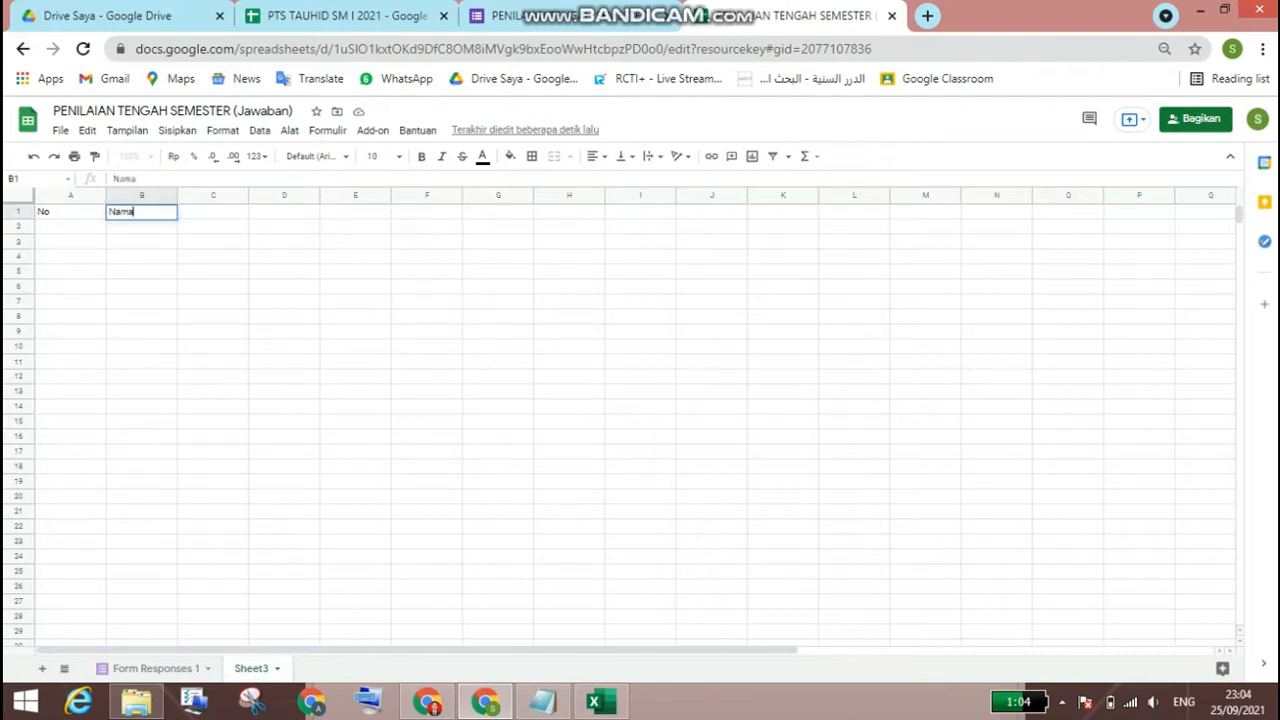
key(Tab)
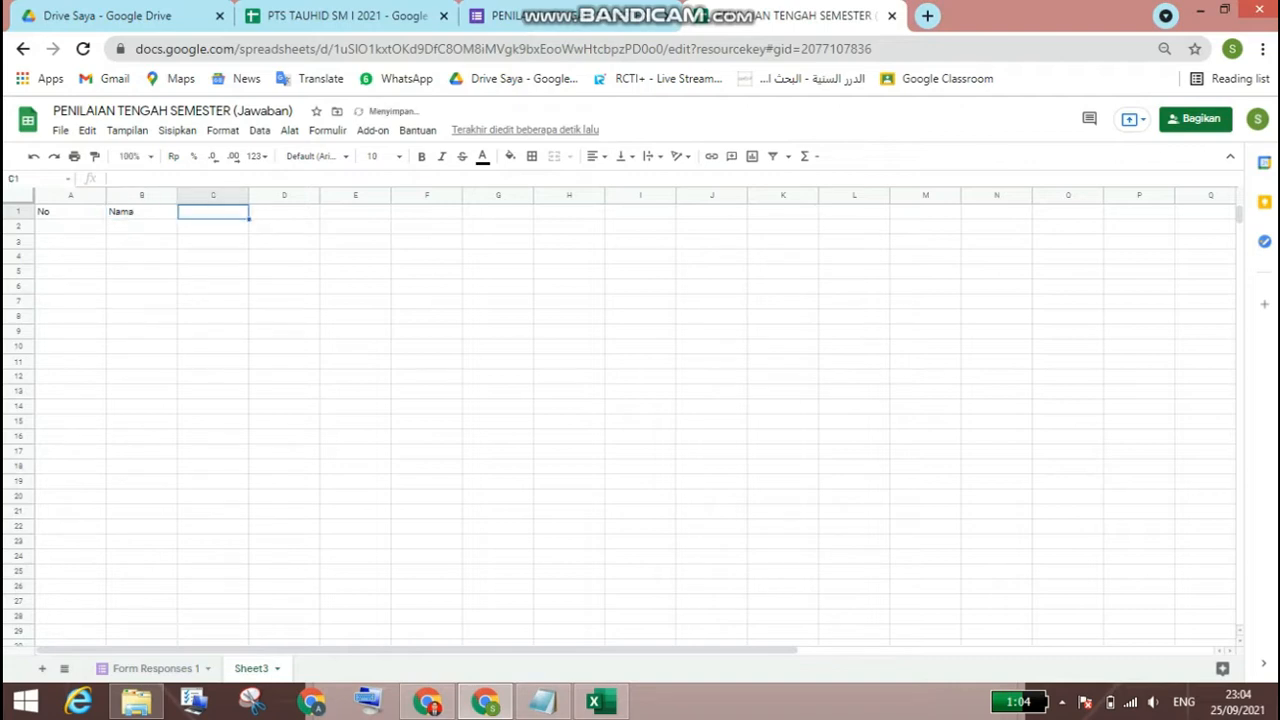
click(142, 212)
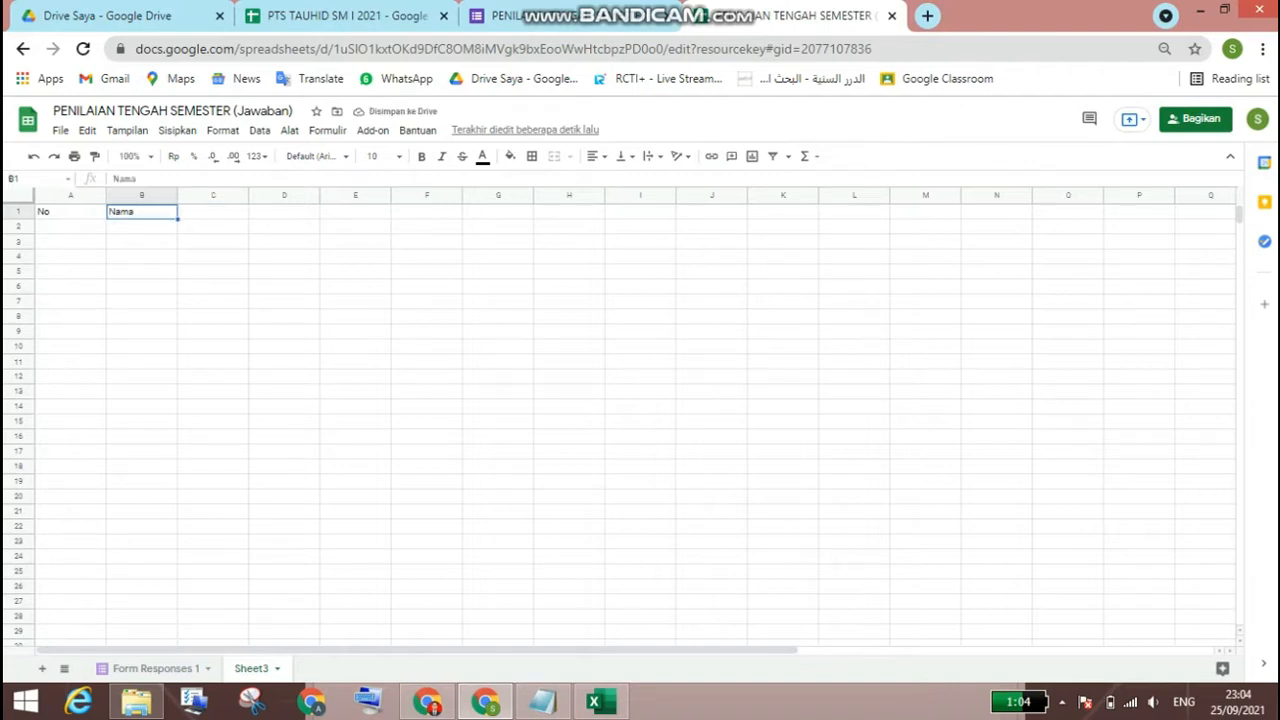
Step: Replace the B1 header with "Kelas" and enter the header "Nama" in C1
text(Kelas)
key(Tab)
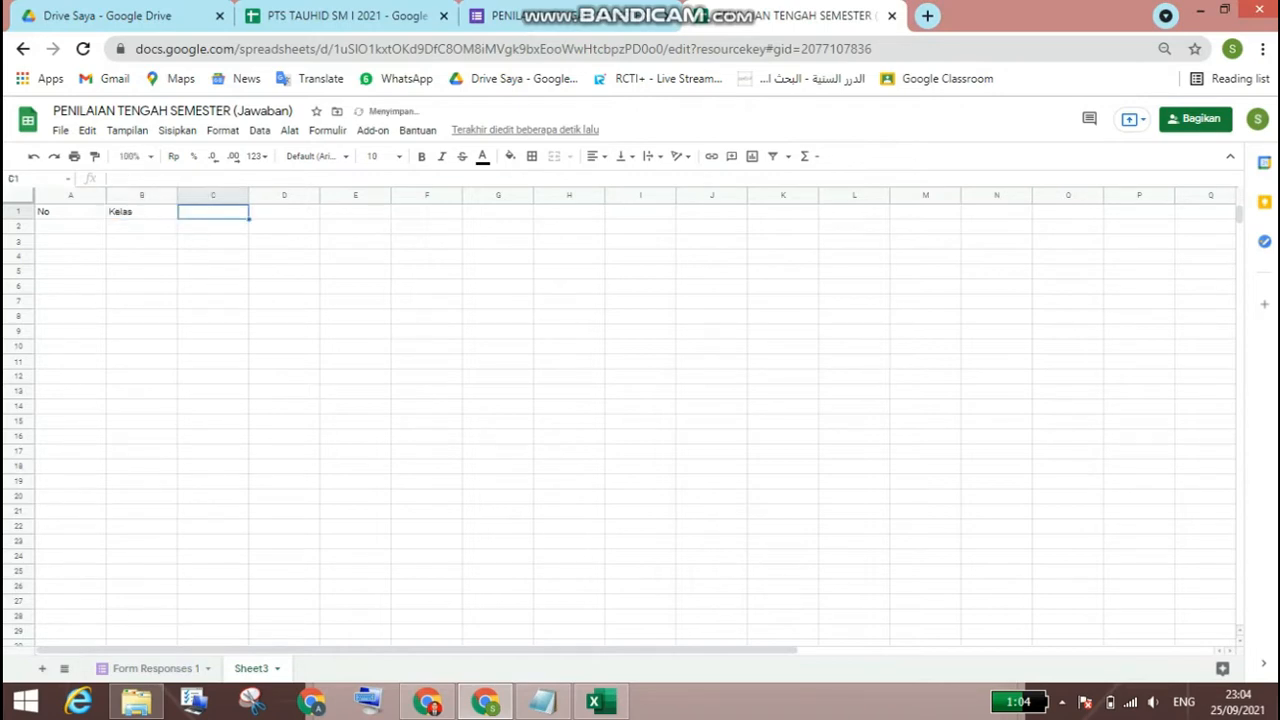
text(Nama)
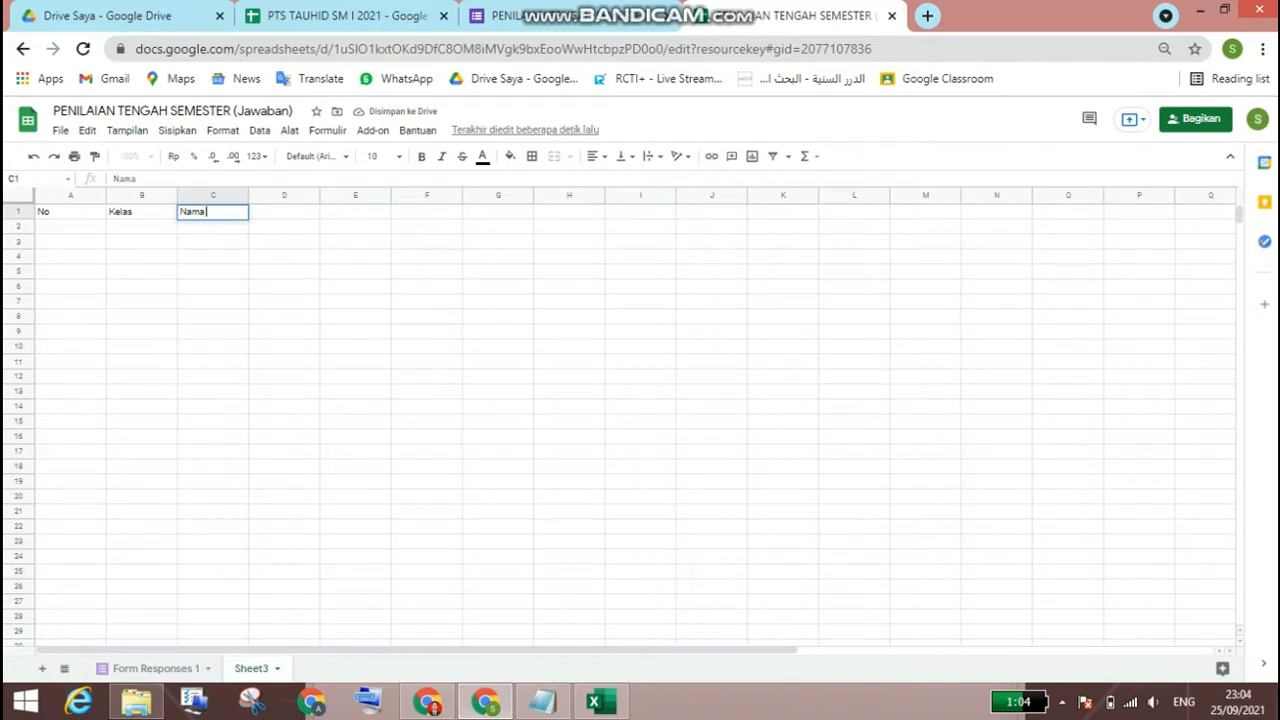
key(Return)
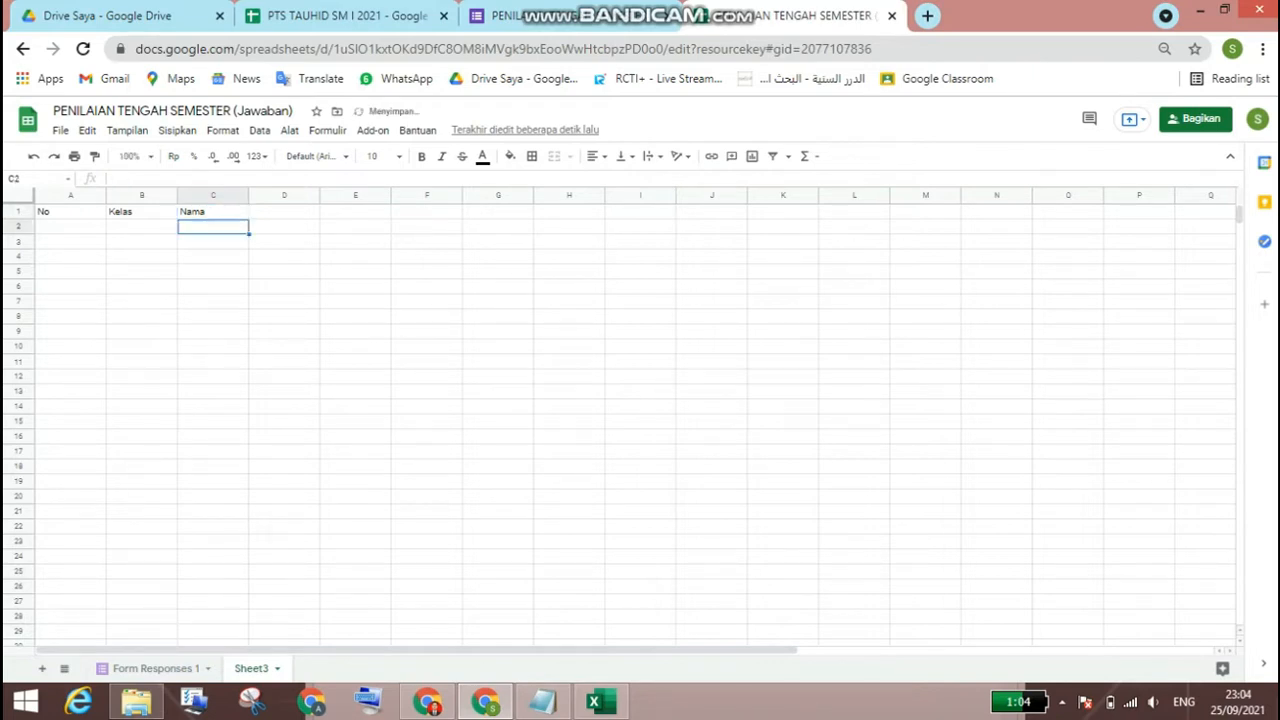
Step: Start the numbering under the "No" header by entering 1 in A2 and 2 in A3
click(70, 212)
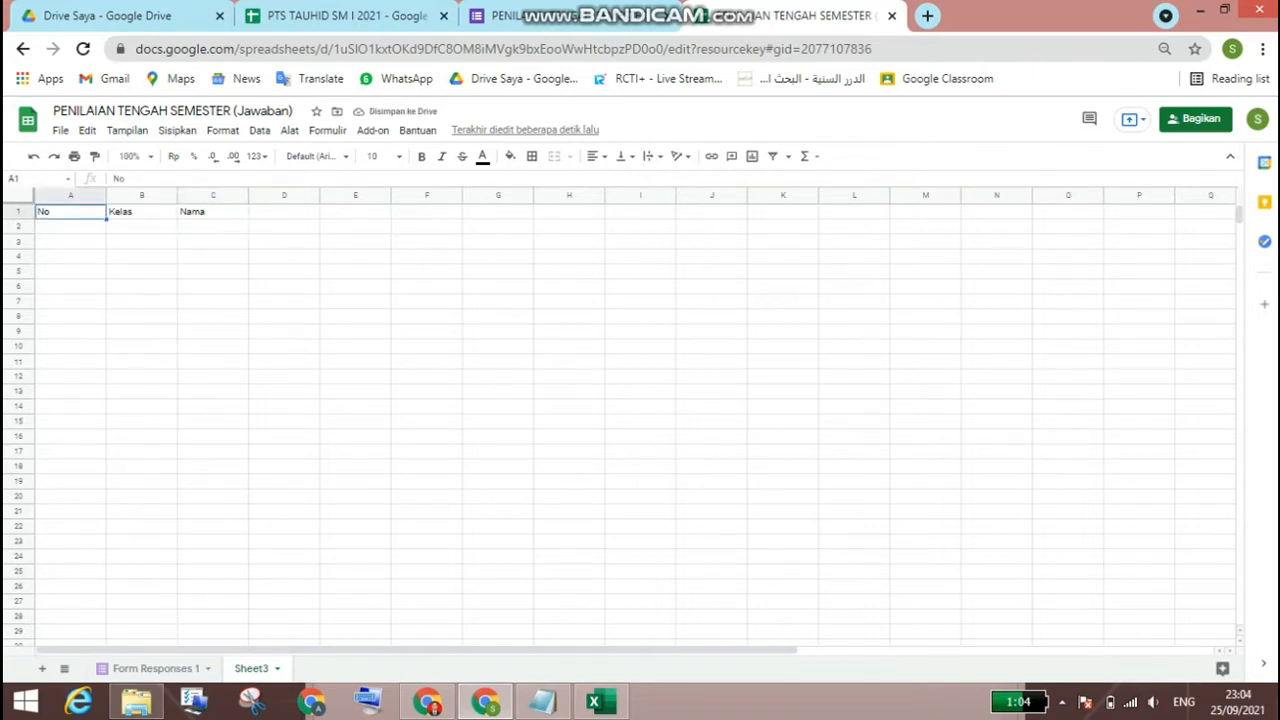
click(70, 227)
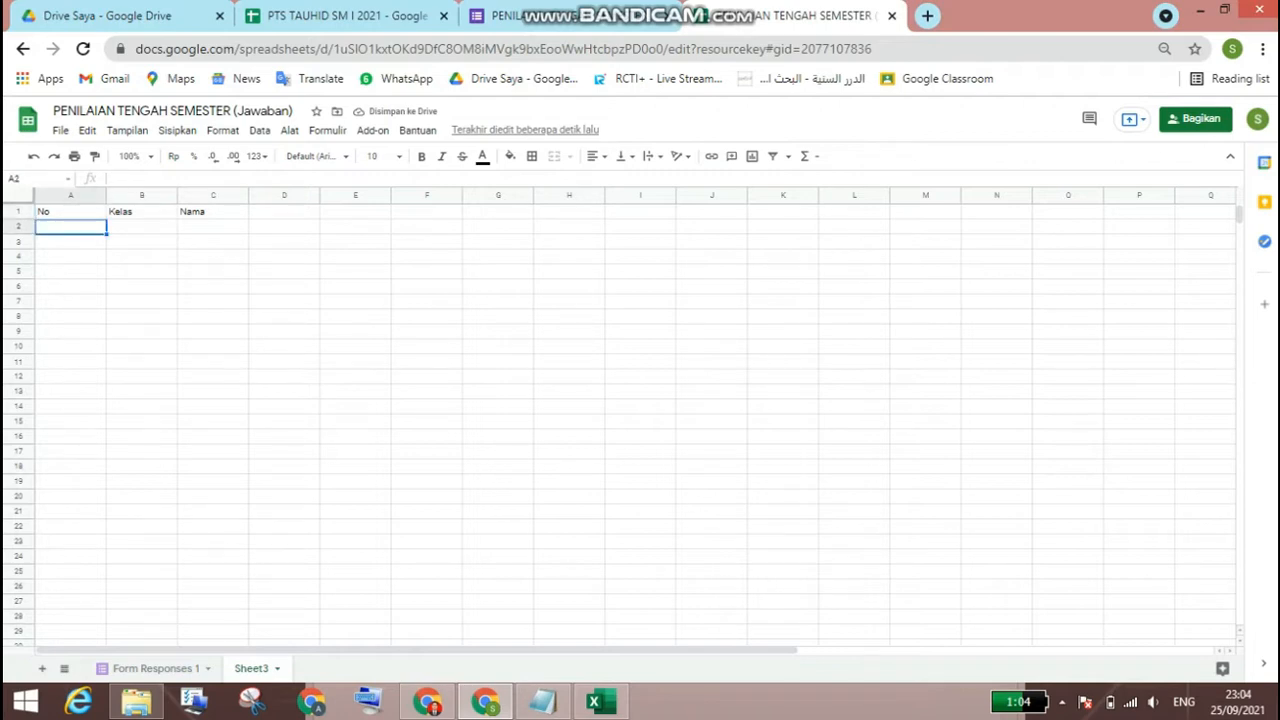
text(1)
key(Return)
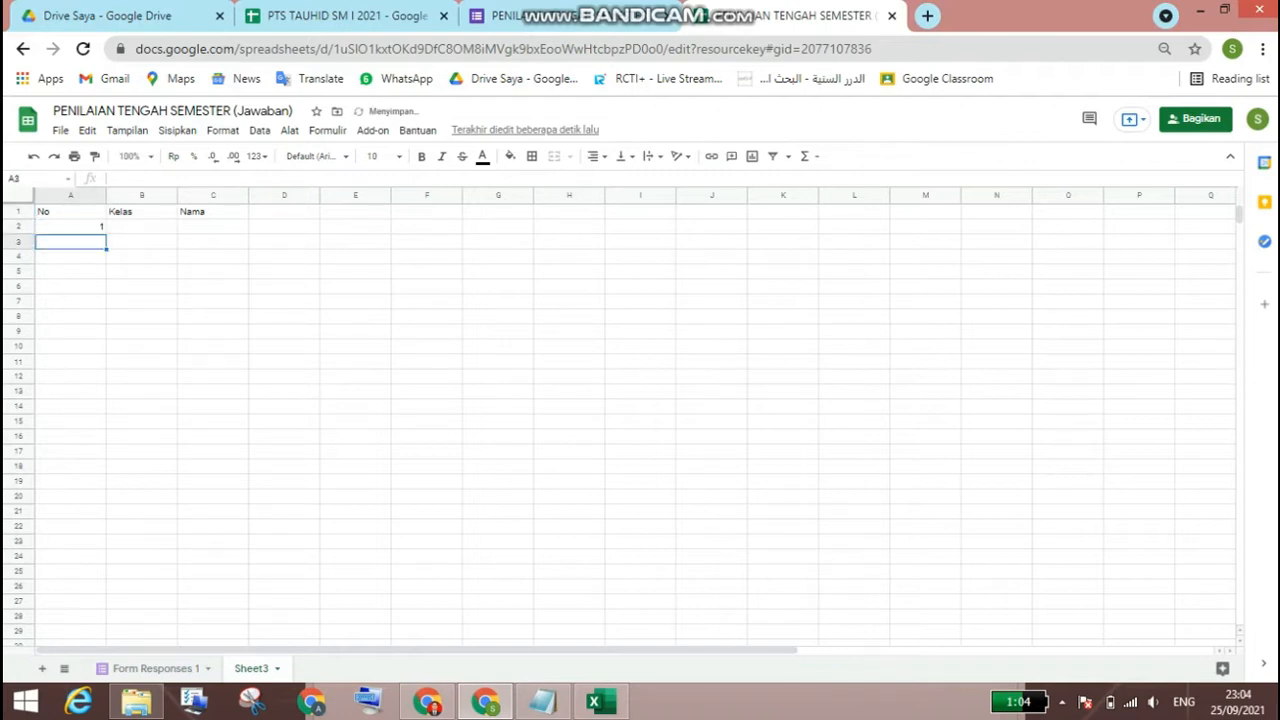
text(2)
key(Return)
key(Up)
key(Up)
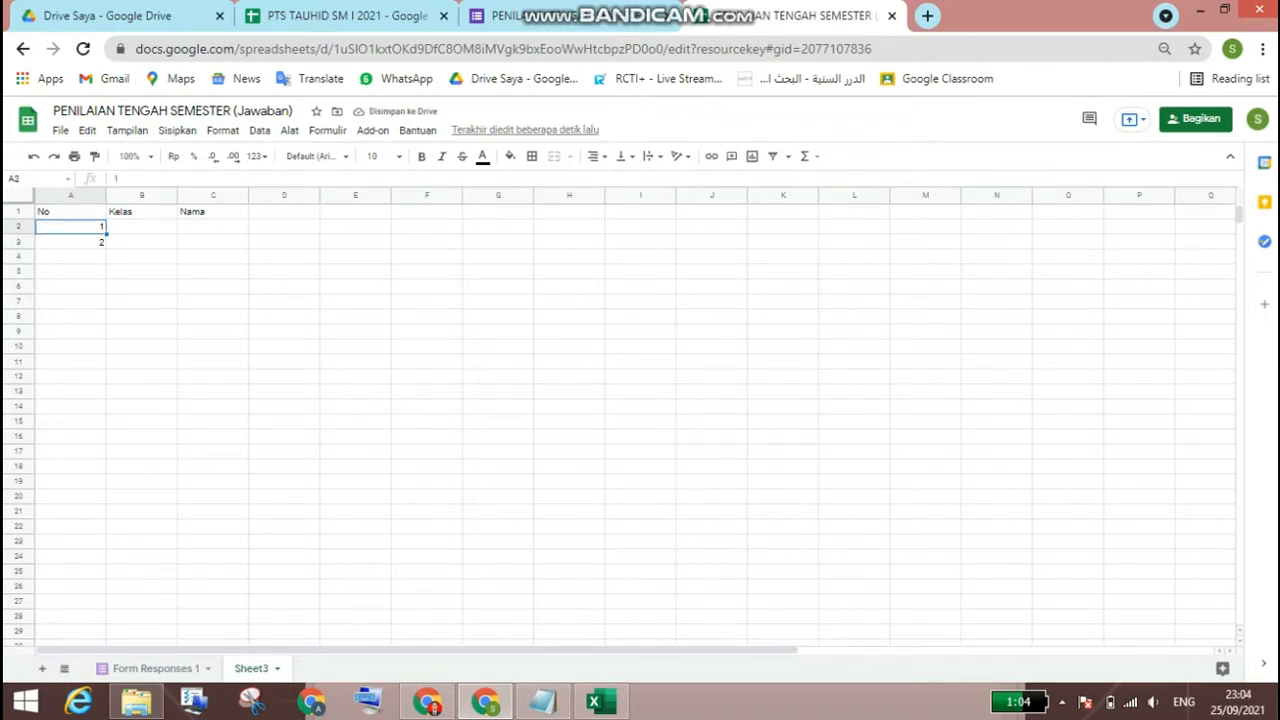
key(shift+Down)
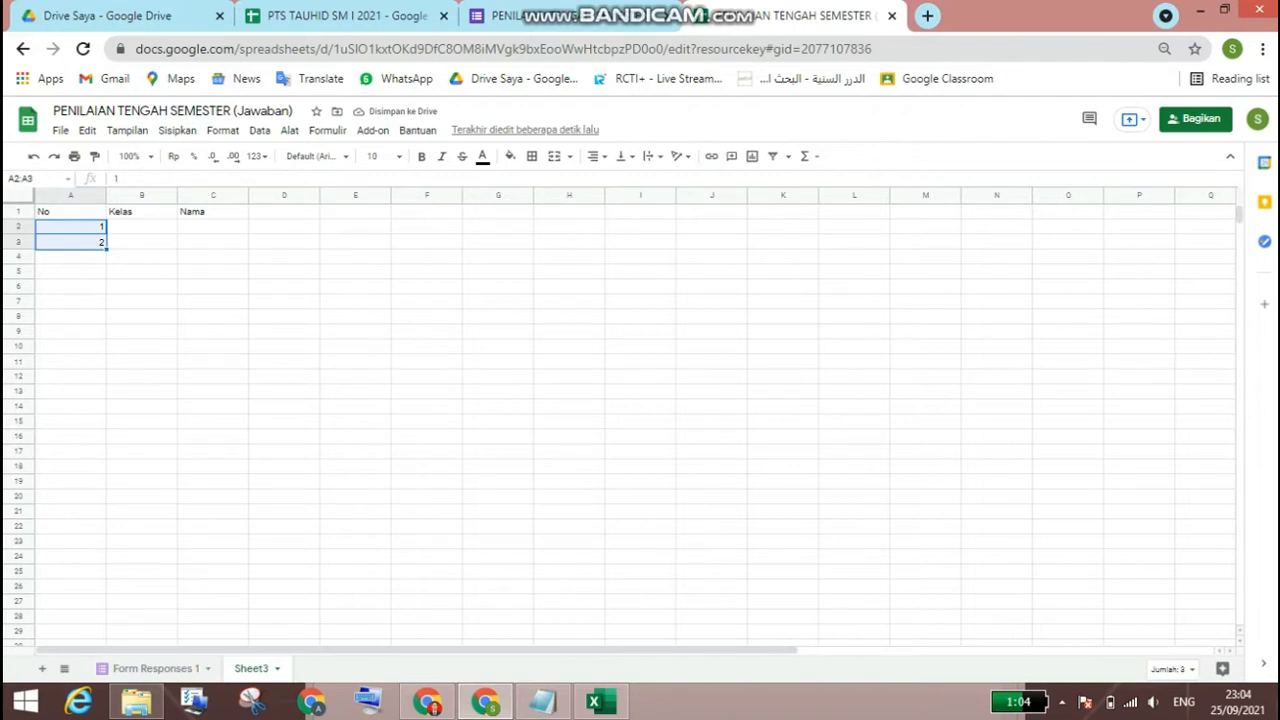
click(71, 257)
key(shift+Down)
key(shift+Down)
key(shift+Down)
key(shift+Down)
key(shift+Down)
key(shift+Down)
key(shift+Down)
key(shift+Down)
key(shift+Down)
key(shift+Down)
key(shift+Down)
key(shift+Down)
key(shift+Down)
key(shift+Down)
key(shift+Down)
key(shift+Down)
key(shift+Down)
key(shift+Down)
key(shift+Down)
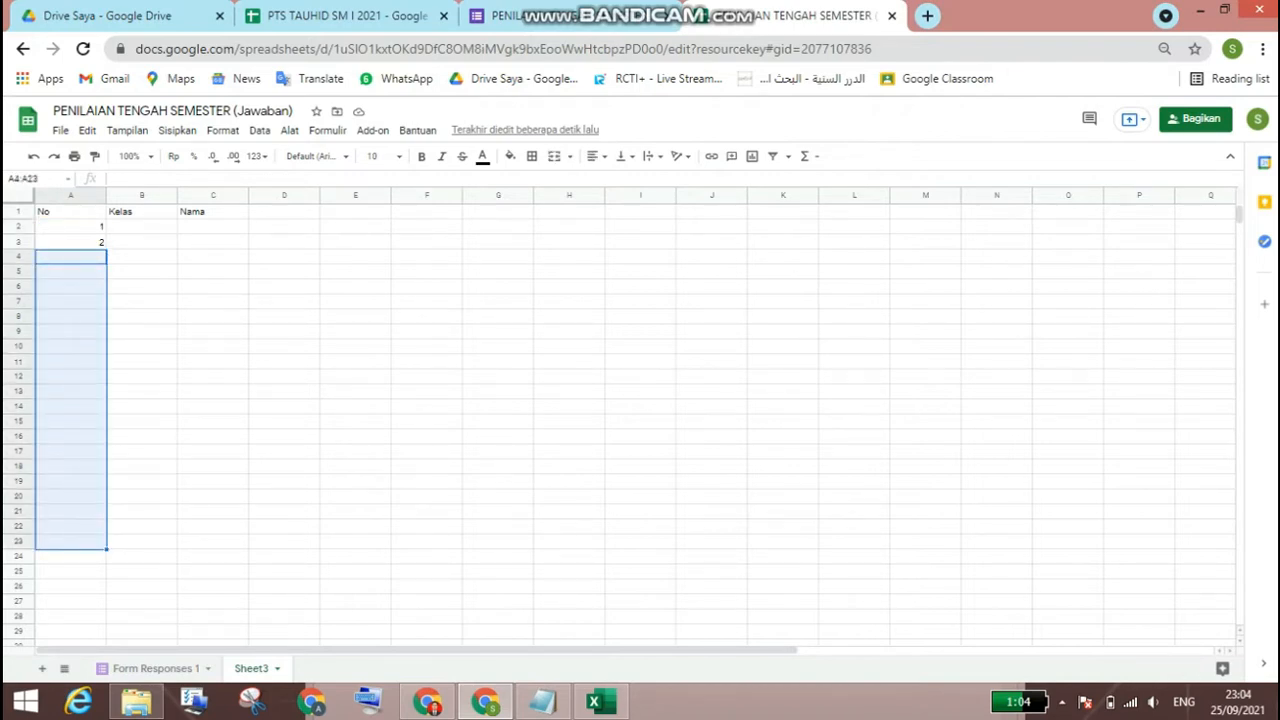
Step: Extend the number series from A2:A3 down to 20 in A21 and narrow column A to fit the numbers
click(71, 227)
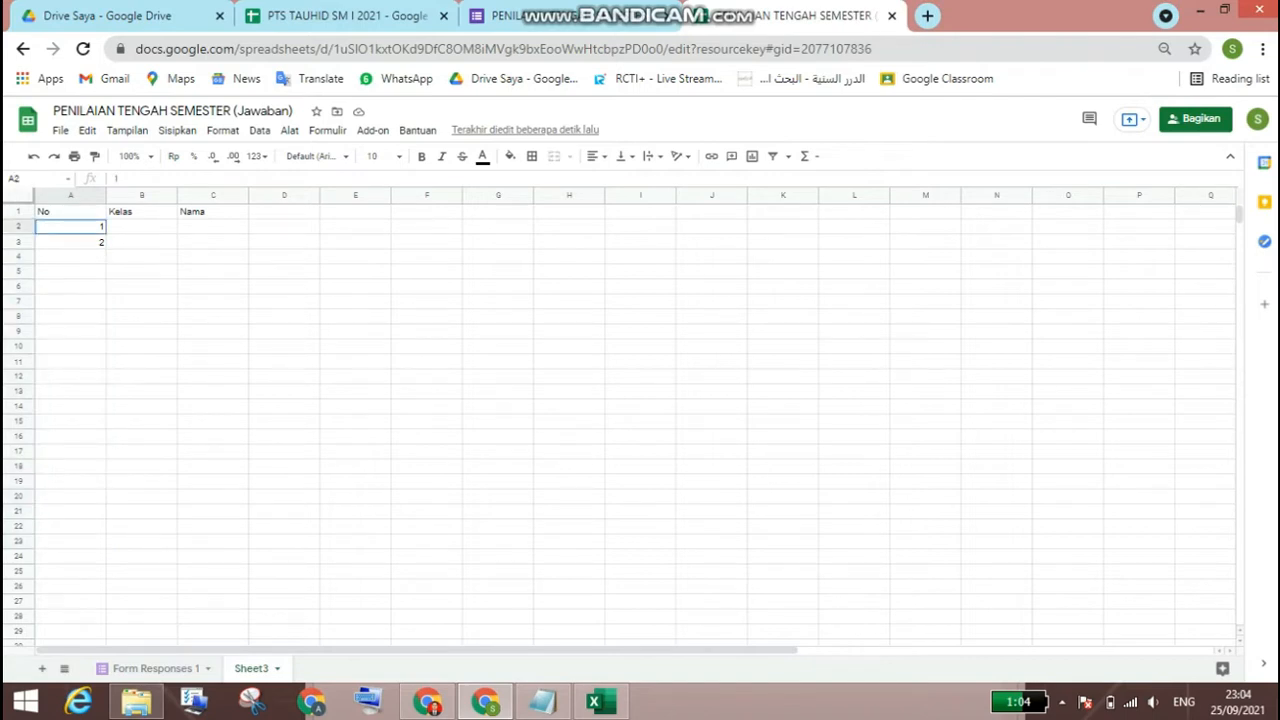
key(shift+Down)
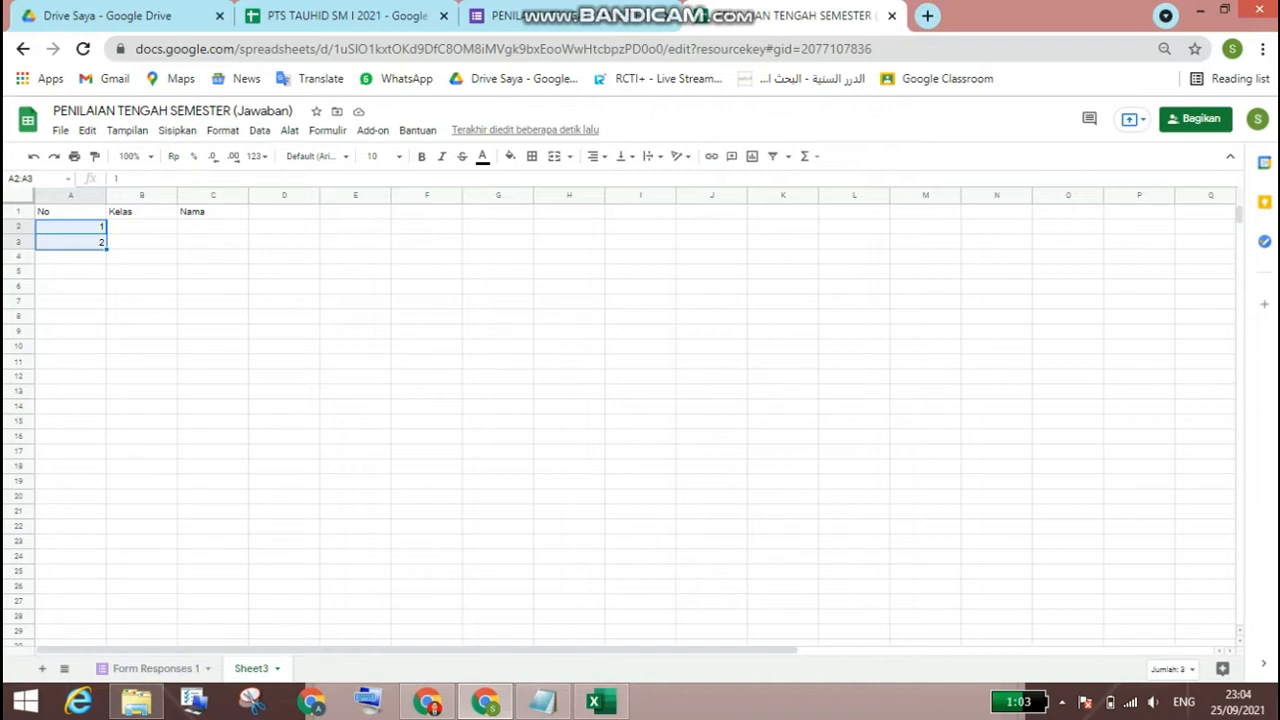
drag(107, 249, 100, 486)
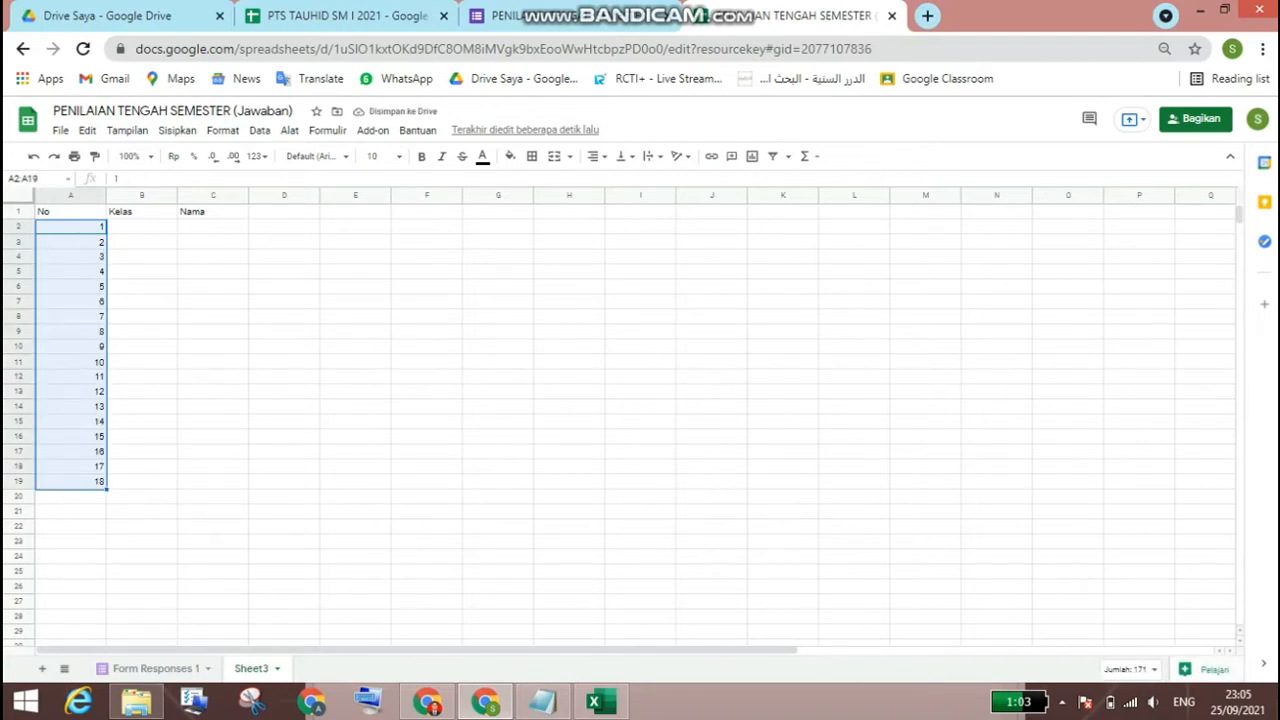
drag(106, 488, 100, 512)
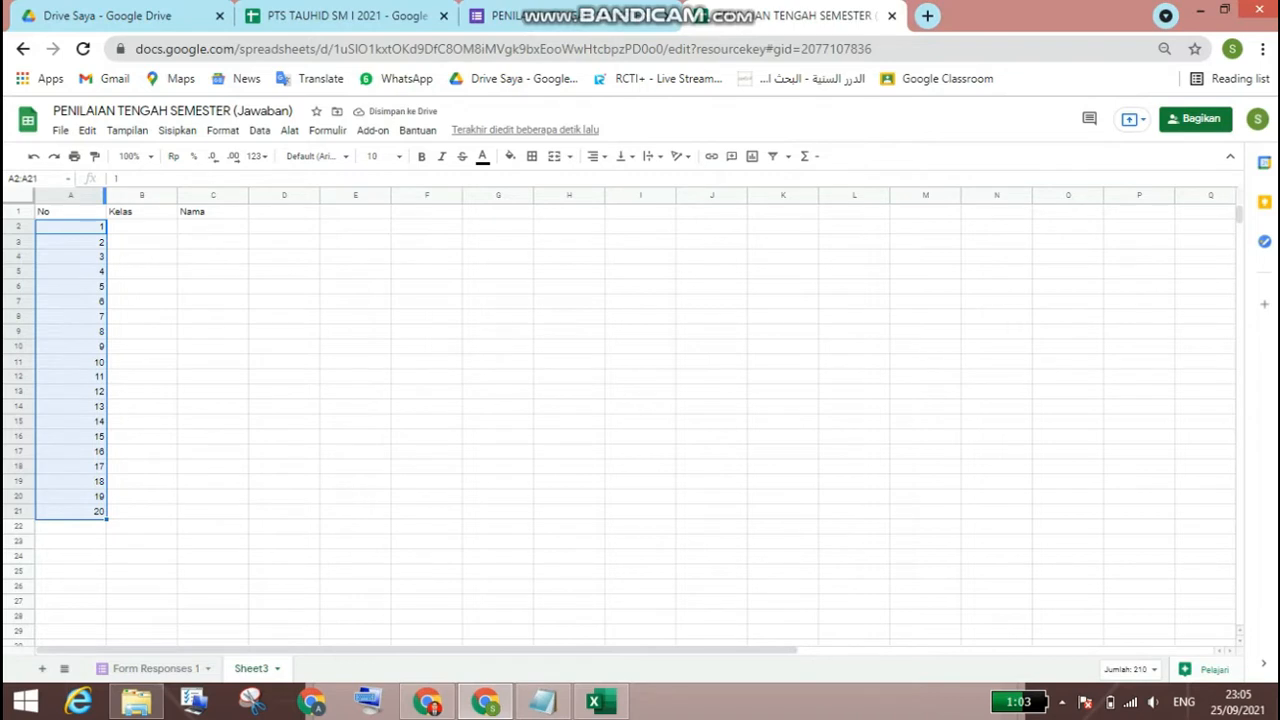
drag(104, 194, 52, 194)
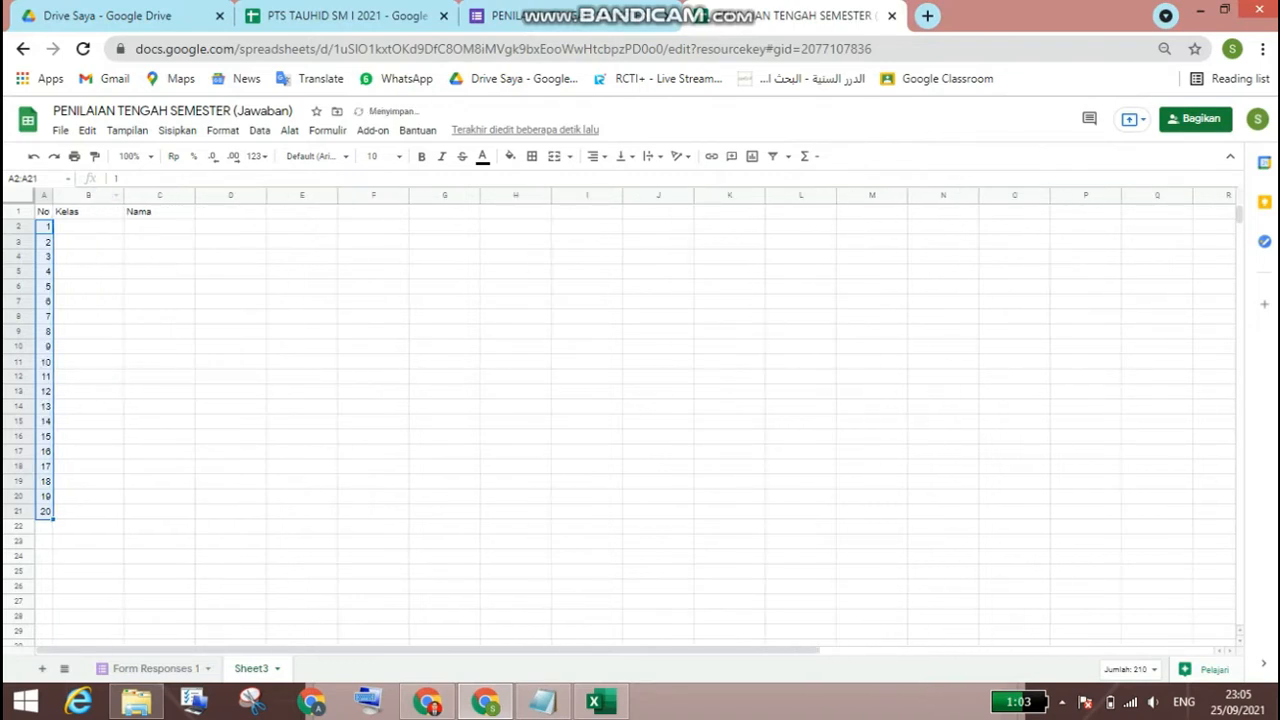
Step: Copy the class name from B4 of the Excel list into B2 through B21, widening column B to fit
click(88, 227)
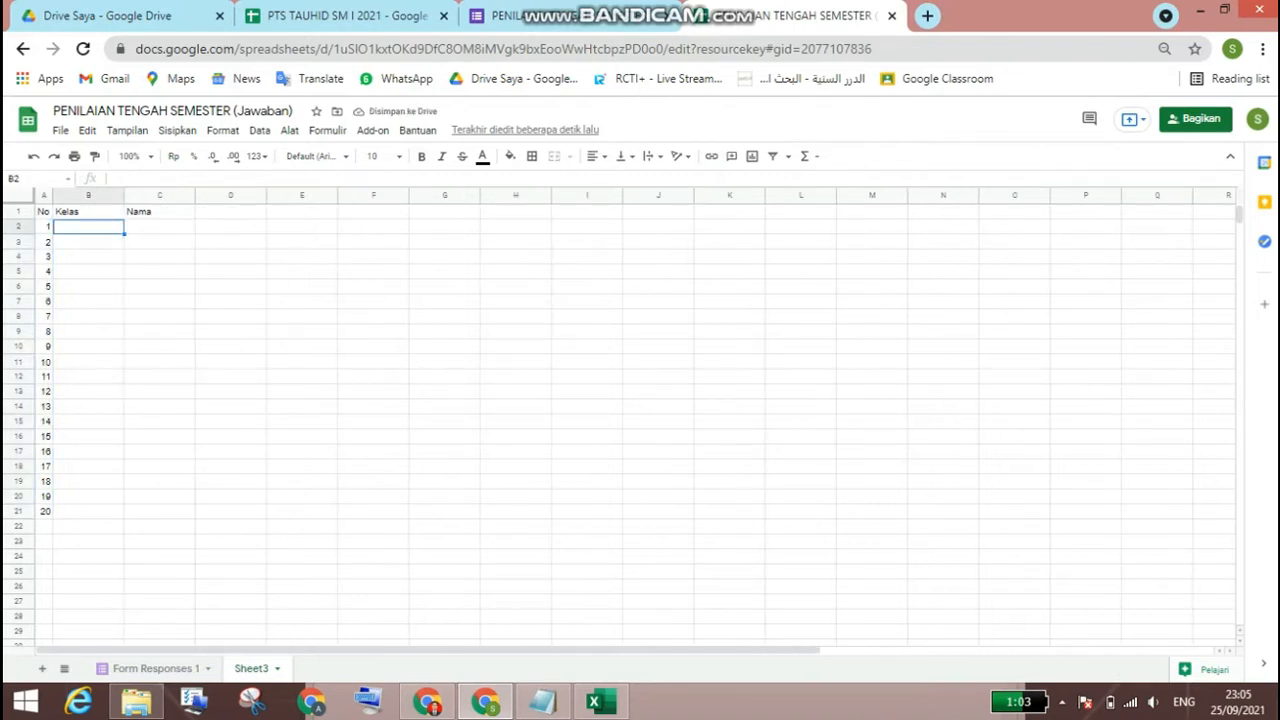
click(594, 702)
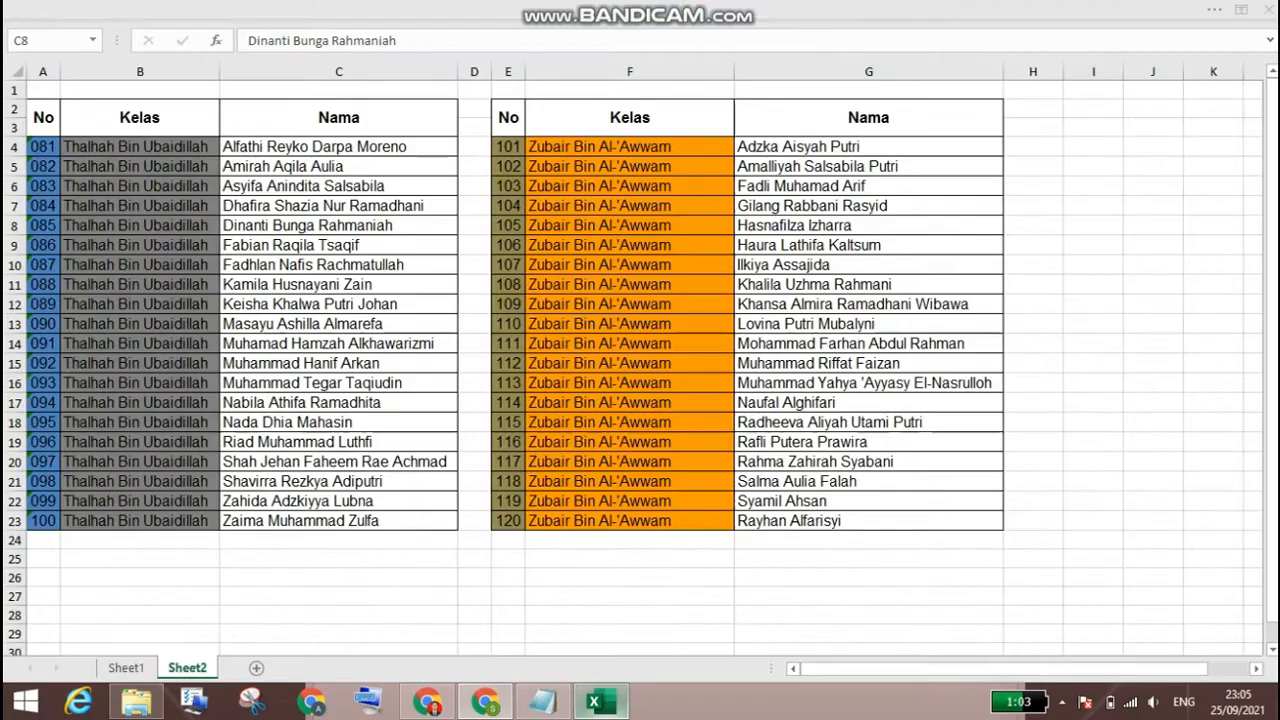
click(140, 147)
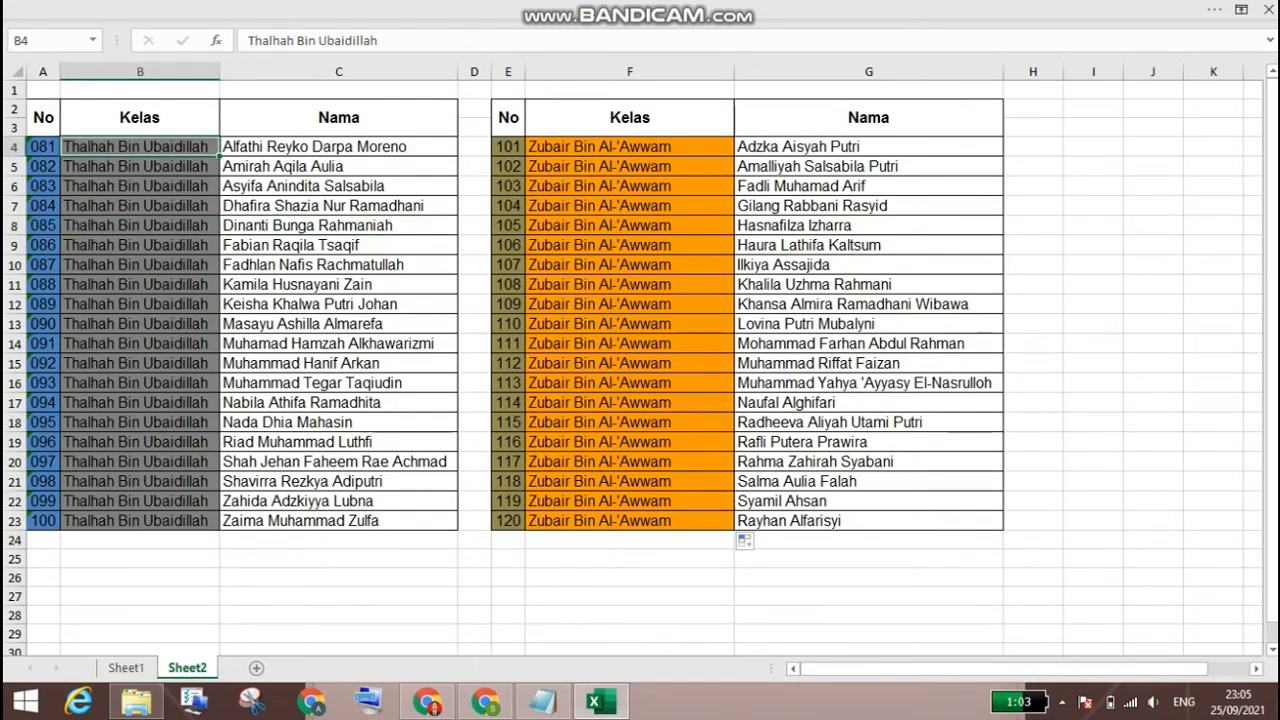
right_click(162, 148)
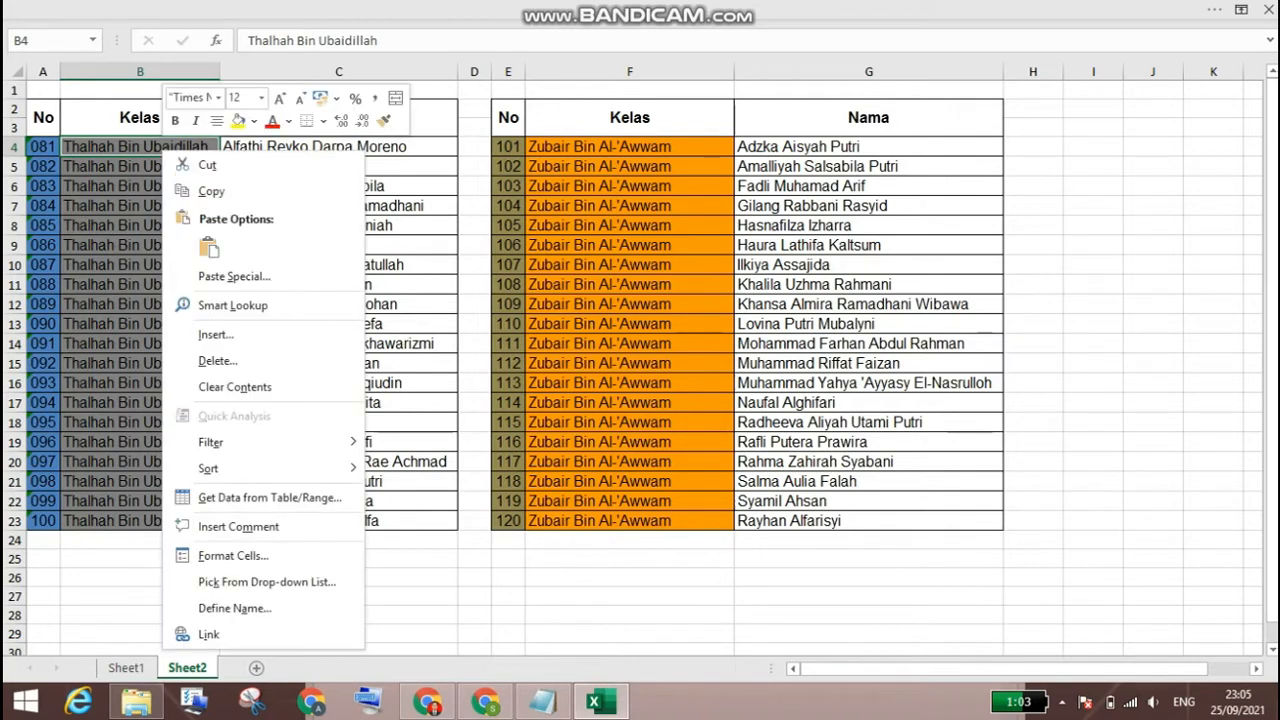
click(212, 194)
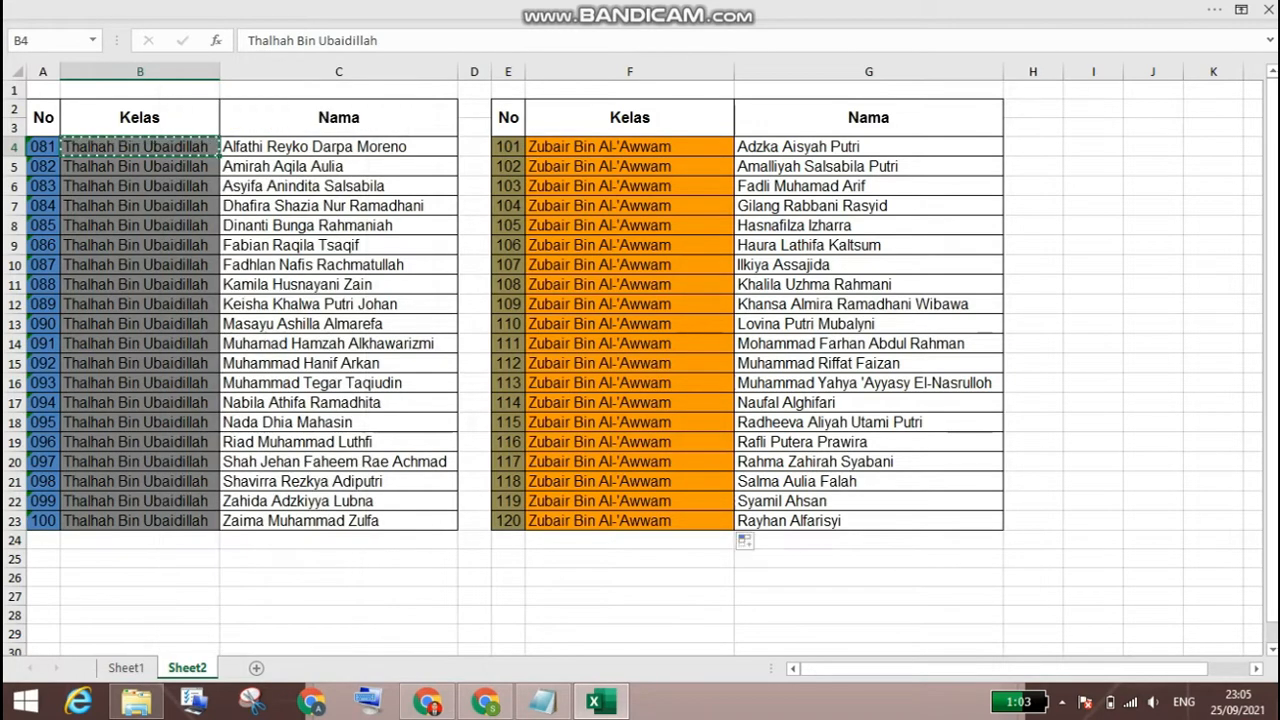
click(485, 702)
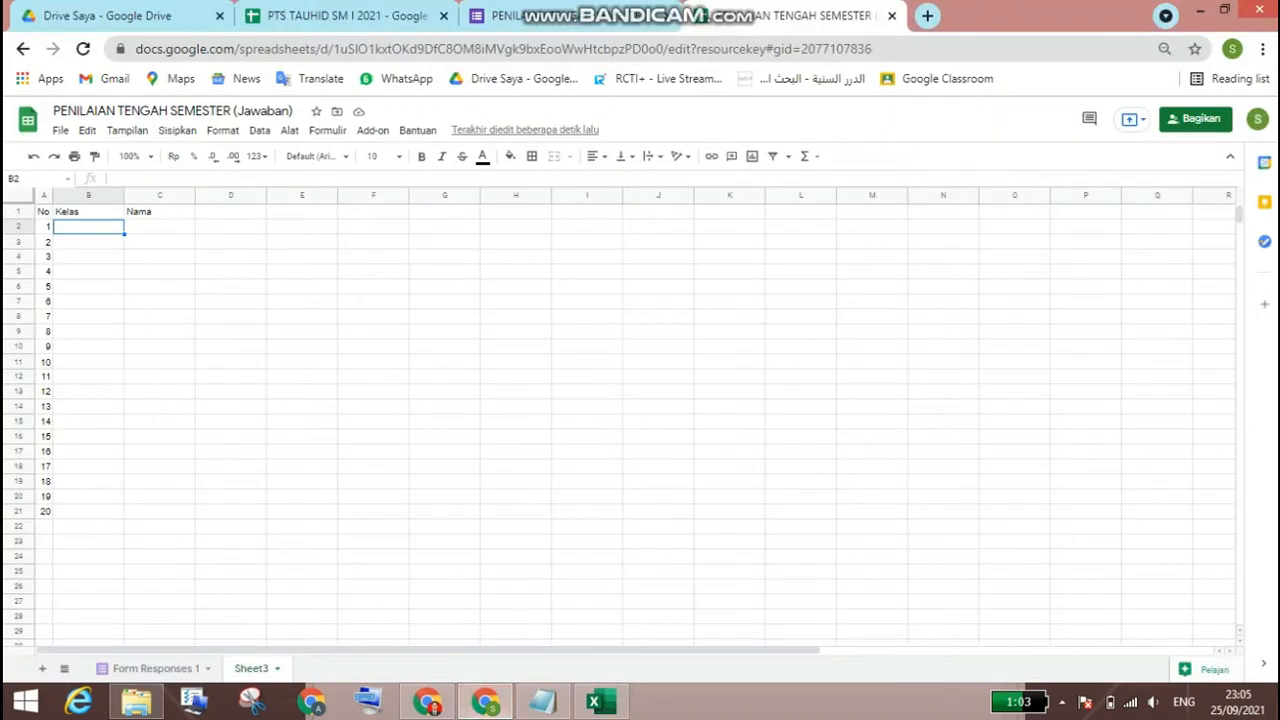
right_click(98, 226)
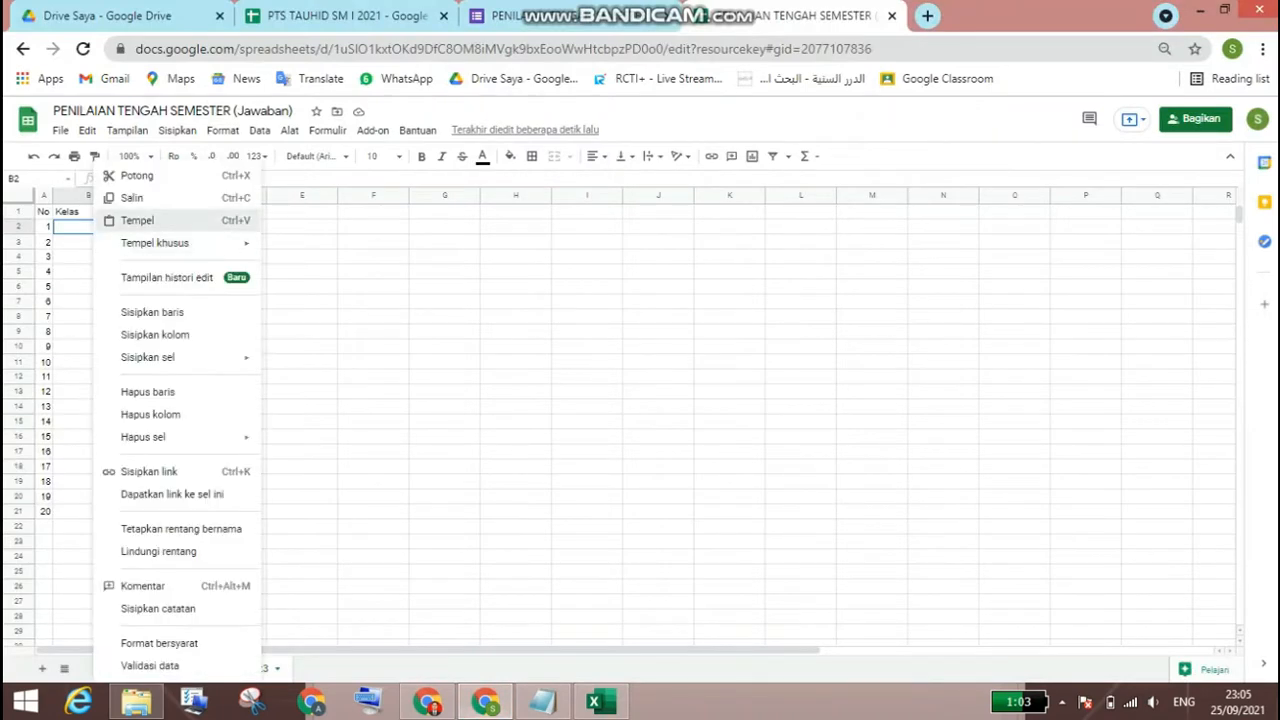
click(120, 220)
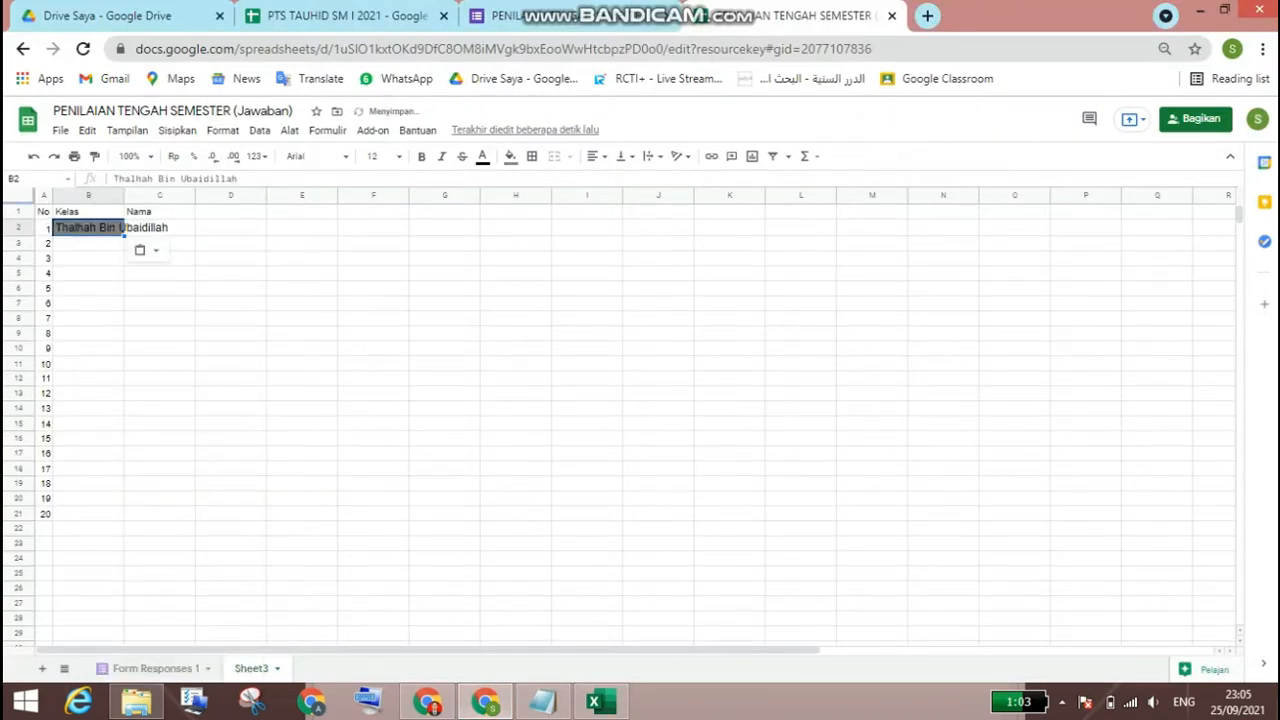
drag(123, 195, 171, 520)
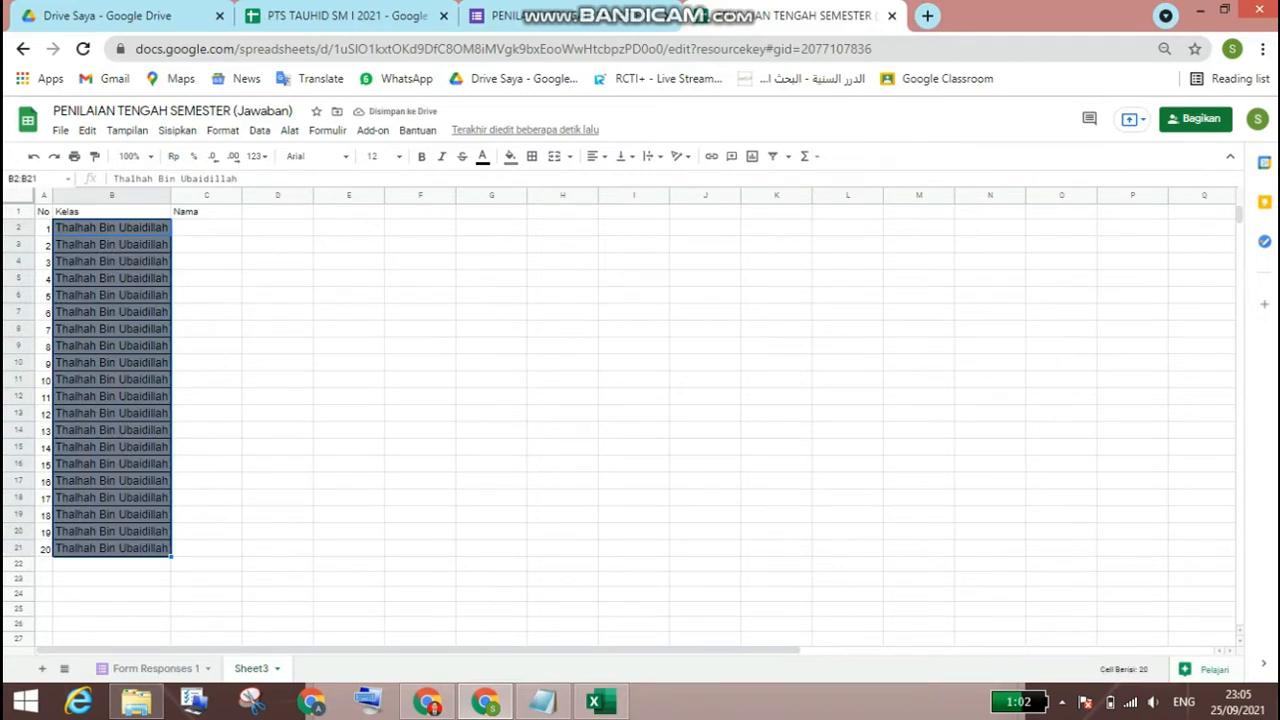
Step: Copy the student names in C4:C23 of the Excel list into C2:C21 and fit column C's width to them
click(206, 228)
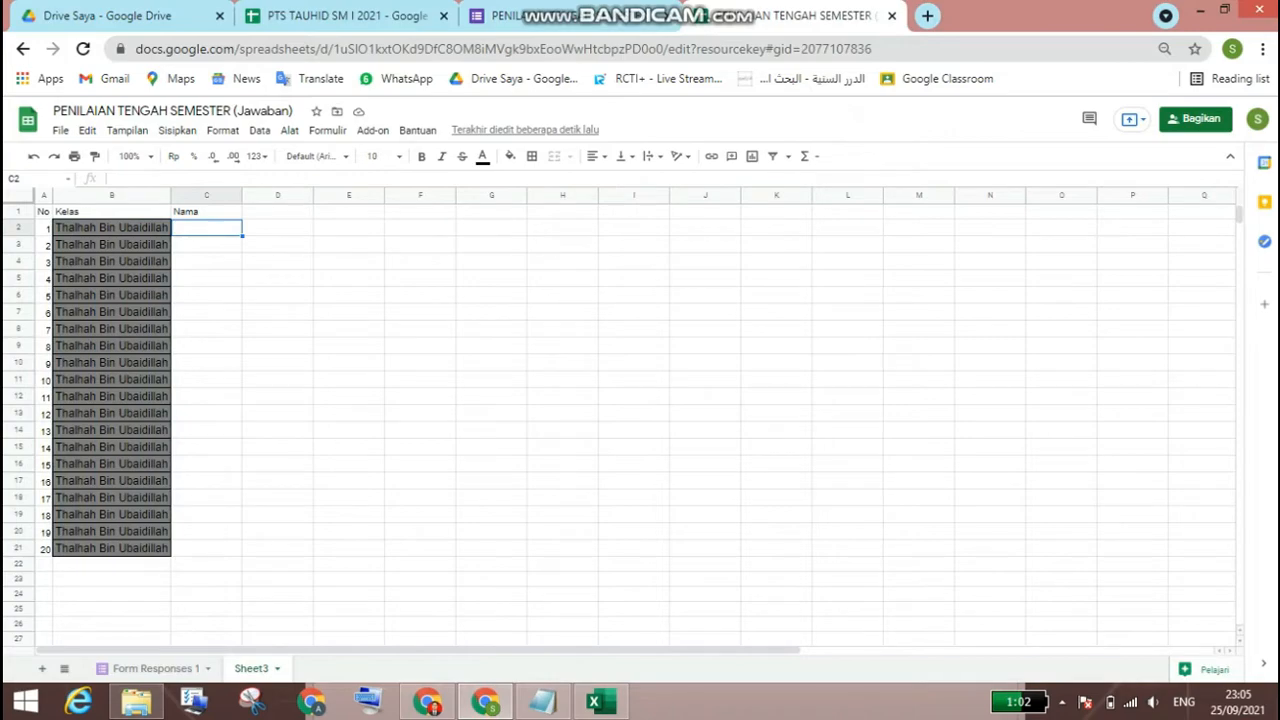
click(601, 701)
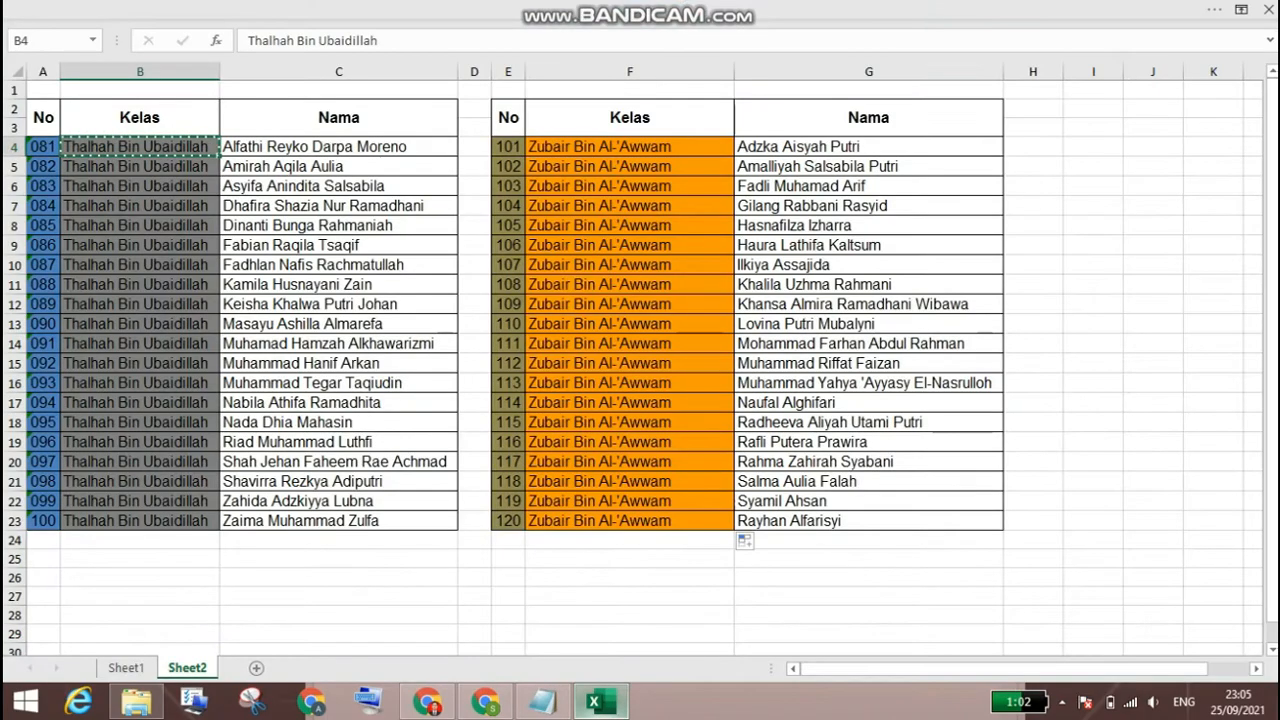
drag(338, 146, 338, 539)
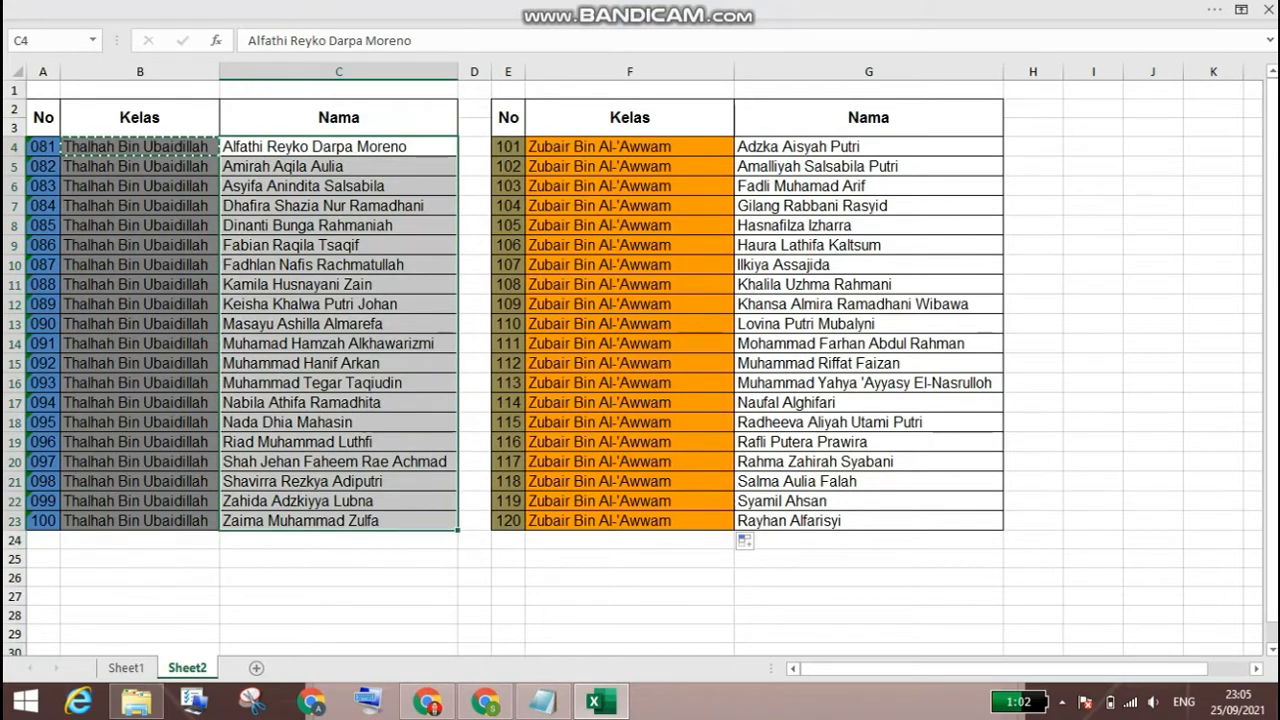
right_click(347, 178)
click(395, 220)
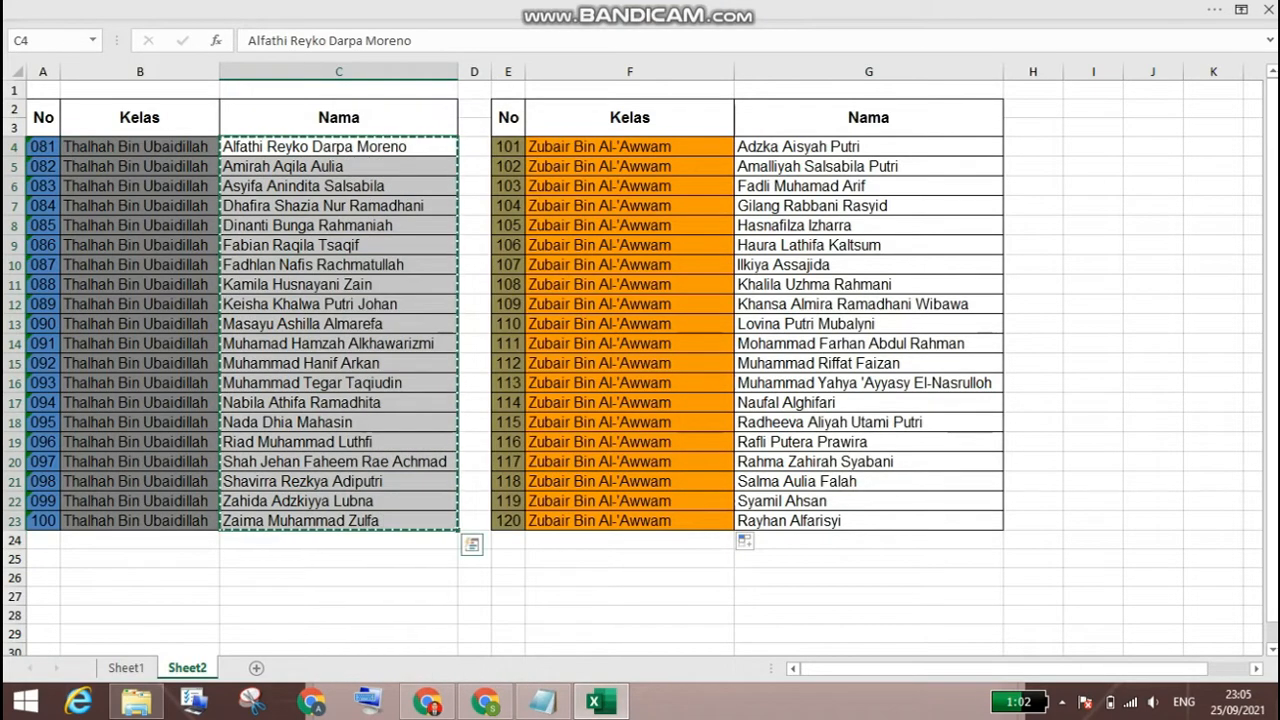
click(487, 701)
right_click(229, 226)
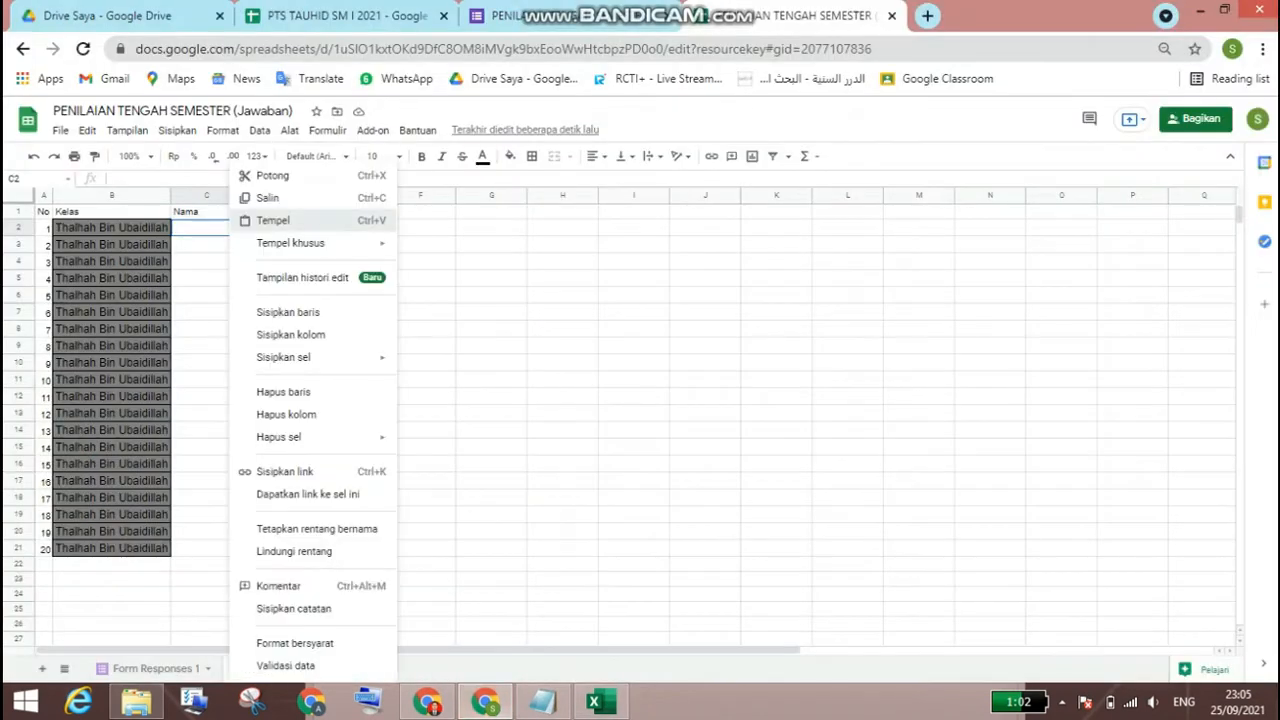
click(273, 220)
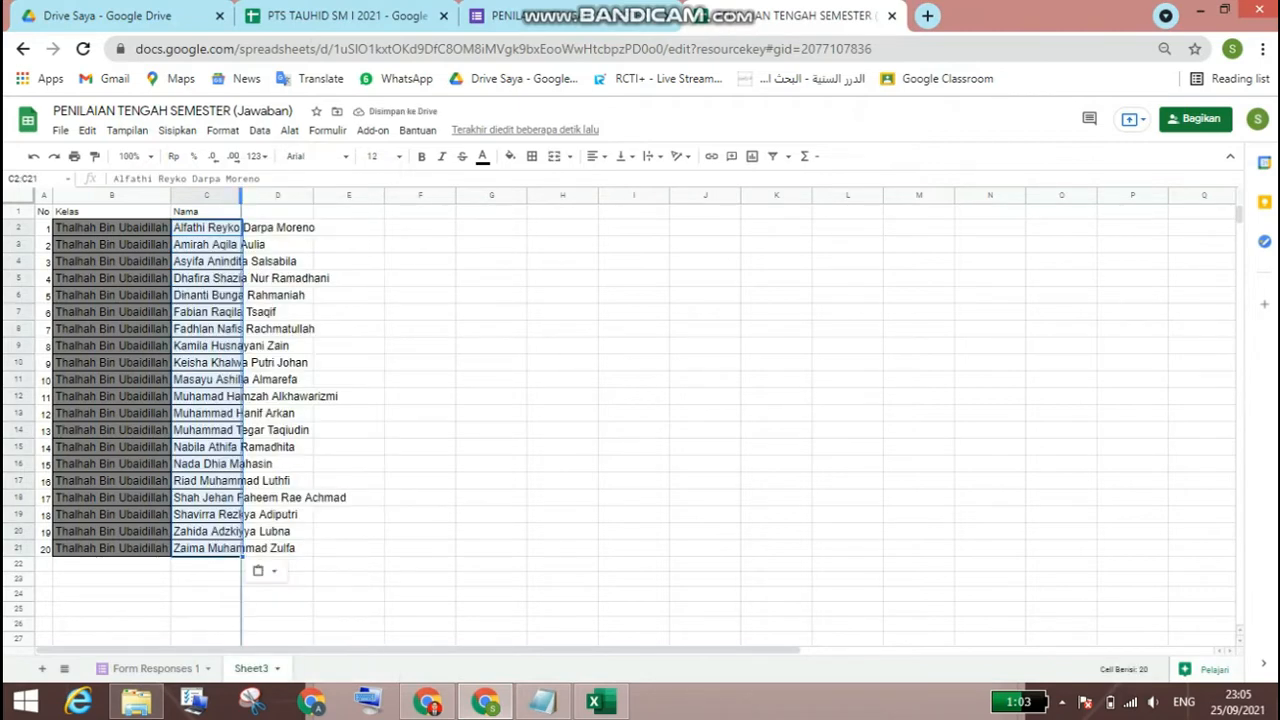
double_click(240, 195)
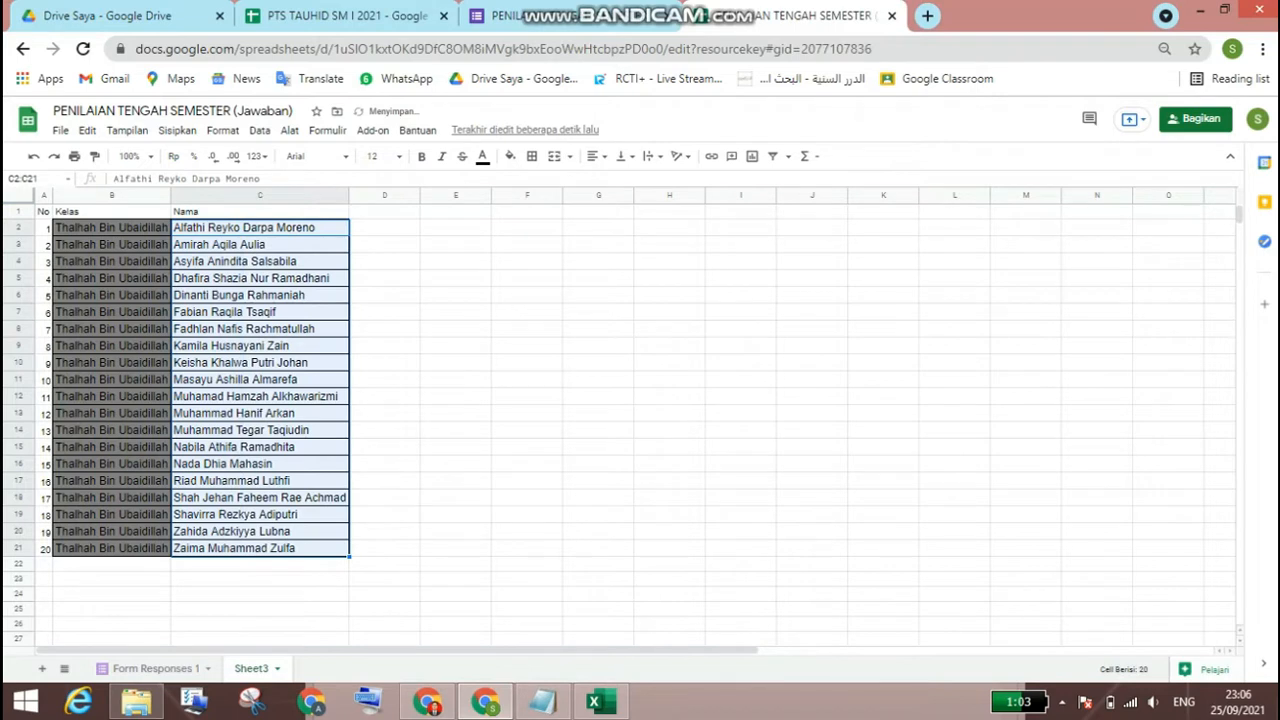
Step: Apply all borders to the student table A1:C21
key(ctrl+Home)
key(shift+Right)
key(shift+Right)
key(shift+Down)
key(shift+Down)
key(shift+Down)
key(shift+Down)
key(shift+Down)
key(shift+Down)
key(shift+Down)
key(shift+Down)
key(shift+Down)
key(shift+Down)
key(shift+Down)
key(shift+Down)
key(shift+Down)
key(shift+Down)
key(shift+Down)
key(shift+Down)
key(shift+Down)
key(shift+Down)
key(shift+Down)
key(shift+Down)
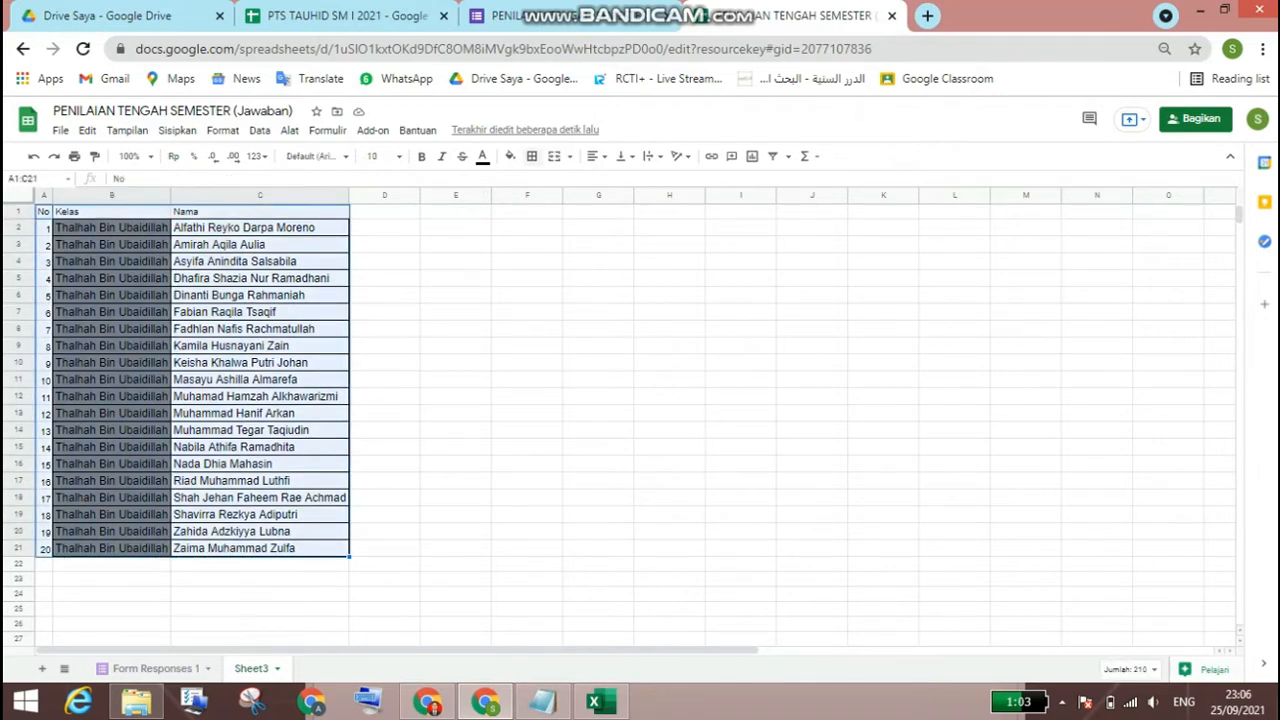
click(532, 156)
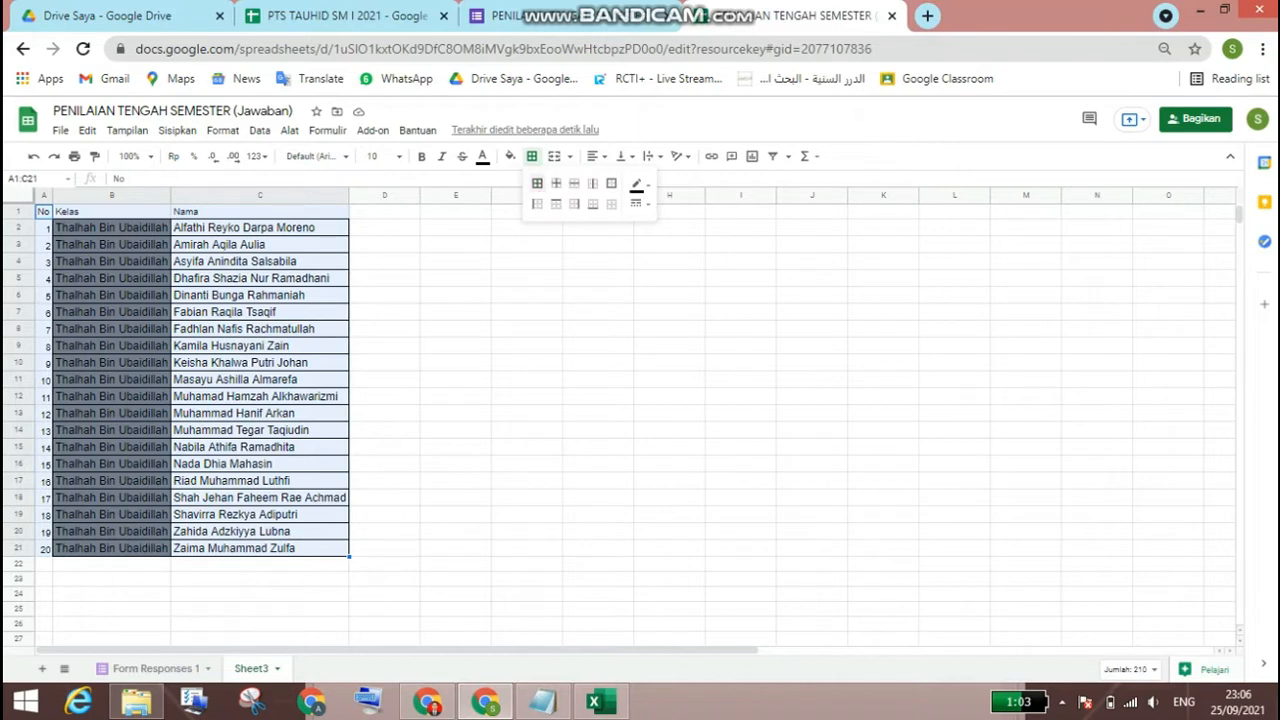
click(537, 183)
click(456, 279)
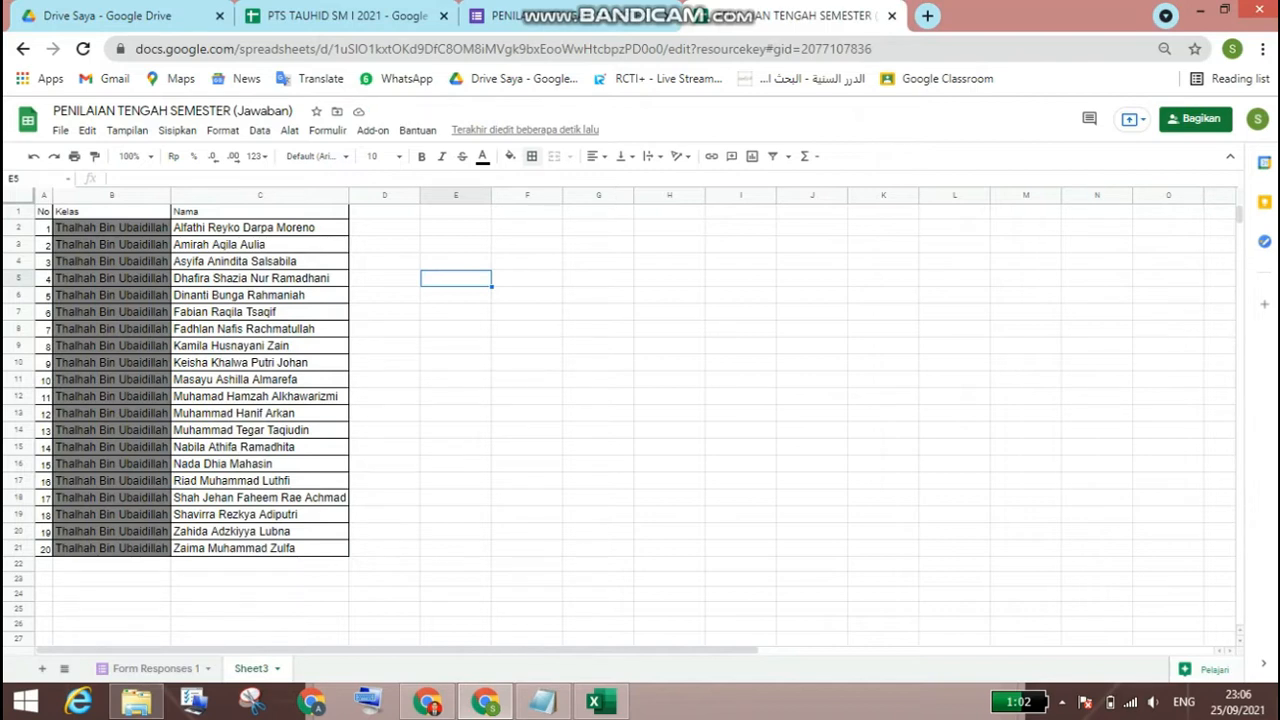
Step: Insert one row above the header row of the student table
click(16, 211)
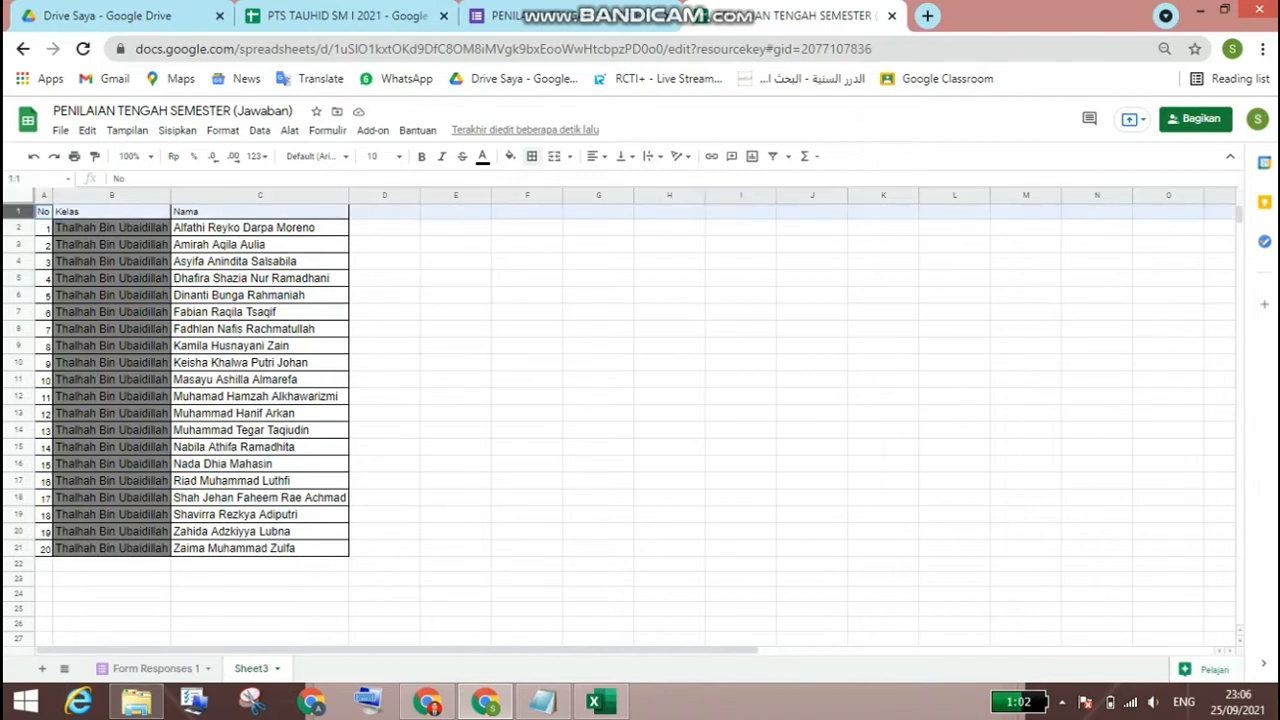
right_click(16, 212)
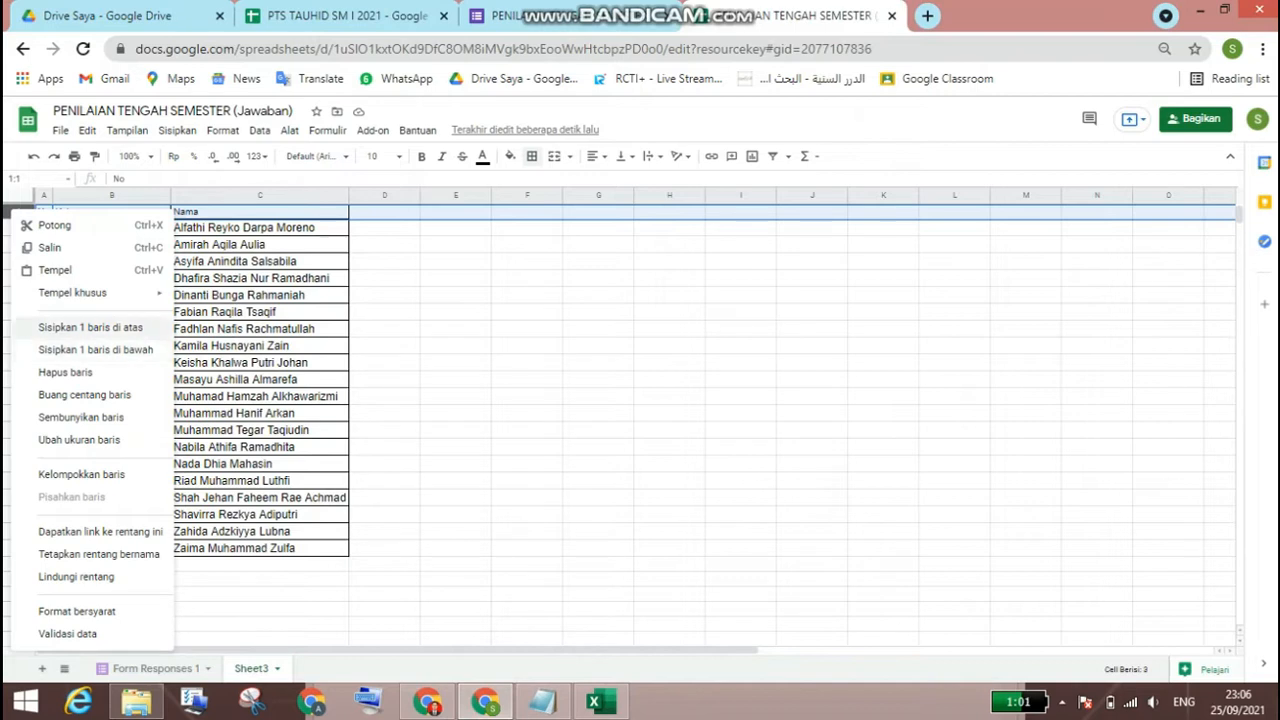
click(91, 328)
click(456, 293)
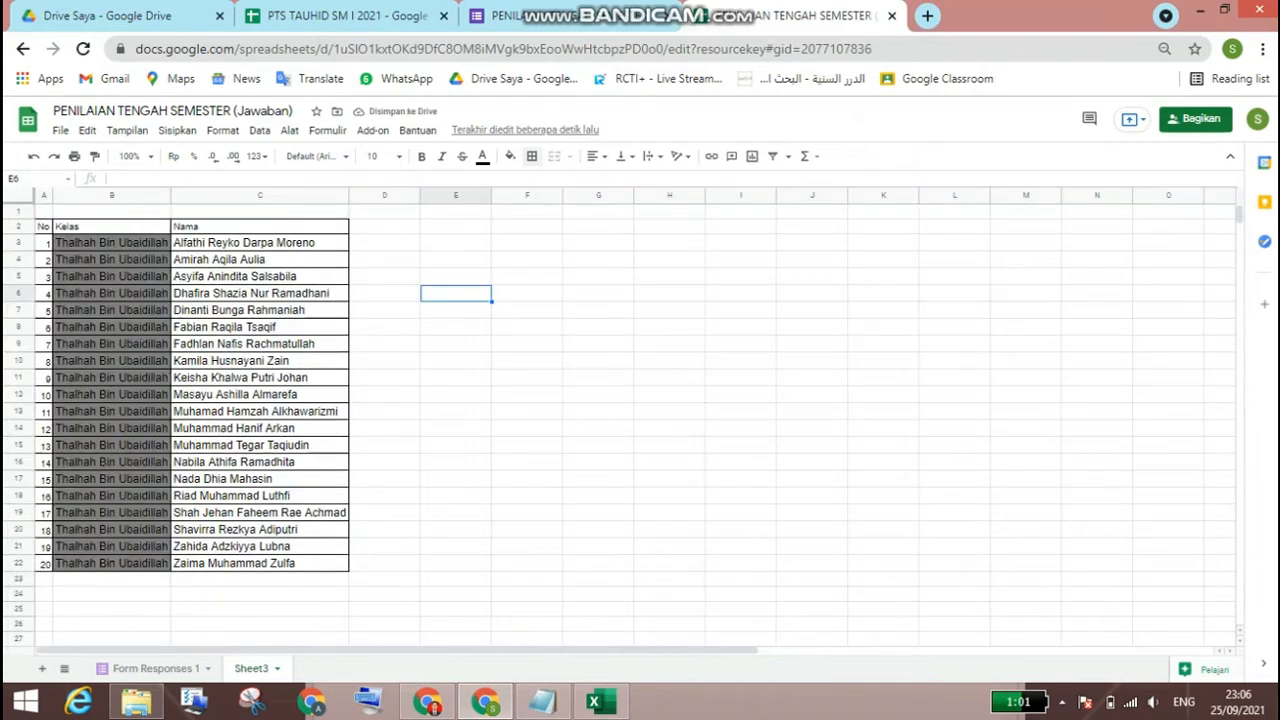
Step: Merge each header cell with the empty cell above it: A1:A2, B1:B2 and C1:C2
drag(44, 212, 44, 227)
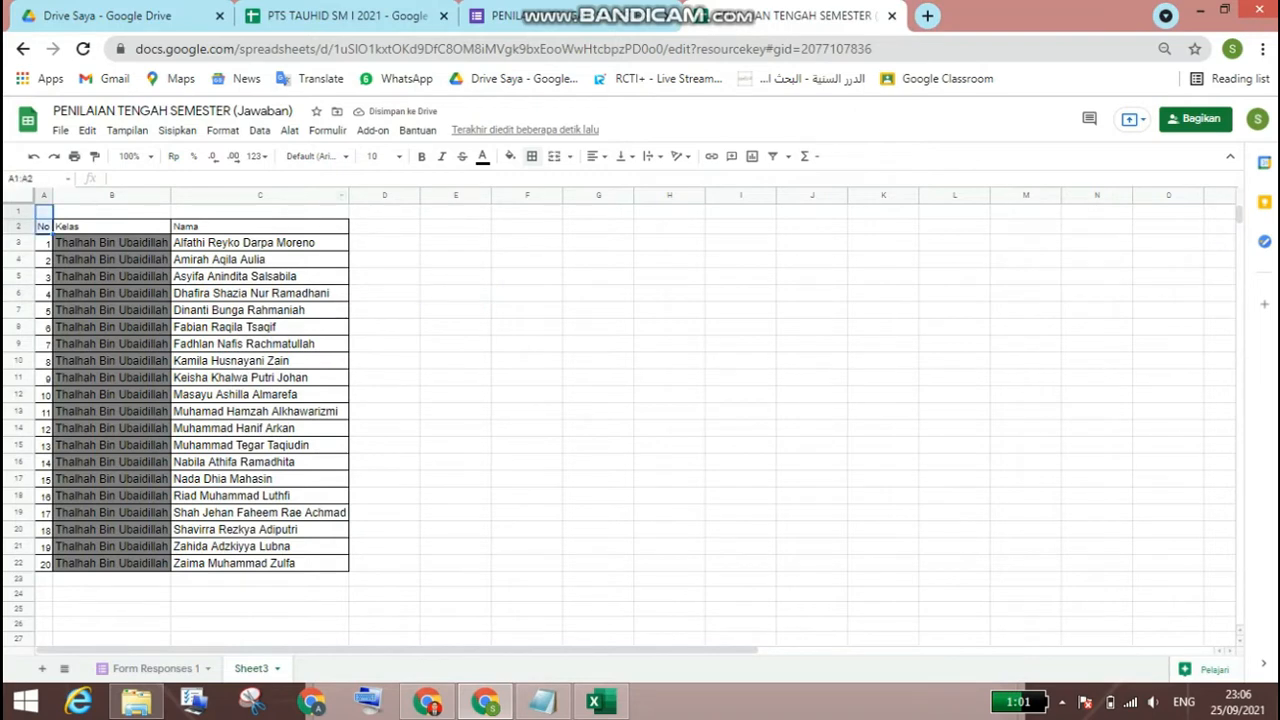
click(554, 156)
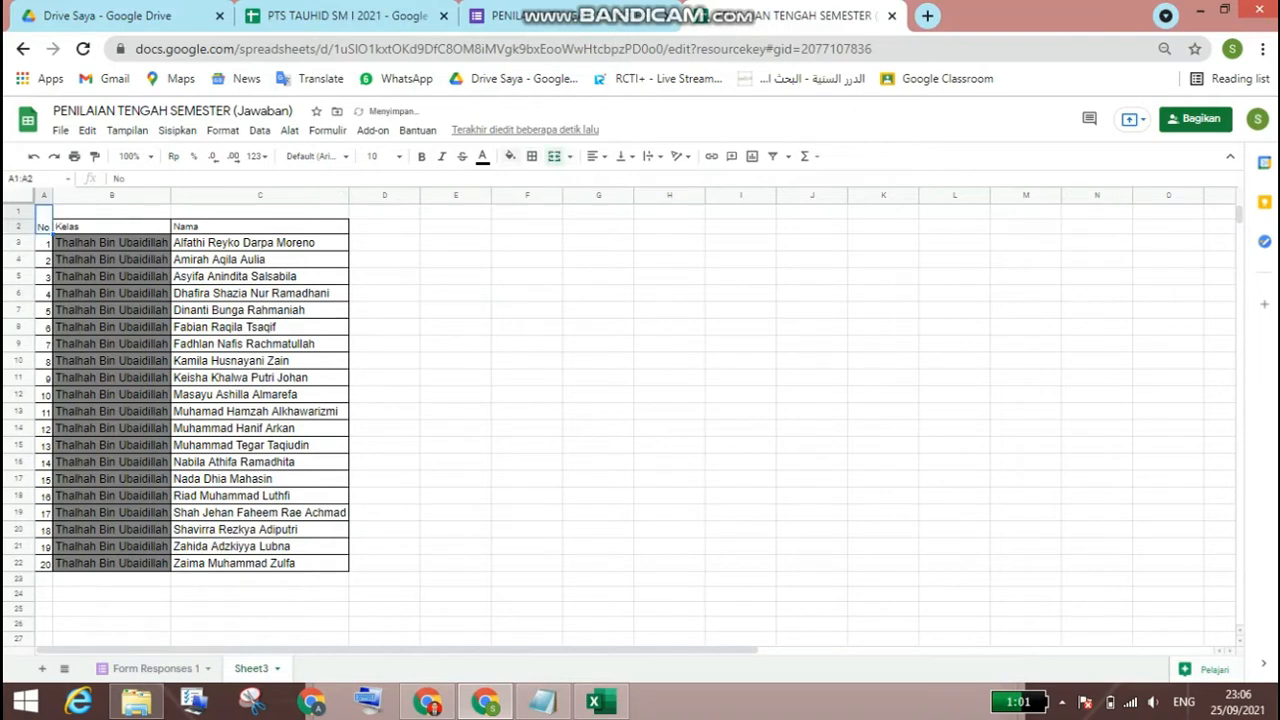
drag(111, 212, 111, 227)
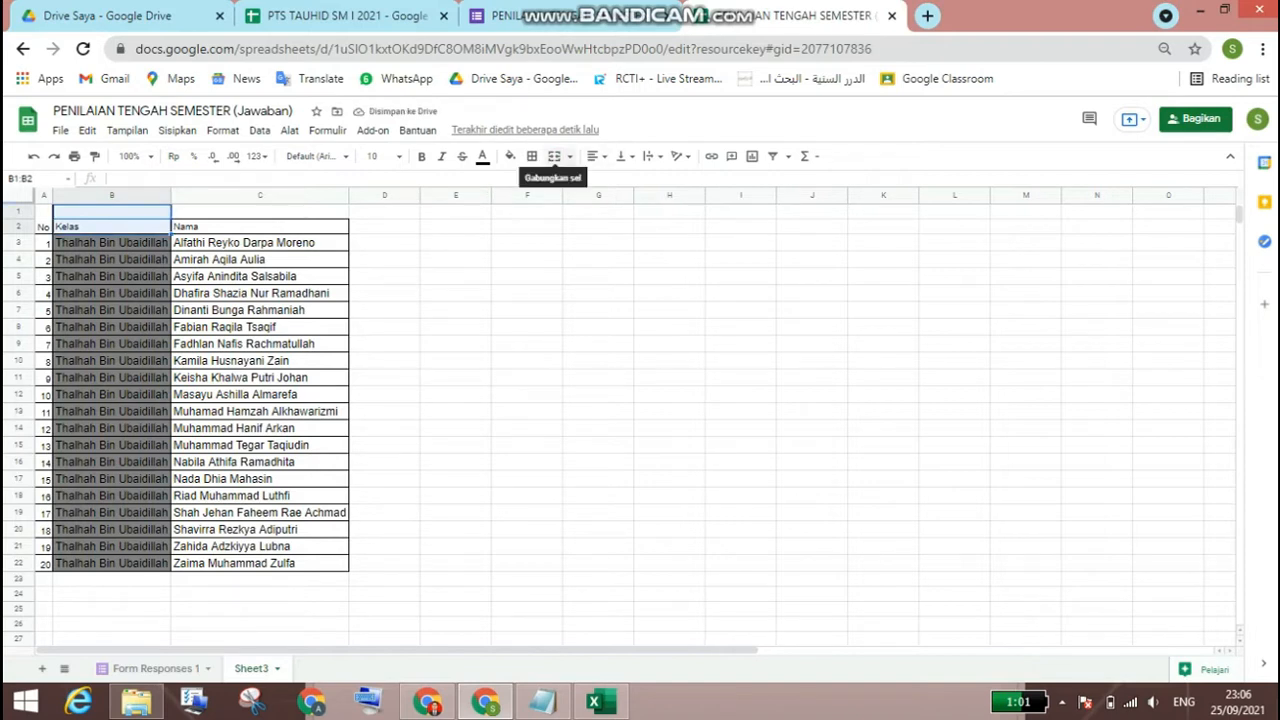
click(554, 156)
drag(260, 212, 260, 227)
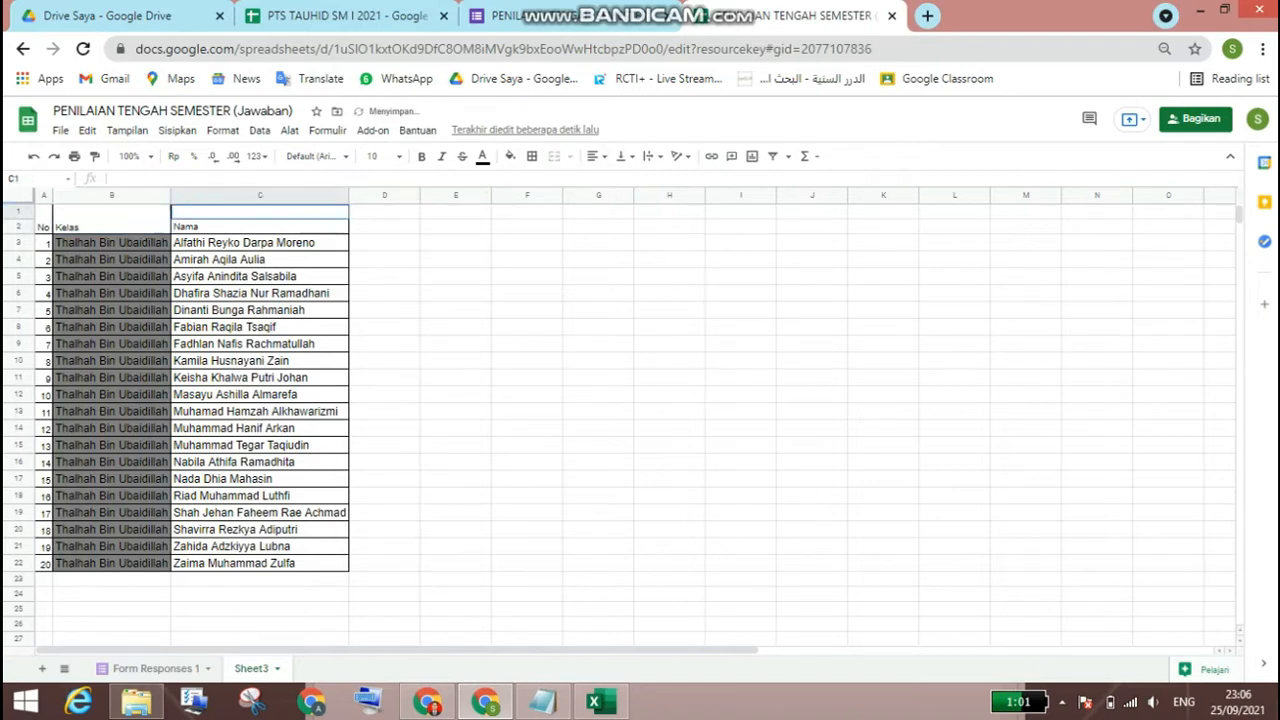
click(554, 156)
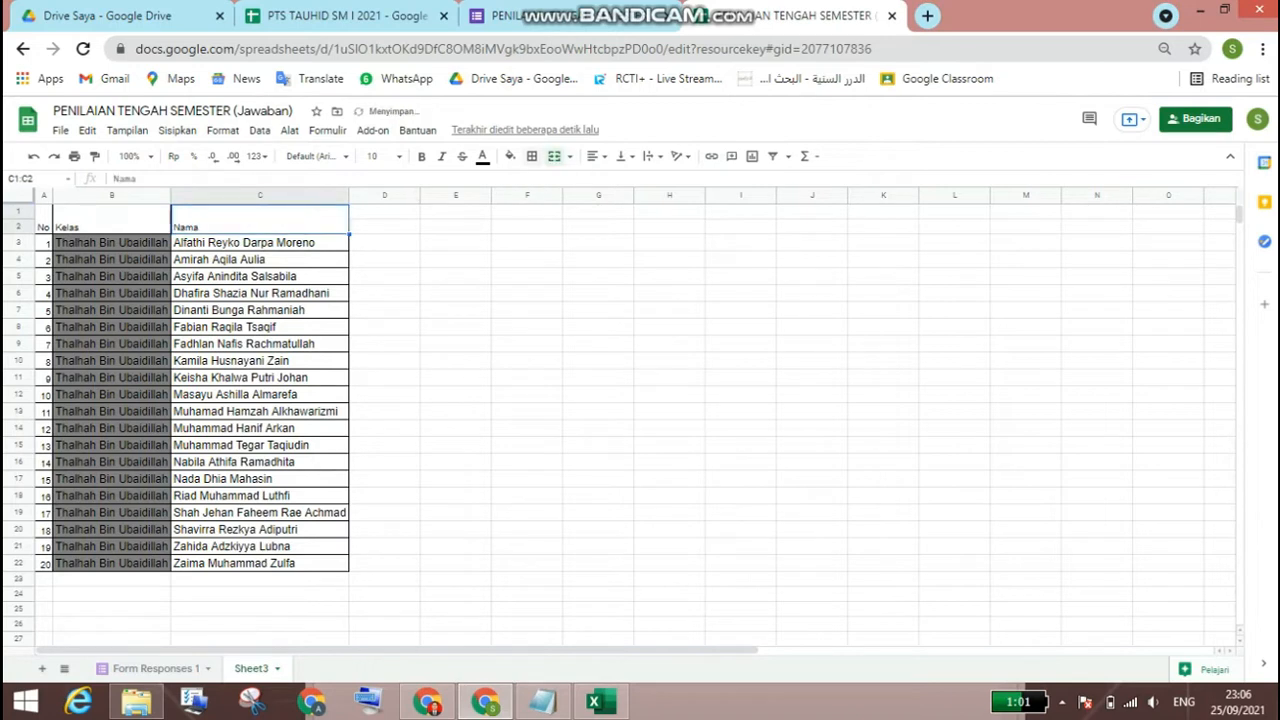
Step: Align the merged headers No, Kelas and Nama in A1:C2 vertically to the middle
drag(44, 219, 260, 219)
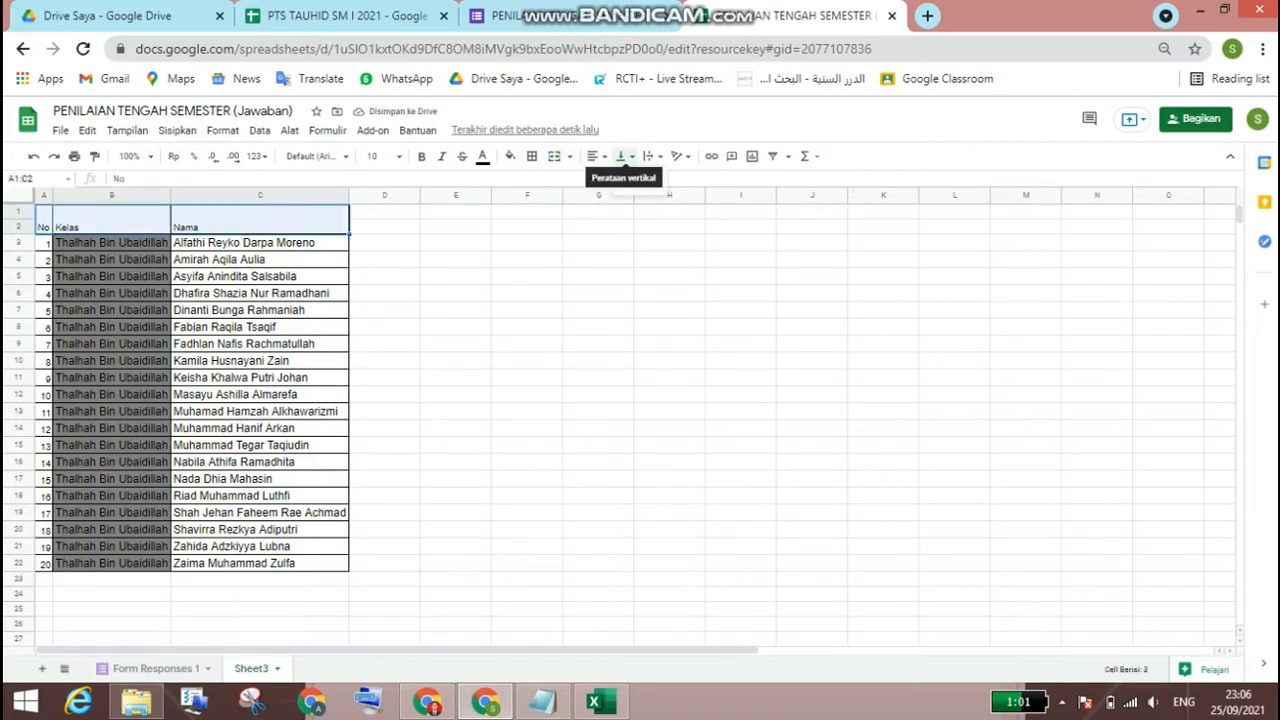
click(622, 156)
click(639, 180)
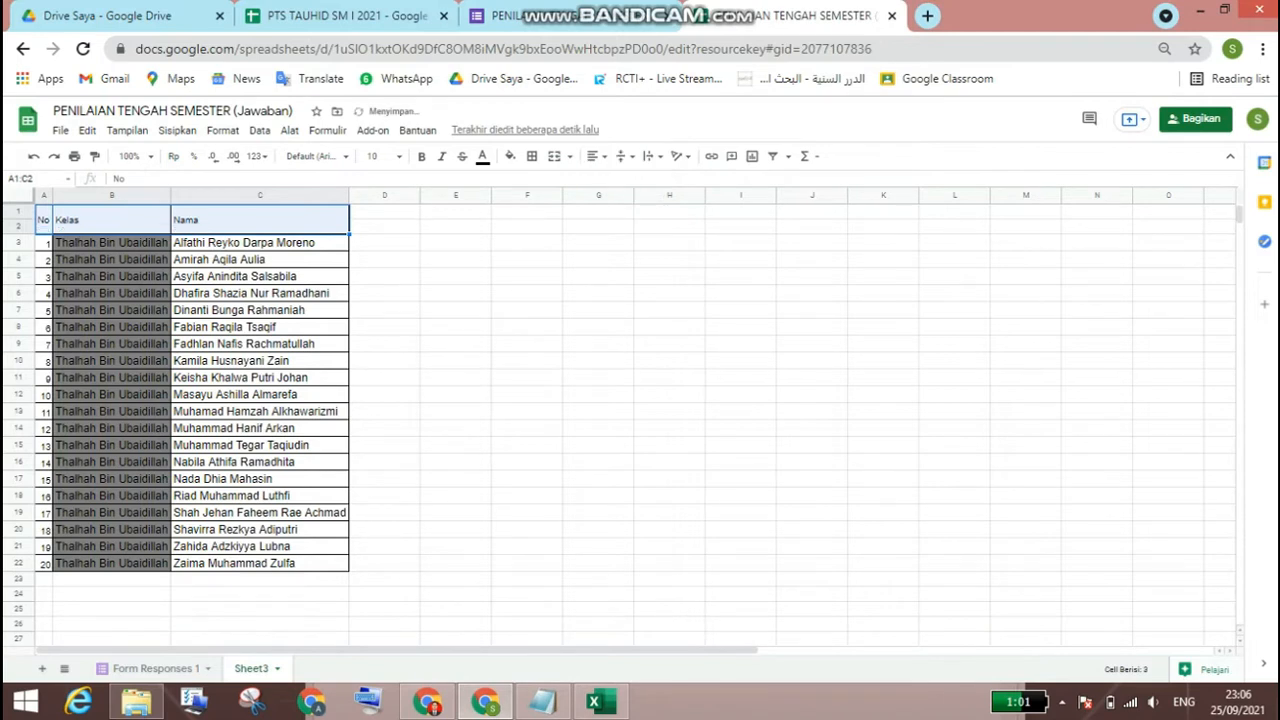
click(456, 277)
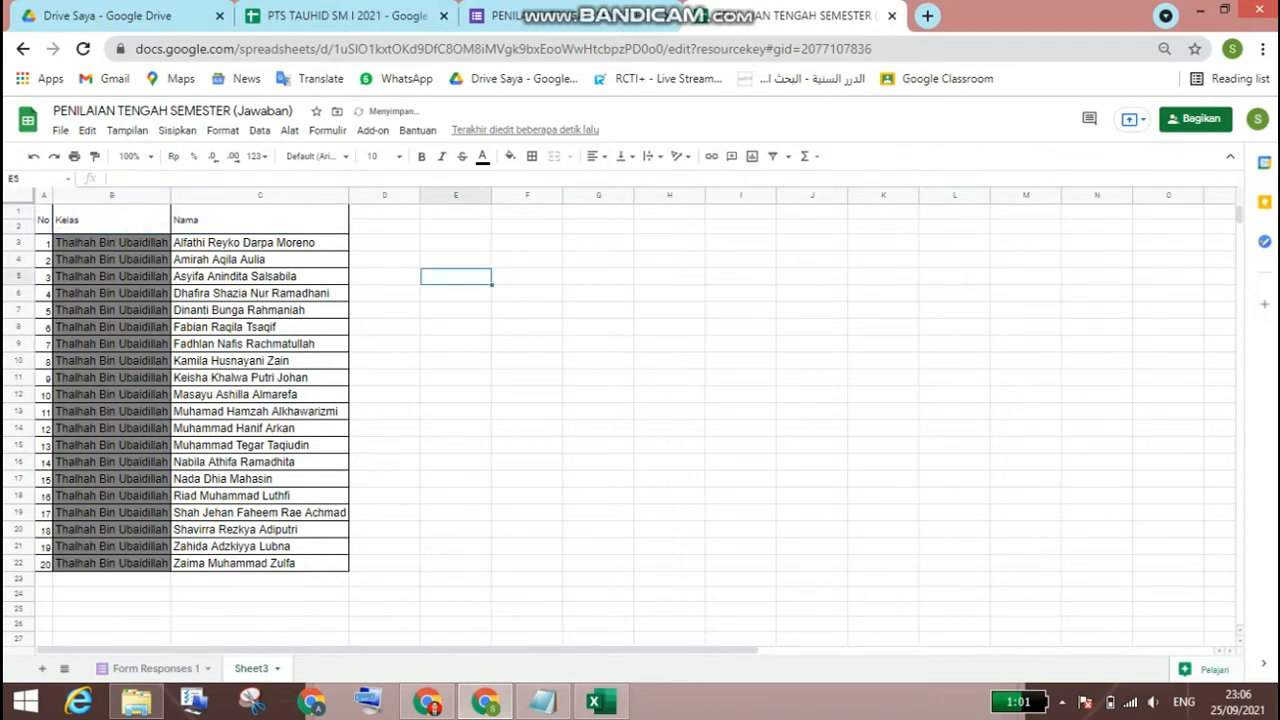
Step: Enter the column heading Skor in D2
click(385, 227)
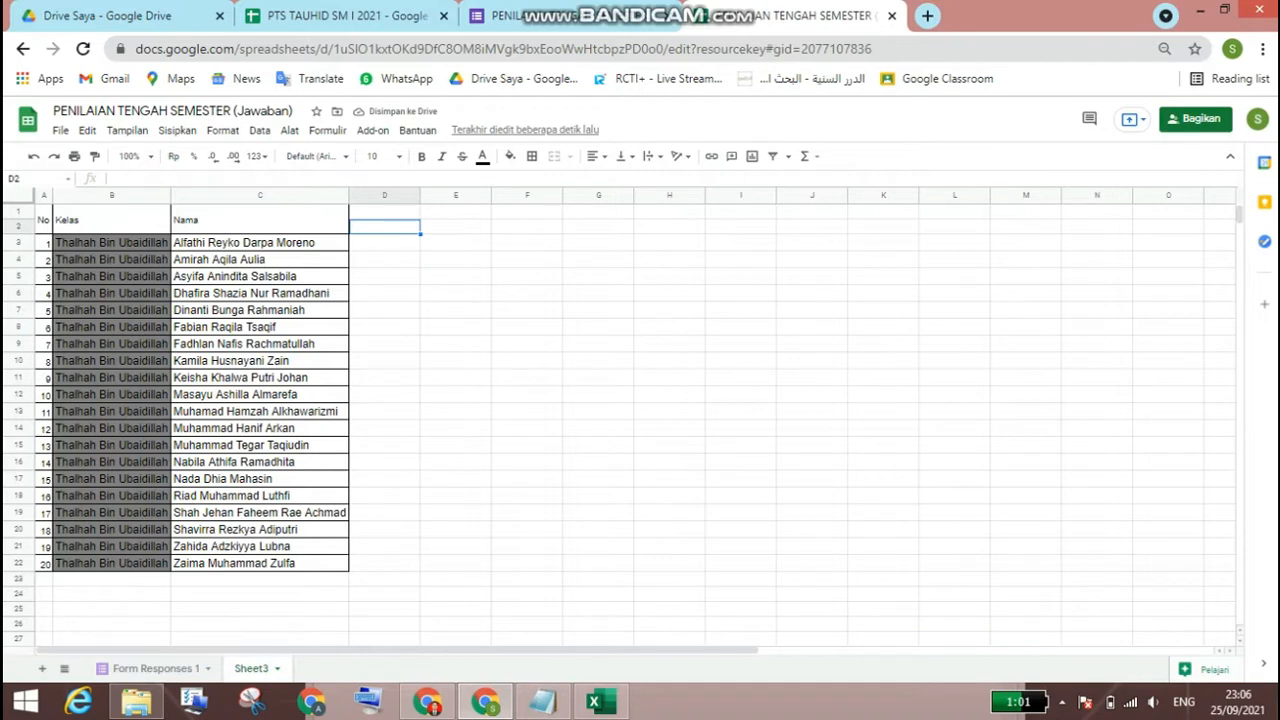
text(S)
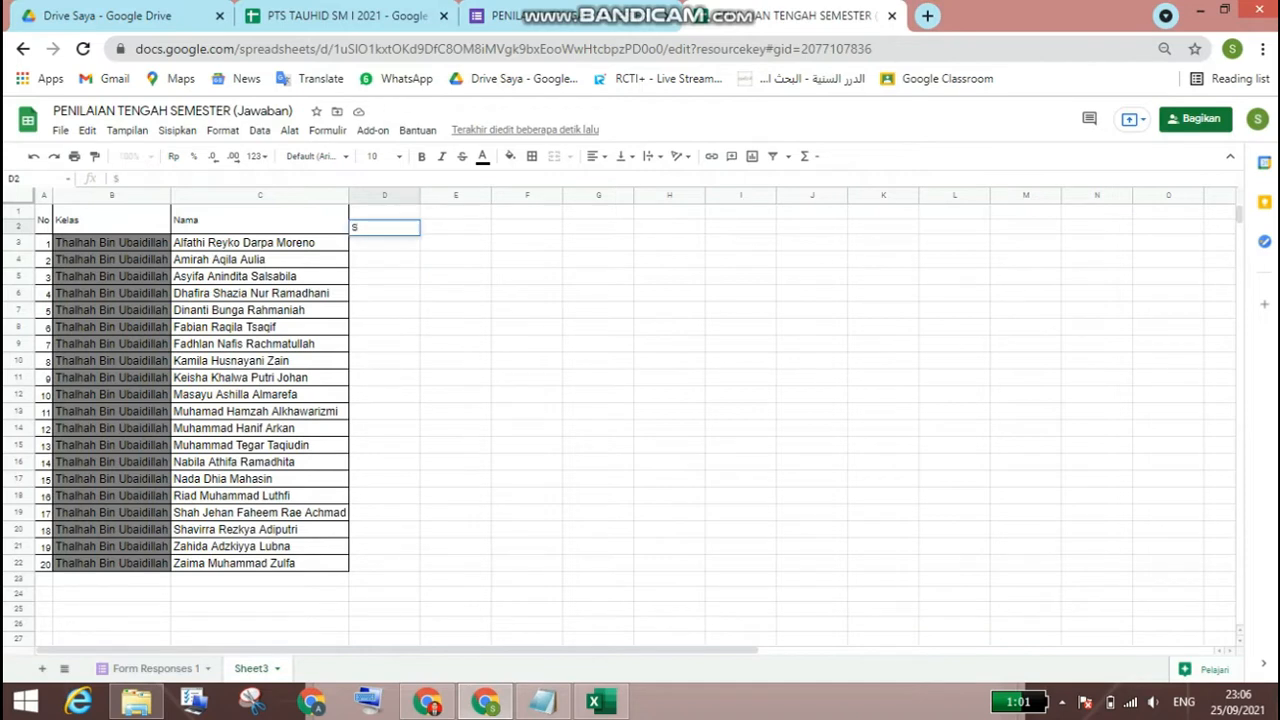
text(kor)
key(Return)
key(Up)
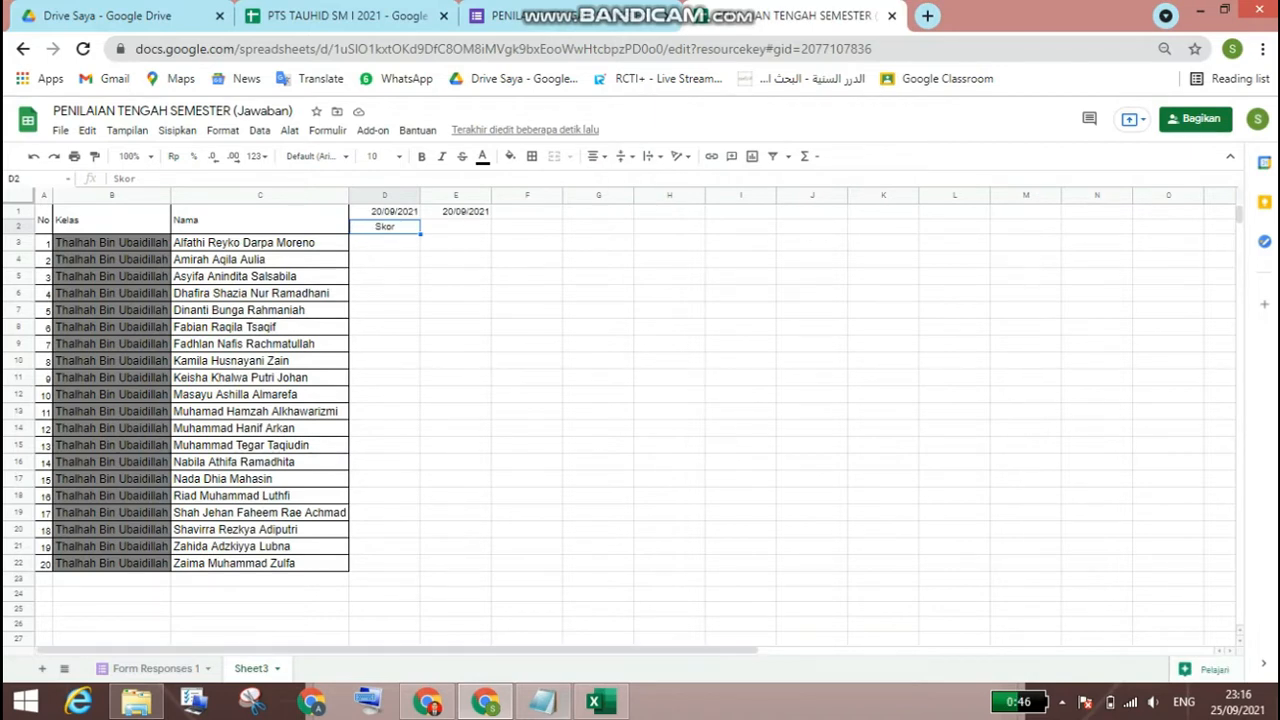
Step: Copy the IFERROR/VLOOKUP formula under "Memasukan nilai" from the Notepad notes into D3 of the recap sheet
click(542, 702)
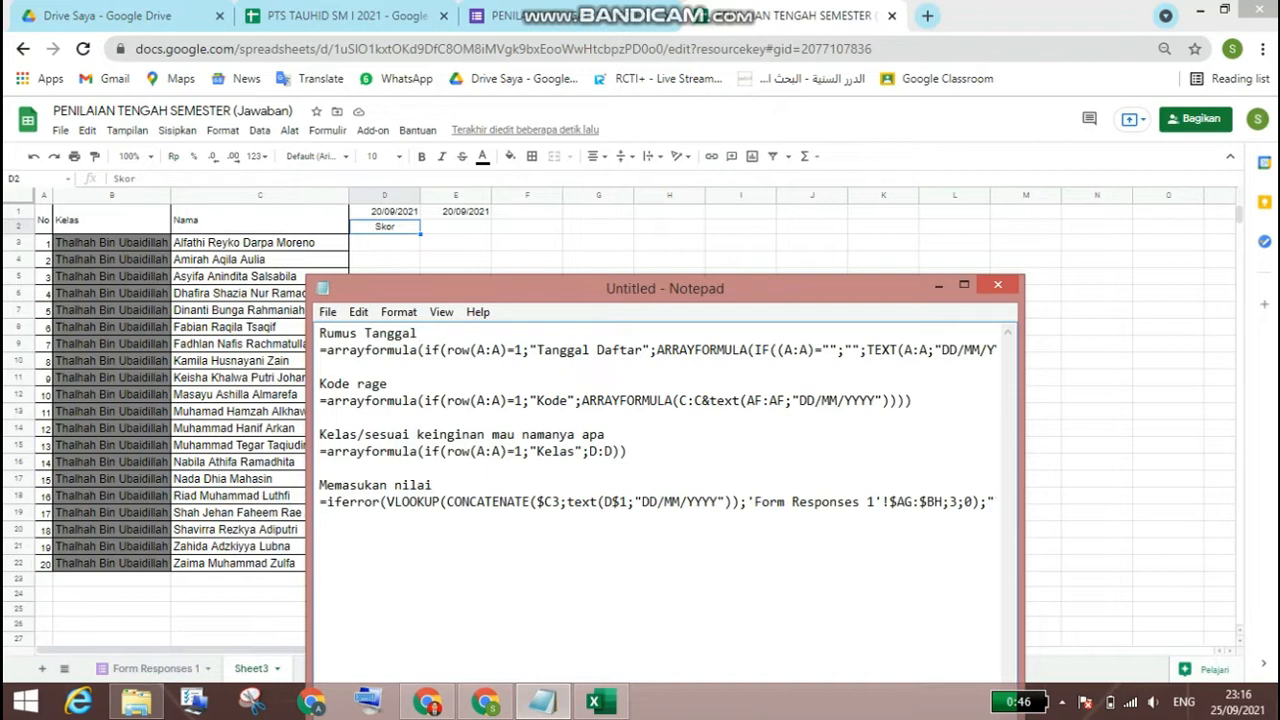
click(320, 502)
drag(320, 502, 1000, 502)
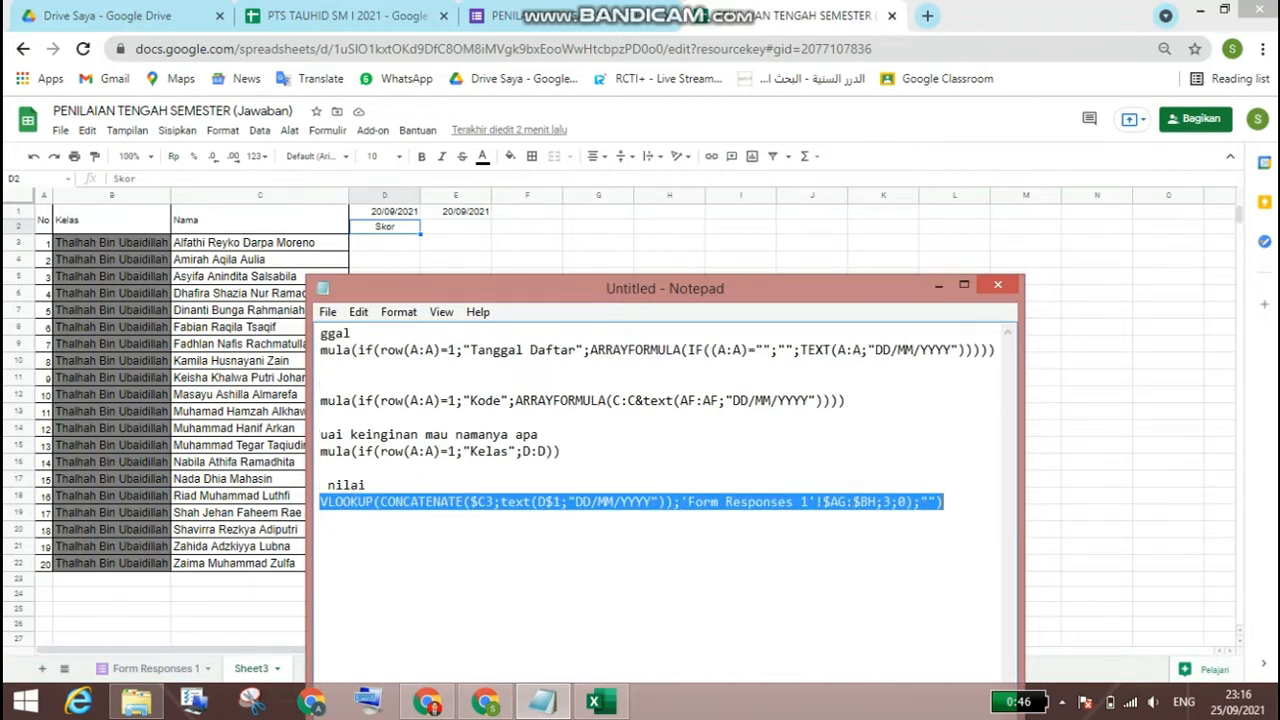
right_click(909, 503)
click(955, 308)
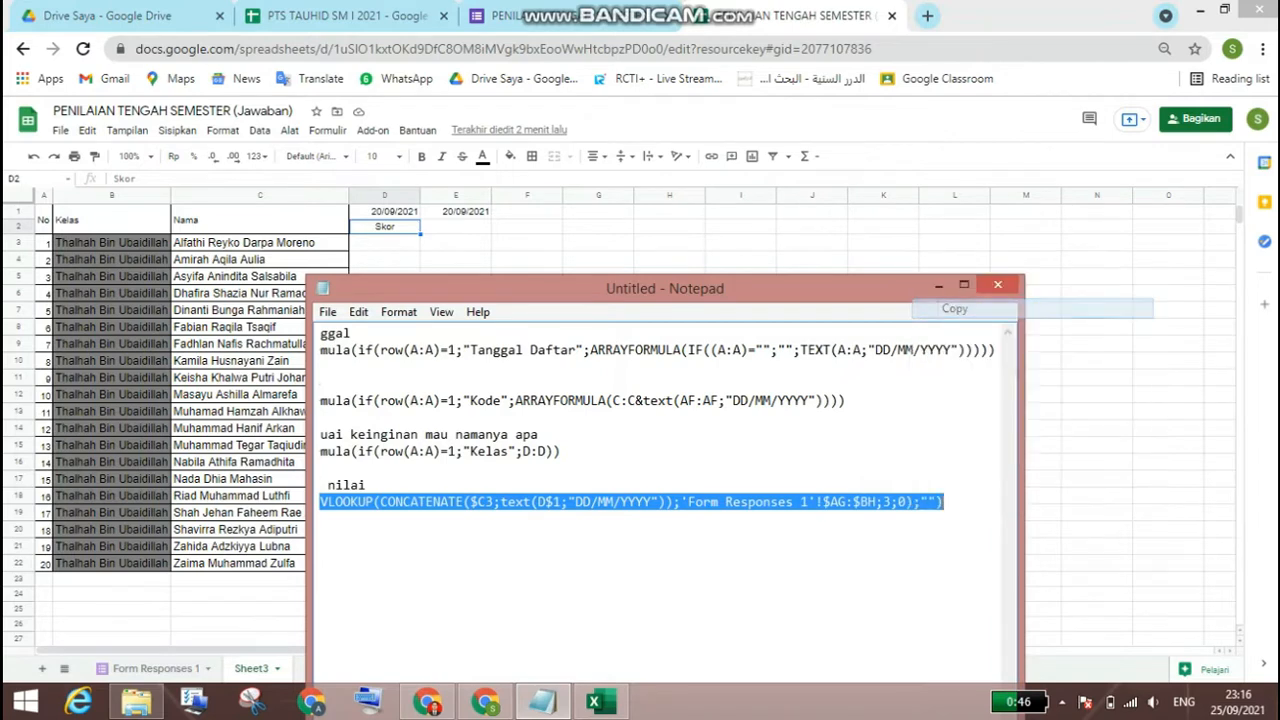
click(938, 285)
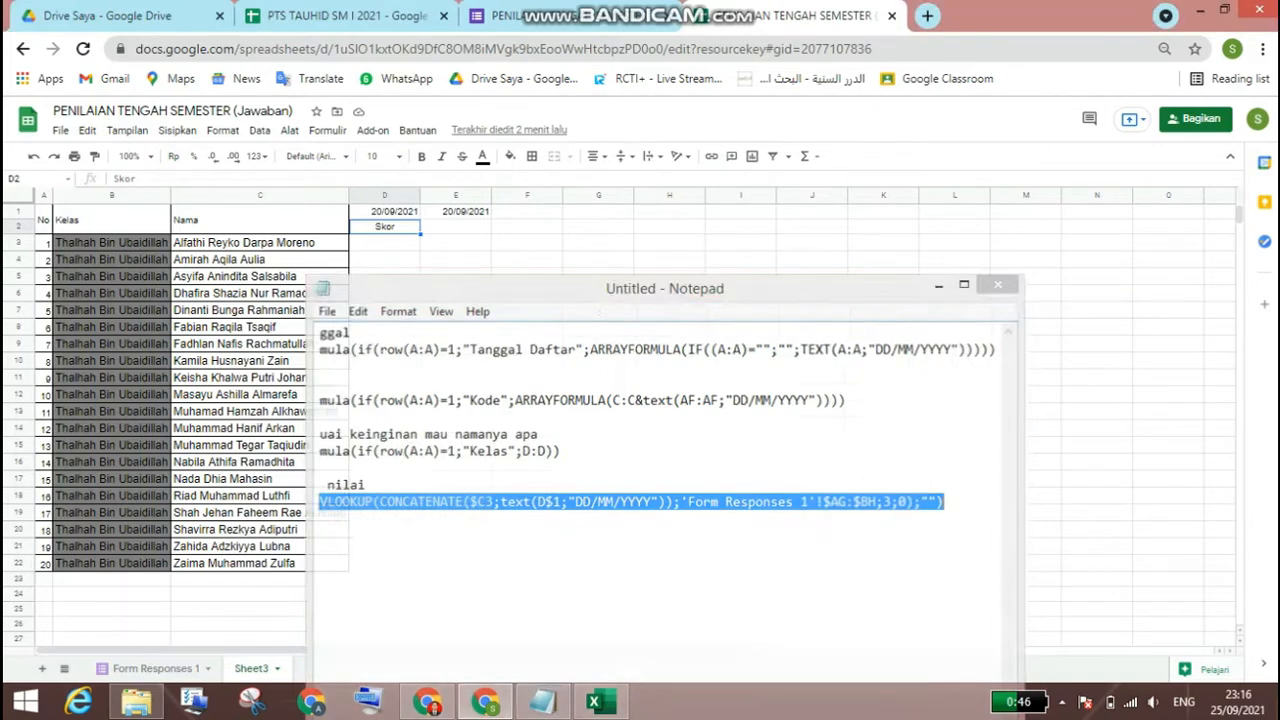
click(384, 242)
right_click(398, 242)
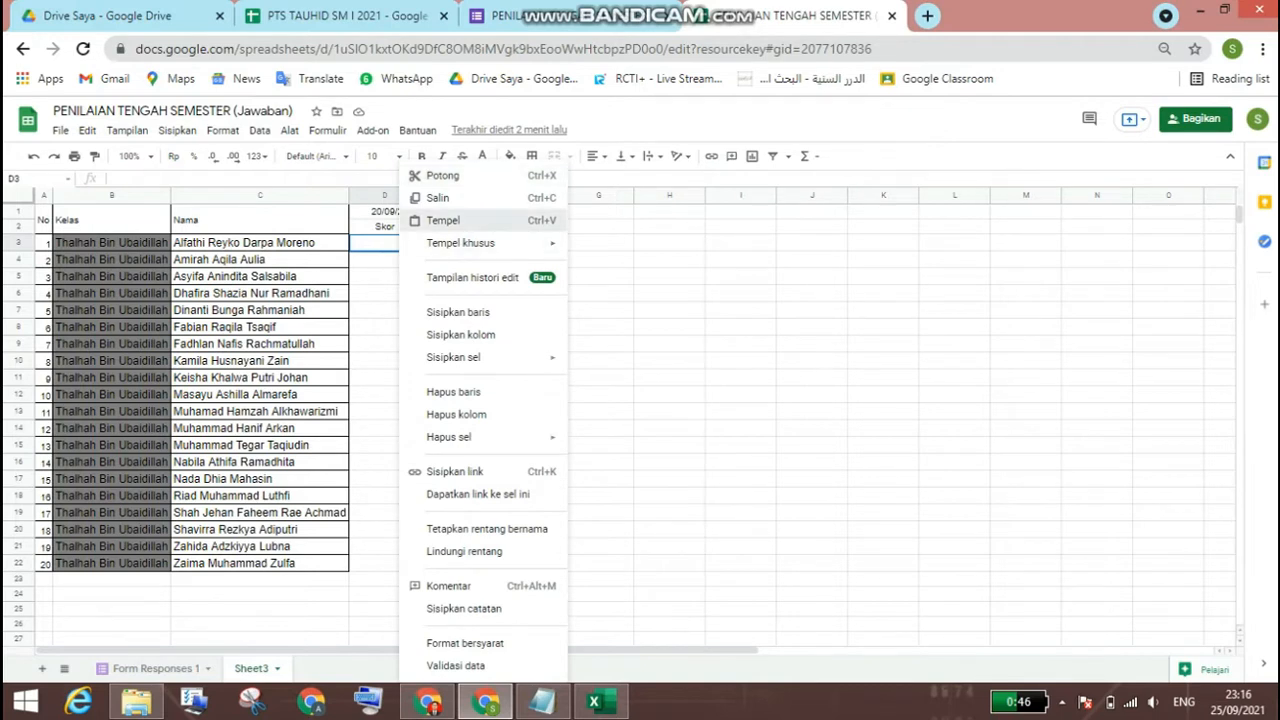
click(443, 220)
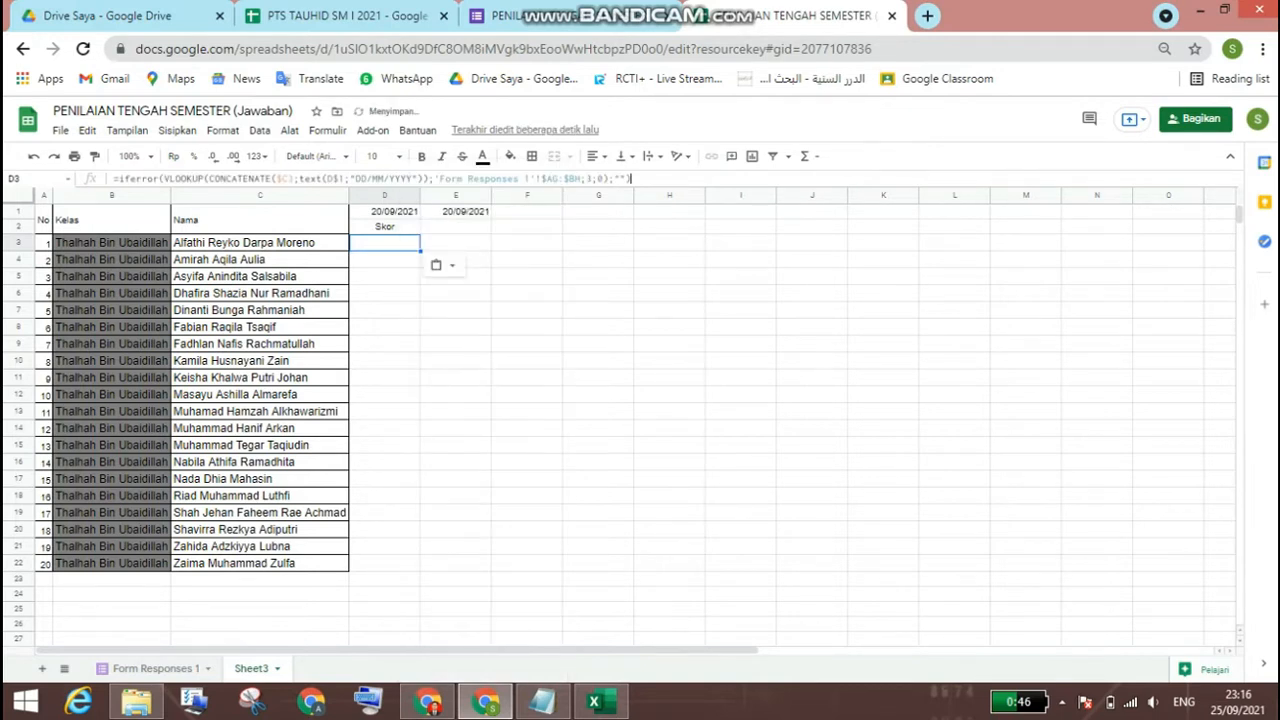
Step: Replace the VLOOKUP range in D3's formula with 'Form Responses 1'!AH1:BI1, from the Kode column through the last answer column
click(632, 179)
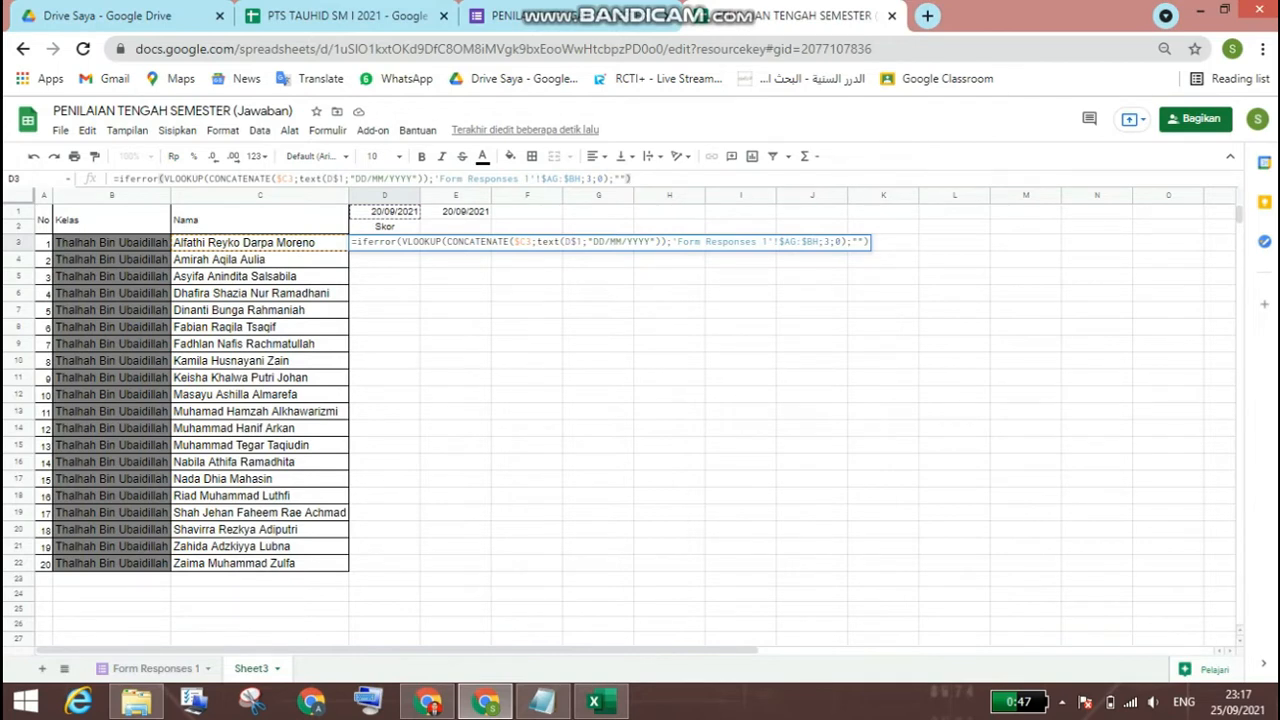
drag(581, 179, 467, 179)
drag(451, 179, 434, 179)
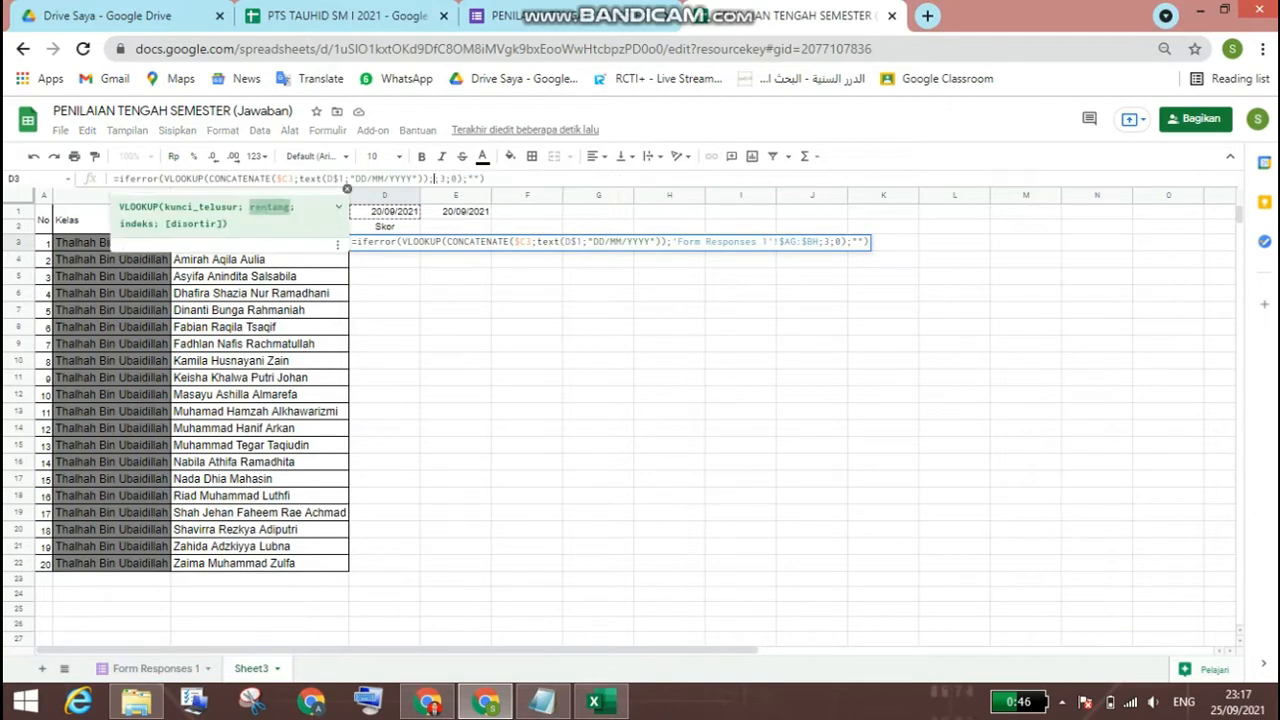
key(BackSpace)
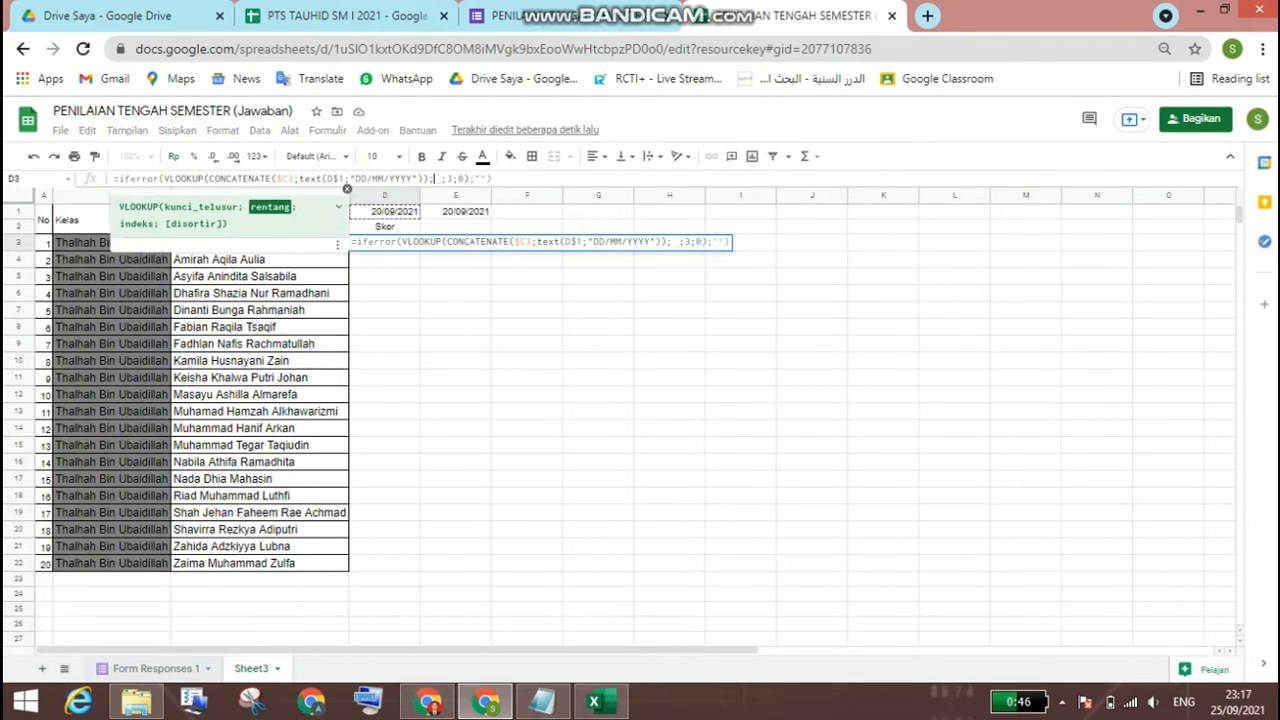
click(155, 668)
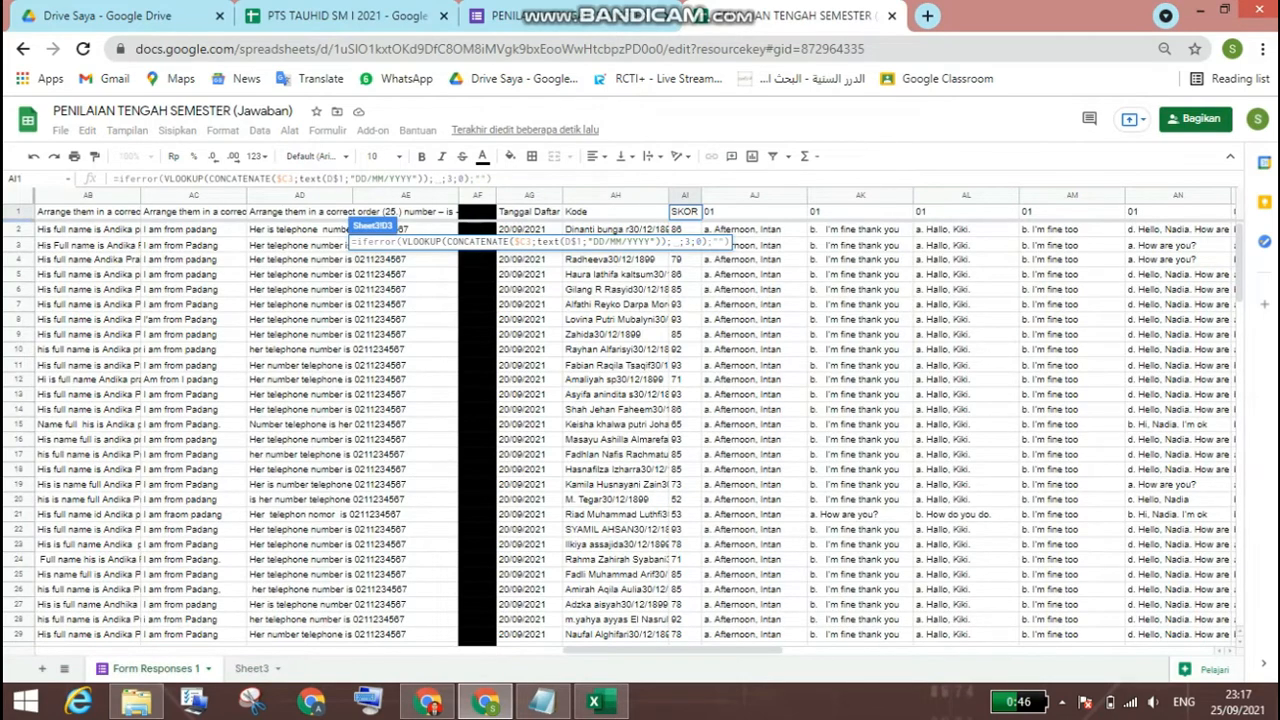
drag(615, 195, 1040, 195)
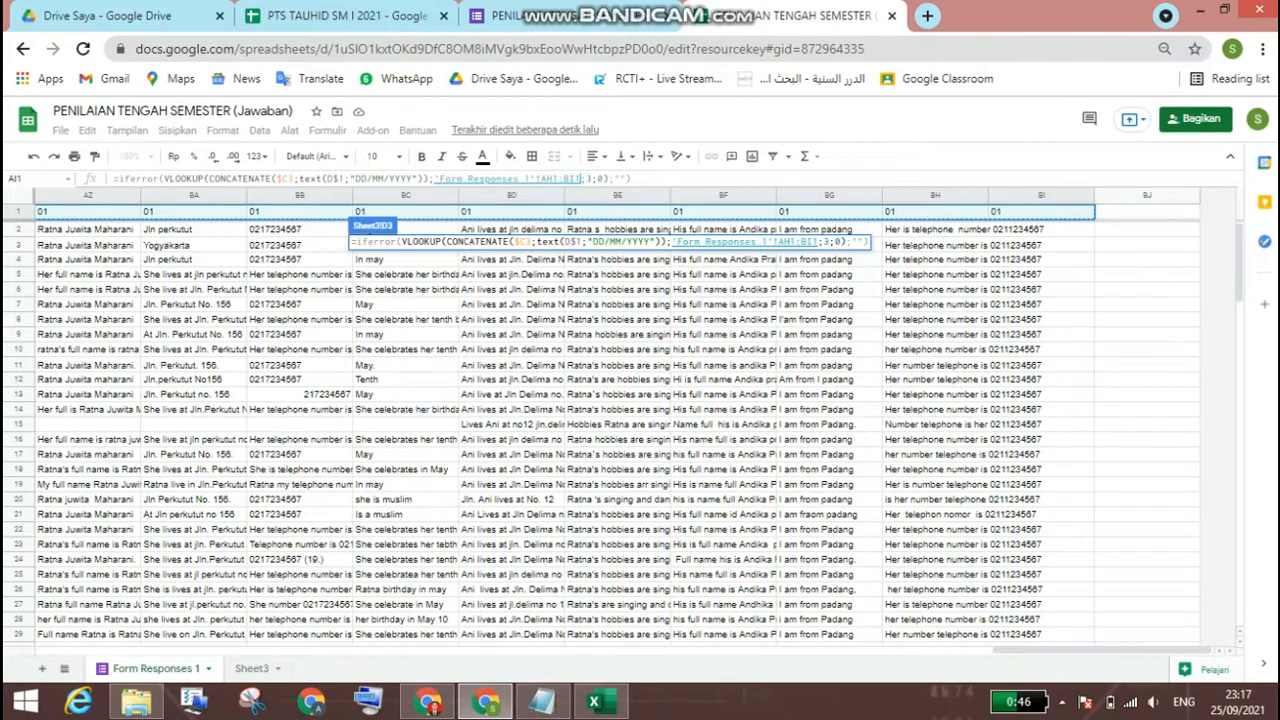
key(Return)
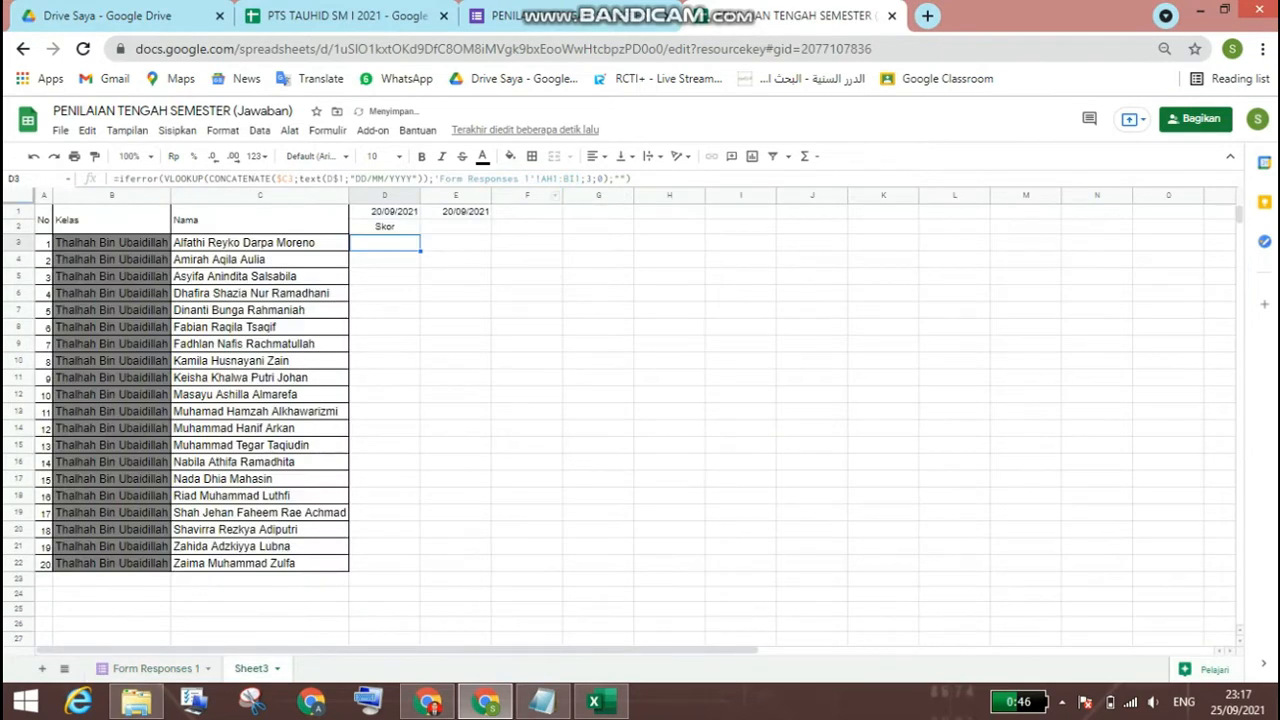
Step: Change the lookup range in D3's formula to the absolute whole-column reference $AH:$BI
click(553, 179)
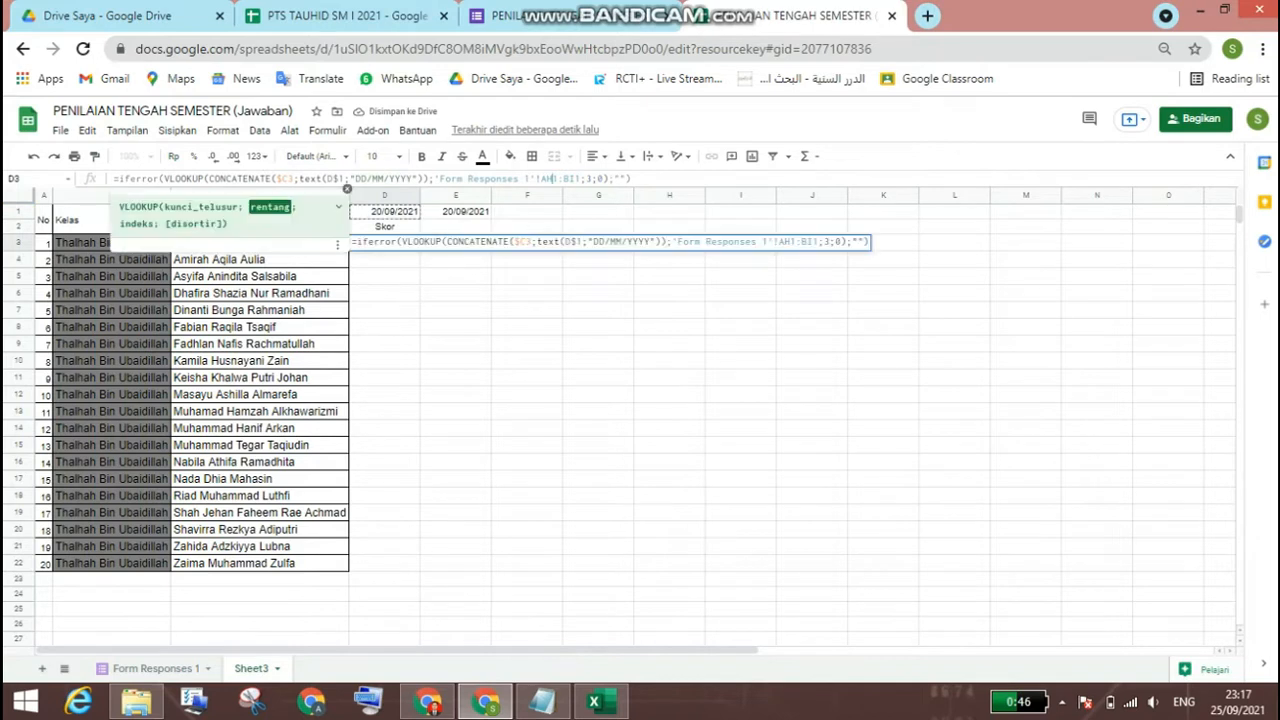
key(Delete)
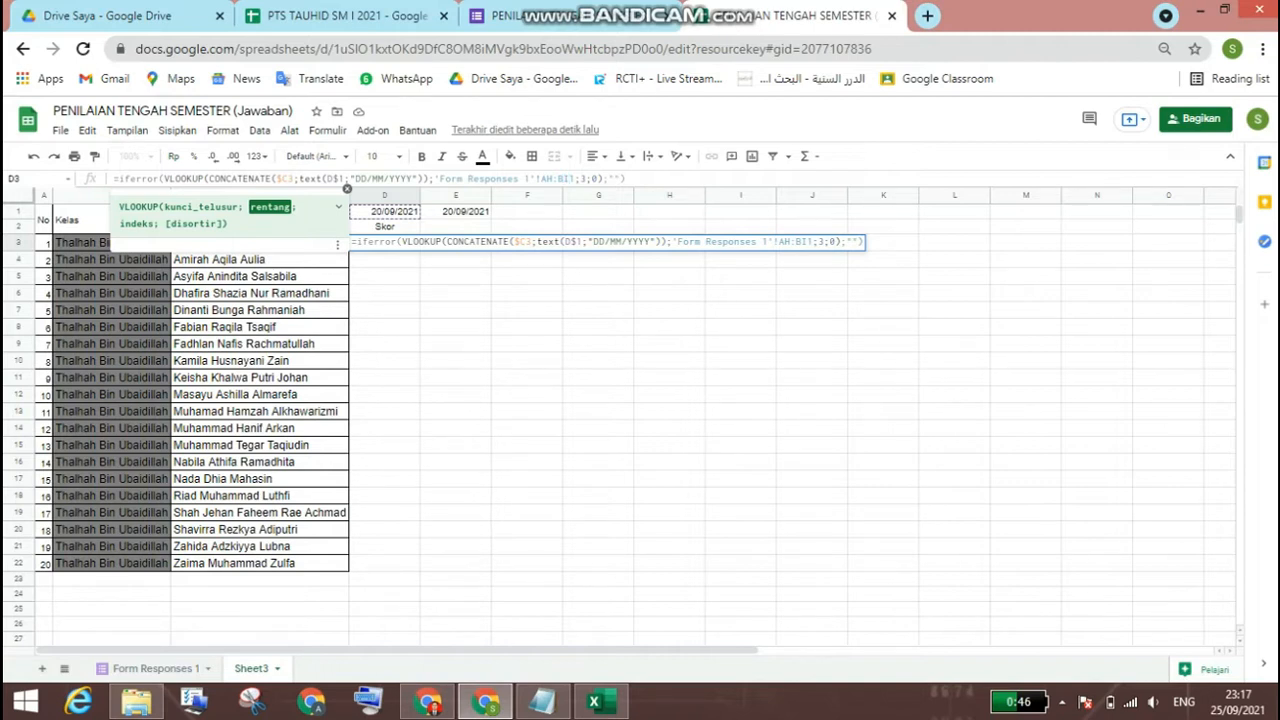
key(Delete)
key(F4)
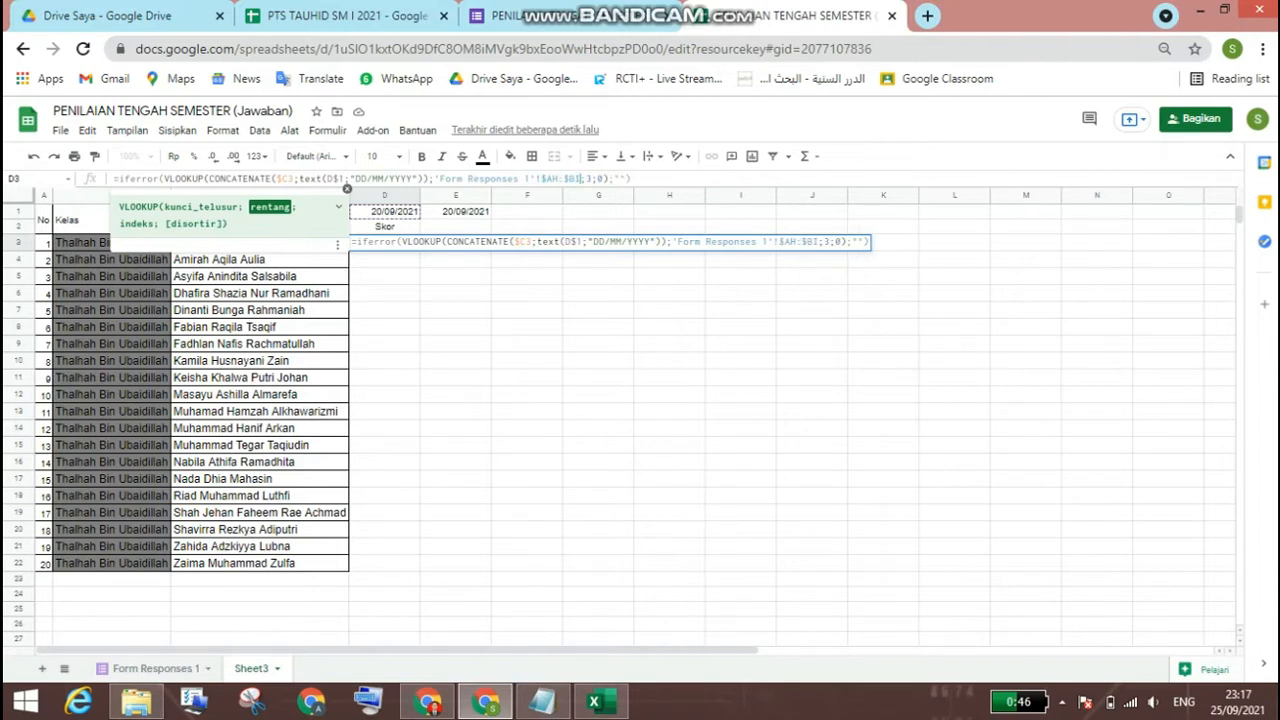
key(Return)
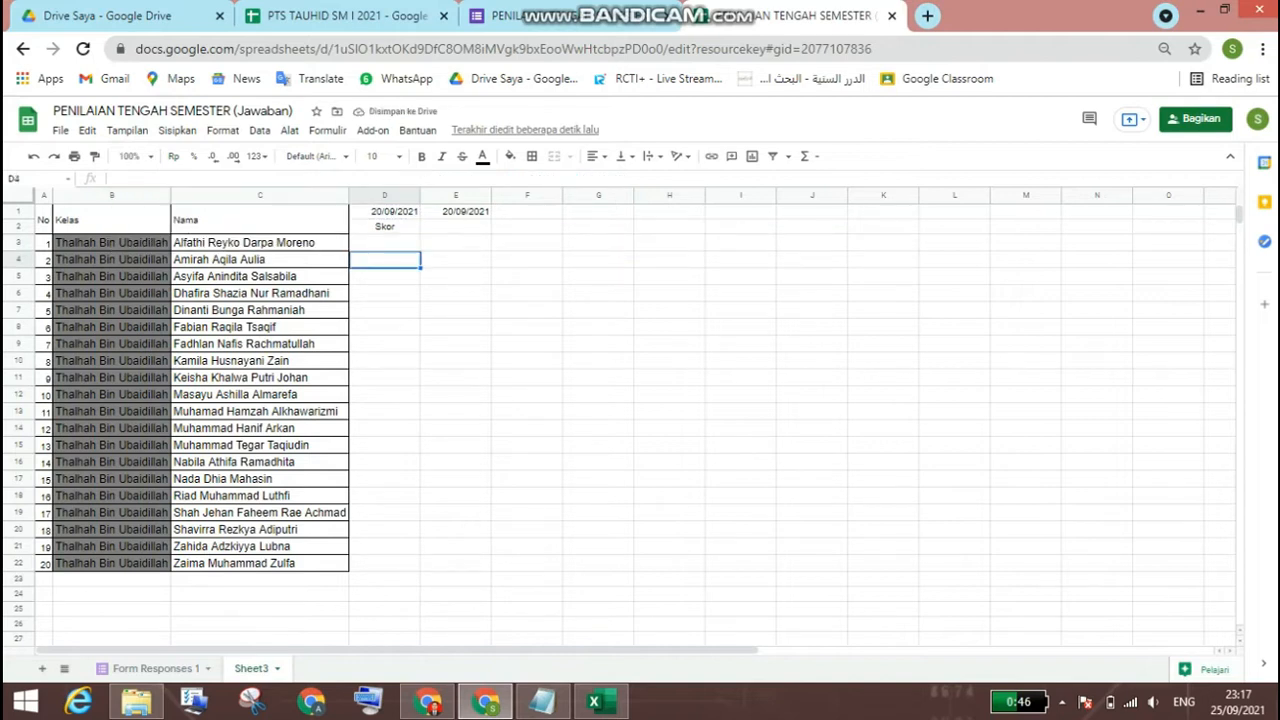
Step: Check the Kode and SKOR column positions in Form Responses 1 and set the VLOOKUP column index in D3's formula to 2
click(385, 243)
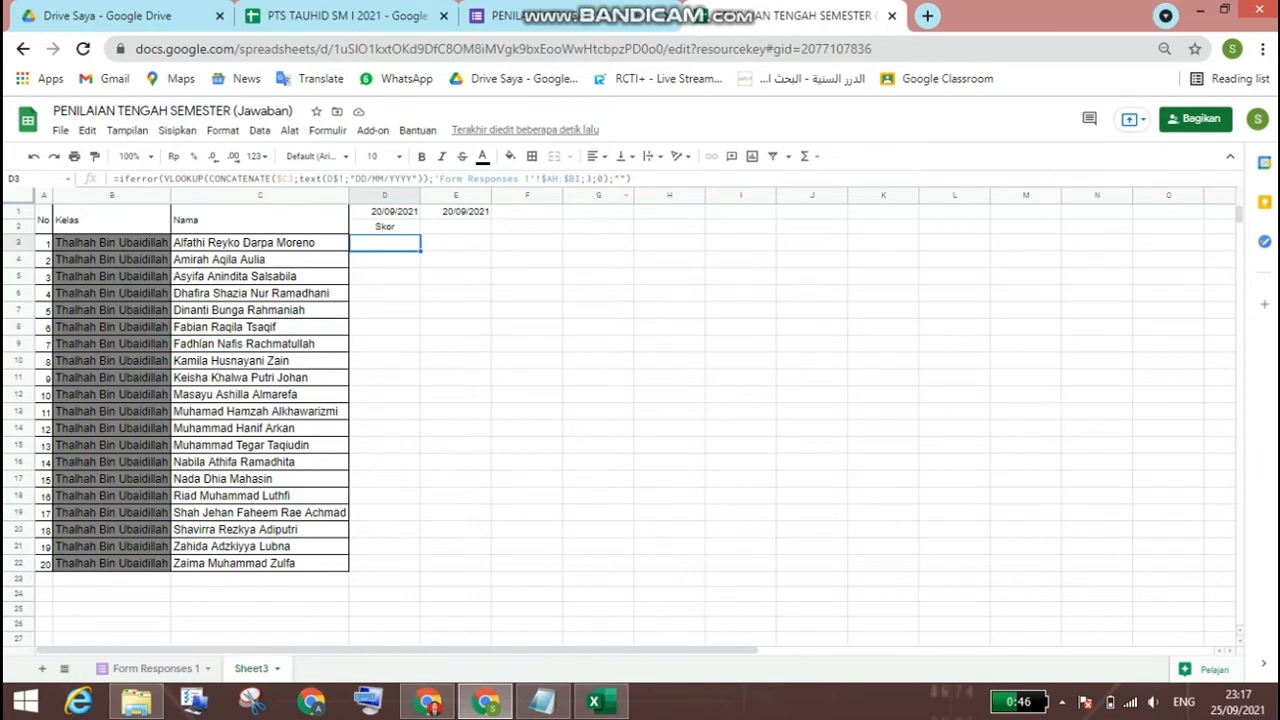
key(Return)
key(Return)
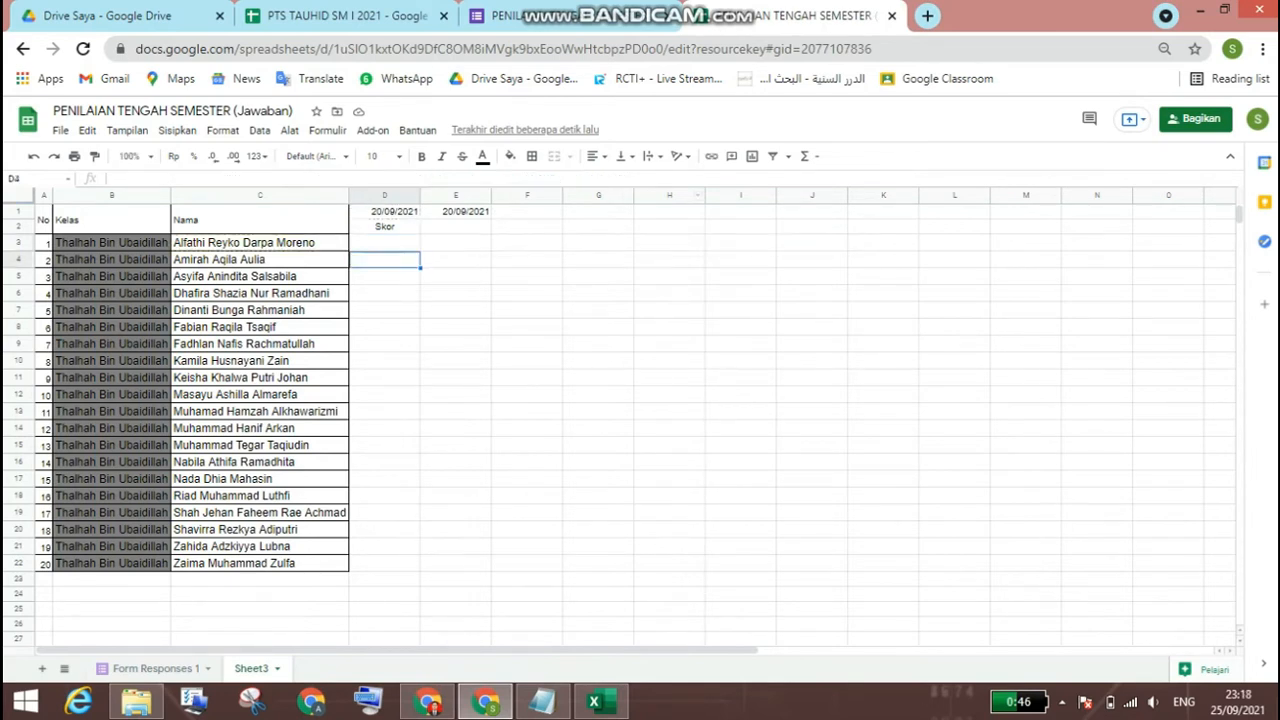
click(385, 243)
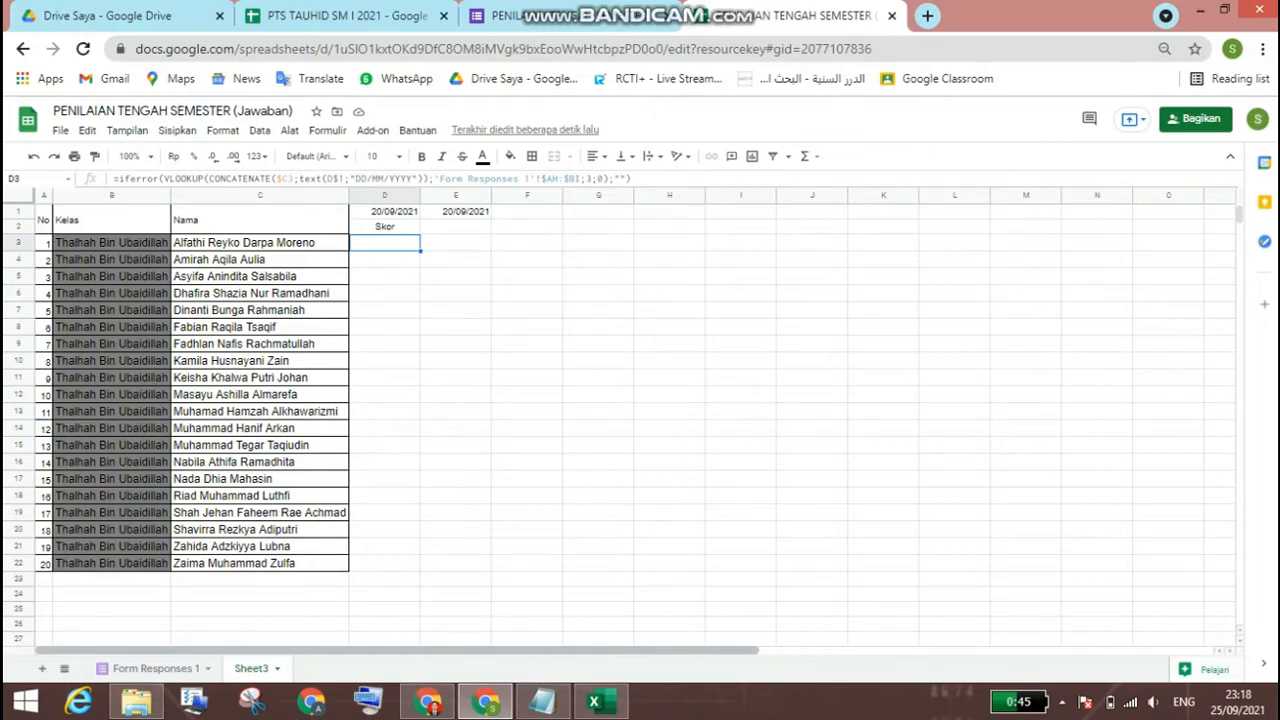
click(156, 668)
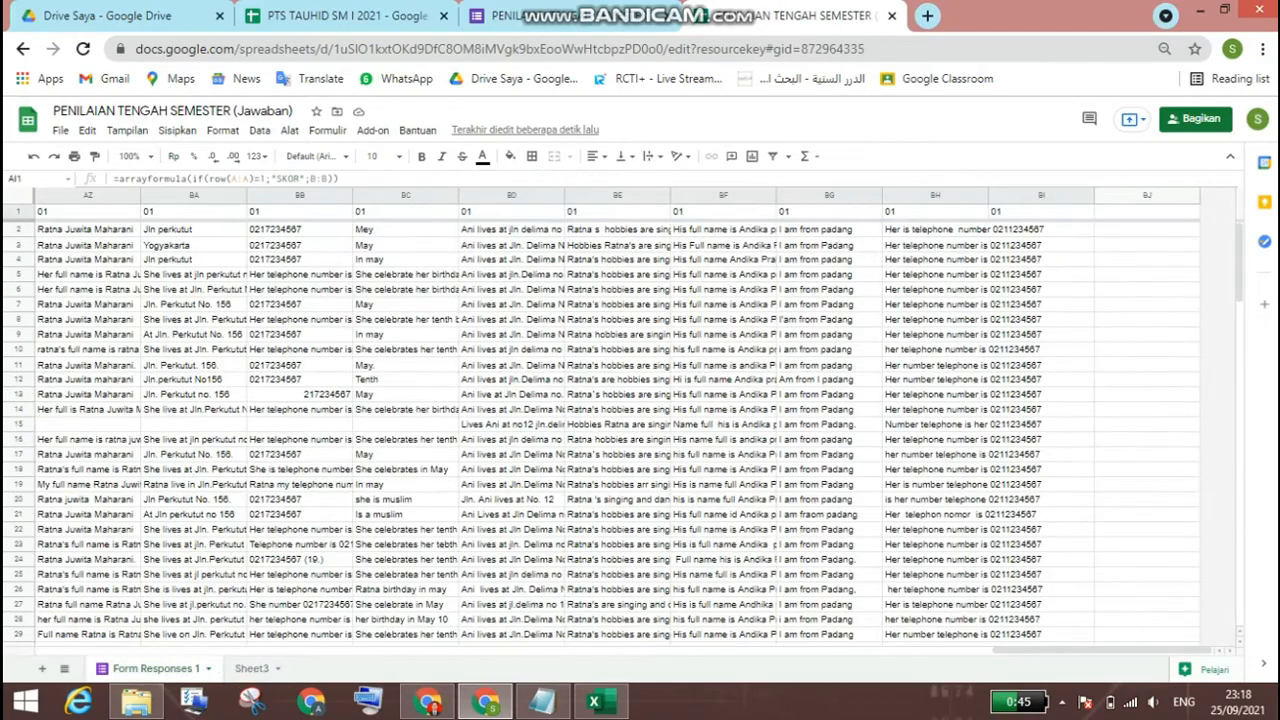
drag(1102, 650, 708, 650)
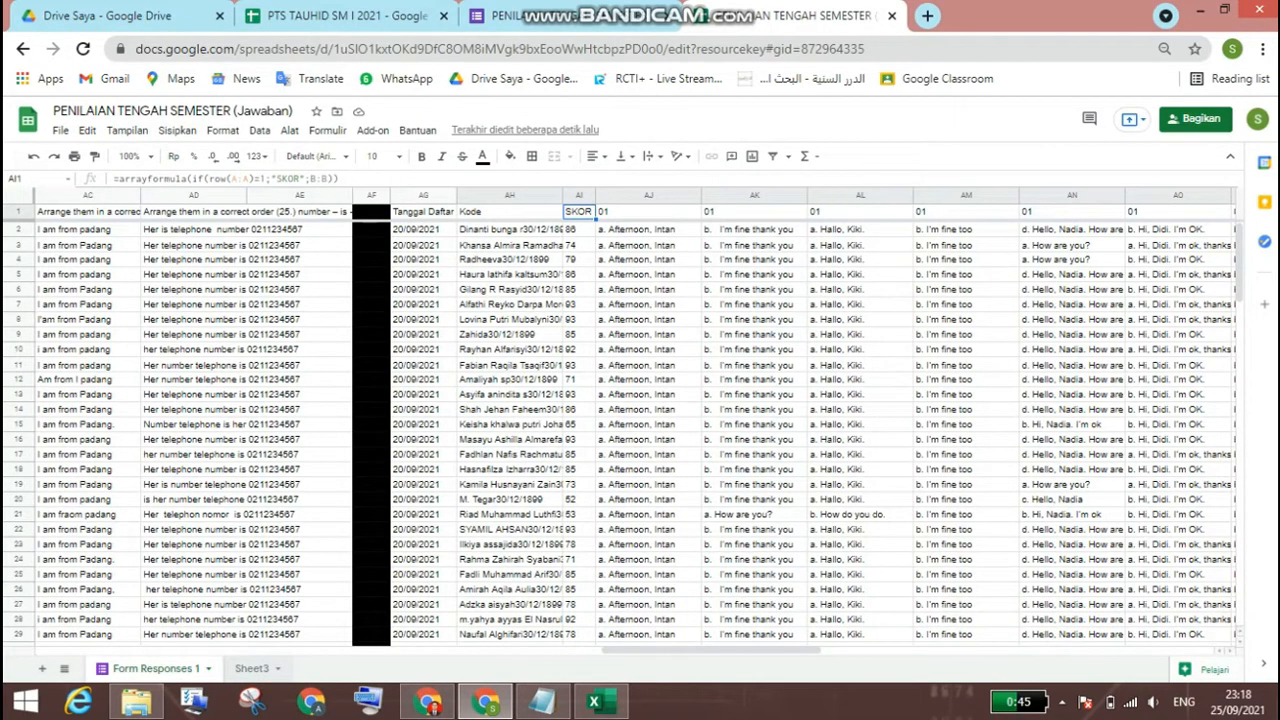
click(252, 669)
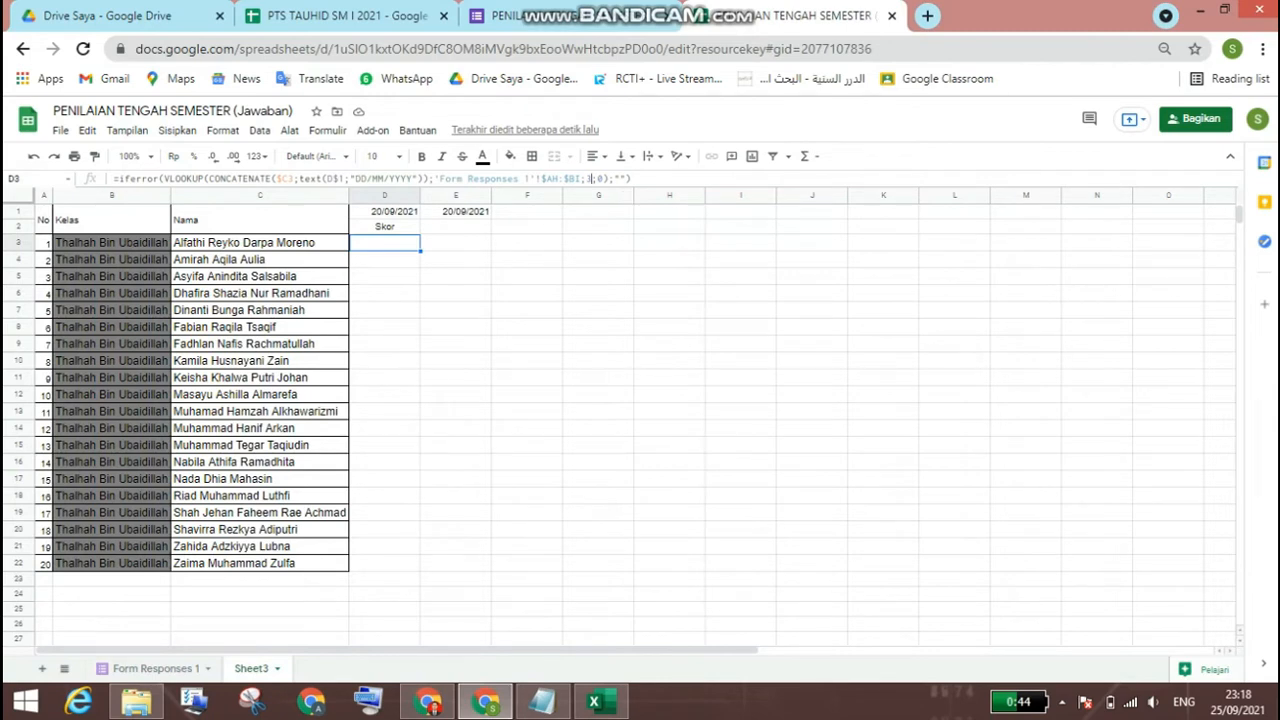
key(Return)
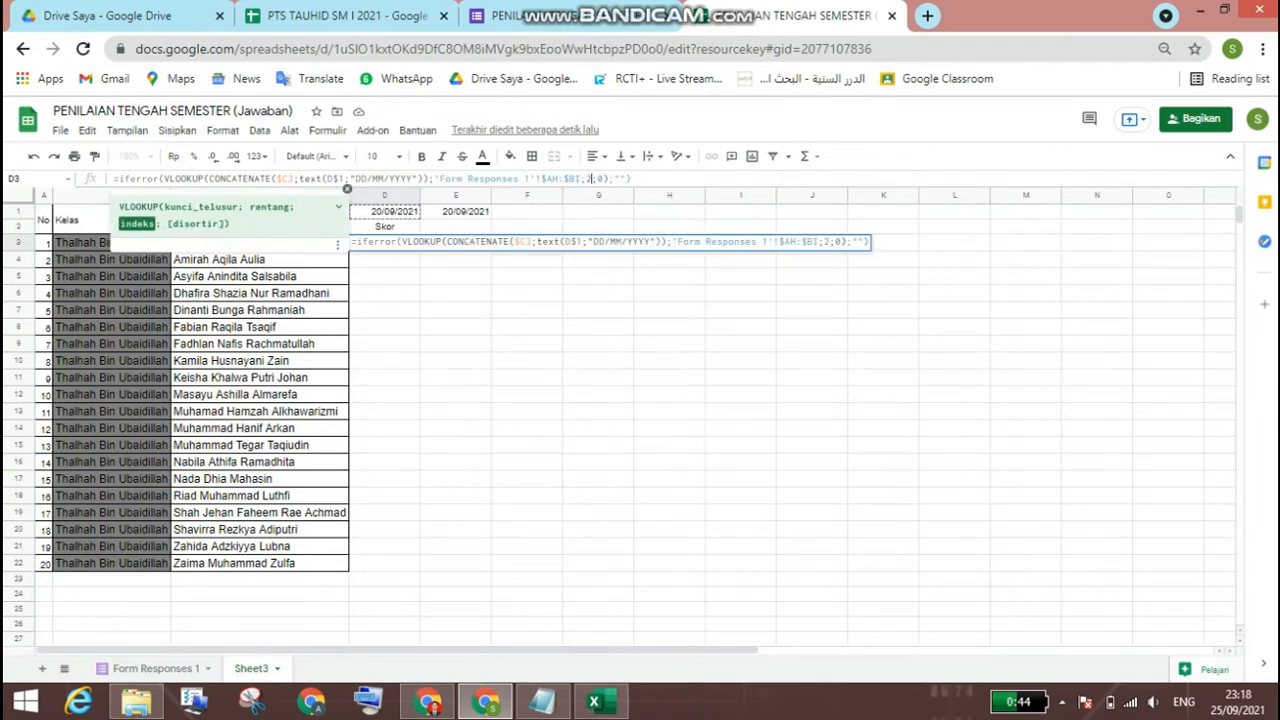
key(Return)
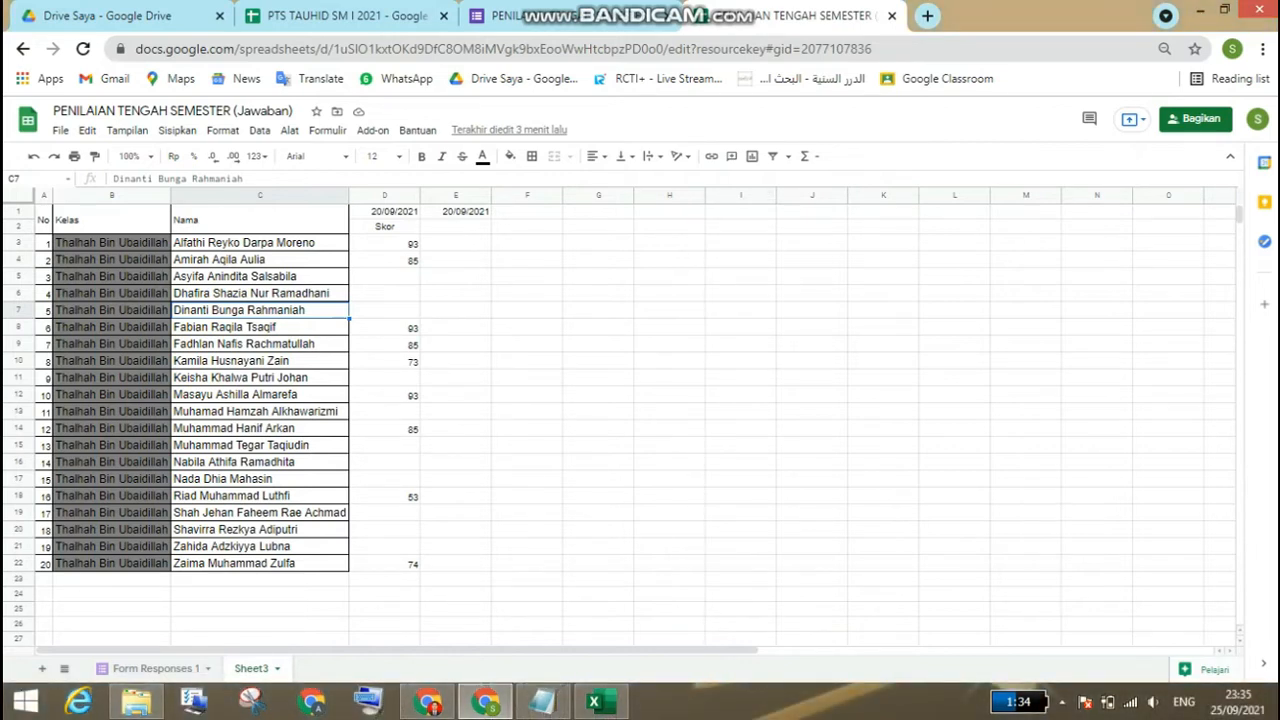
Step: Enter the question-number headings 1 in E2 and 2 in F2 of the recap sheet
click(456, 243)
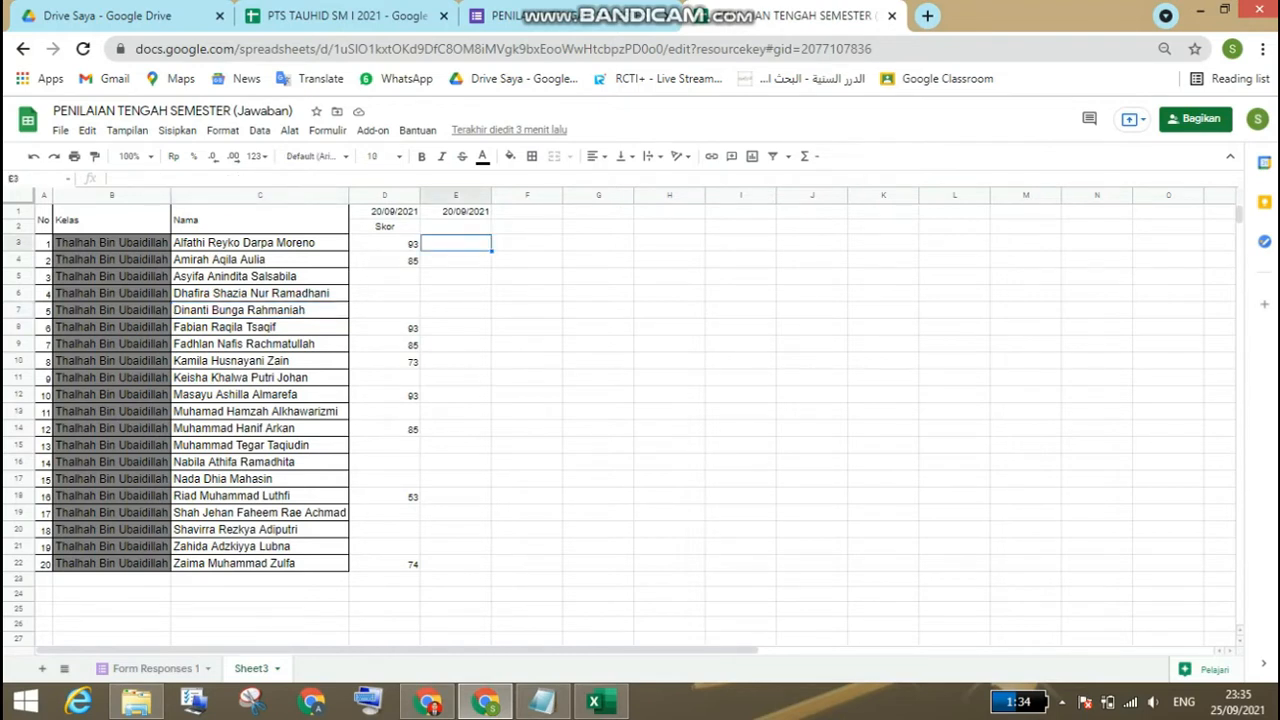
click(456, 227)
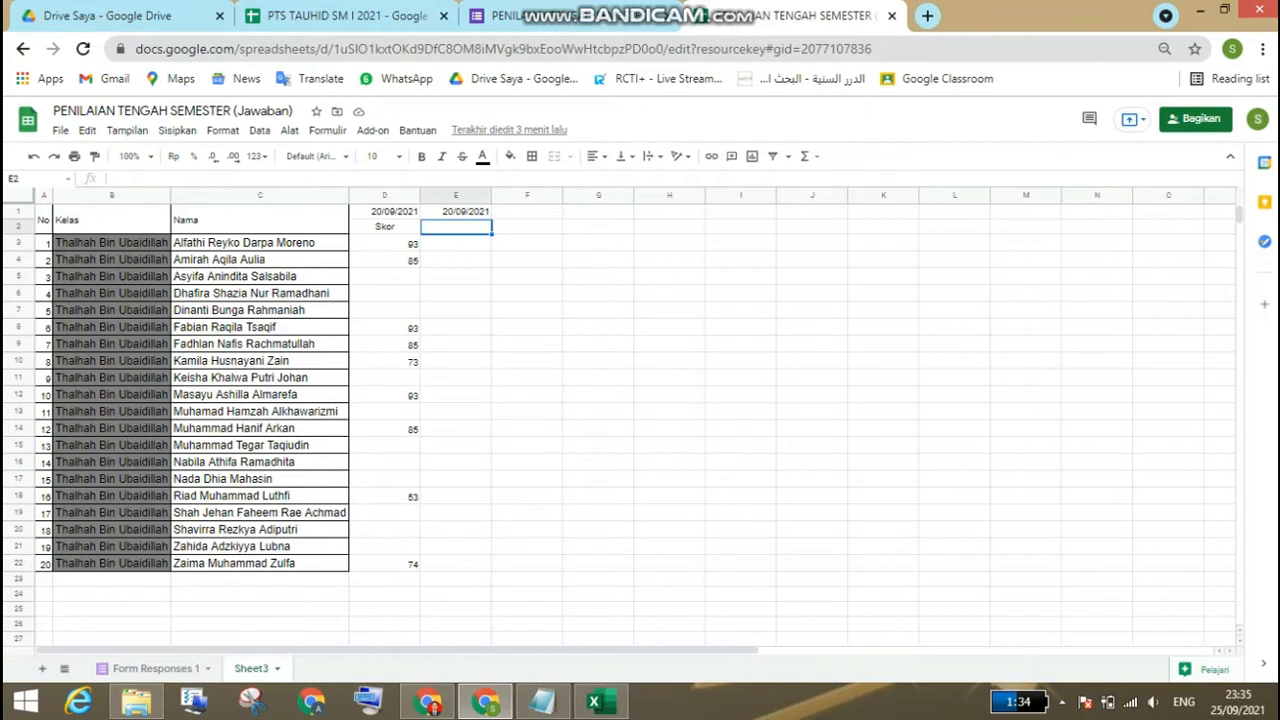
text(1)
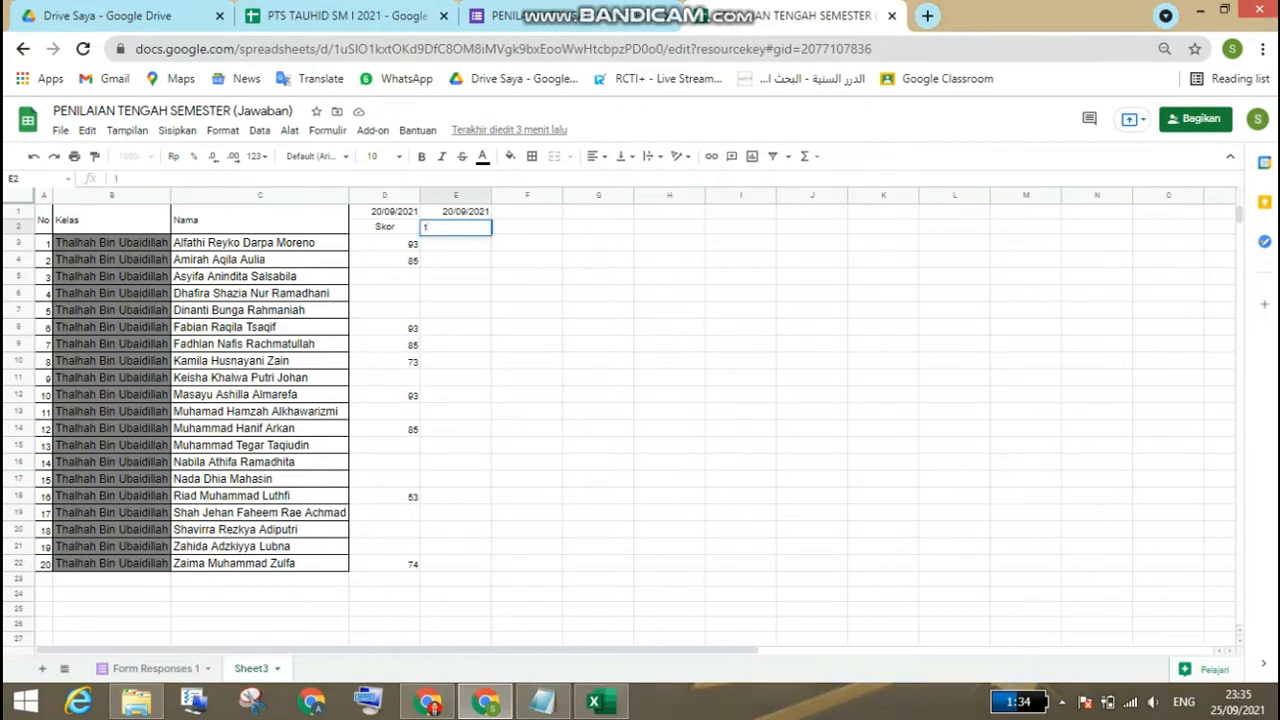
key(Tab)
text(2)
key(Tab)
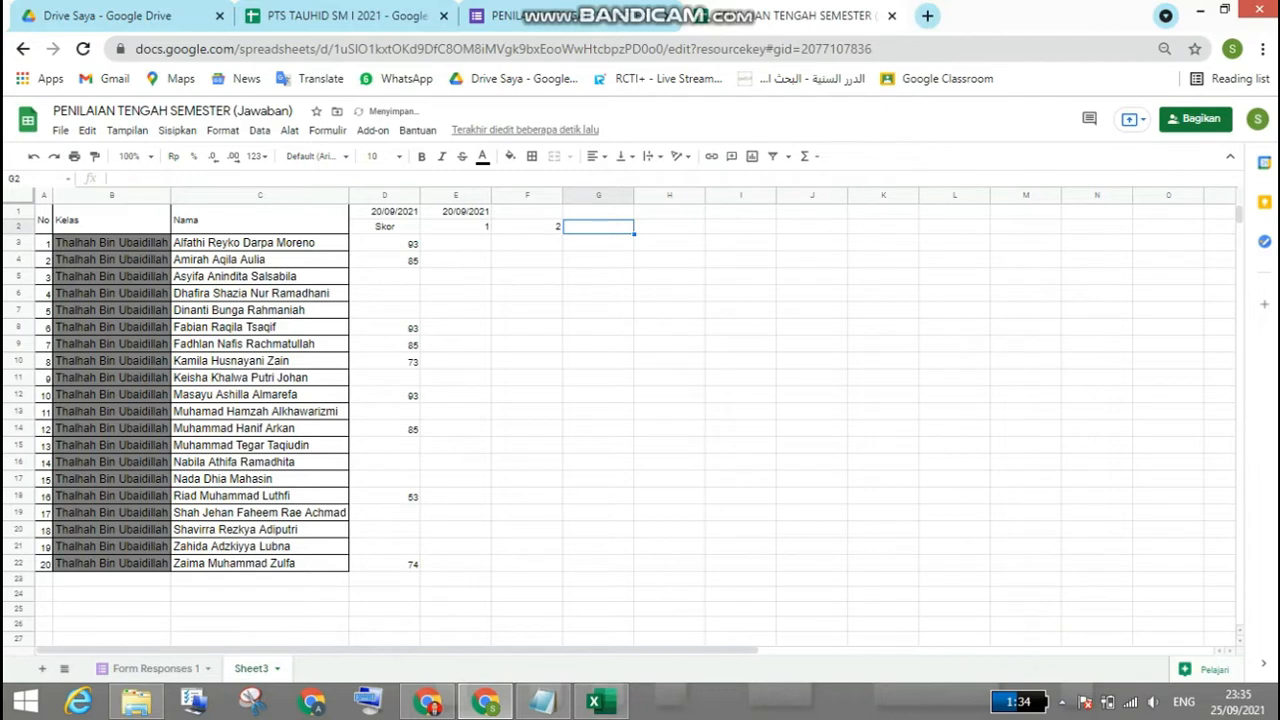
Step: Extend the number series from E2:F2 across row 2 through Z2
click(456, 227)
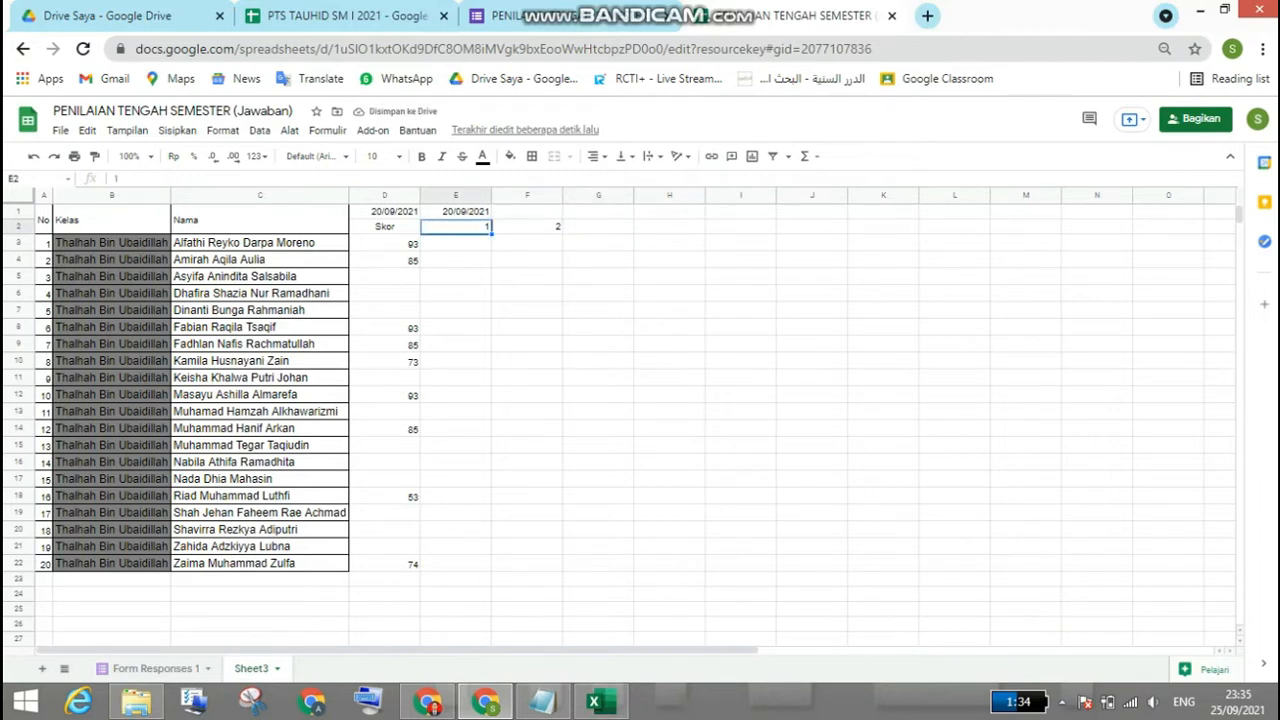
key(shift+Right)
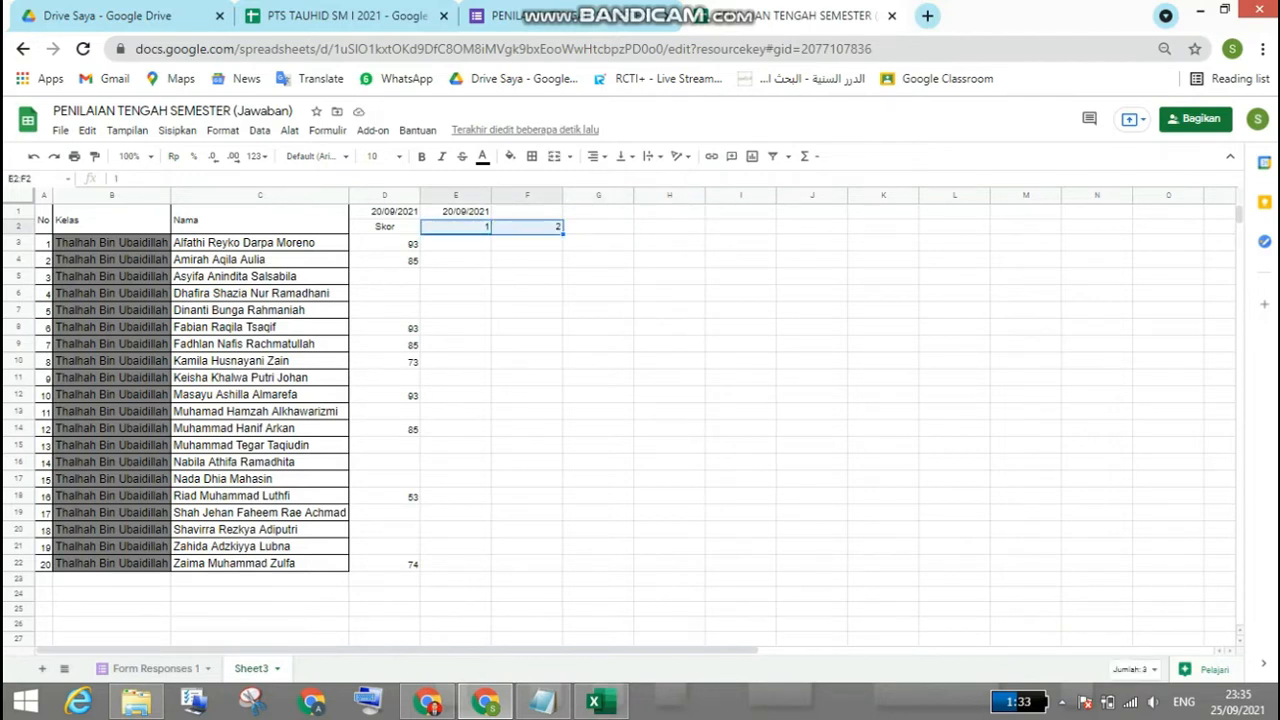
drag(563, 234, 1264, 241)
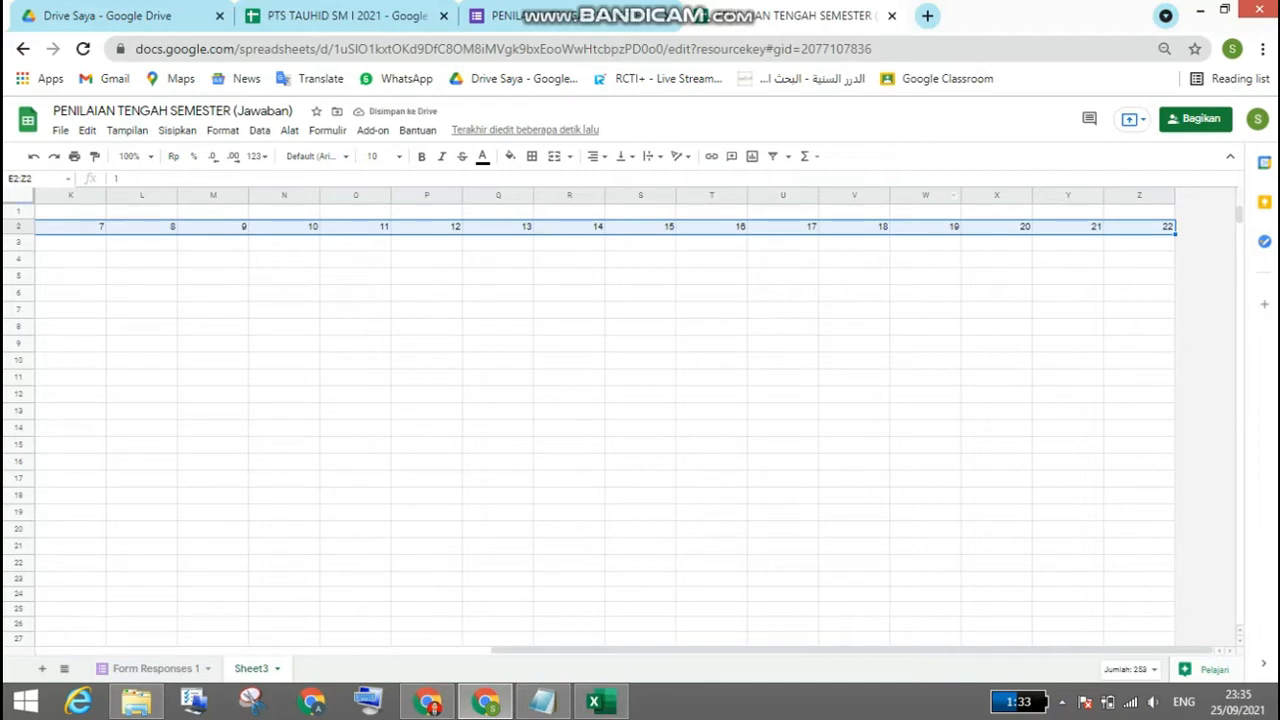
Step: Insert four columns after column Z and four more after column AD
drag(925, 195, 1139, 195)
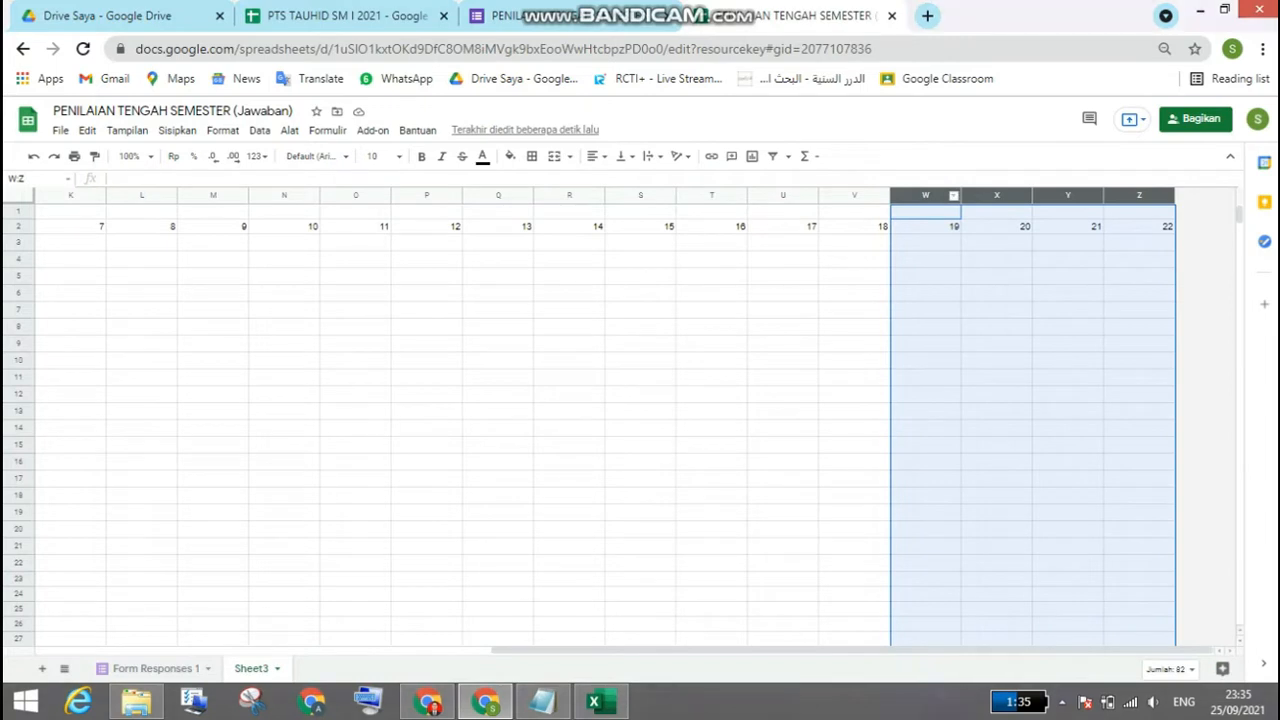
right_click(936, 195)
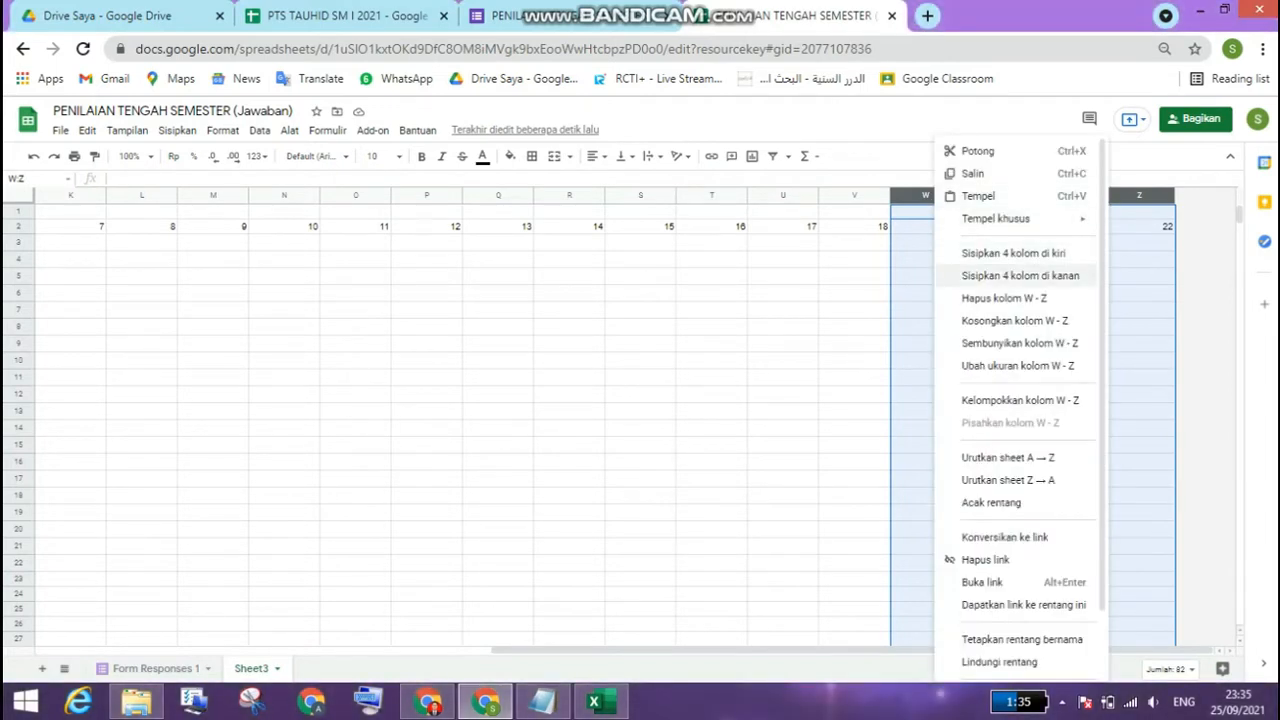
click(1020, 275)
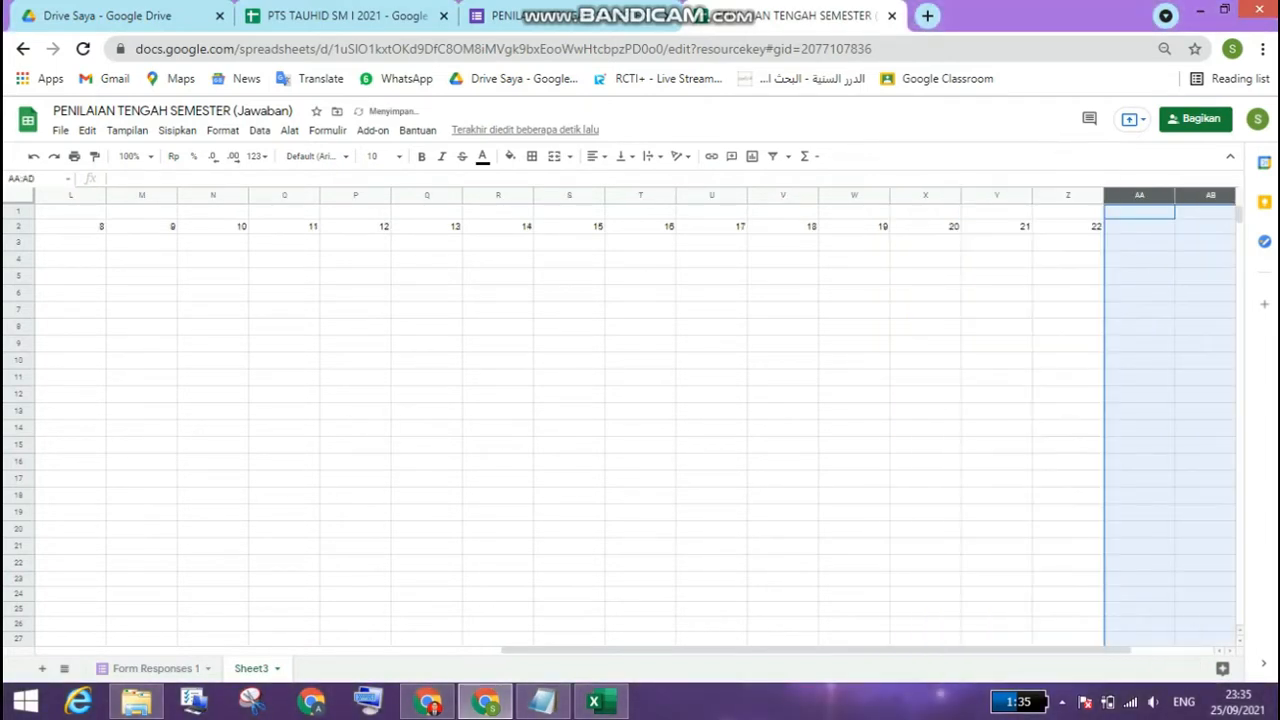
right_click(1150, 196)
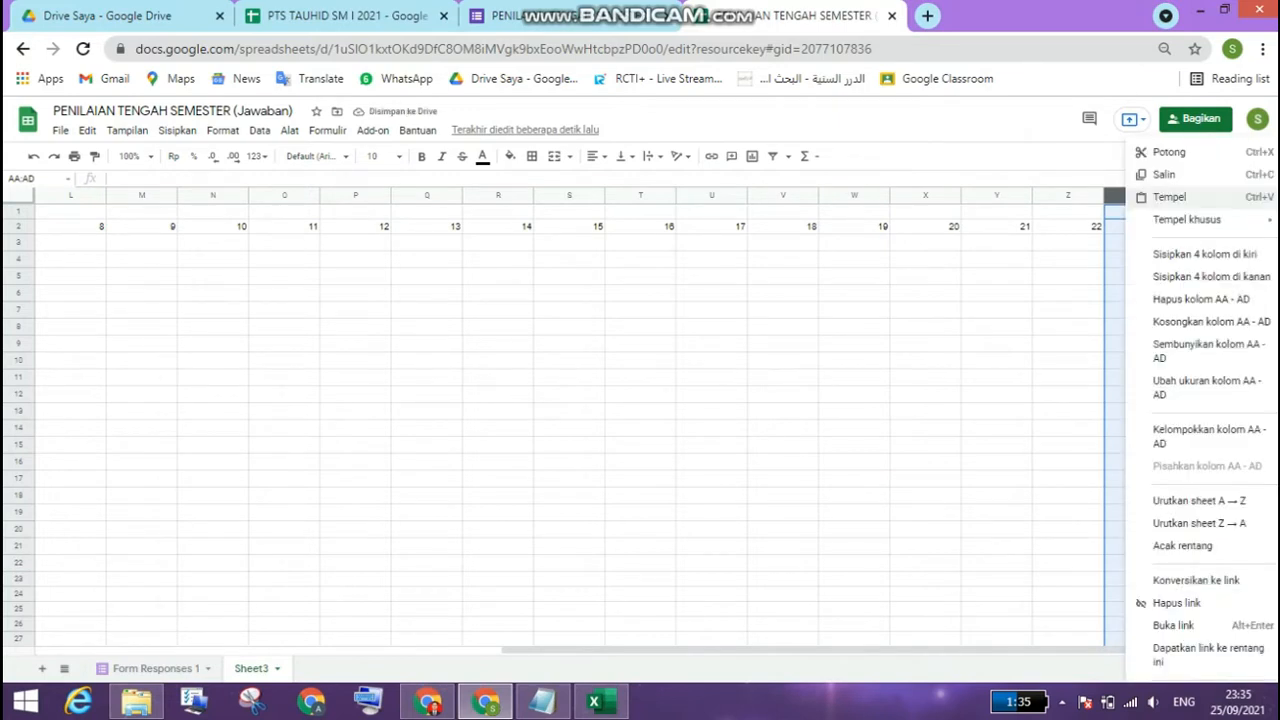
click(1205, 276)
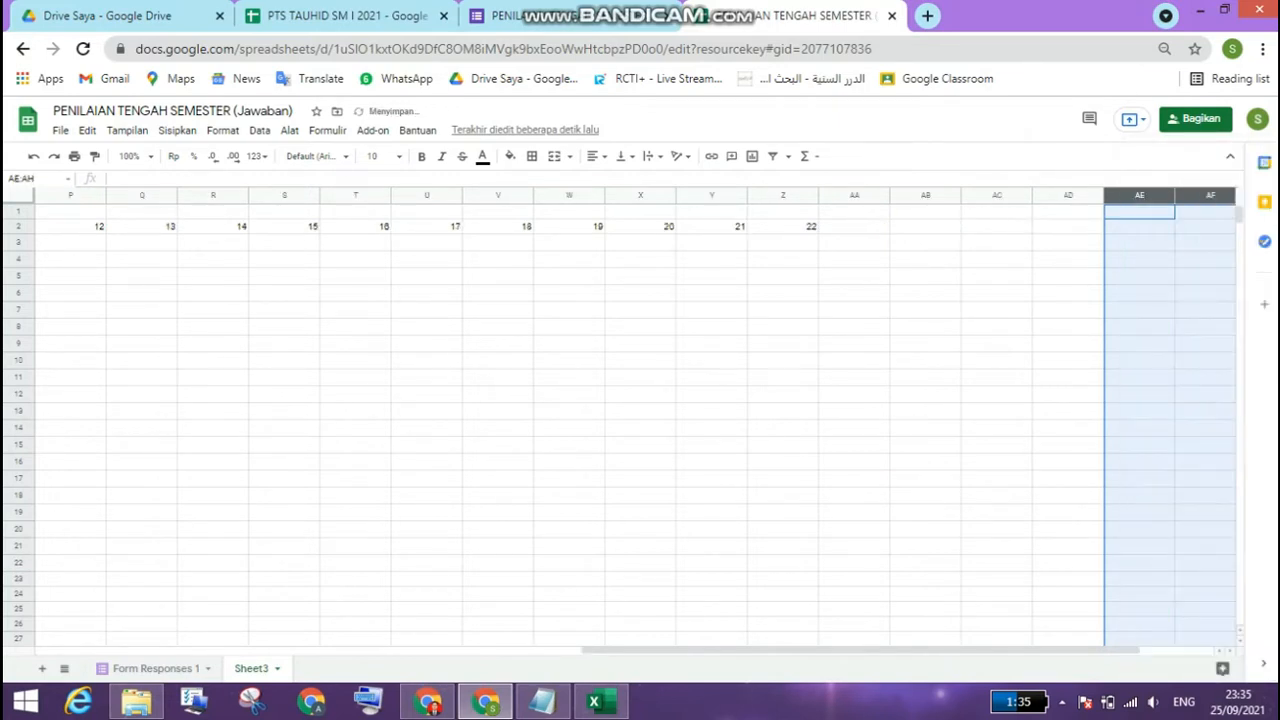
Step: Try to continue the row 2 numbering by filling from Z2 alone through AF2, and undo the fill
click(783, 227)
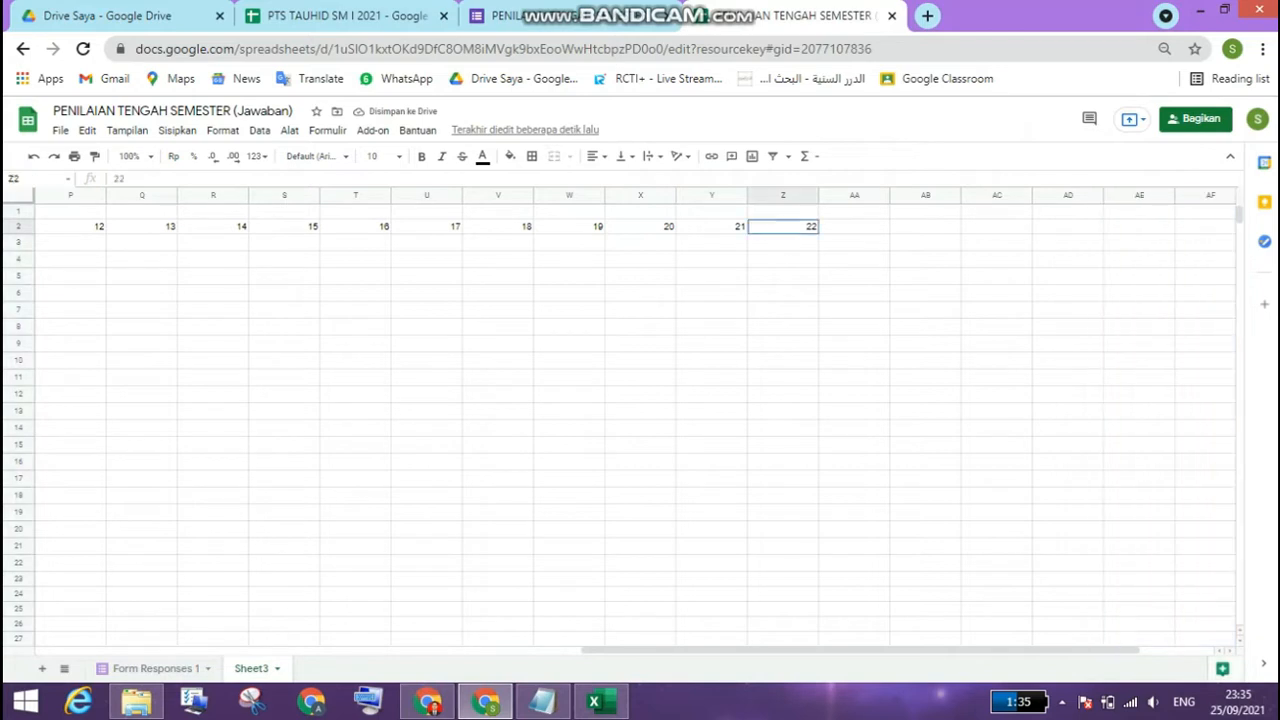
drag(819, 234, 1215, 231)
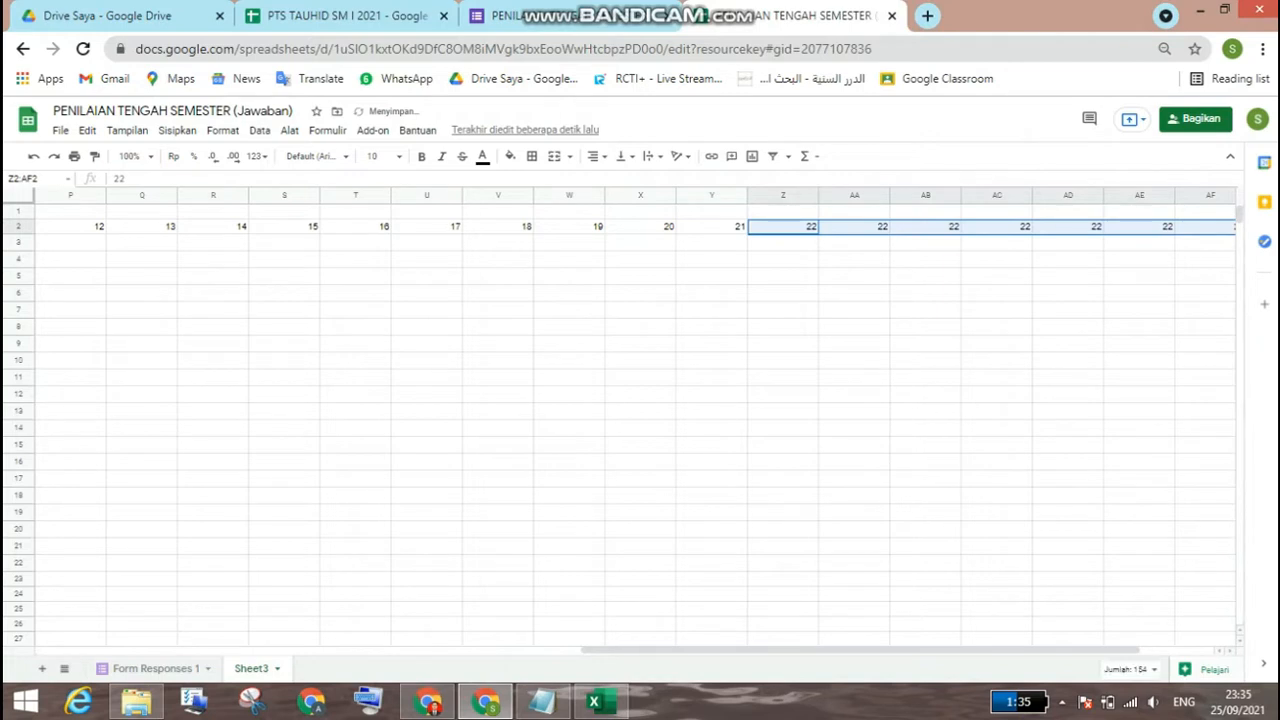
key(ctrl+z)
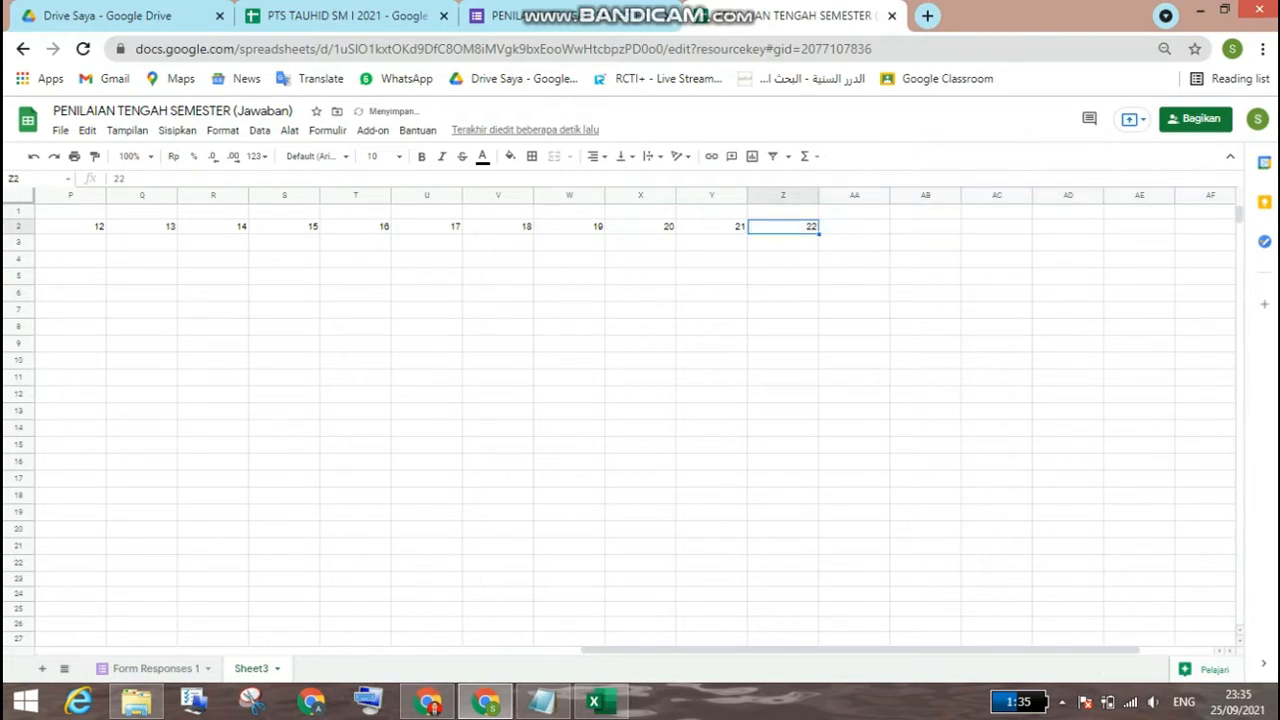
Step: Continue the row 2 numbering through AH2 by filling from the pair Y2:Z2
click(712, 227)
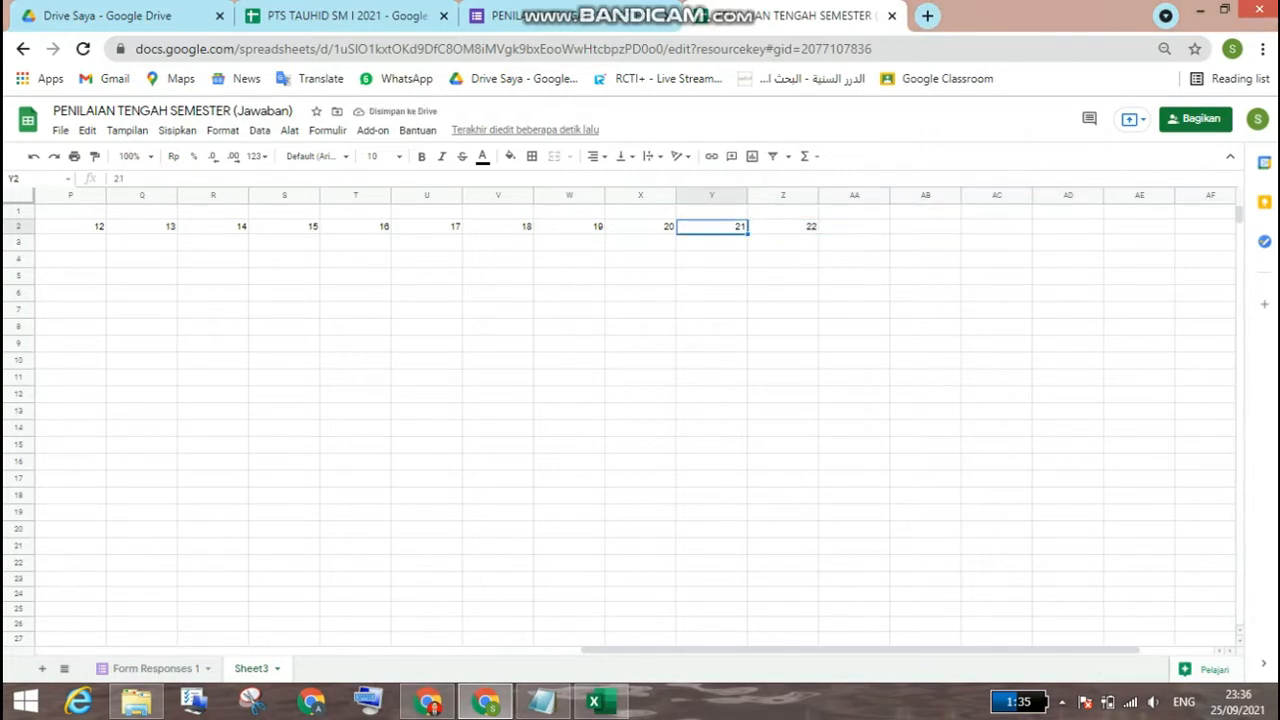
key(shift+Right)
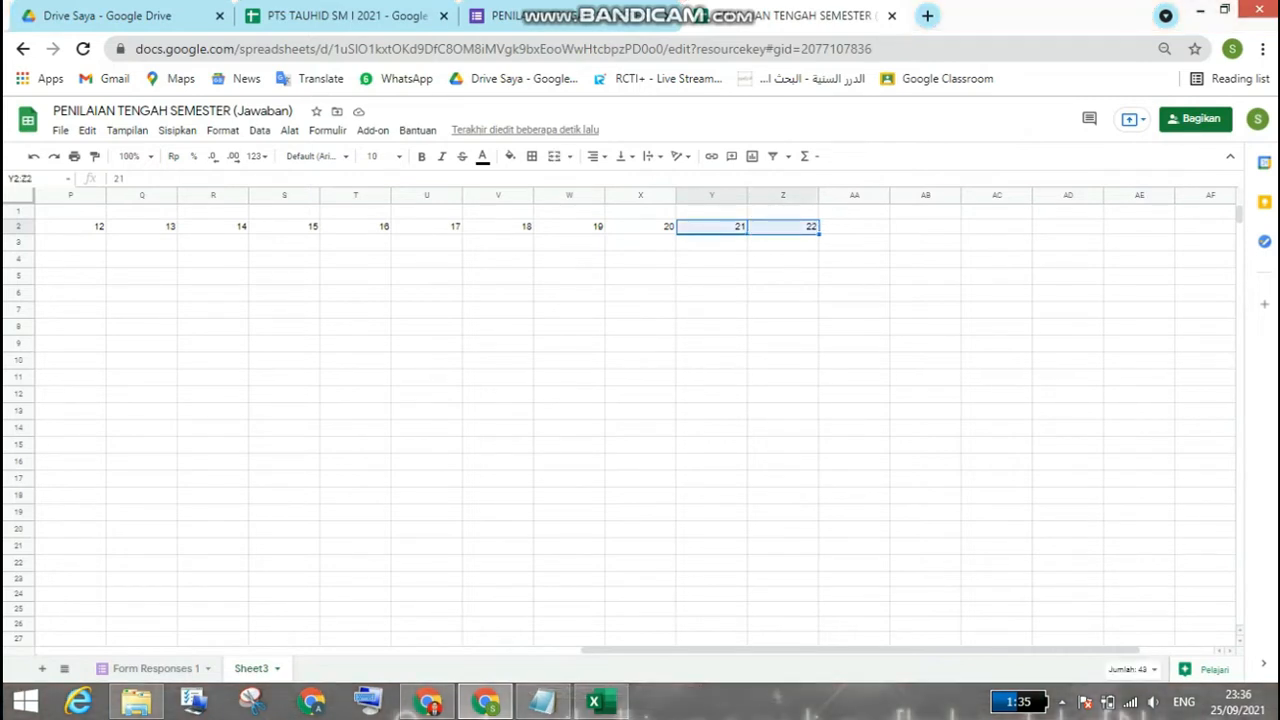
drag(819, 234, 1172, 228)
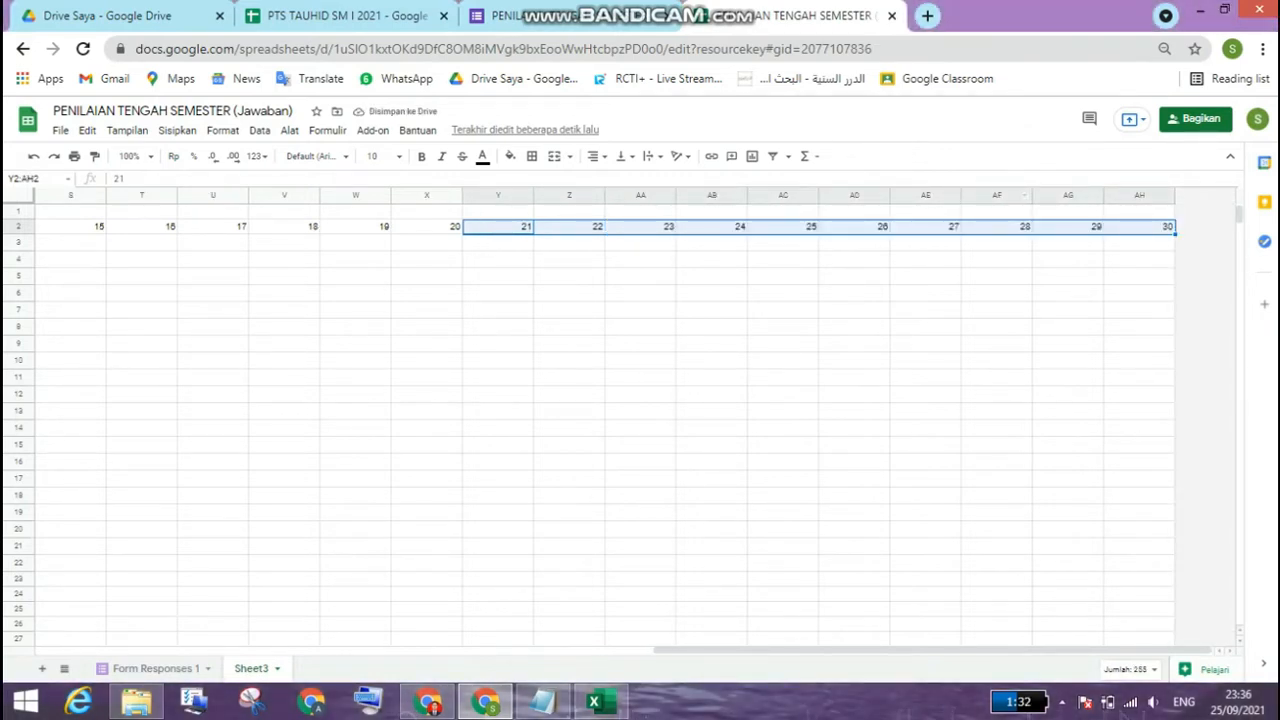
Step: Insert four columns after column AH and extend the row 2 numbering from AG2:AH2 through AJ2
click(925, 195)
drag(925, 195, 1128, 195)
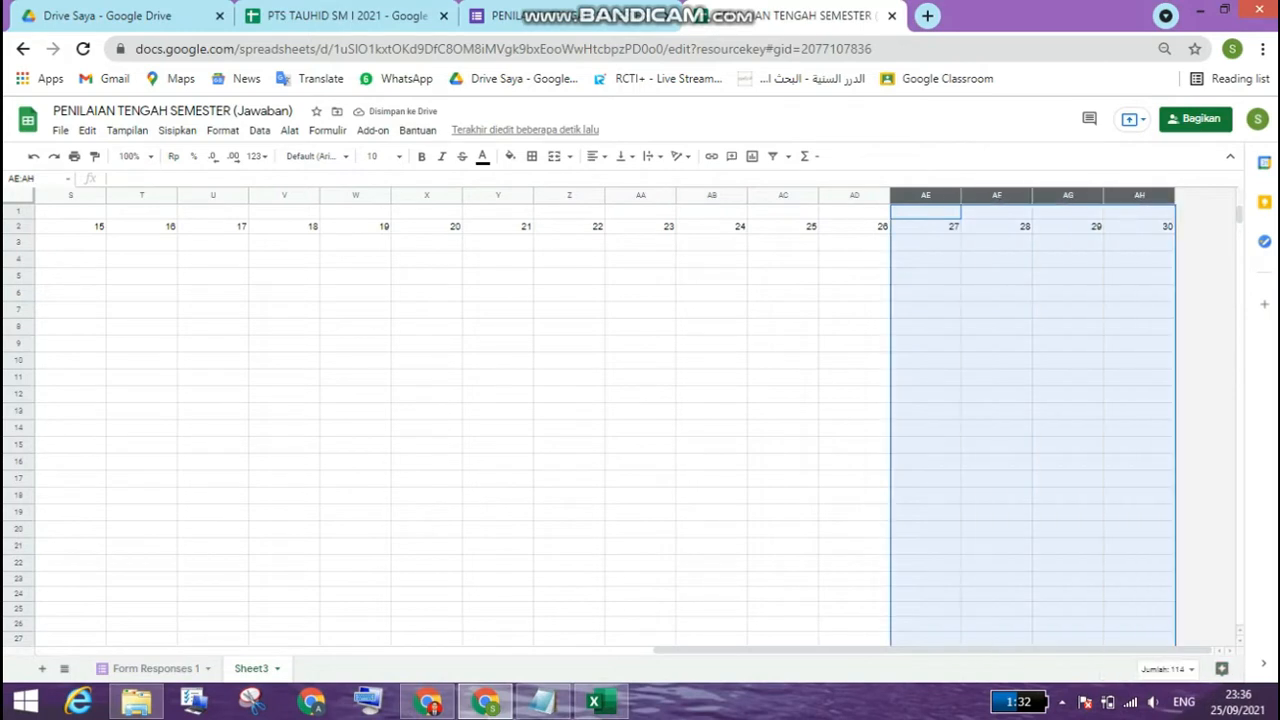
right_click(1128, 195)
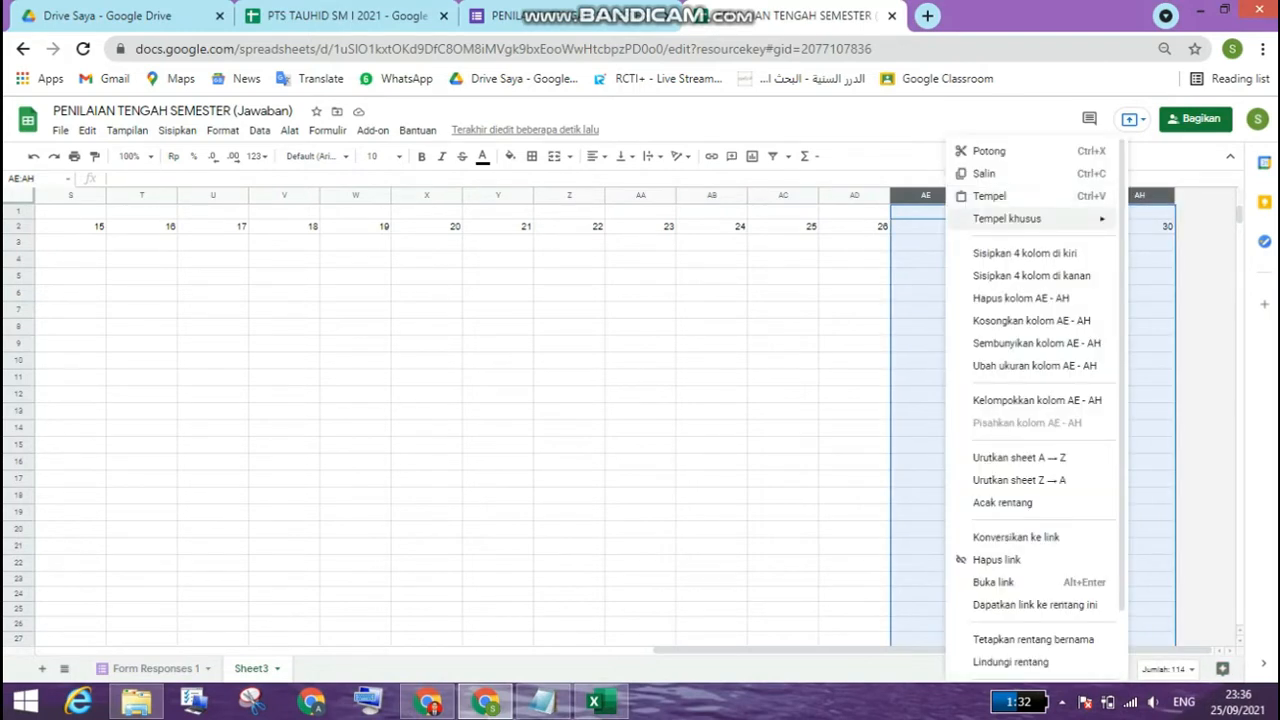
click(1031, 275)
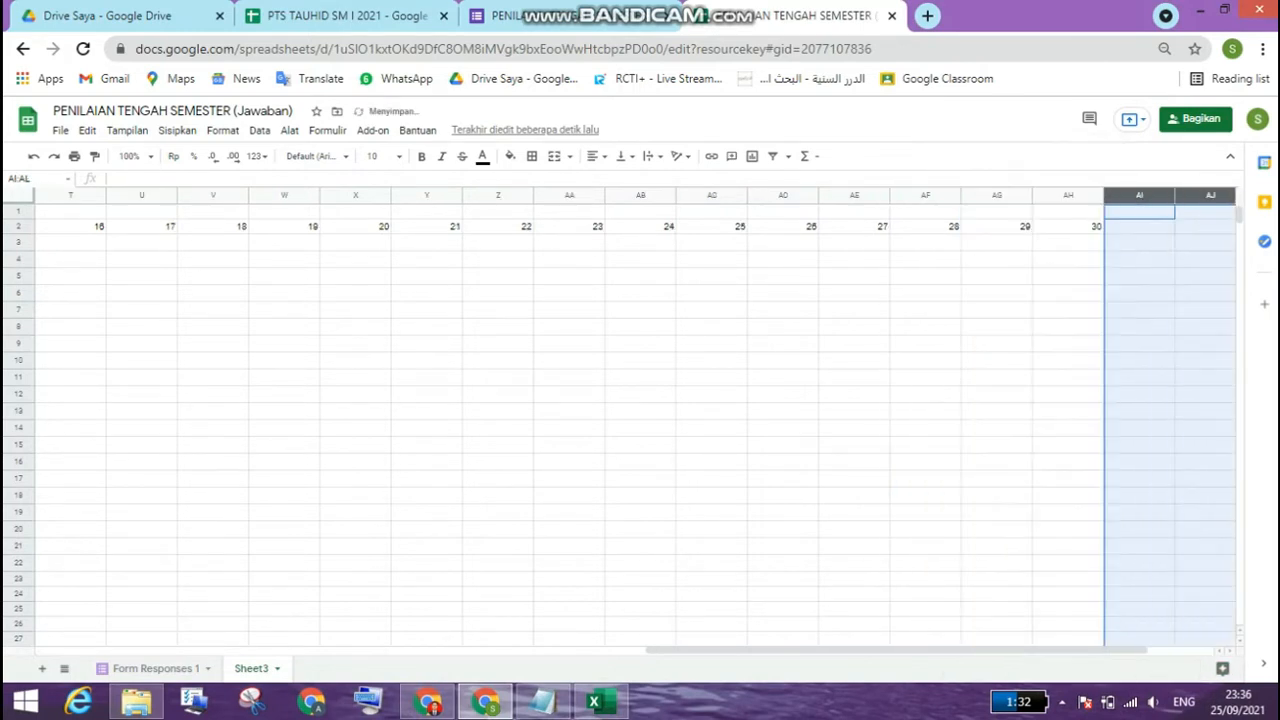
drag(997, 227, 1210, 229)
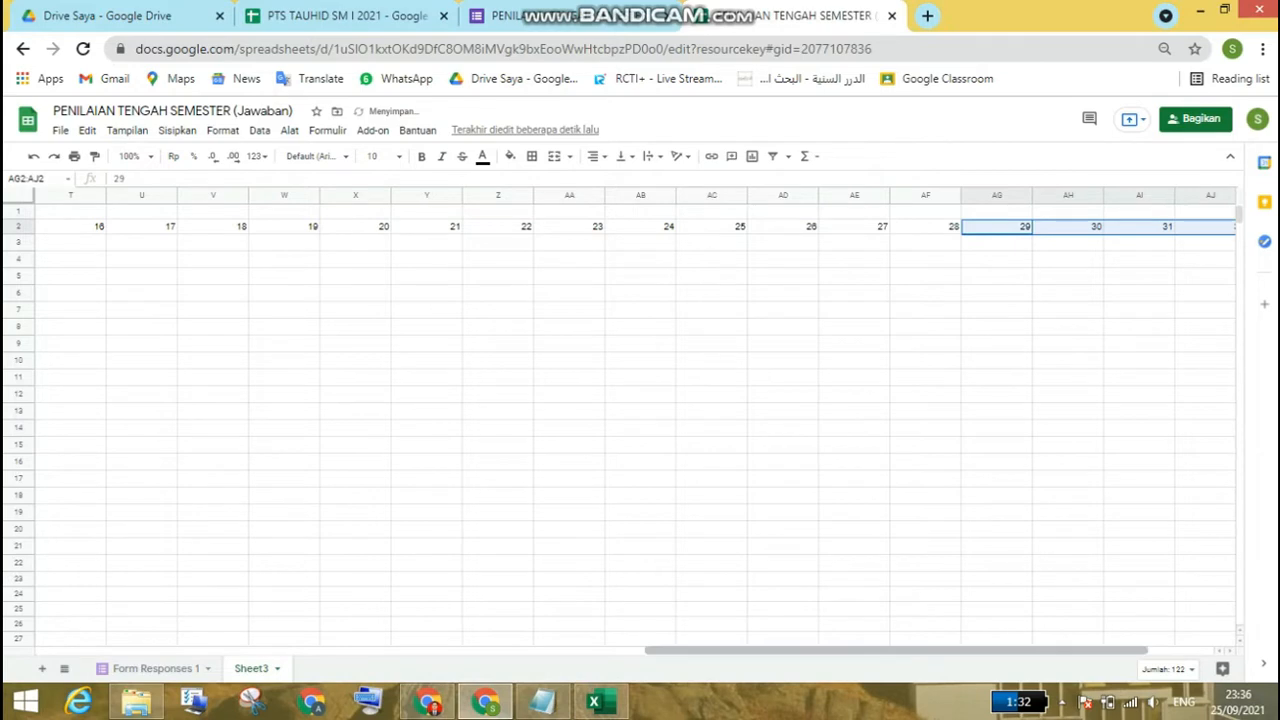
Step: Copy the date formula from E1 into F1:AJ1, above all the numbered columns
drag(897, 650, 315, 650)
click(438, 212)
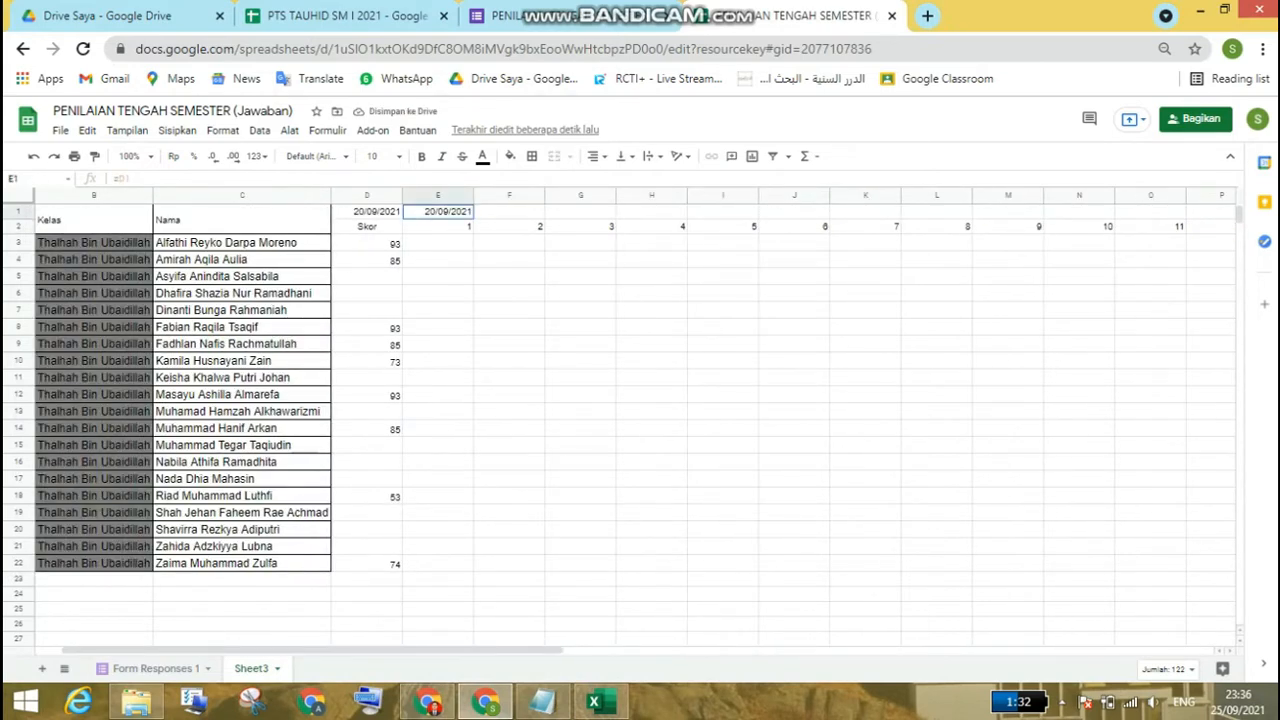
key(ctrl+c)
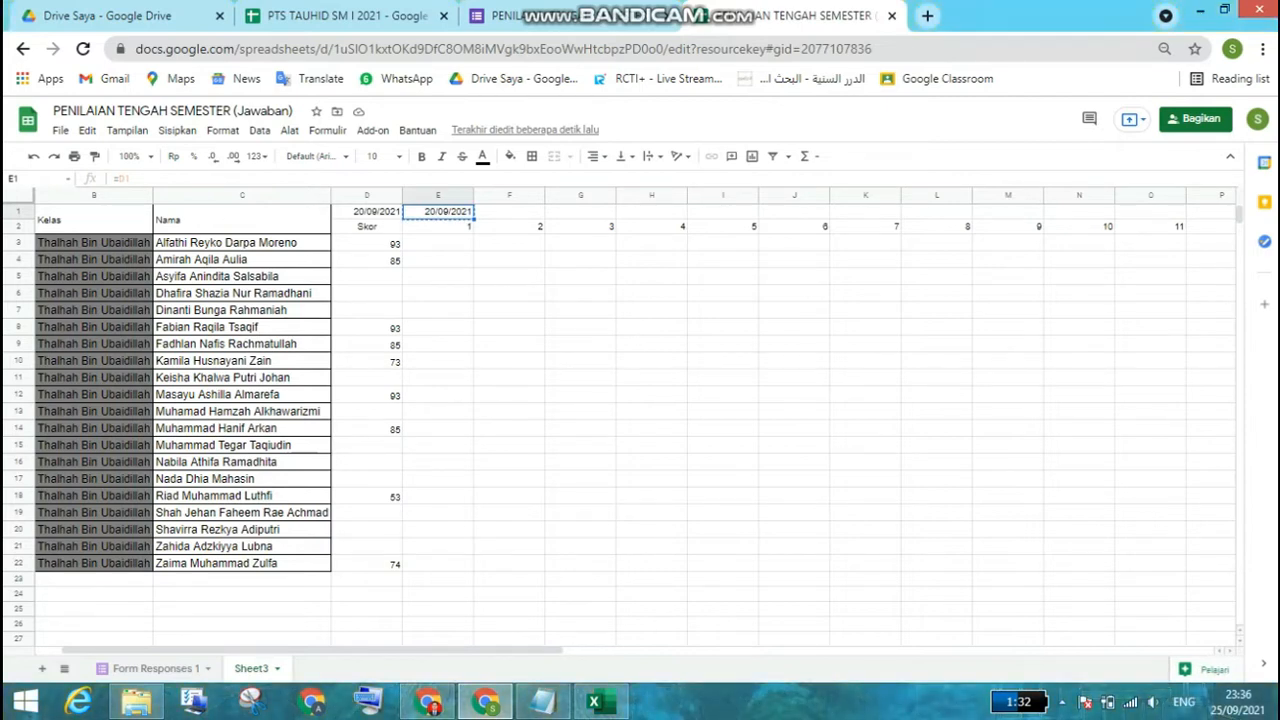
click(509, 212)
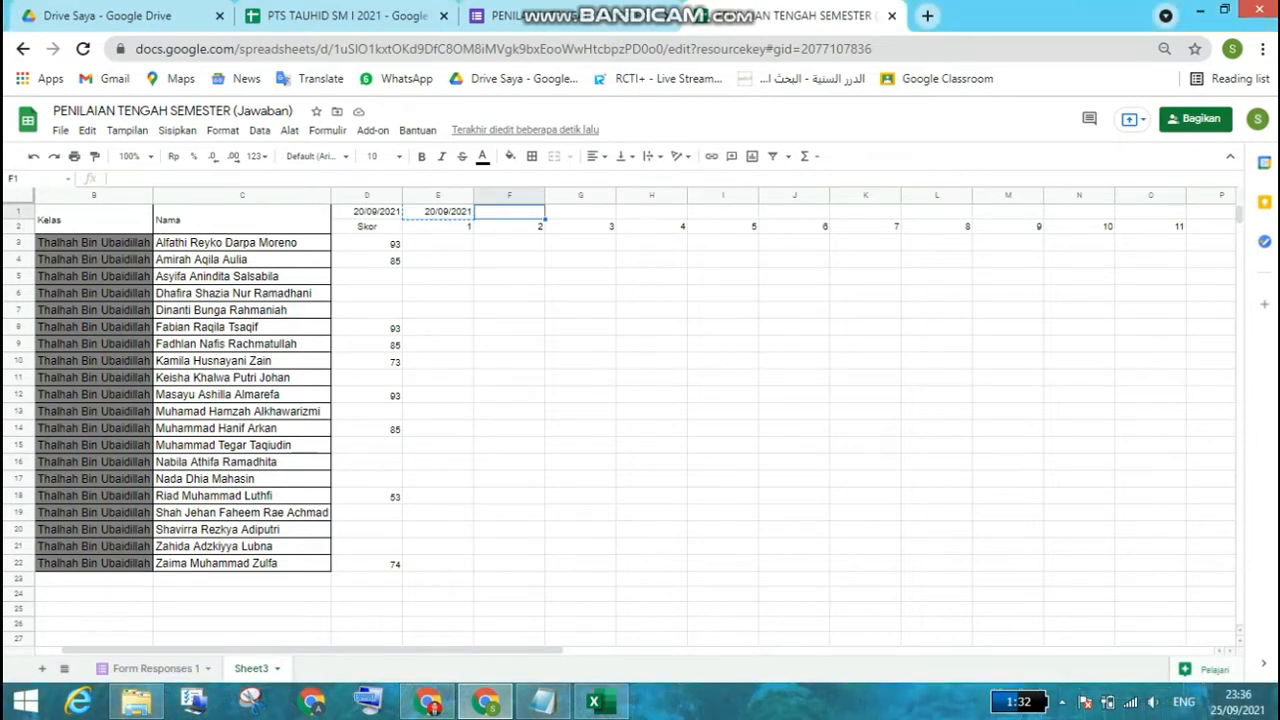
key(shift+Right)
key(shift+Right)
key(shift+Right)
key(shift+Right)
key(shift+Right)
key(shift+Right)
key(shift+Right)
key(shift+Right)
key(shift+Right)
key(shift+Right)
key(shift+Right)
key(shift+Right)
key(shift+Right)
key(shift+Right)
key(shift+Right)
key(shift+Right)
key(shift+Right)
key(shift+Right)
key(shift+Right)
key(shift+Right)
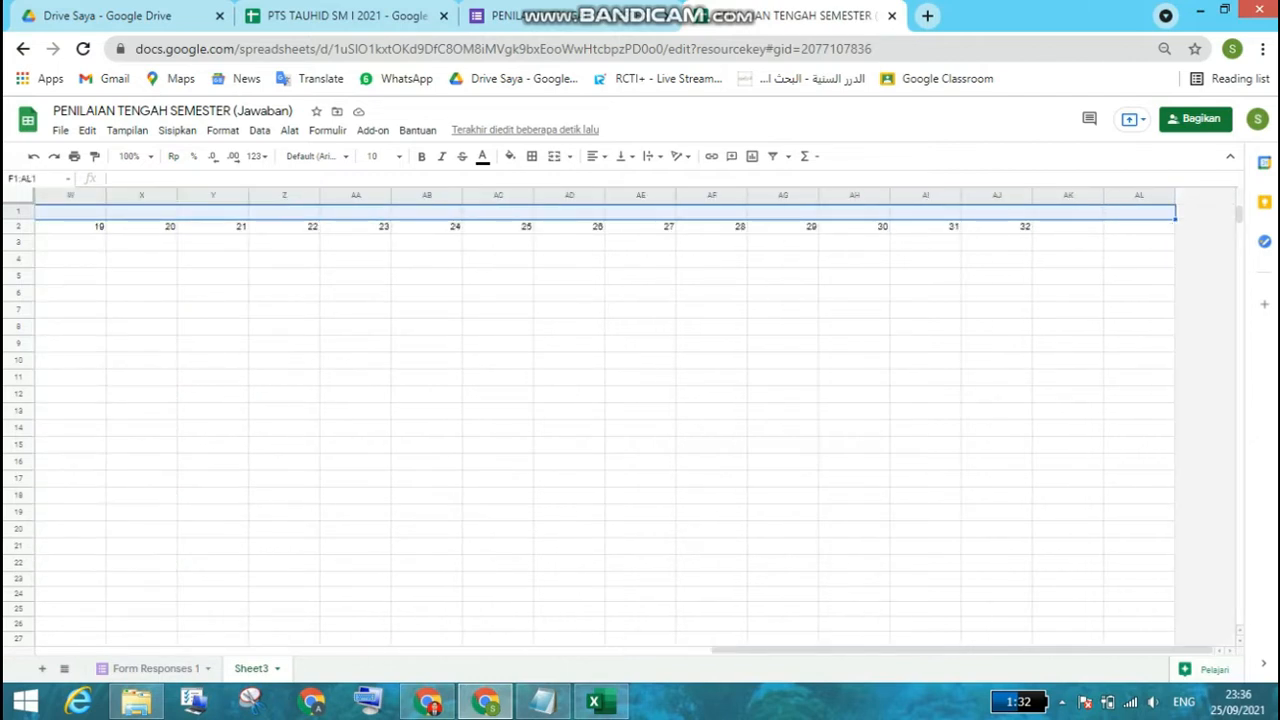
key(shift+Left)
key(shift+Left)
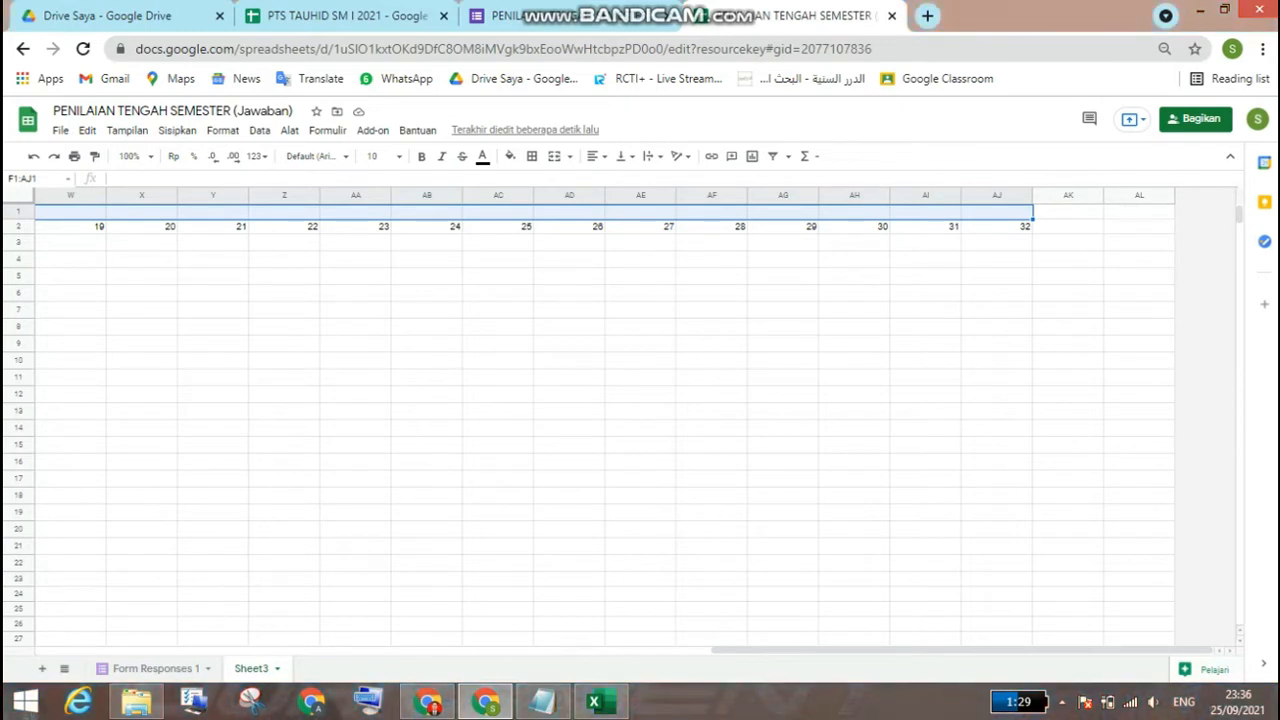
right_click(694, 205)
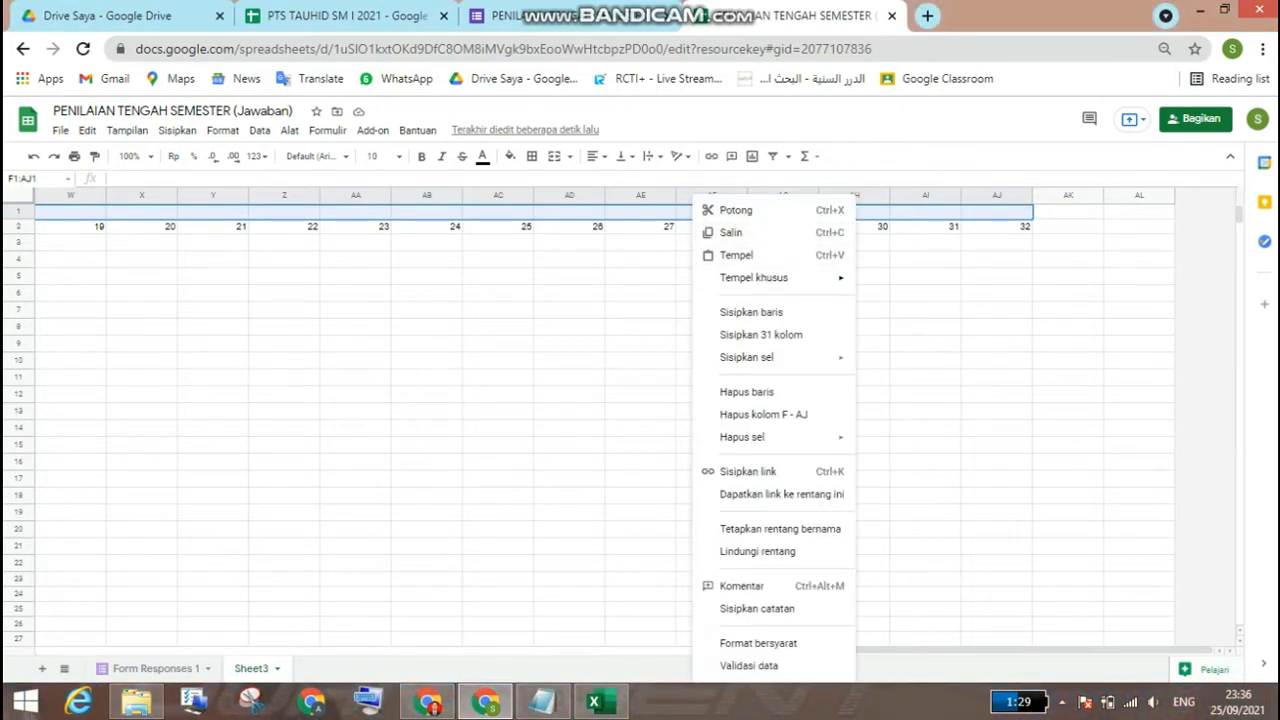
click(736, 255)
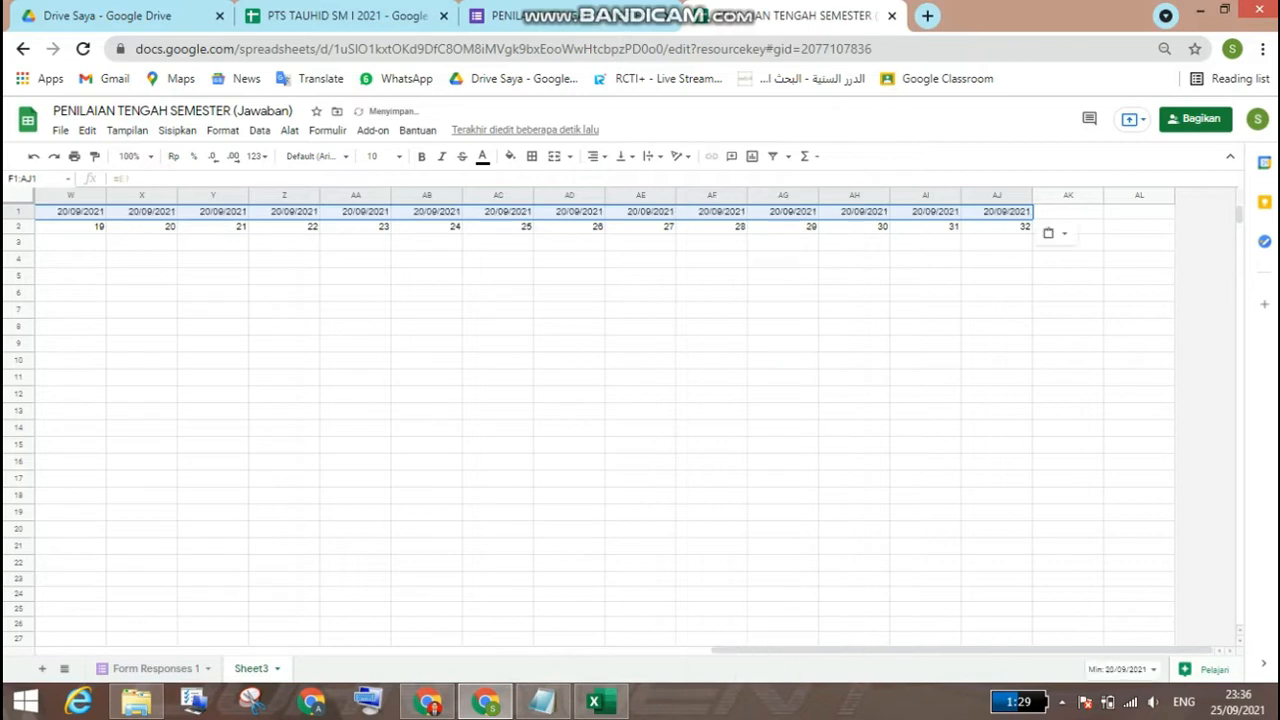
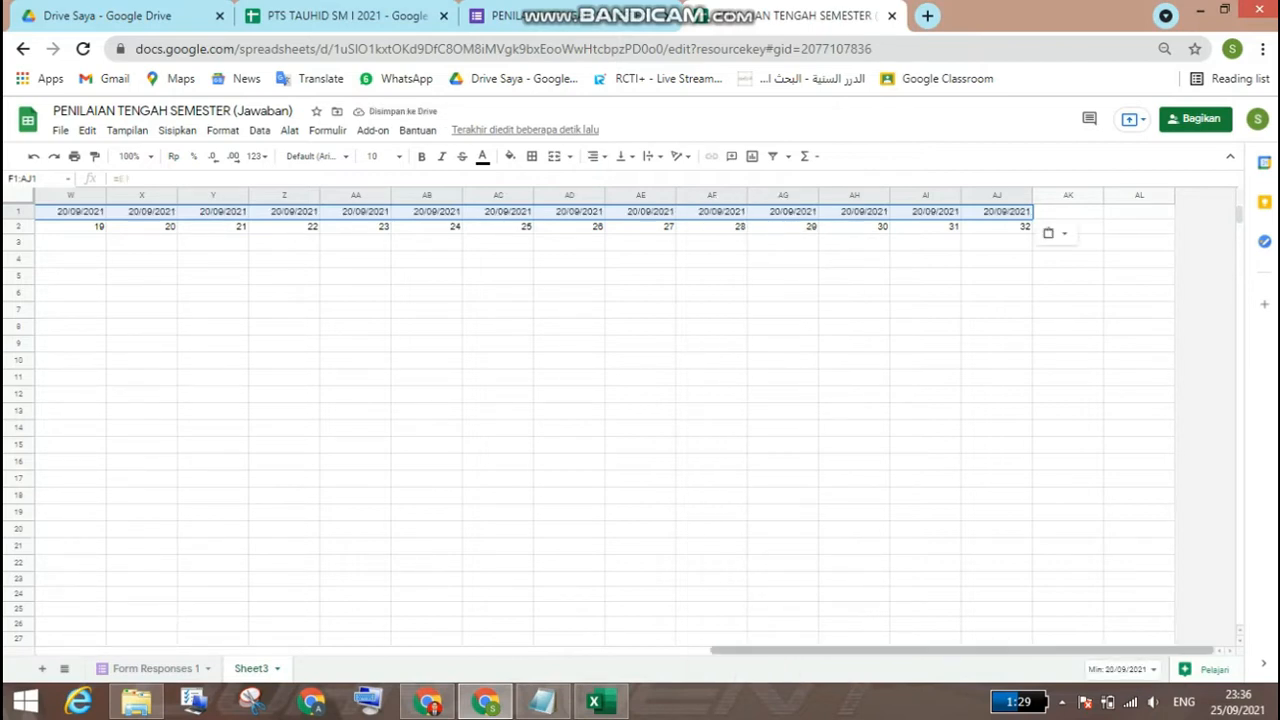
Step: Copy the score lookup formula from D3 across row 3 through AJ3
drag(960, 650, 286, 650)
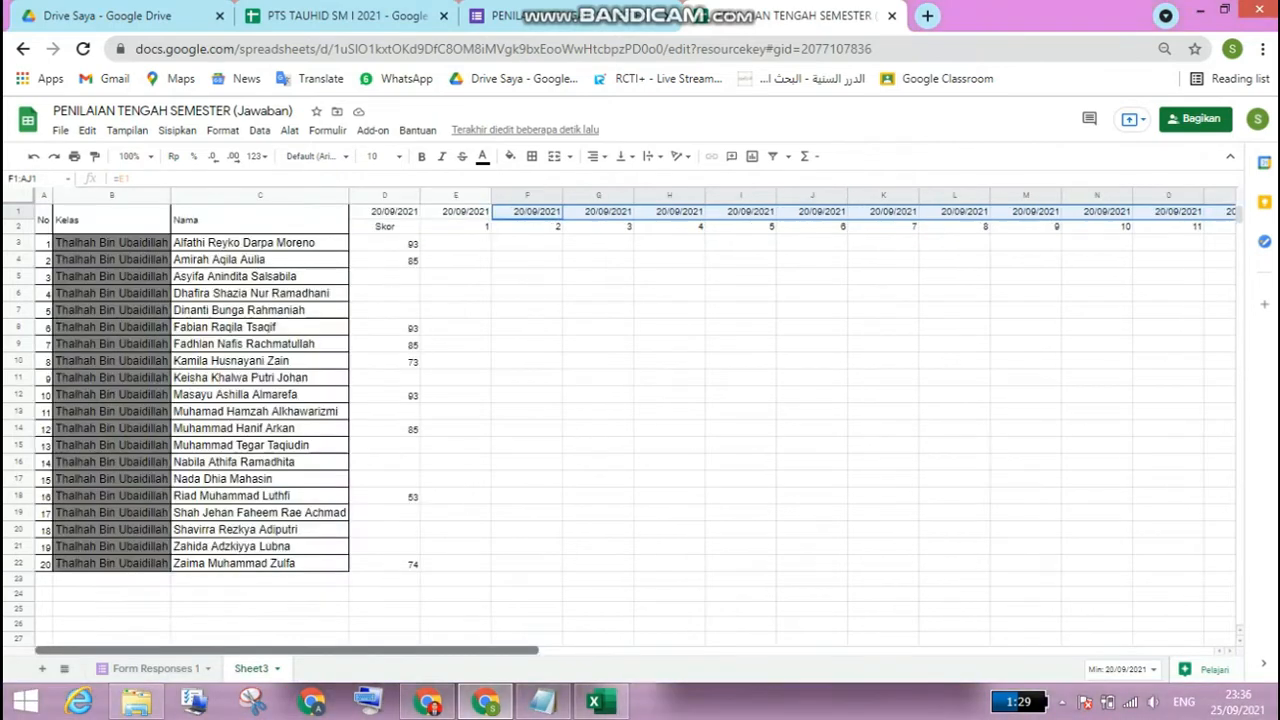
click(385, 212)
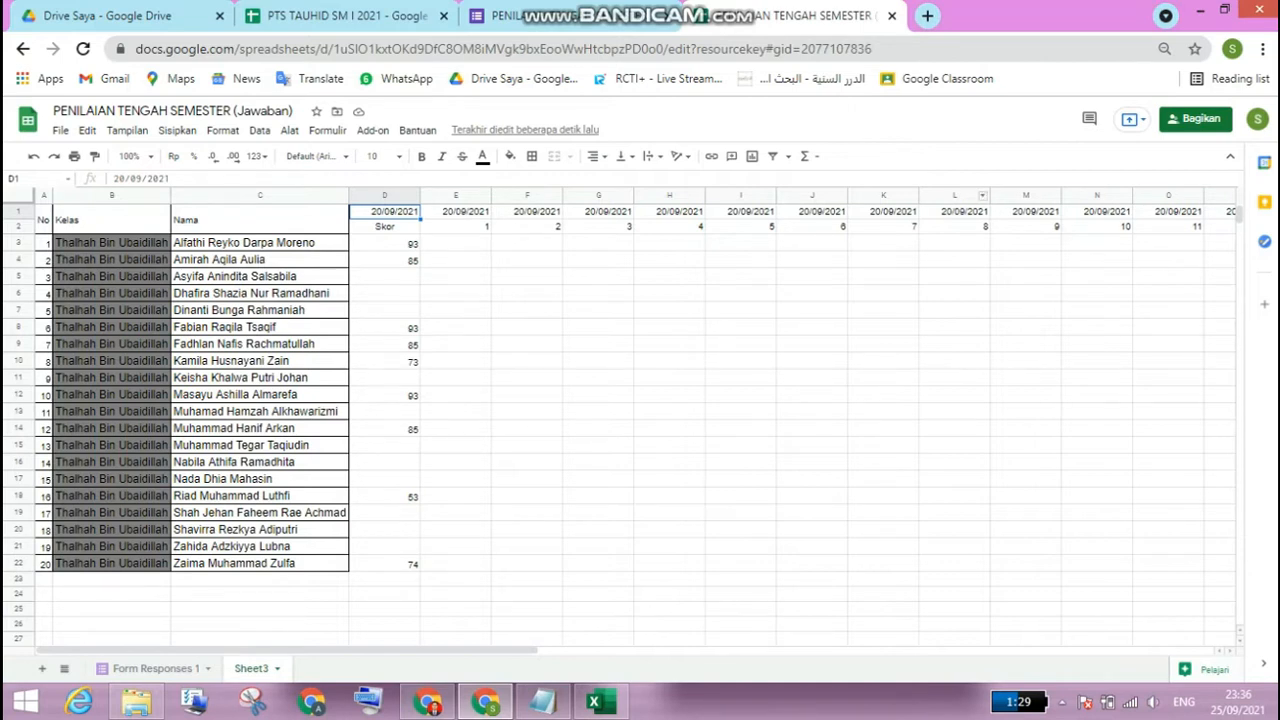
click(1164, 48)
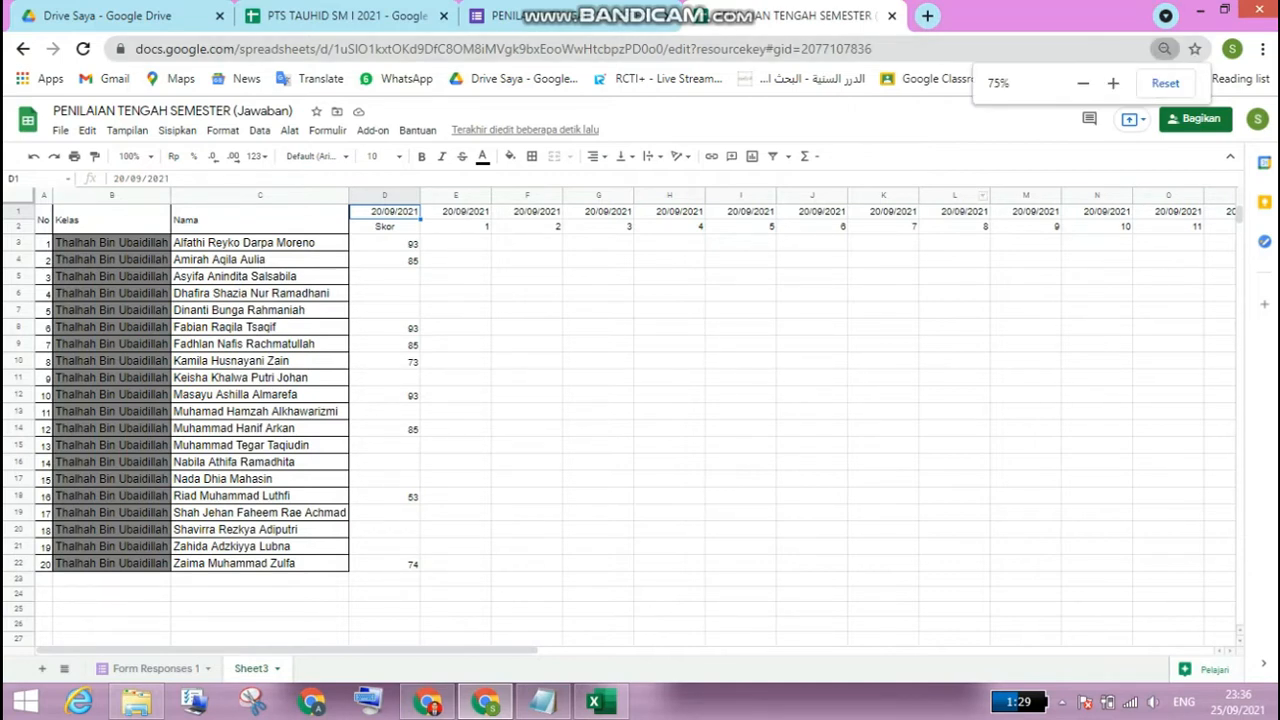
click(1113, 83)
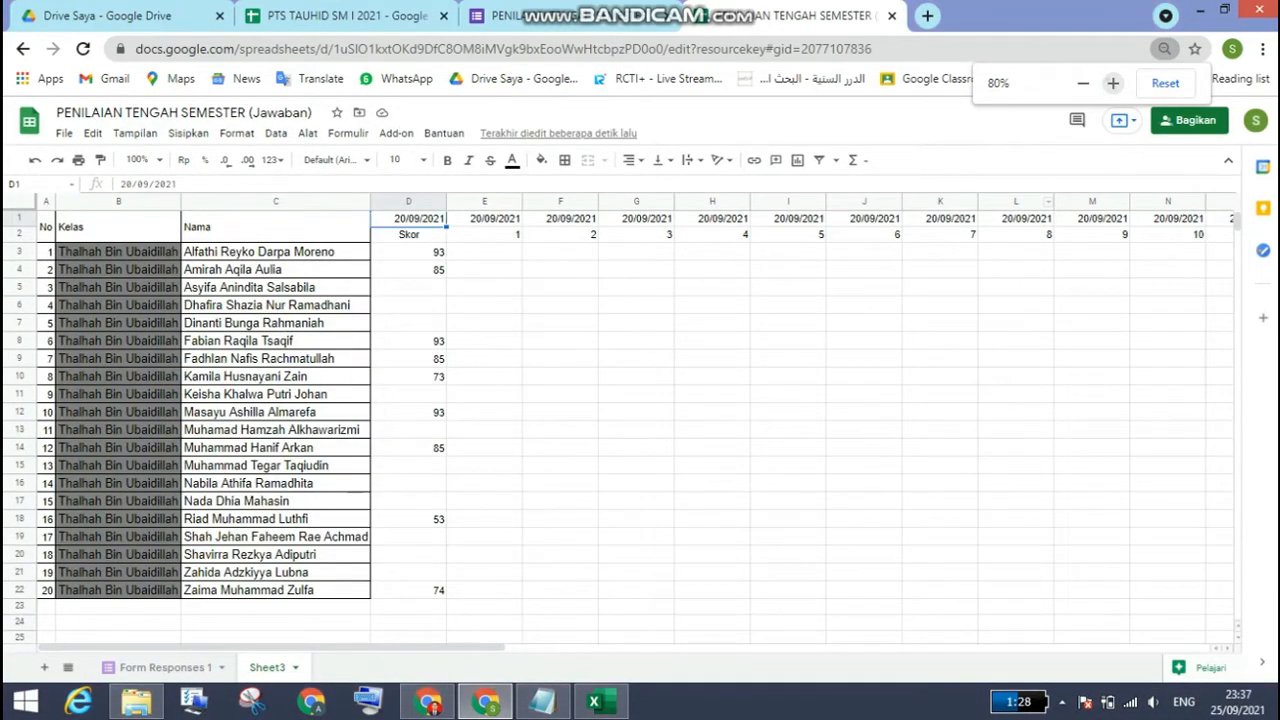
click(1113, 83)
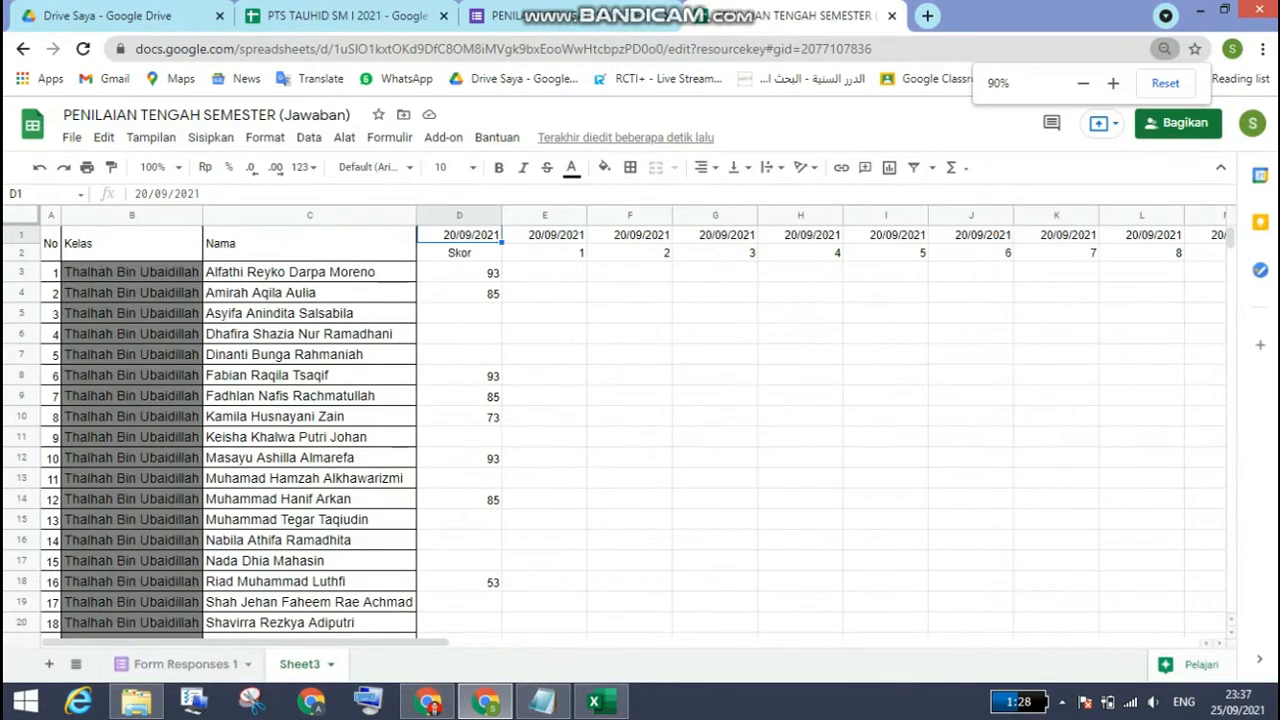
click(459, 272)
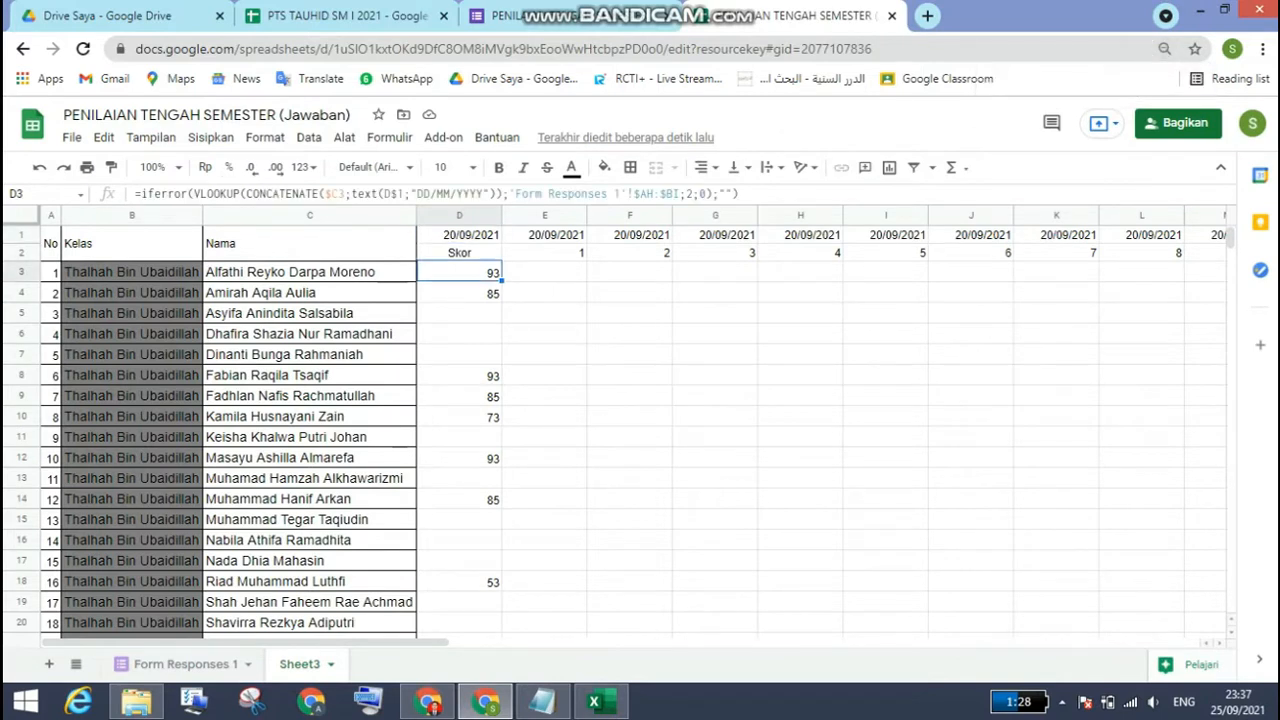
click(545, 272)
click(459, 272)
drag(502, 281, 950, 274)
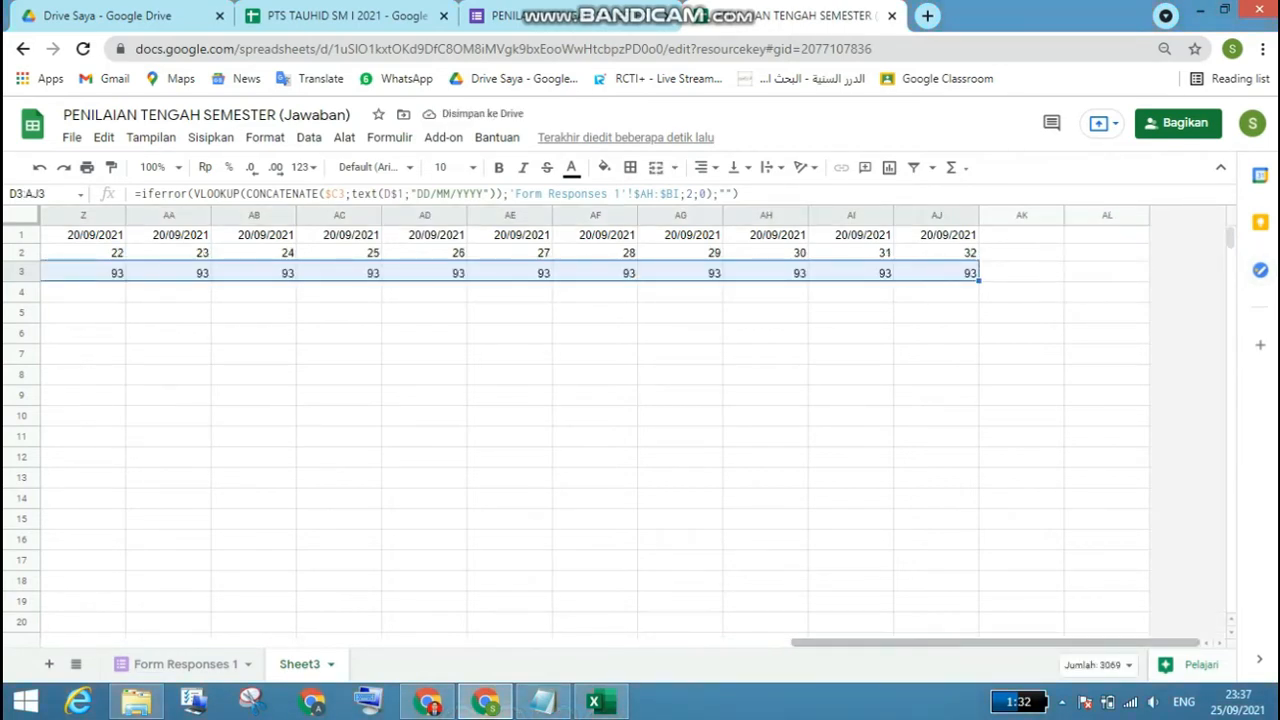
Step: Compare the lookup formula in E3 with the order of the Kode, SKOR and answer columns on Form Responses 1
drag(995, 642, 301, 642)
click(382, 272)
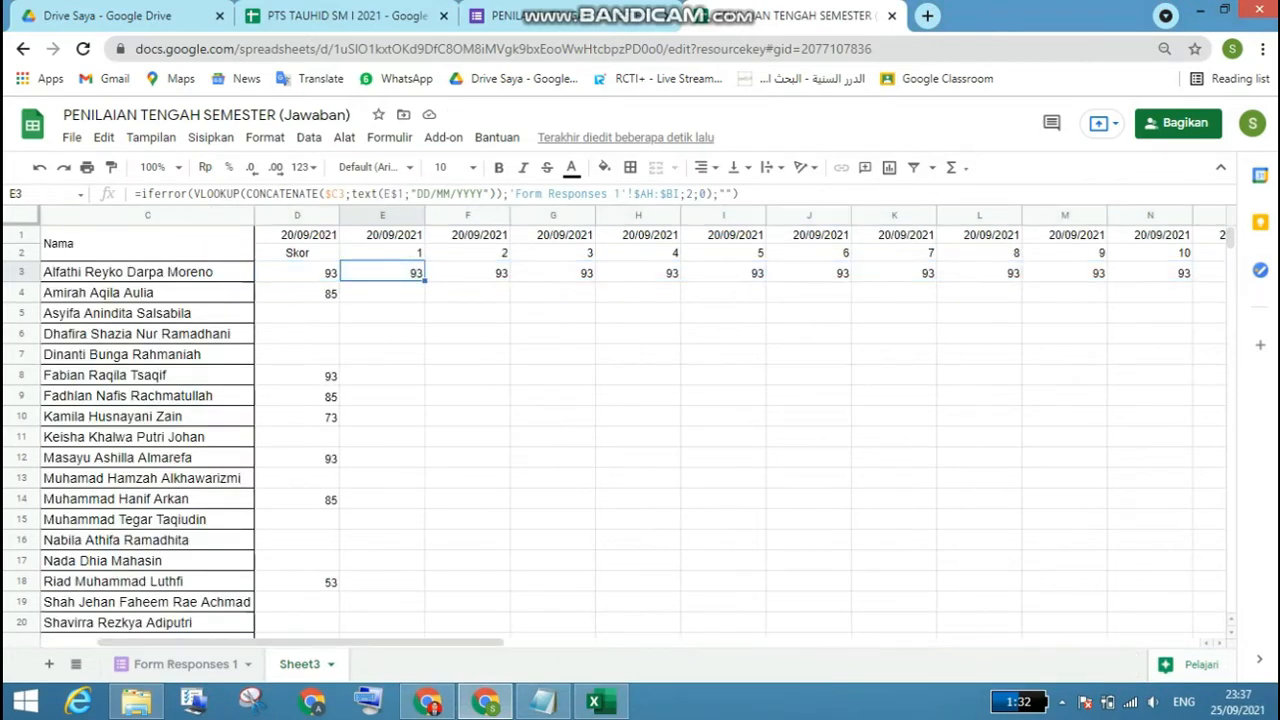
click(297, 272)
click(382, 272)
click(693, 194)
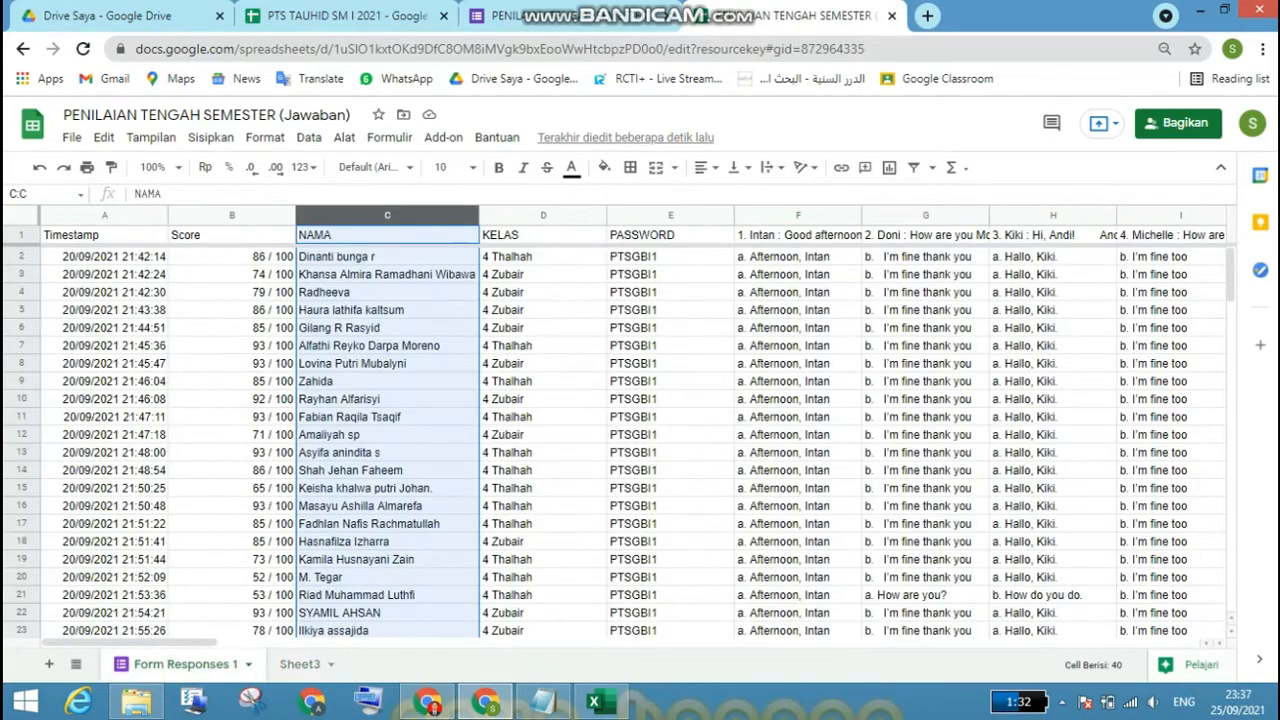
drag(129, 642, 689, 642)
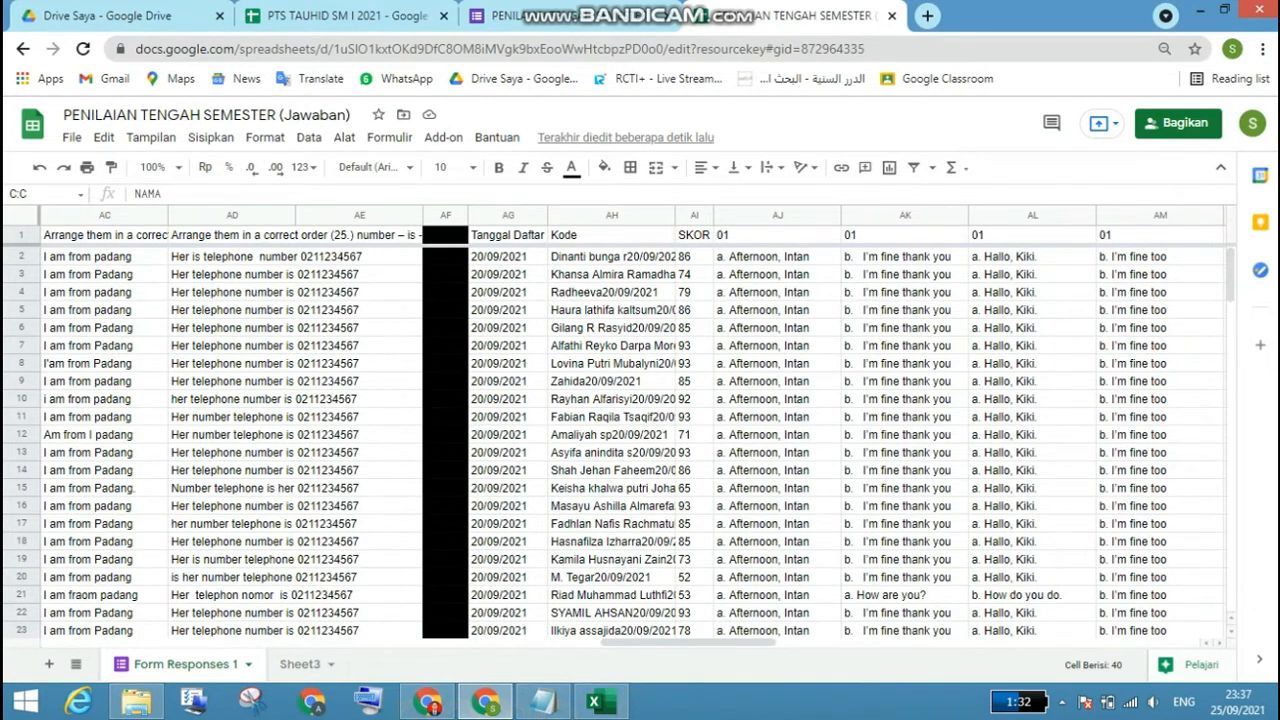
click(299, 664)
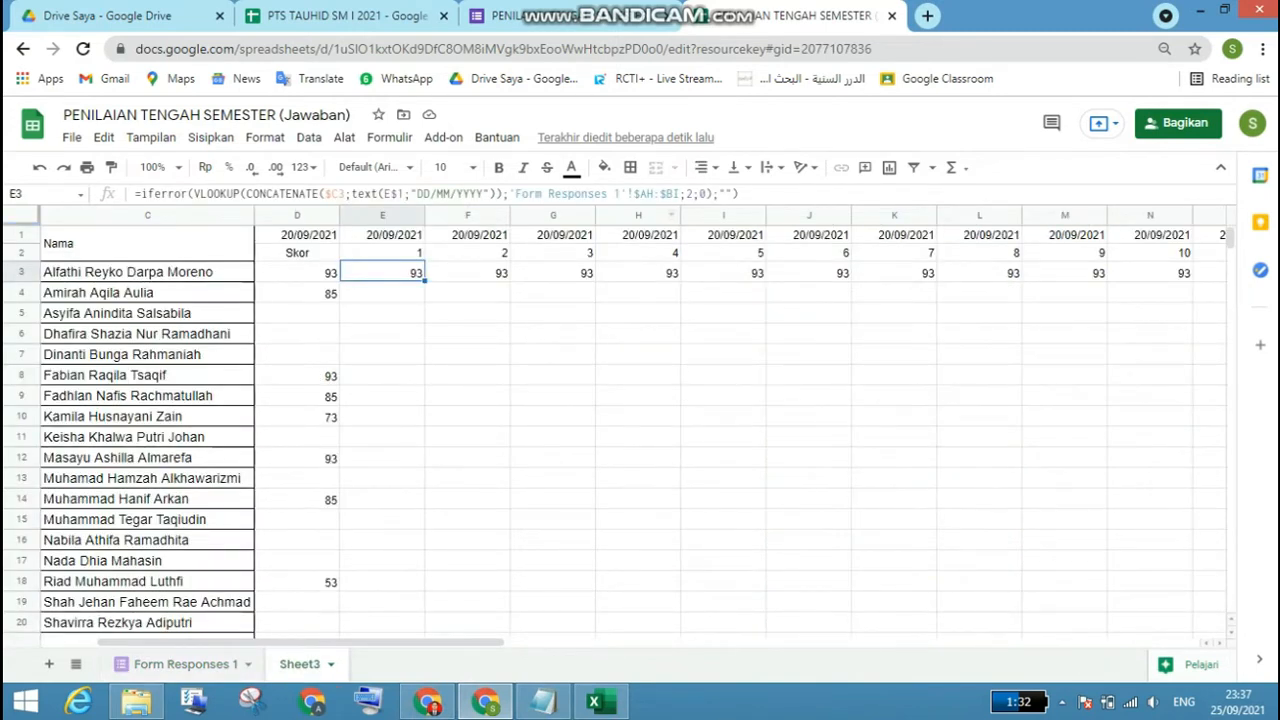
Step: Set the VLOOKUP column index in E3 to 3 and accept the suggested autofill down column E
click(688, 193)
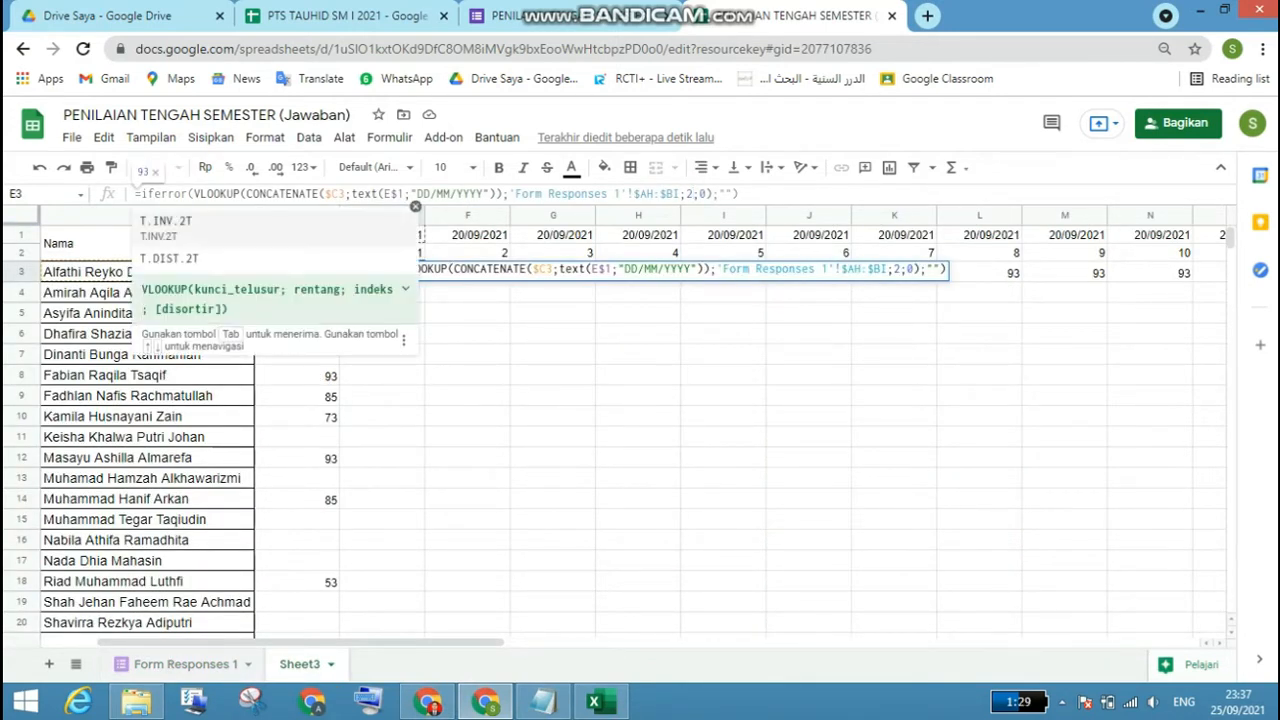
key(BackSpace)
text(3)
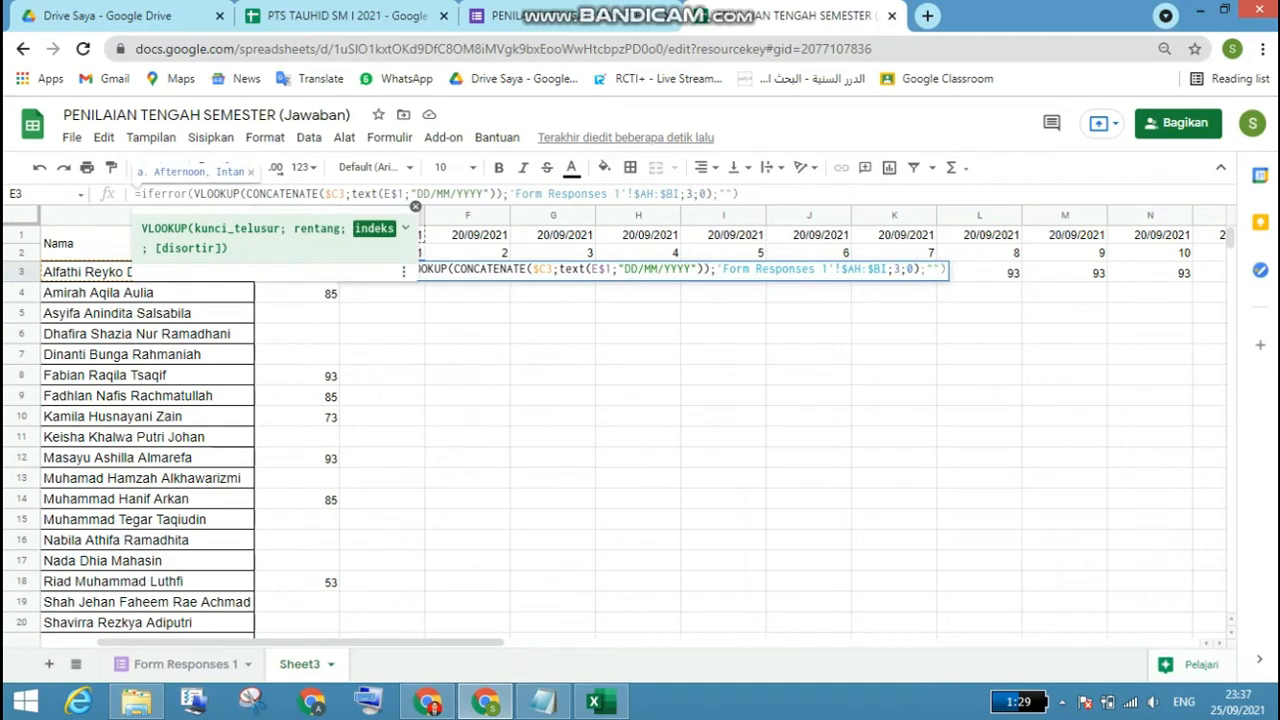
key(Return)
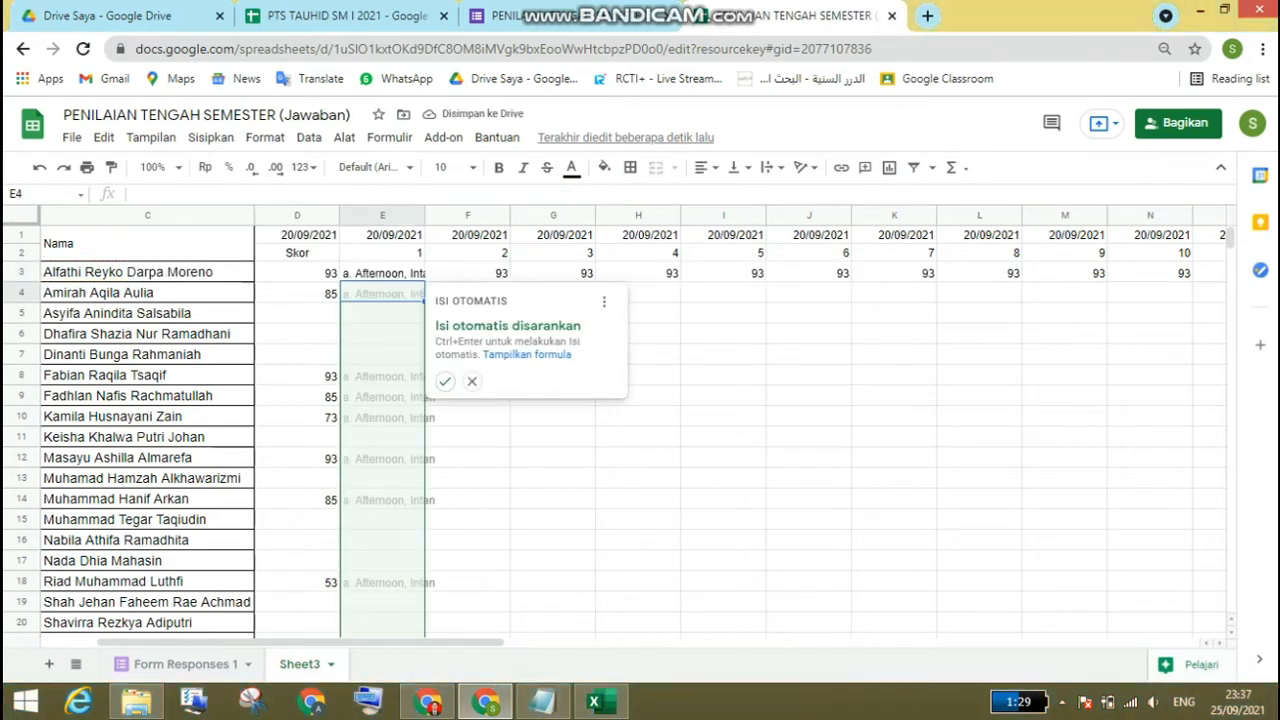
click(445, 381)
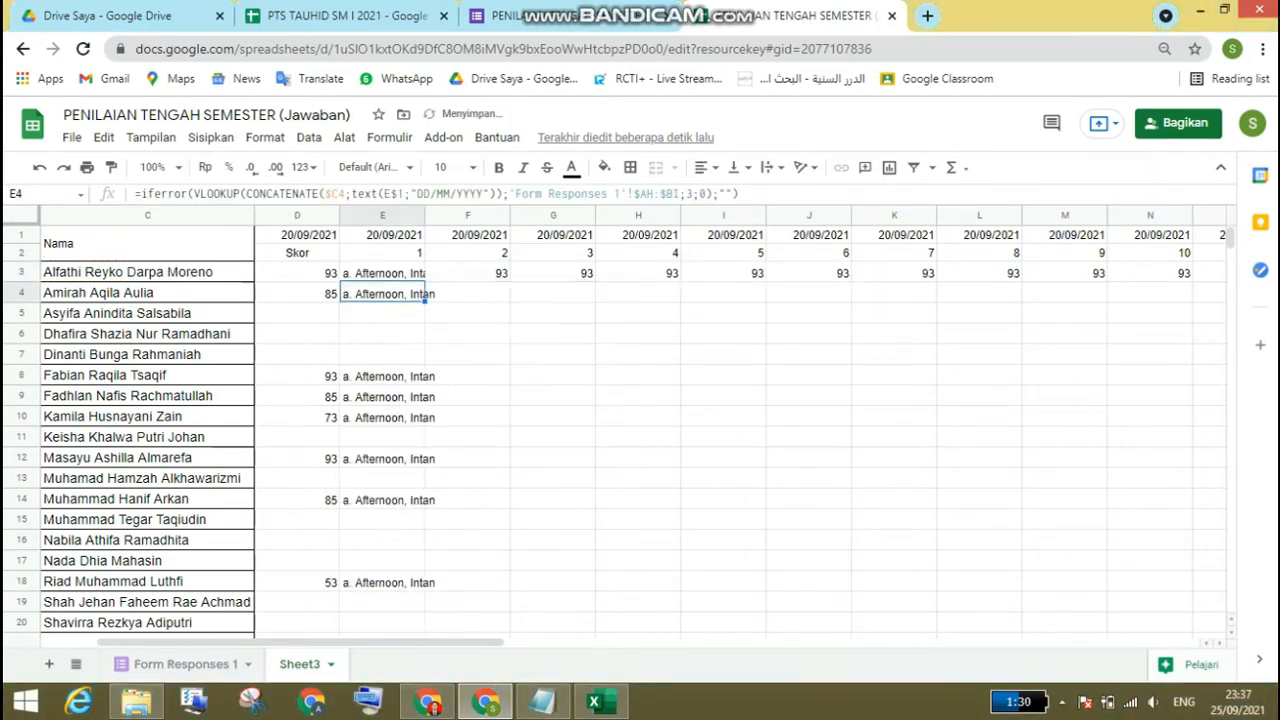
Step: Set the VLOOKUP column index in F3 to 4 and accept the suggested autofill down column F
click(467, 273)
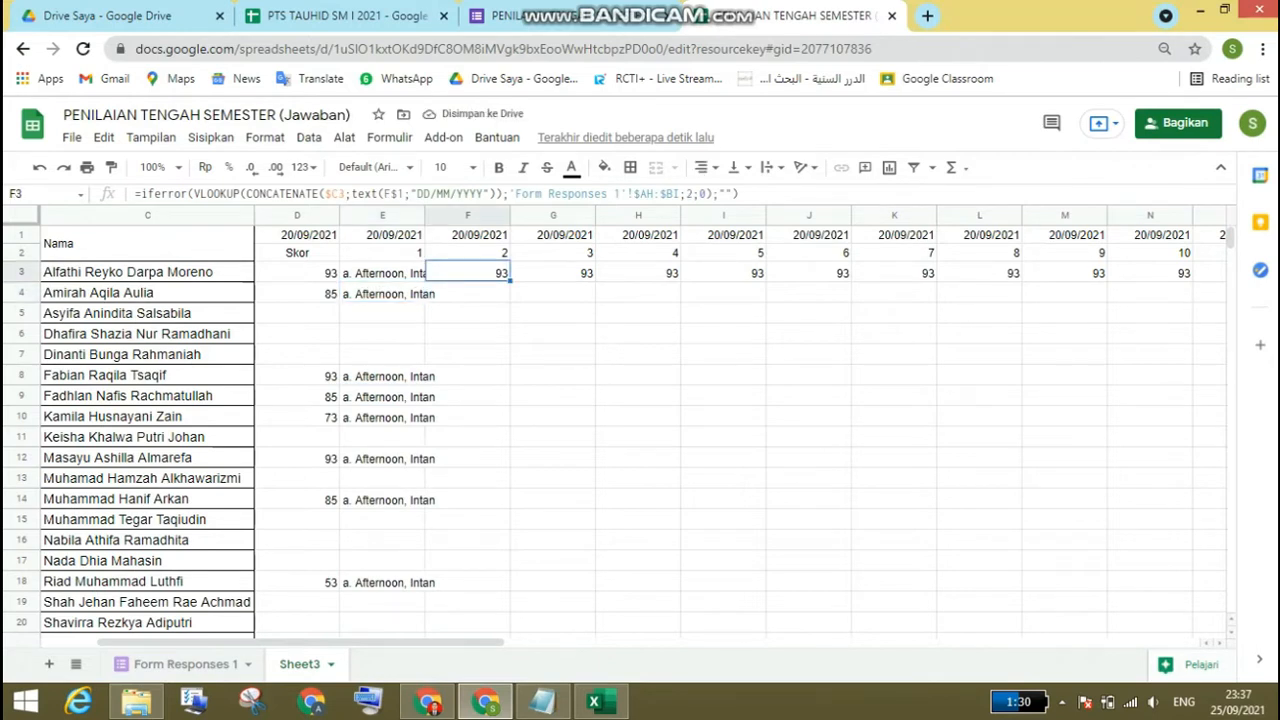
click(693, 194)
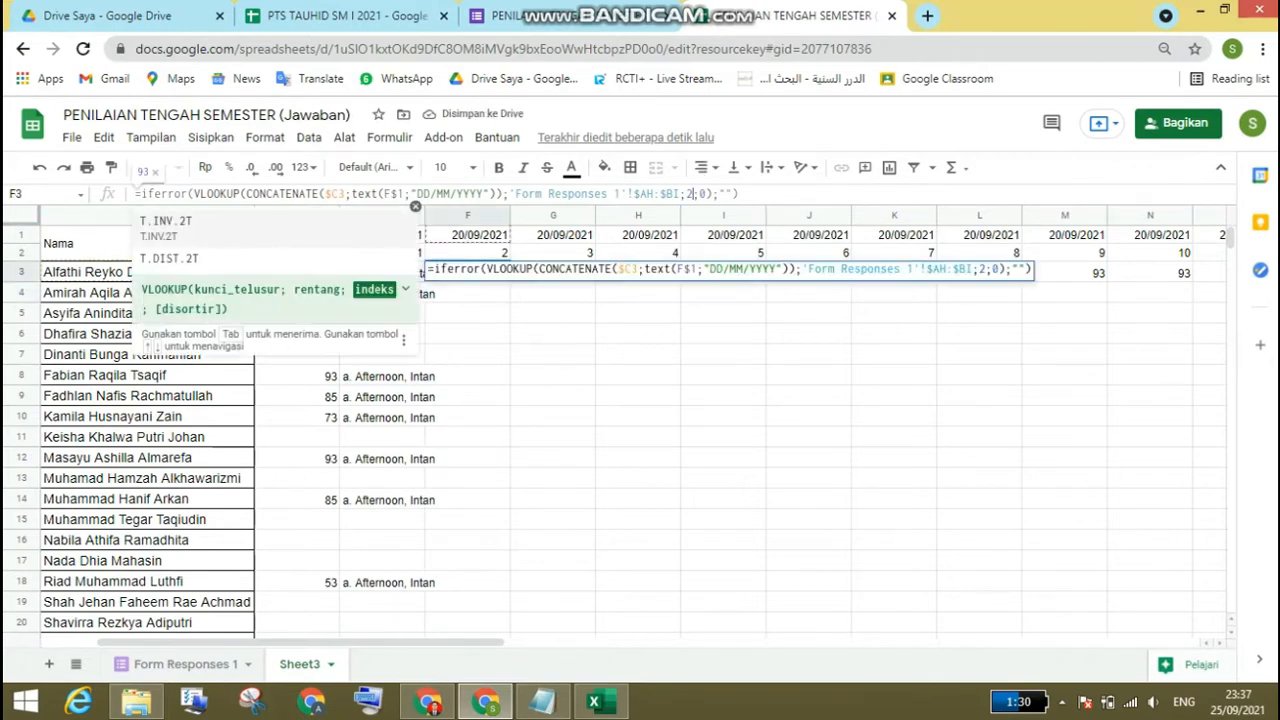
key(BackSpace)
text(4)
key(Return)
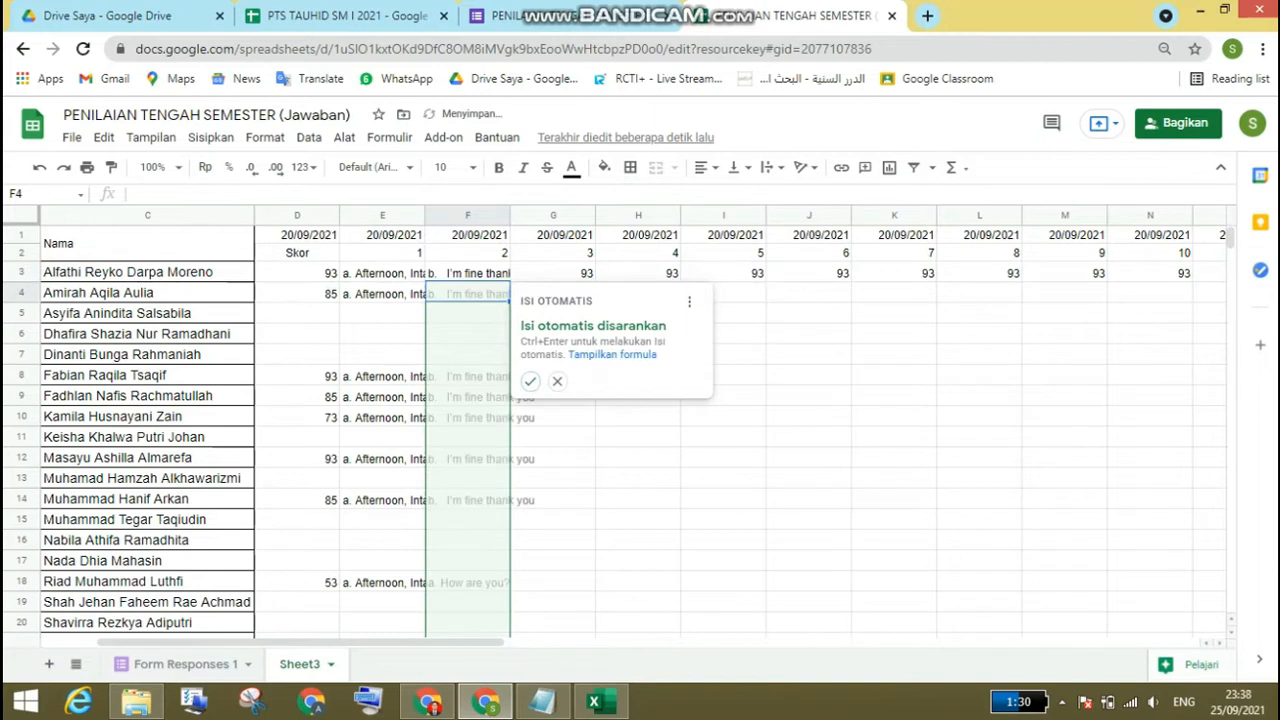
key(ctrl+Return)
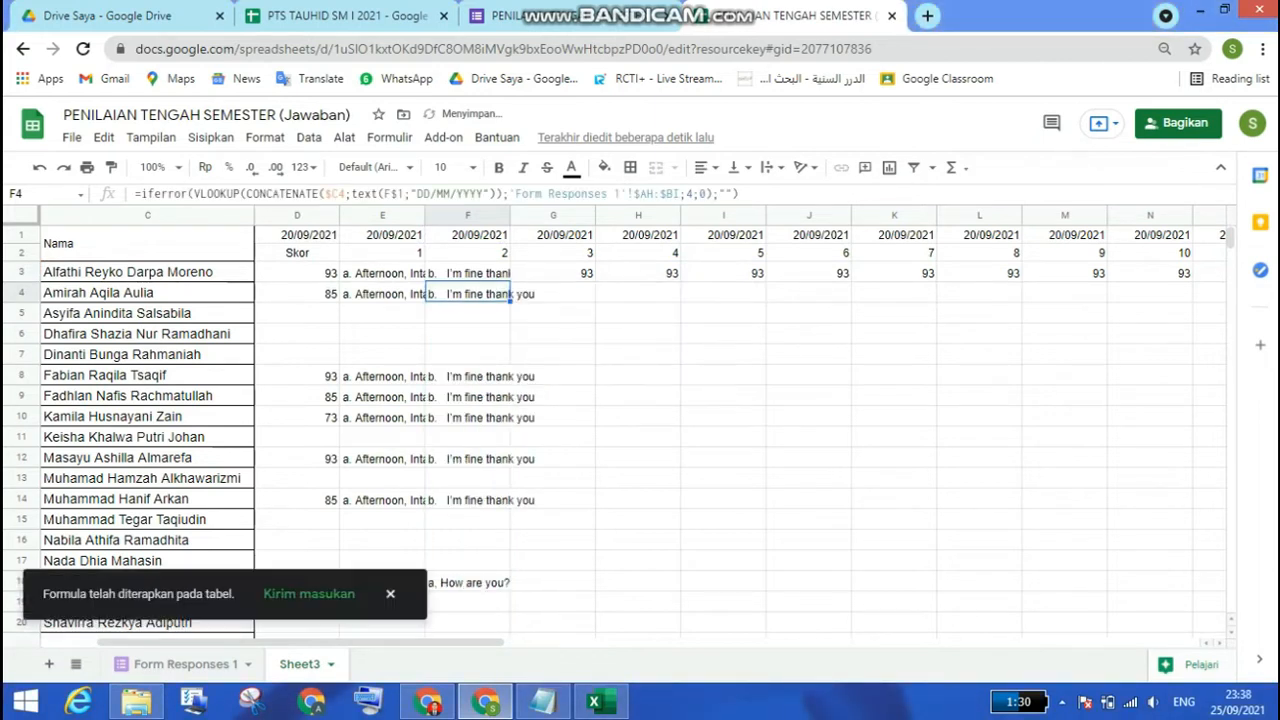
Step: Change the VLOOKUP column index in G3 to return the answer to question 3, and autofill the formula down column G
click(553, 273)
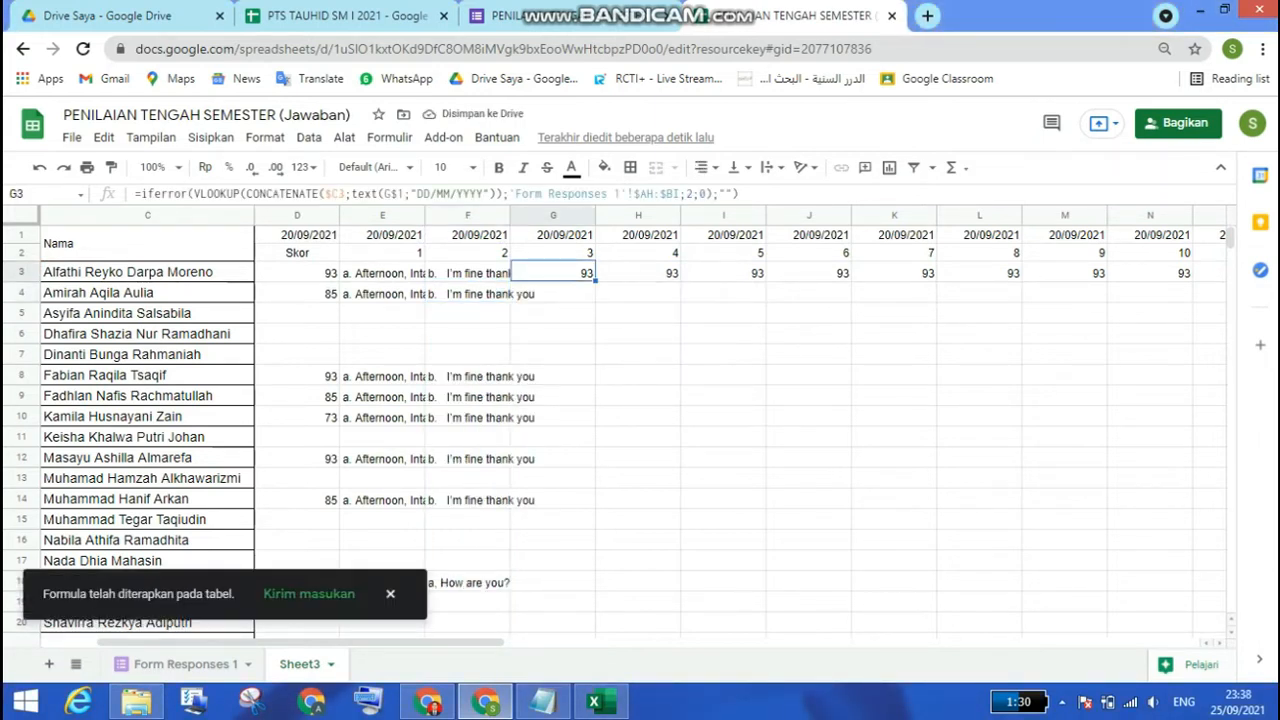
click(687, 193)
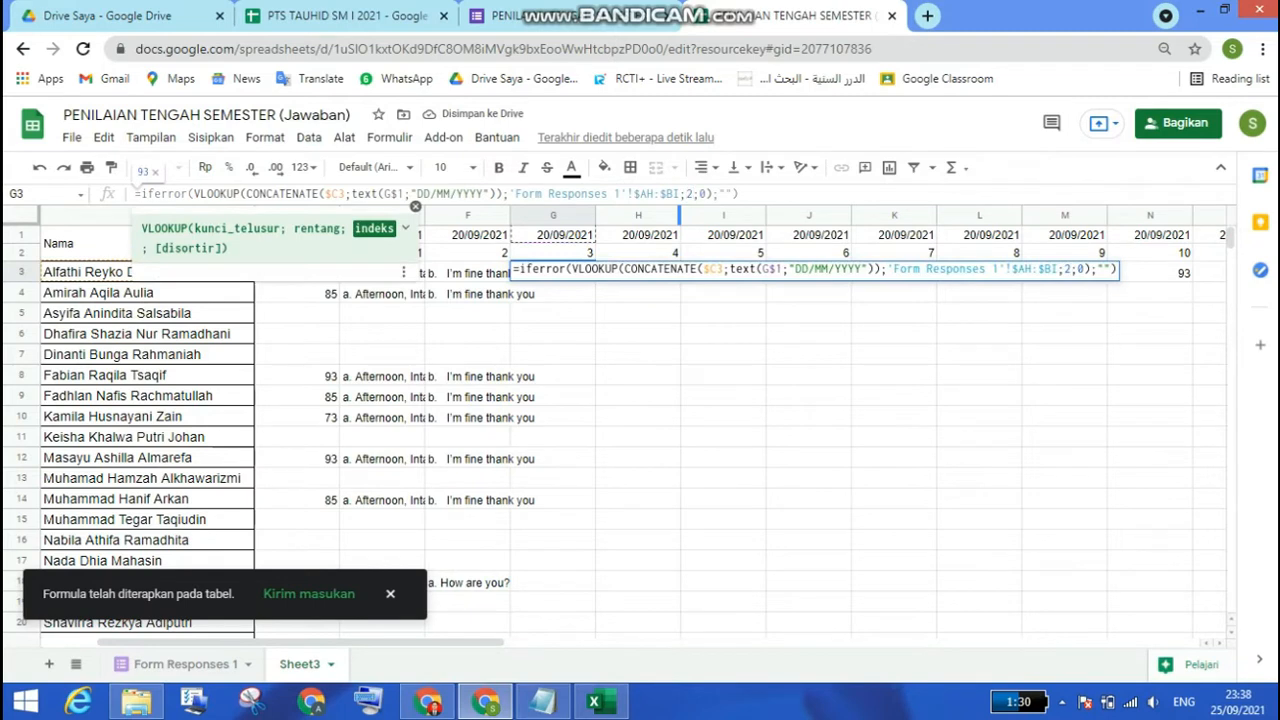
key(Return)
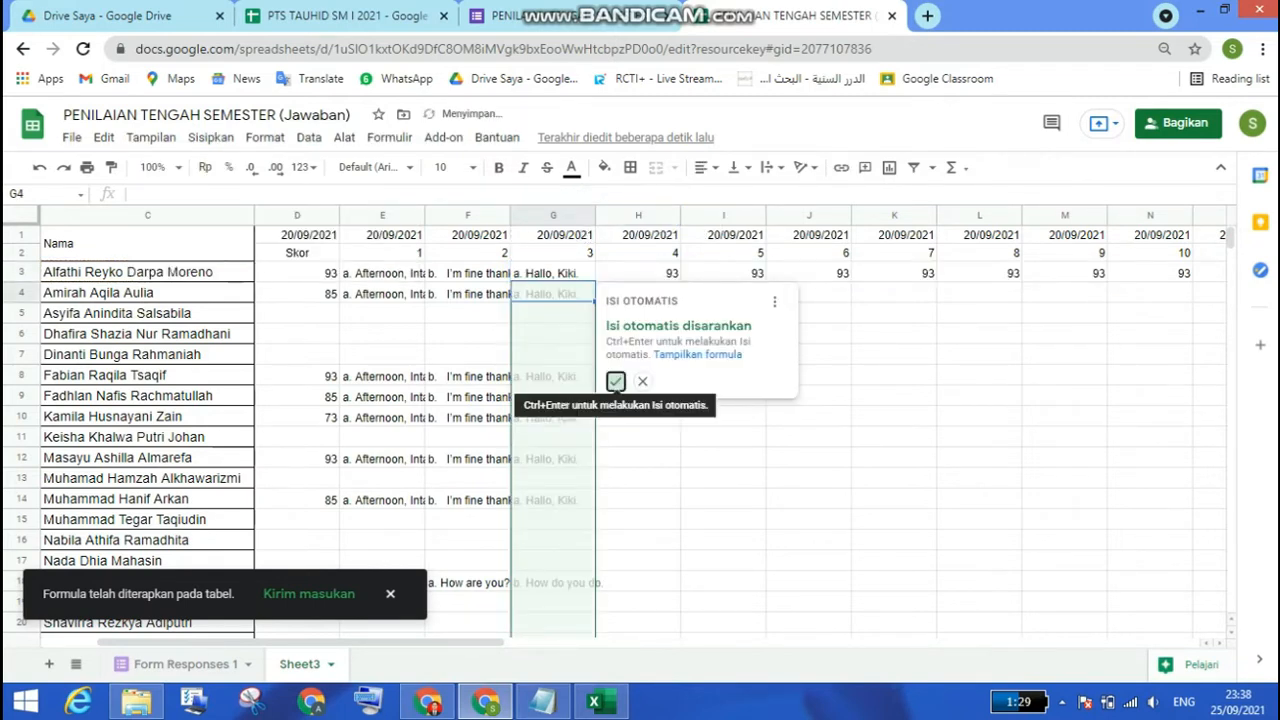
click(615, 381)
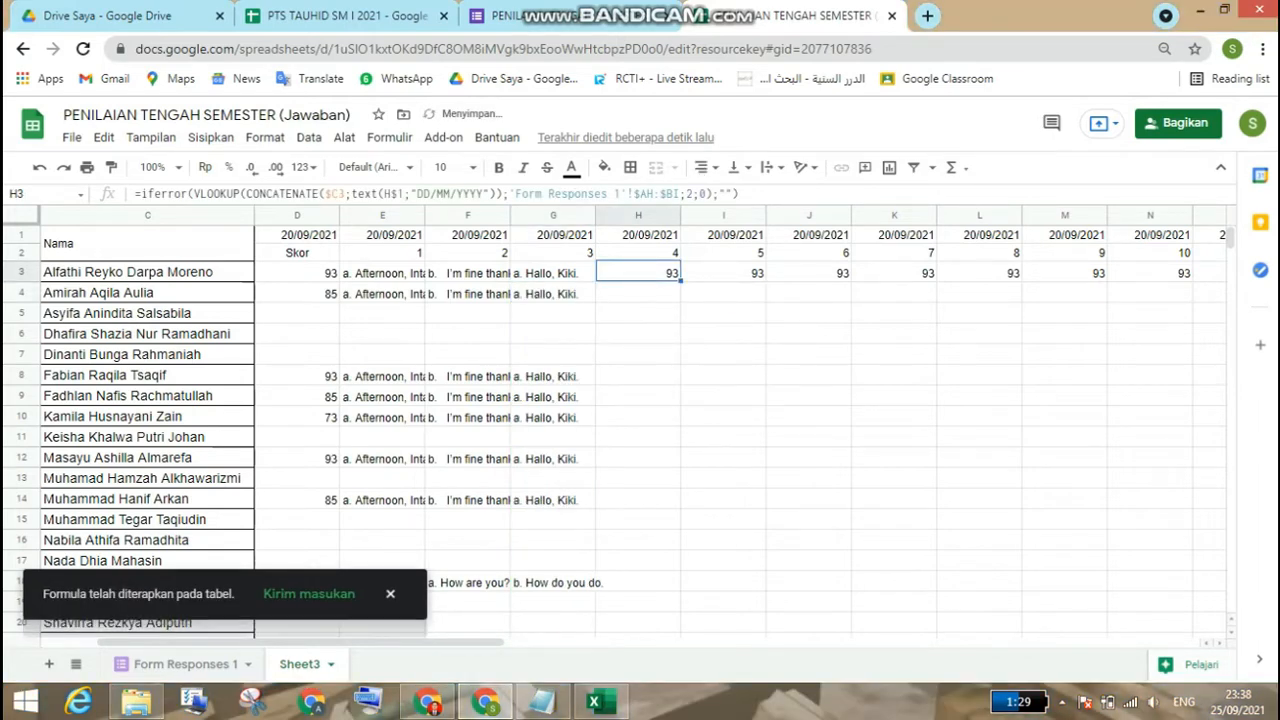
Step: Set the VLOOKUP column index in H3 to 6 and accept the suggested autofill down column H
click(690, 193)
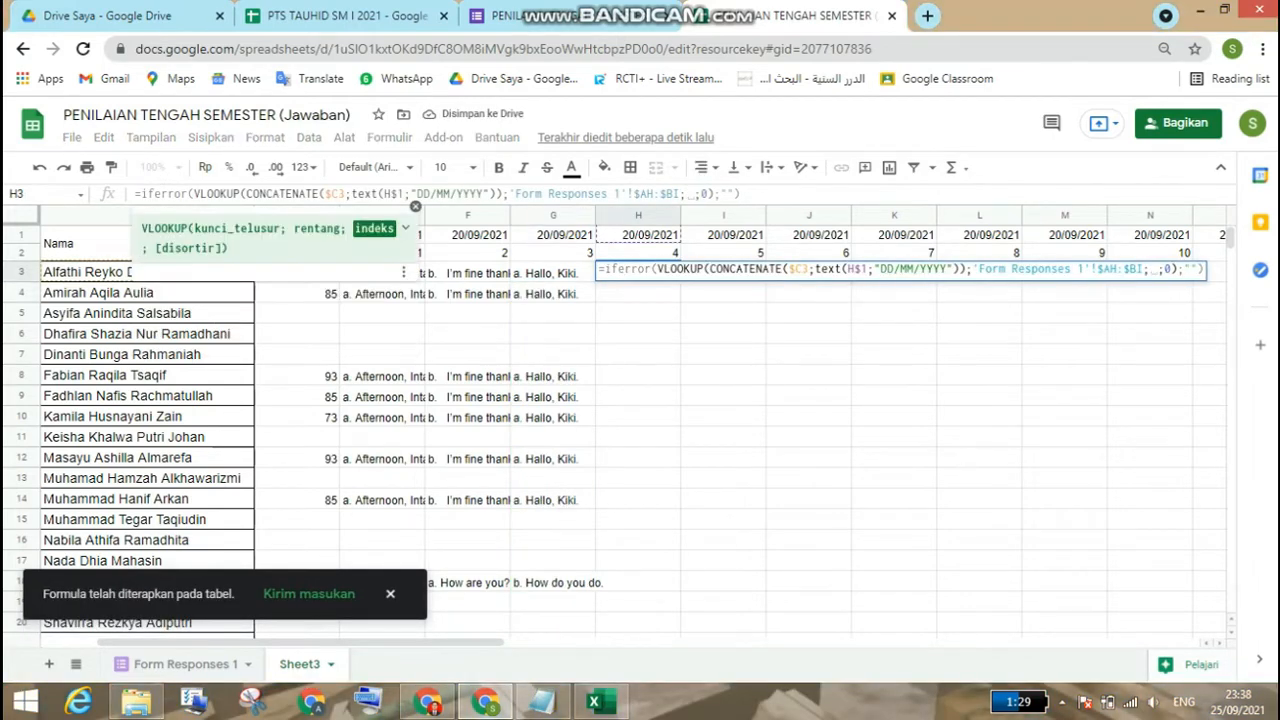
key(Return)
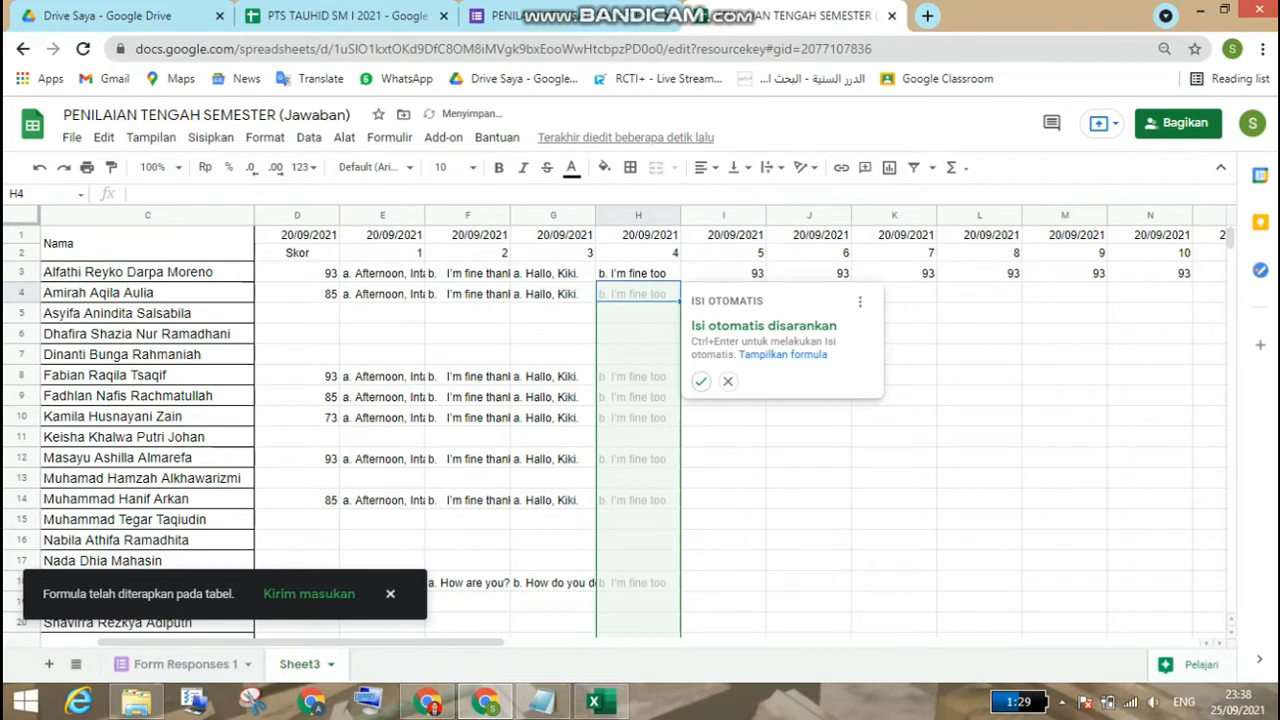
click(700, 381)
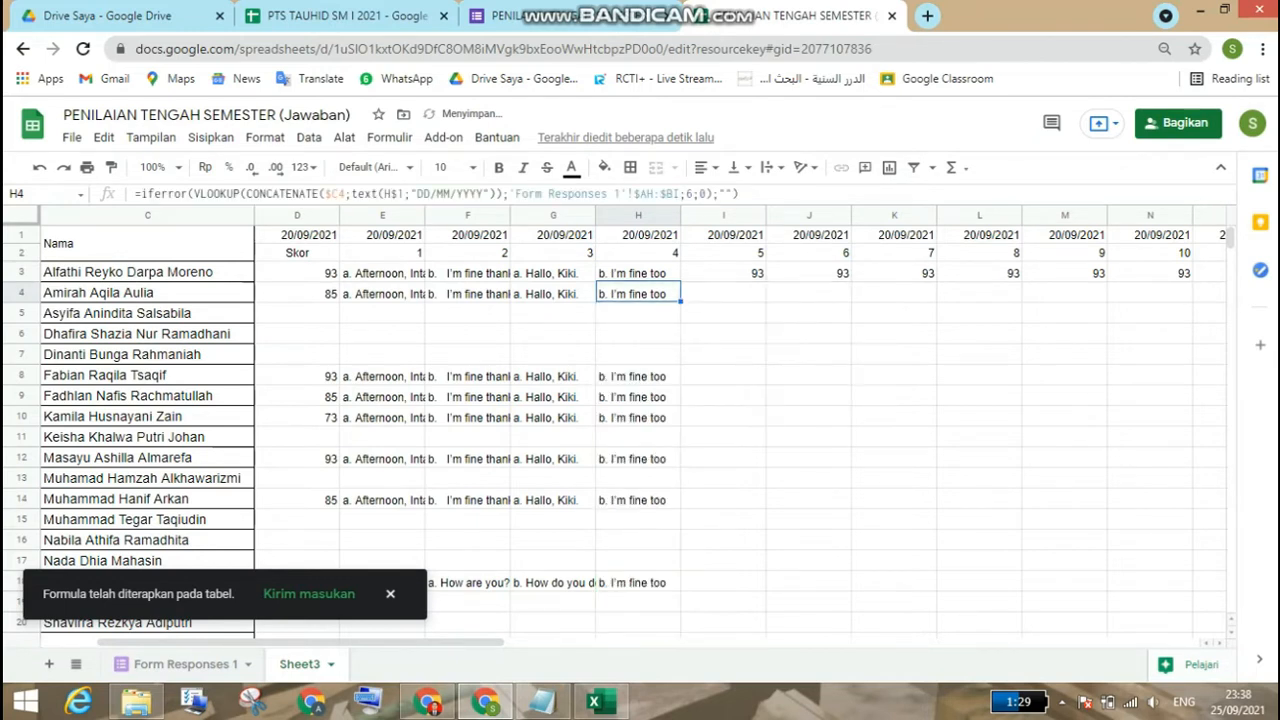
Step: Set the VLOOKUP column index in I3 to 7 and accept the suggested autofill down column I
click(724, 273)
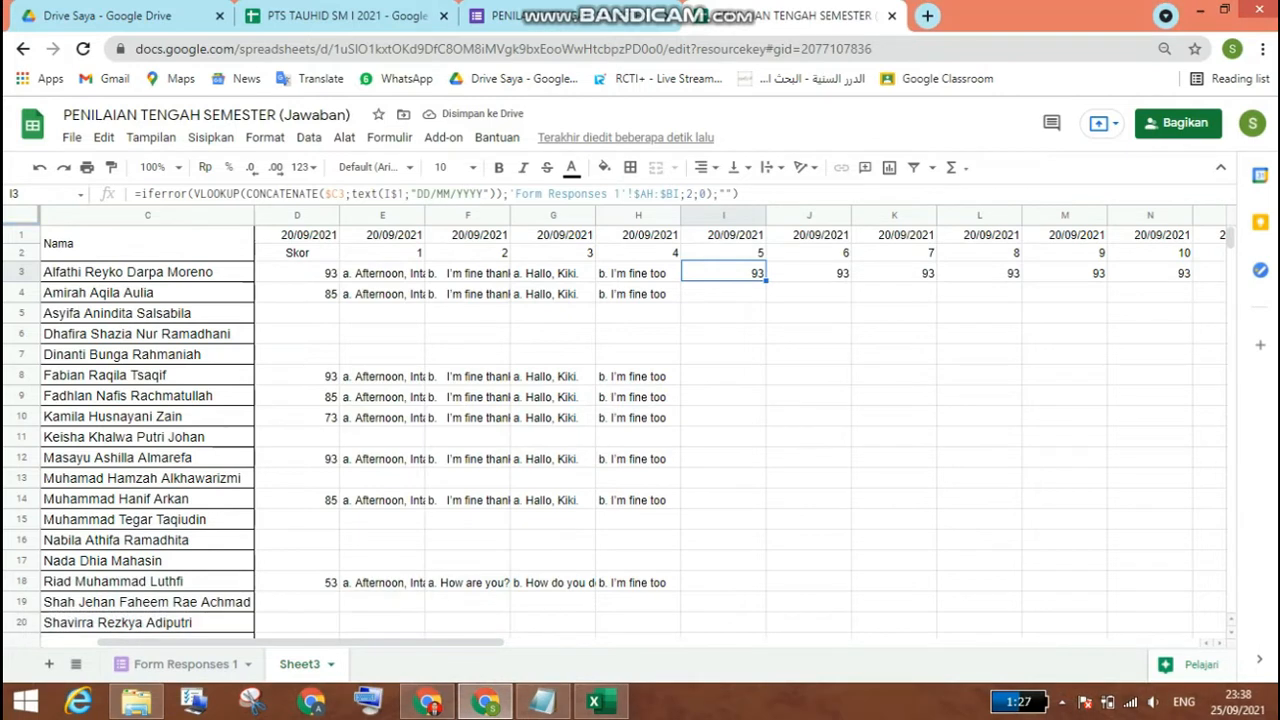
click(692, 194)
key(BackSpace)
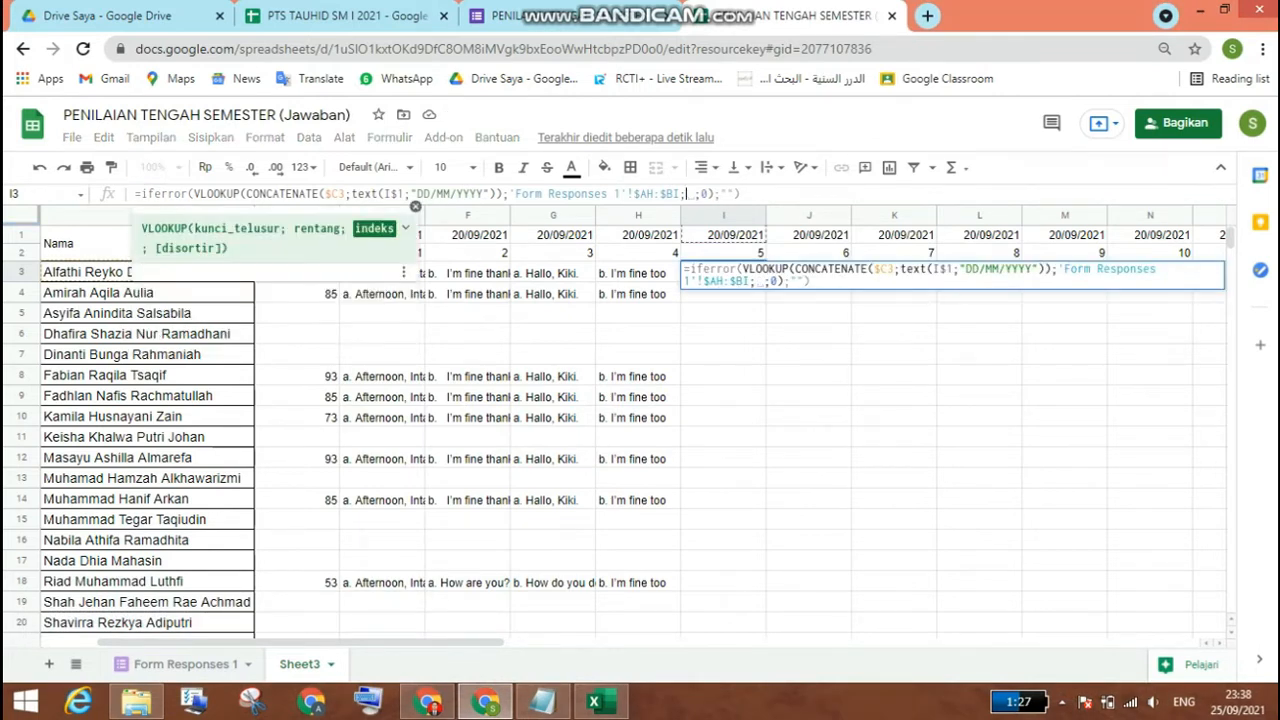
text(7)
key(Return)
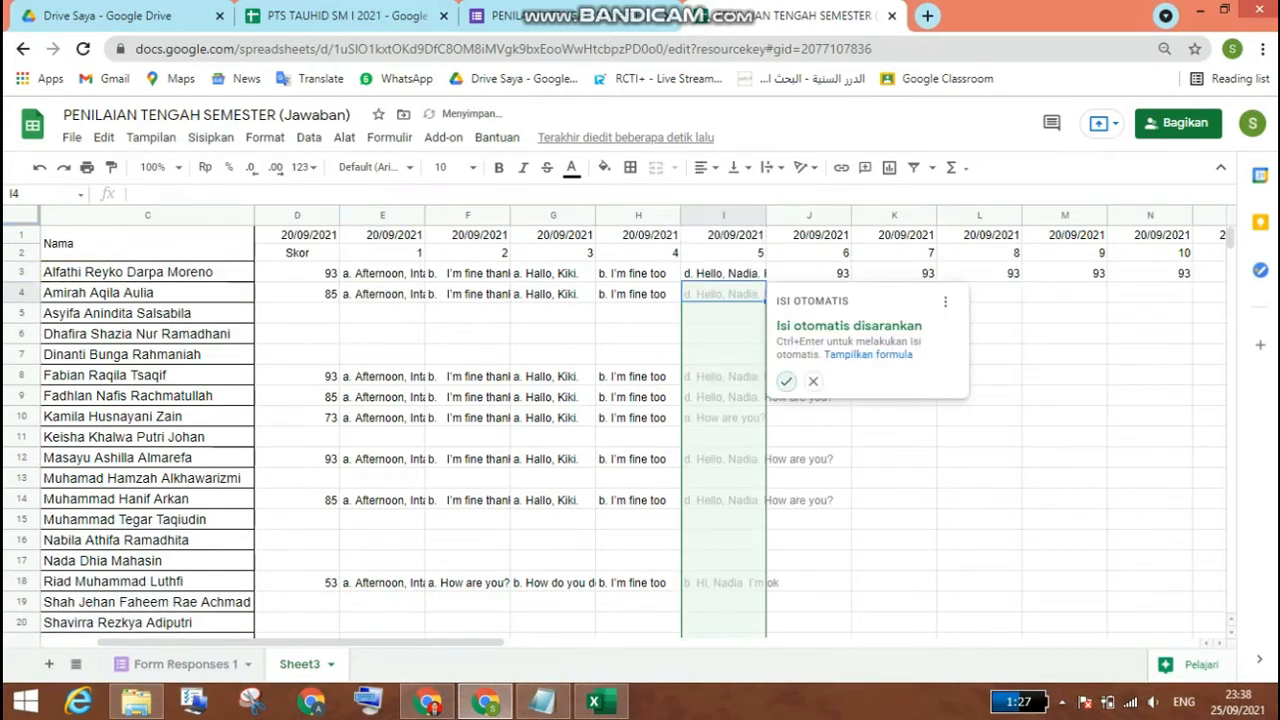
click(786, 381)
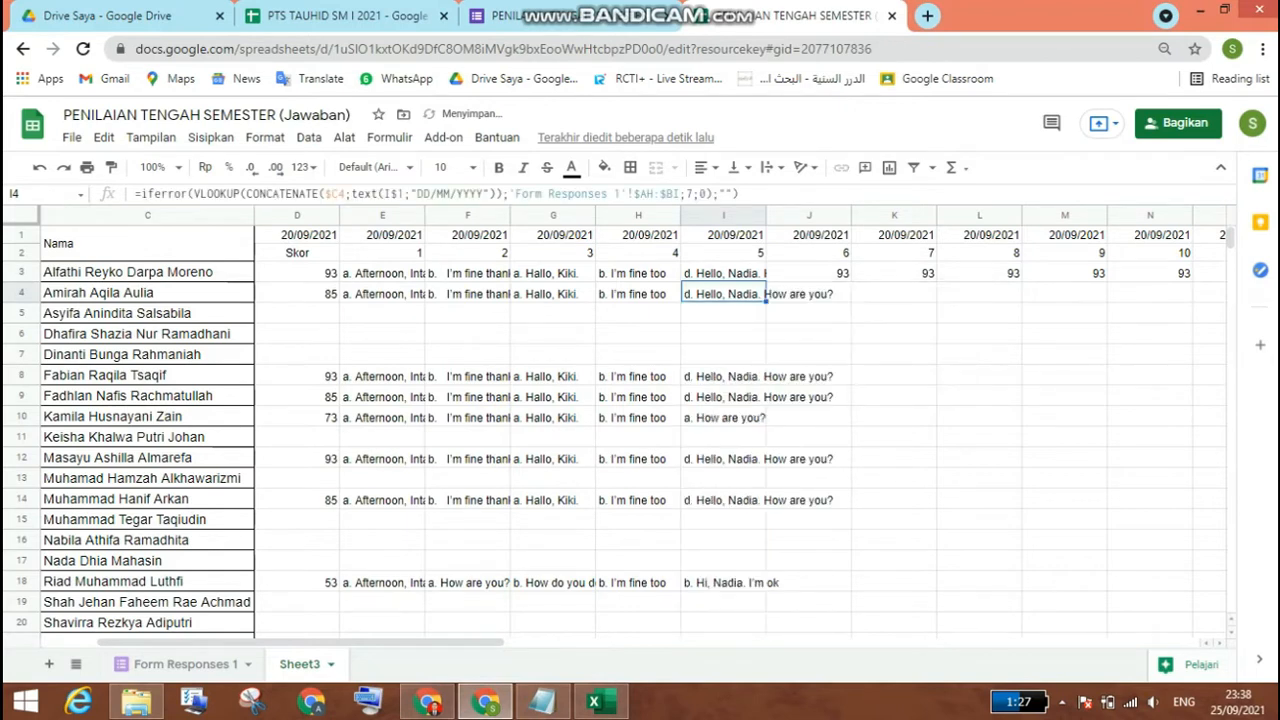
Step: Set the VLOOKUP column index in J3 to 8 and accept the suggested autofill down column J
click(809, 273)
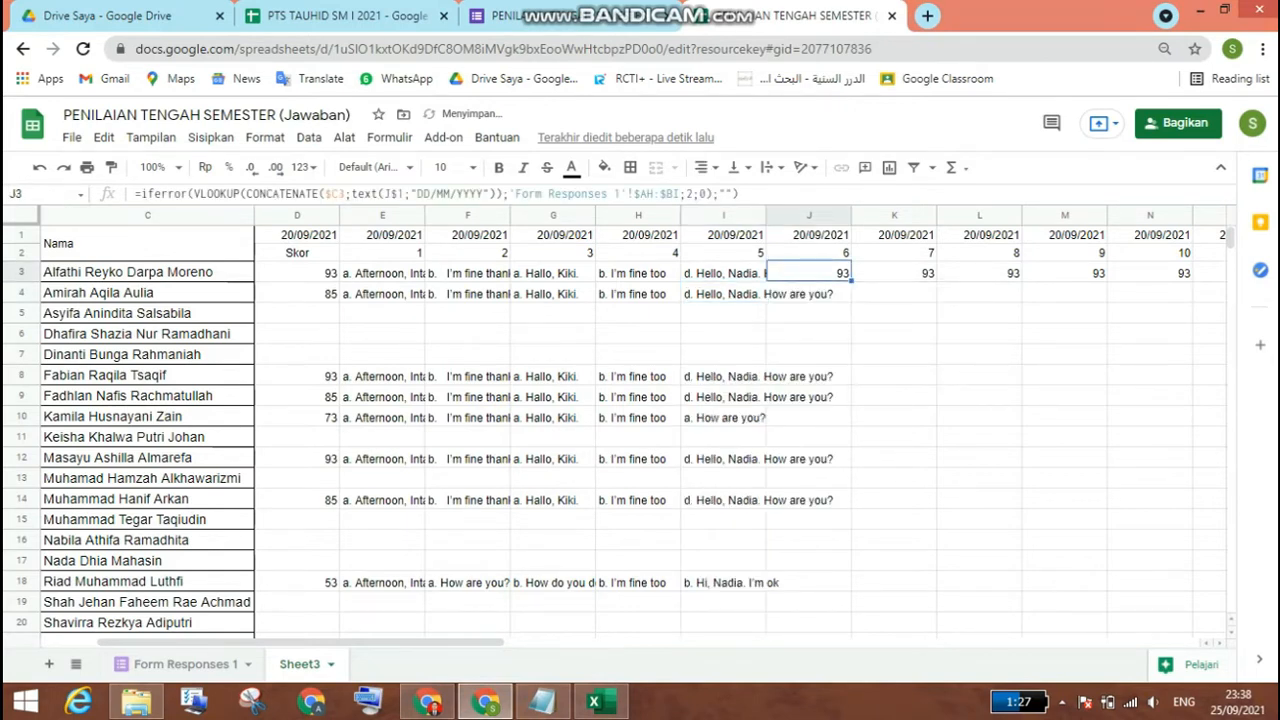
click(689, 193)
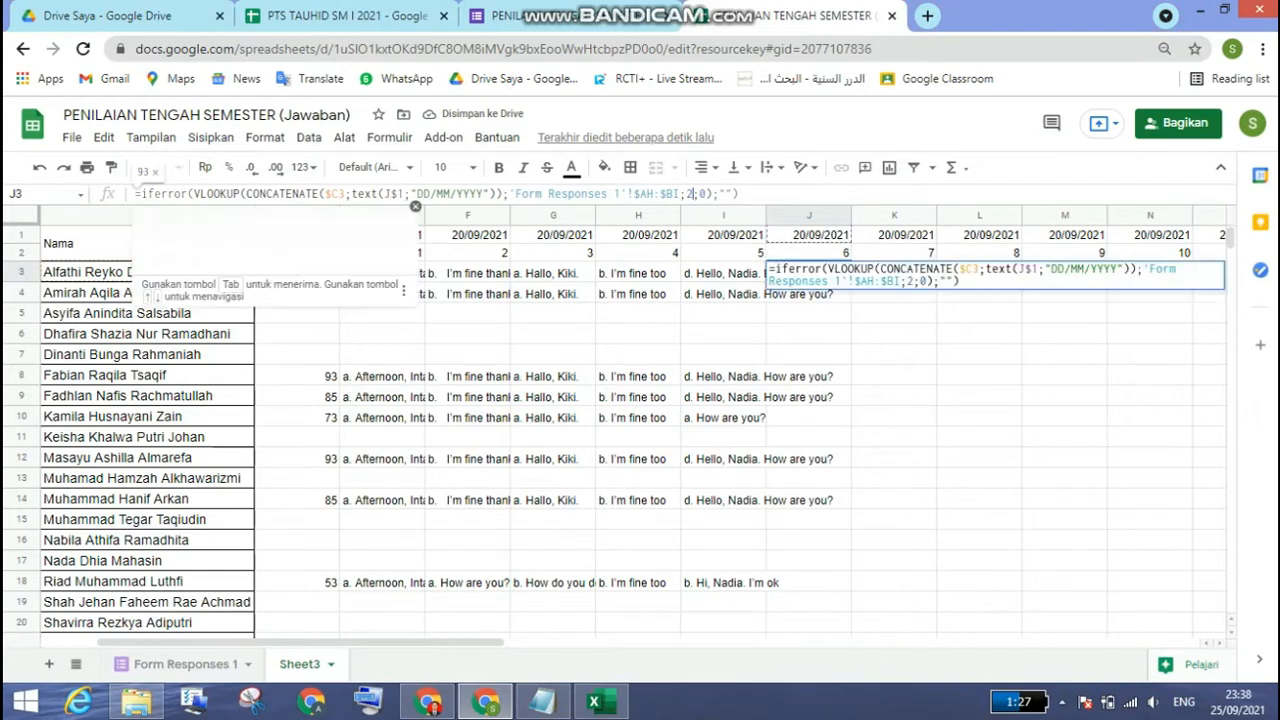
key(BackSpace)
text(8)
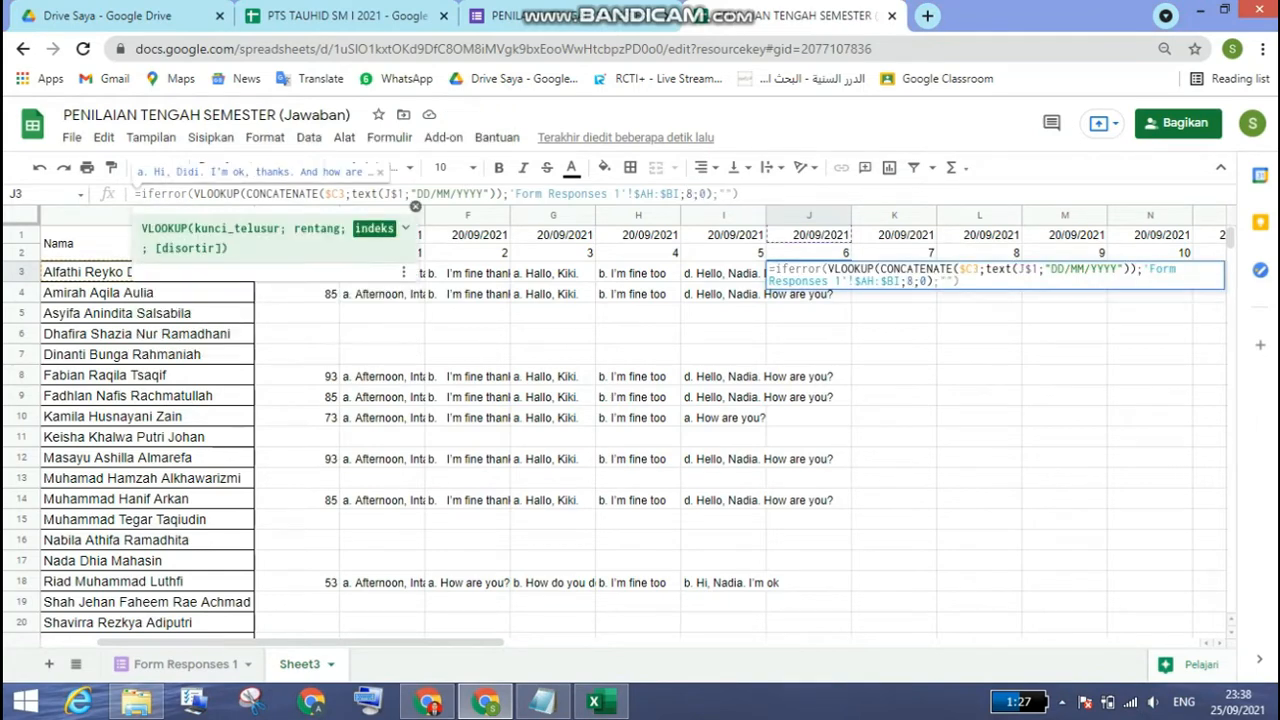
key(Return)
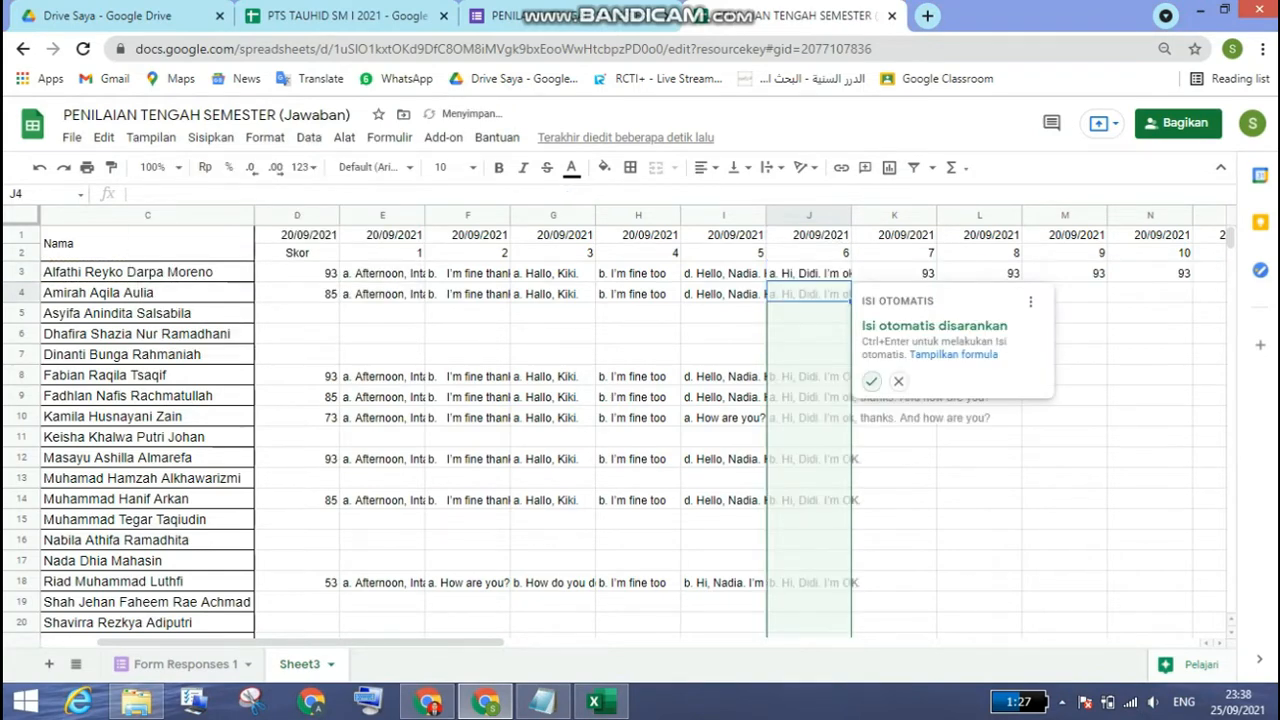
click(872, 381)
click(894, 272)
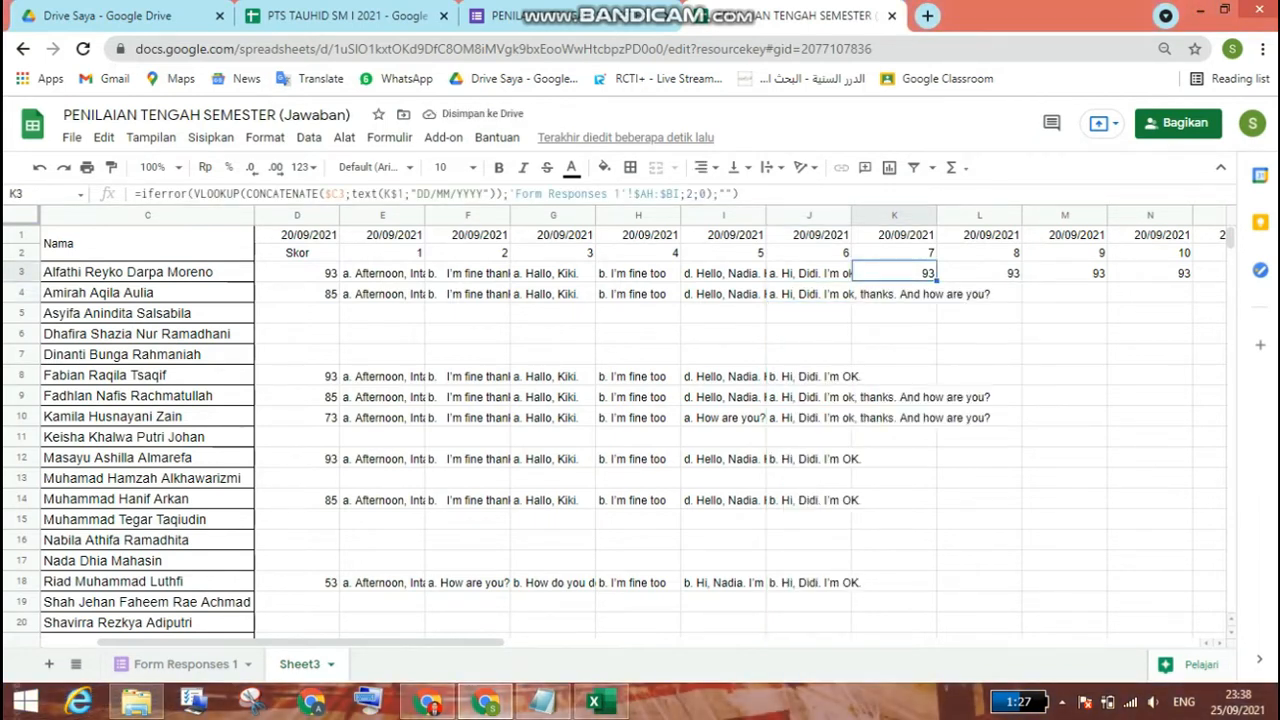
Step: Set the VLOOKUP column index in K3, under question 7, to 8
click(690, 193)
key(BackSpace)
text(8)
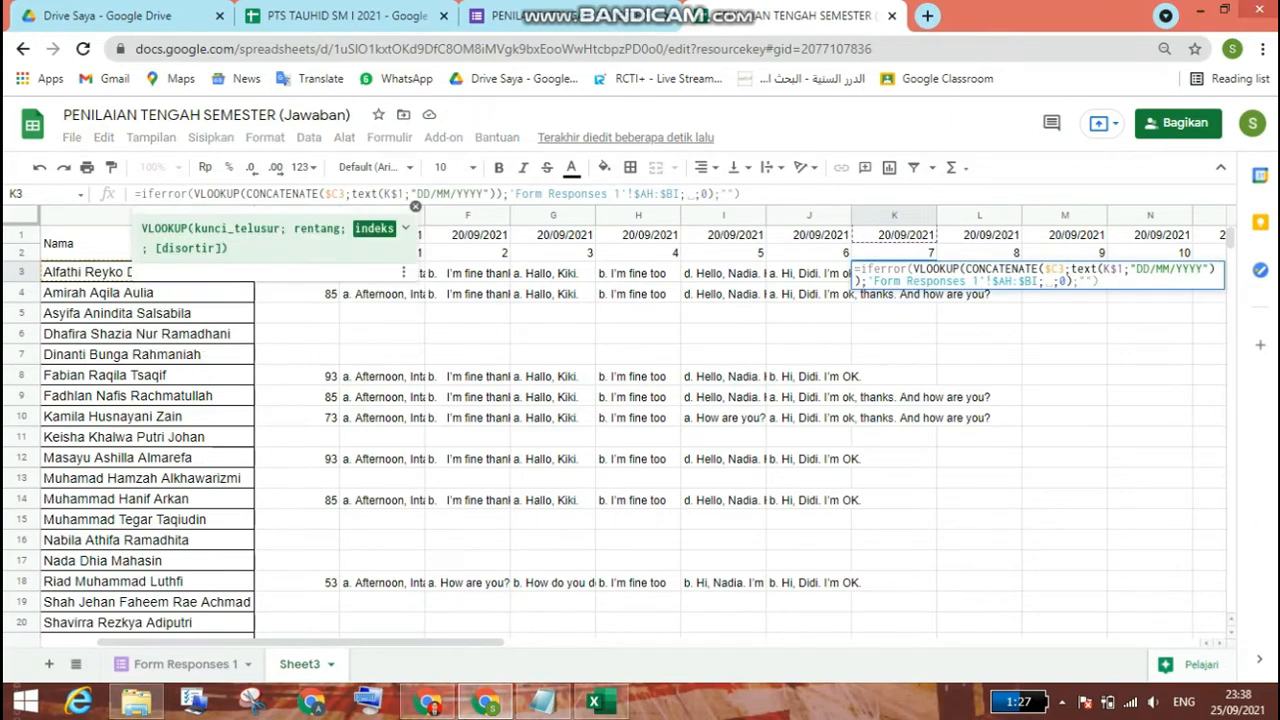
key(Return)
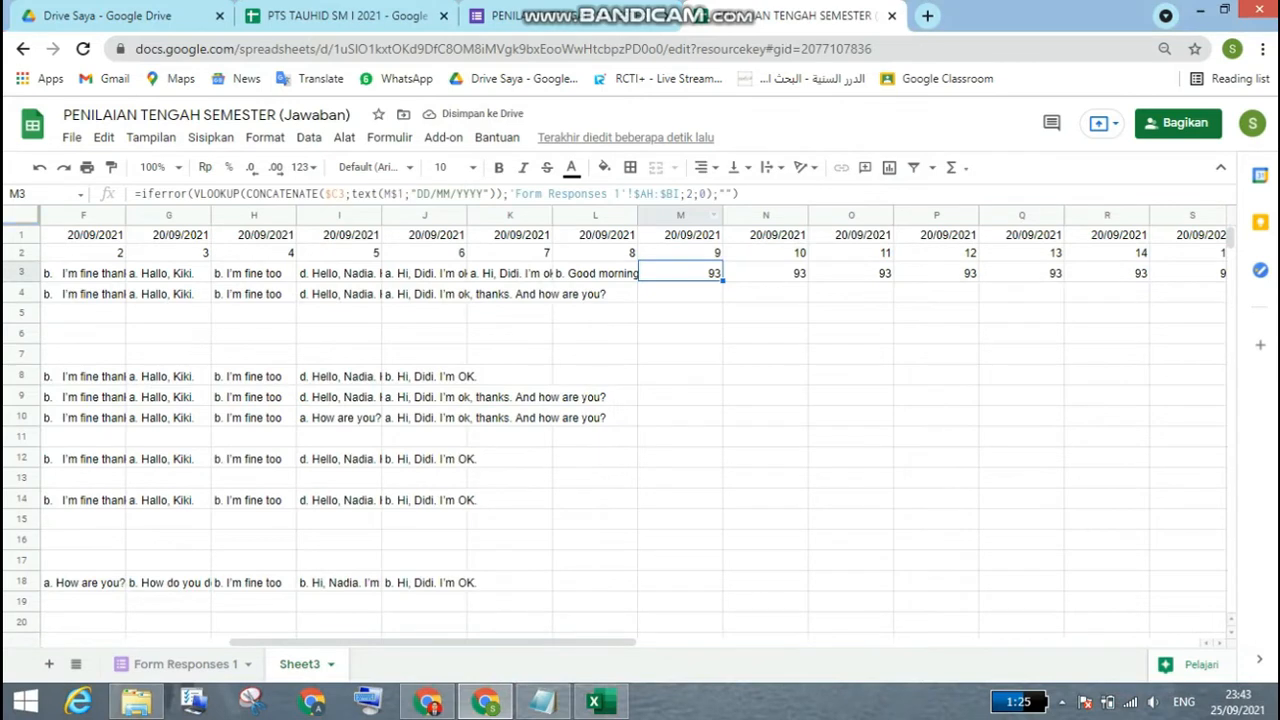
Step: Replace the VLOOKUP column index in M3 so the cell looks up the answer for question 9
click(693, 194)
key(BackSpace)
text(10)
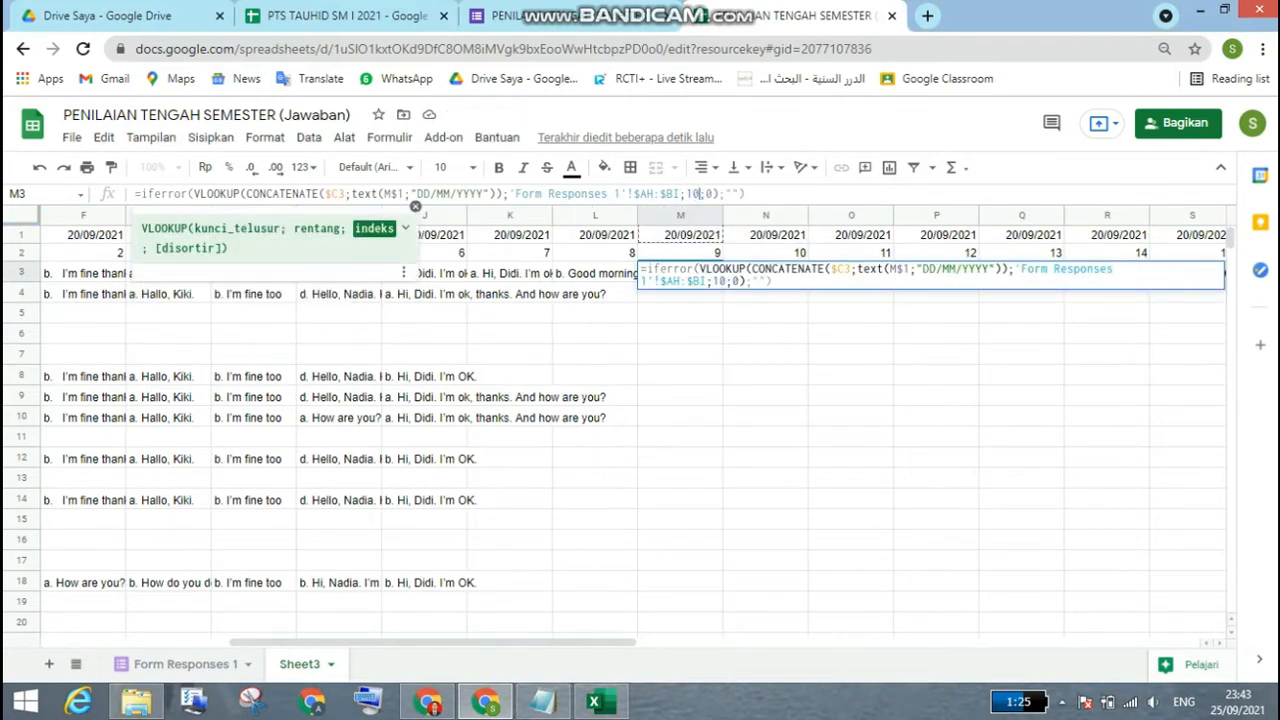
key(Return)
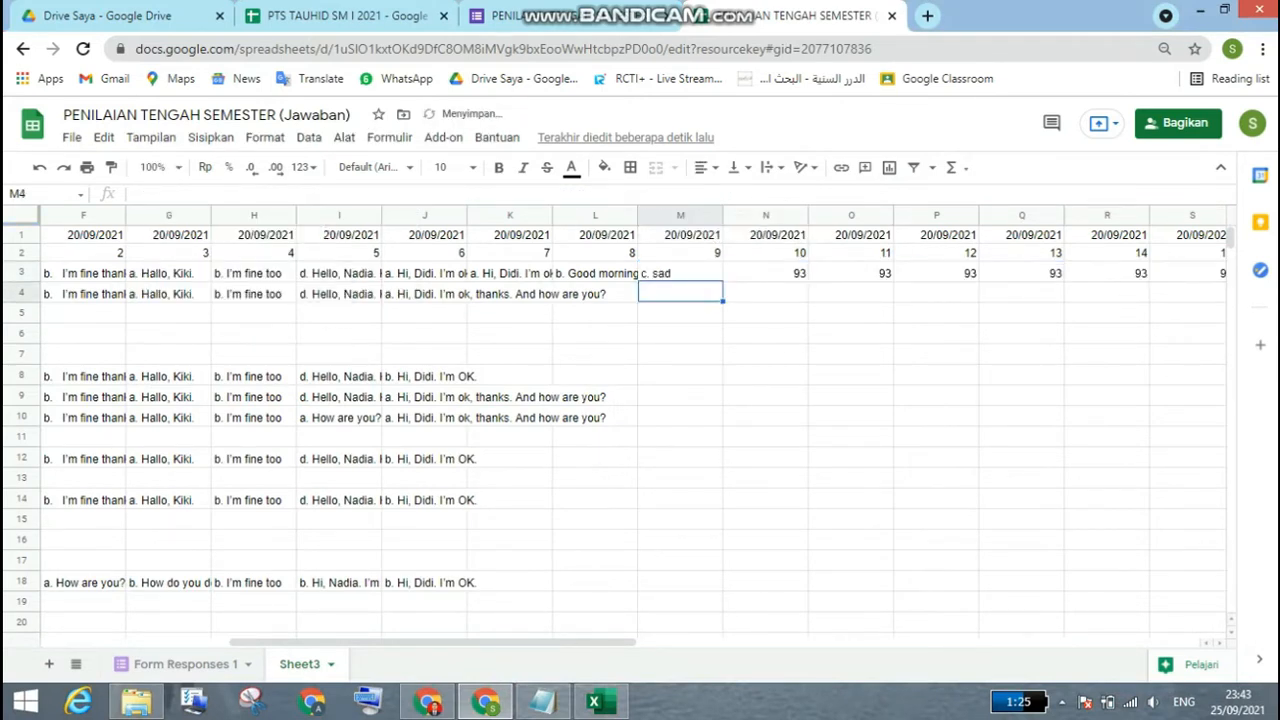
Step: Set the VLOOKUP column index in N3, under question 10, to 11
key(Up)
key(Right)
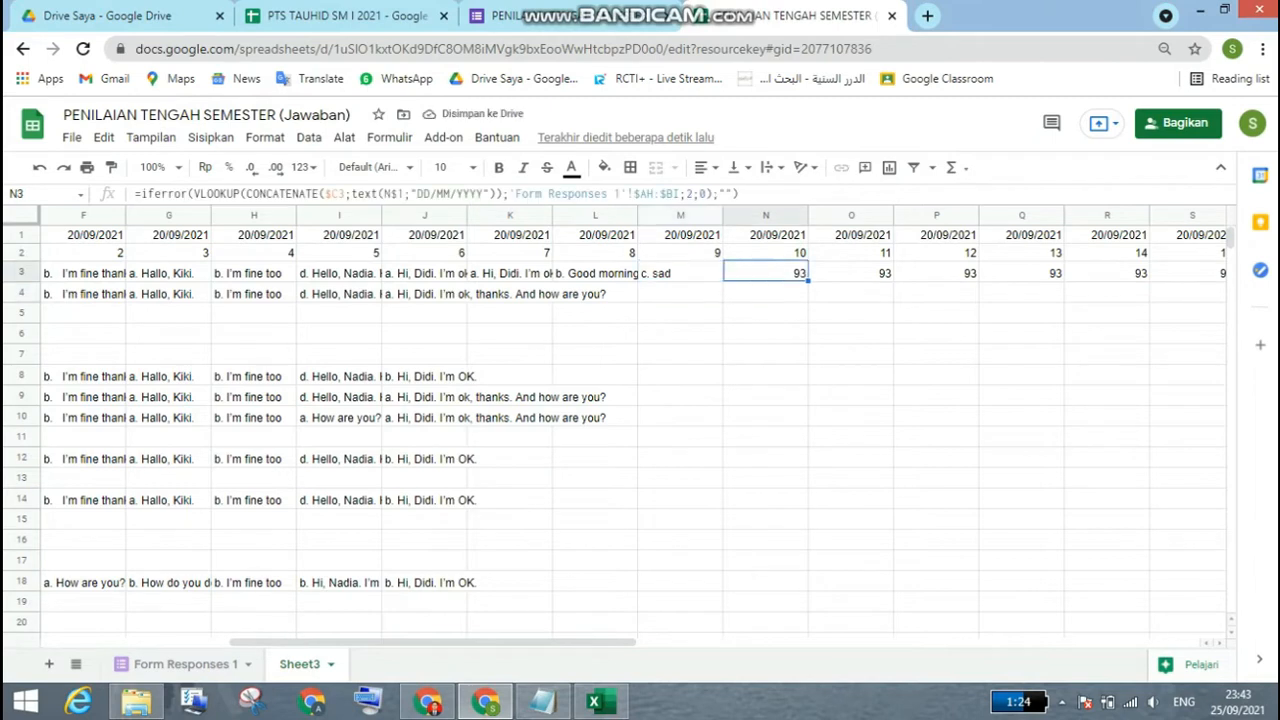
click(689, 194)
key(BackSpace)
text(11)
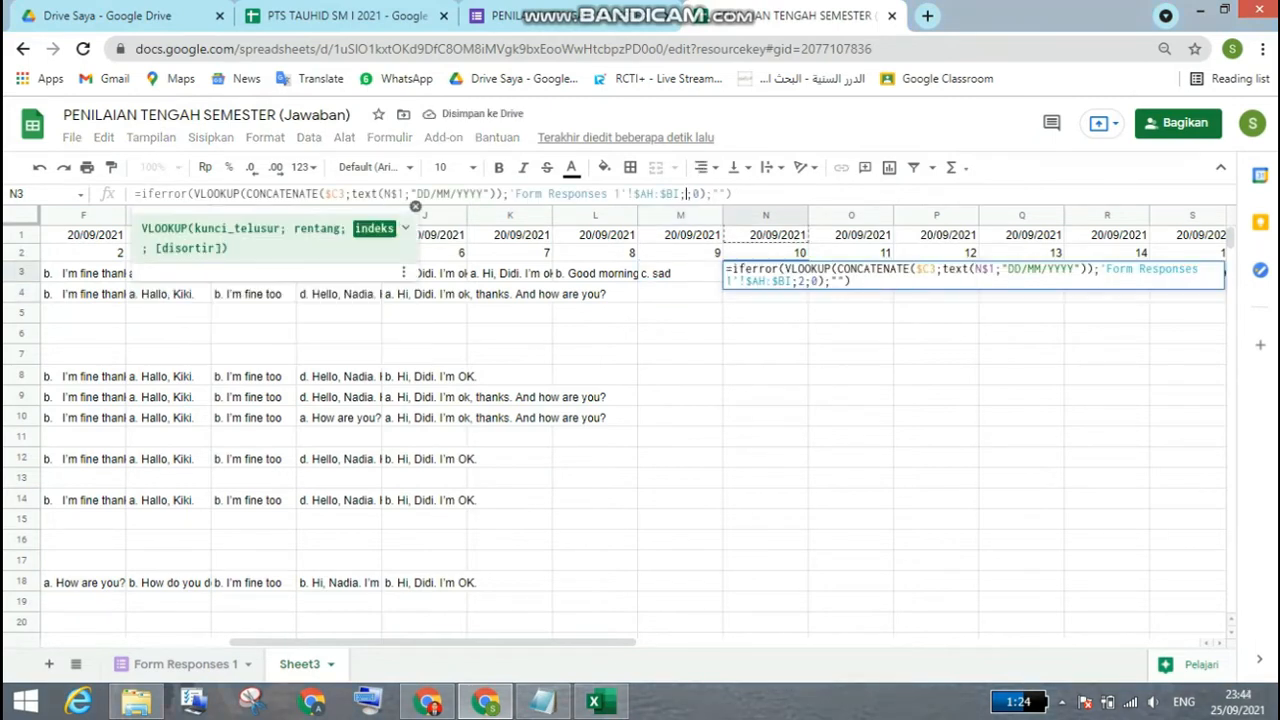
key(Return)
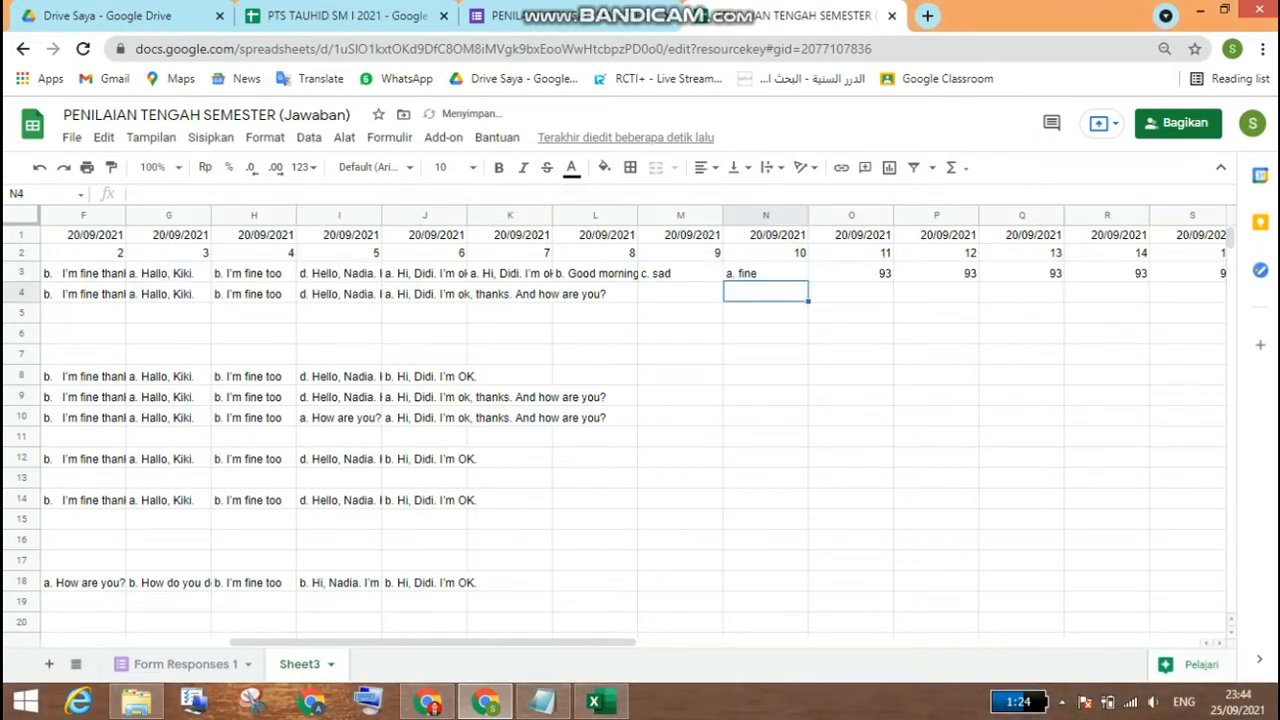
Step: Set the VLOOKUP column index in O3, under question 11, to 12
key(Up)
key(Right)
click(687, 194)
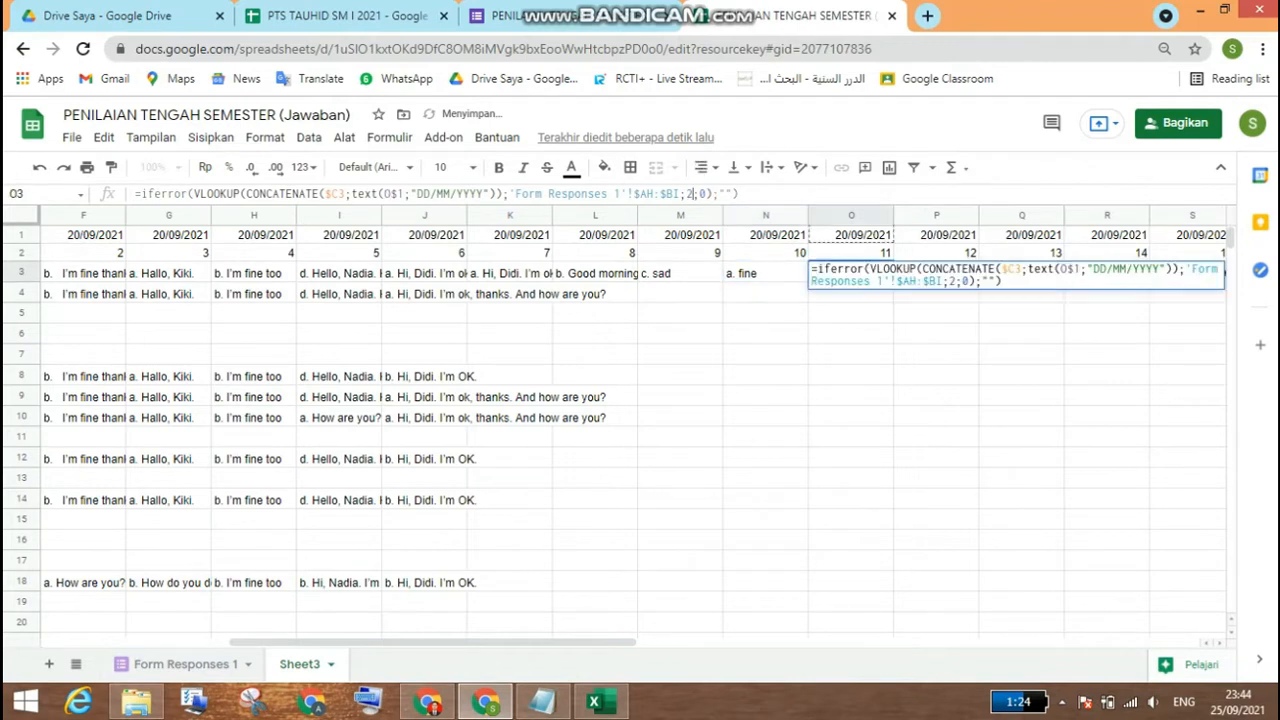
text(1)
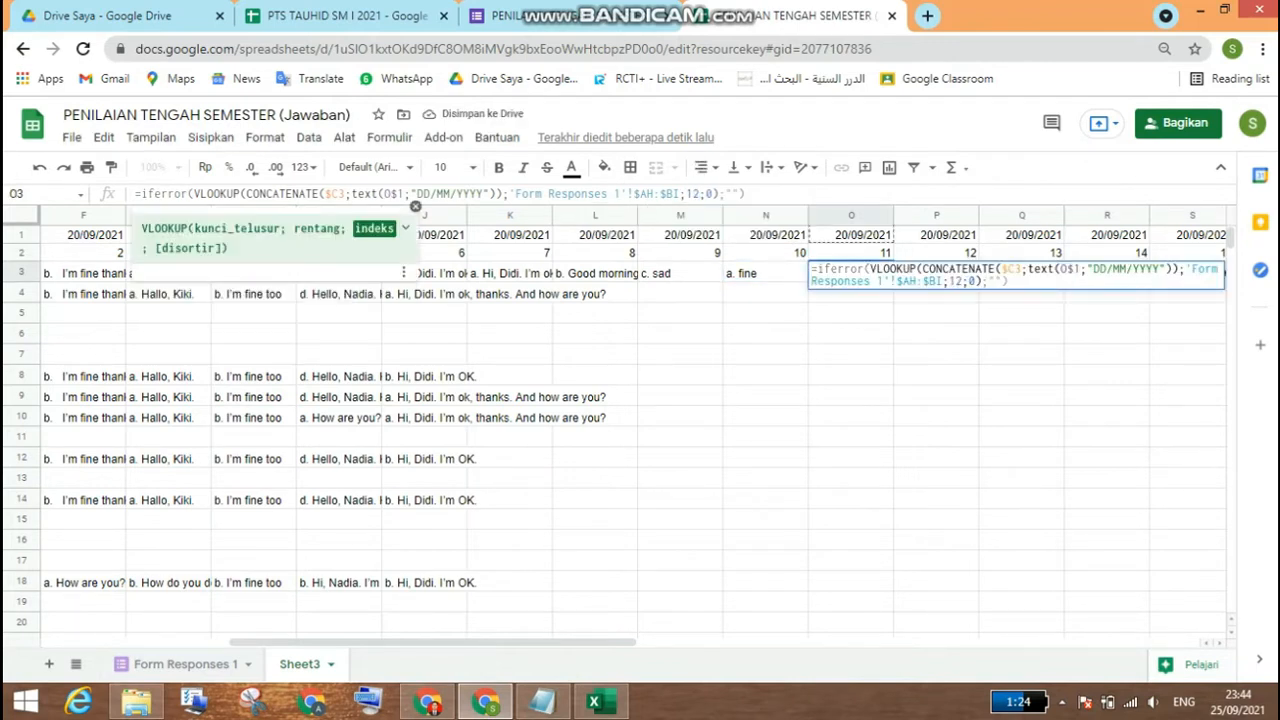
key(Return)
Step: Set the VLOOKUP column index in P3, under question 12, to 13
key(Up)
key(Right)
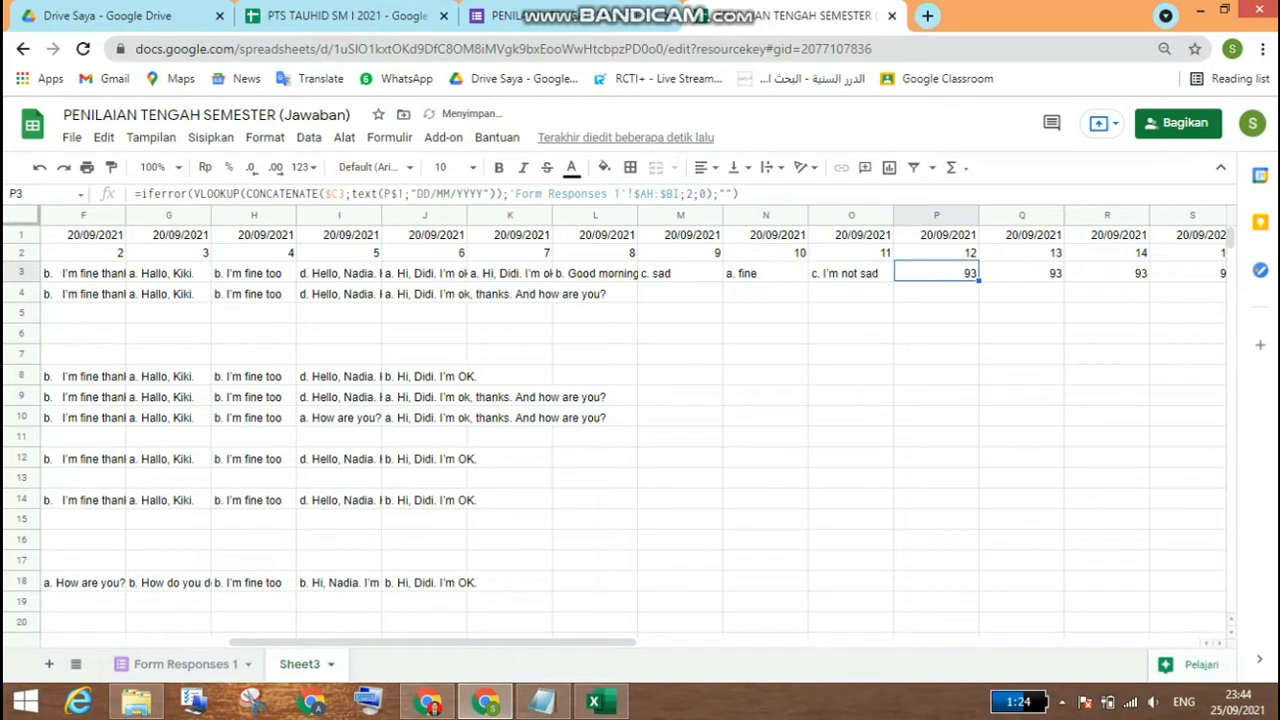
click(694, 194)
key(BackSpace)
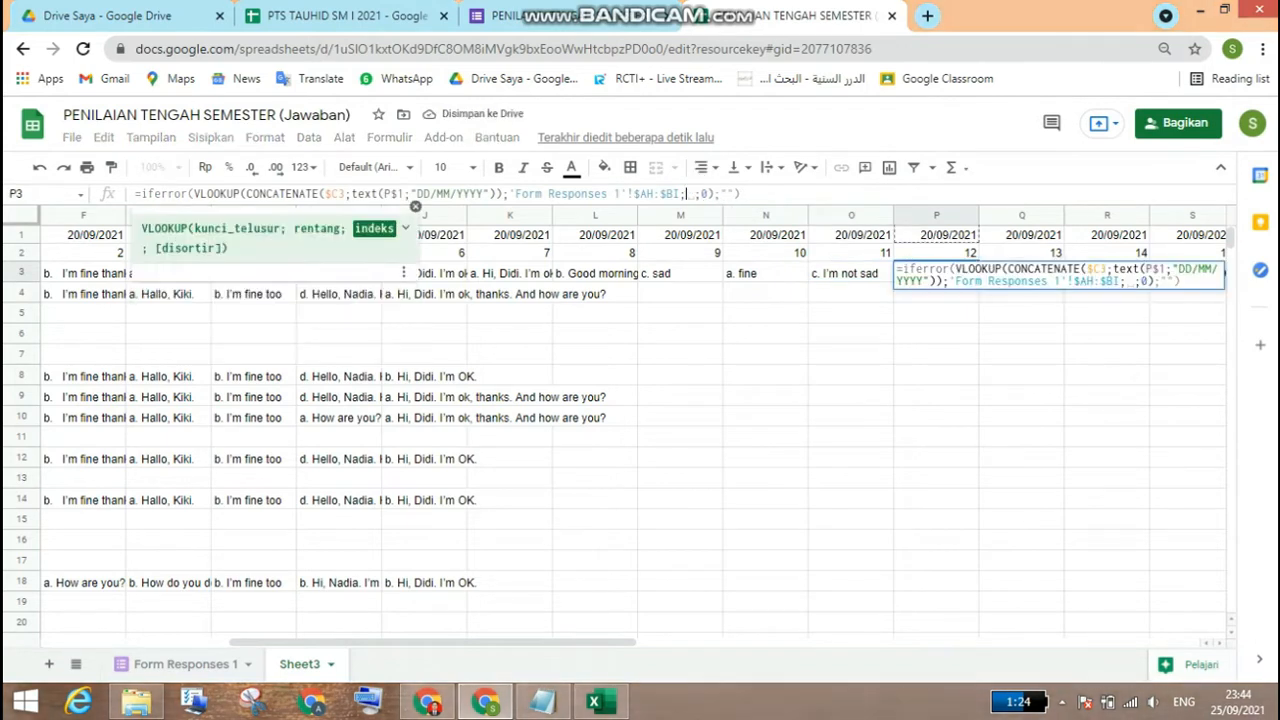
text(13)
key(Return)
Step: Set the VLOOKUP column index in Q3, under question 13, to 14
key(Up)
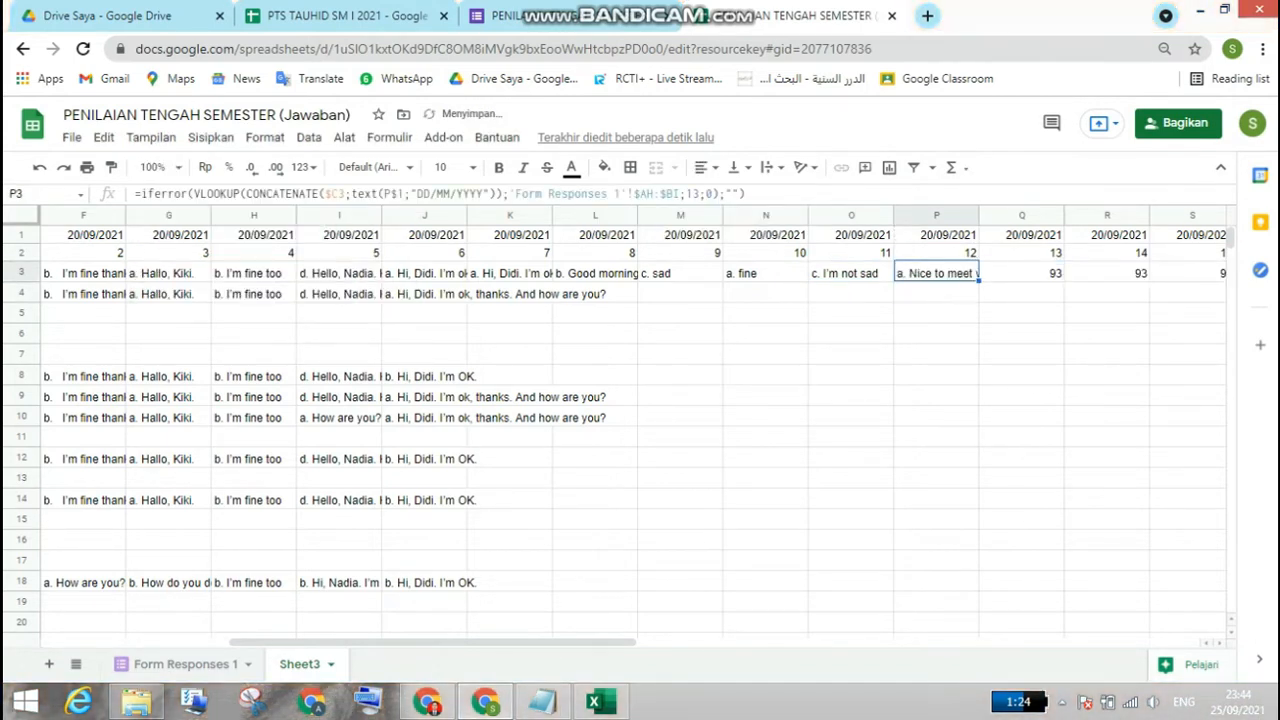
key(Right)
click(694, 194)
key(BackSpace)
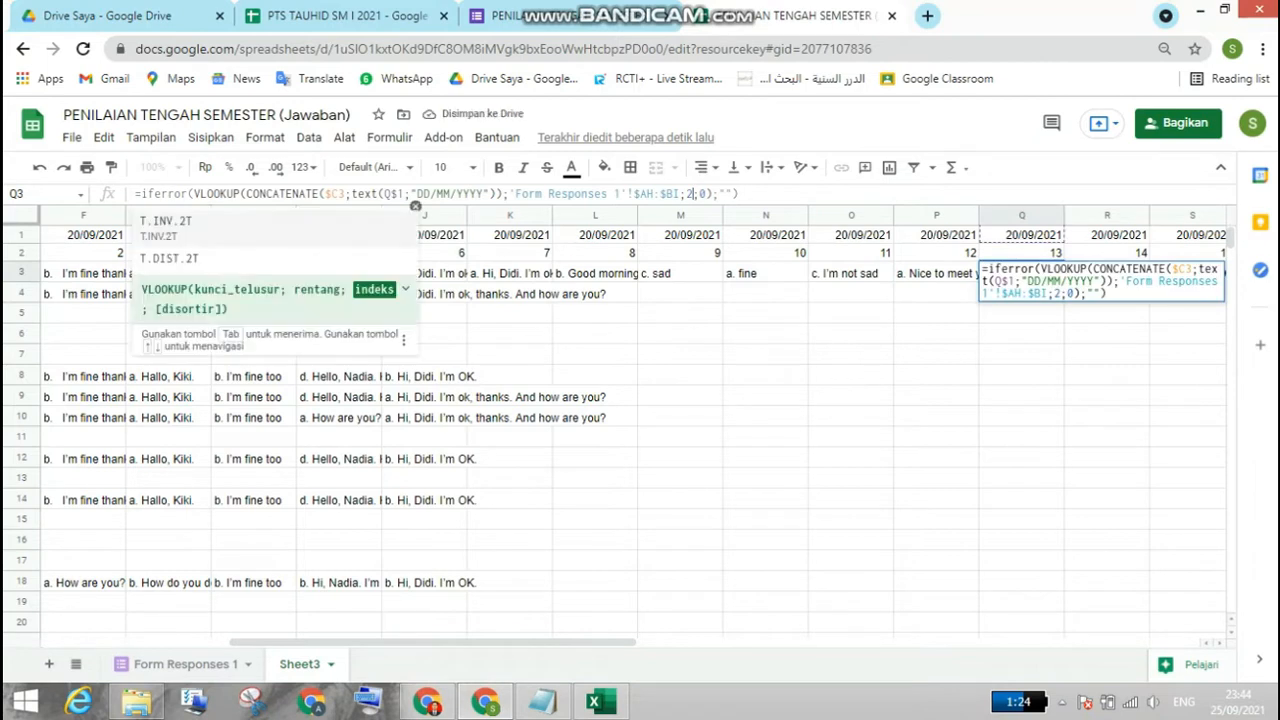
text(14)
key(Return)
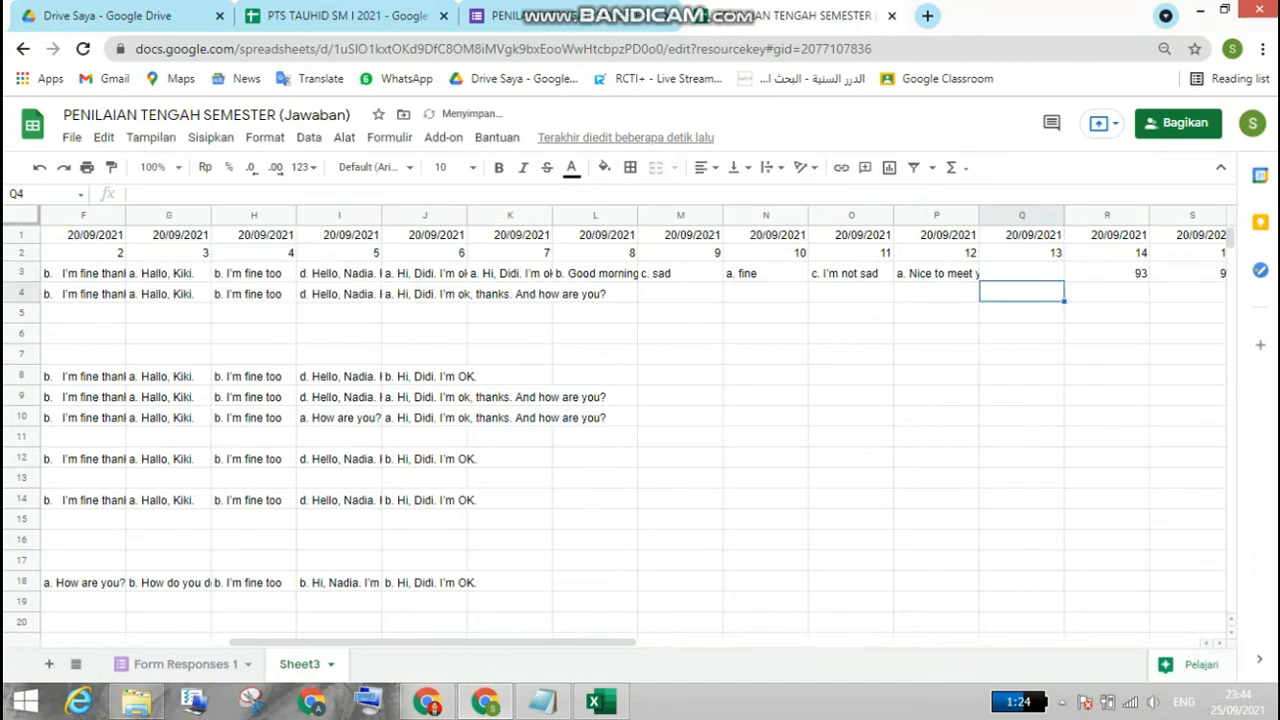
Step: Set the VLOOKUP column index in R3, under question 14, to 15
key(Up)
key(Right)
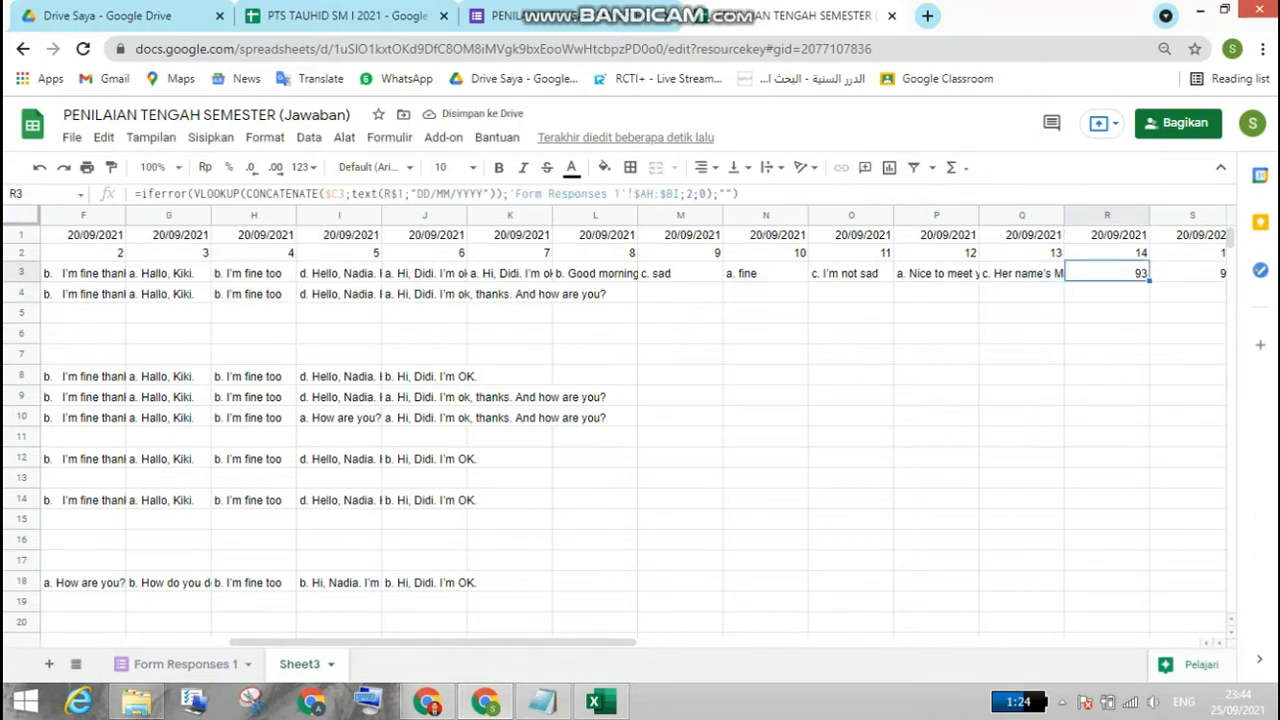
click(693, 194)
key(BackSpace)
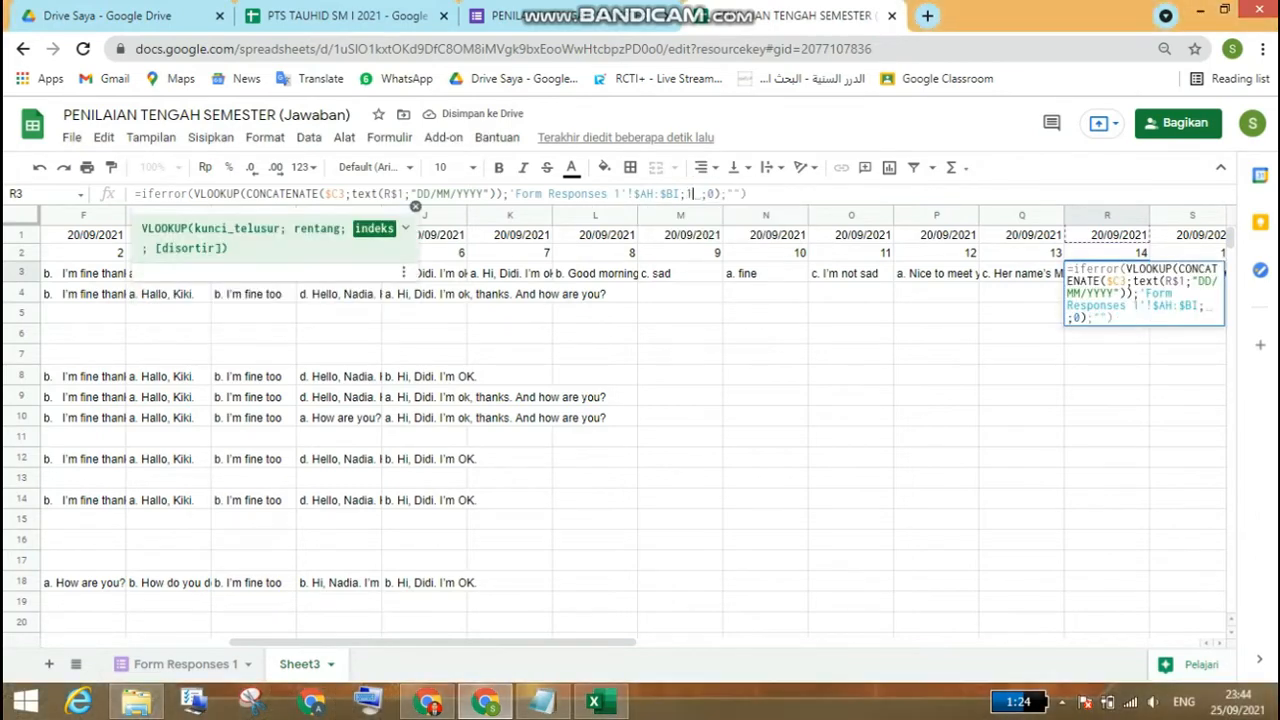
text(15)
key(Return)
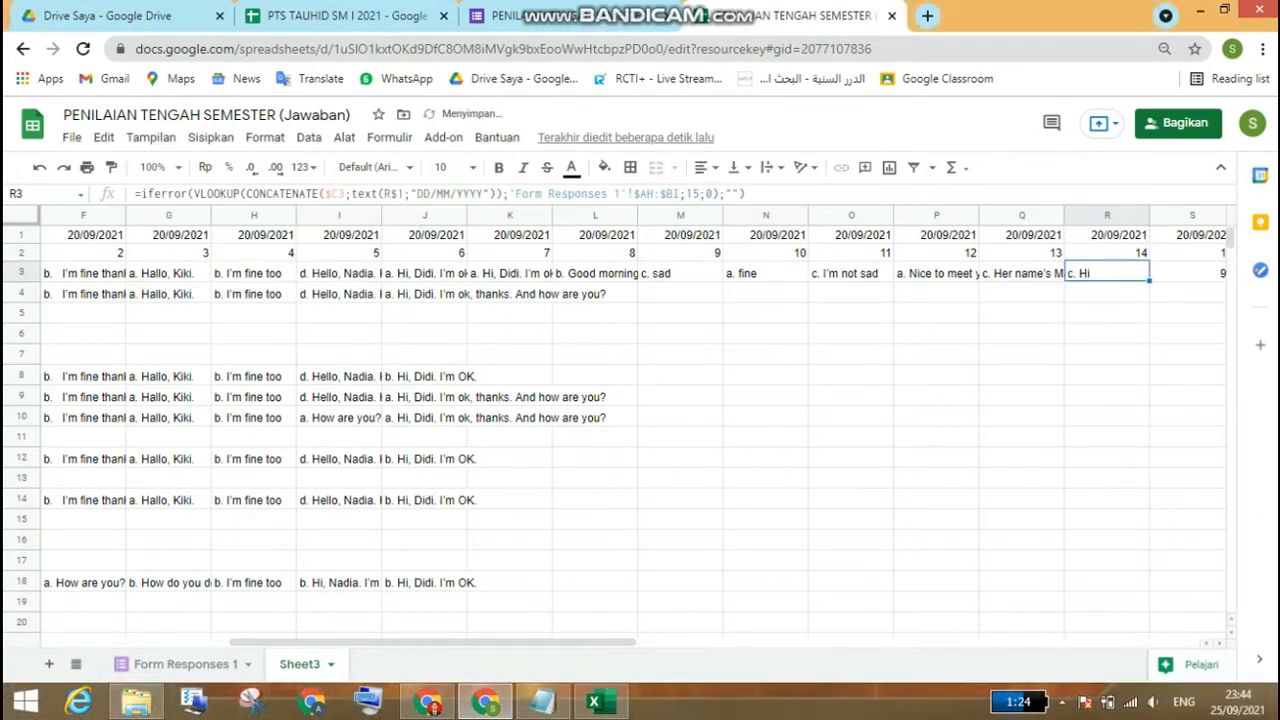
Step: Replace the VLOOKUP column index in S3 so the cell looks up the answer for question 15
key(Right)
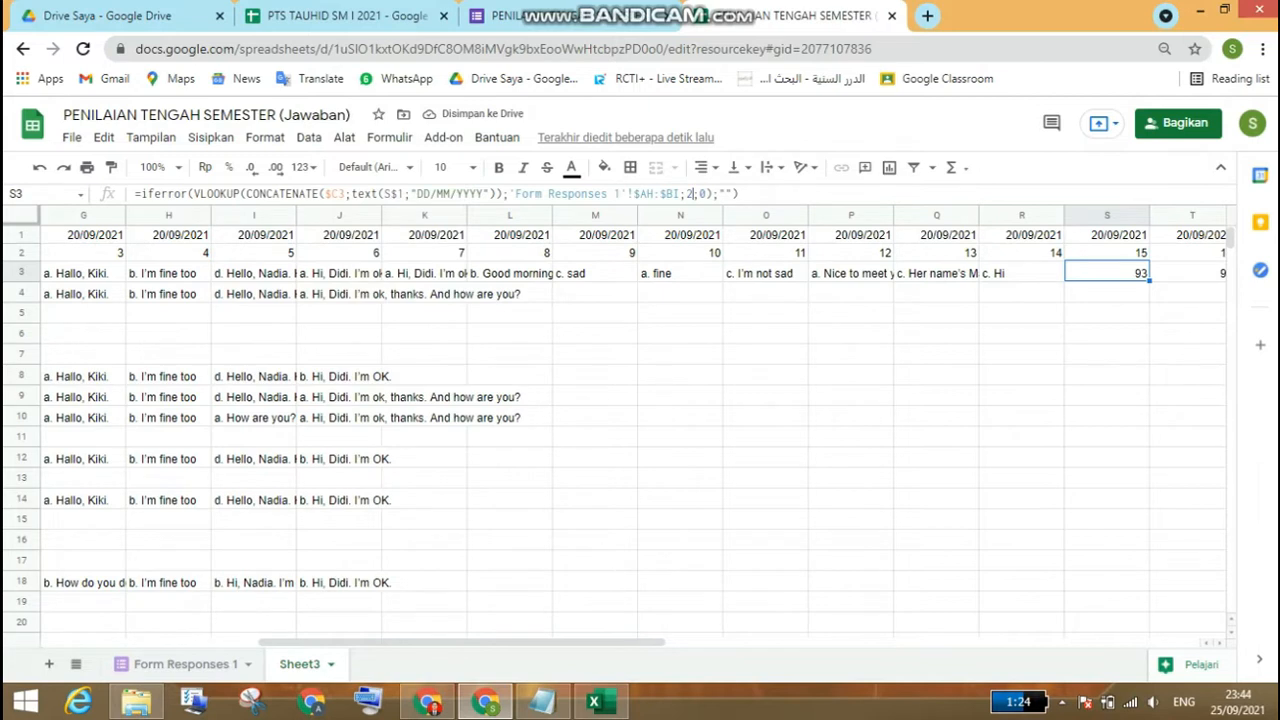
click(690, 193)
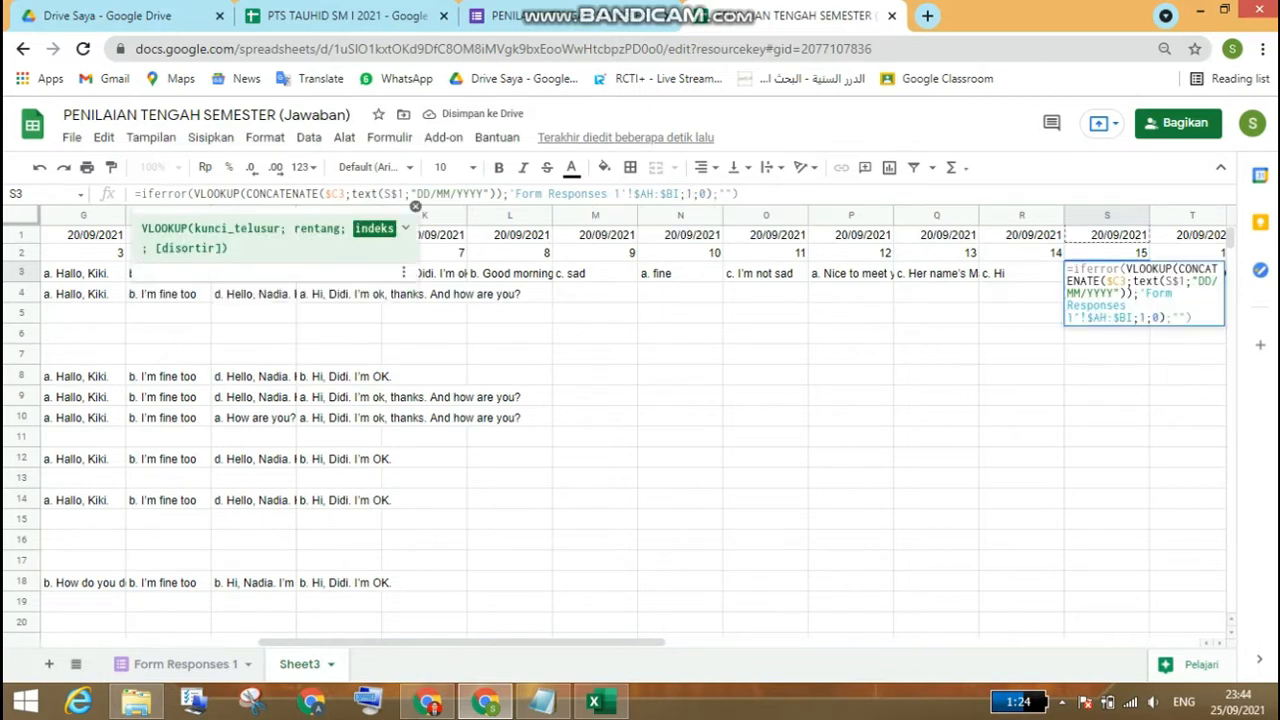
key(Return)
Step: Set the VLOOKUP column index in T3, under question 16, to 17
key(Up)
key(Right)
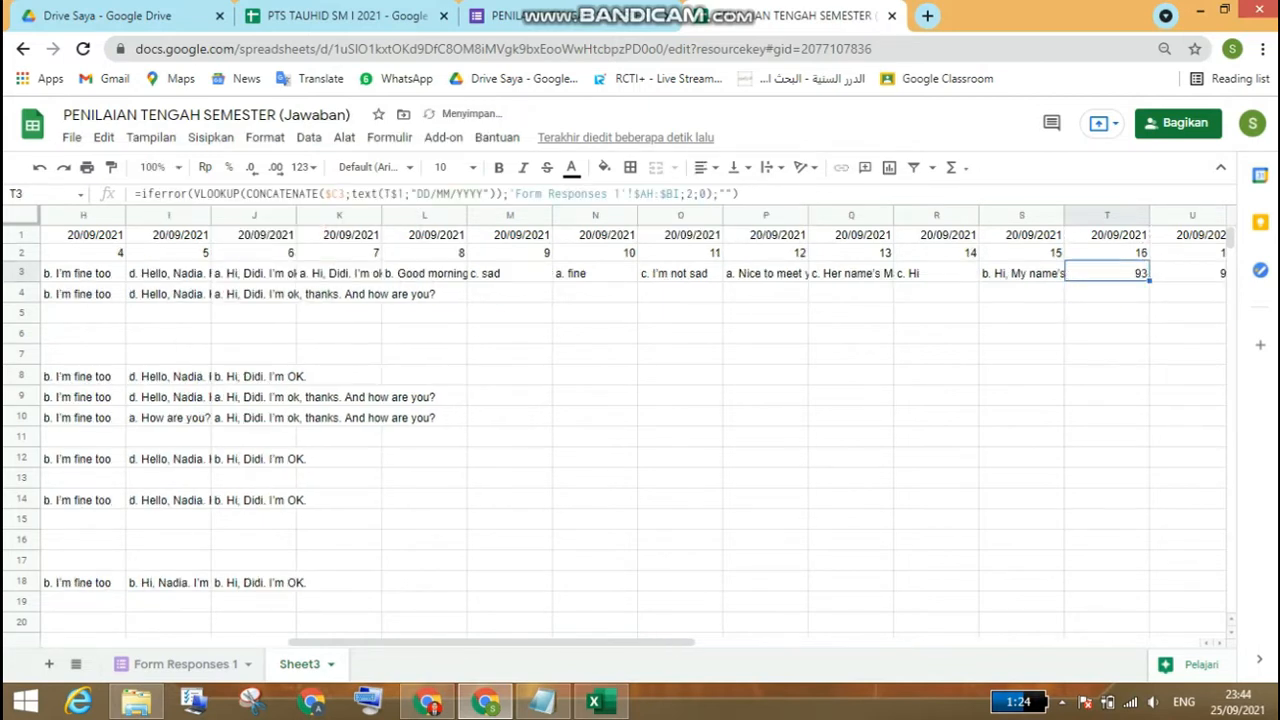
click(691, 194)
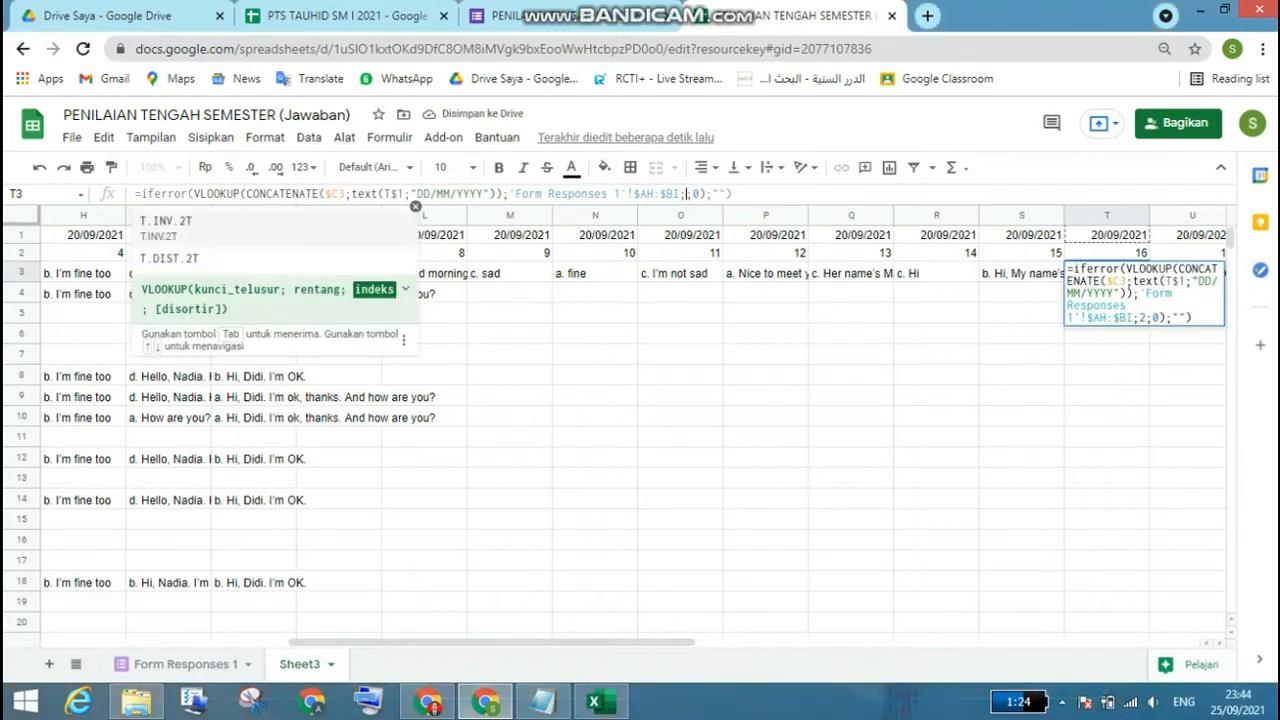
key(BackSpace)
text(17)
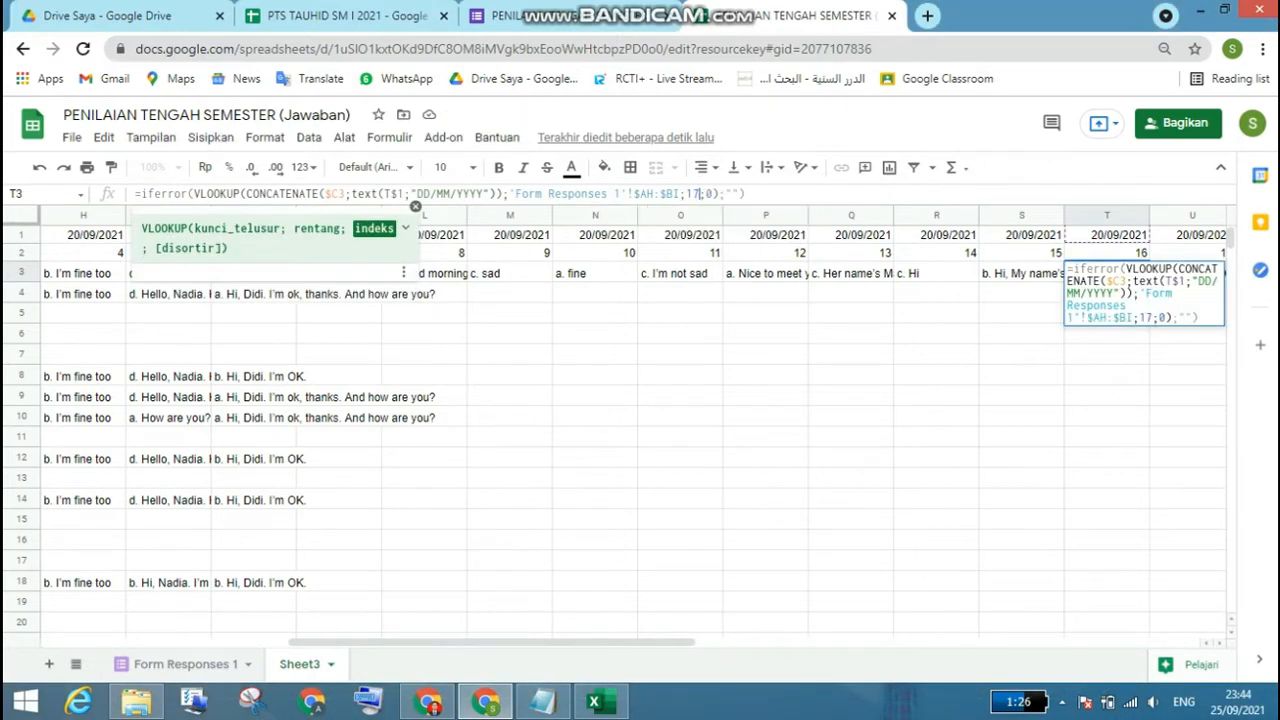
key(Return)
Step: Set the VLOOKUP column index in U3, under question 17, to 18
key(Up)
key(Right)
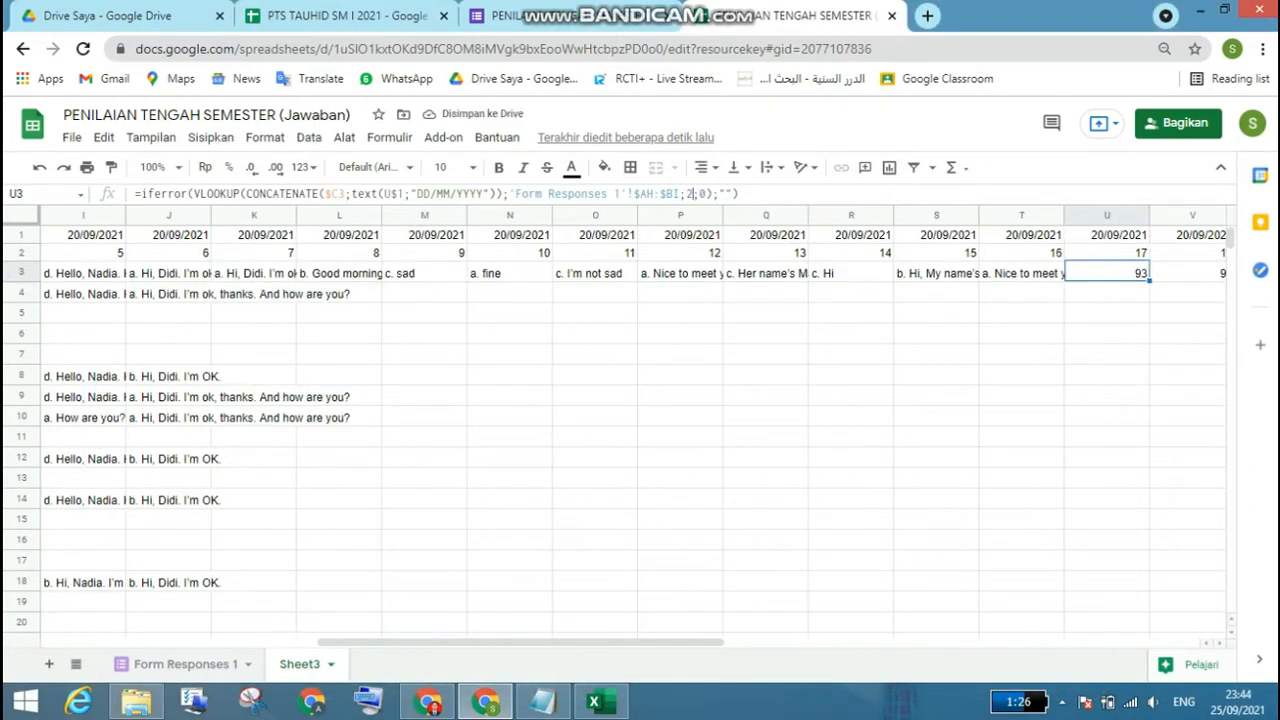
click(690, 194)
key(BackSpace)
text(18)
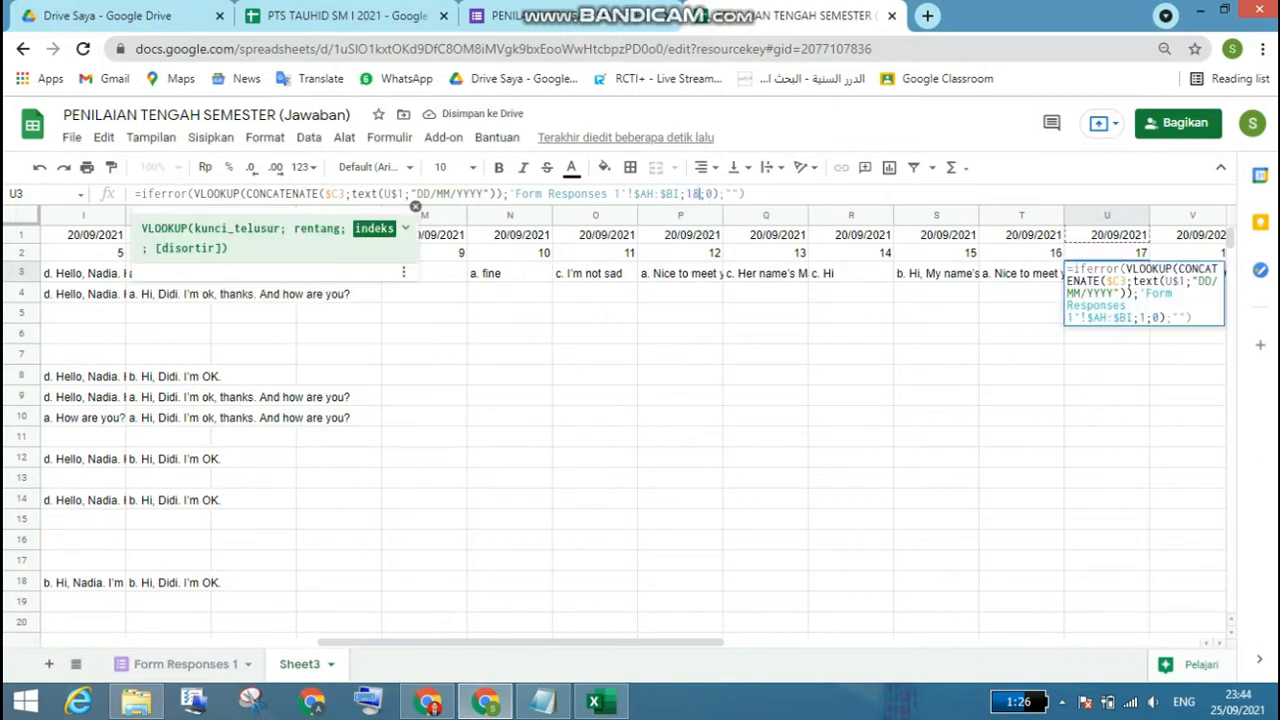
key(Return)
Step: Set the VLOOKUP column index in V3, under question 18, to 19
key(Up)
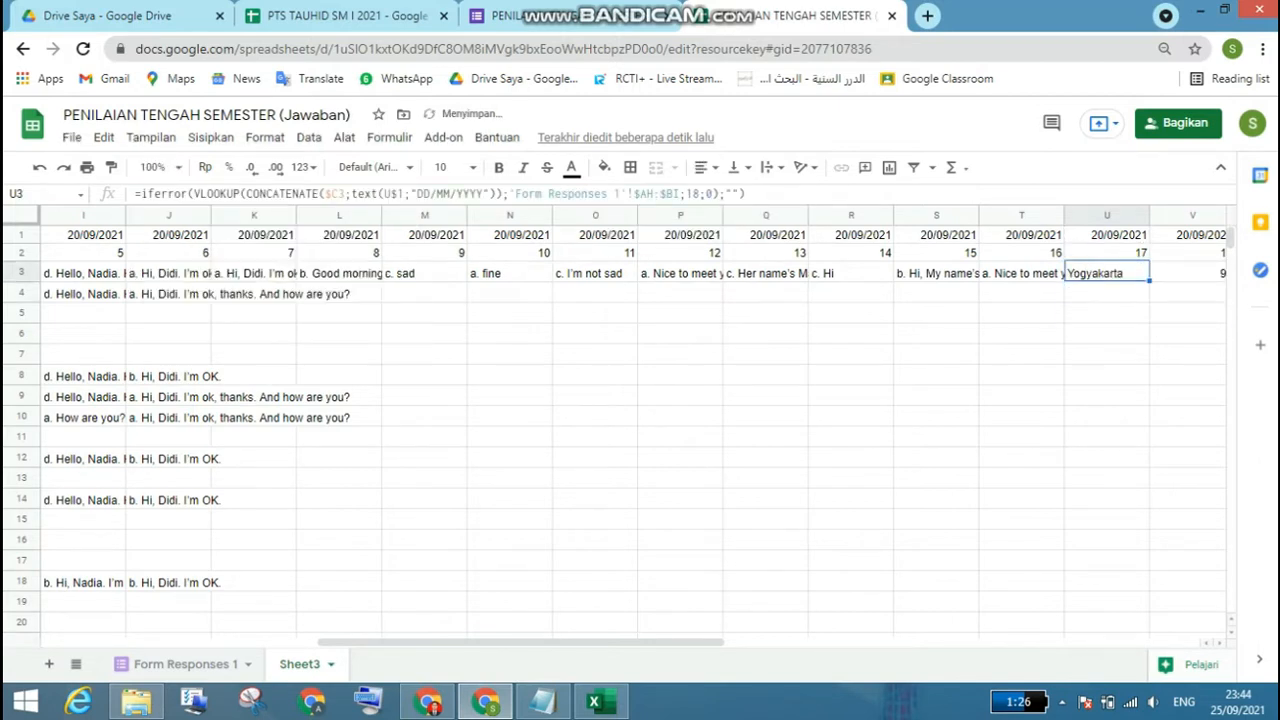
key(Right)
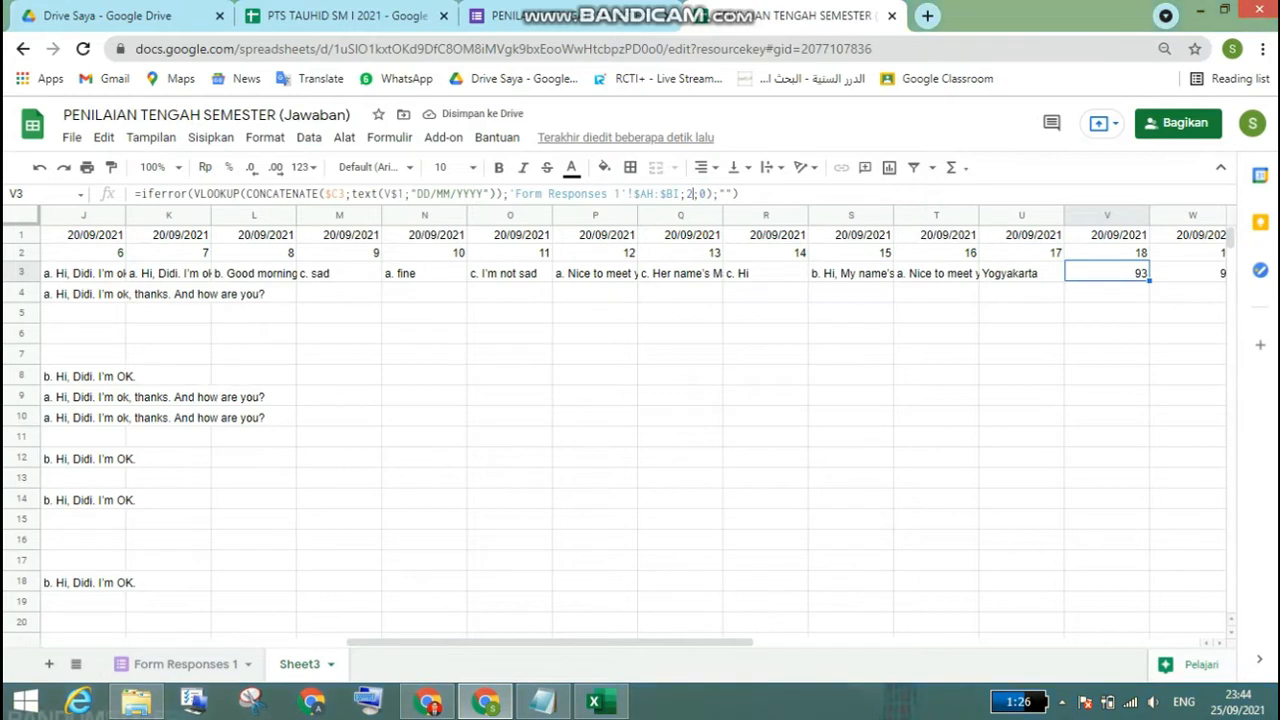
click(692, 194)
key(BackSpace)
text(1)
text(9)
key(Return)
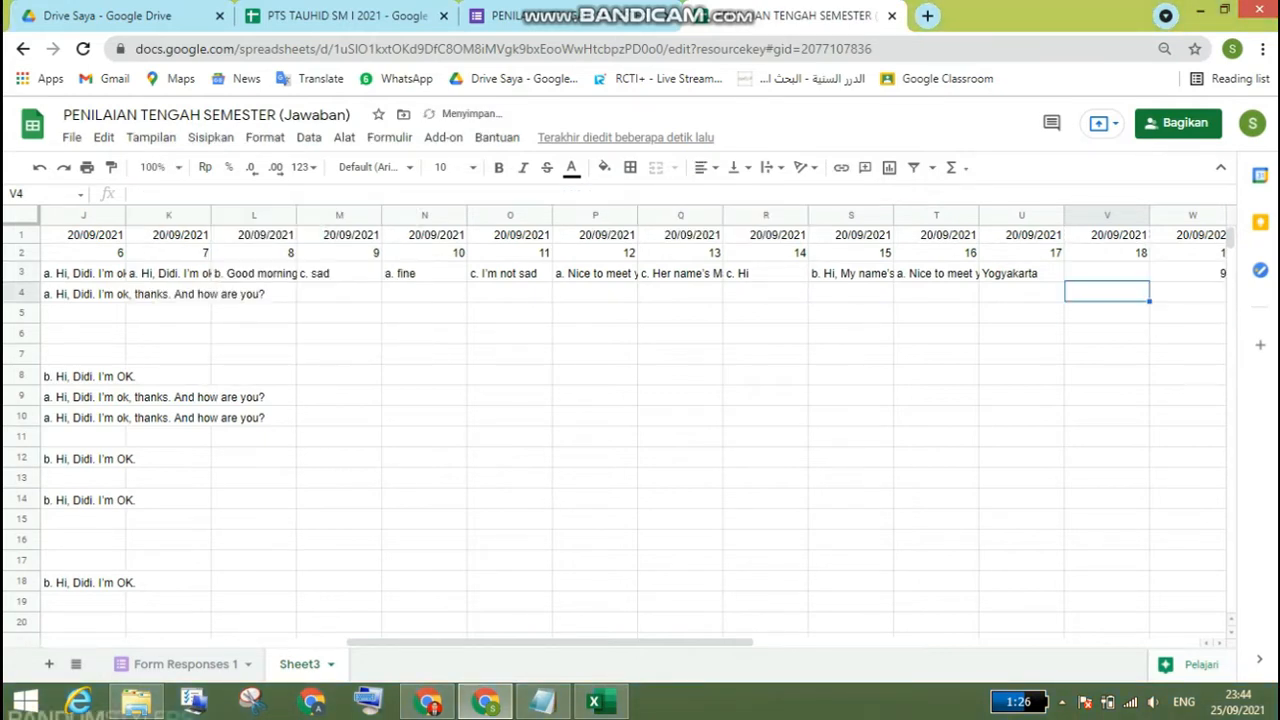
Step: Set the VLOOKUP column index in W3, under question 19, to 20
key(Up)
key(Right)
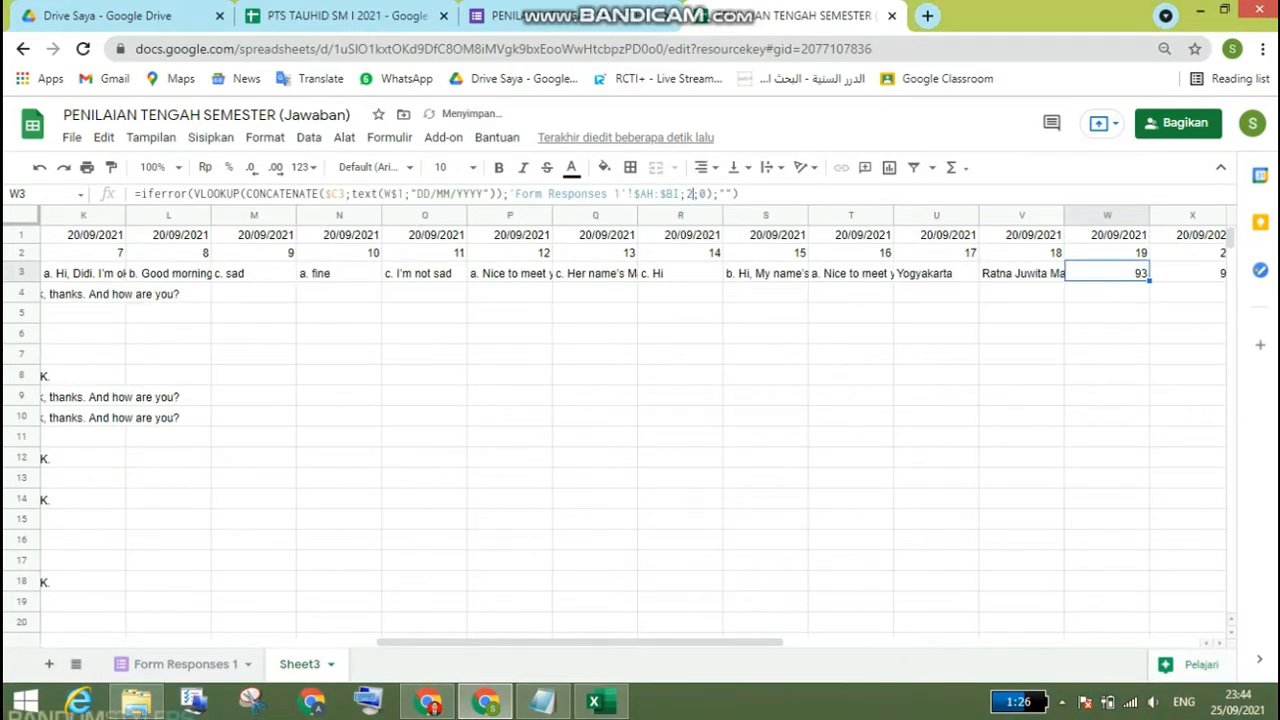
click(693, 194)
text(0)
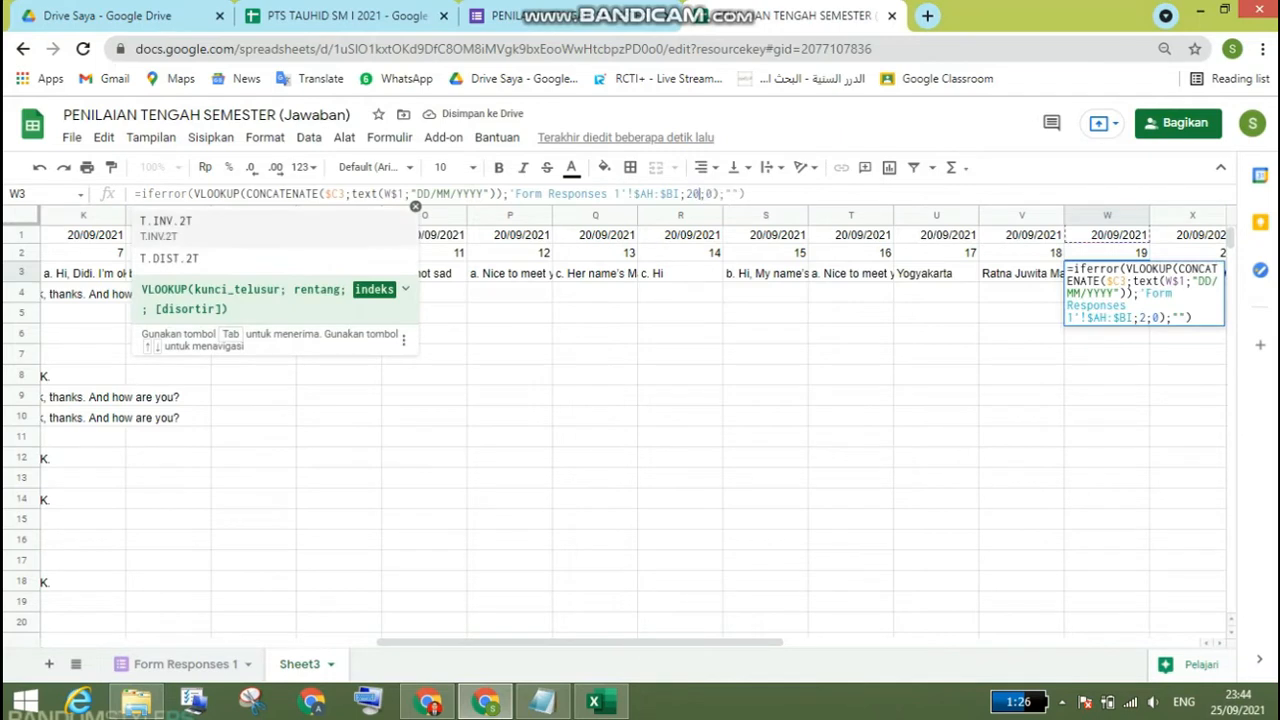
key(Return)
Step: Set the VLOOKUP column index in X3, under question 20, to 21
key(Up)
key(Right)
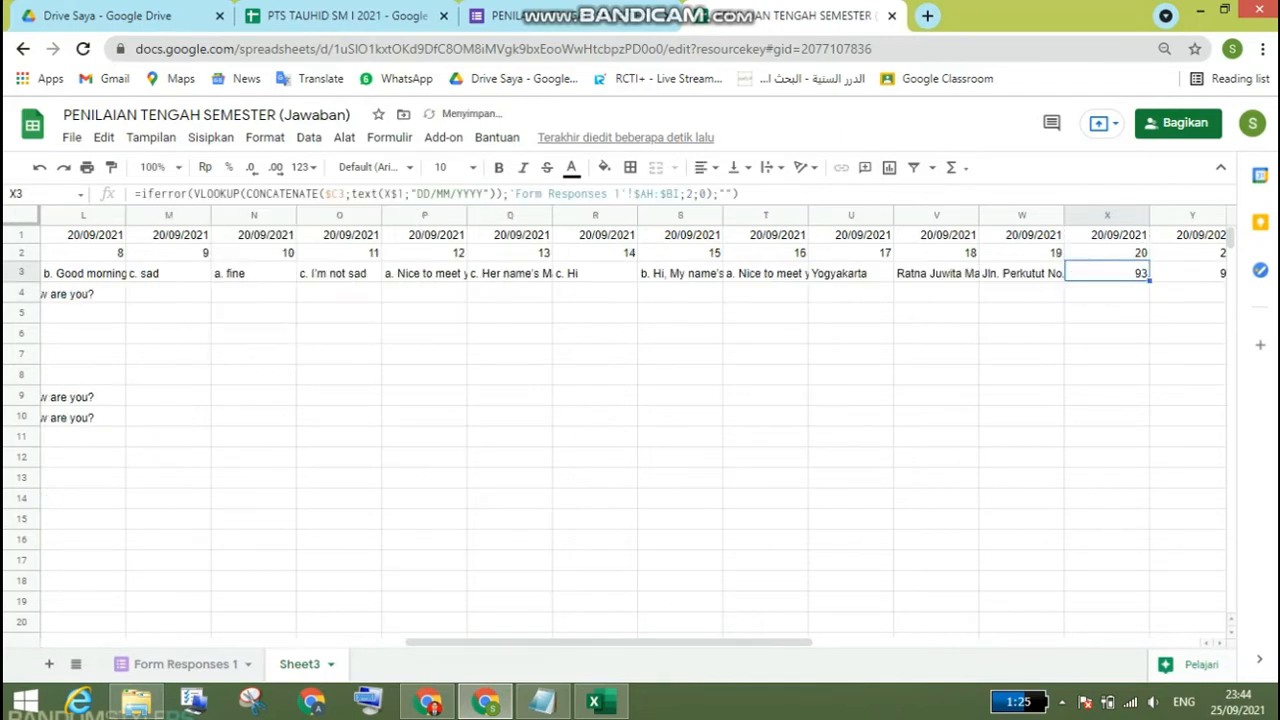
click(695, 194)
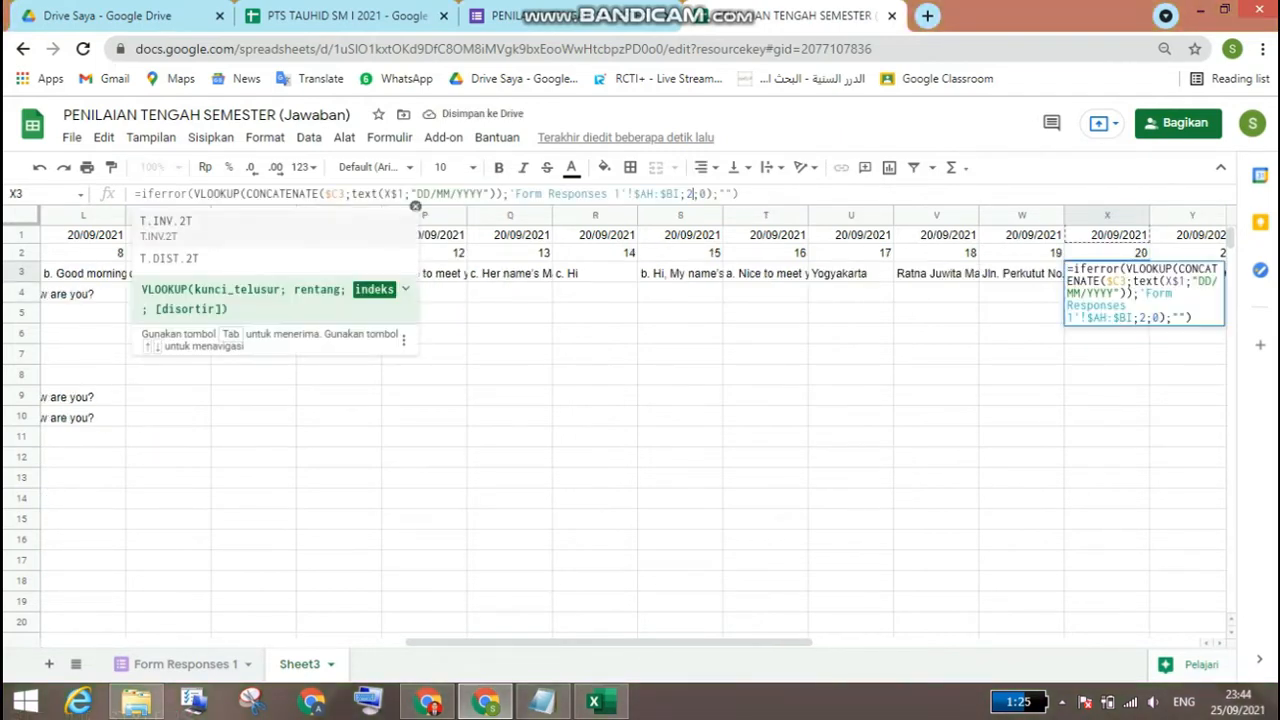
text(1)
key(Return)
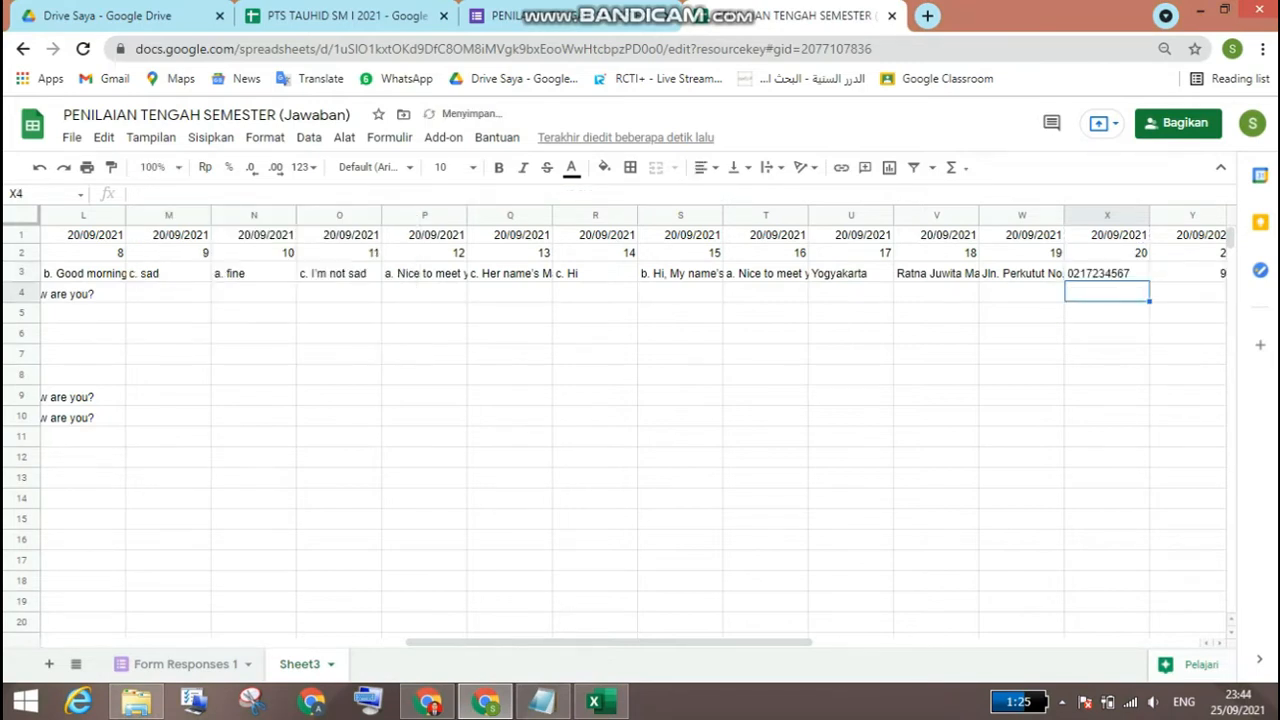
Step: Set the VLOOKUP column index in Y3, under question 21, to 22
key(Up)
key(Right)
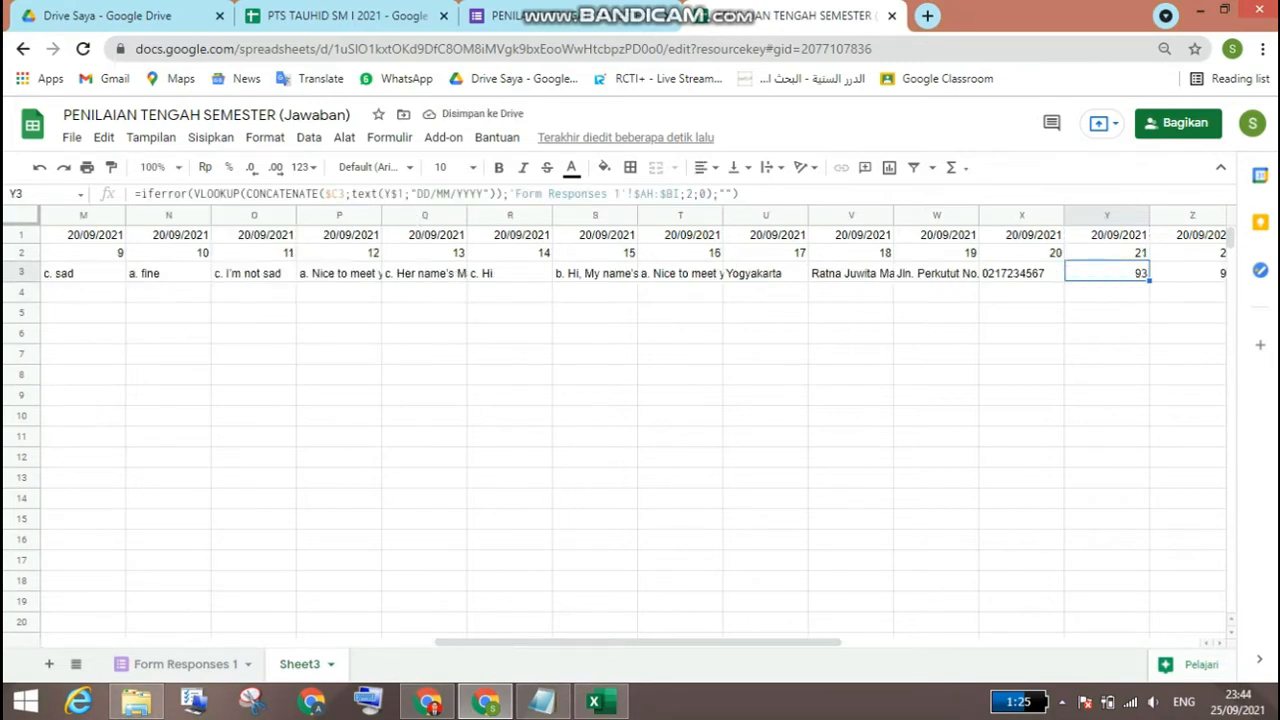
click(695, 194)
text(2)
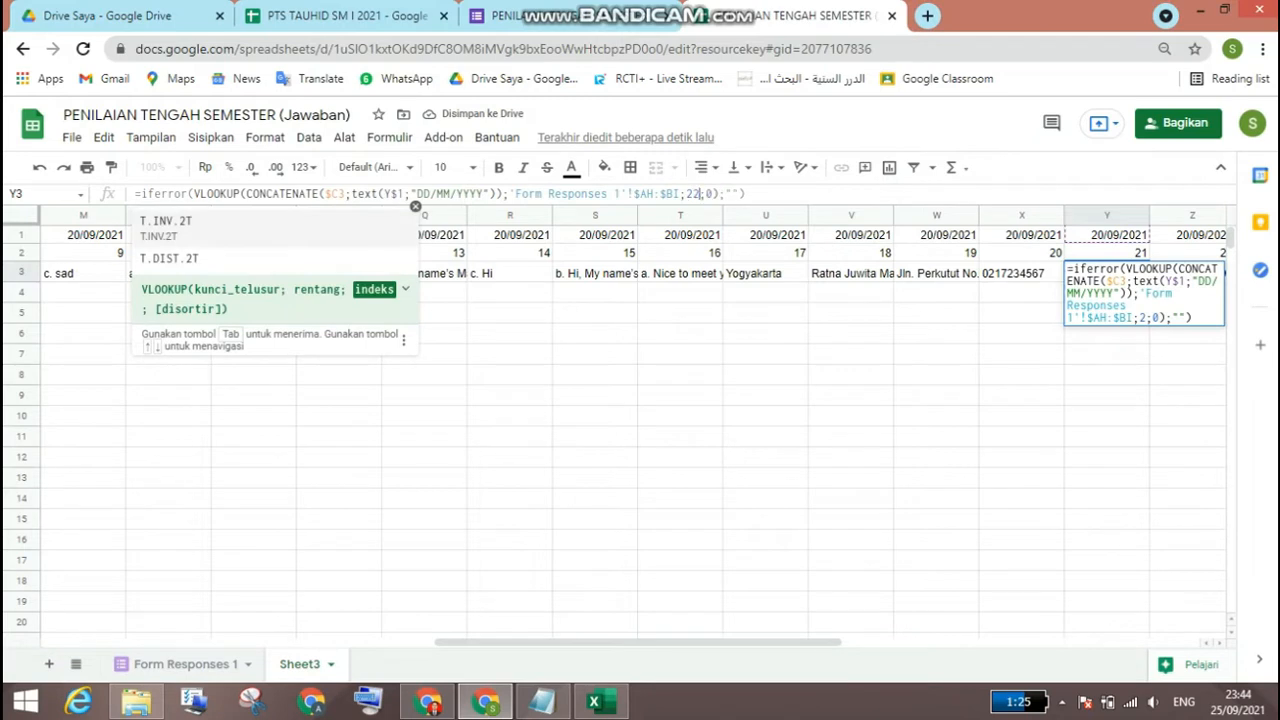
key(Return)
key(Up)
key(Right)
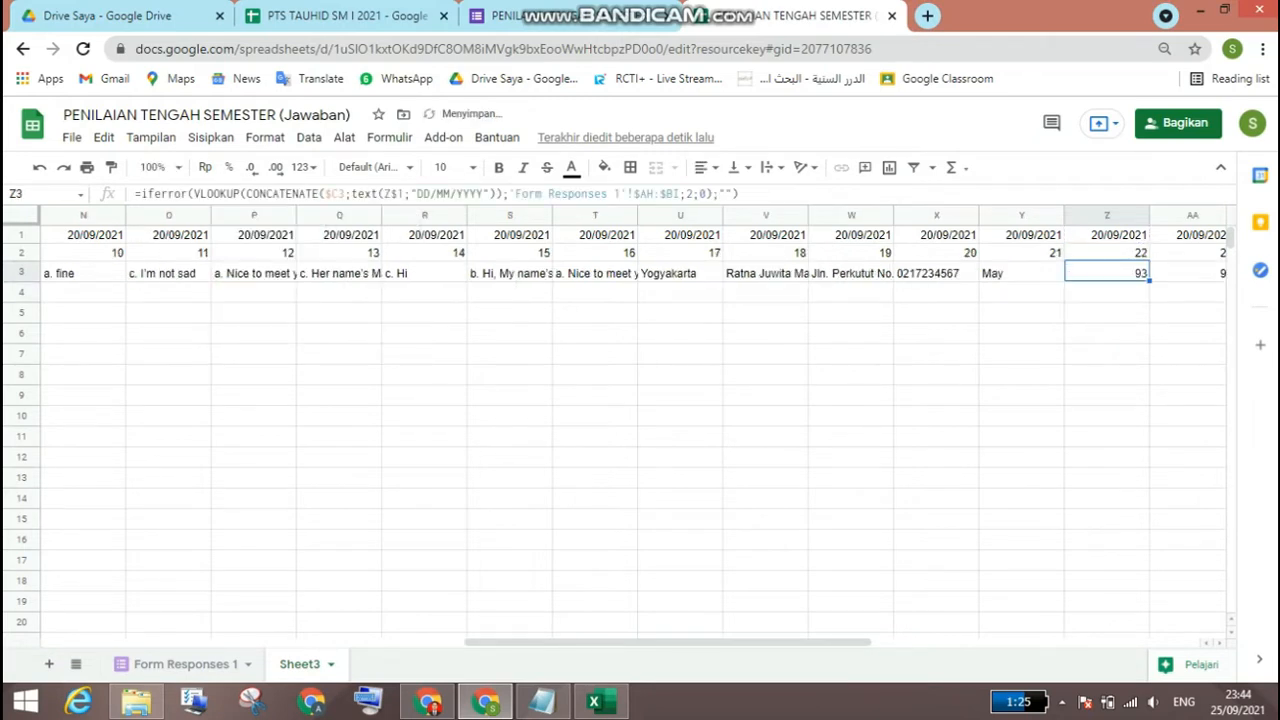
Step: Set the VLOOKUP column index in Z3, under question 22, to 23
click(694, 194)
text(3)
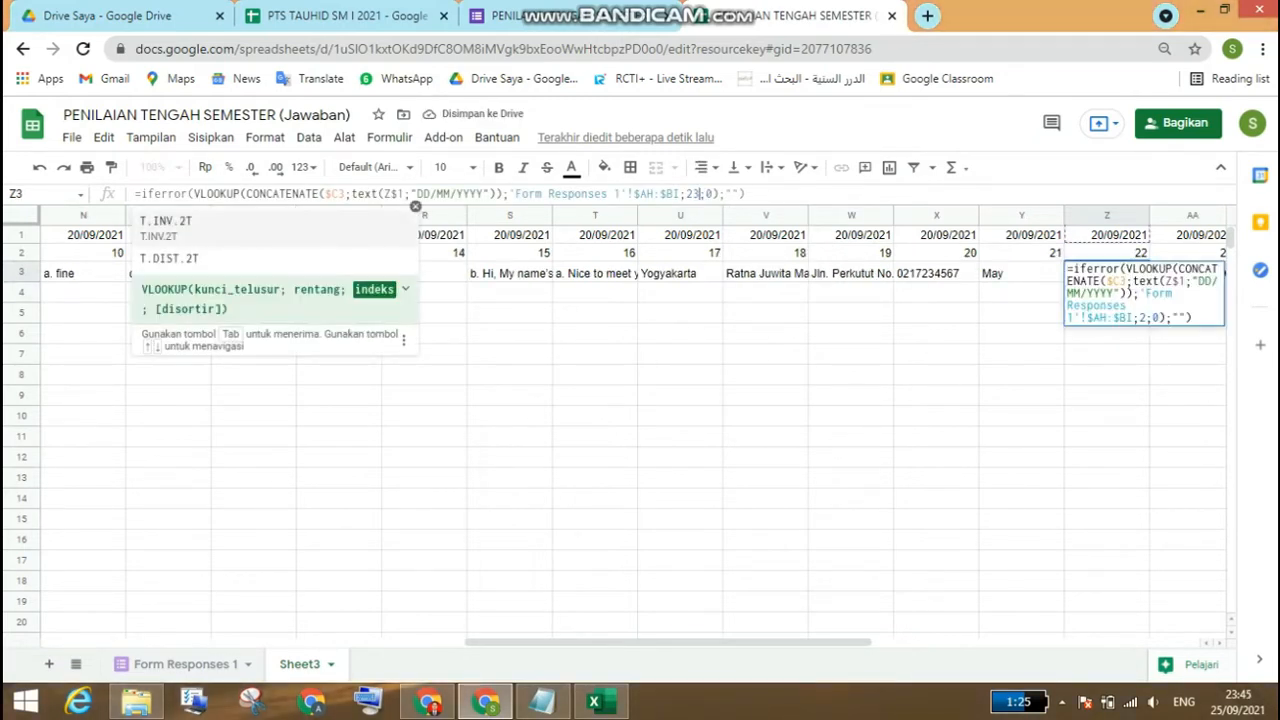
key(Return)
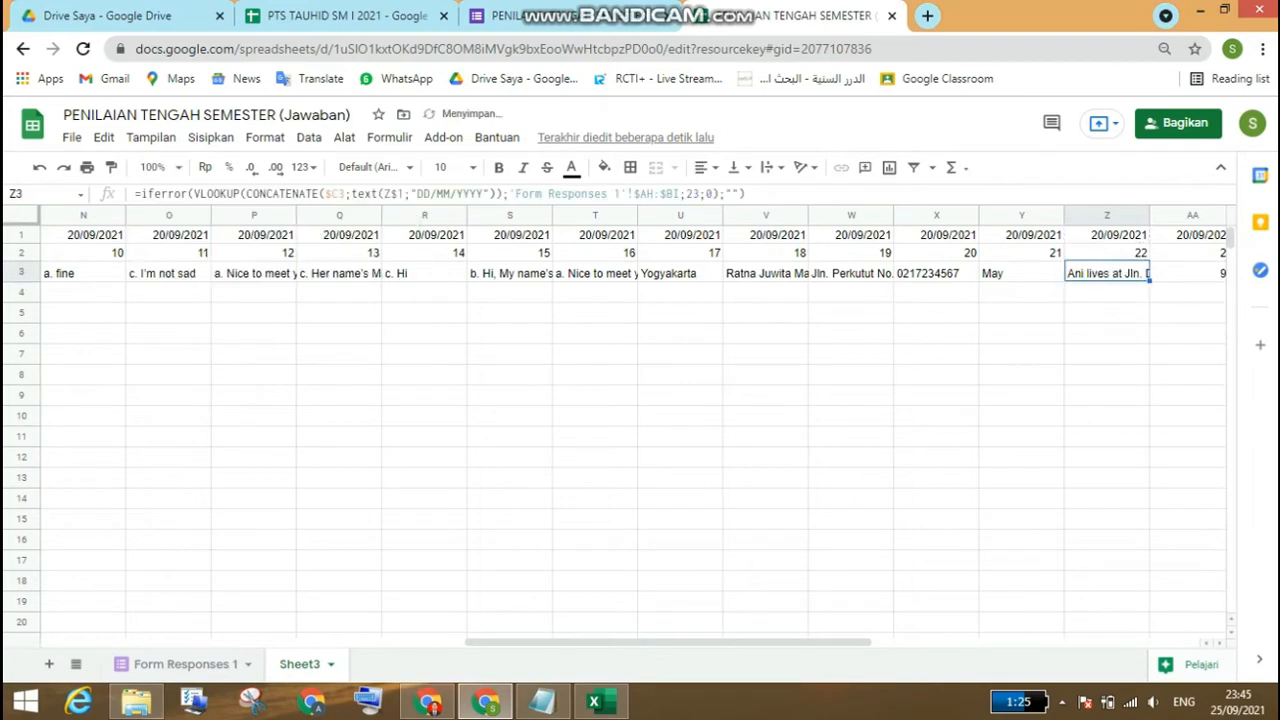
Step: Set the VLOOKUP column index in AA3, under question 23, to 24
key(Right)
click(701, 194)
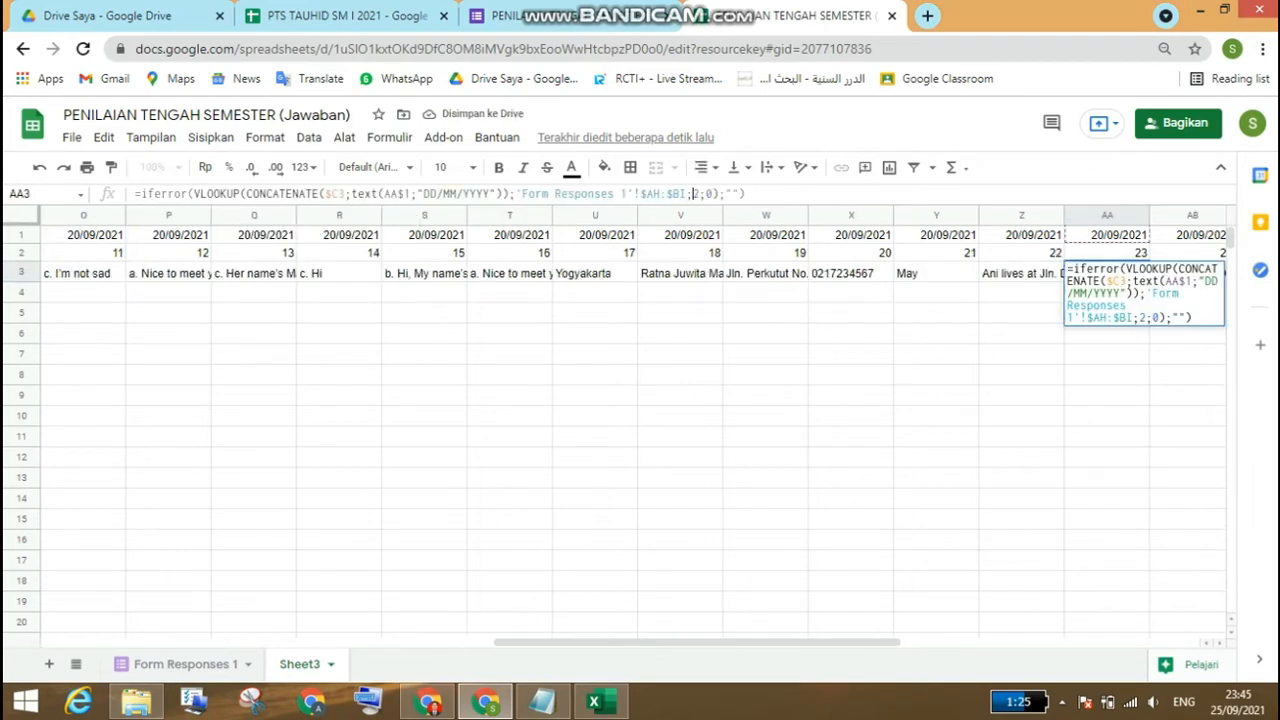
text(4)
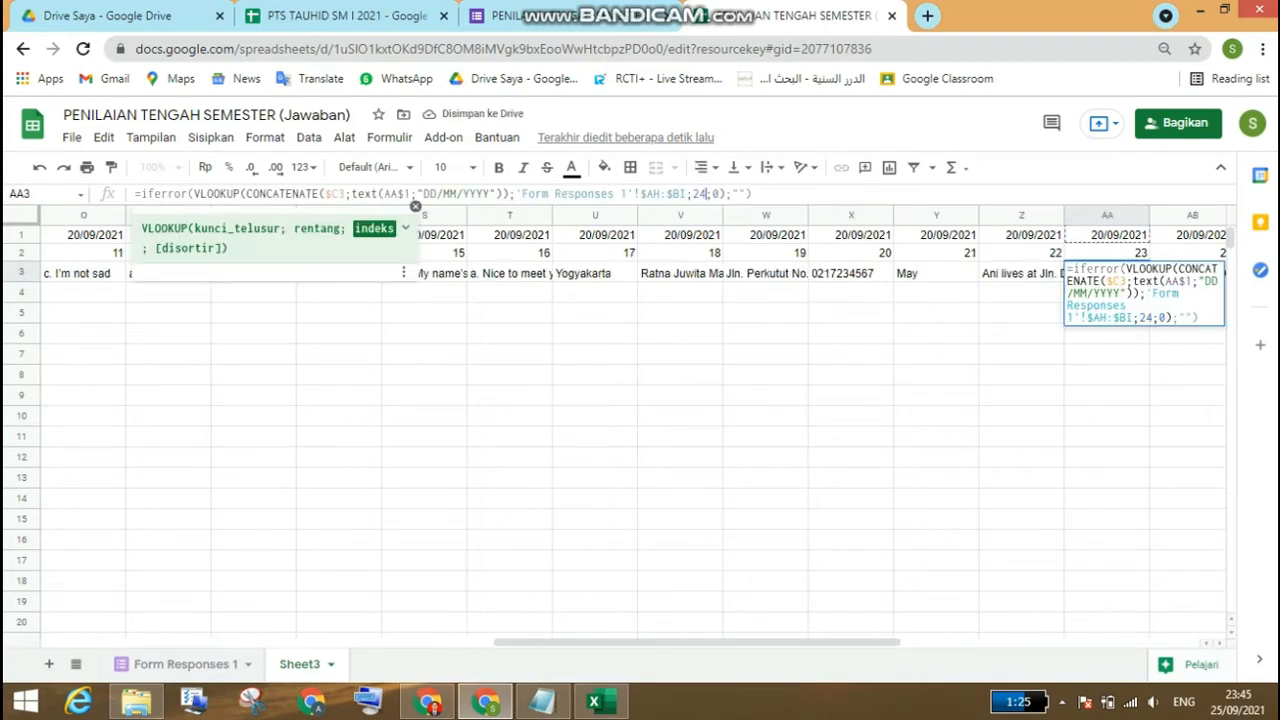
key(Return)
Step: Set the VLOOKUP column index in AB3, under question 24, to 25
key(Up)
key(Right)
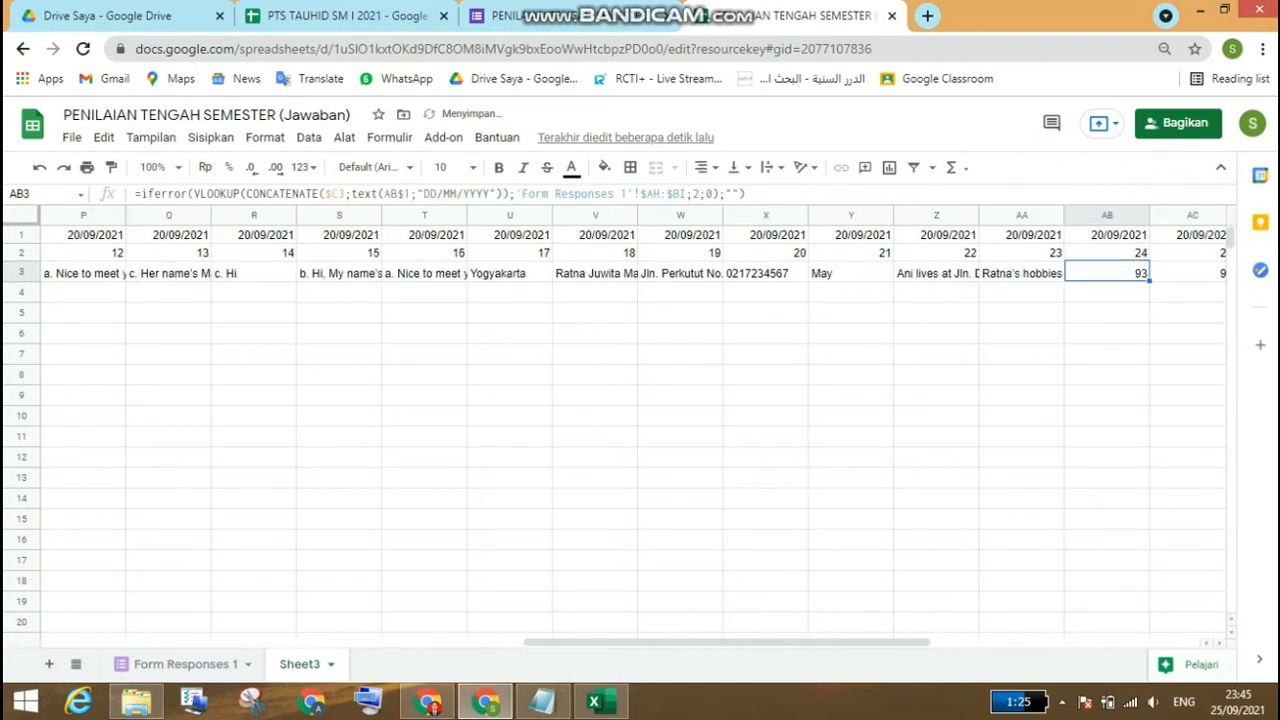
click(701, 194)
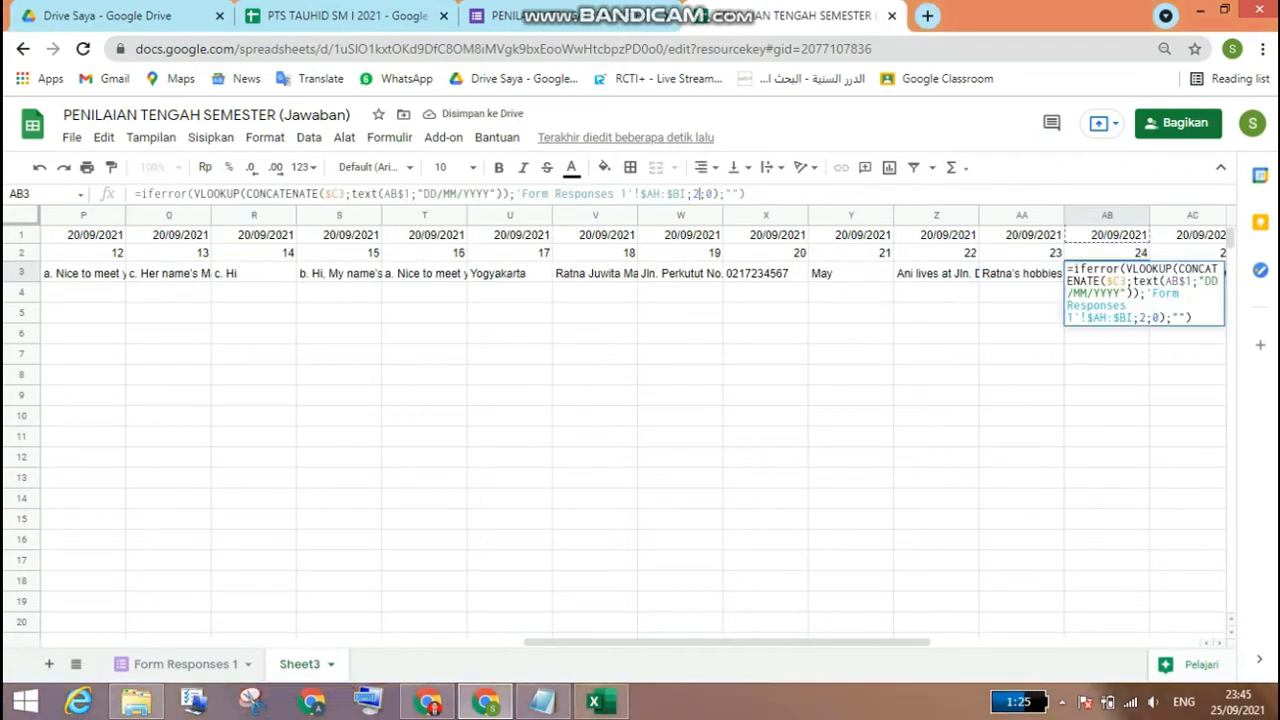
text(5)
key(Return)
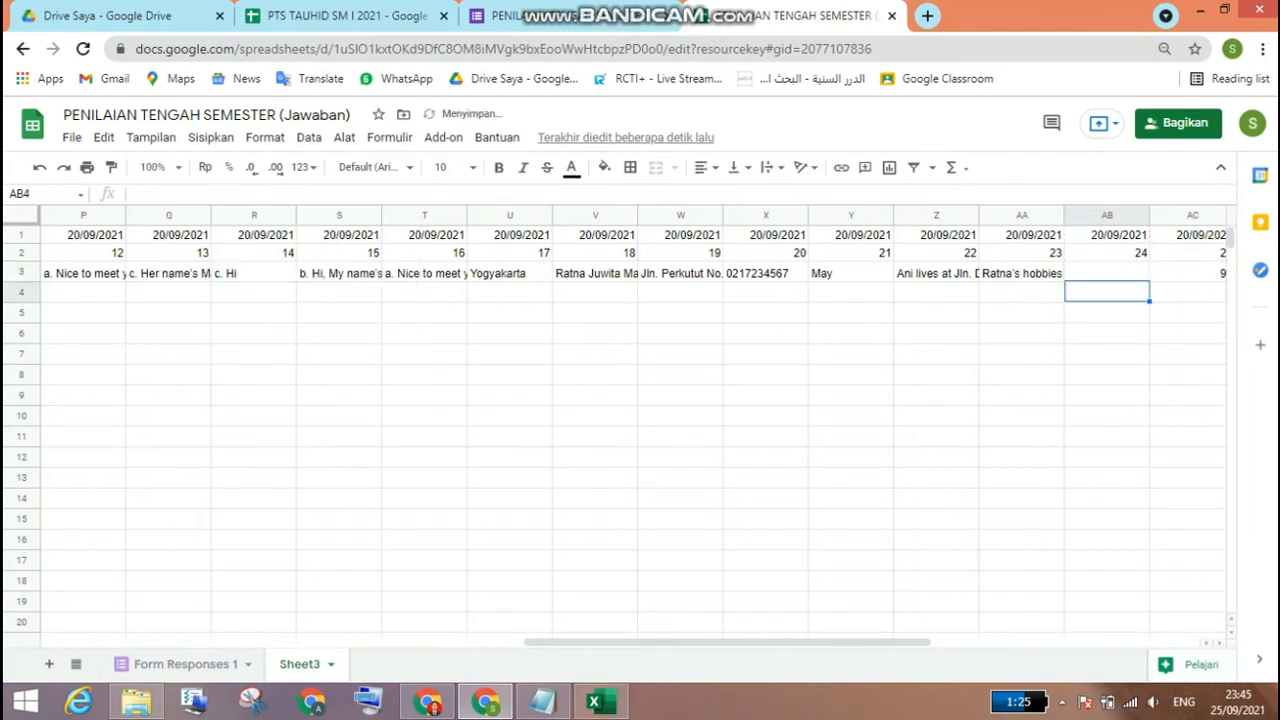
Step: Set the VLOOKUP column index in AC3, under question 25, to 26
key(Up)
key(Right)
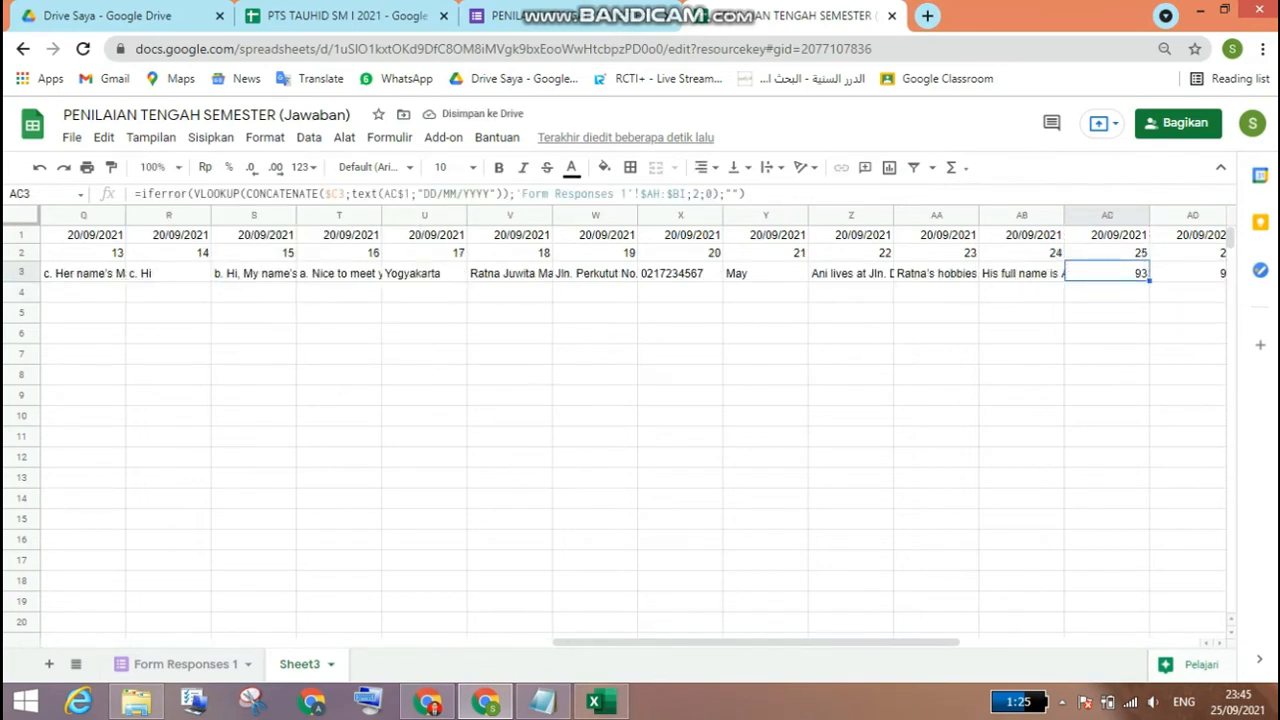
click(700, 194)
text(6)
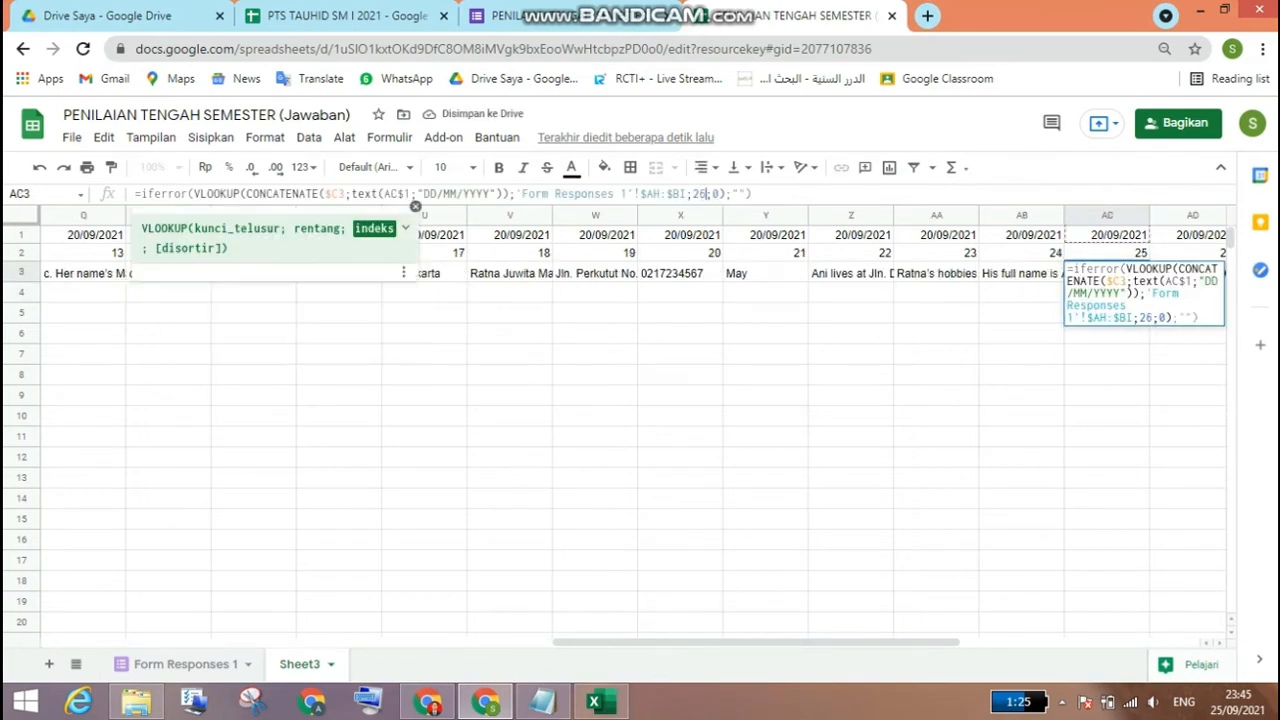
key(Return)
Step: Set the VLOOKUP column index in AD3, under question 26, to 27
key(Up)
key(Right)
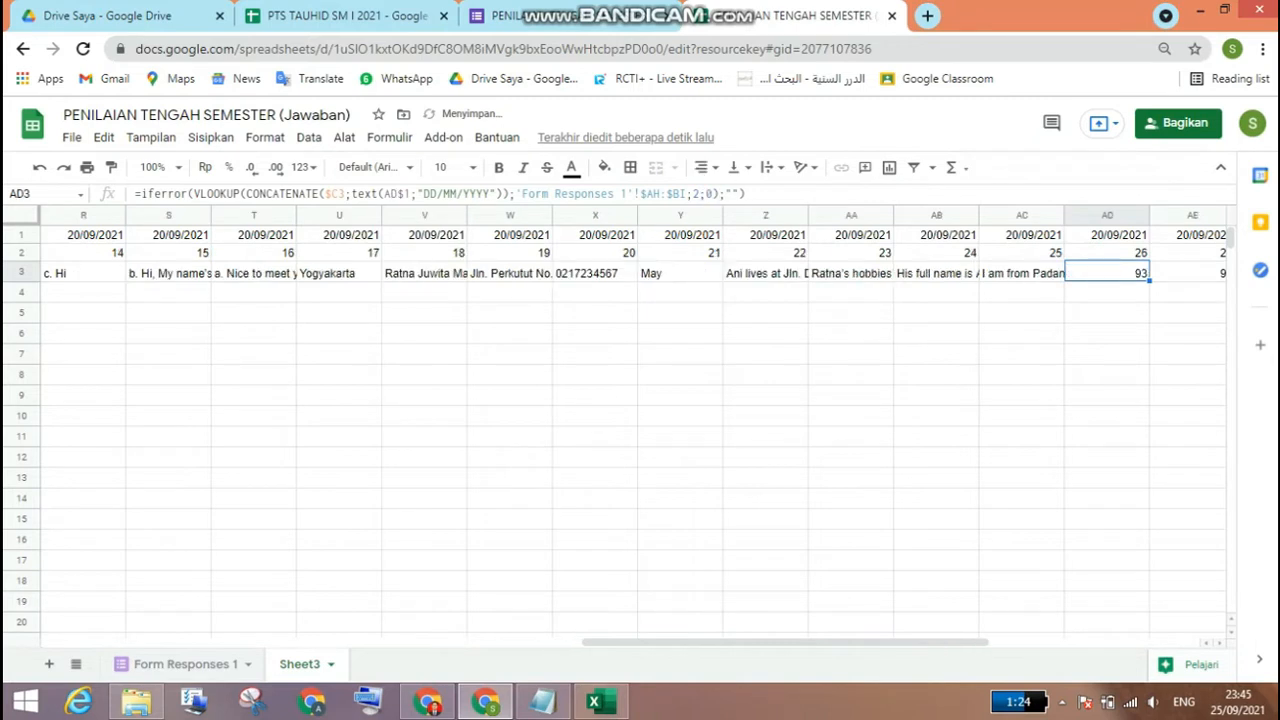
click(700, 194)
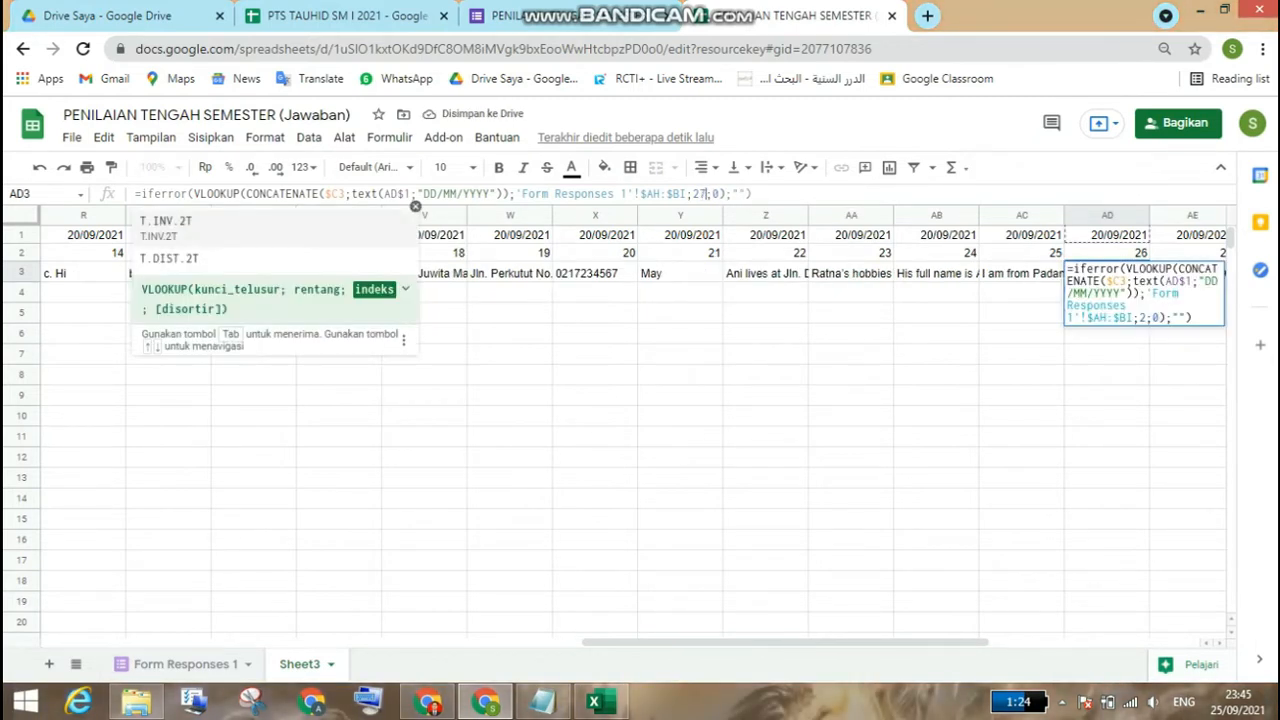
text(7)
key(Return)
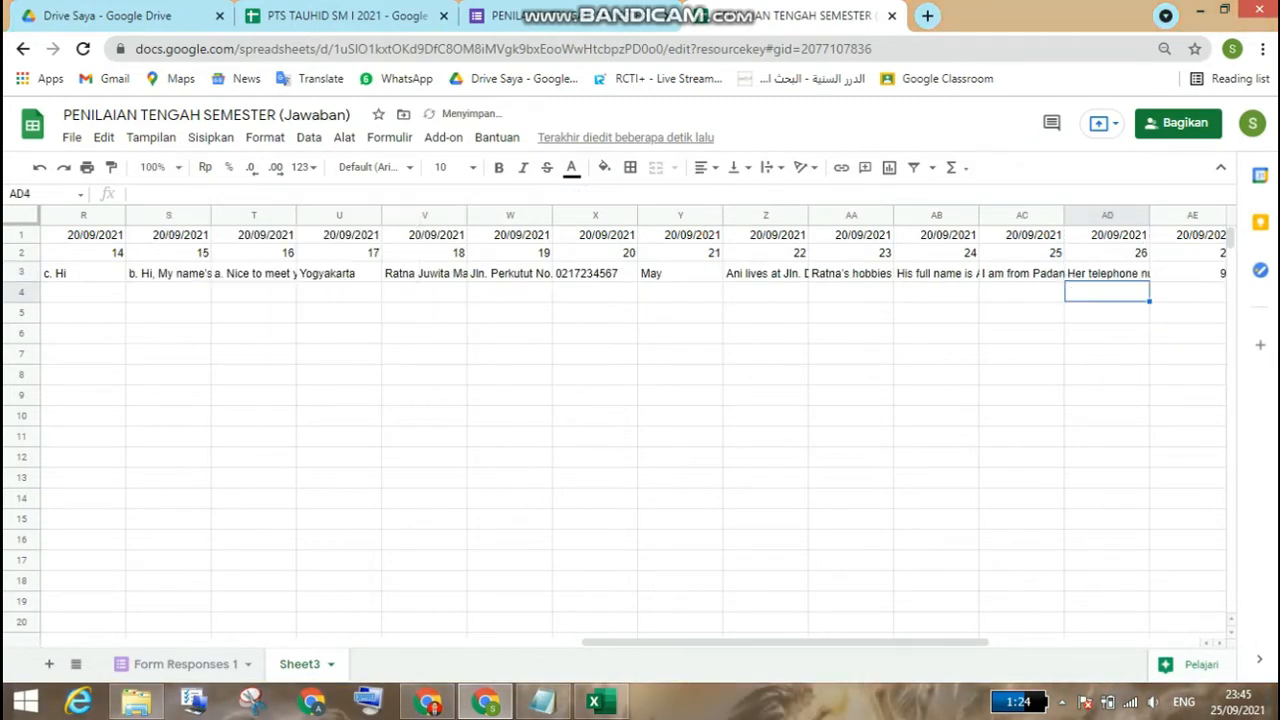
Step: Set the VLOOKUP column index in AE3, under question 27, to 28
key(Up)
key(Right)
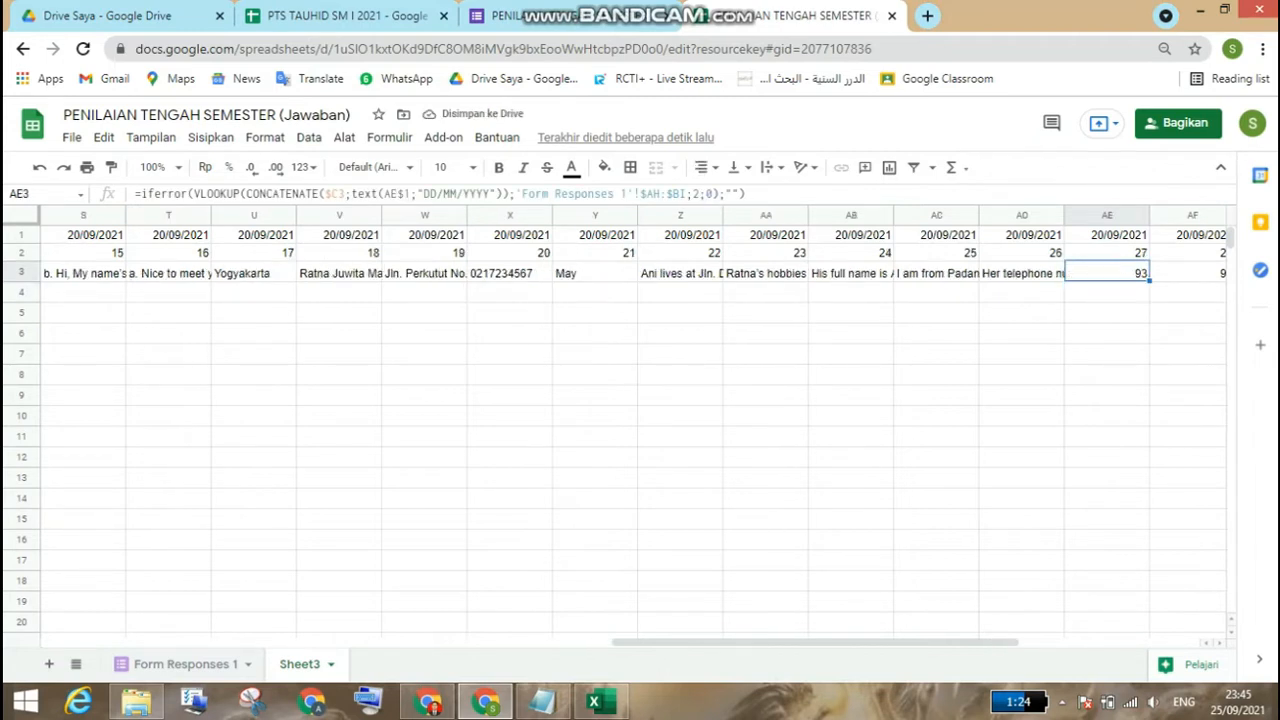
click(697, 193)
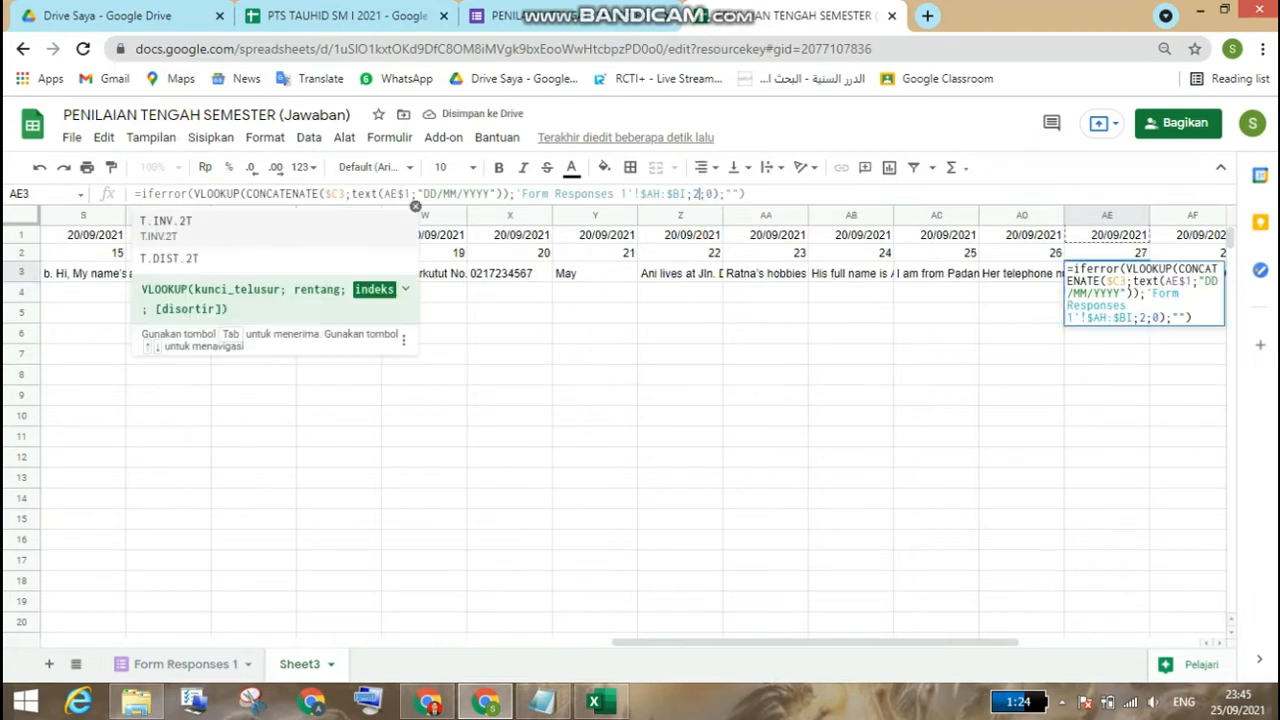
text(8)
key(Return)
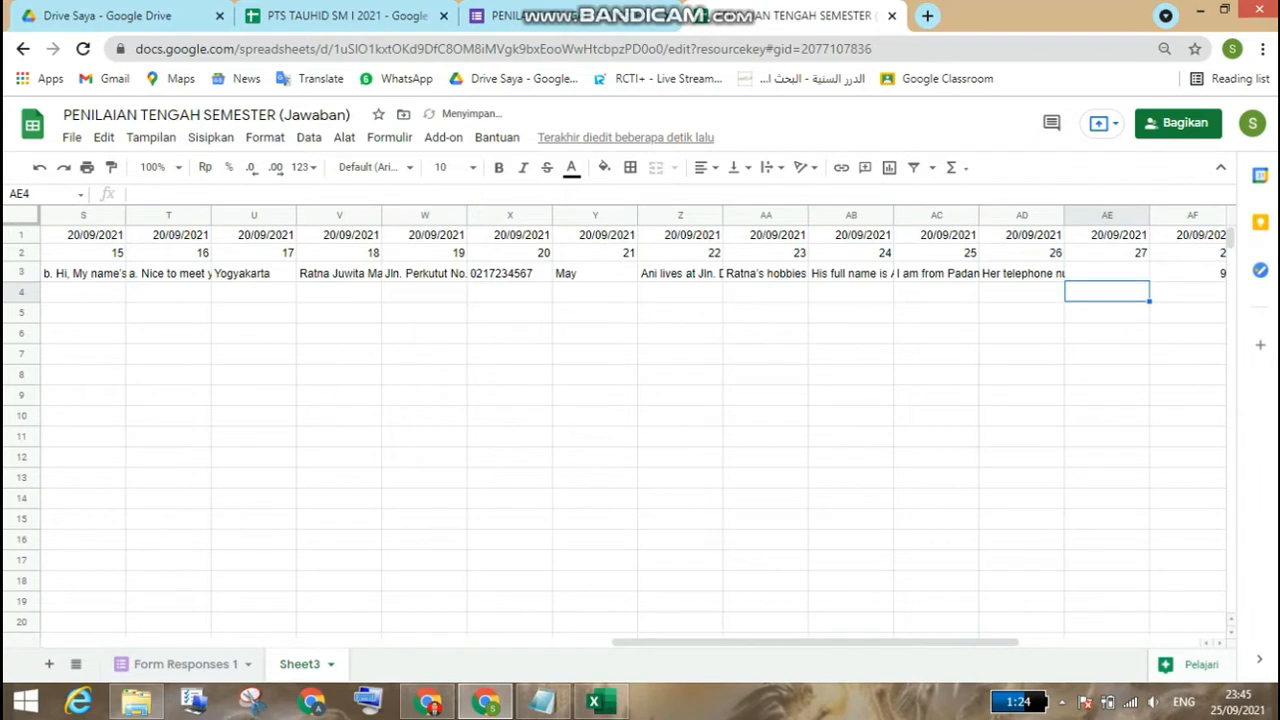
Step: Delete the surplus columns AE to AK and the one leftover column beyond question 26
click(1107, 215)
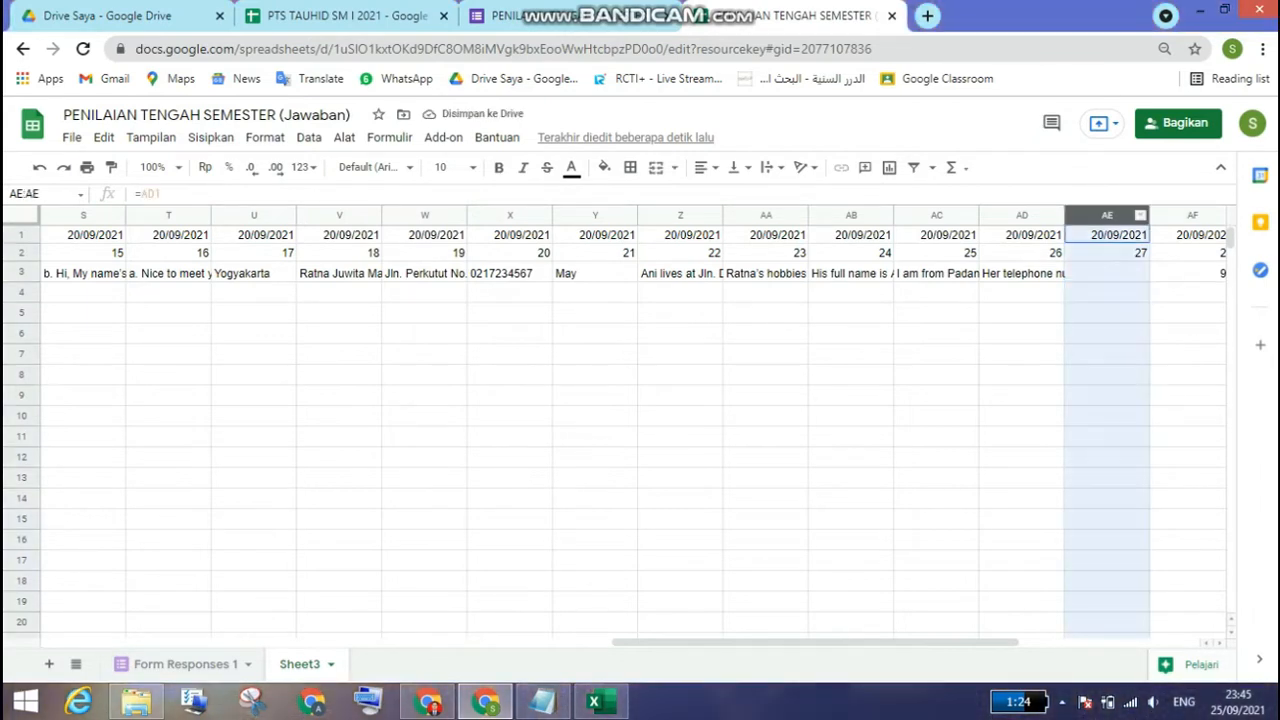
key(shift+Right)
key(shift+Right)
key(shift+Right)
key(shift+Right)
key(shift+Right)
key(shift+Right)
key(shift+Right)
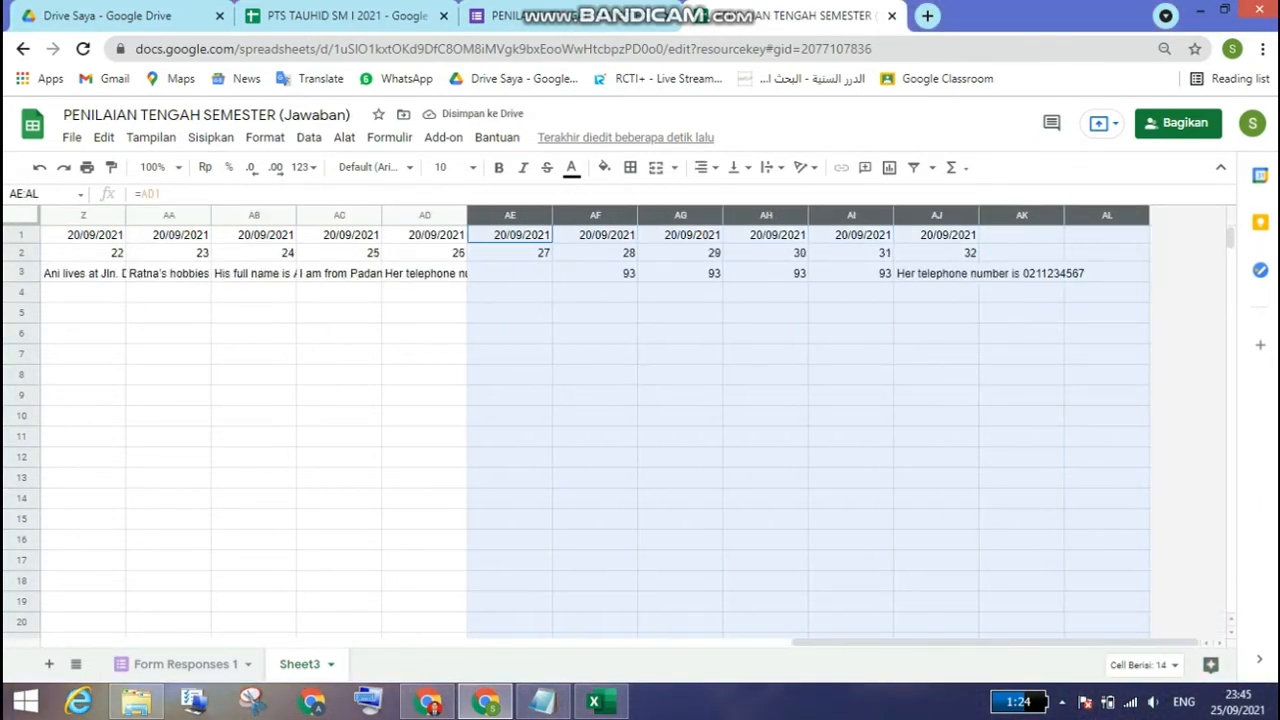
key(shift+Left)
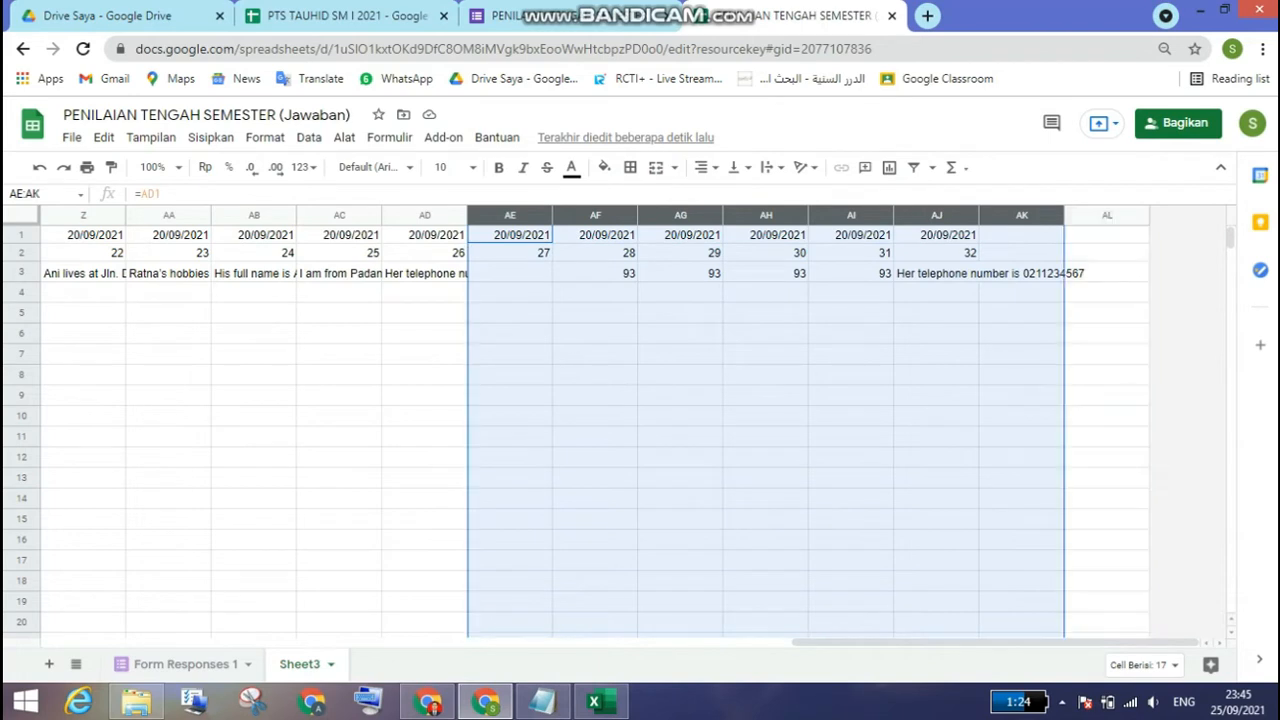
right_click(1006, 215)
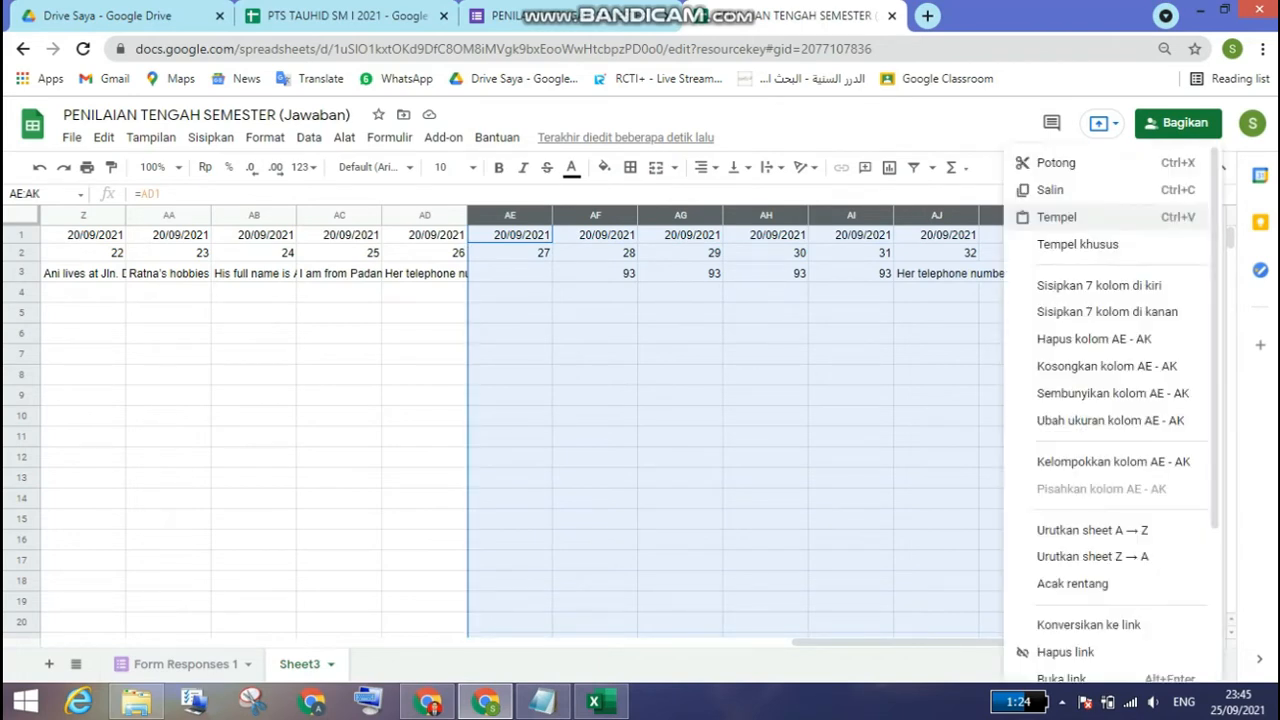
click(1090, 340)
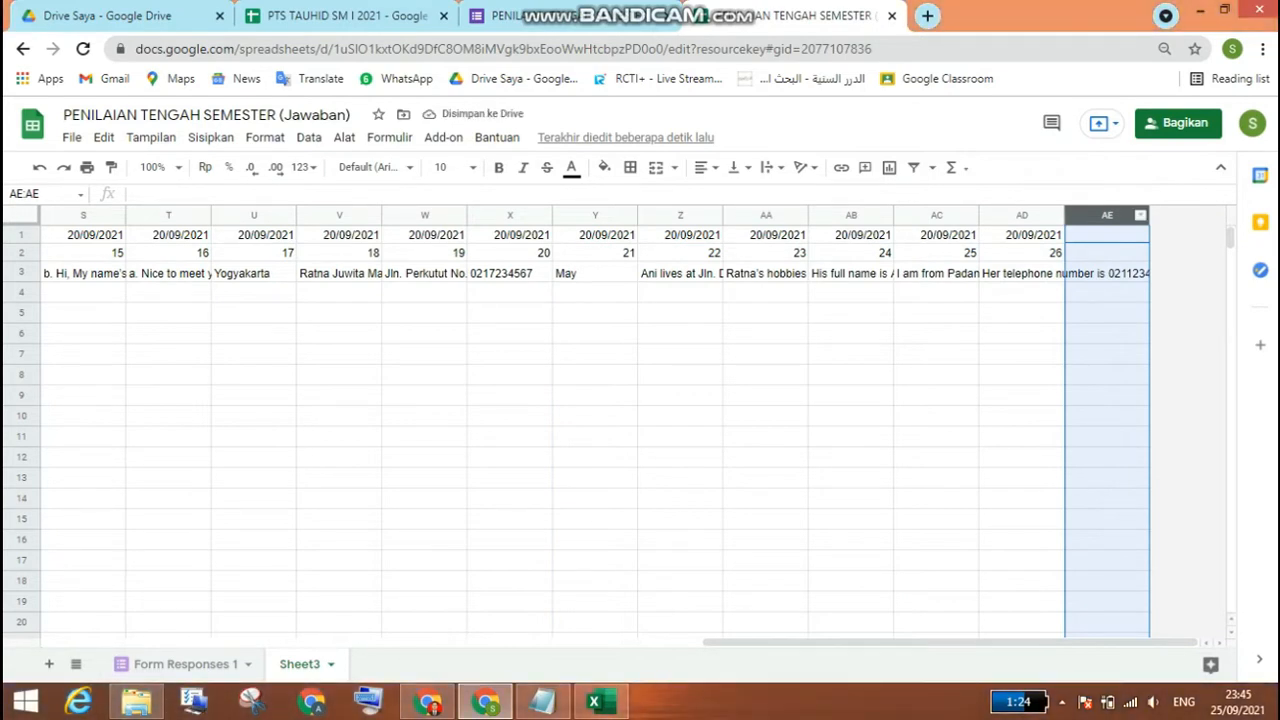
right_click(1141, 215)
click(1170, 338)
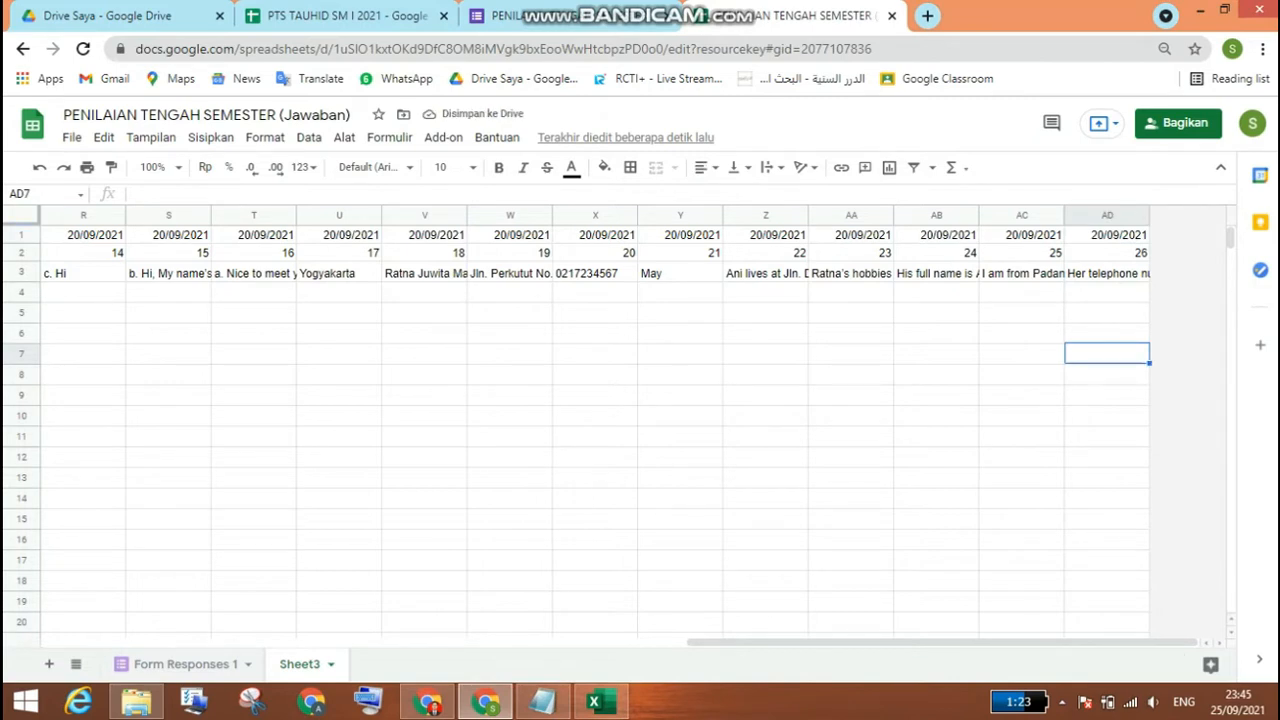
Step: Fill the lookup formulas in D3:AD3 down through row 22 for the remaining students
click(1107, 273)
drag(1107, 273, 459, 274)
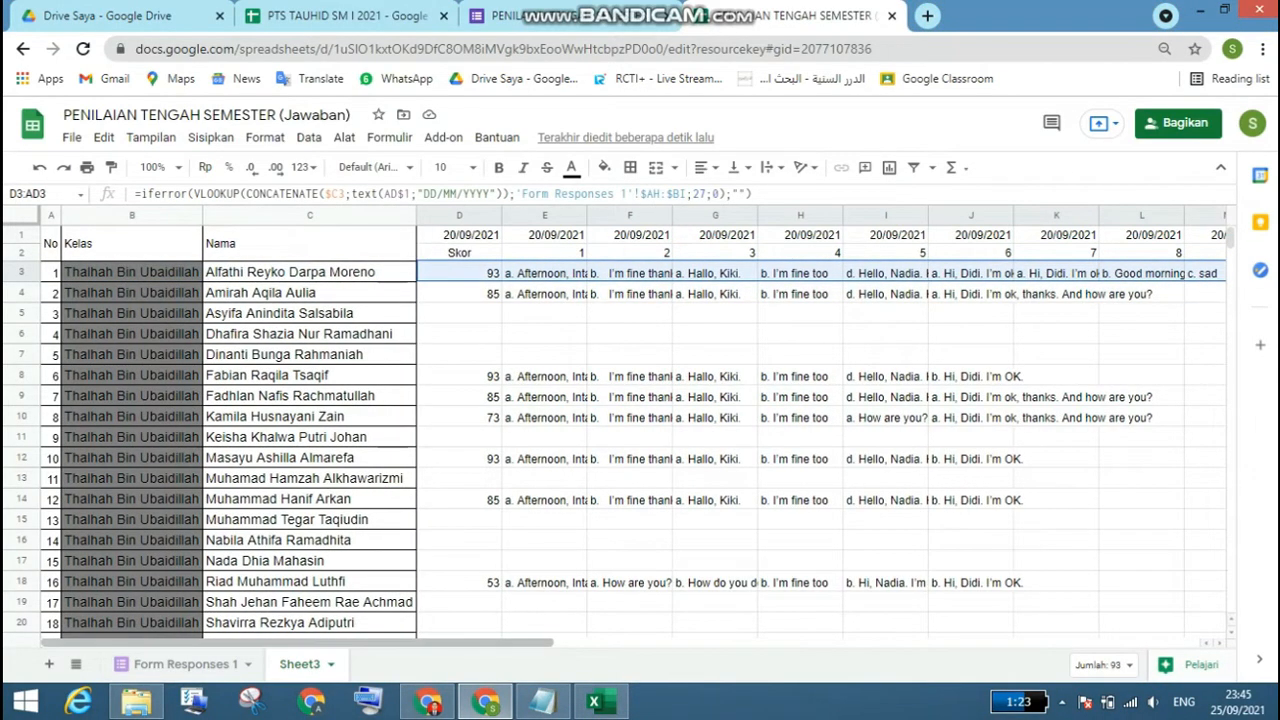
drag(440, 643, 1090, 643)
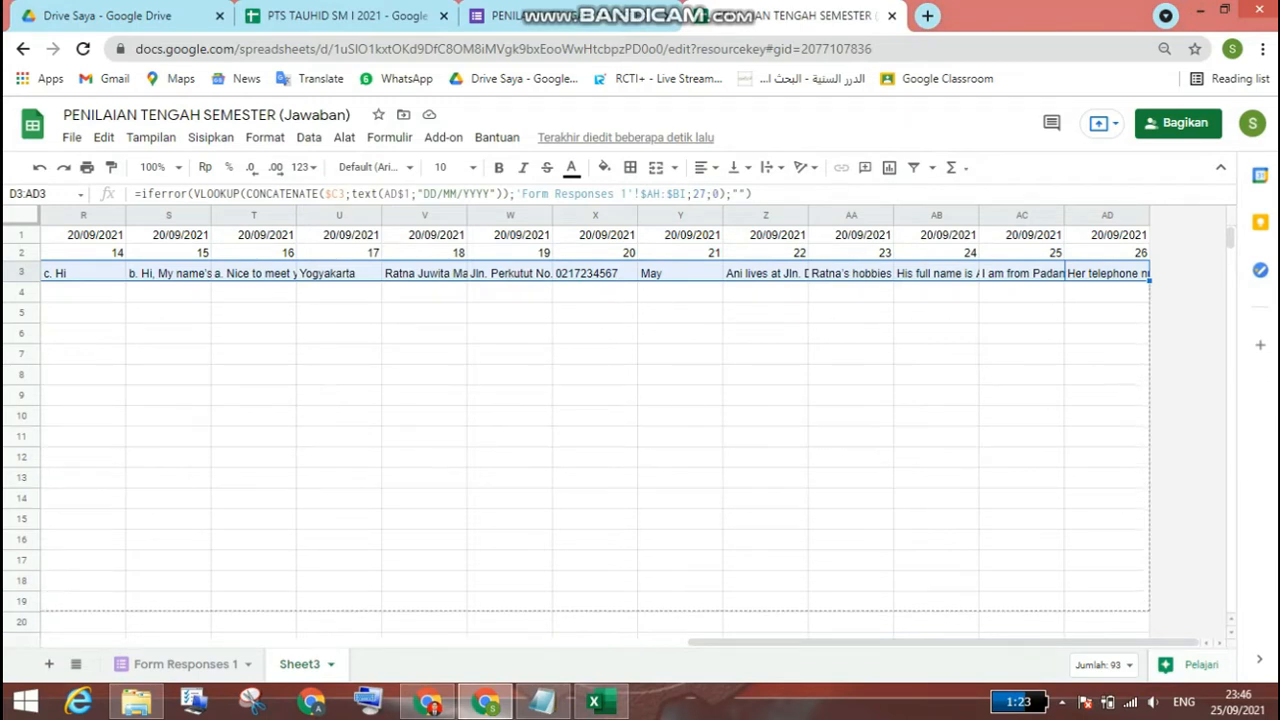
scroll(595, 430, down, 3)
scroll(595, 430, down, 5)
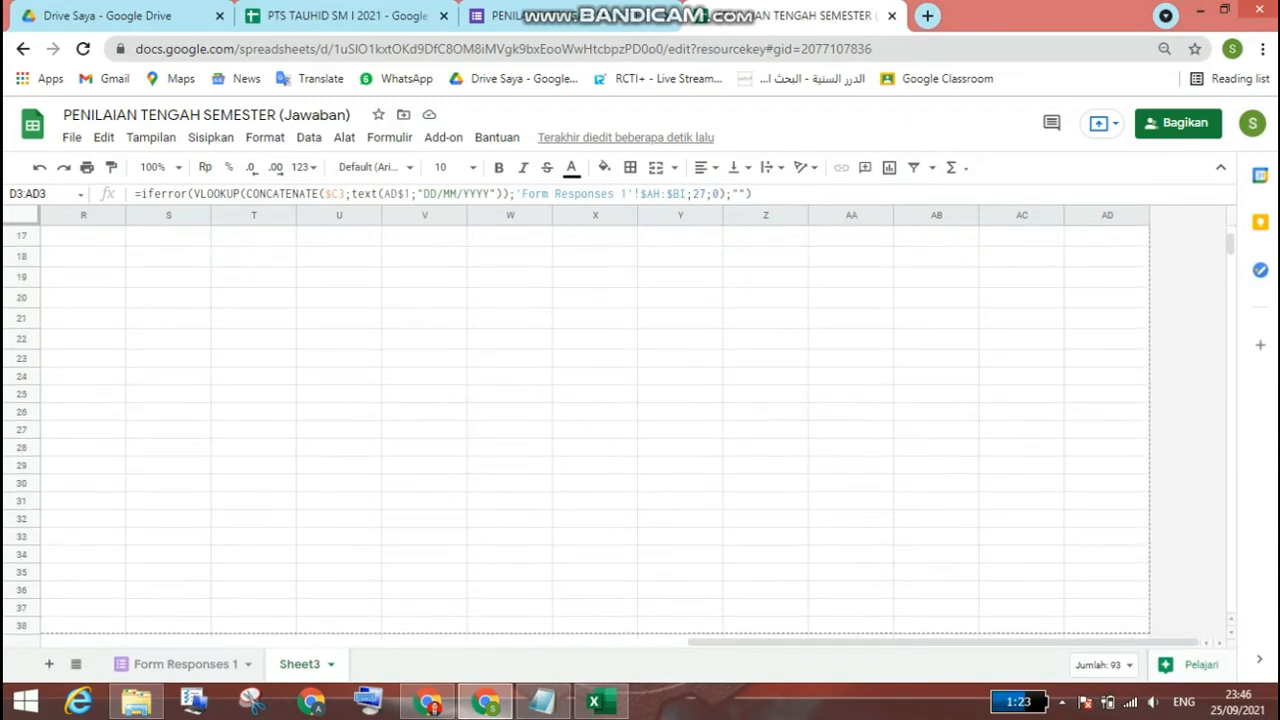
scroll(595, 430, down, 3)
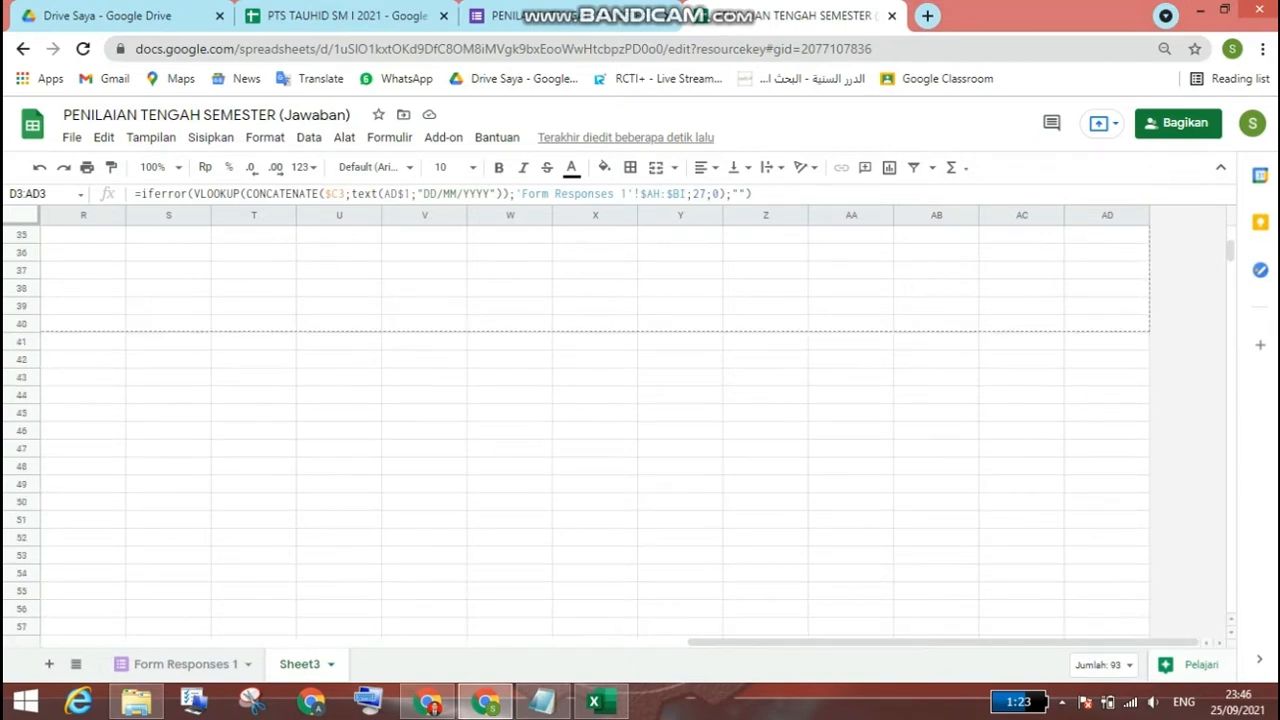
scroll(595, 430, up, 8)
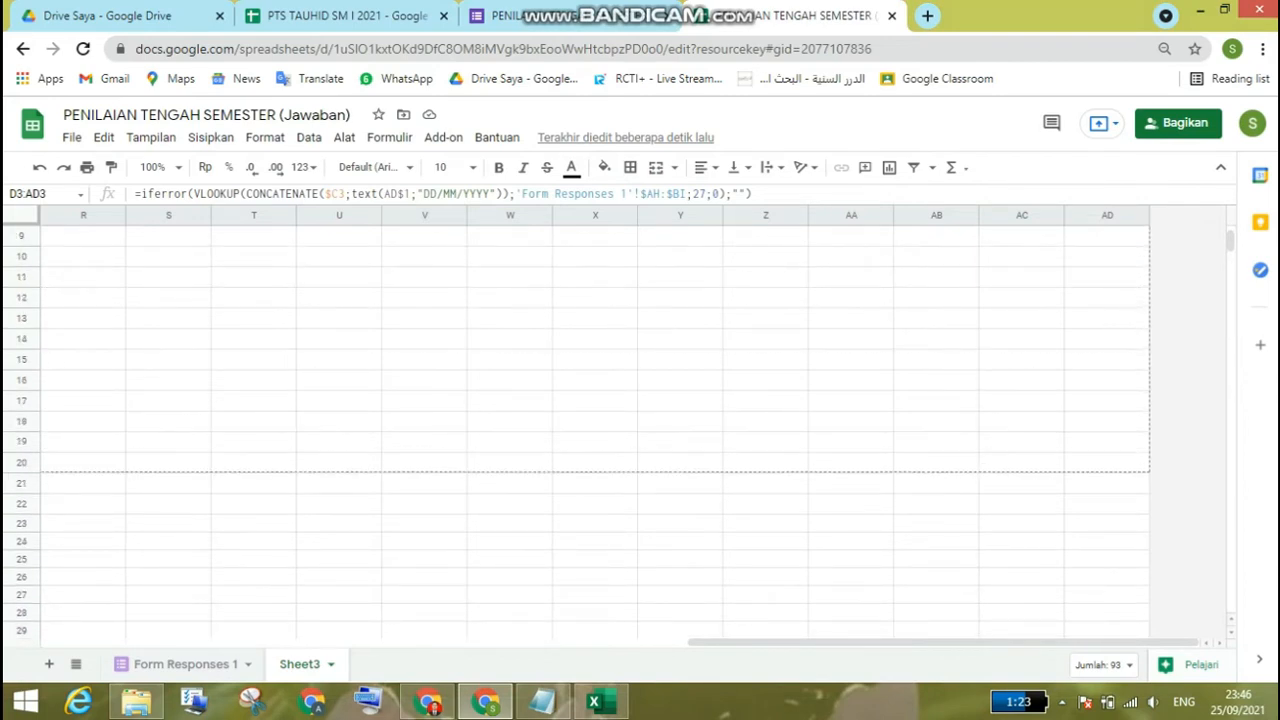
drag(1148, 486, 1148, 505)
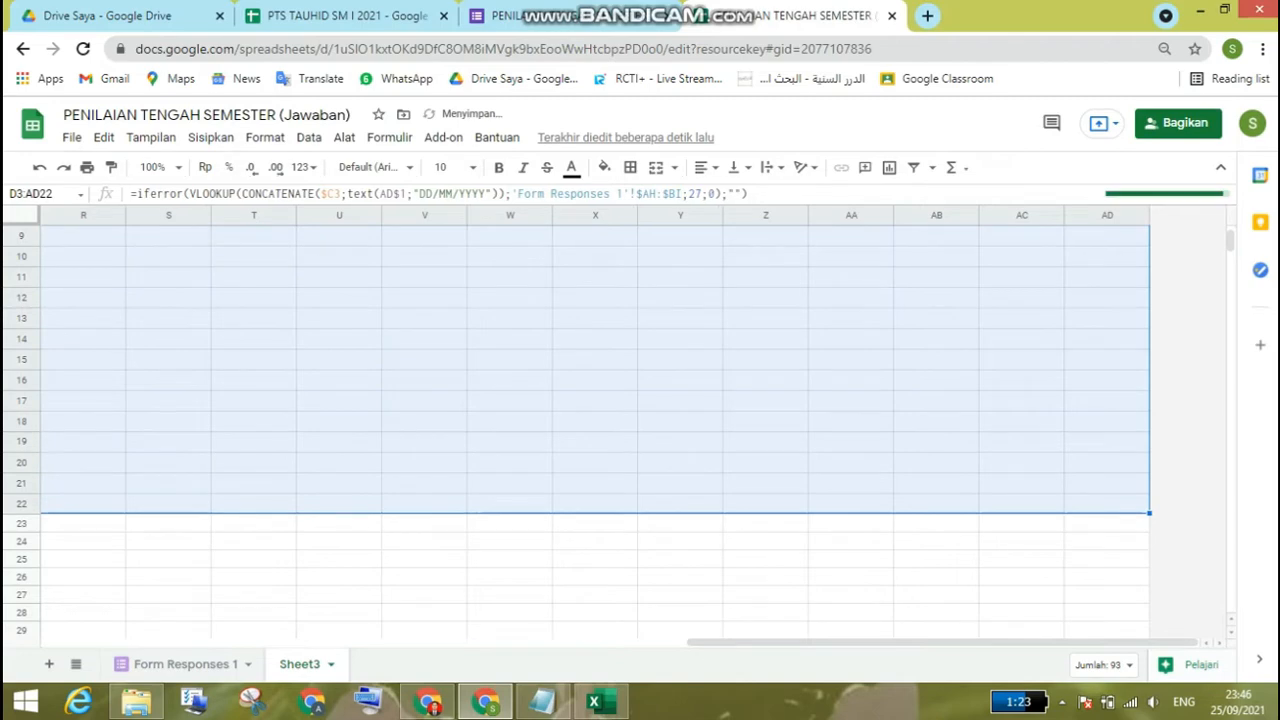
drag(712, 643, 297, 643)
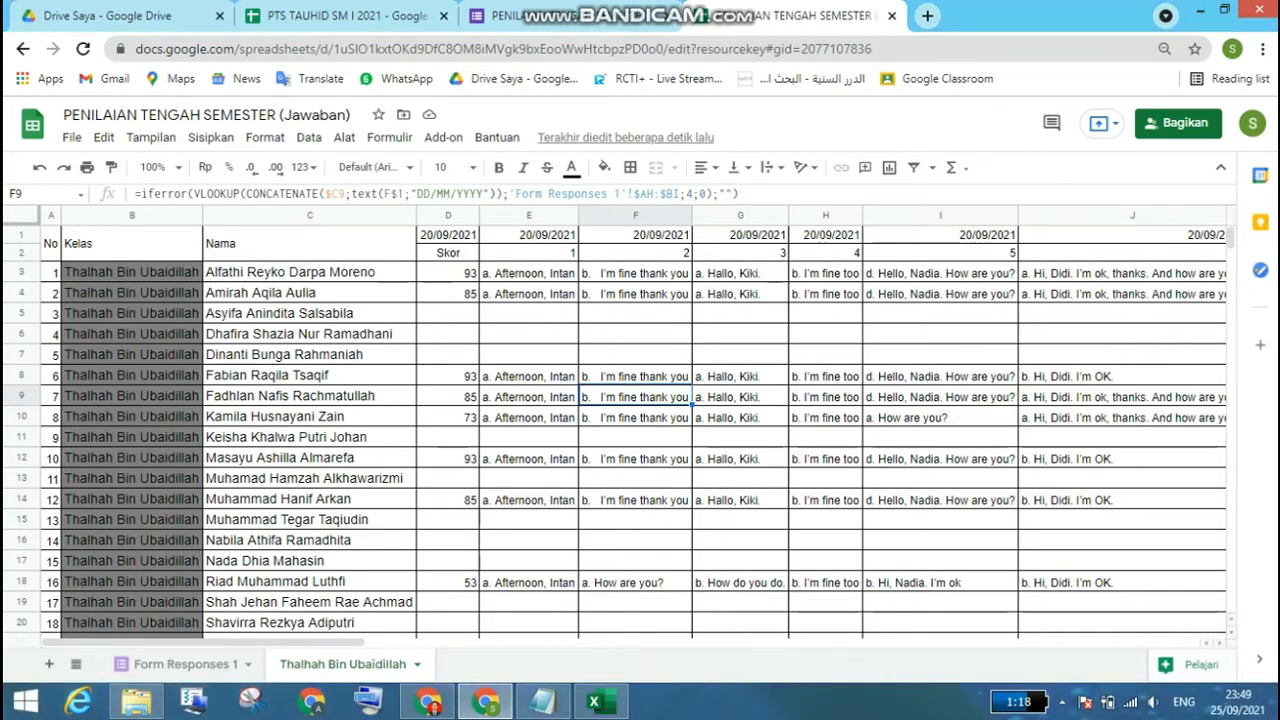
Step: Copy the student's full name from C5 of the class recap sheet and go to the name column of Form Responses 1
right_click(327, 315)
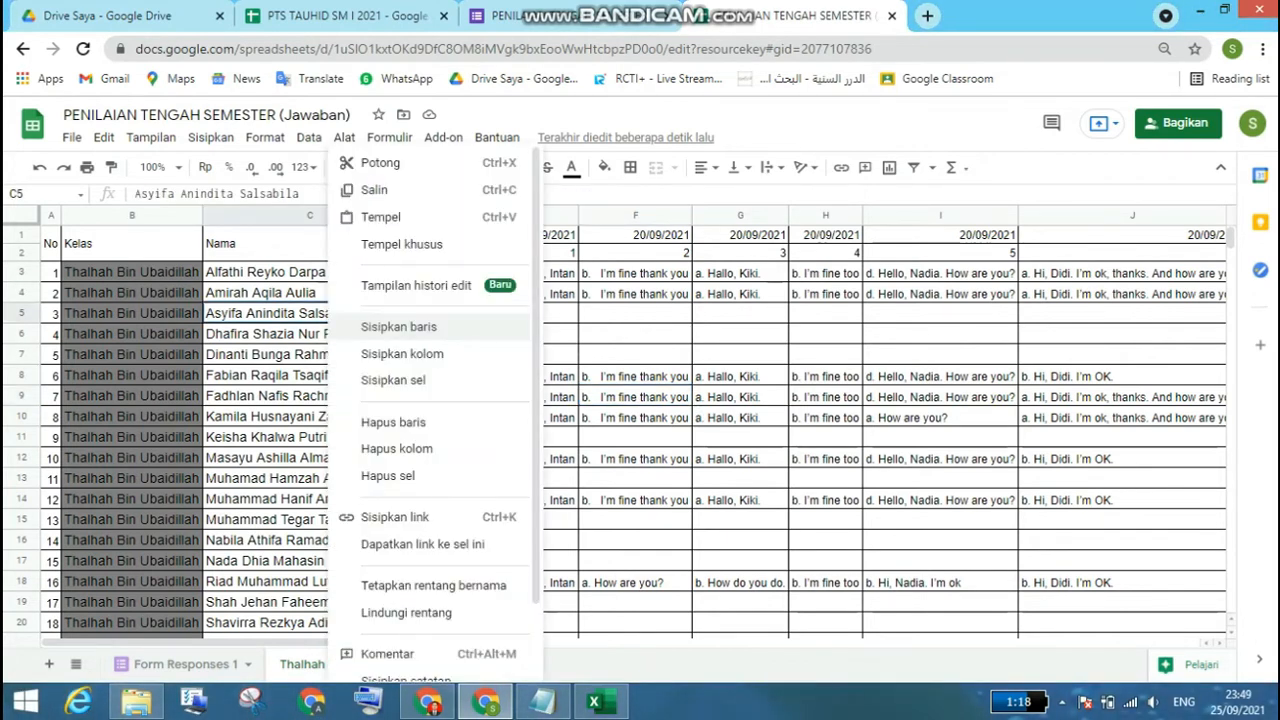
click(374, 189)
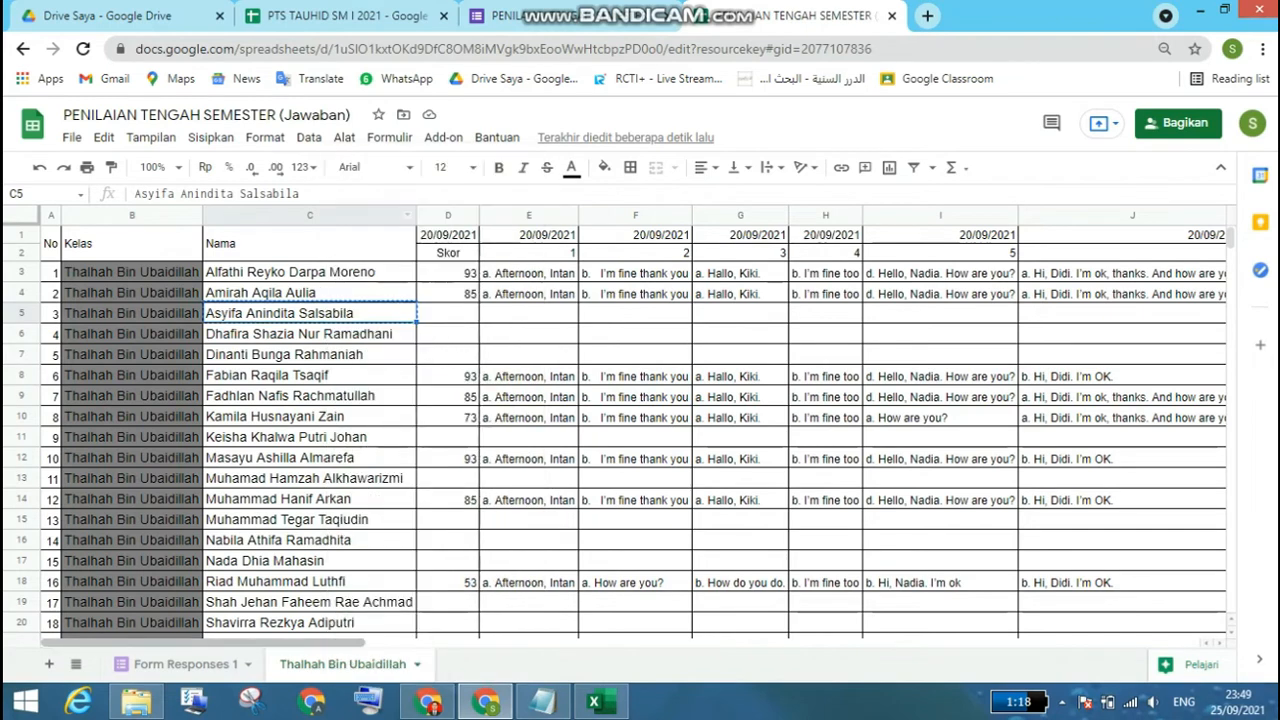
click(186, 664)
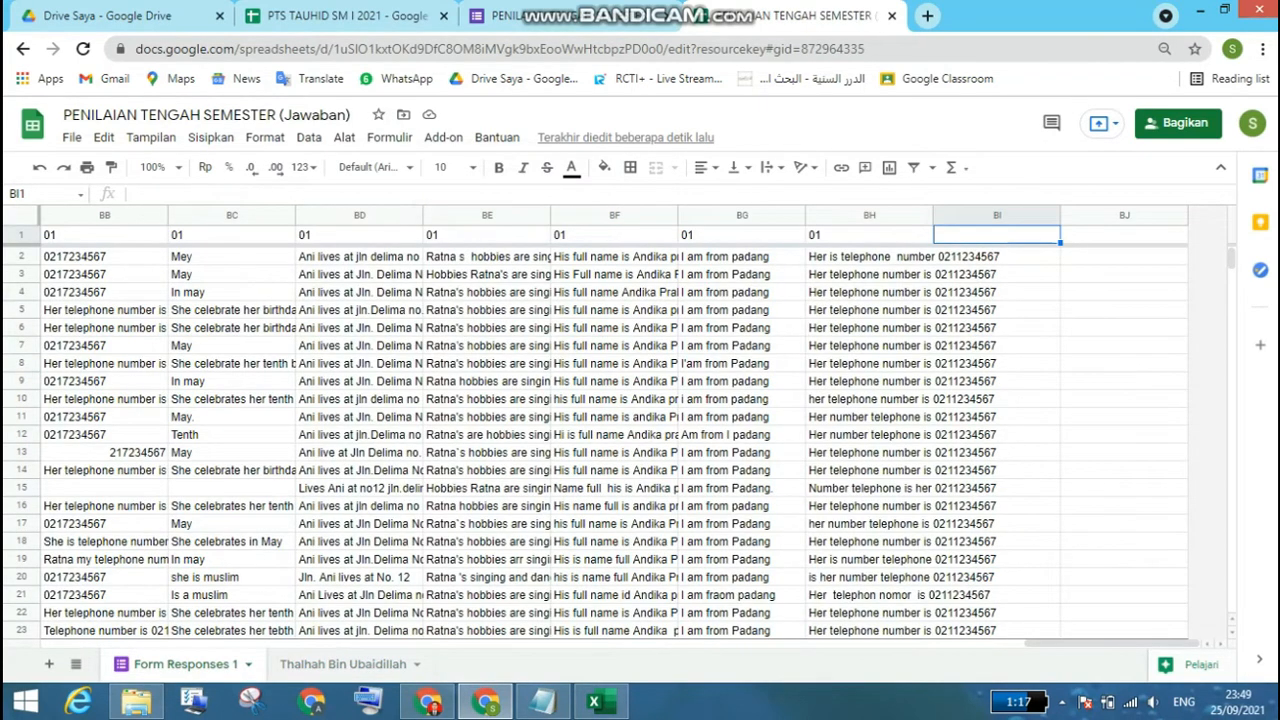
drag(972, 631, 905, 631)
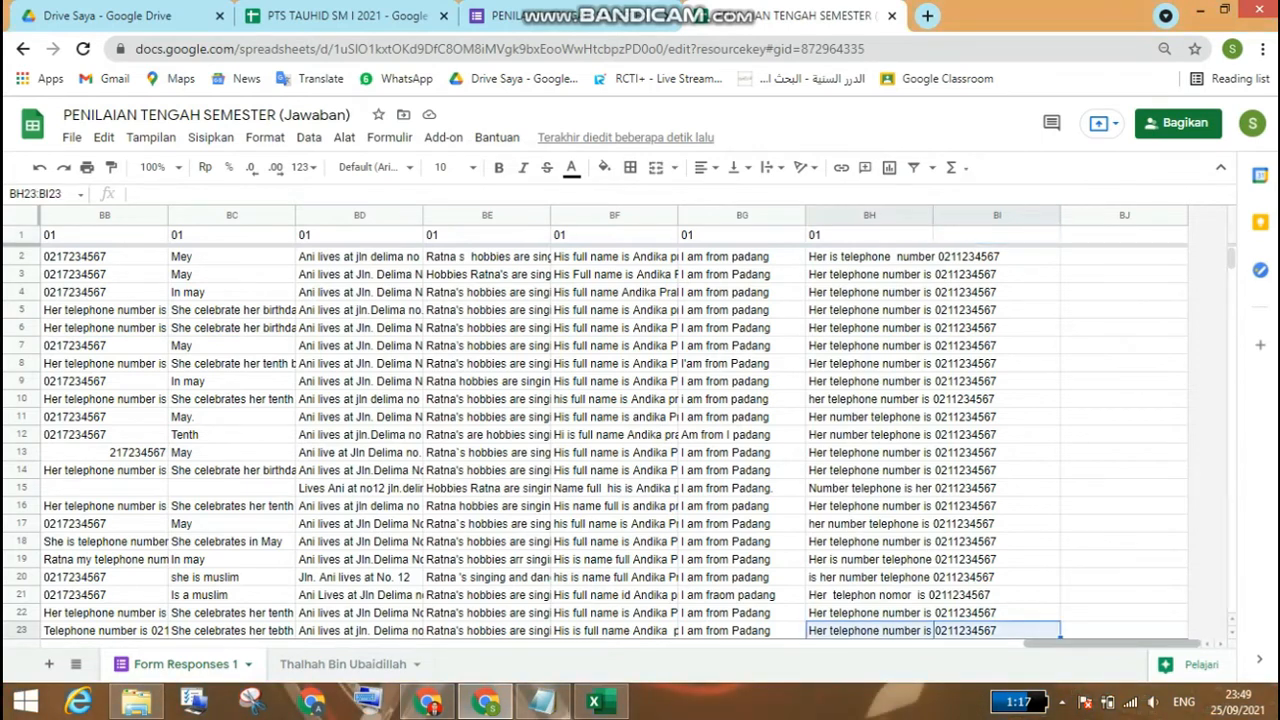
click(343, 664)
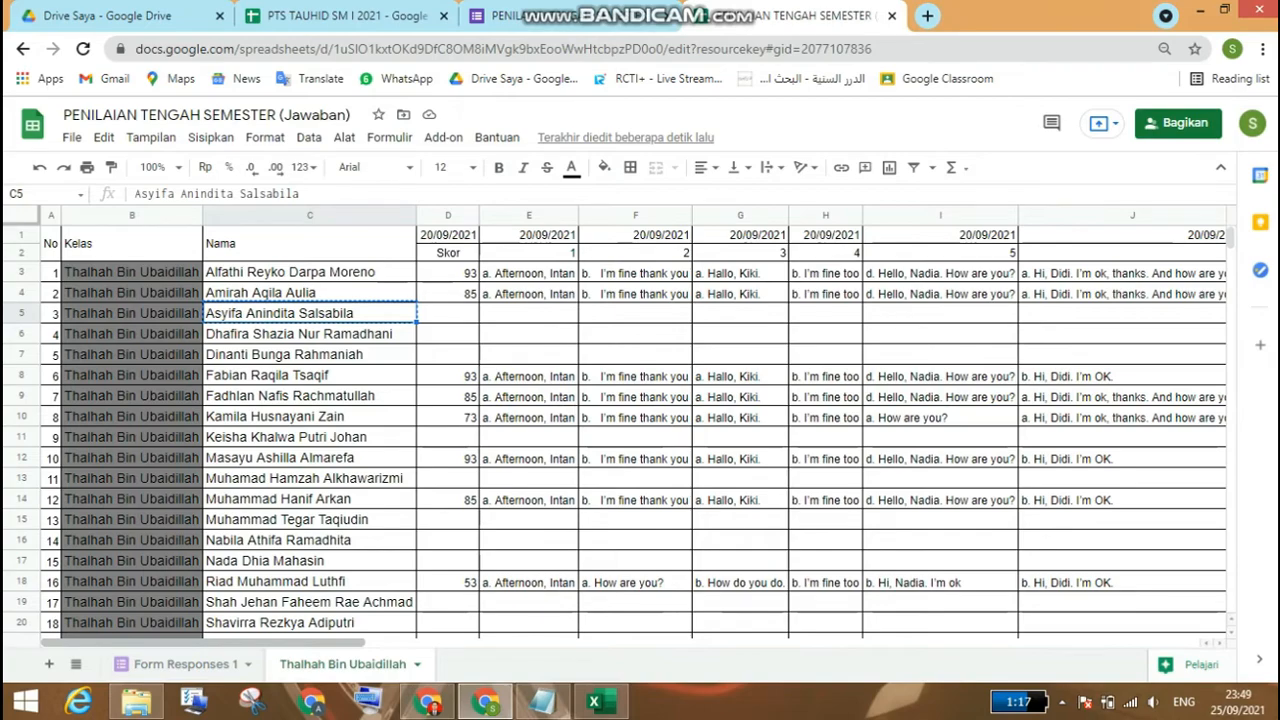
click(186, 664)
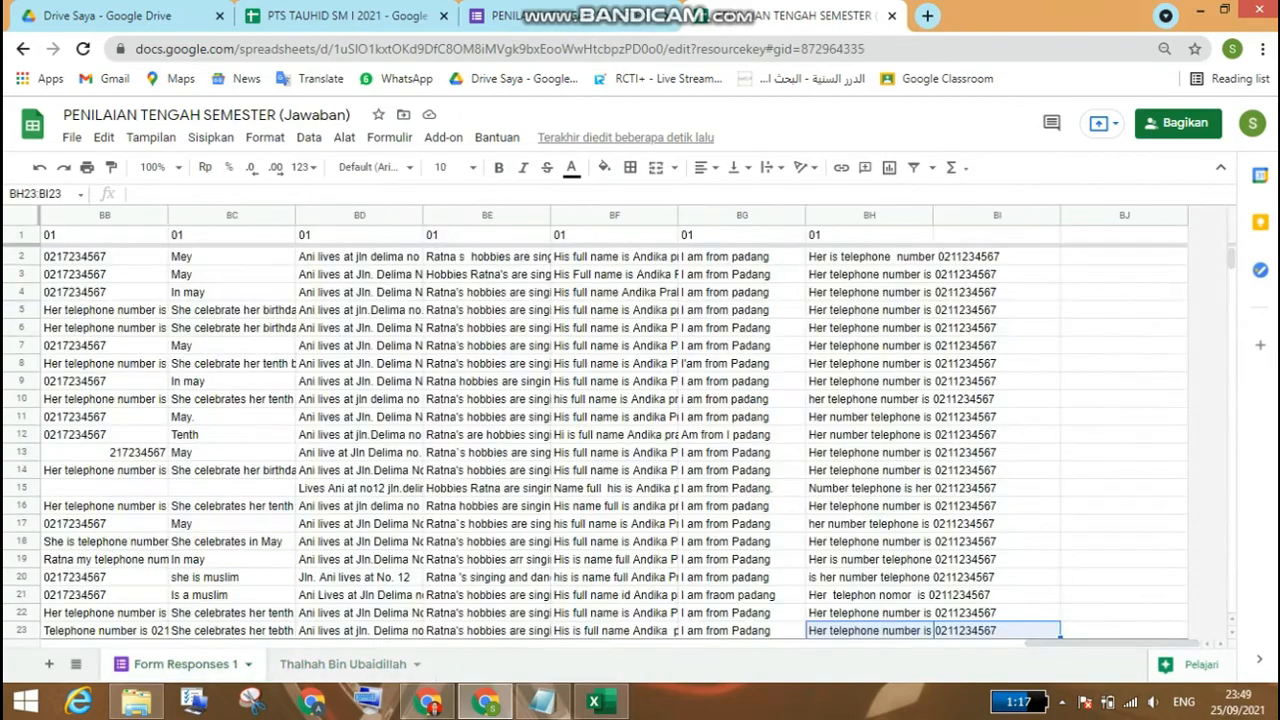
drag(1113, 643, 130, 643)
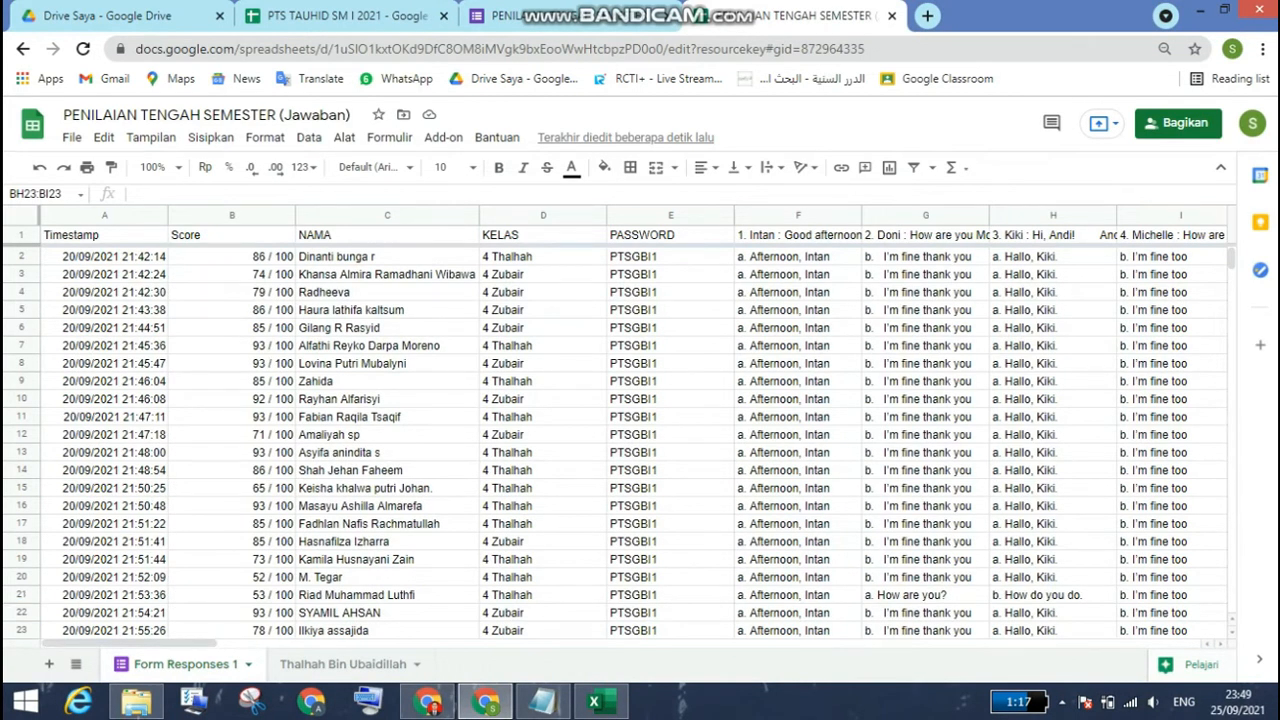
Step: Try a regular paste of the copied name, formatting included, over the matching short name in C13, and undo it
click(387, 453)
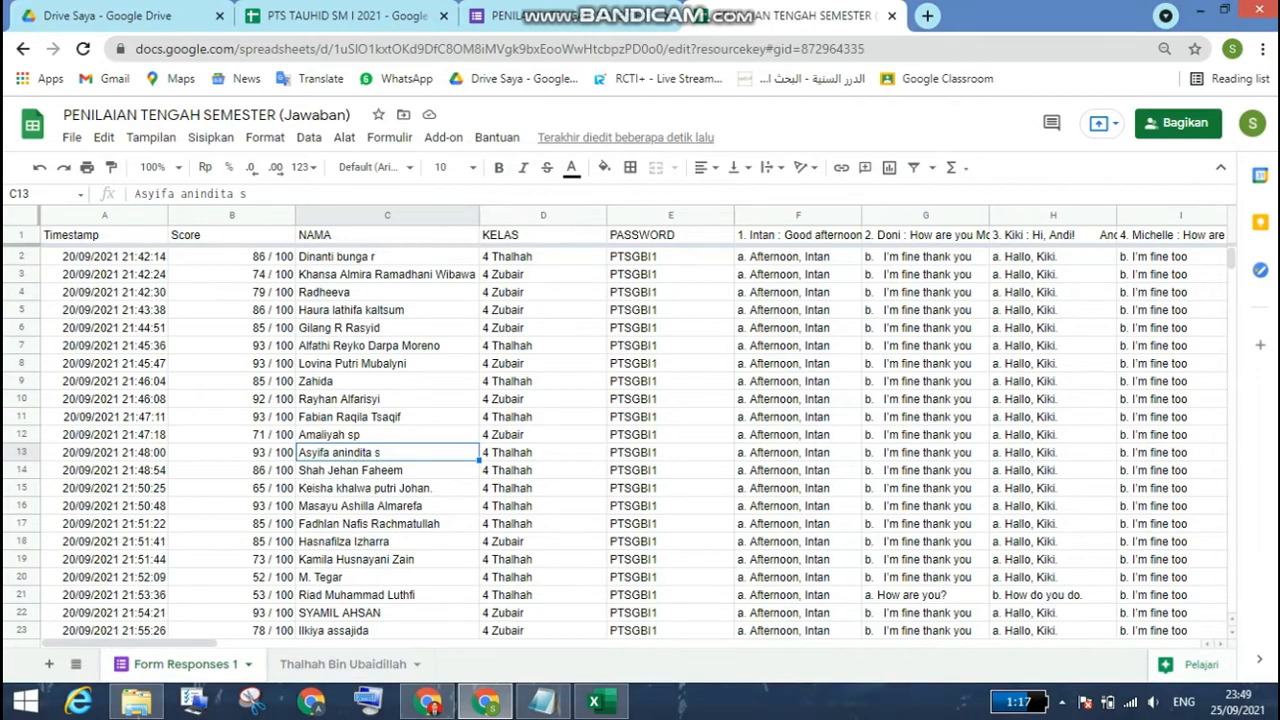
right_click(345, 452)
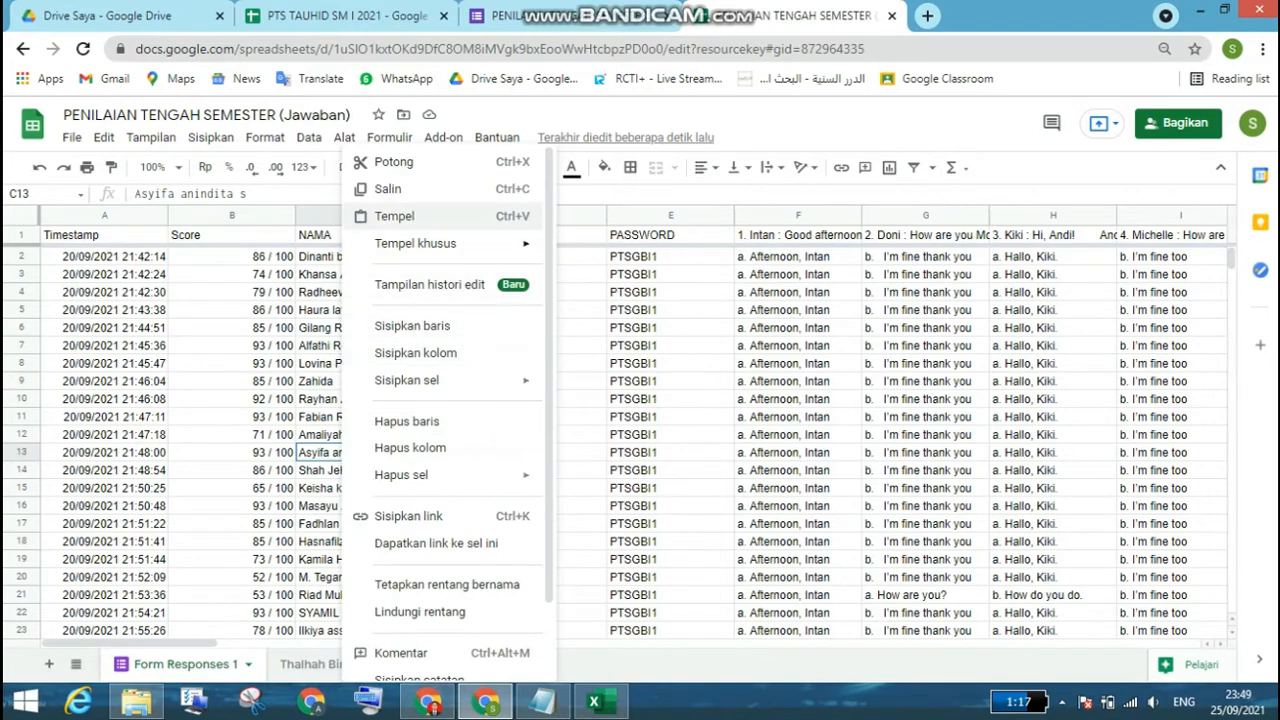
click(394, 216)
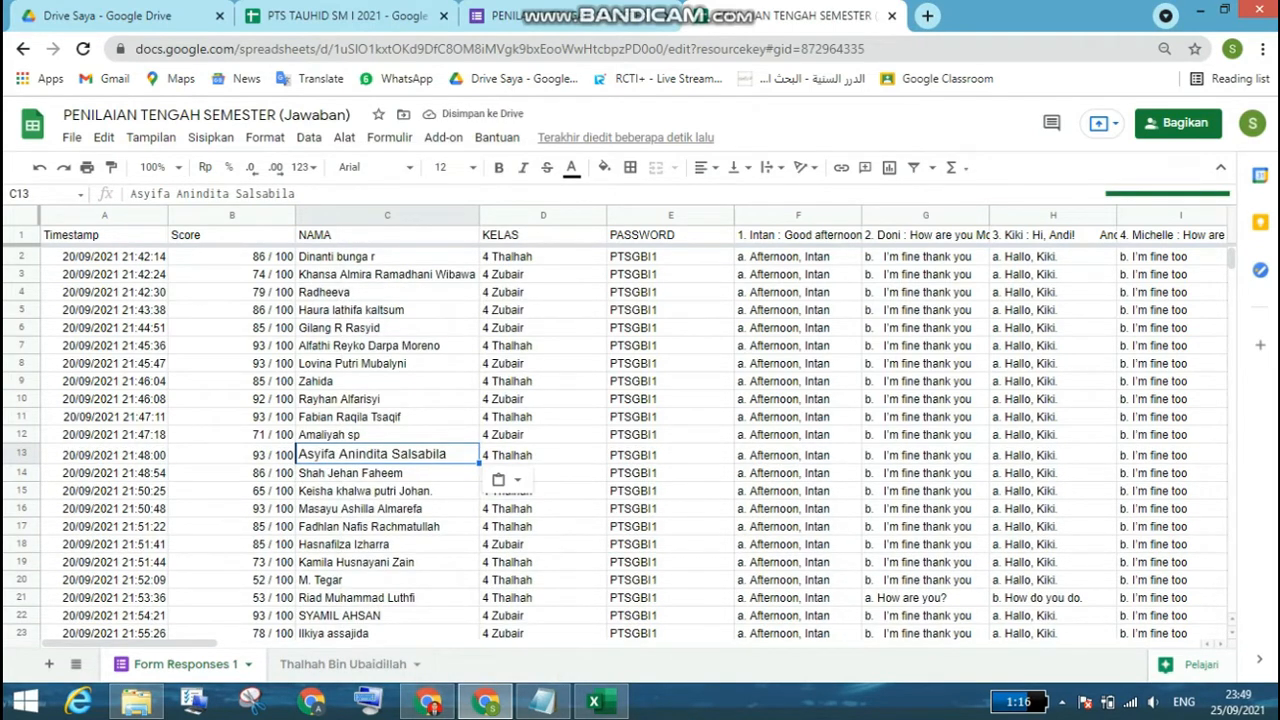
key(ctrl+z)
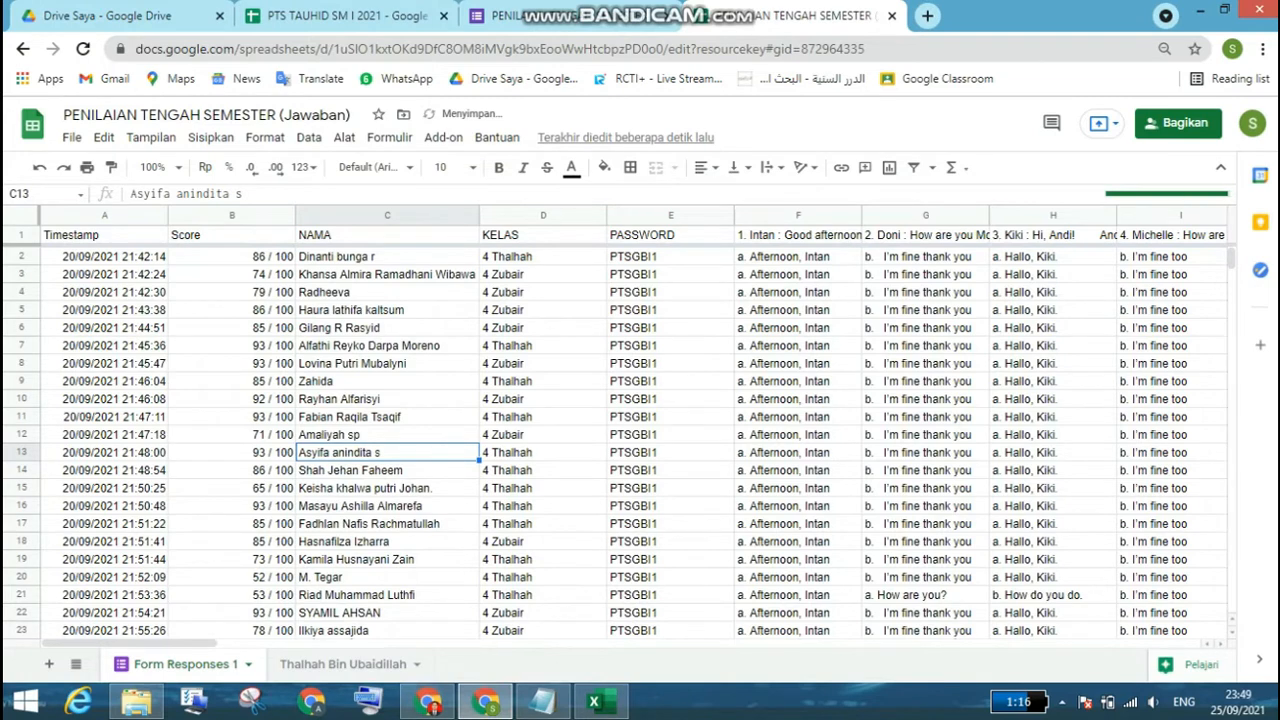
Step: Paste the copied name as values only into C13 of Form Responses 1
right_click(365, 452)
mouse_move(430, 244)
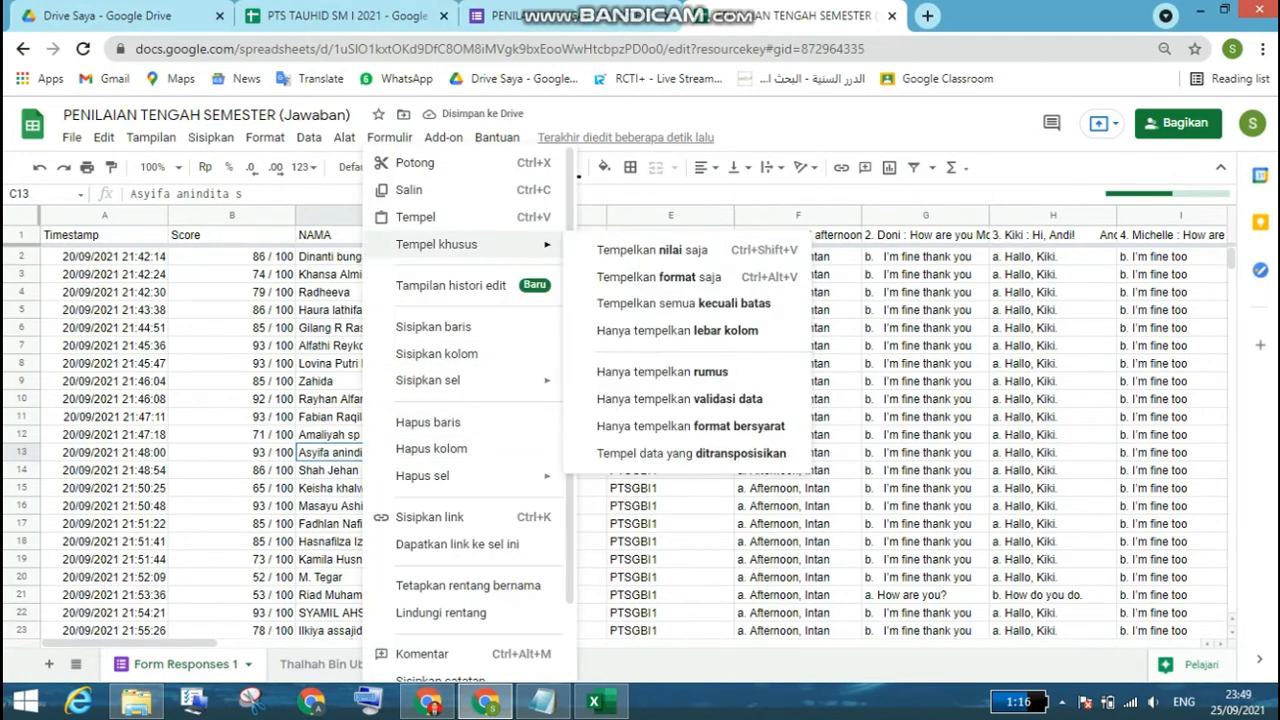
click(640, 250)
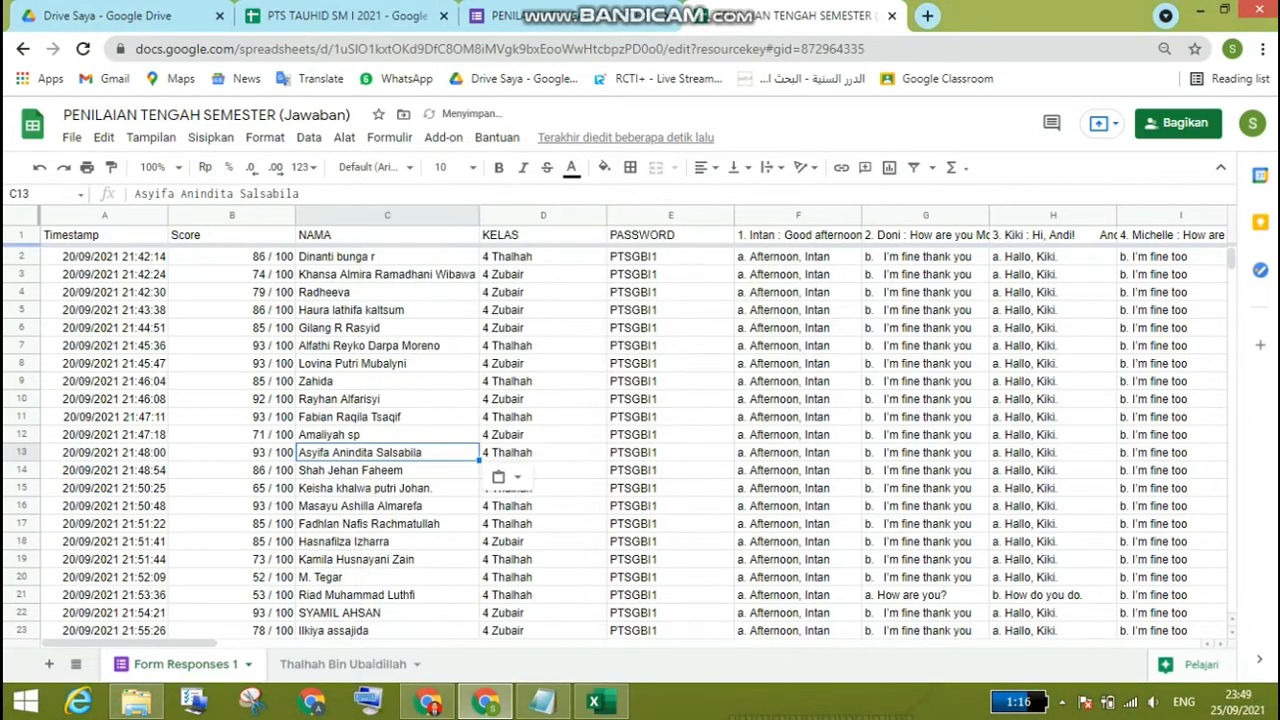
Step: Copy the student's full name from C6 of the class recap sheet and look through the Form Responses 1 names for the matching entry
click(343, 663)
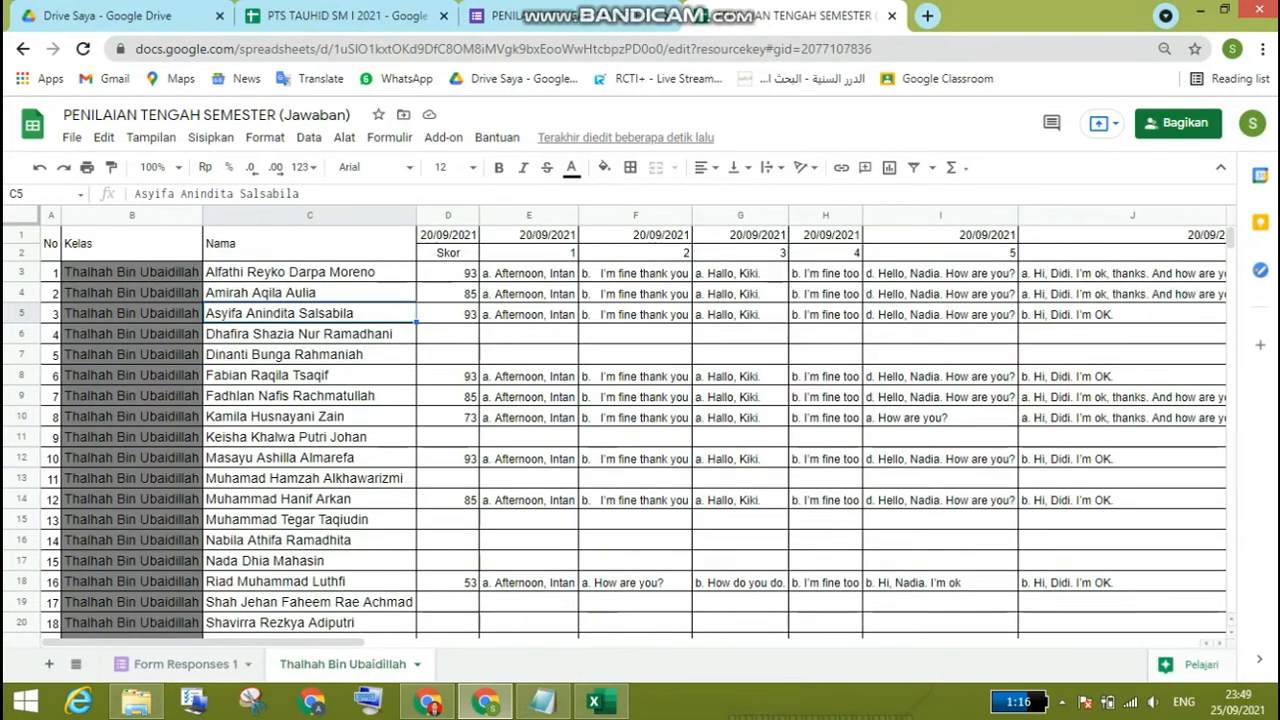
right_click(352, 333)
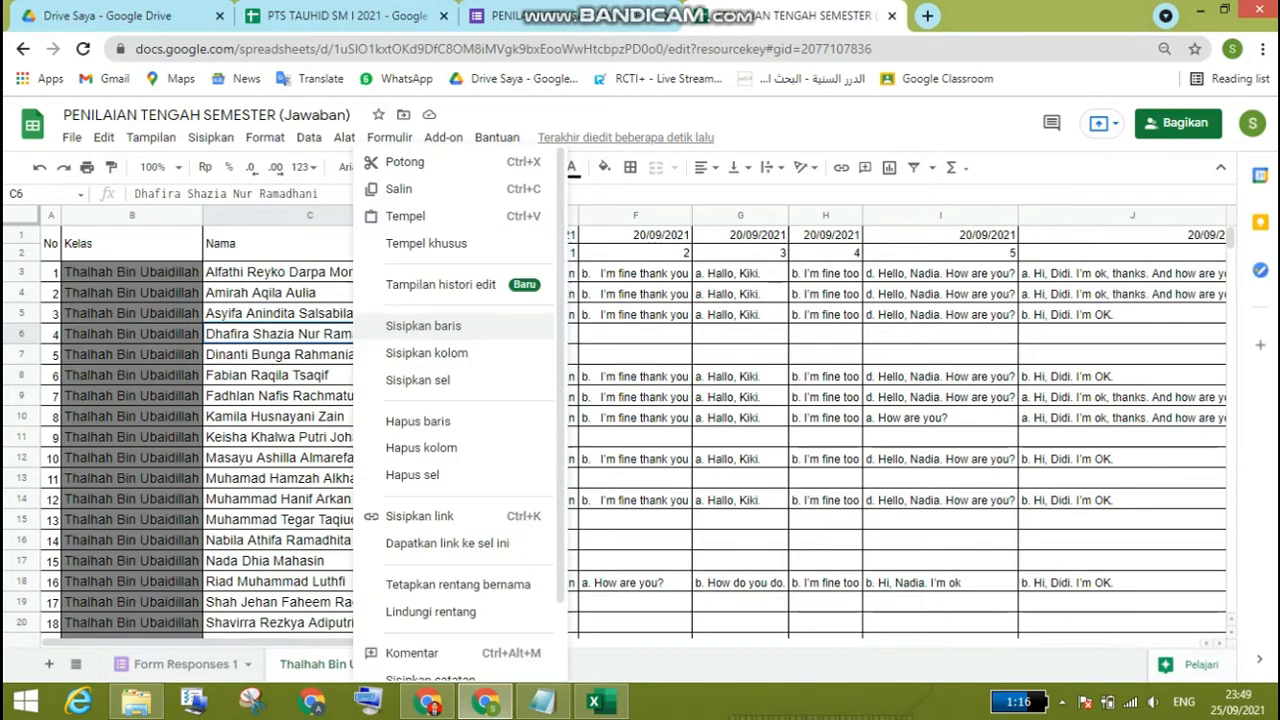
click(399, 189)
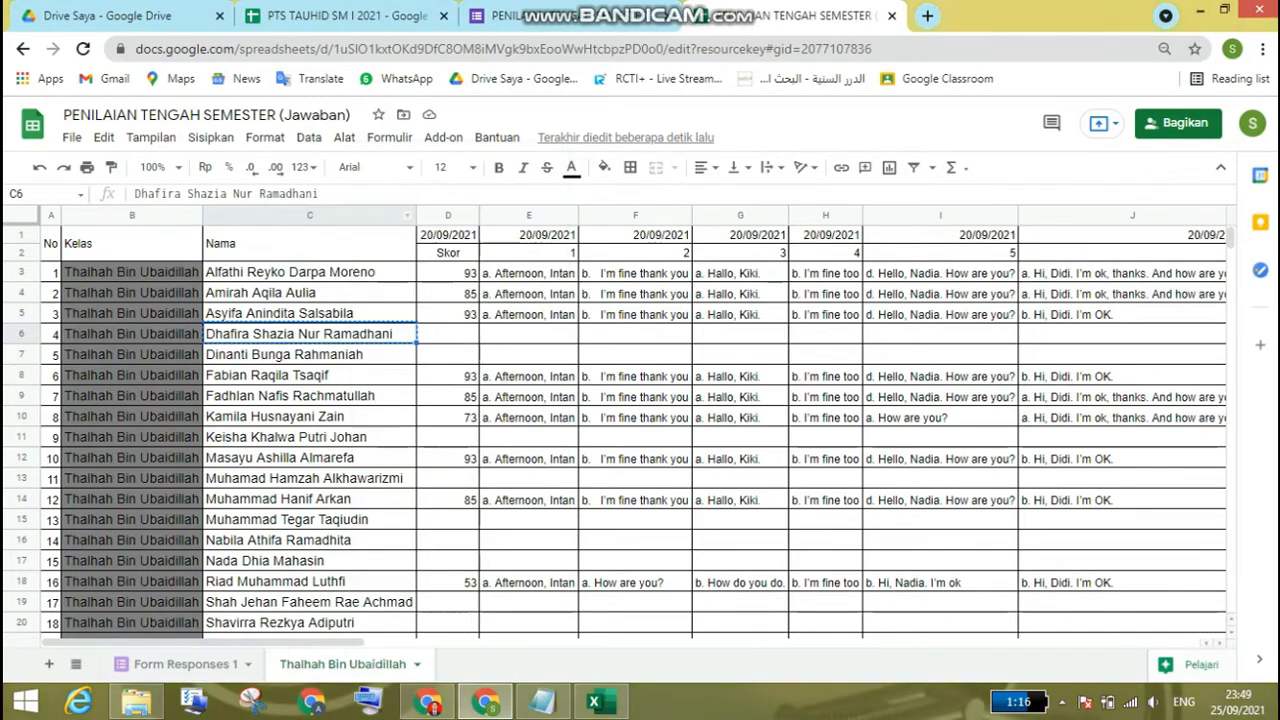
click(186, 664)
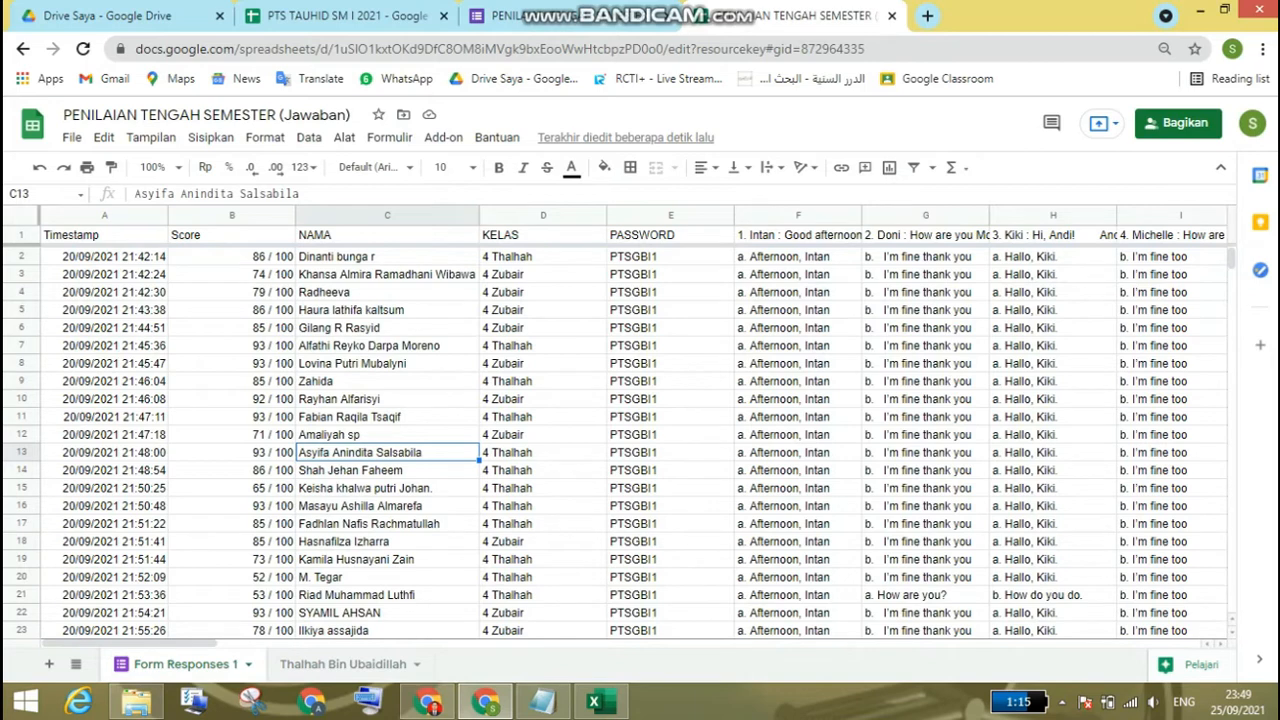
scroll(640, 440, down, 1)
scroll(640, 440, down, 3)
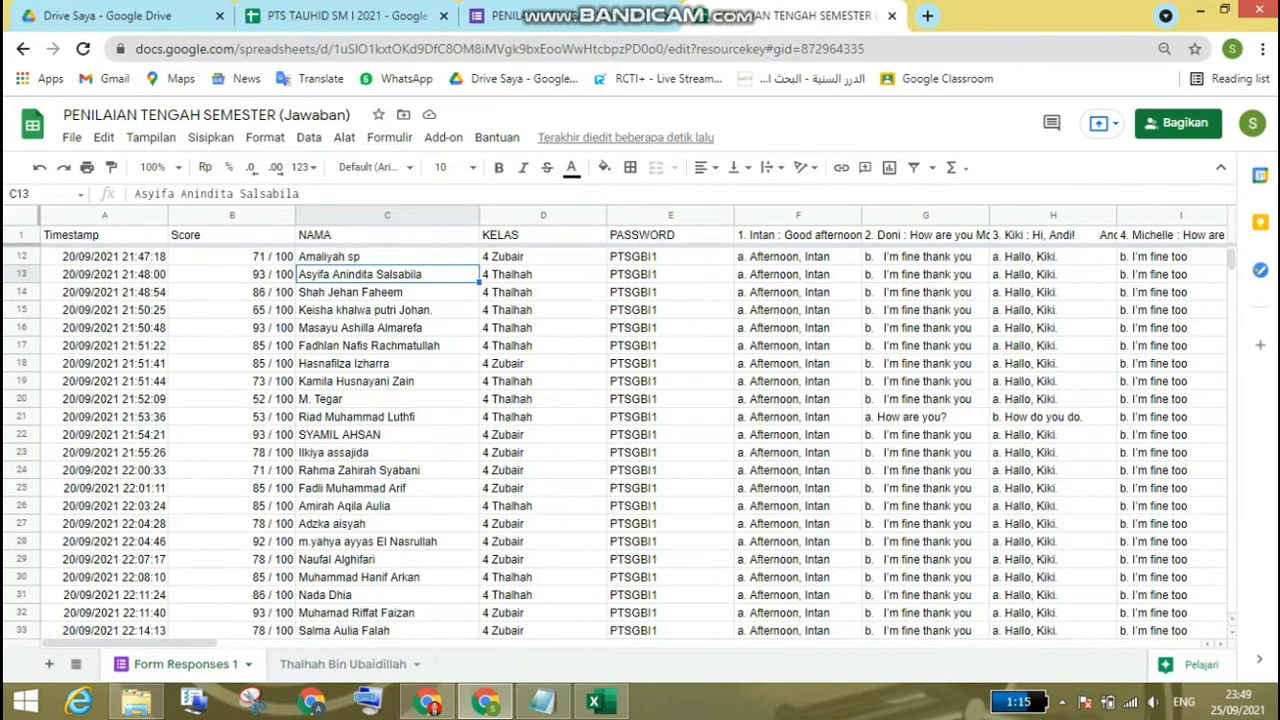
scroll(640, 440, down, 4)
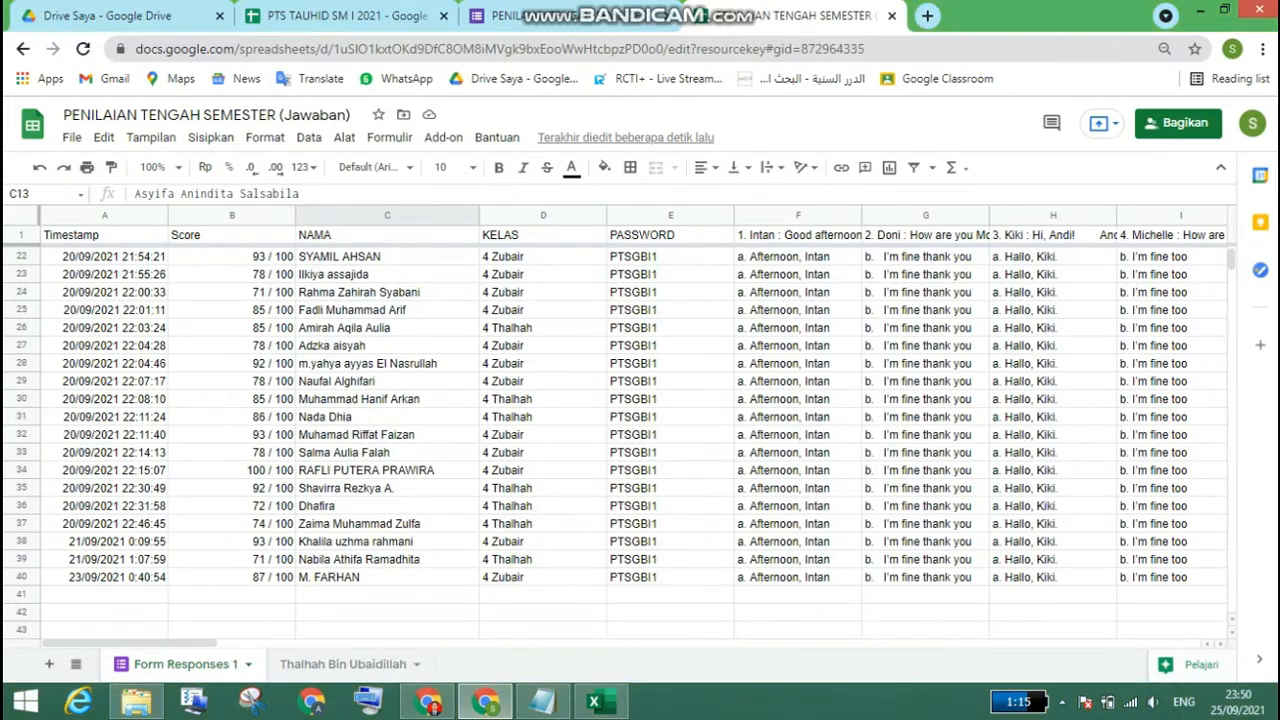
scroll(640, 440, up, 2)
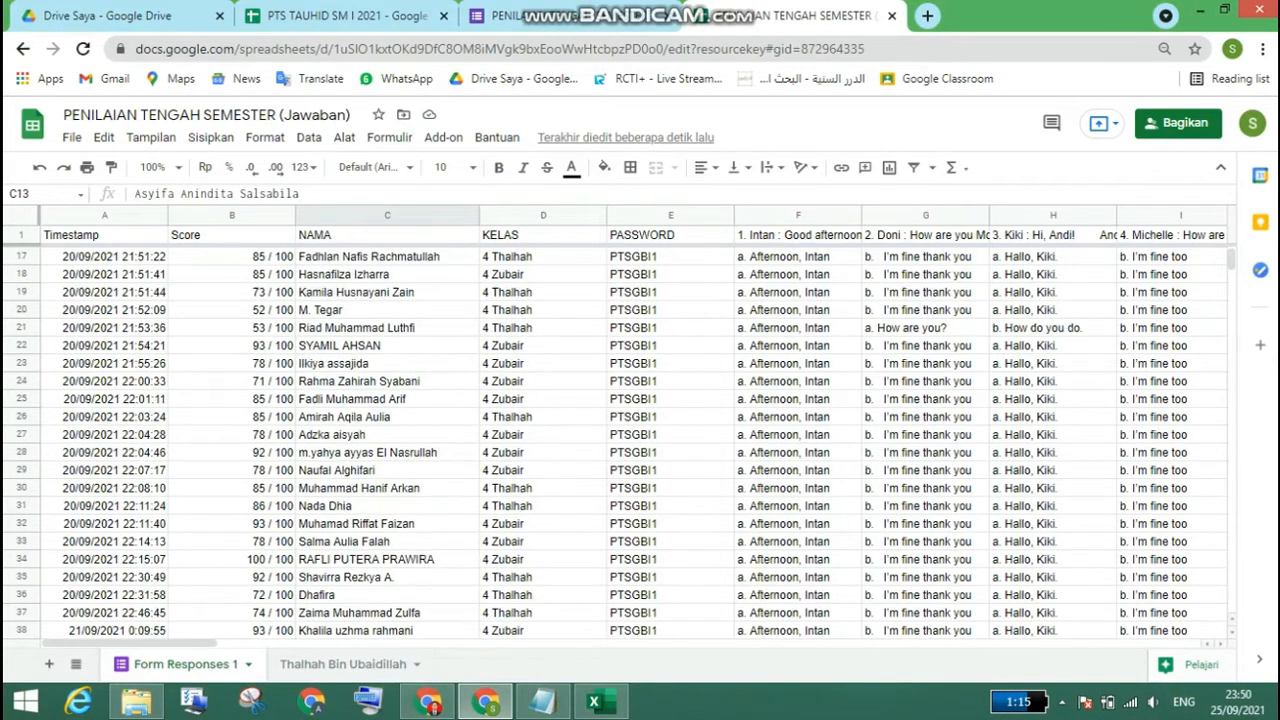
scroll(640, 440, up, 2)
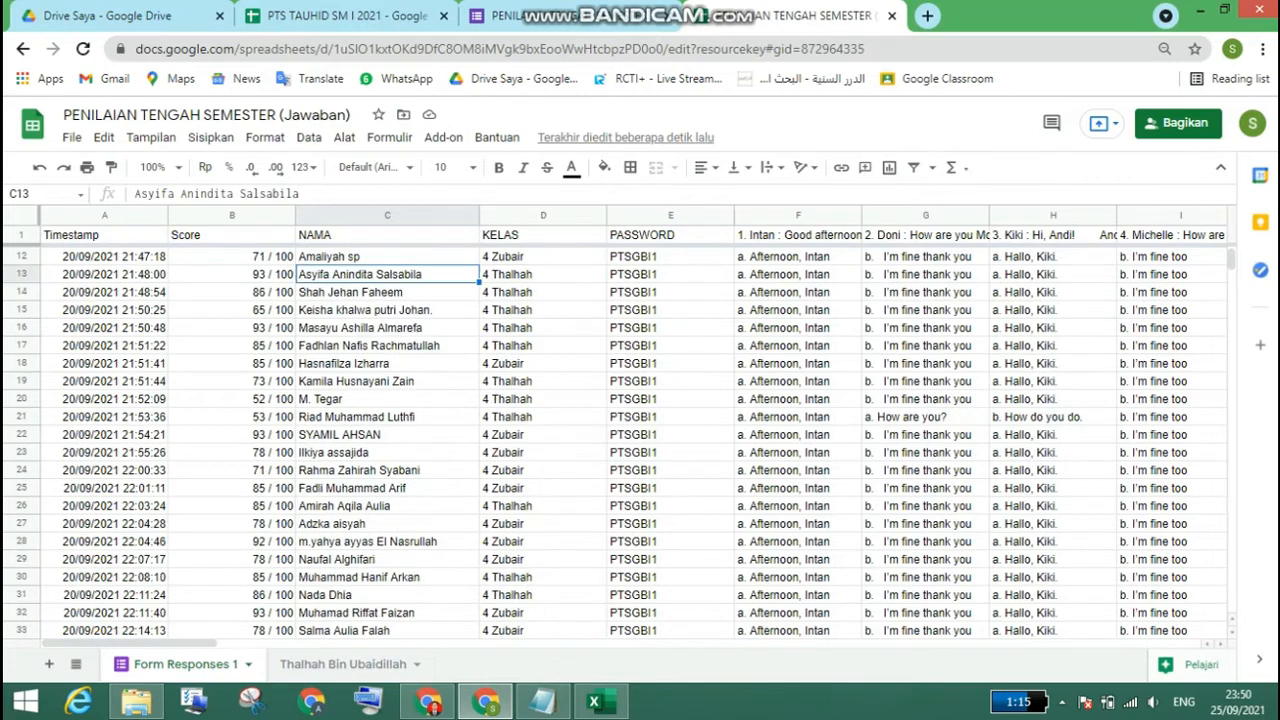
Step: Search Form Responses 1 for the C6 student by first name and by the copied full name, checking the spelling on the class sheet
key(ctrl+f)
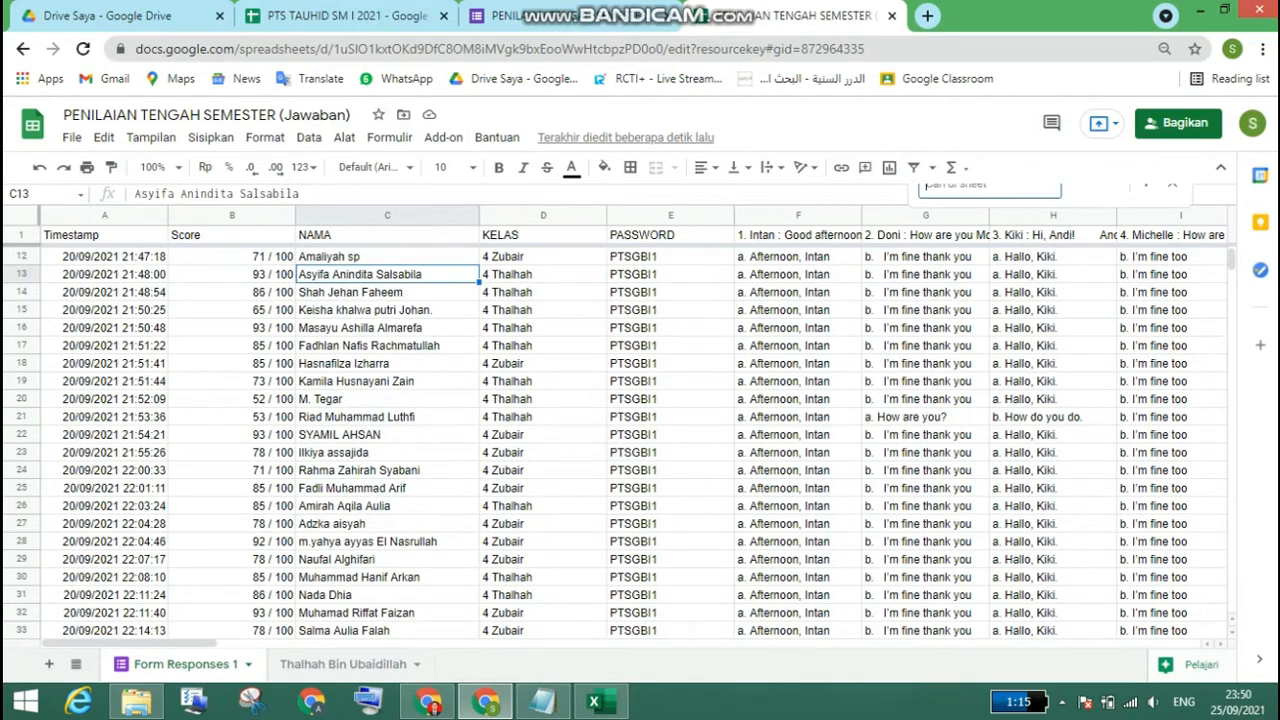
text(da)
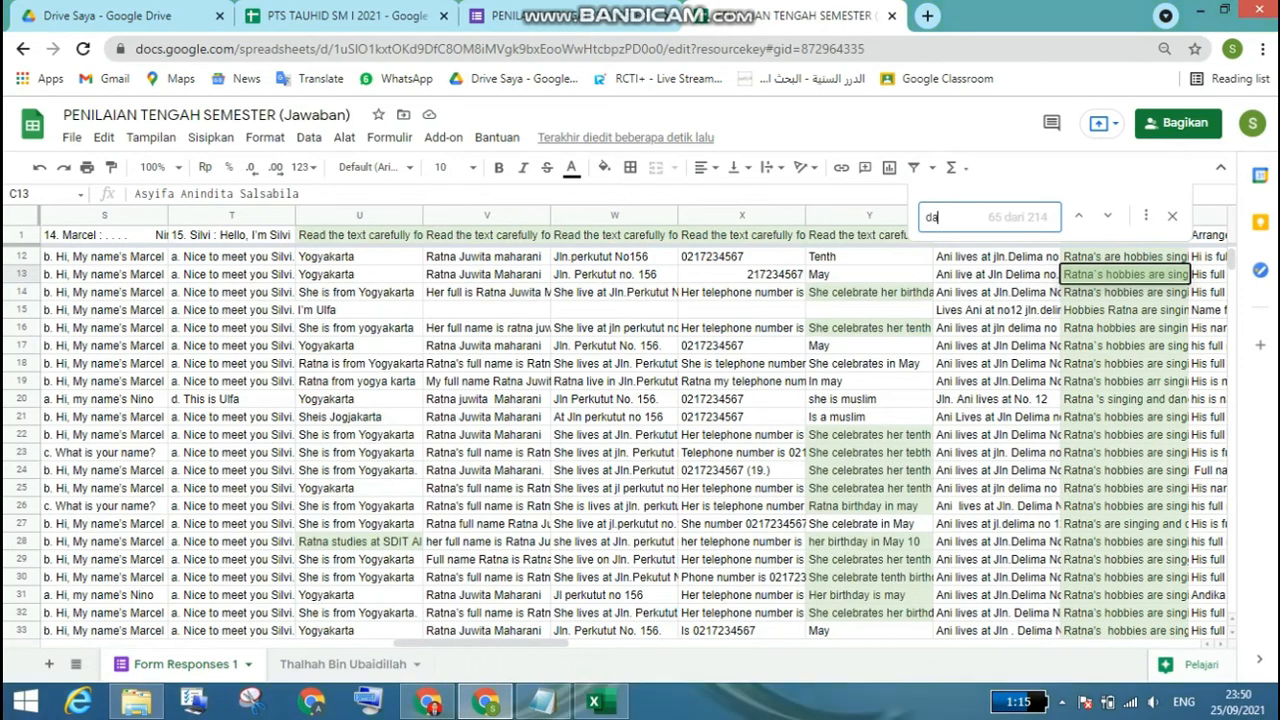
text(f)
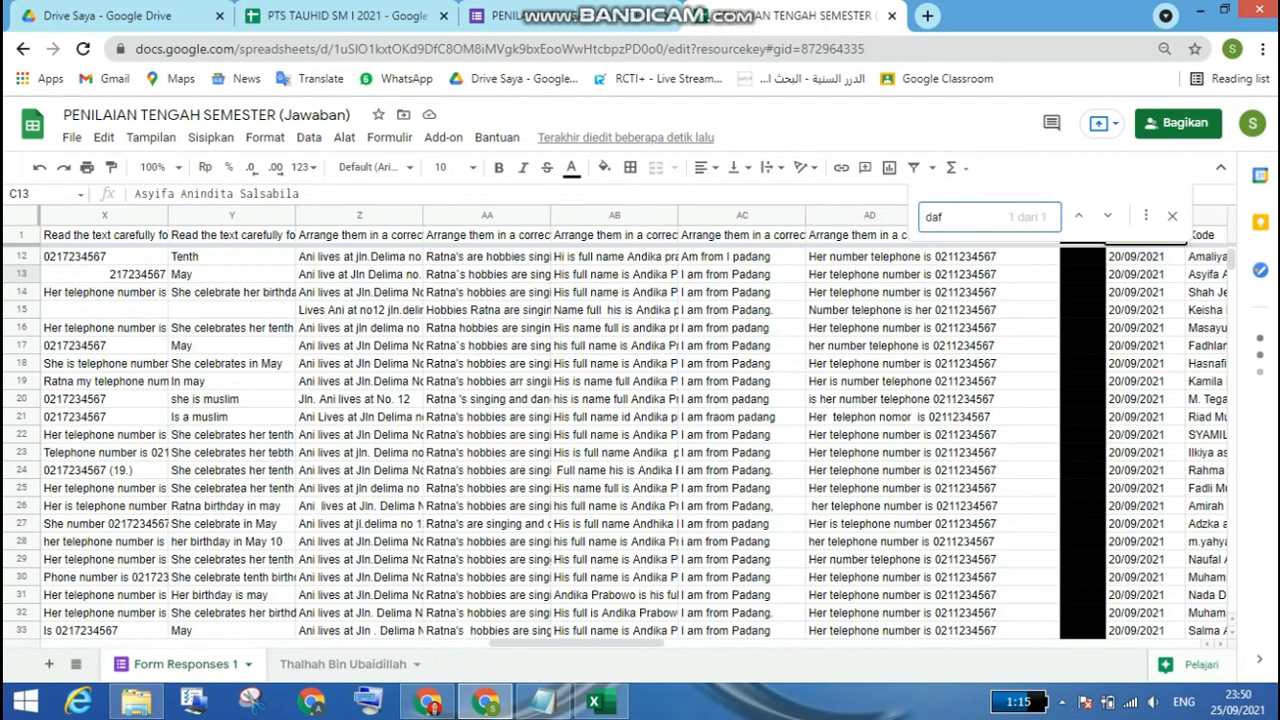
text(i)
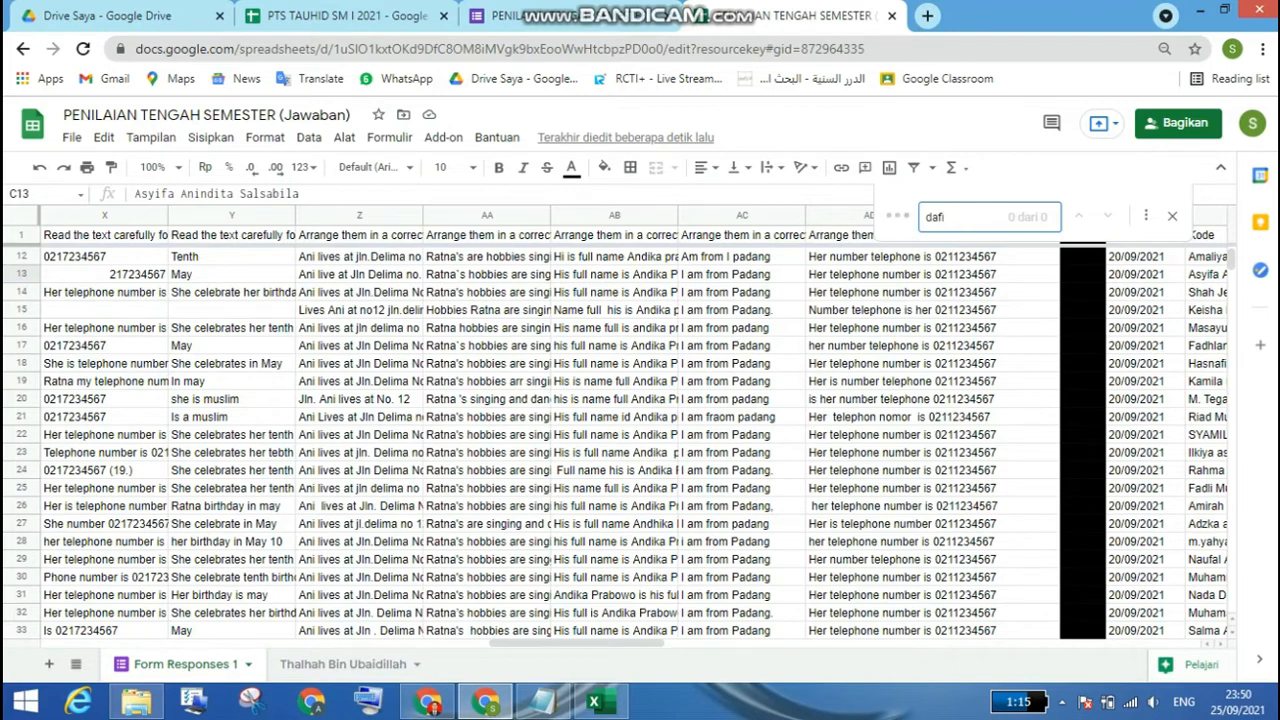
text(ra)
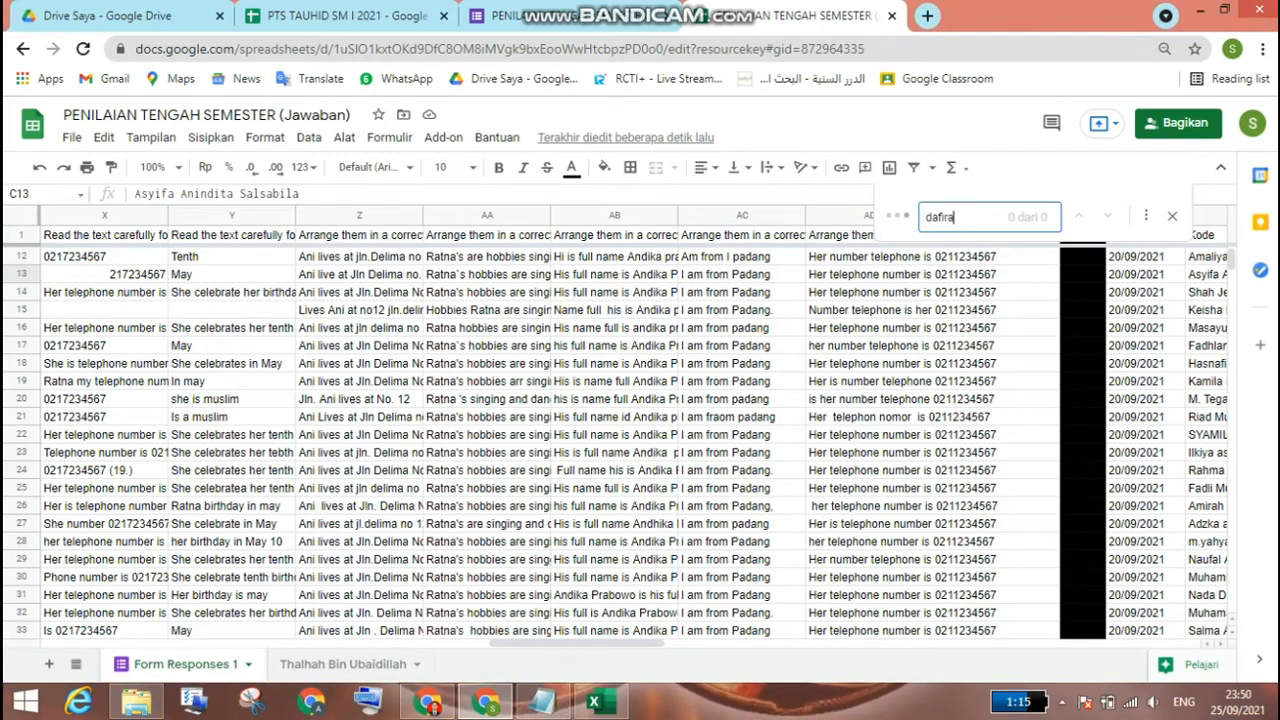
key(ctrl+a)
drag(577, 643, 130, 643)
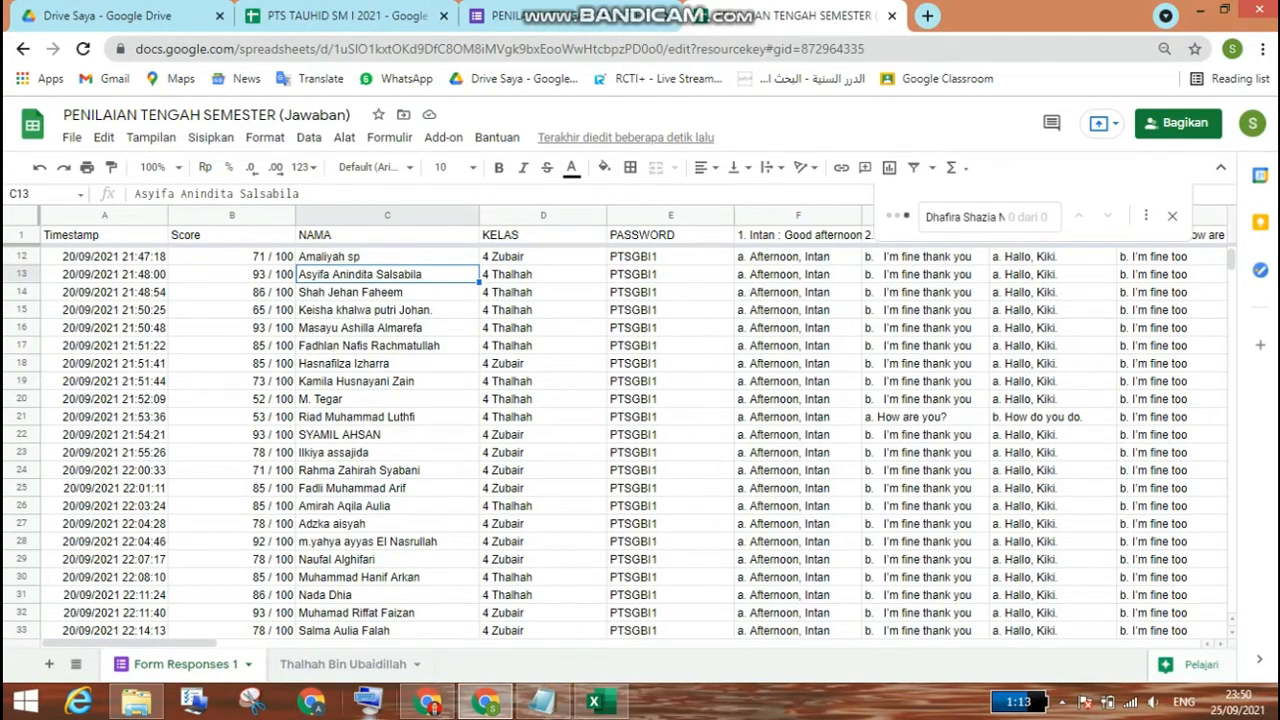
click(343, 664)
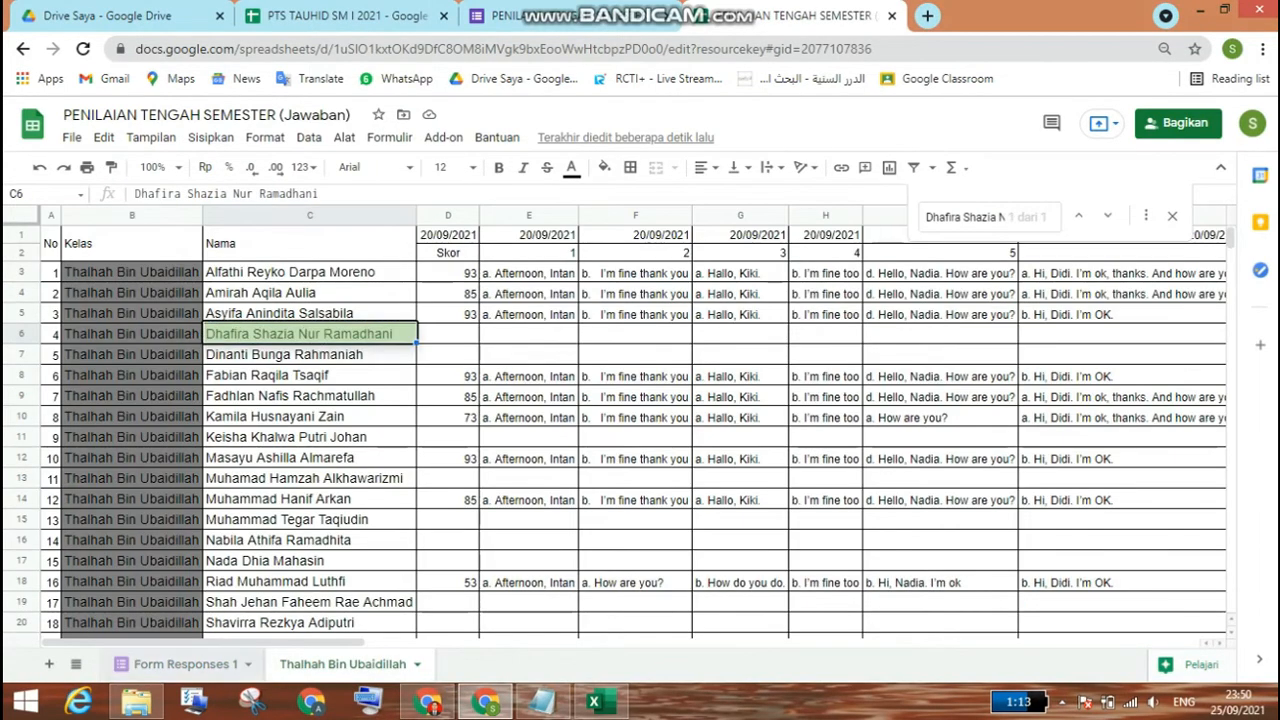
click(186, 664)
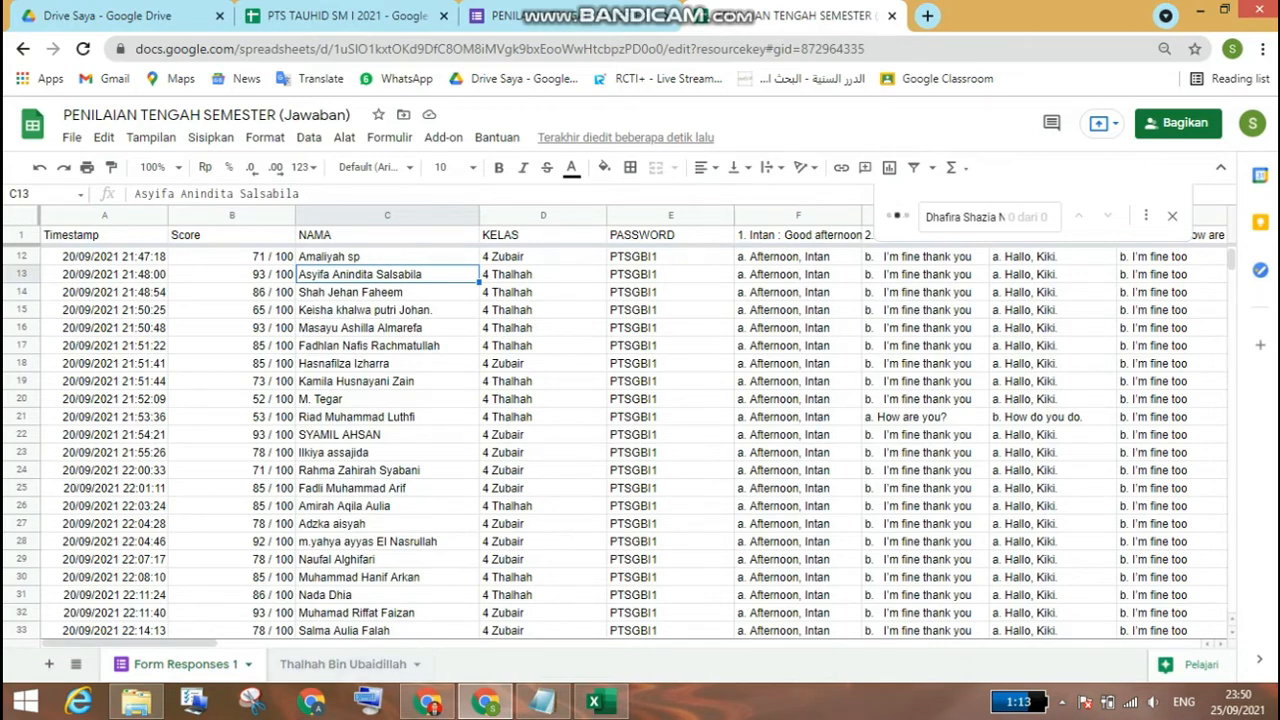
Step: Replace the student's short name in C36 of Form Responses 1 with the copied full name, values only, and return to the class recap sheet
scroll(640, 440, down, 4)
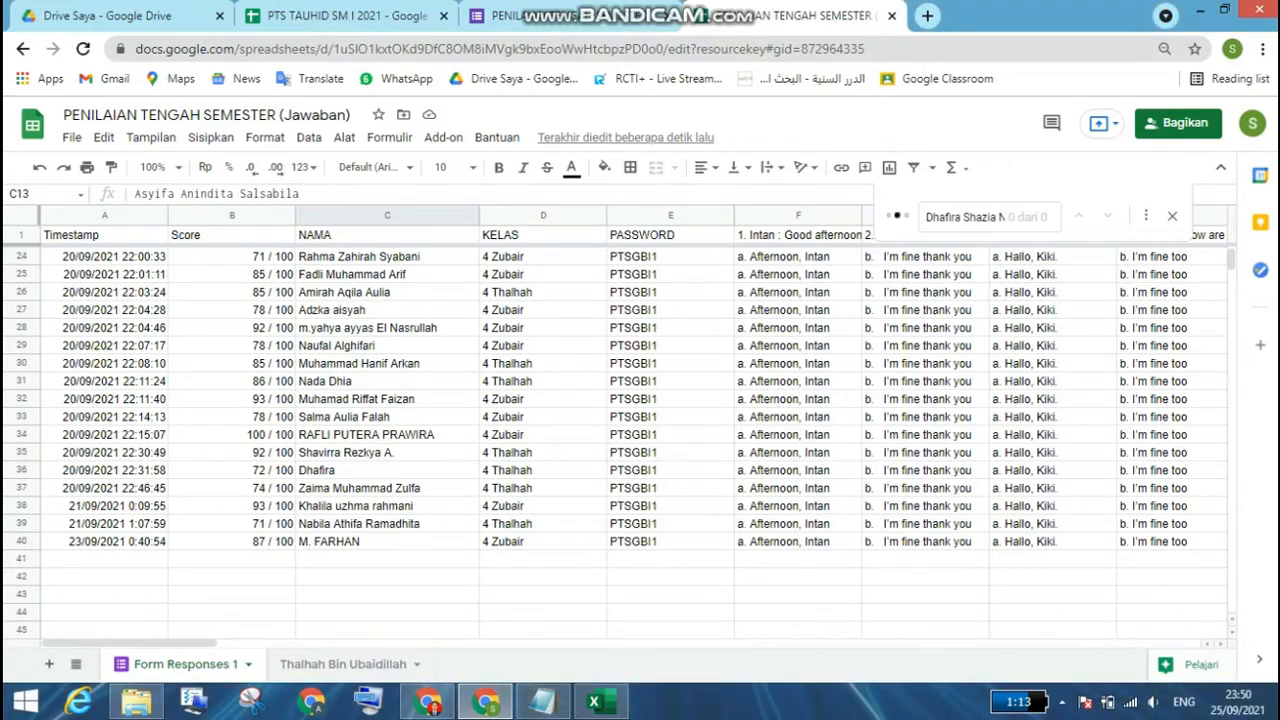
click(387, 470)
right_click(356, 474)
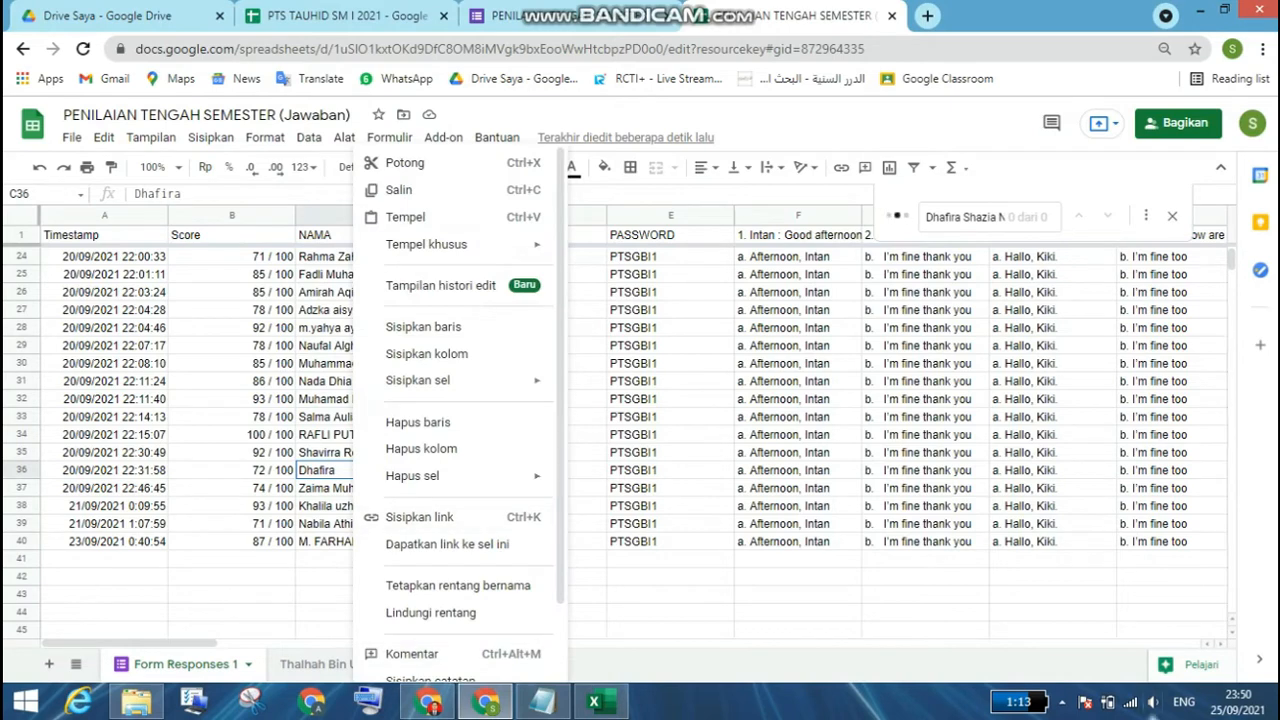
mouse_move(460, 244)
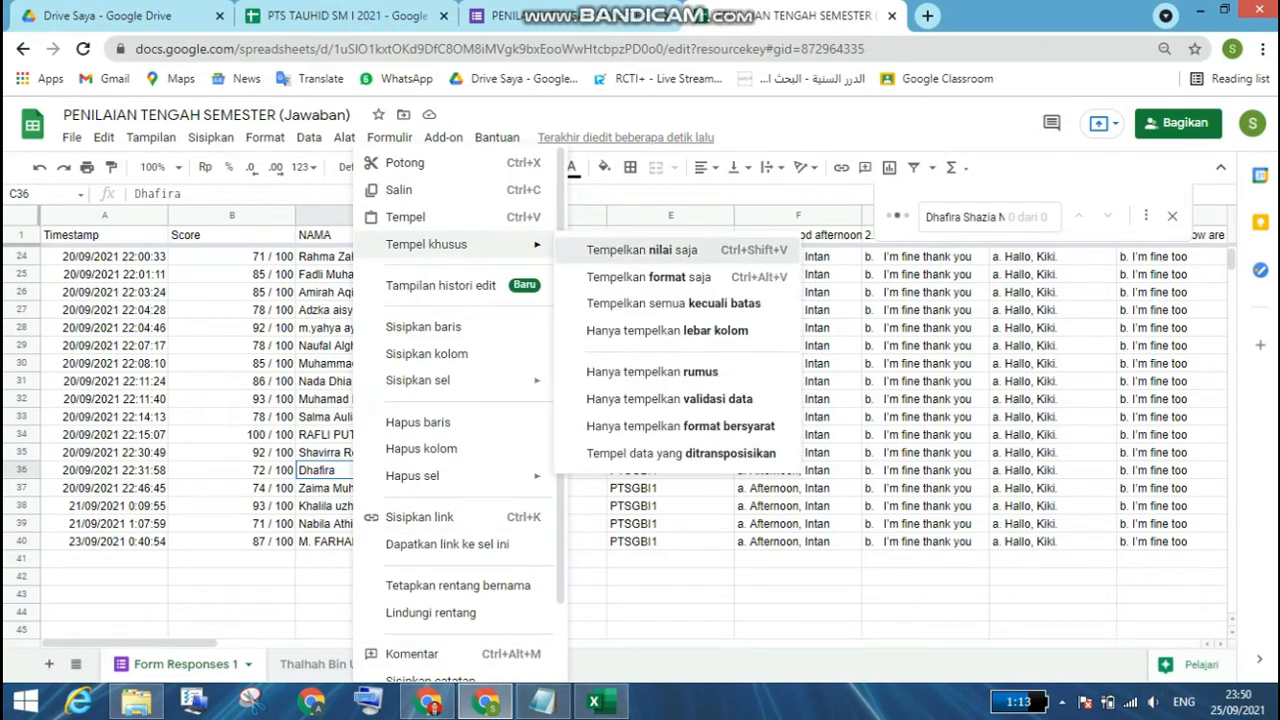
click(630, 251)
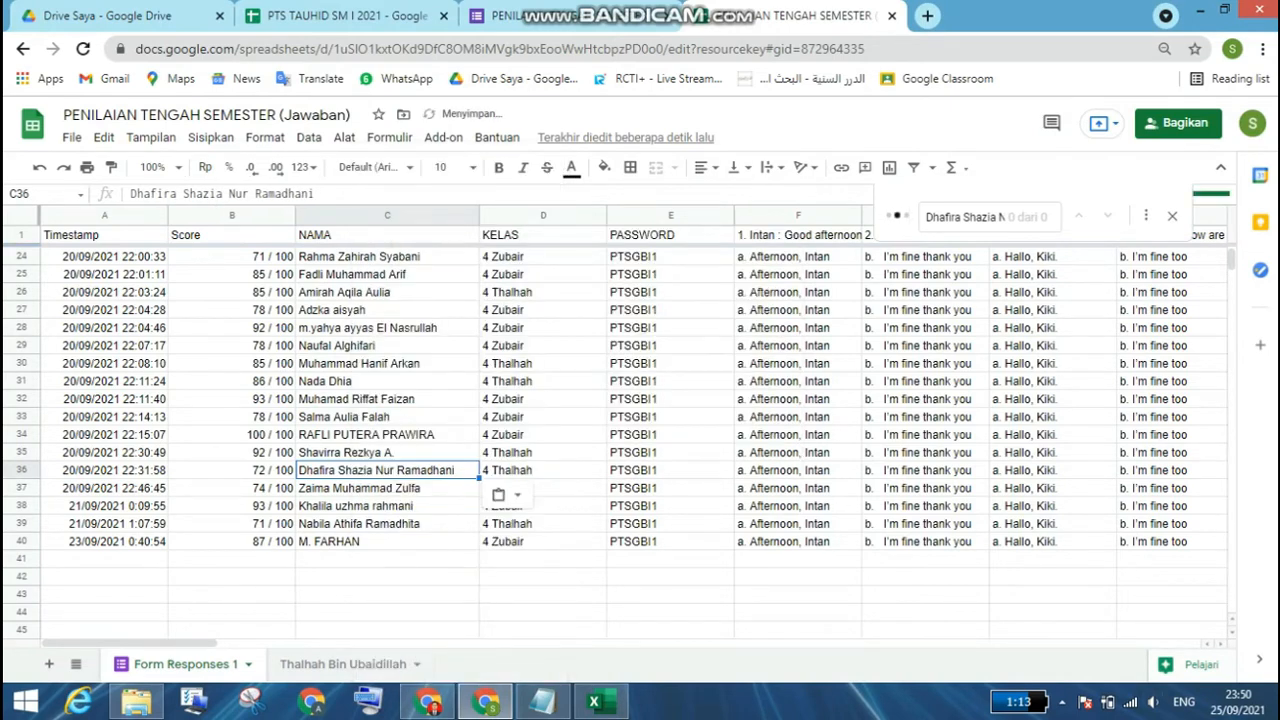
click(342, 663)
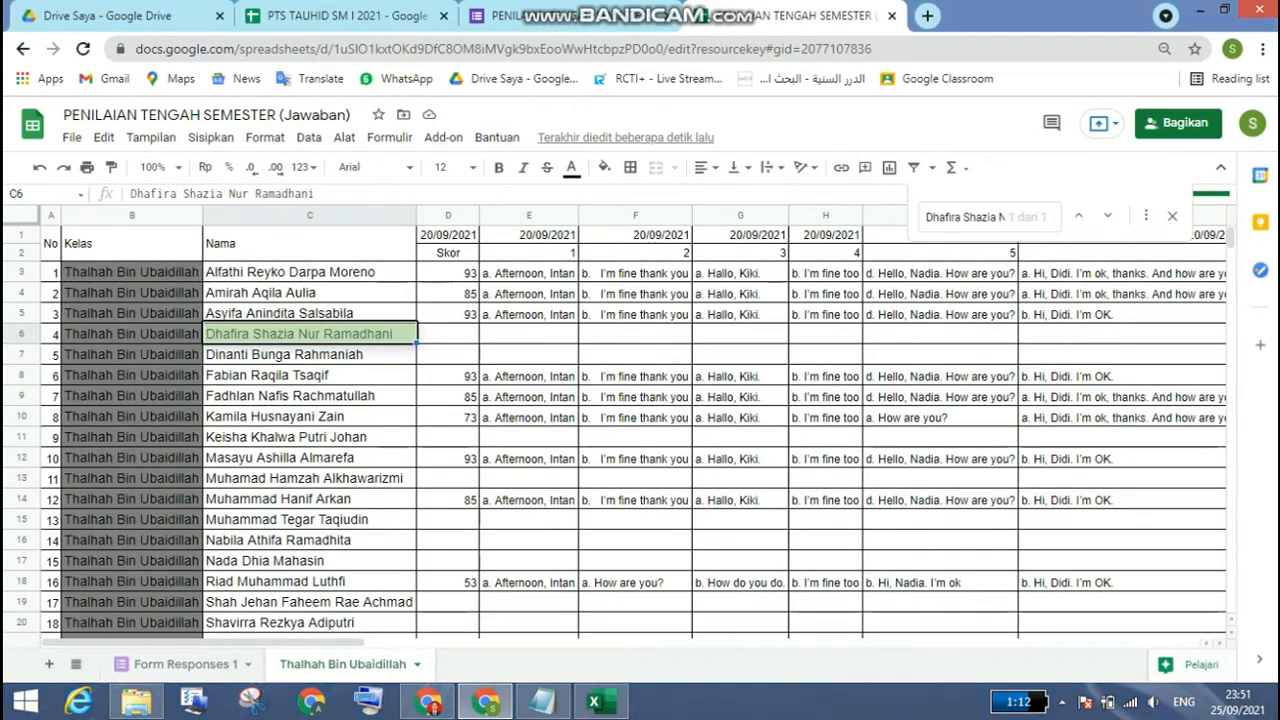
key(Escape)
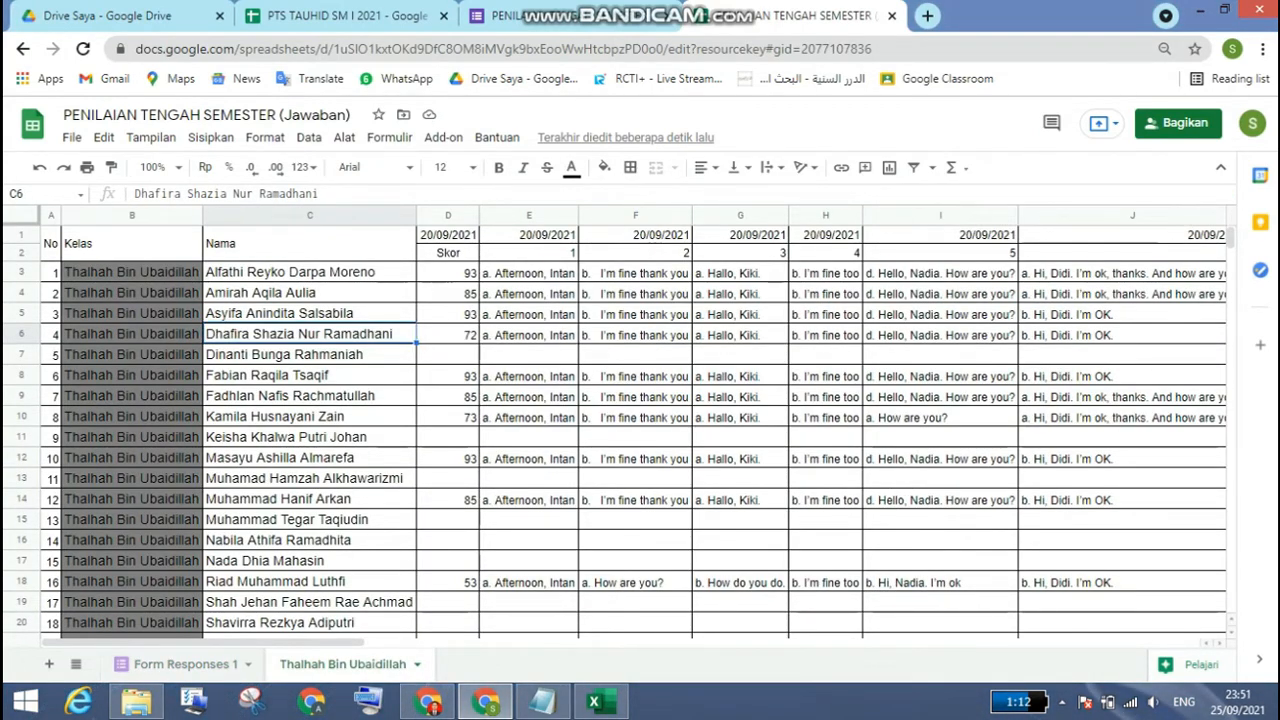
Step: Replace the student's name in C2 of Form Responses 1 with the full name from C7 of the class recap sheet, values only
right_click(363, 354)
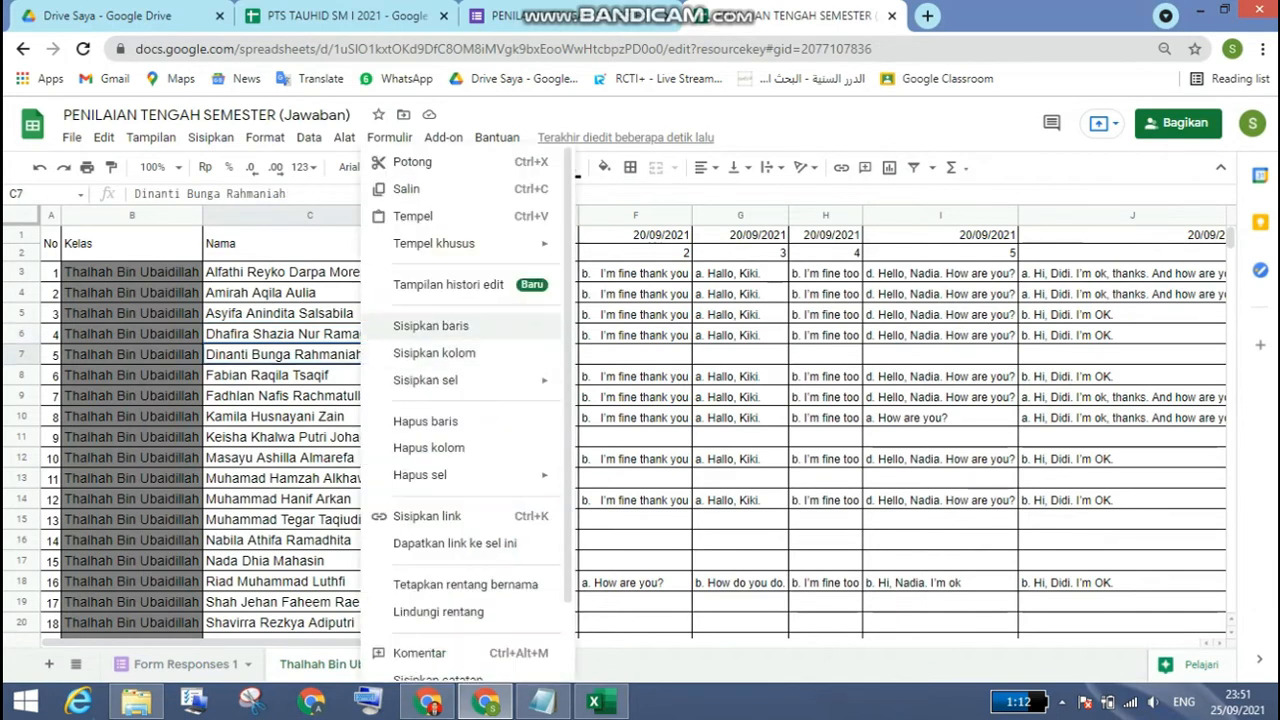
click(406, 188)
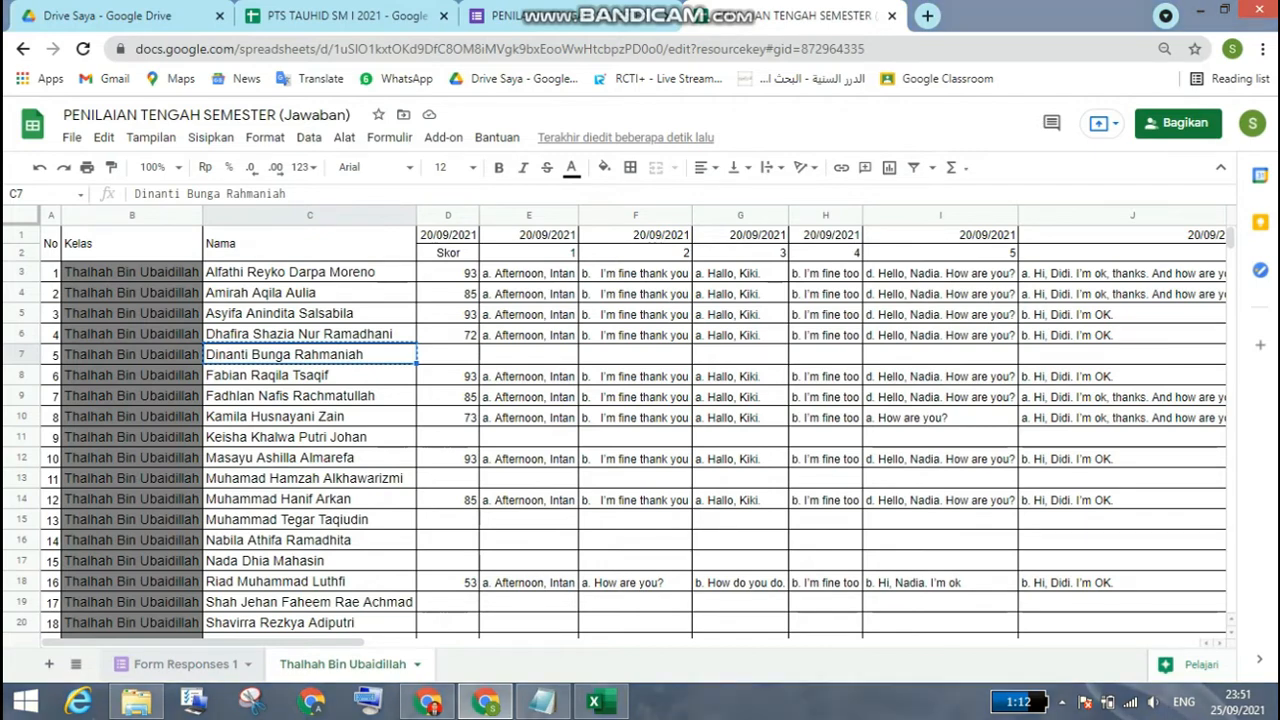
click(186, 664)
scroll(387, 420, up, 5)
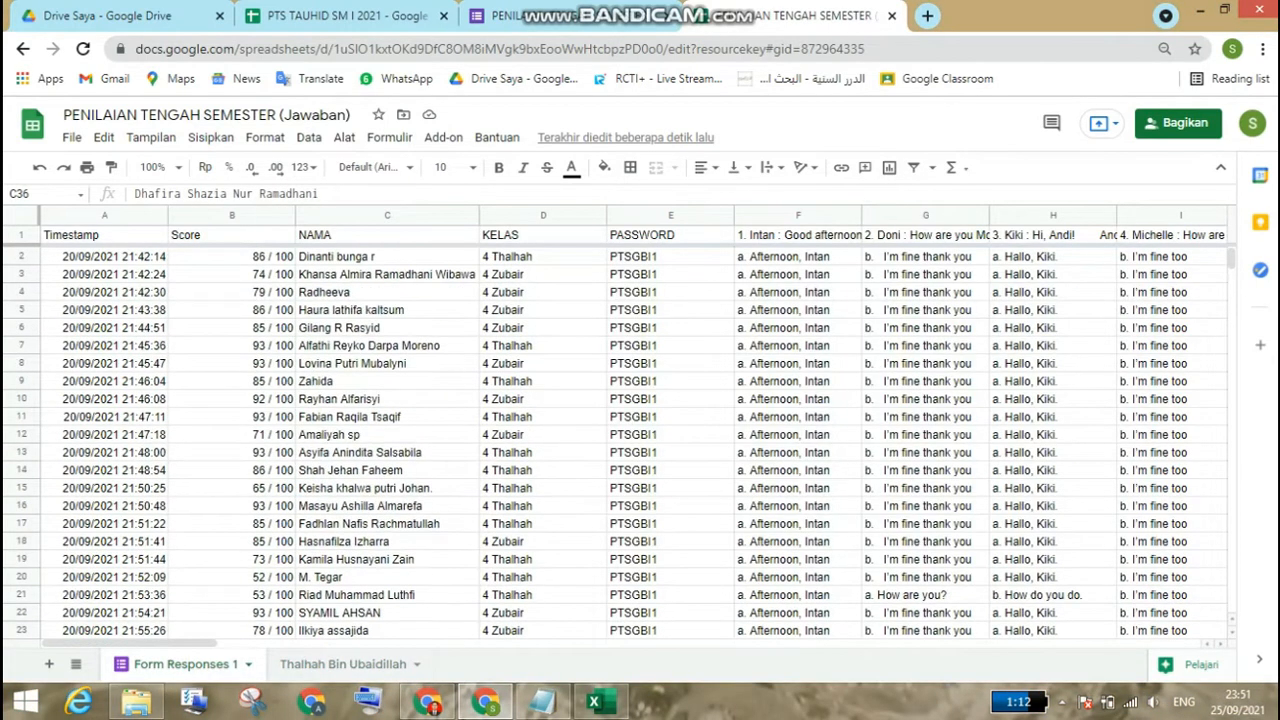
click(387, 257)
right_click(370, 257)
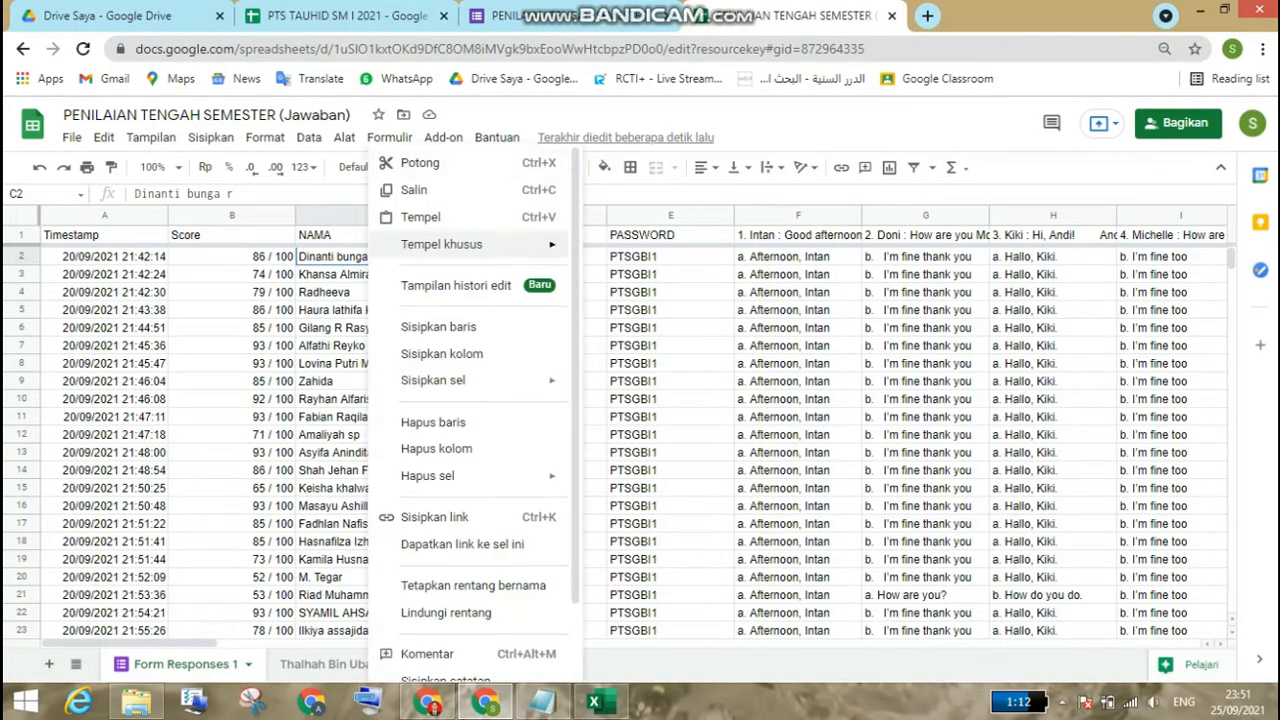
mouse_move(441, 244)
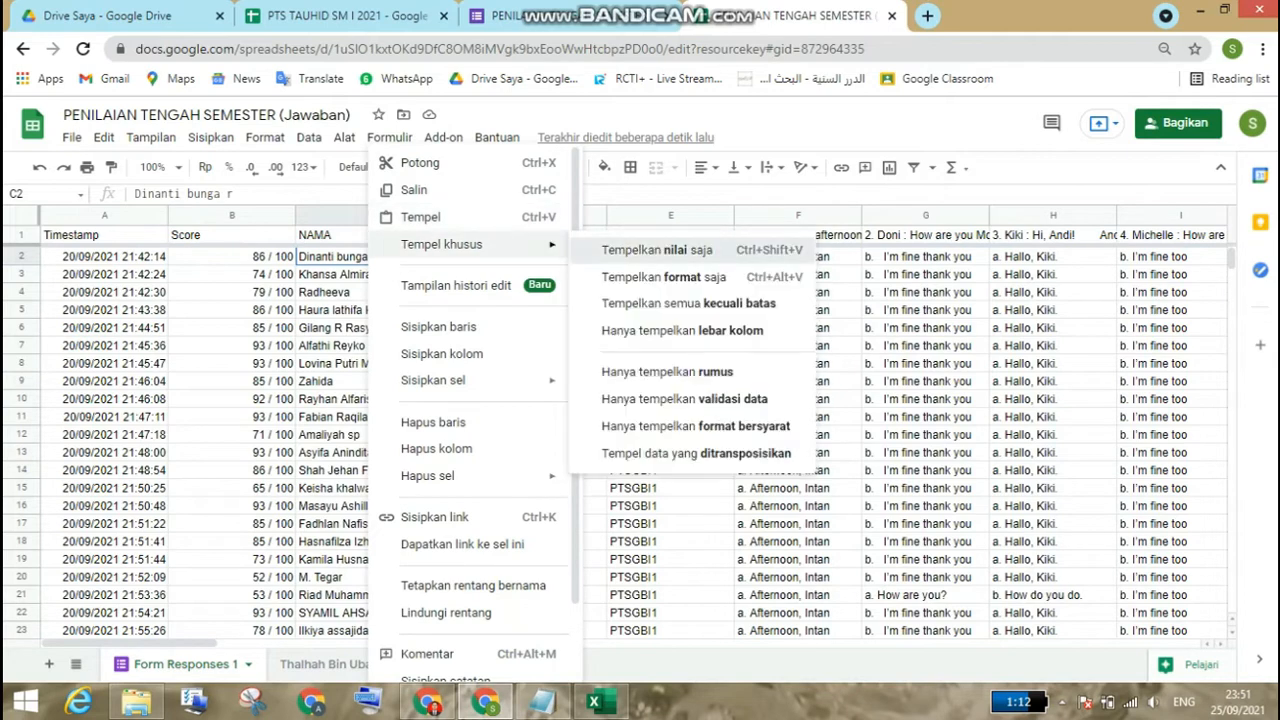
click(657, 250)
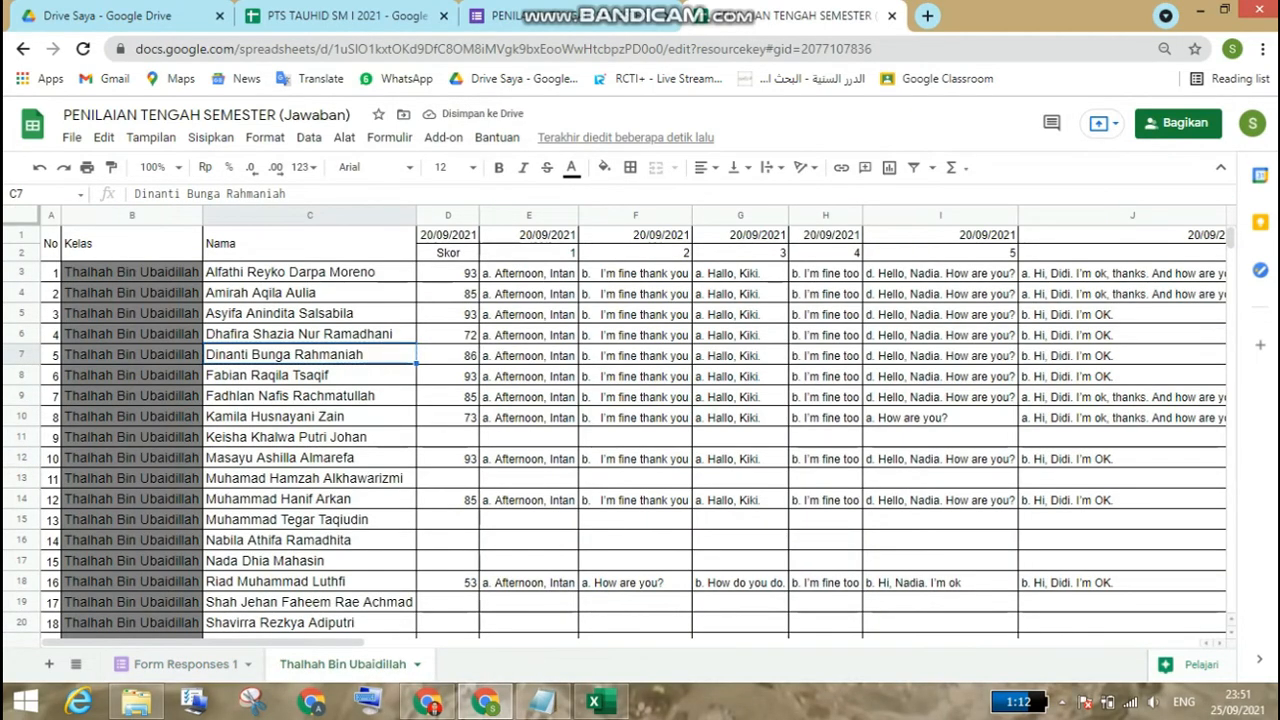
Step: Replace the student's name in C15 of Form Responses 1 with the full name from C11 of the class recap sheet, pasting values only
right_click(332, 436)
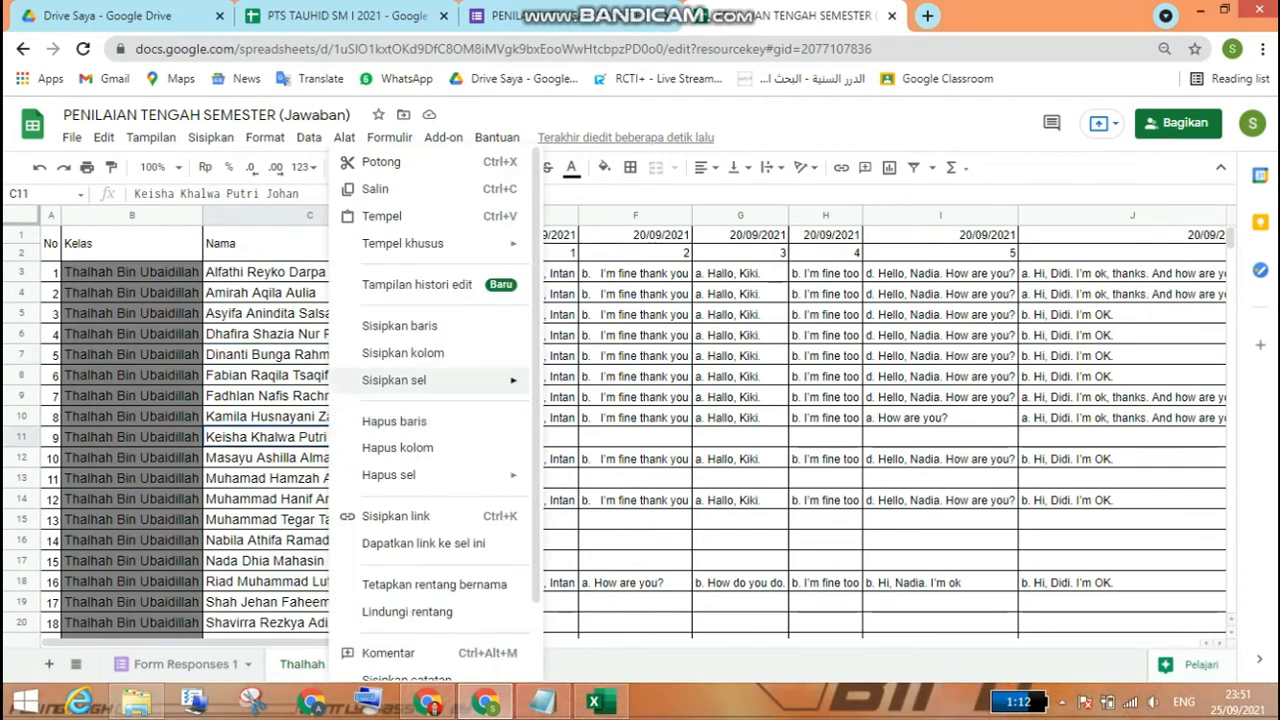
click(376, 189)
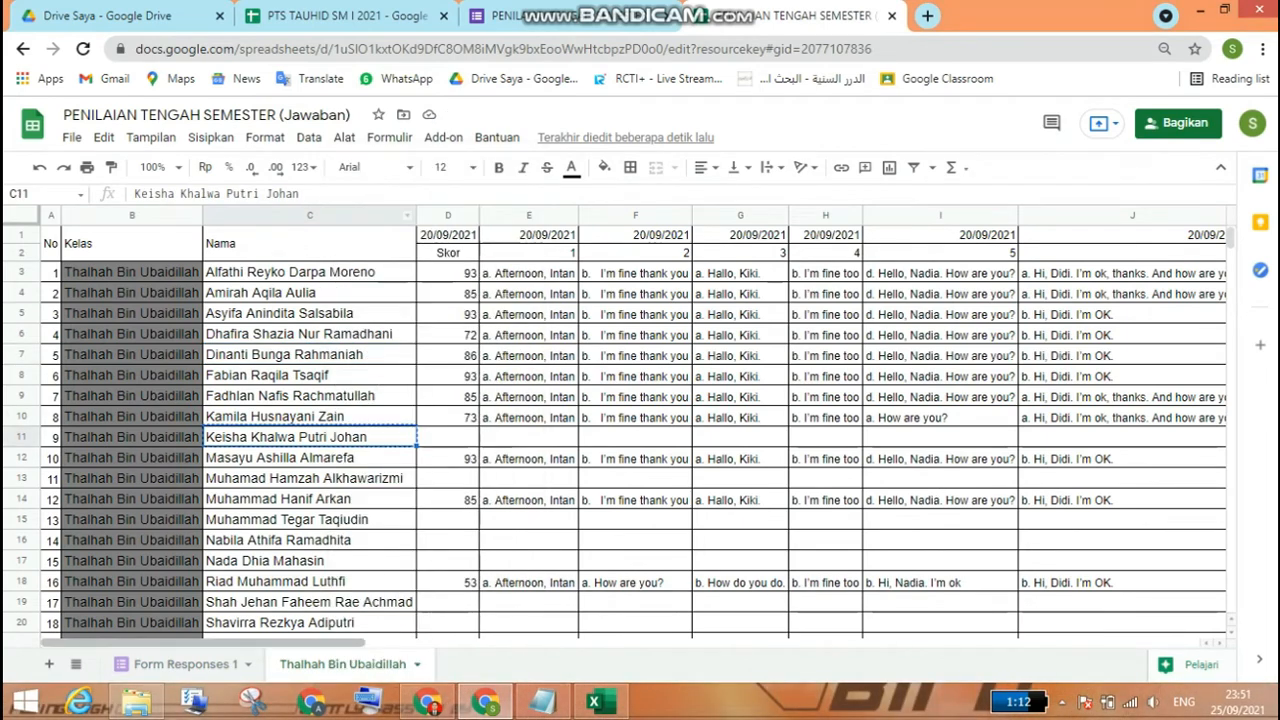
click(186, 664)
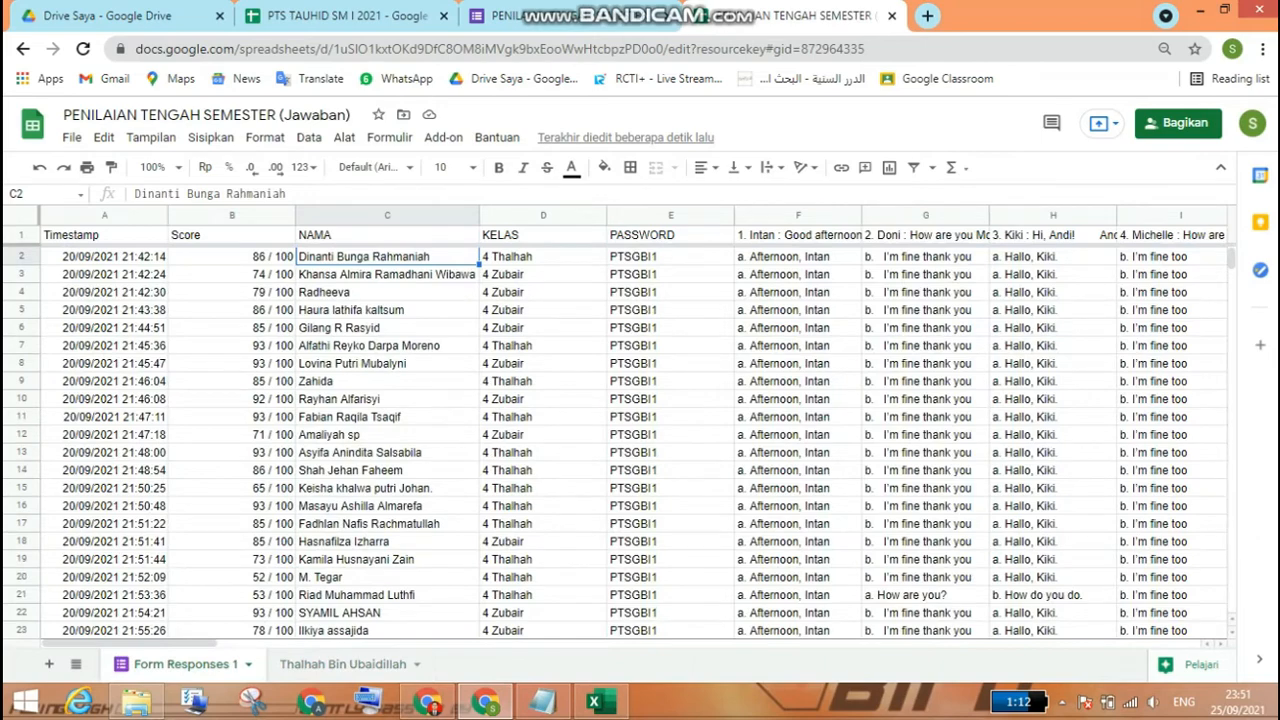
click(343, 664)
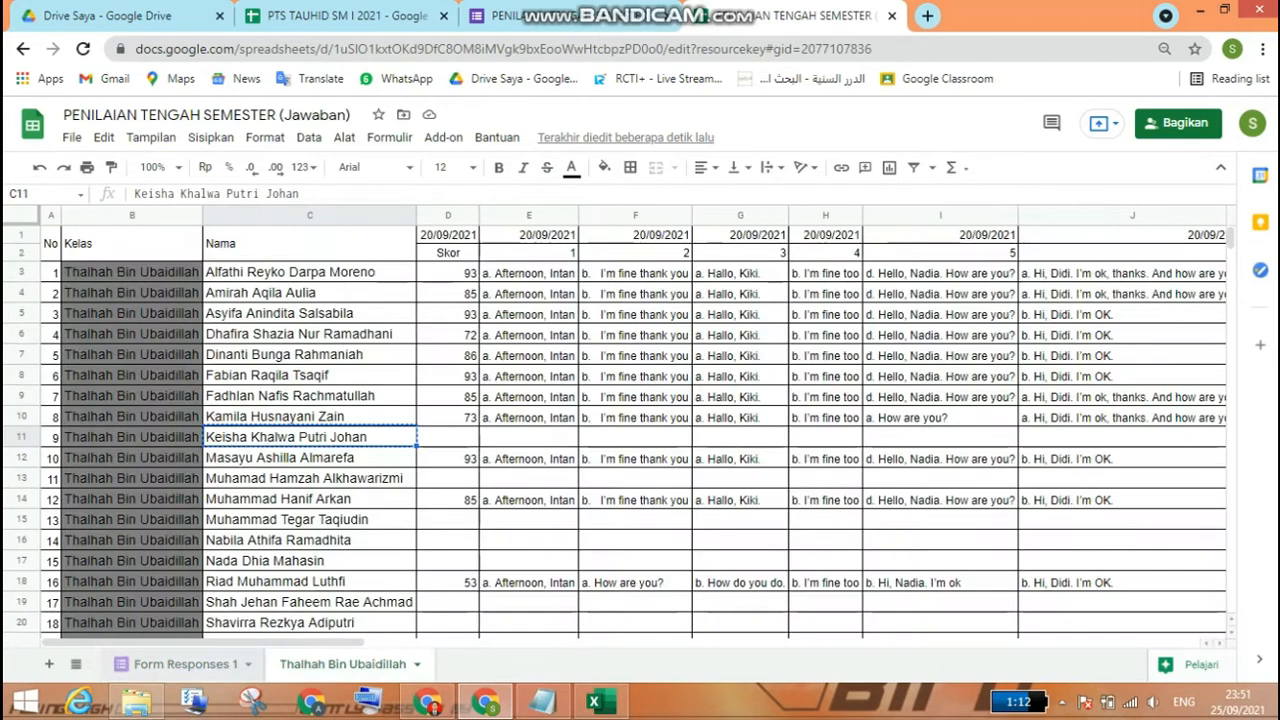
click(186, 664)
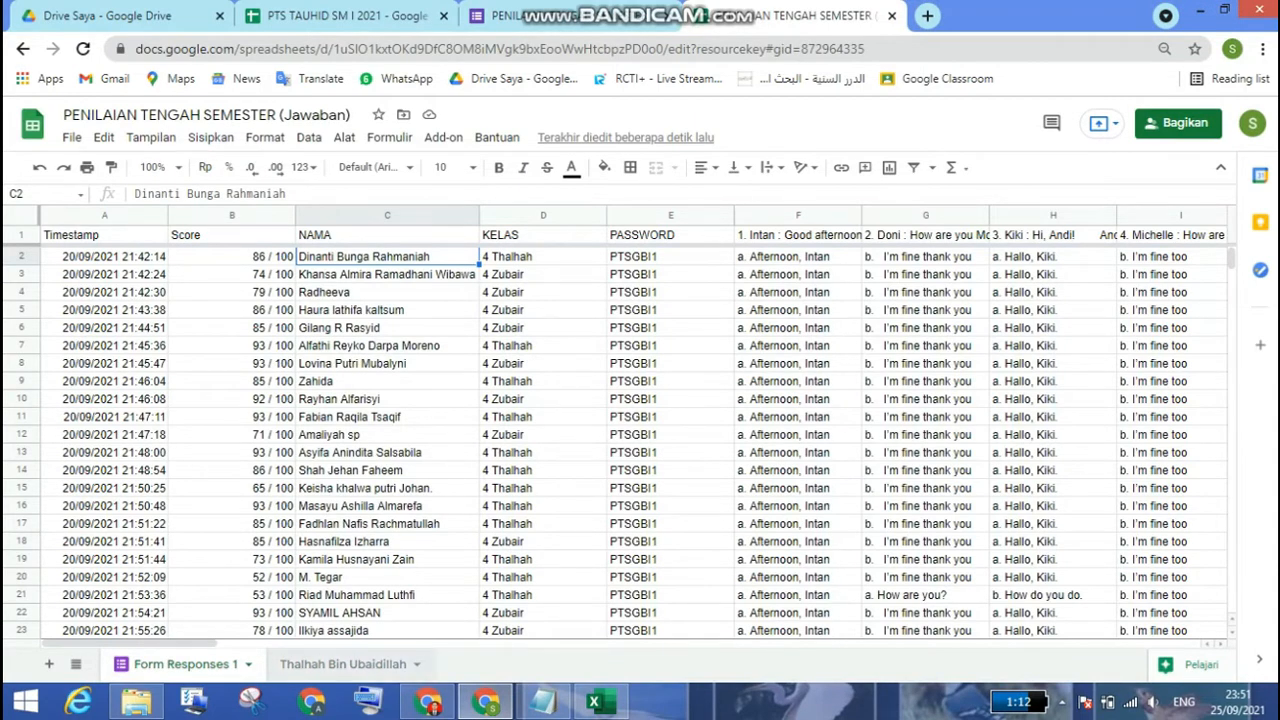
click(343, 664)
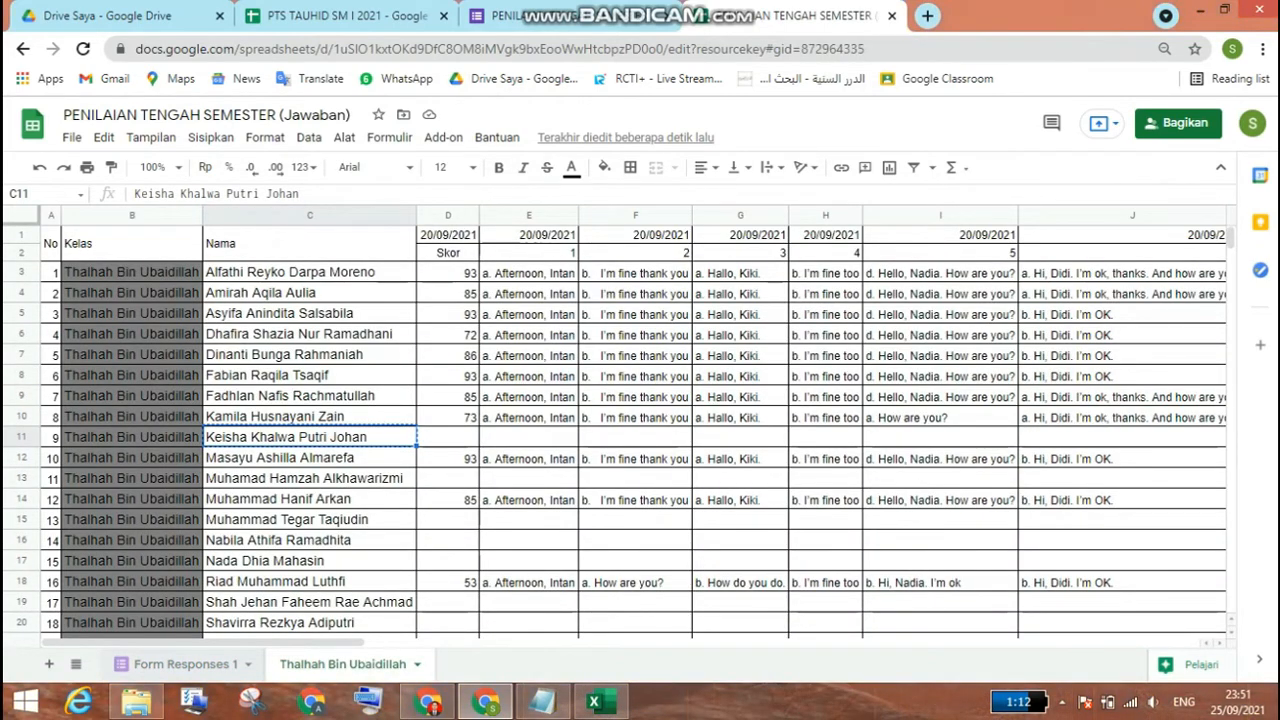
click(186, 664)
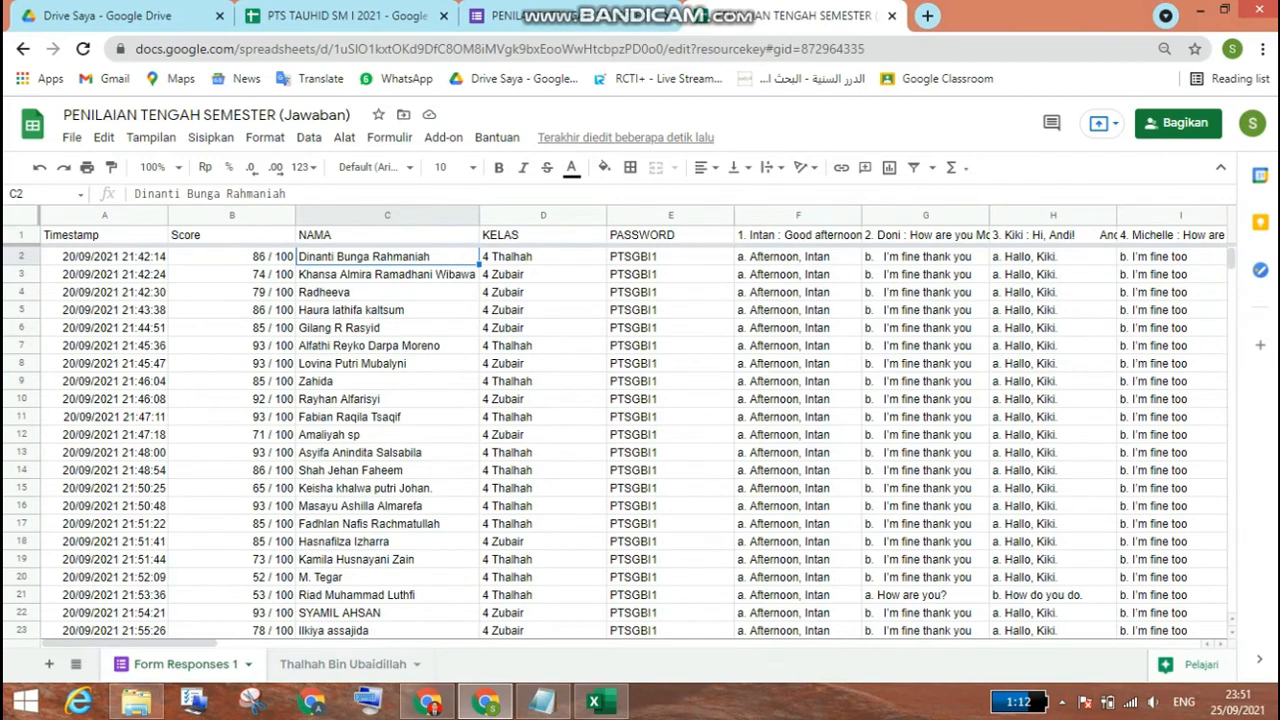
right_click(361, 488)
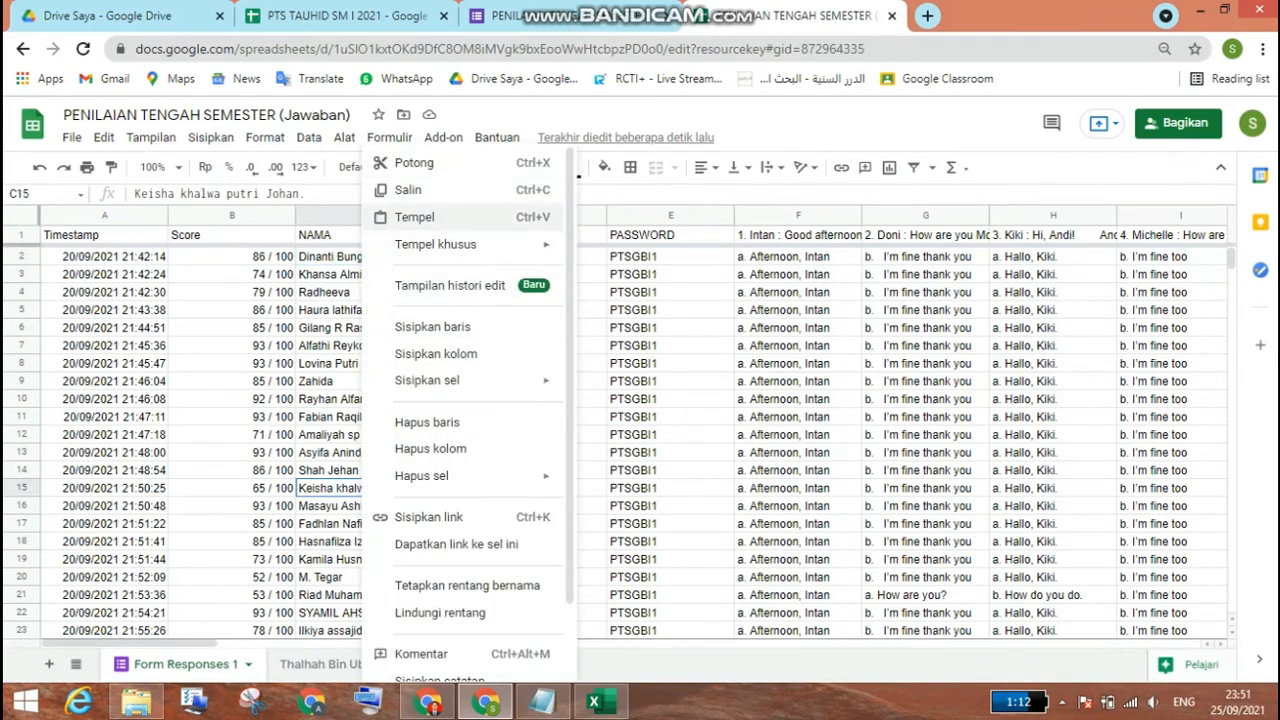
mouse_move(437, 244)
click(640, 248)
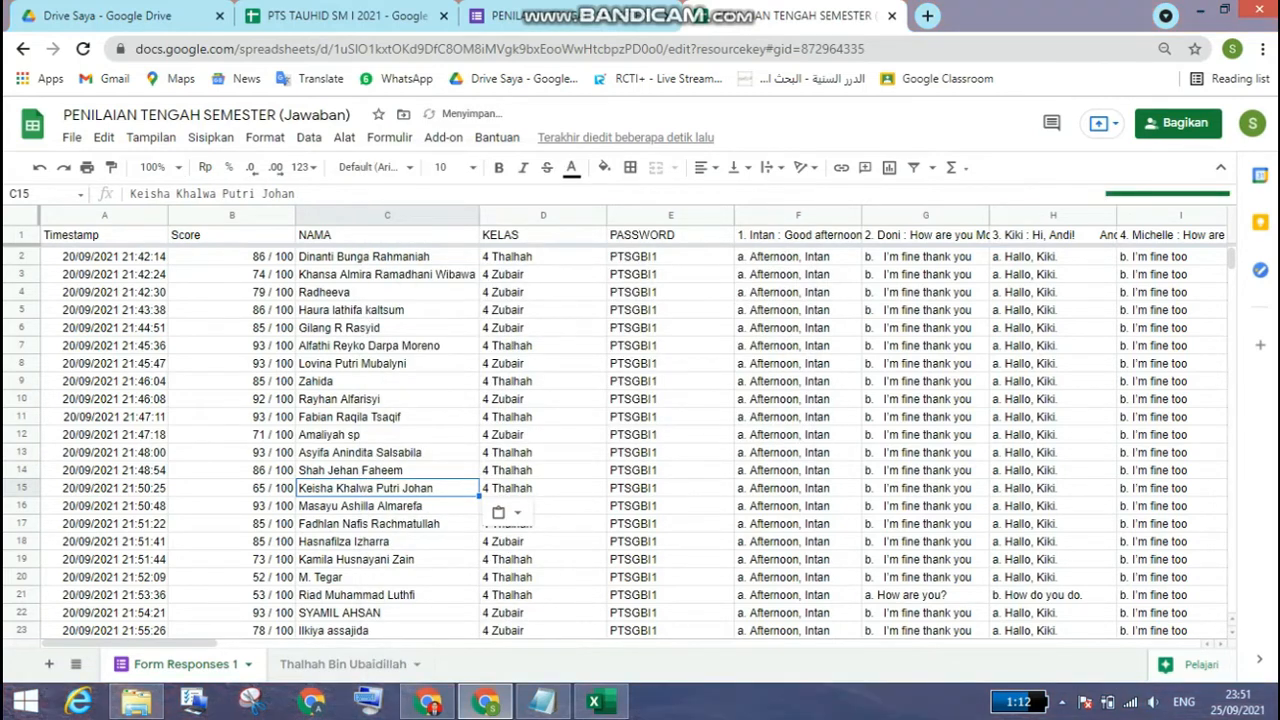
click(343, 664)
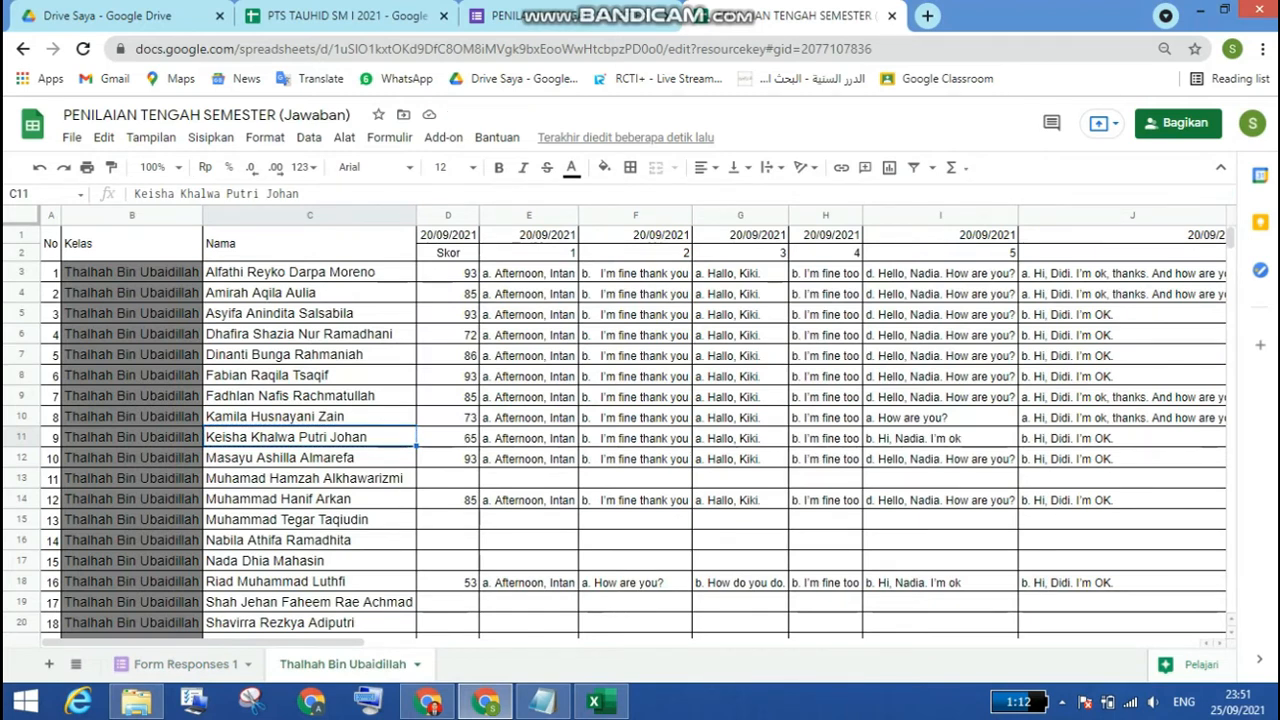
Step: Copy the student's full name from C13 of the class recap sheet and look through the Form Responses 1 names for the matching entry
click(310, 478)
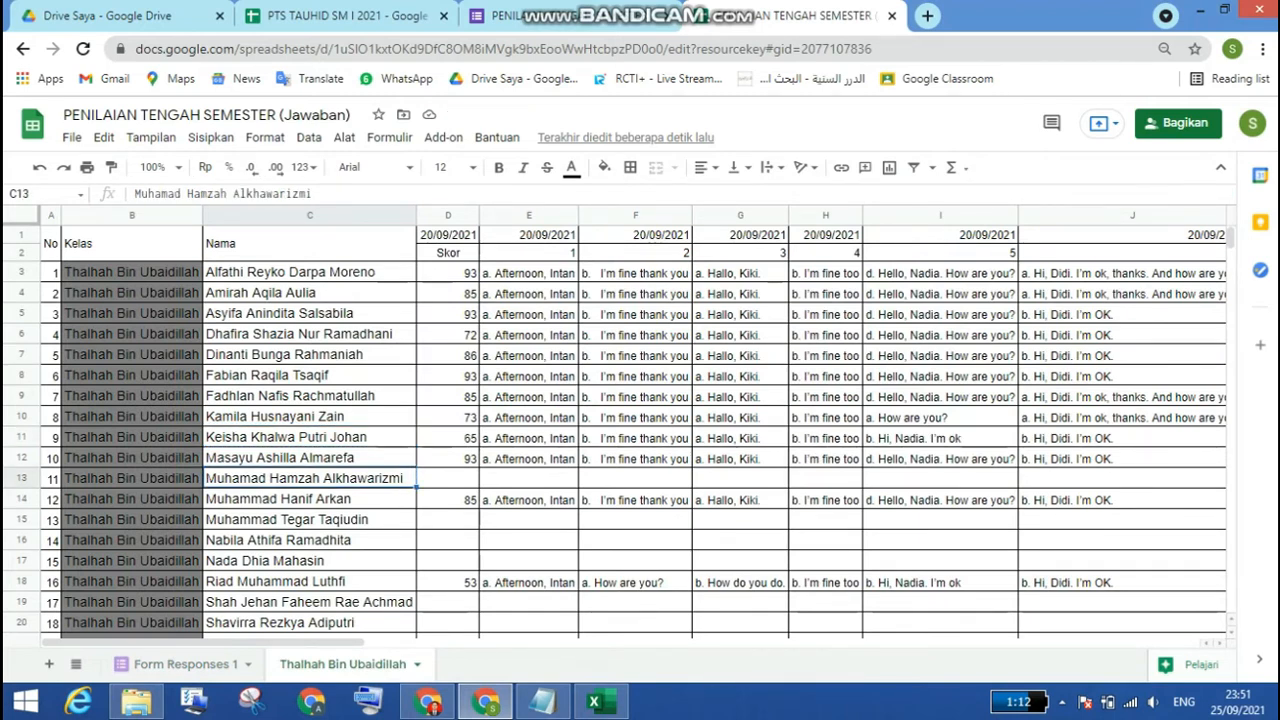
right_click(340, 478)
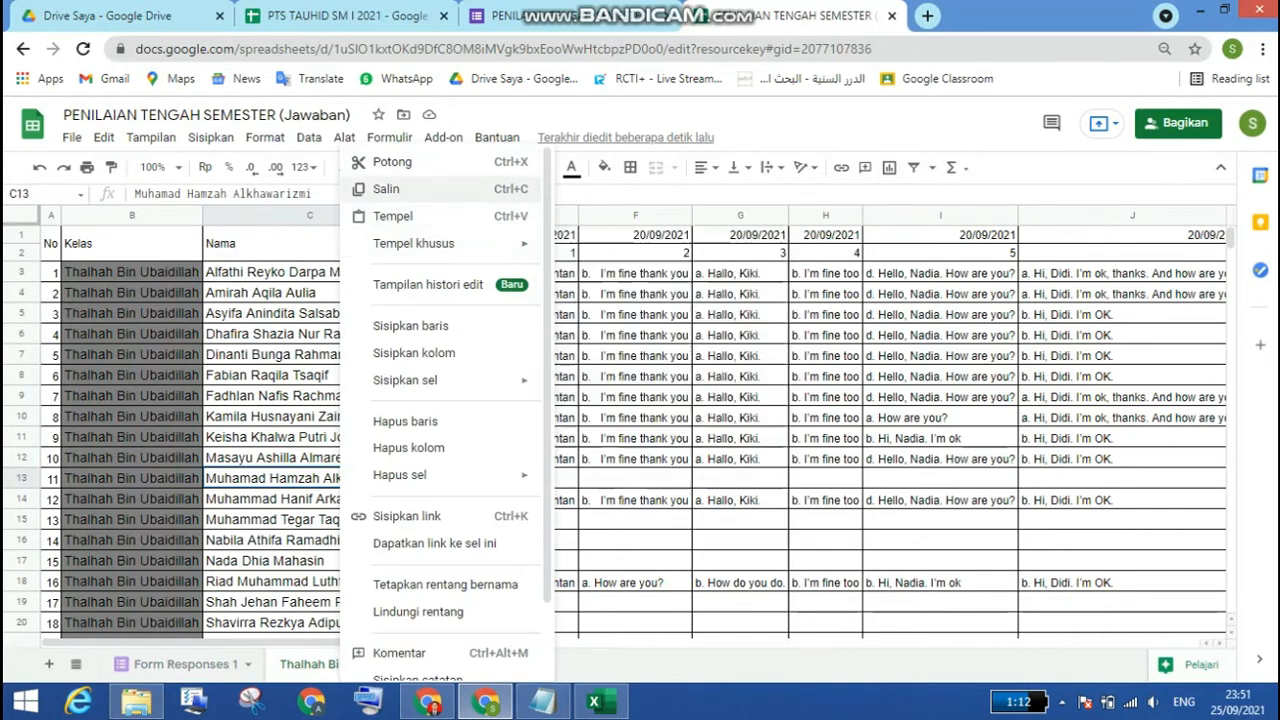
click(386, 189)
click(186, 664)
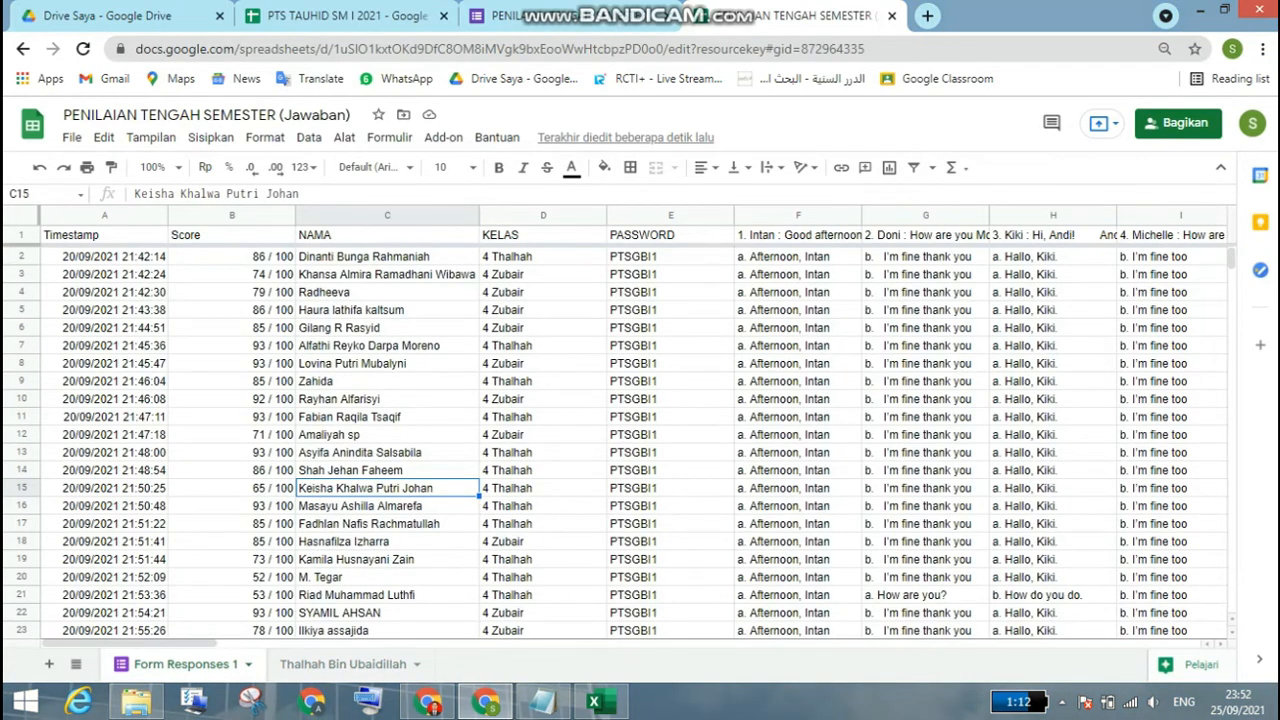
scroll(640, 440, down, 2)
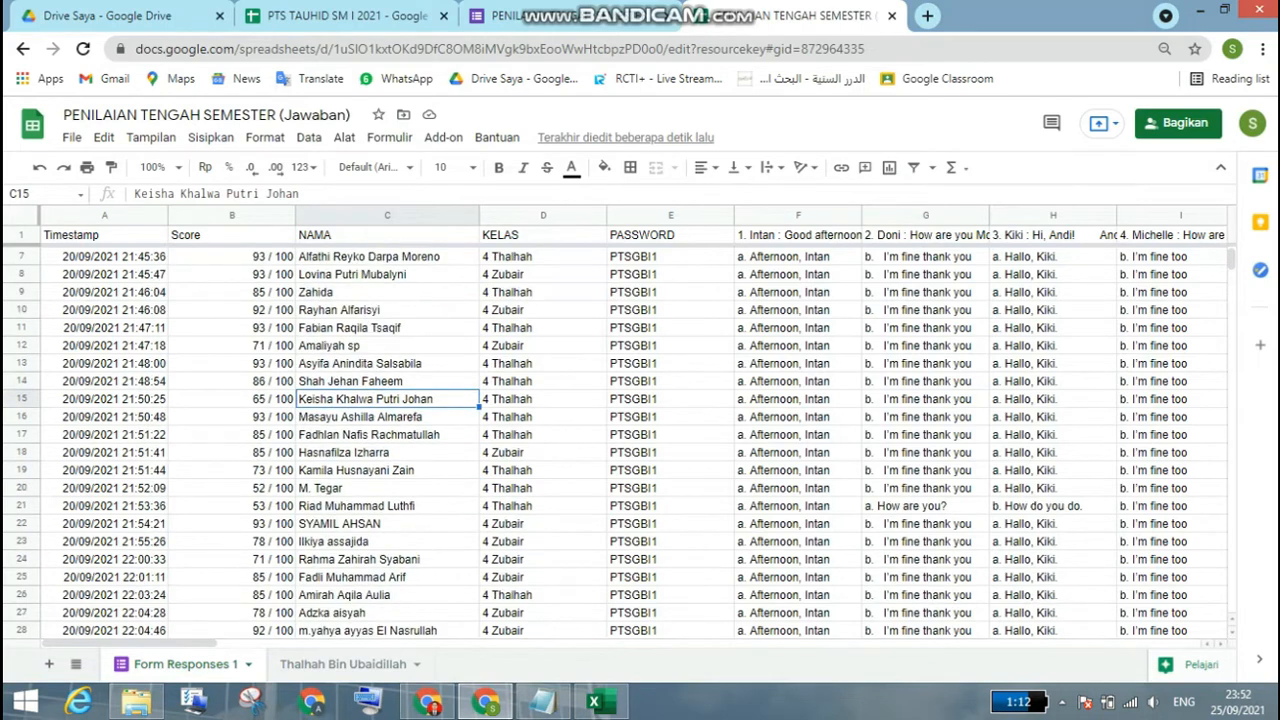
scroll(640, 440, down, 4)
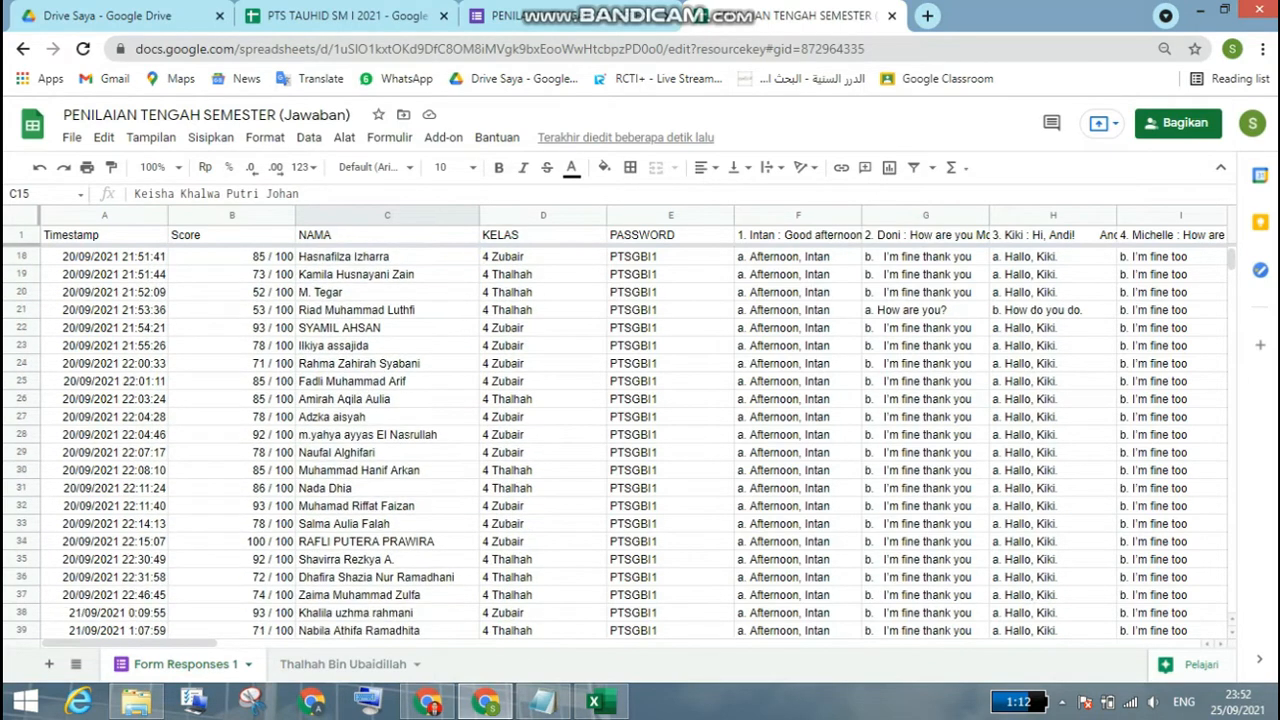
scroll(640, 440, down, 2)
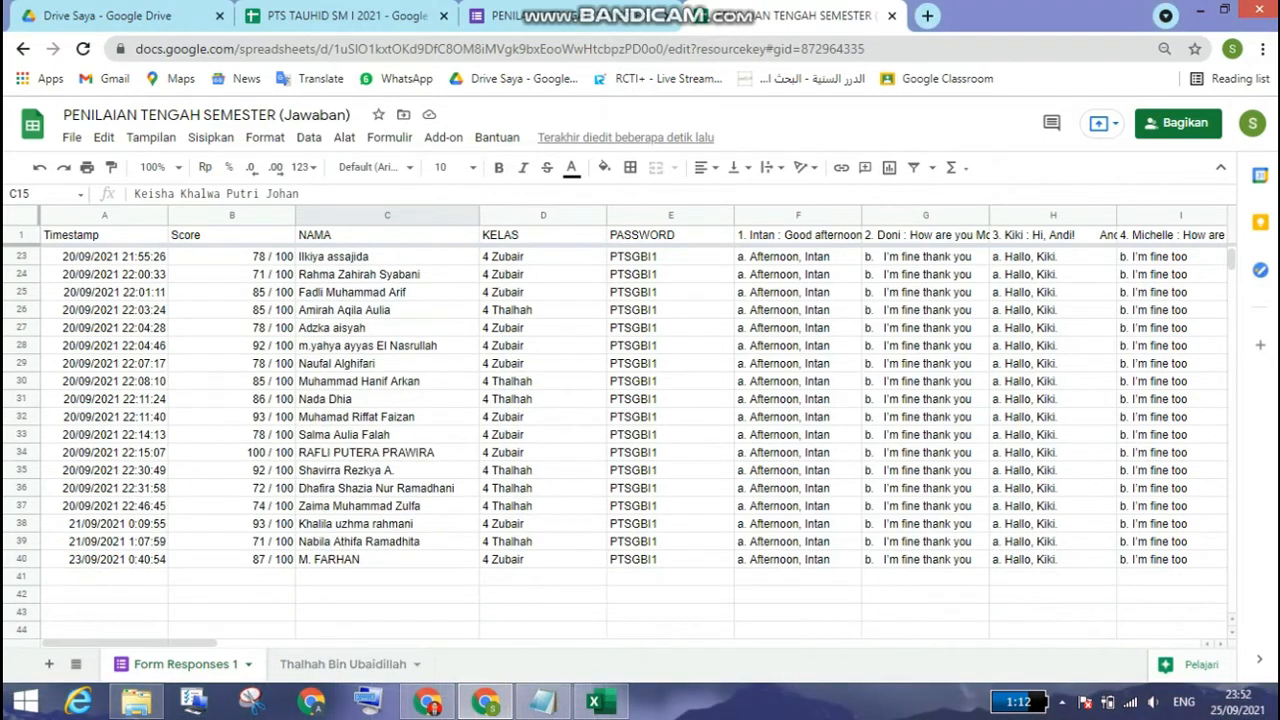
scroll(640, 440, up, 1)
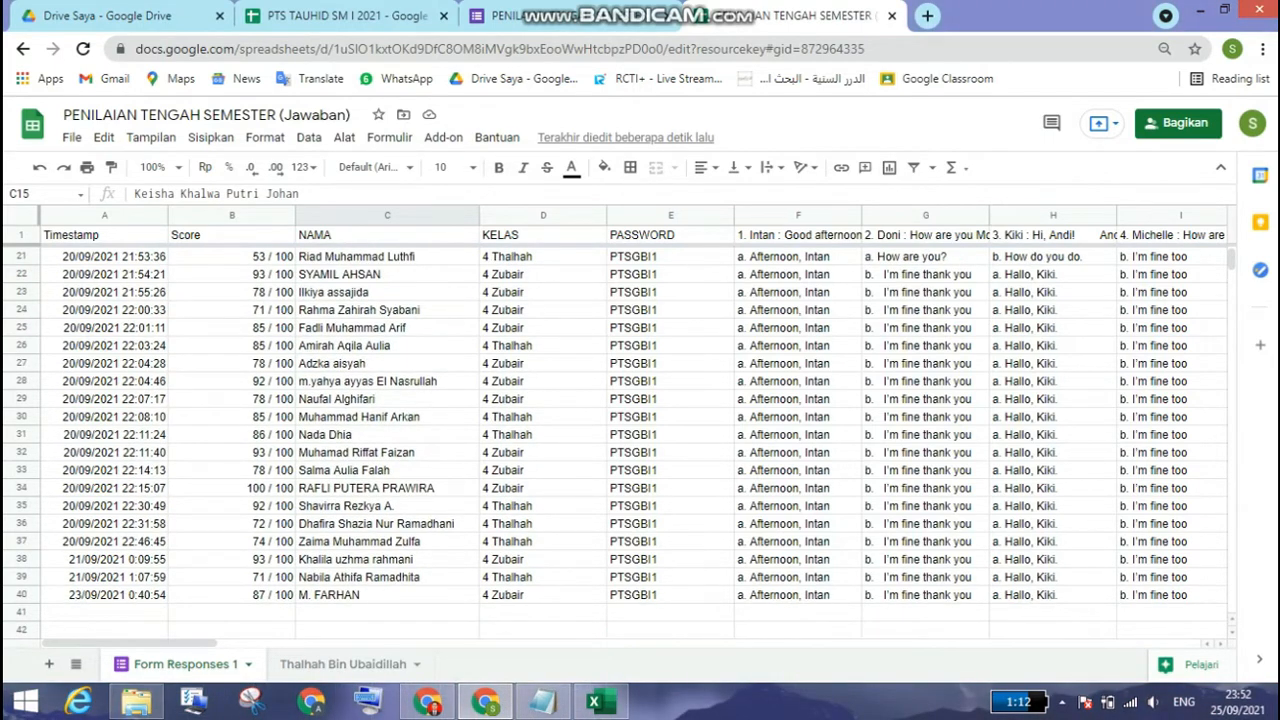
scroll(640, 440, up, 2)
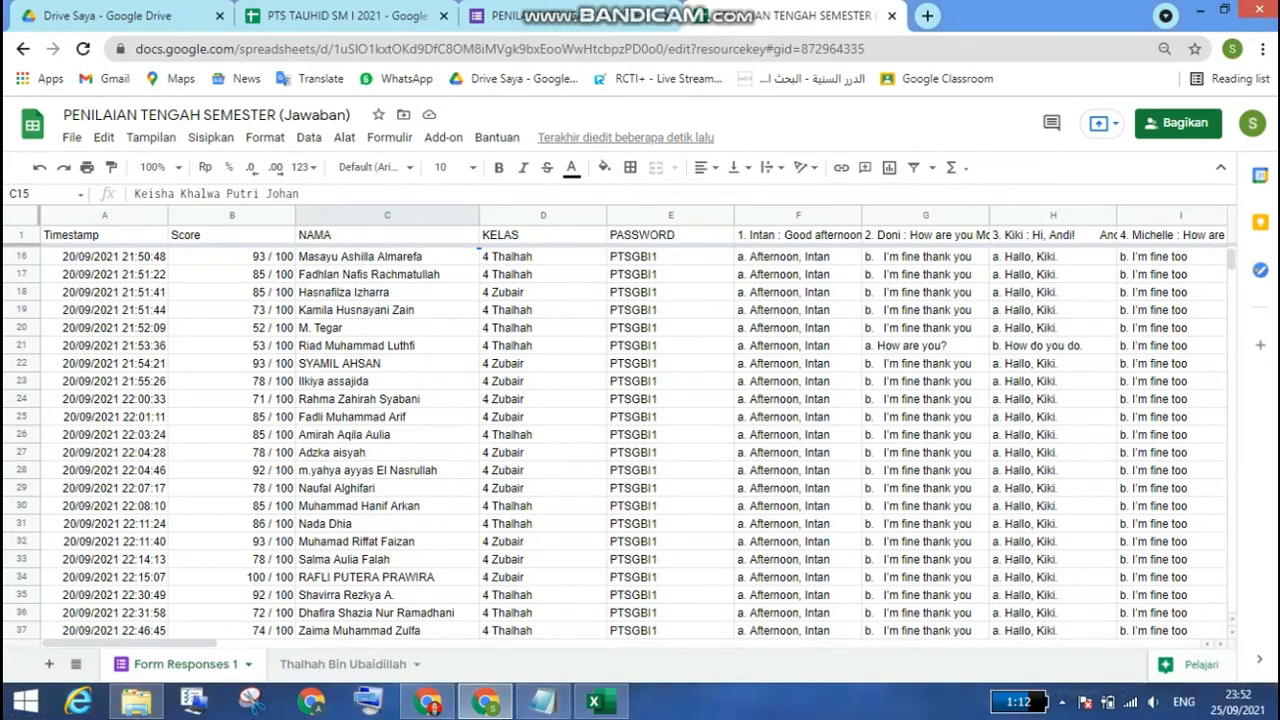
scroll(640, 440, up, 6)
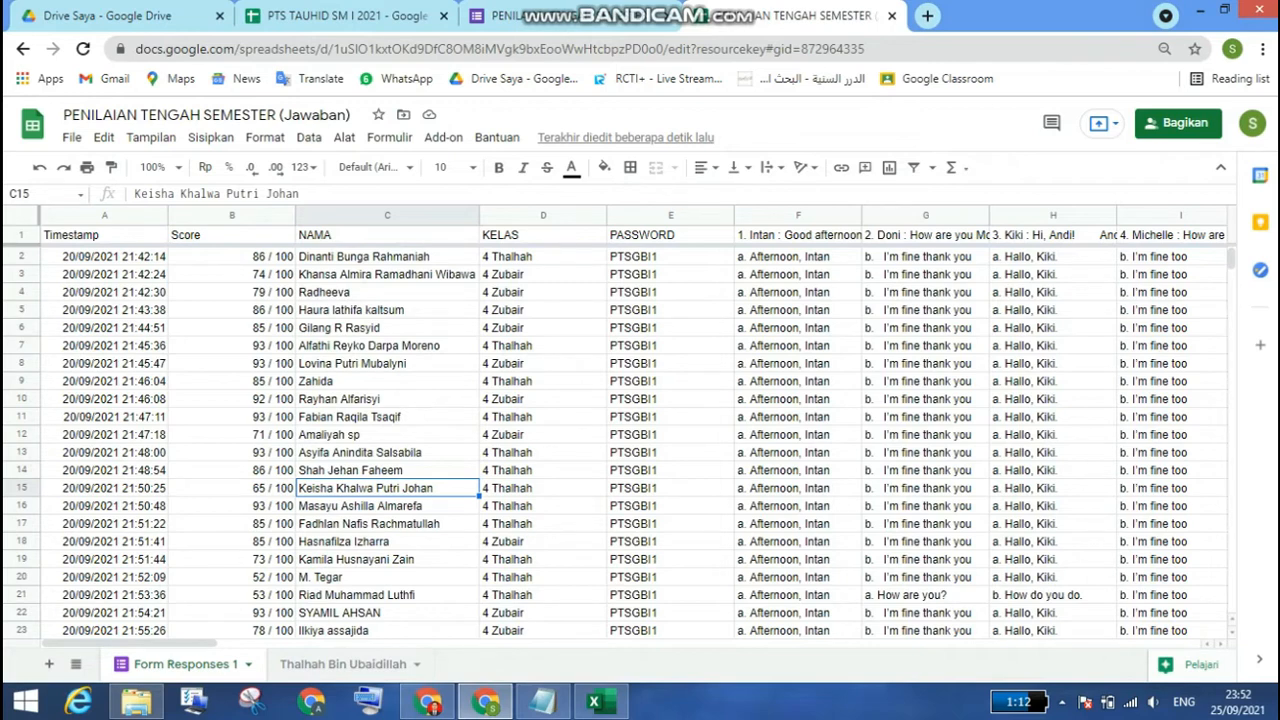
scroll(640, 440, down, 1)
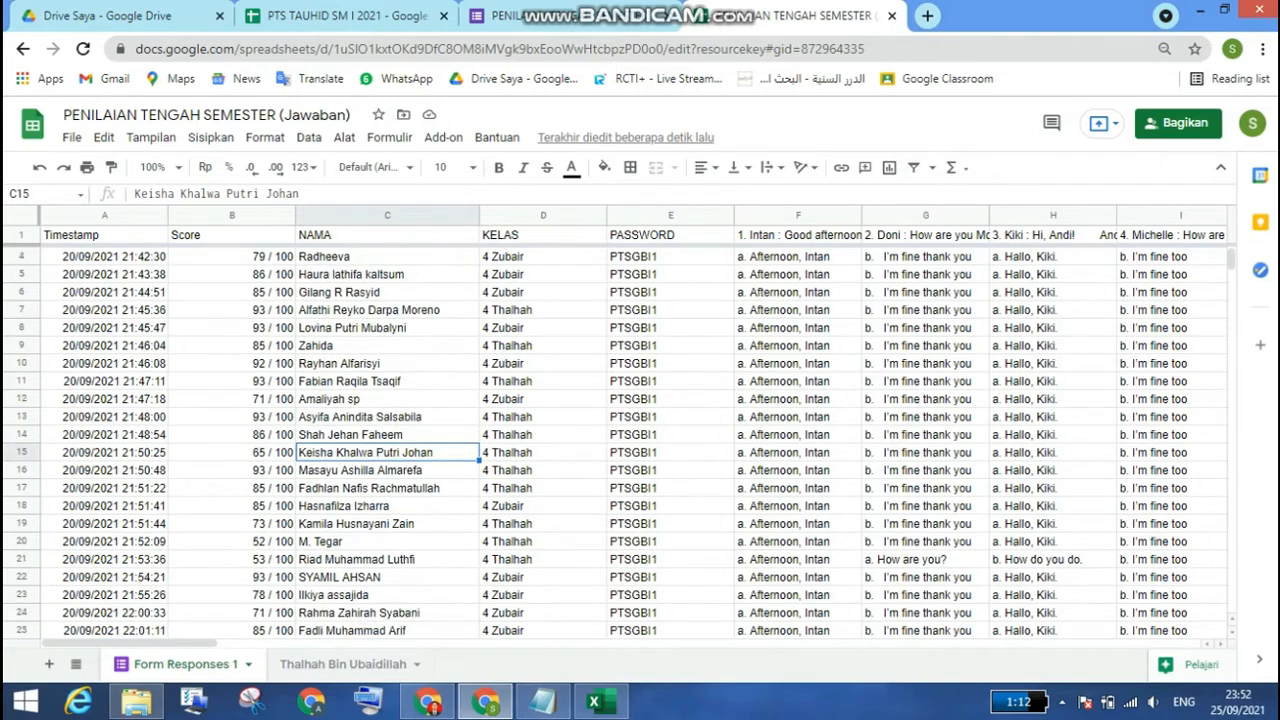
scroll(640, 440, down, 2)
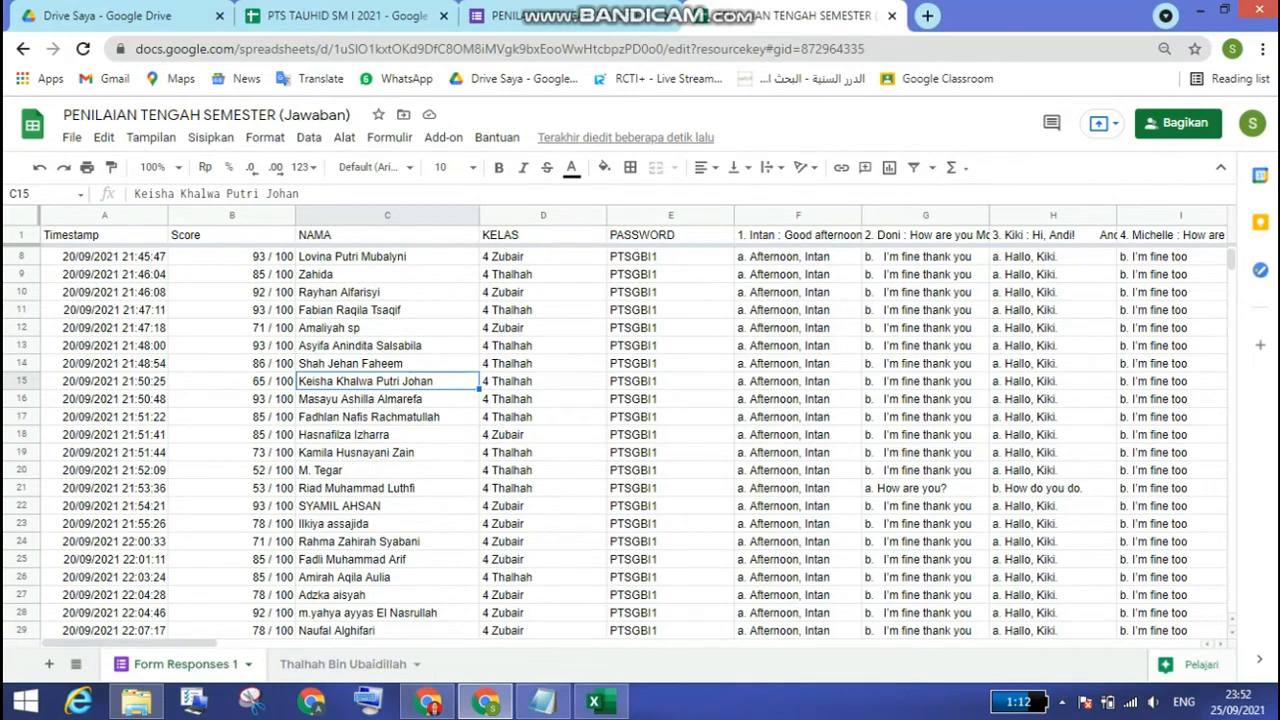
Step: Search Form Responses 1 for the C13 student by part of the name, checking the spelling on the class sheet and rereading the response names
key(ctrl+f)
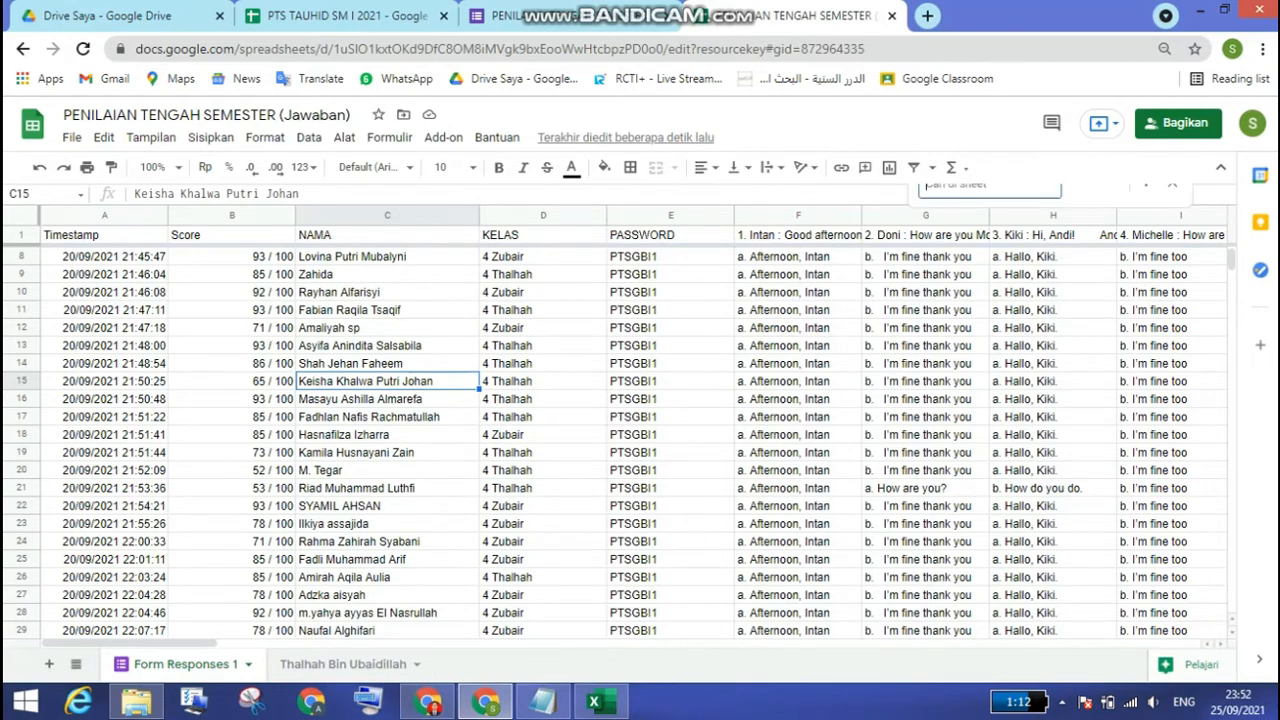
text(ha)
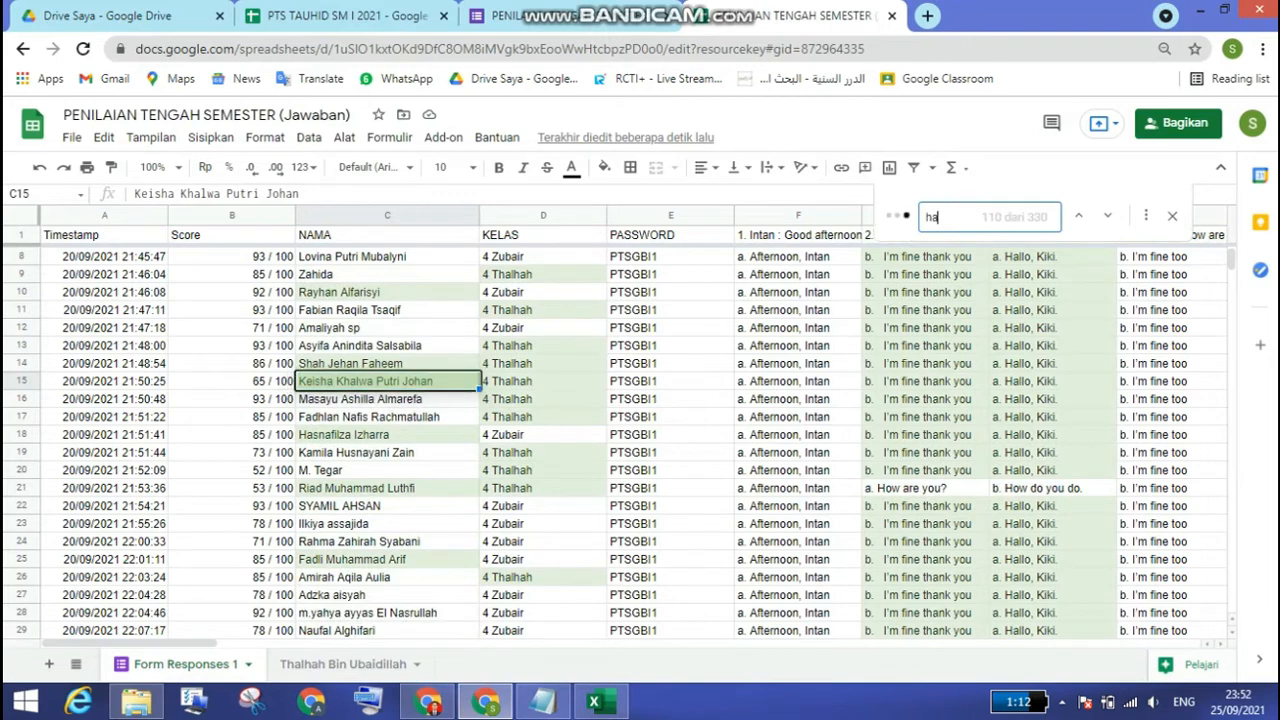
text(mz)
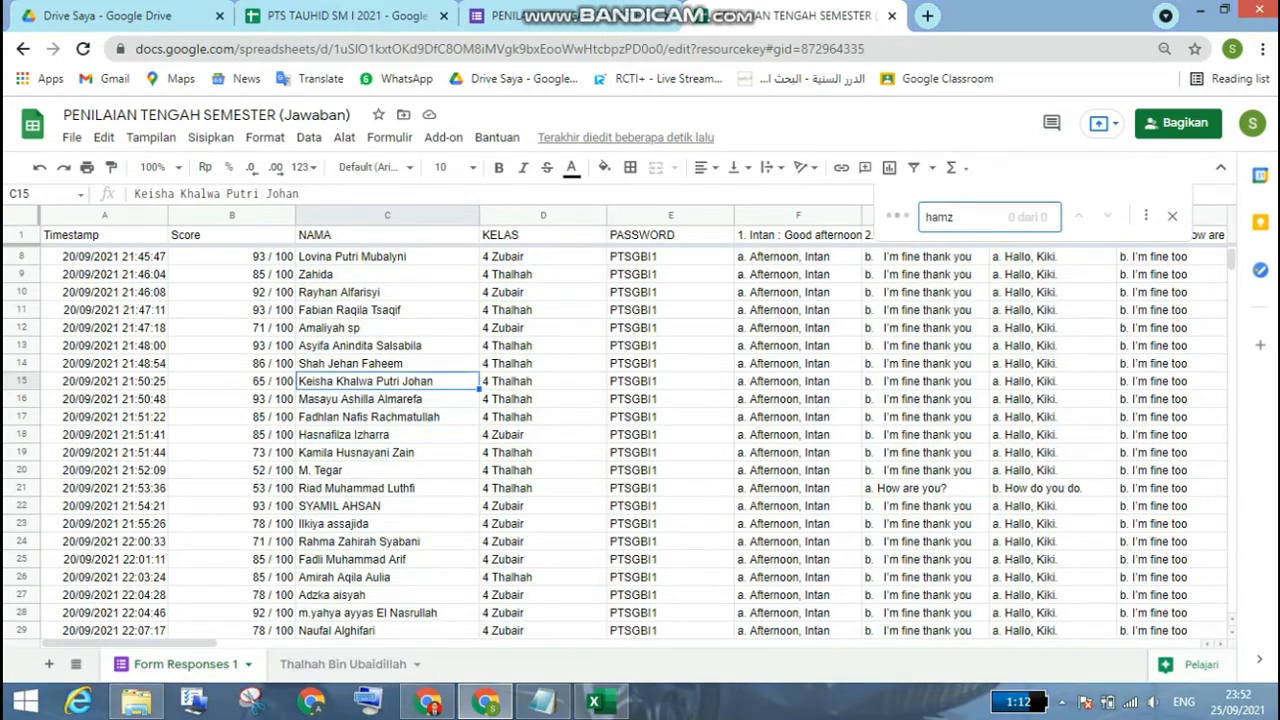
text(a)
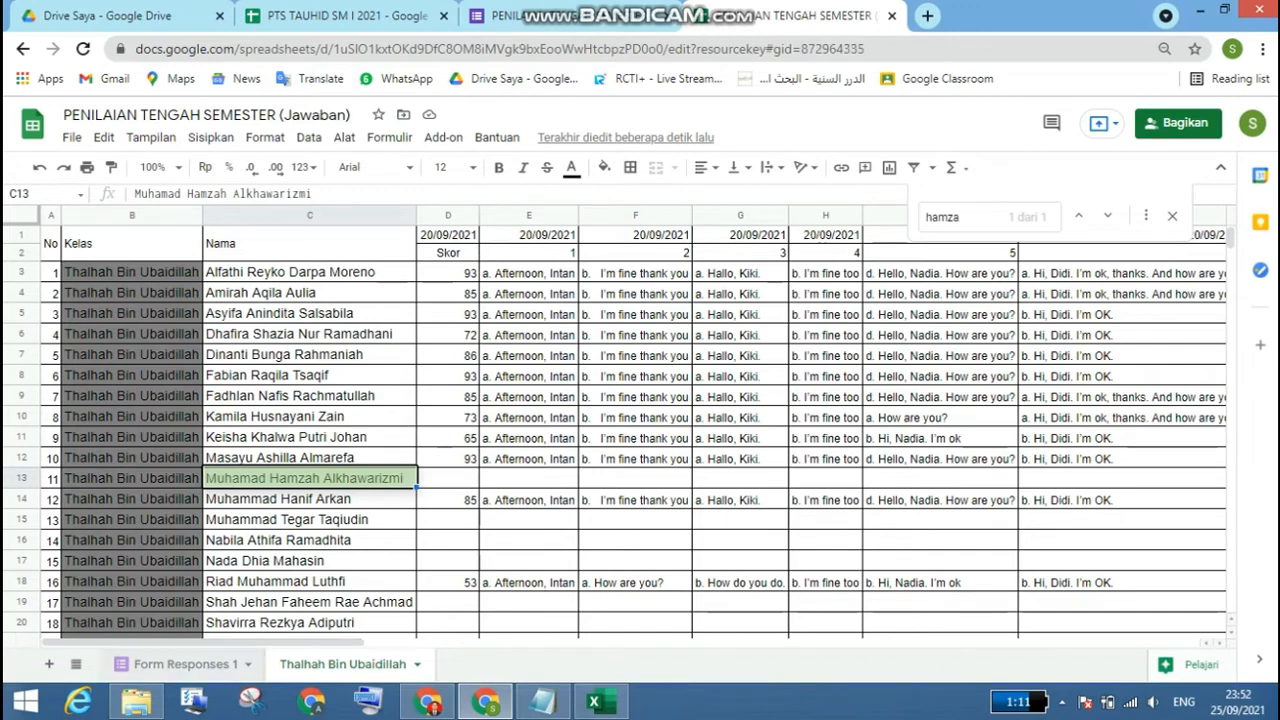
click(186, 664)
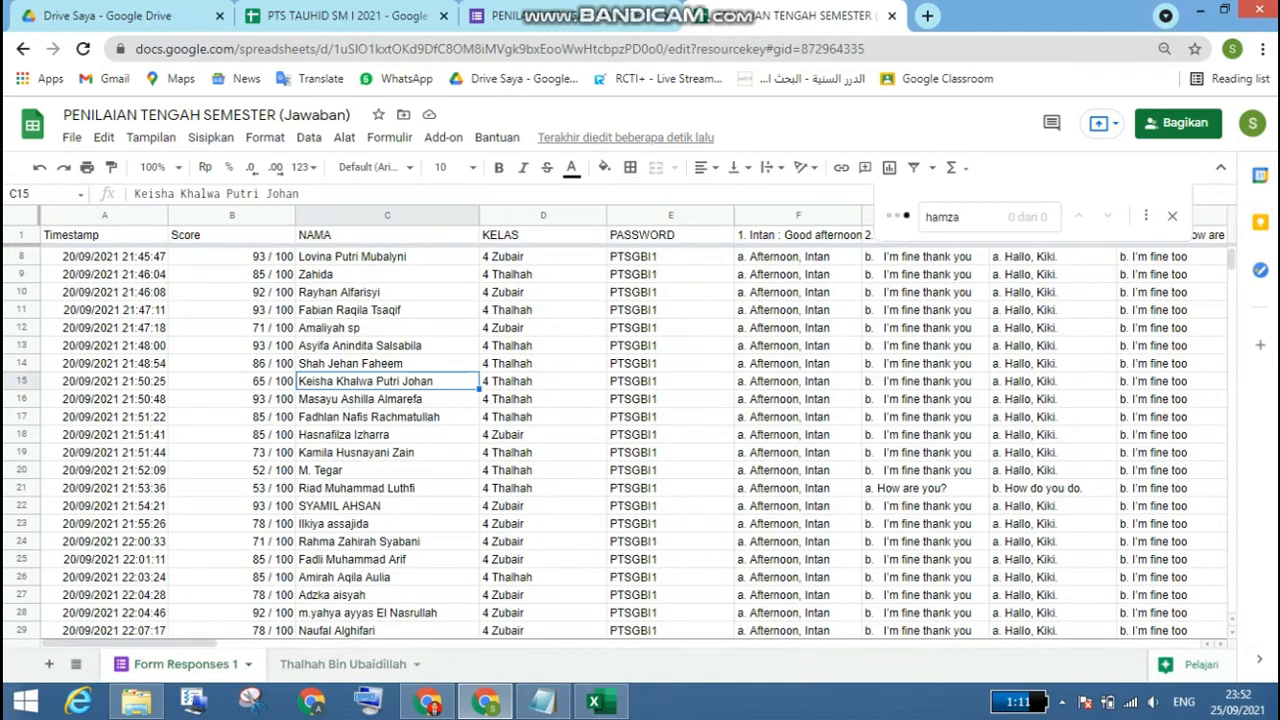
scroll(640, 440, down, 4)
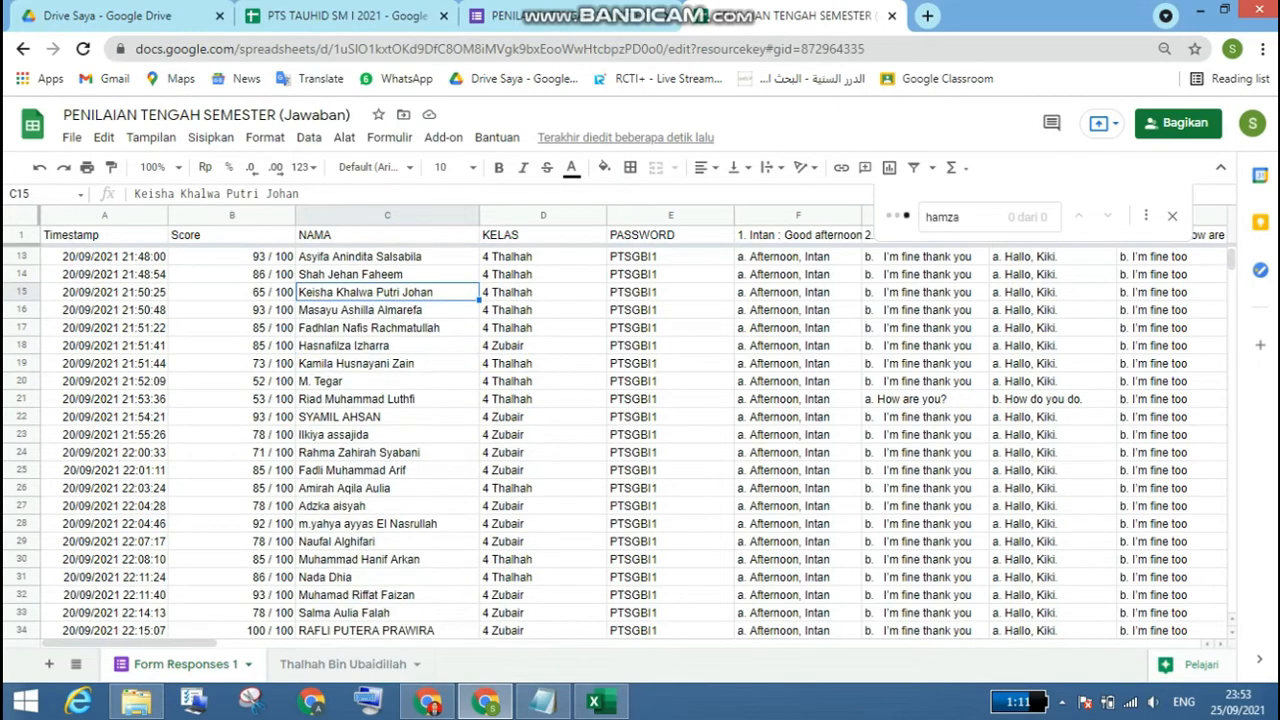
scroll(640, 440, down, 2)
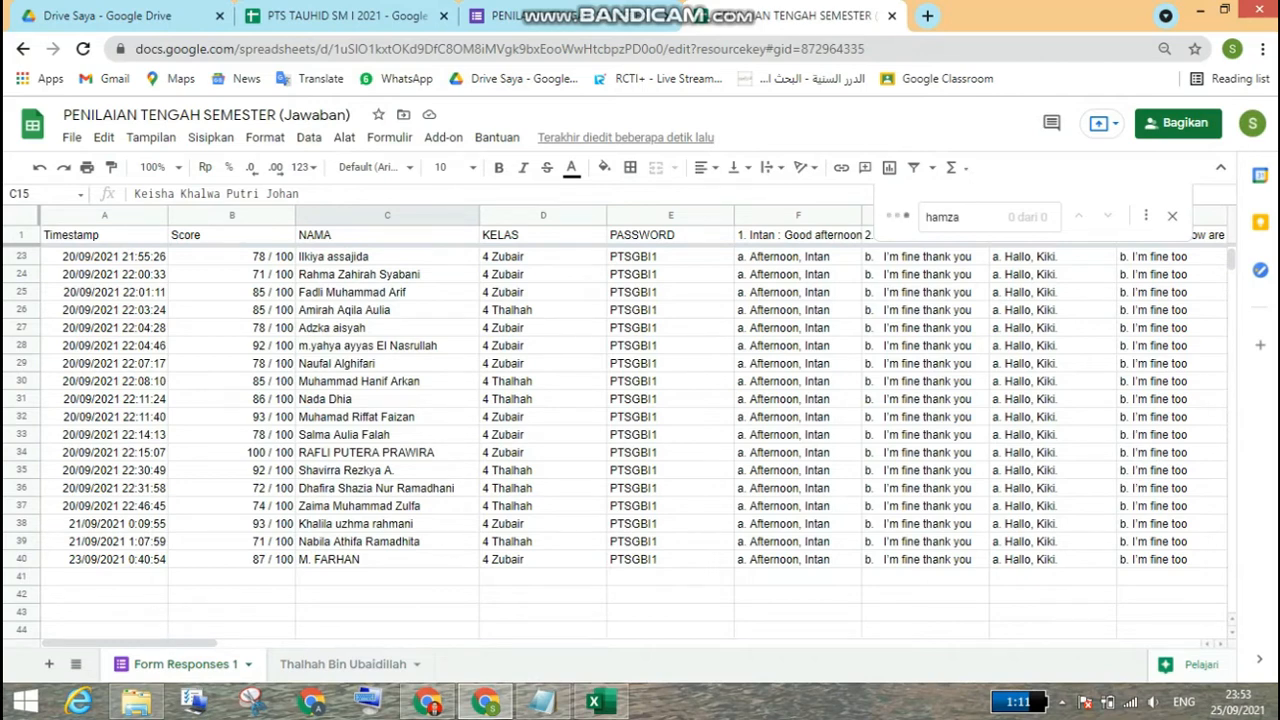
scroll(640, 440, up, 1)
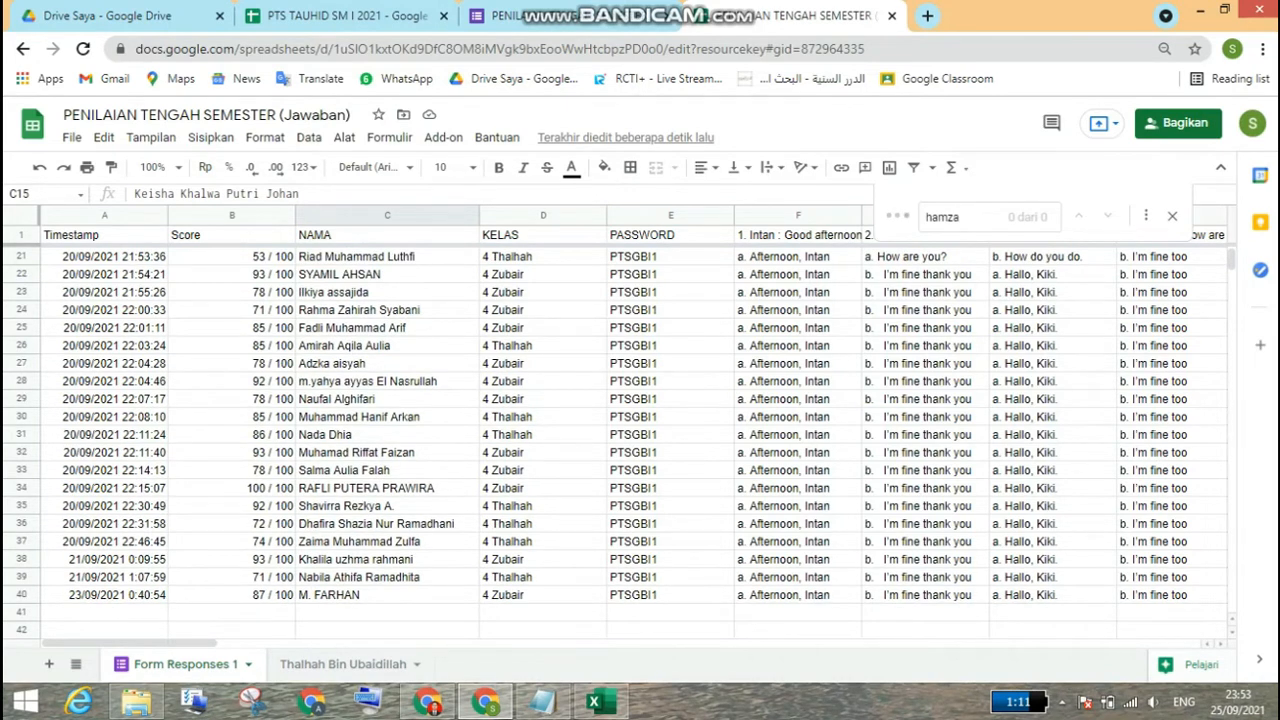
Step: Look through the Form Responses 1 names once more for the student listed in C13 of the class recap sheet
scroll(640, 440, up, 1)
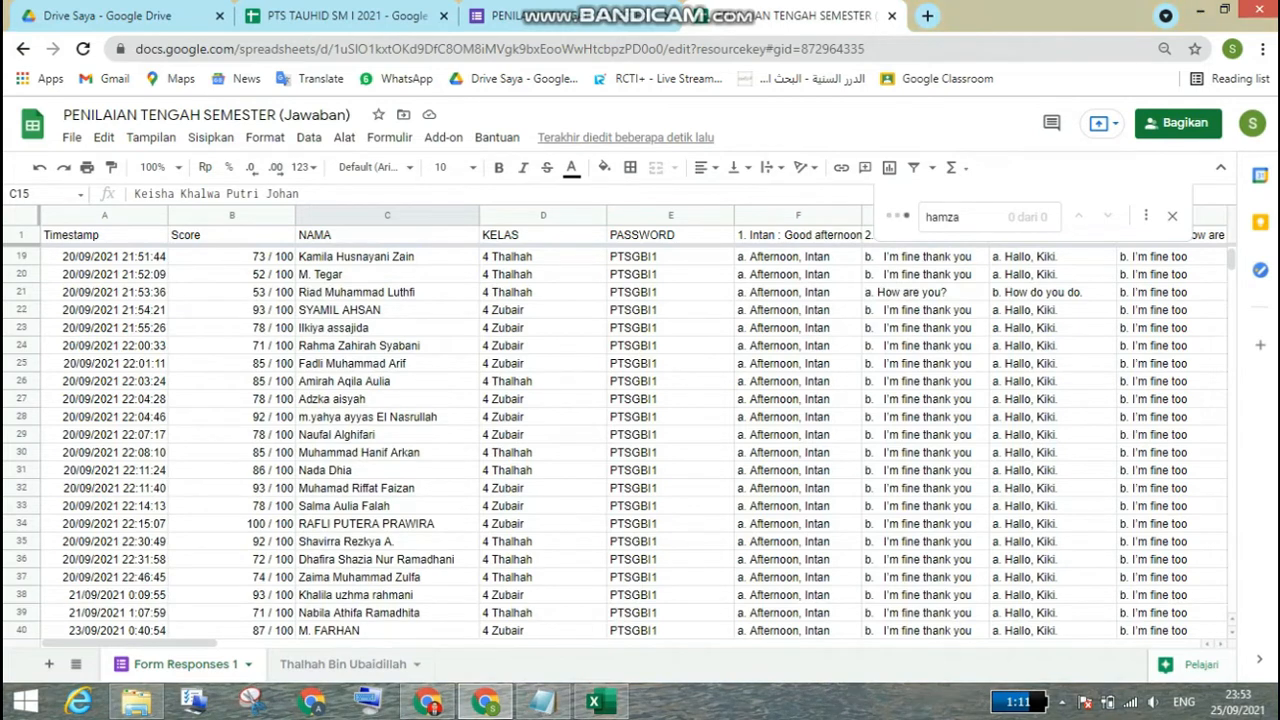
scroll(640, 440, up, 3)
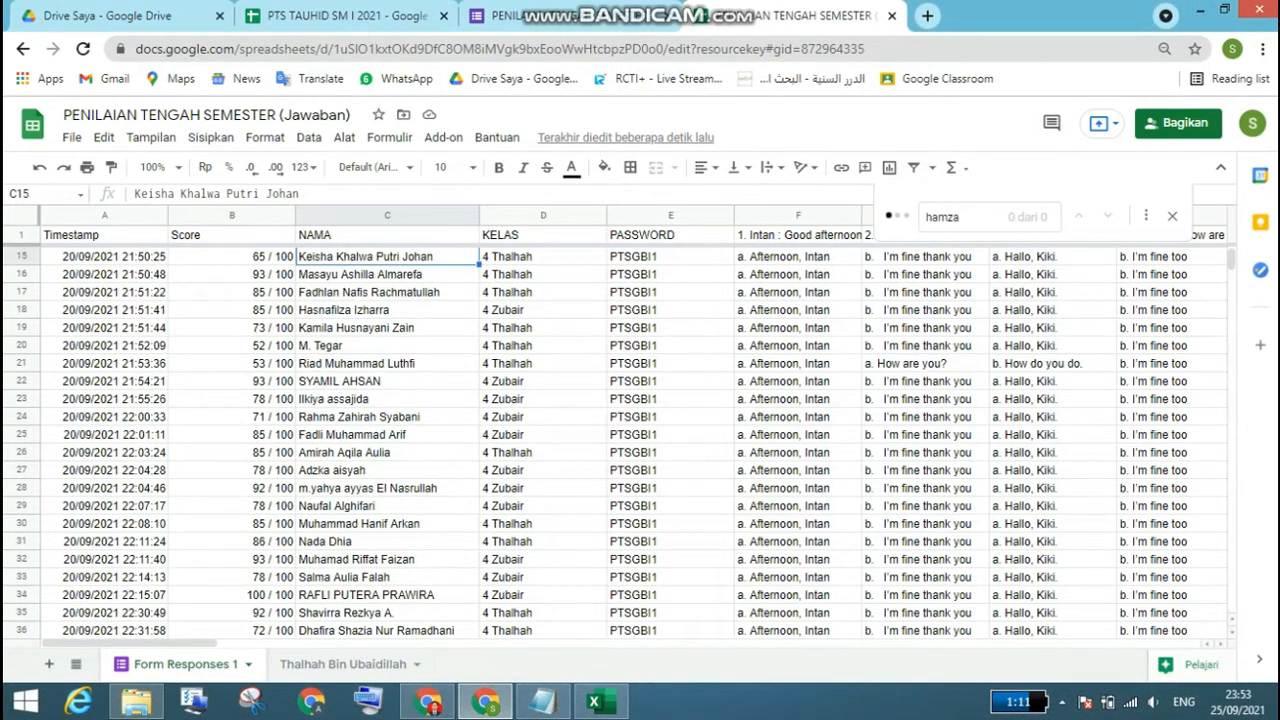
scroll(640, 440, up, 3)
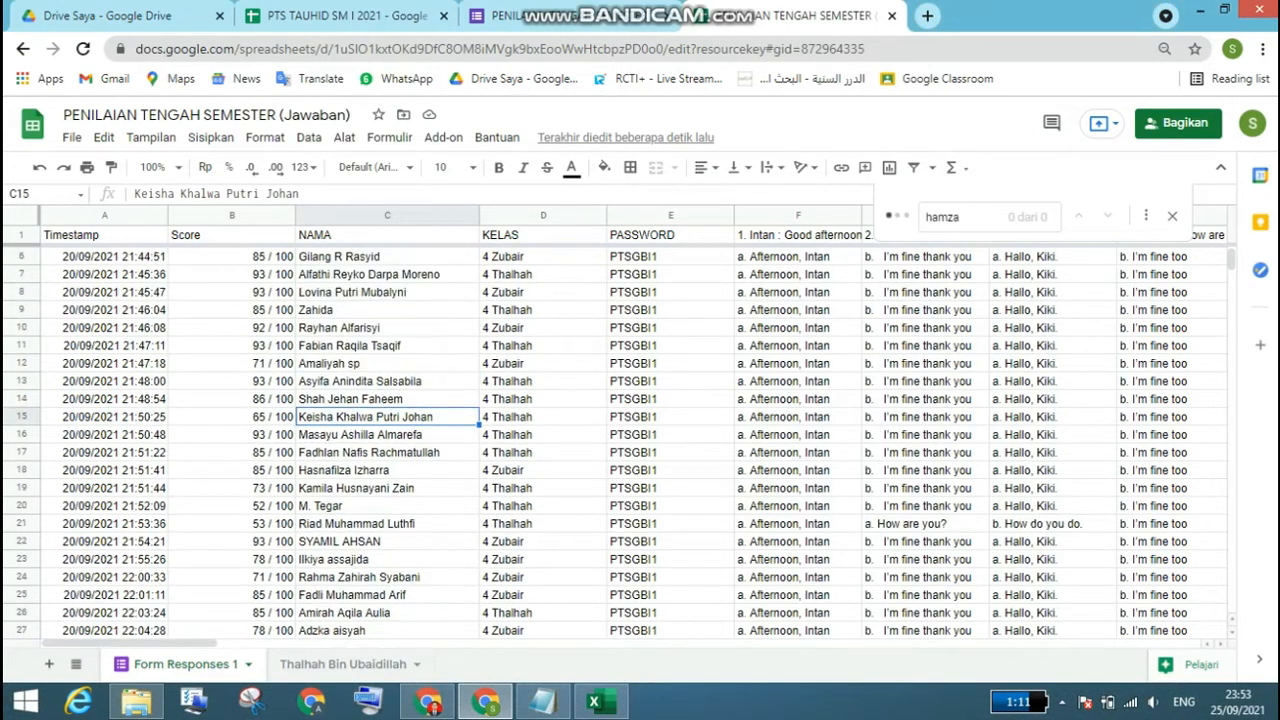
scroll(640, 440, up, 2)
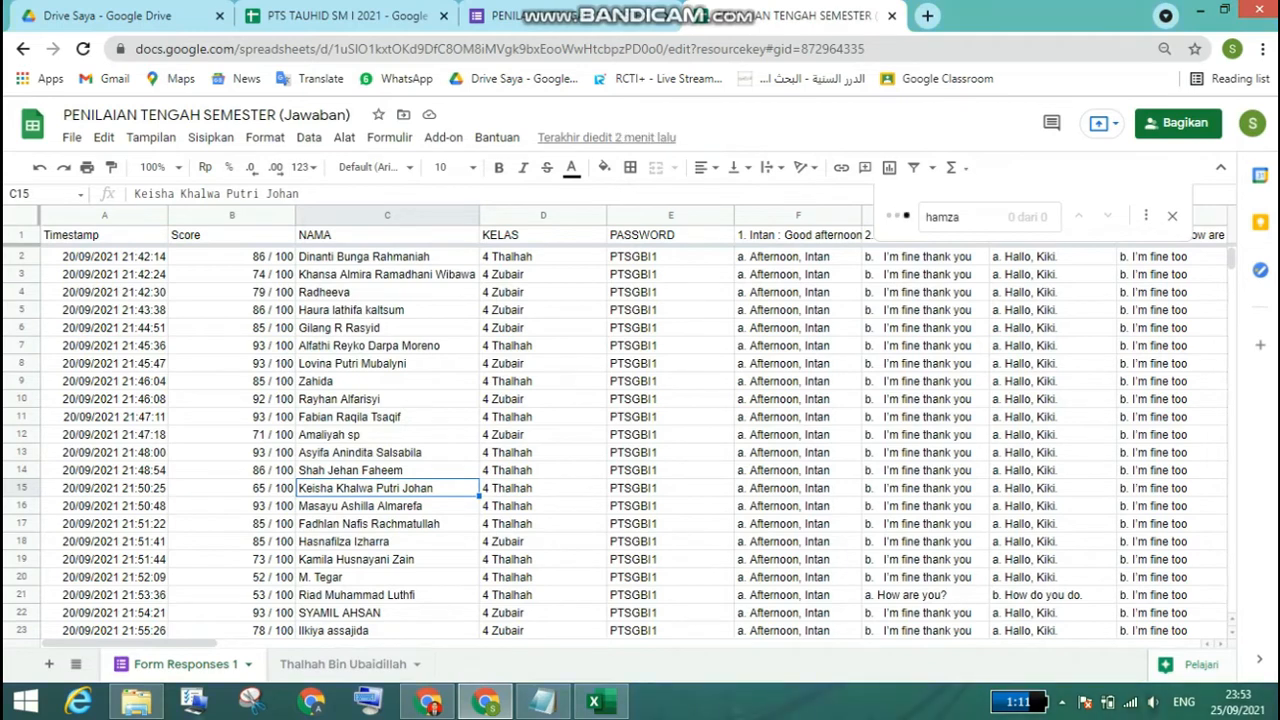
scroll(640, 440, down, 1)
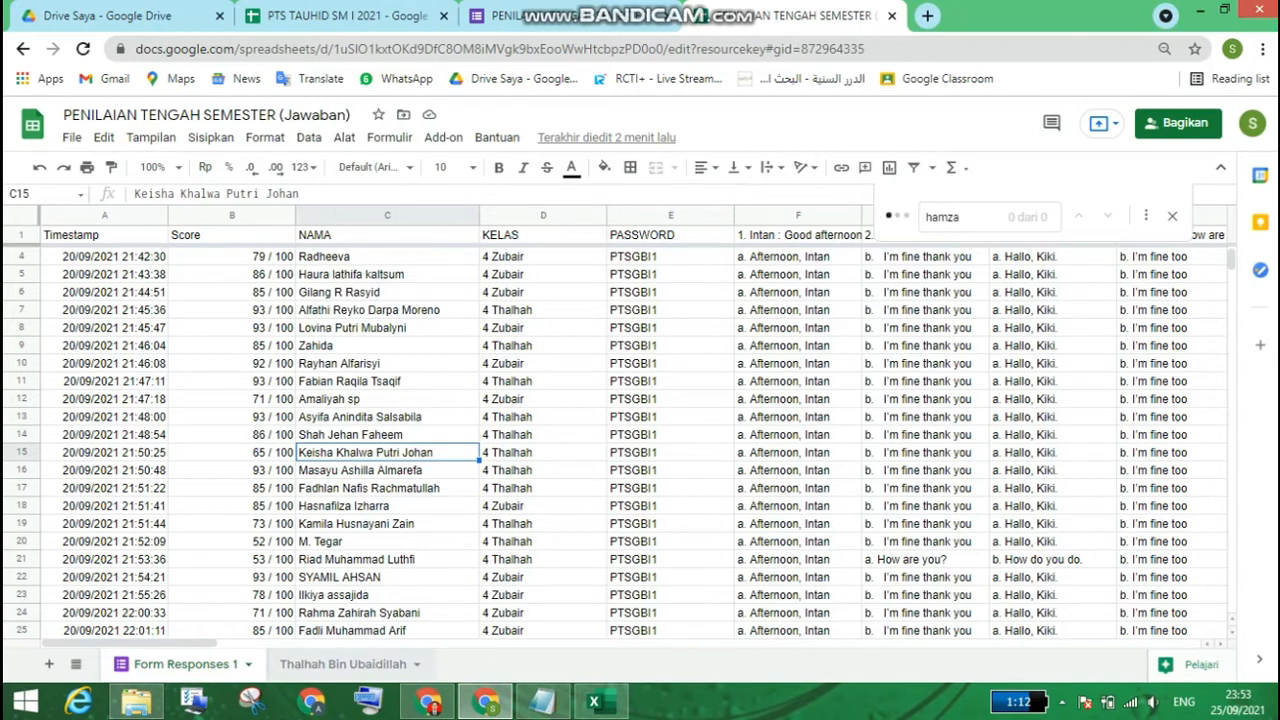
Step: Copy the student's full name from C15 of the Thalhah Bin Ubaidillah sheet and look for the matching entry in Form Responses 1
click(340, 664)
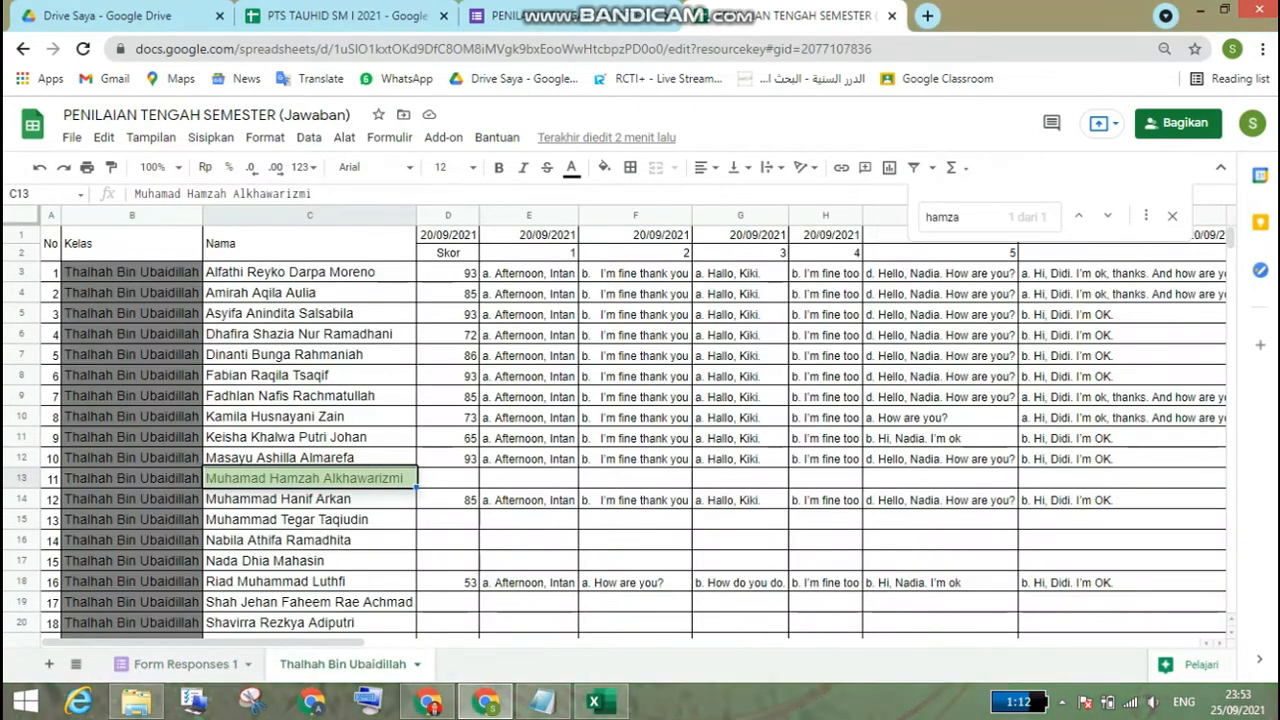
right_click(318, 519)
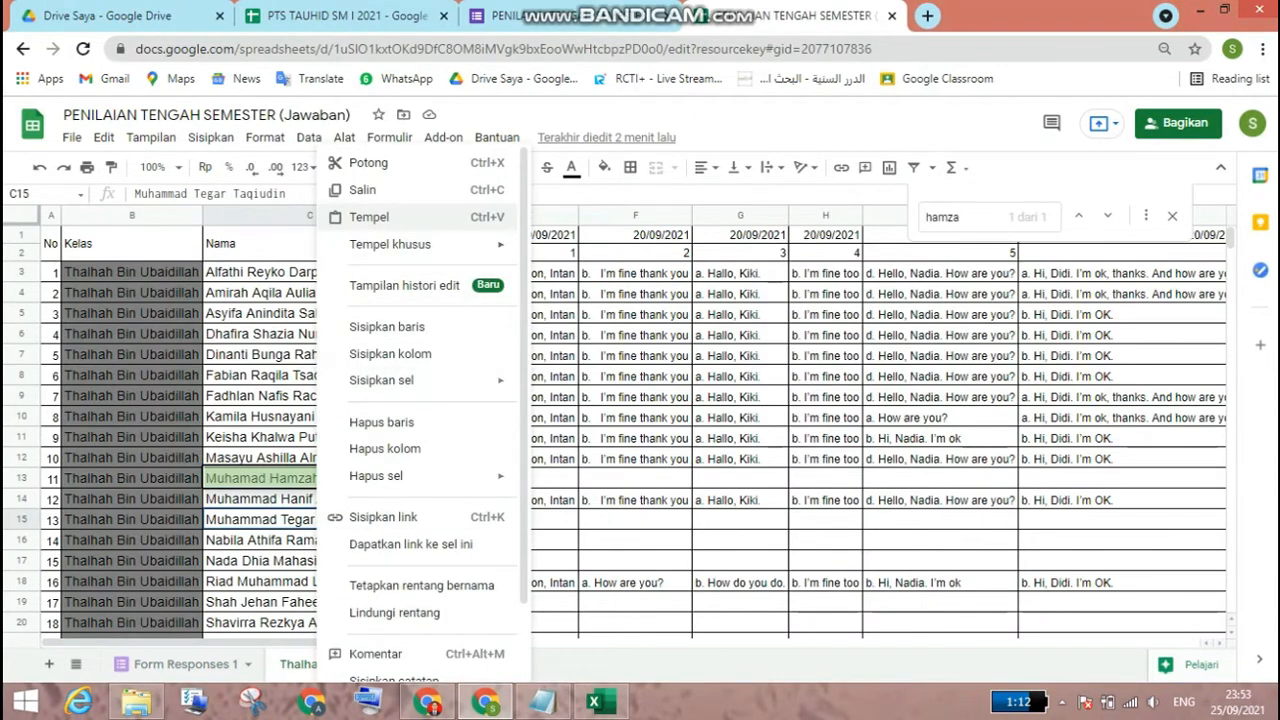
click(365, 189)
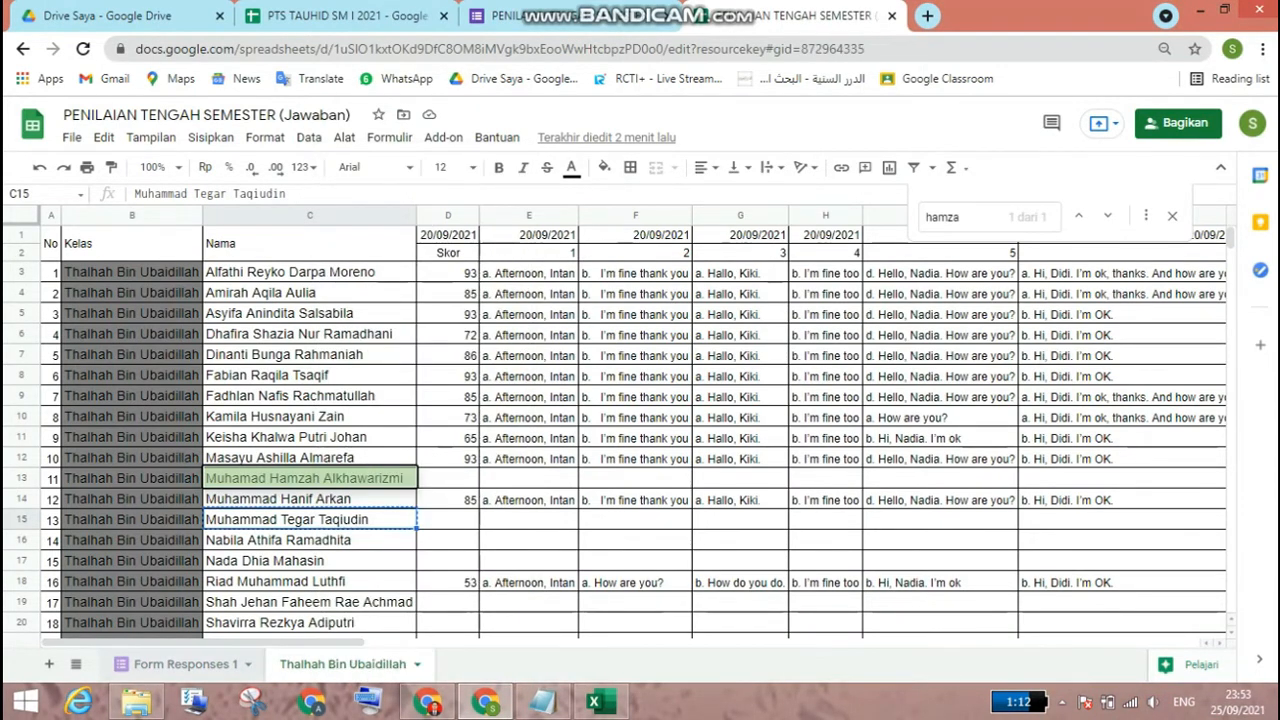
click(186, 664)
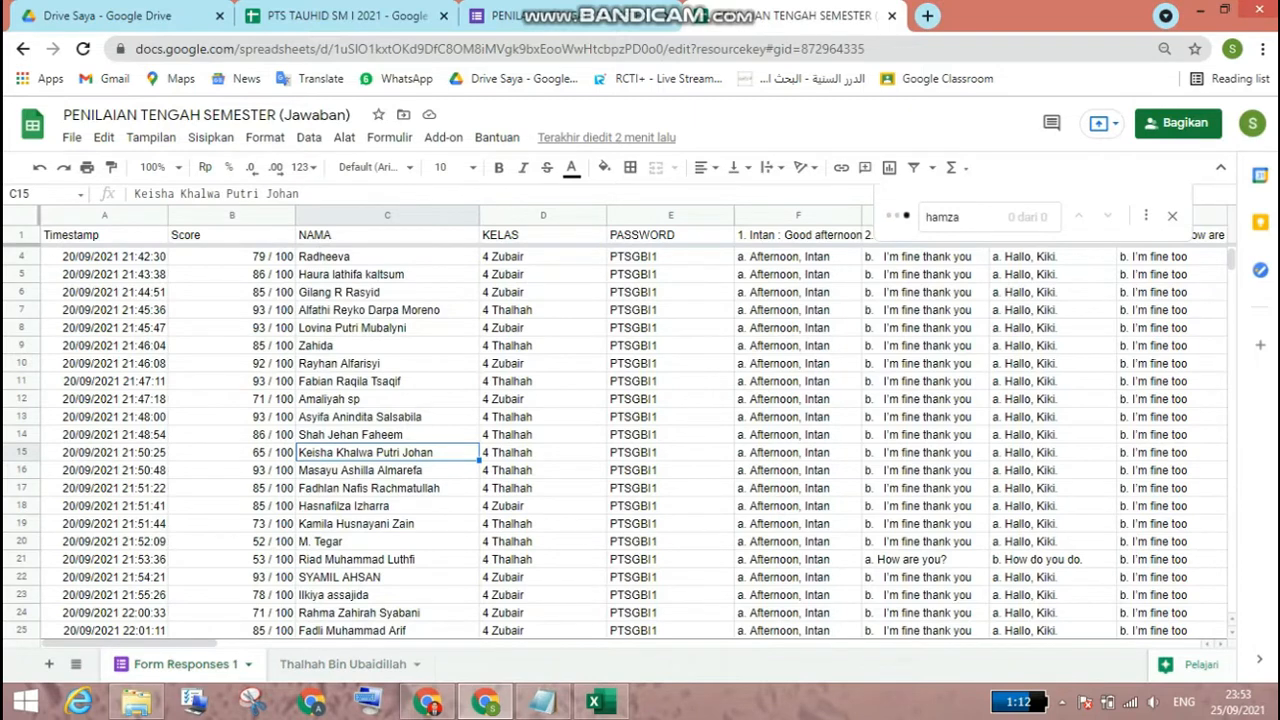
scroll(630, 440, down, 4)
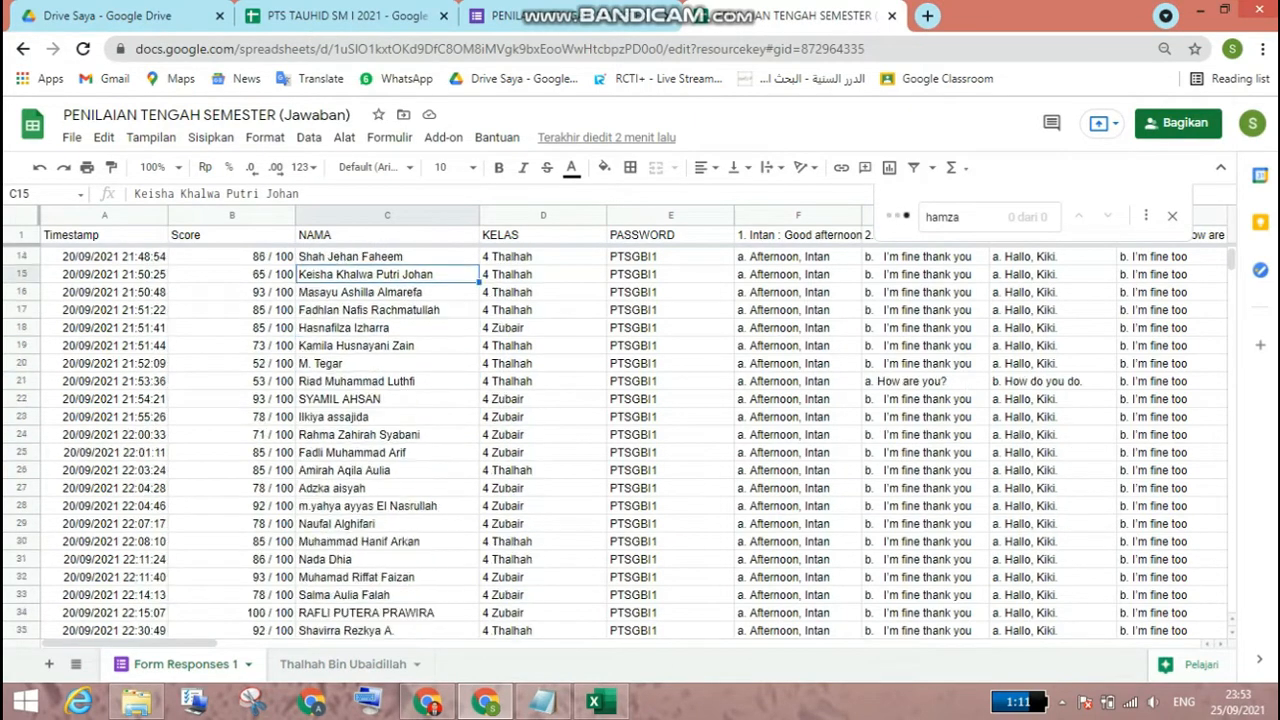
scroll(630, 440, down, 3)
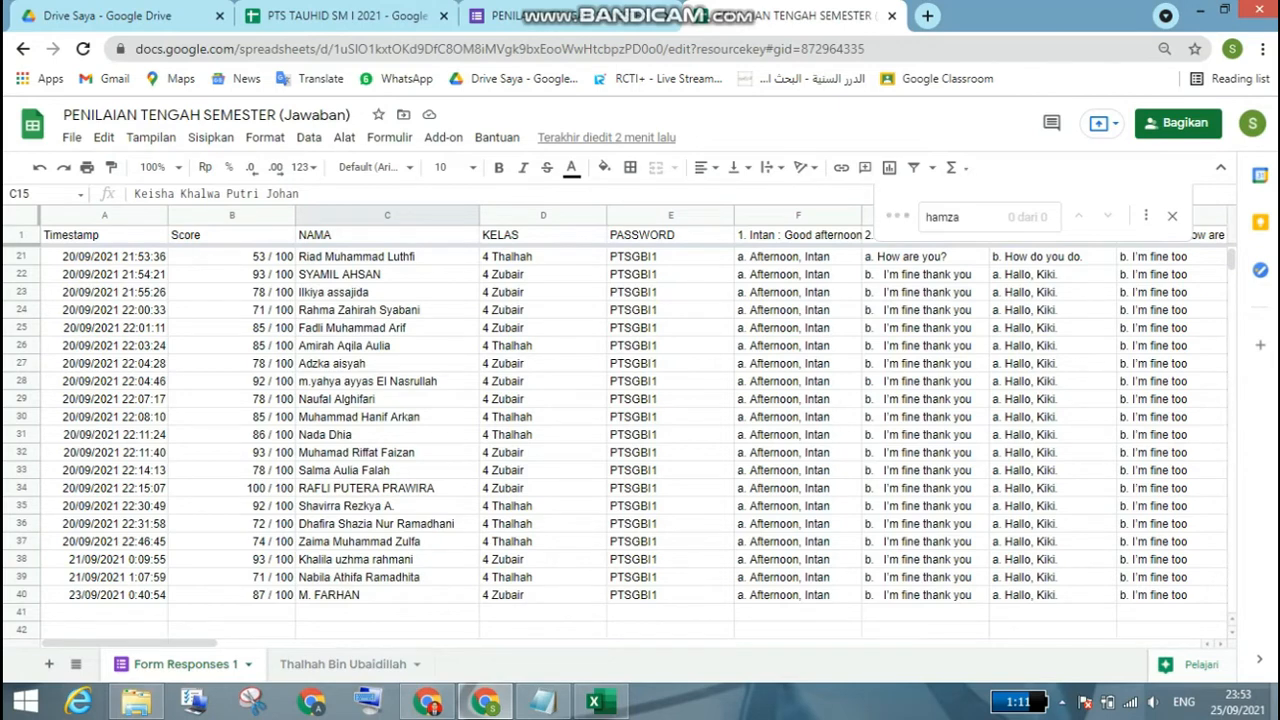
scroll(640, 440, up, 3)
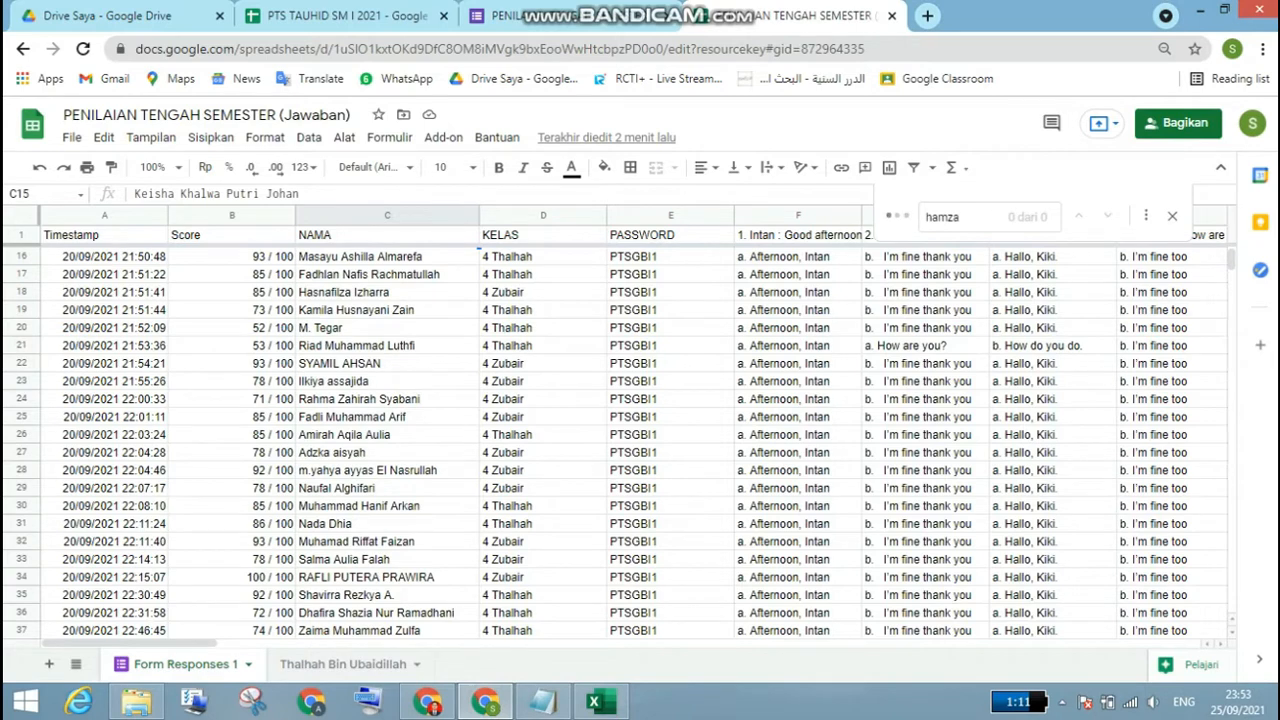
scroll(640, 440, up, 3)
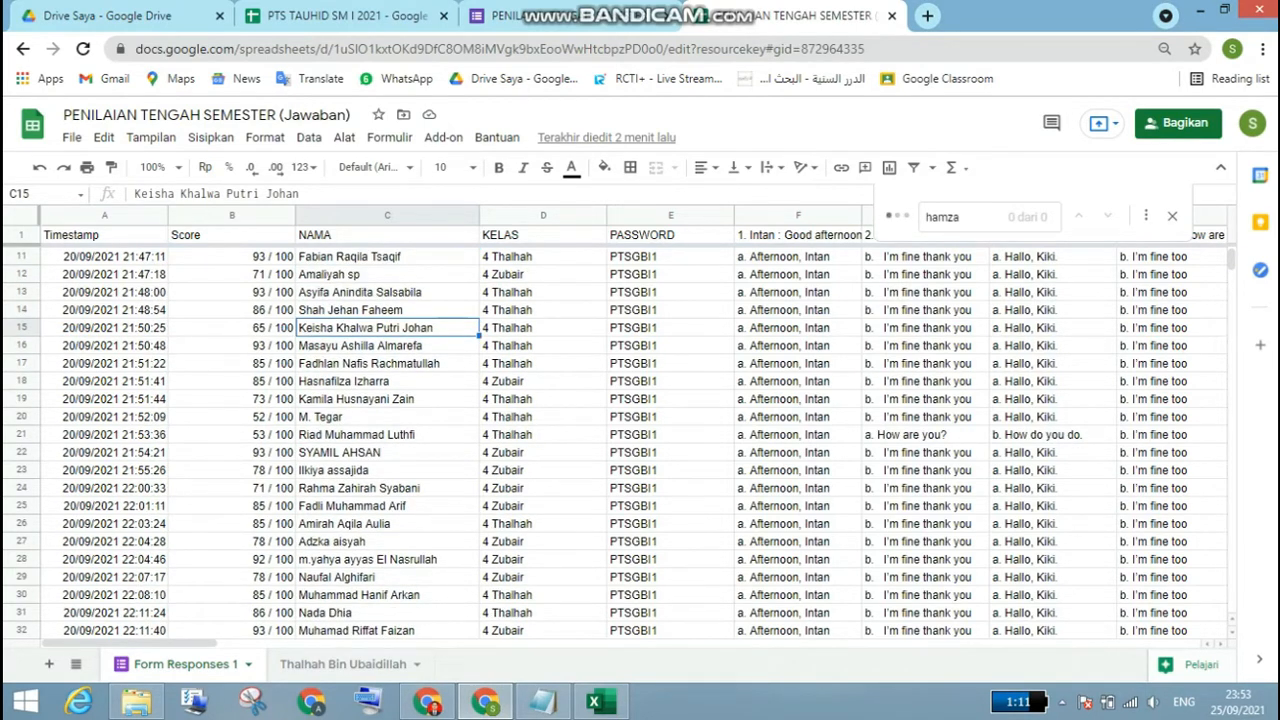
Step: Replace the student's name in C20 of Form Responses 1 with the copied full name, values only, and check row 15 of the class sheet
click(341, 664)
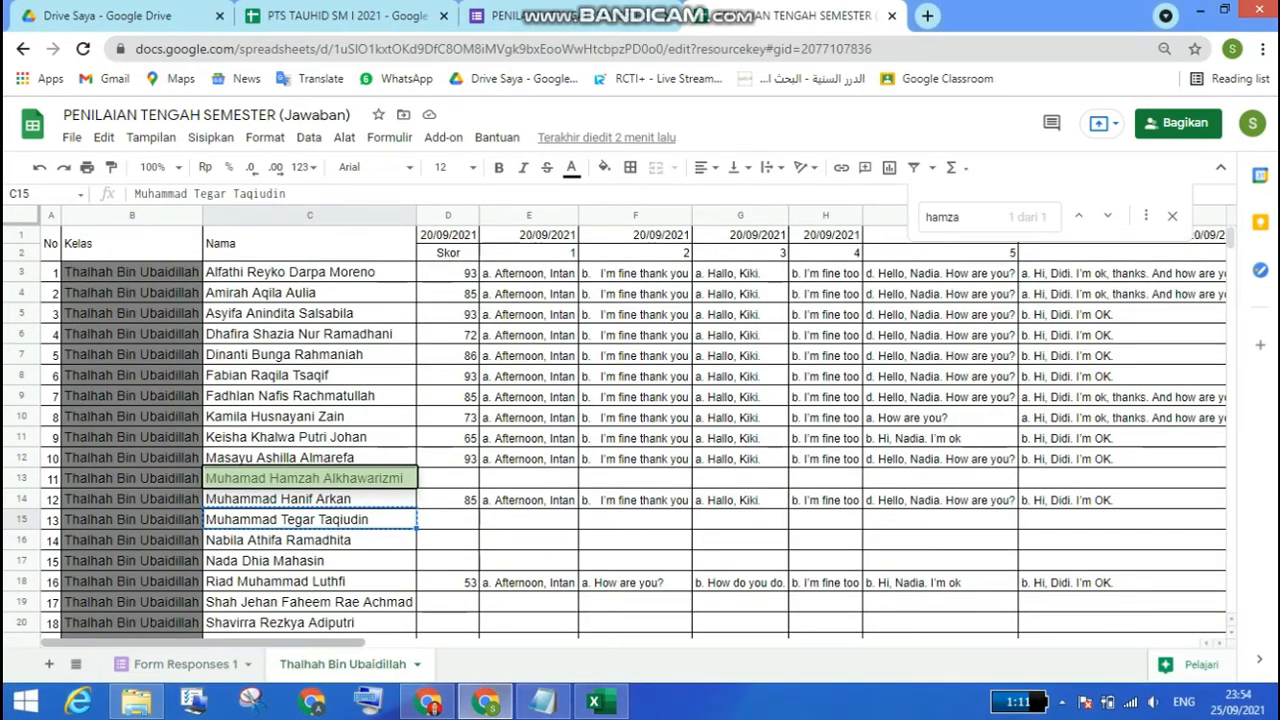
click(185, 664)
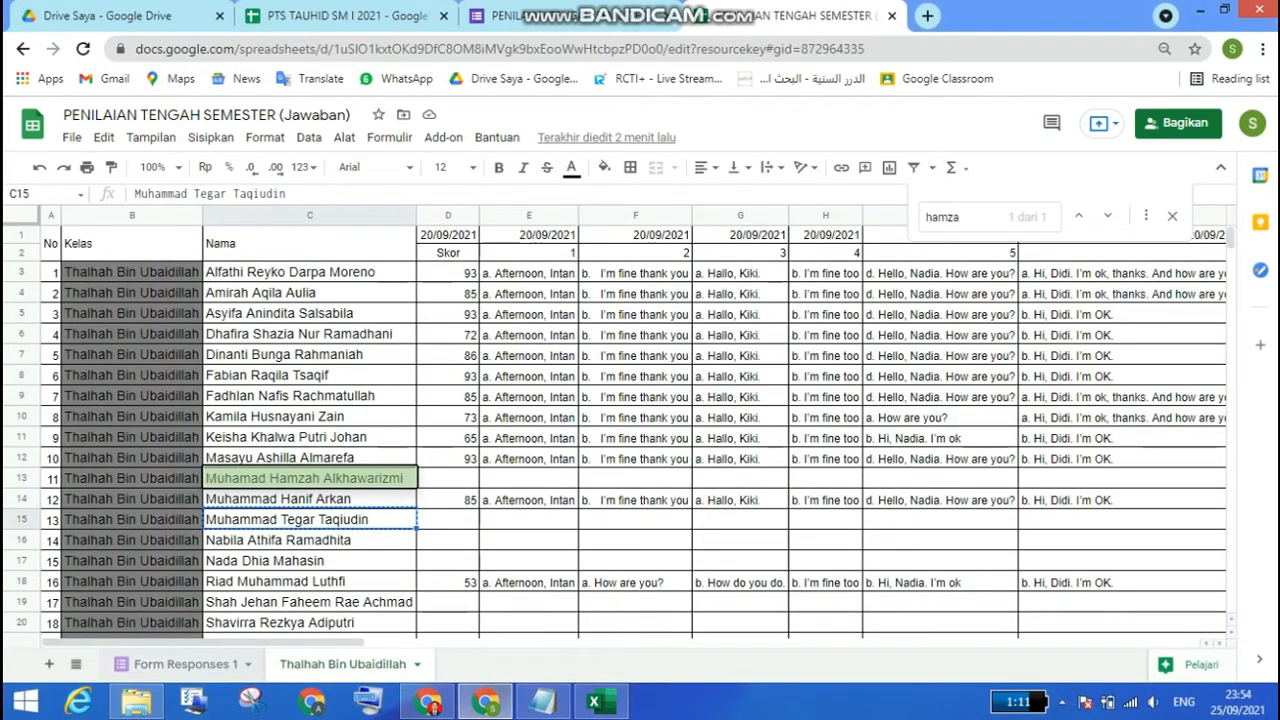
right_click(343, 417)
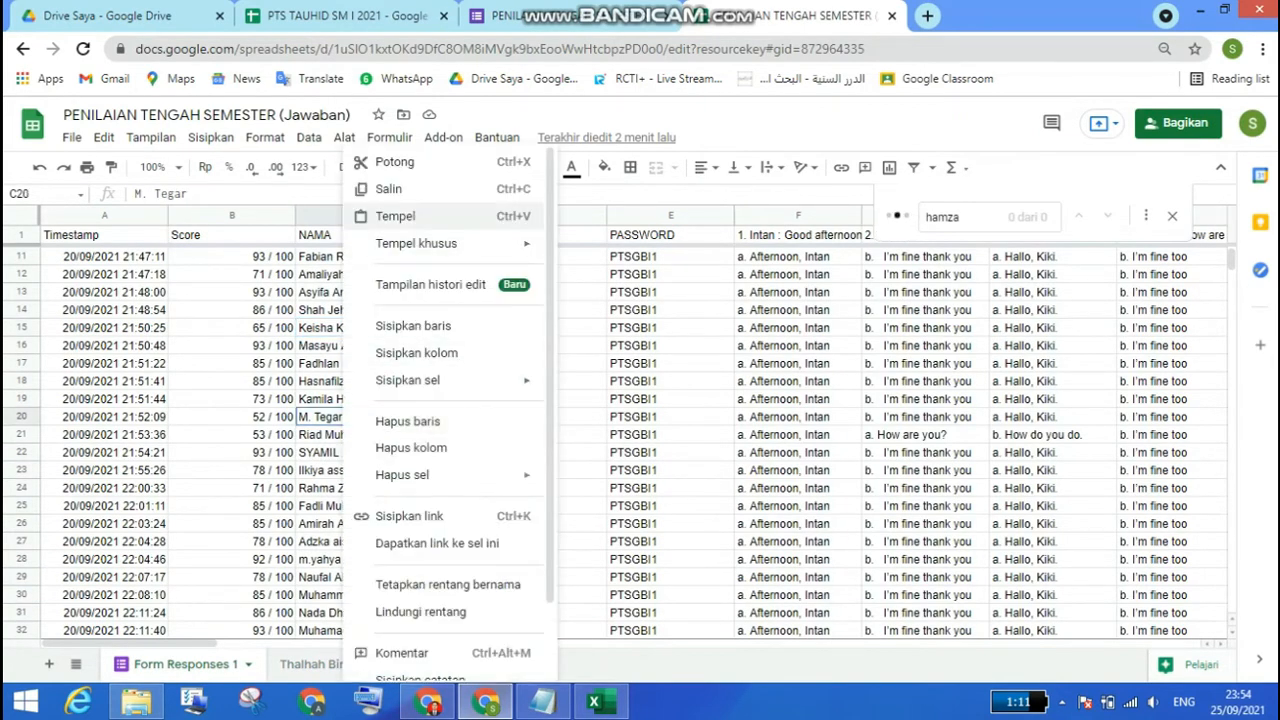
mouse_move(416, 243)
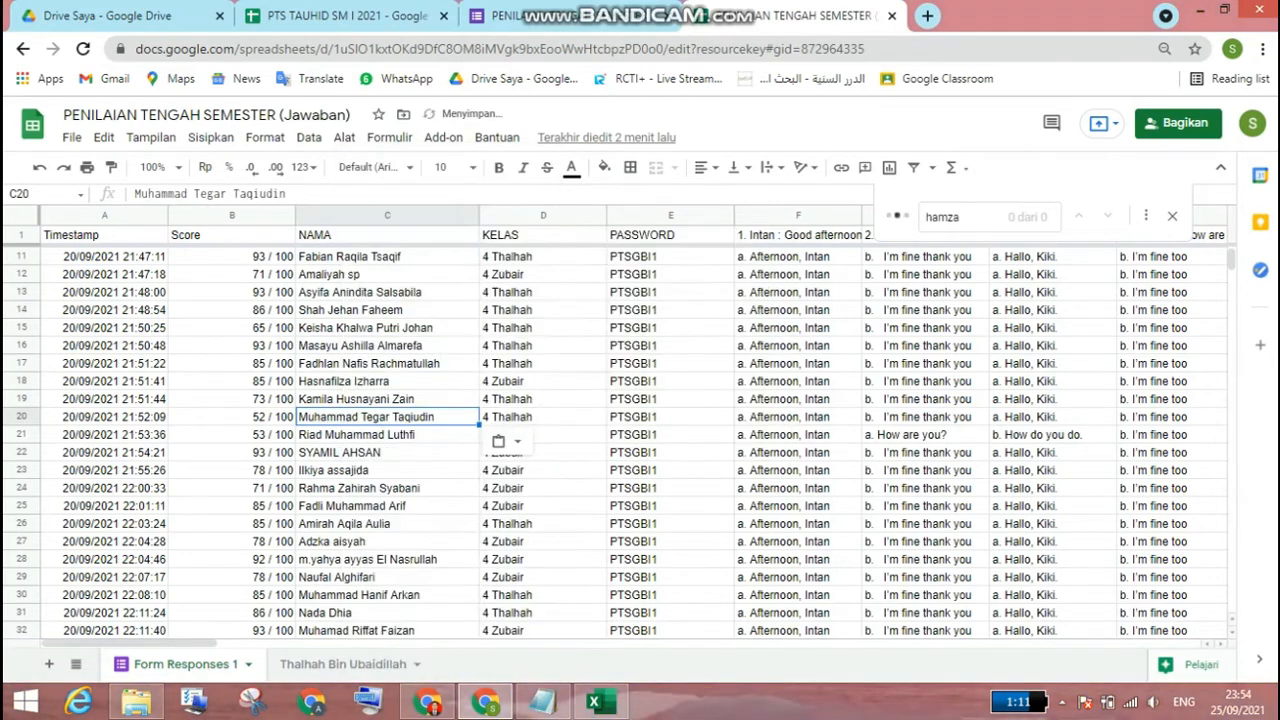
click(632, 249)
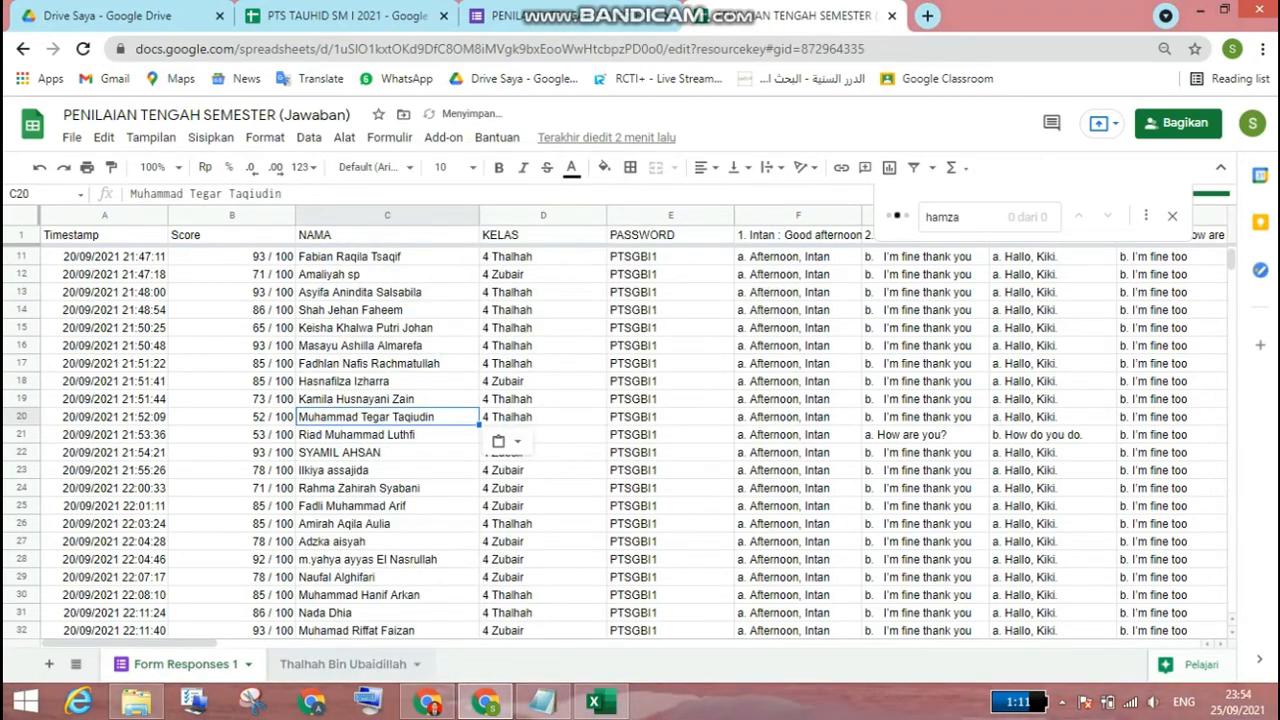
click(343, 664)
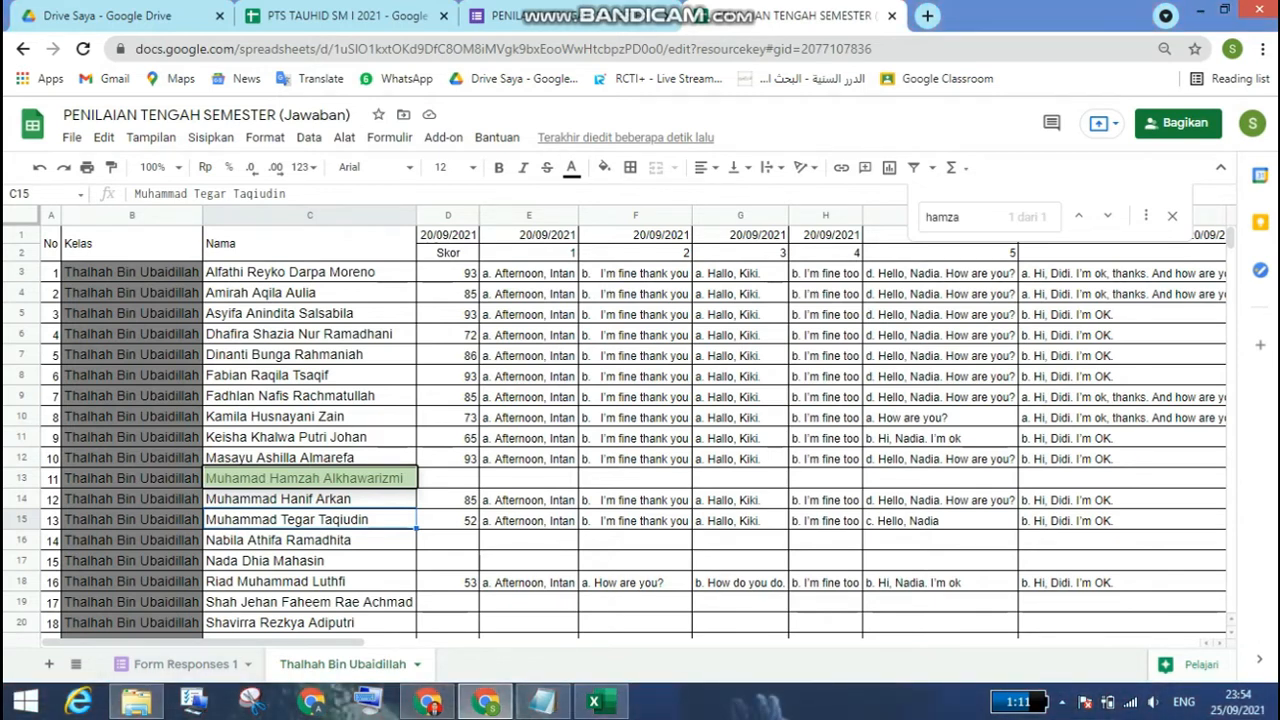
Step: Add a blank sheet and duplicate the Thalhah Bin Ubaidillah sheet
click(48, 664)
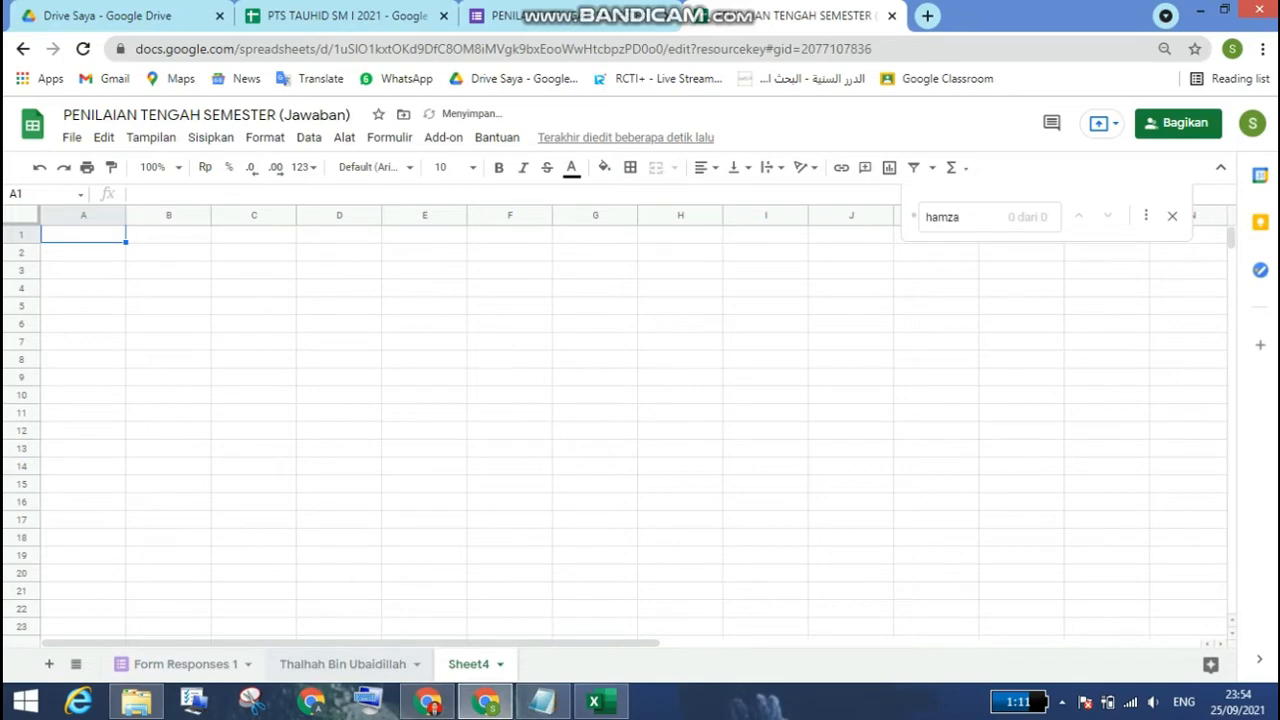
click(343, 664)
right_click(343, 664)
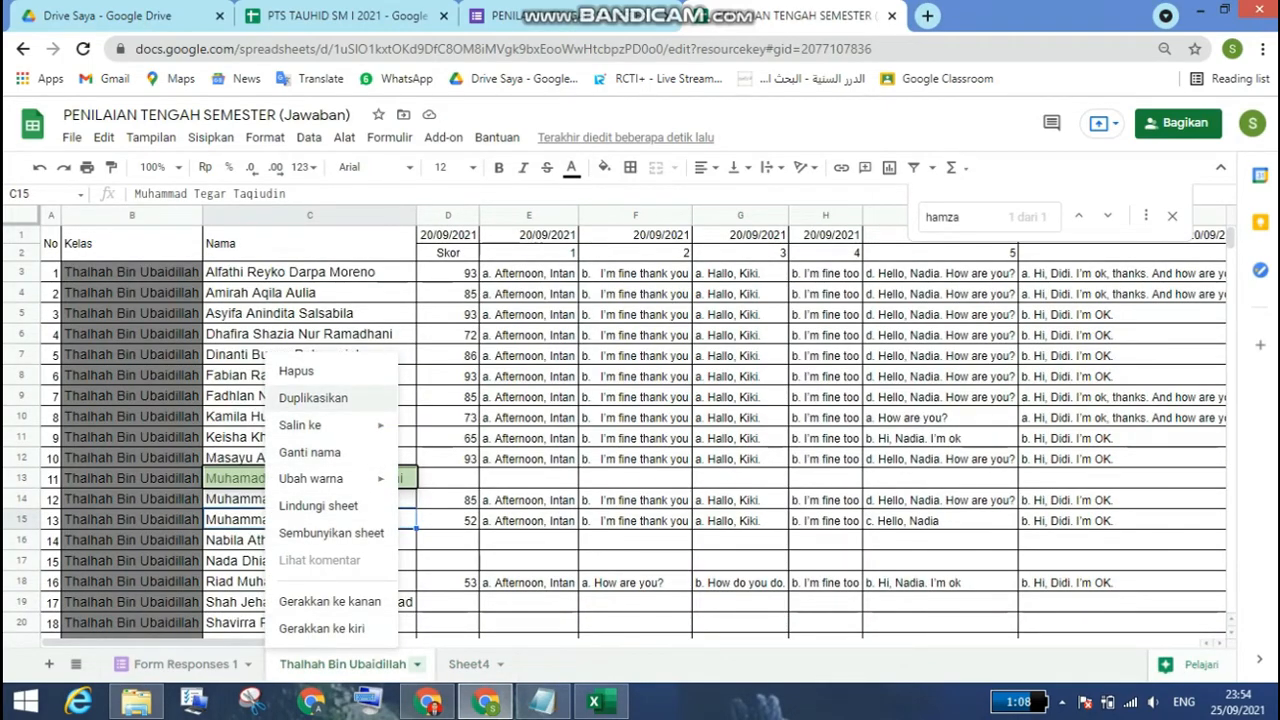
click(313, 397)
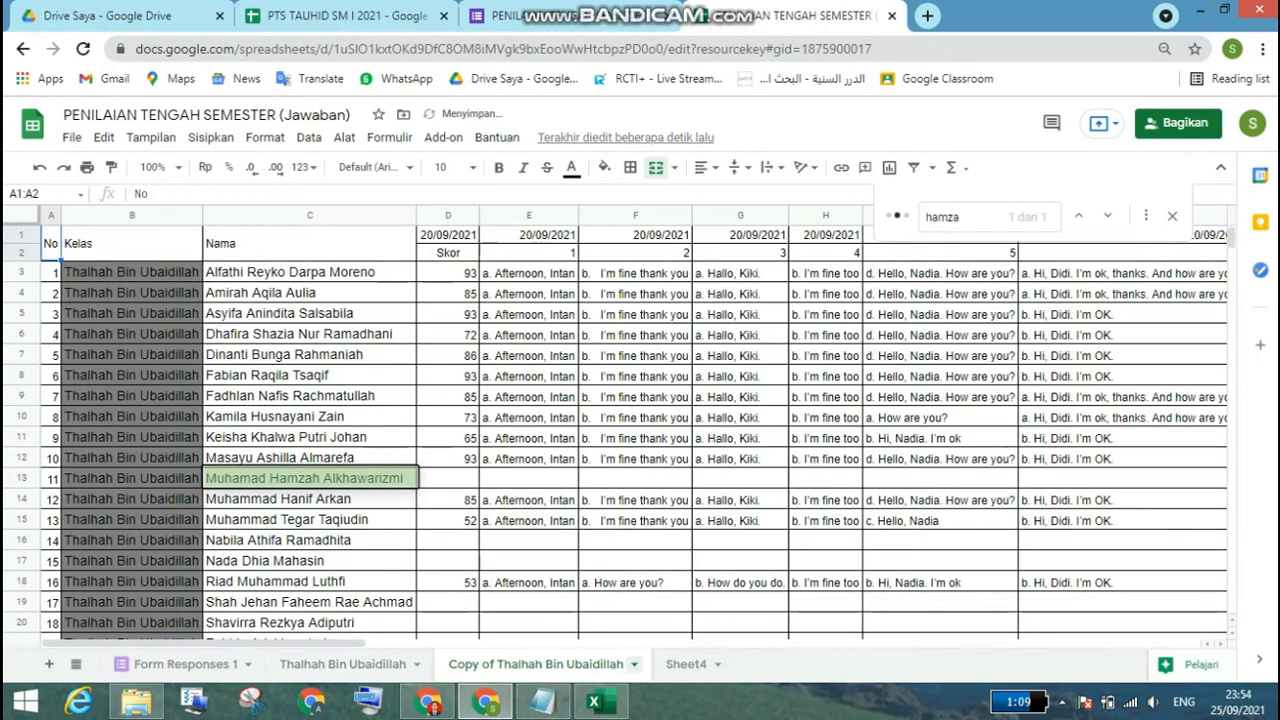
Step: Delete the blank Sheet4 from the spreadsheet
click(717, 664)
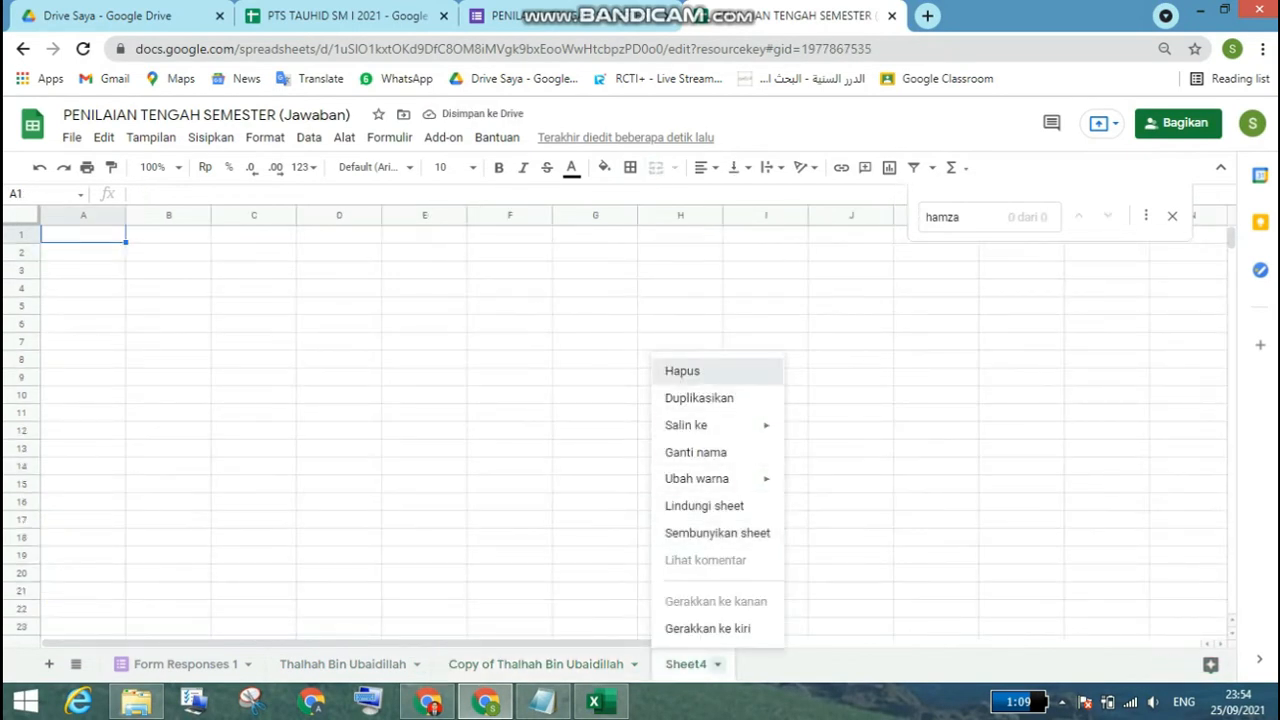
click(682, 371)
click(825, 425)
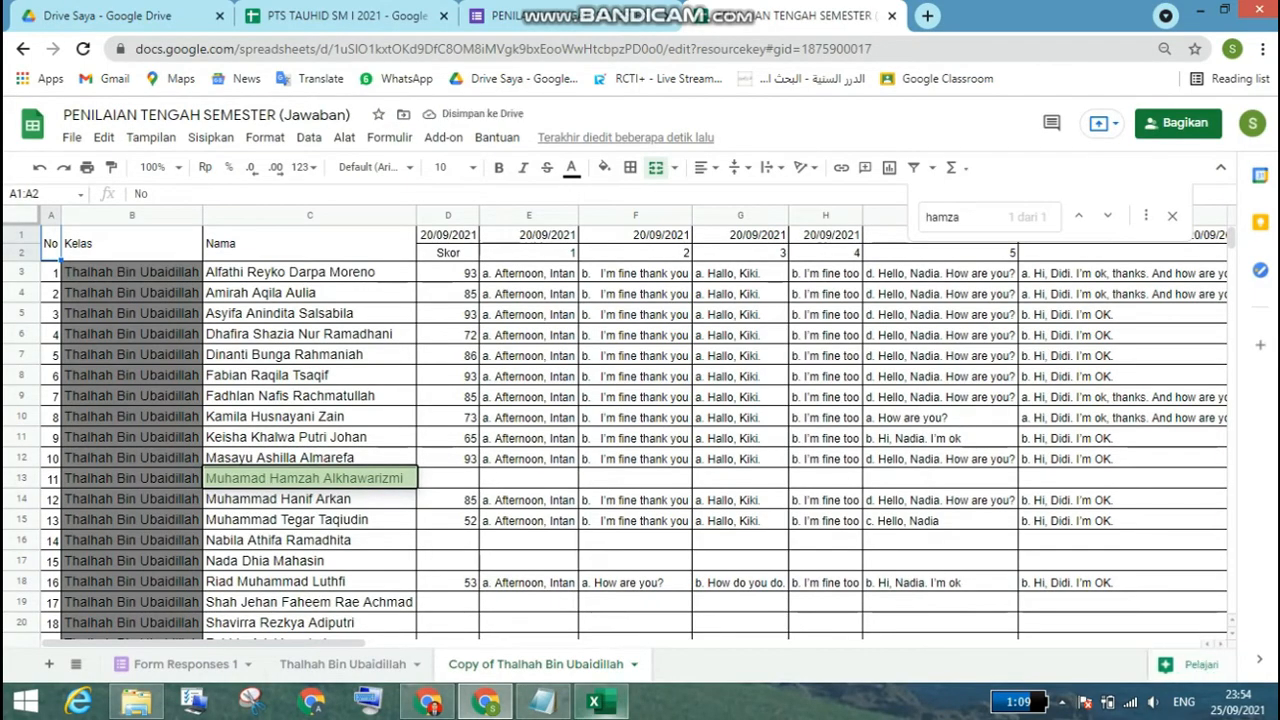
Step: Copy the Zubair Bin Al-'Awwam student names in G4:G23 of the Excel workbook's Sheet2 and paste values only from C3 of the duplicated sheet
key(alt+Tab)
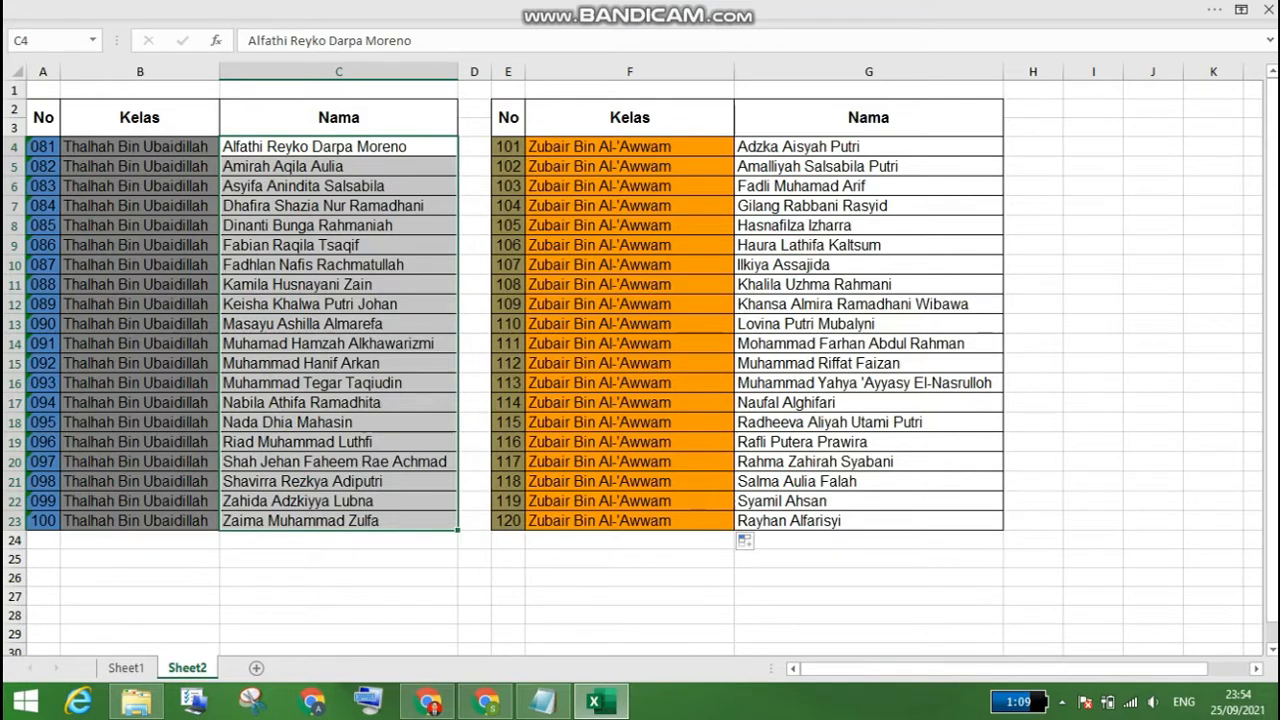
click(822, 146)
drag(860, 207, 860, 520)
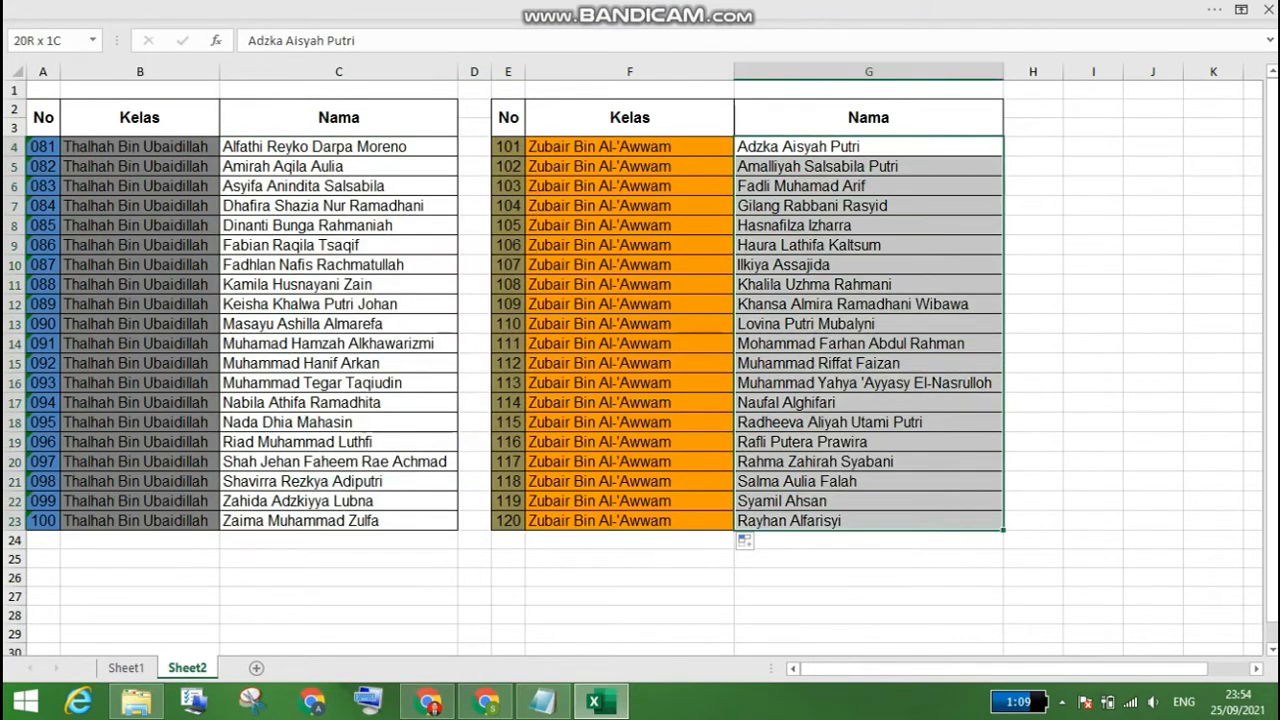
right_click(843, 180)
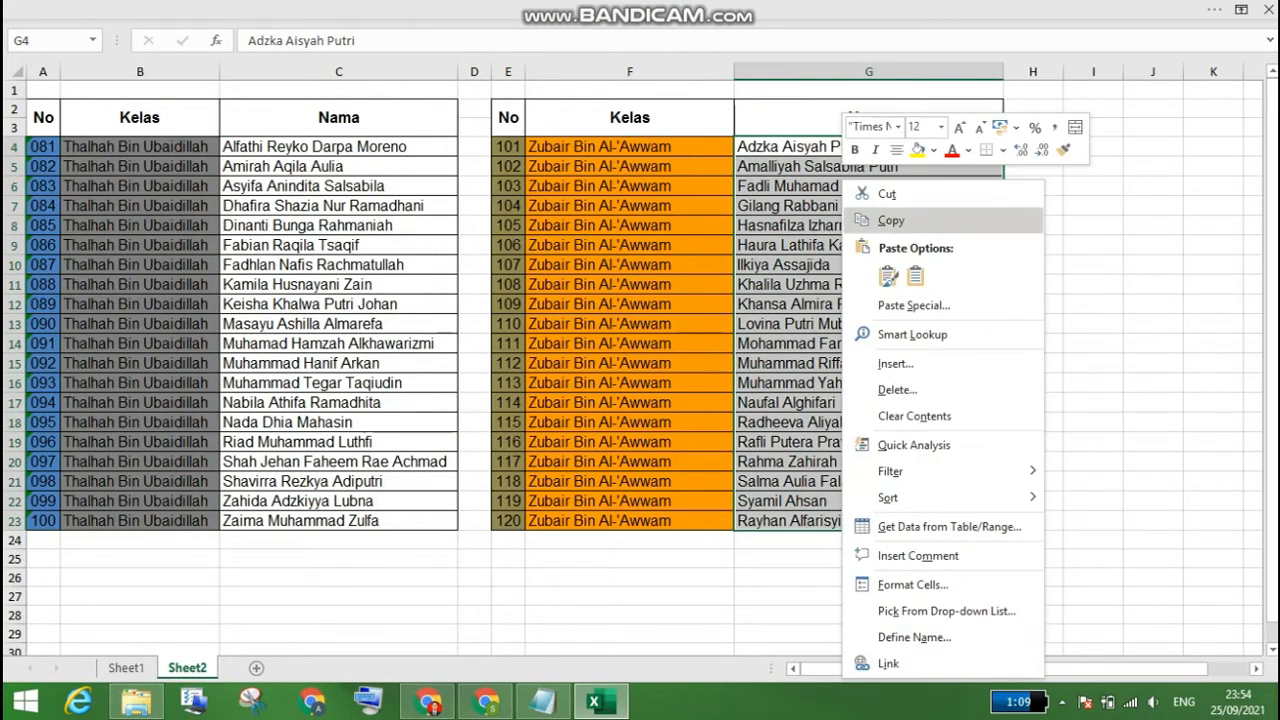
click(890, 220)
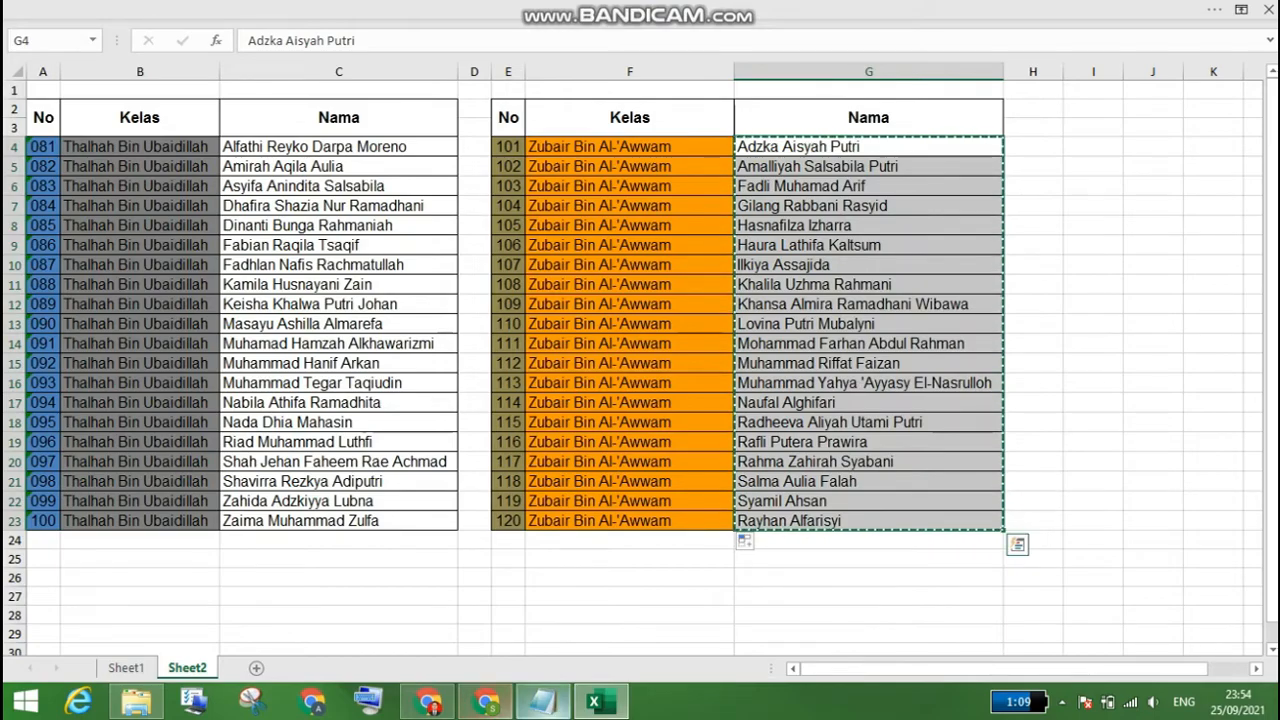
key(alt+Tab)
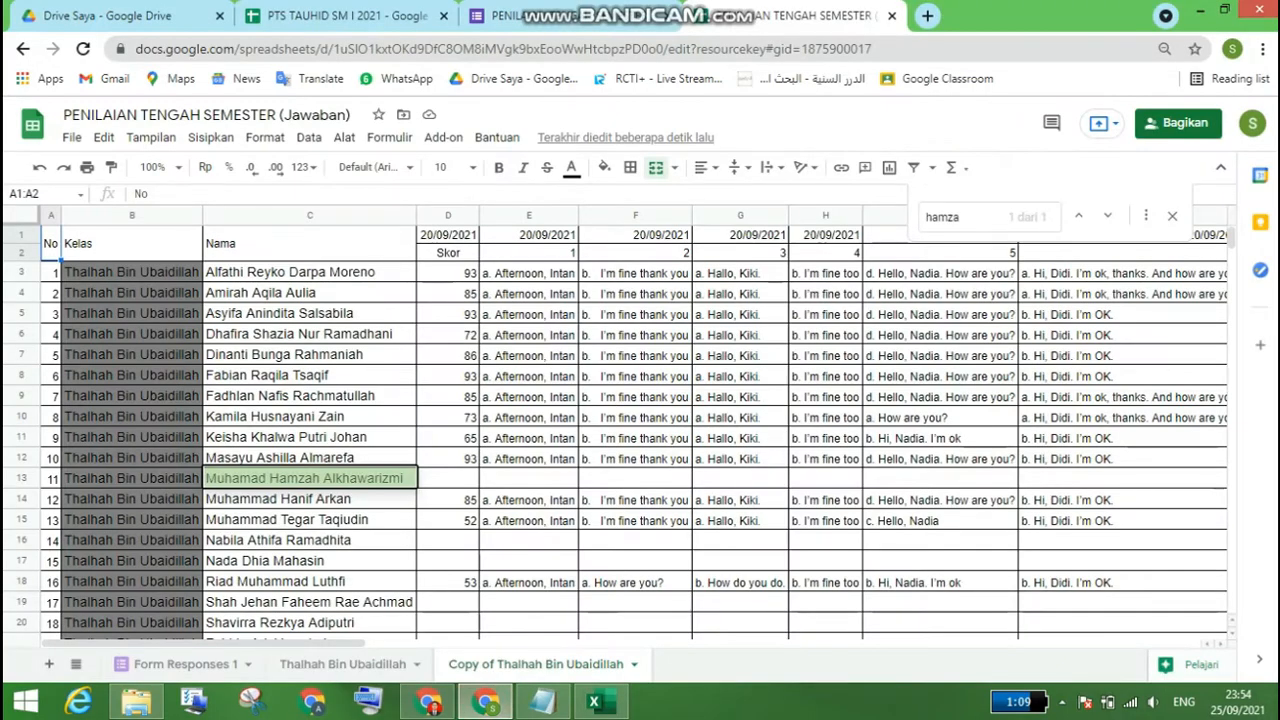
click(285, 272)
right_click(285, 272)
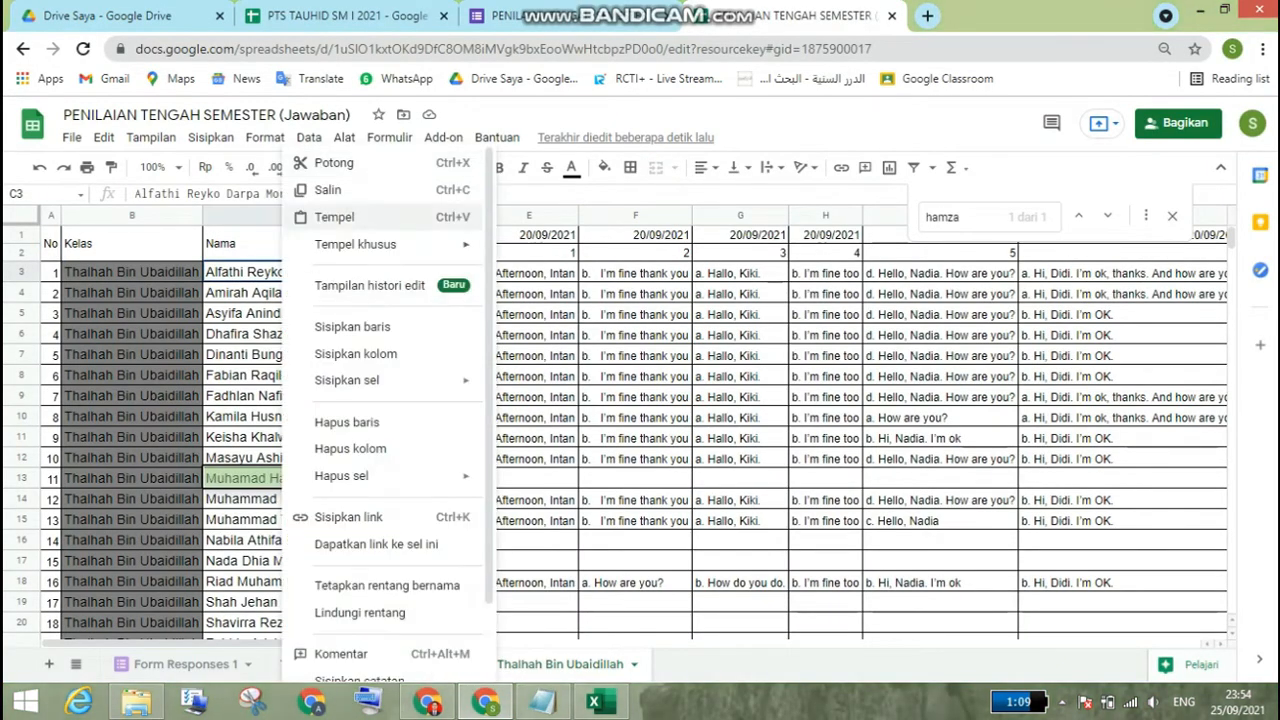
mouse_move(440, 244)
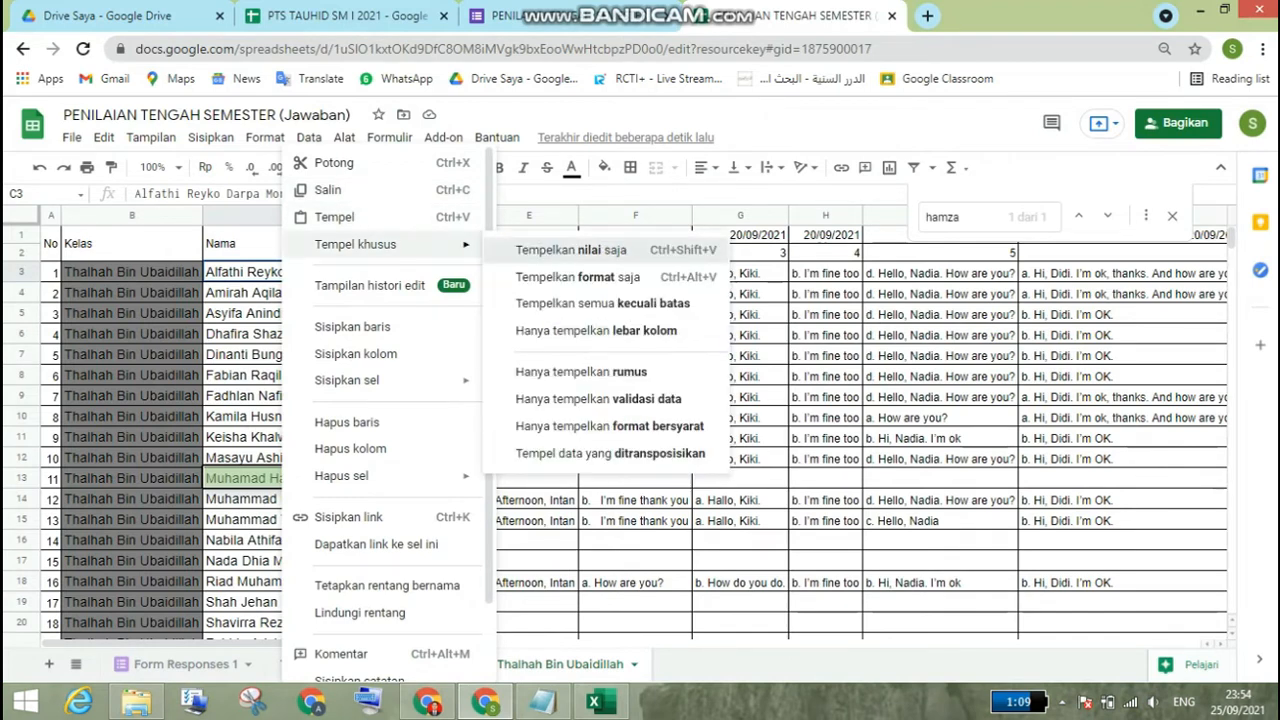
click(560, 251)
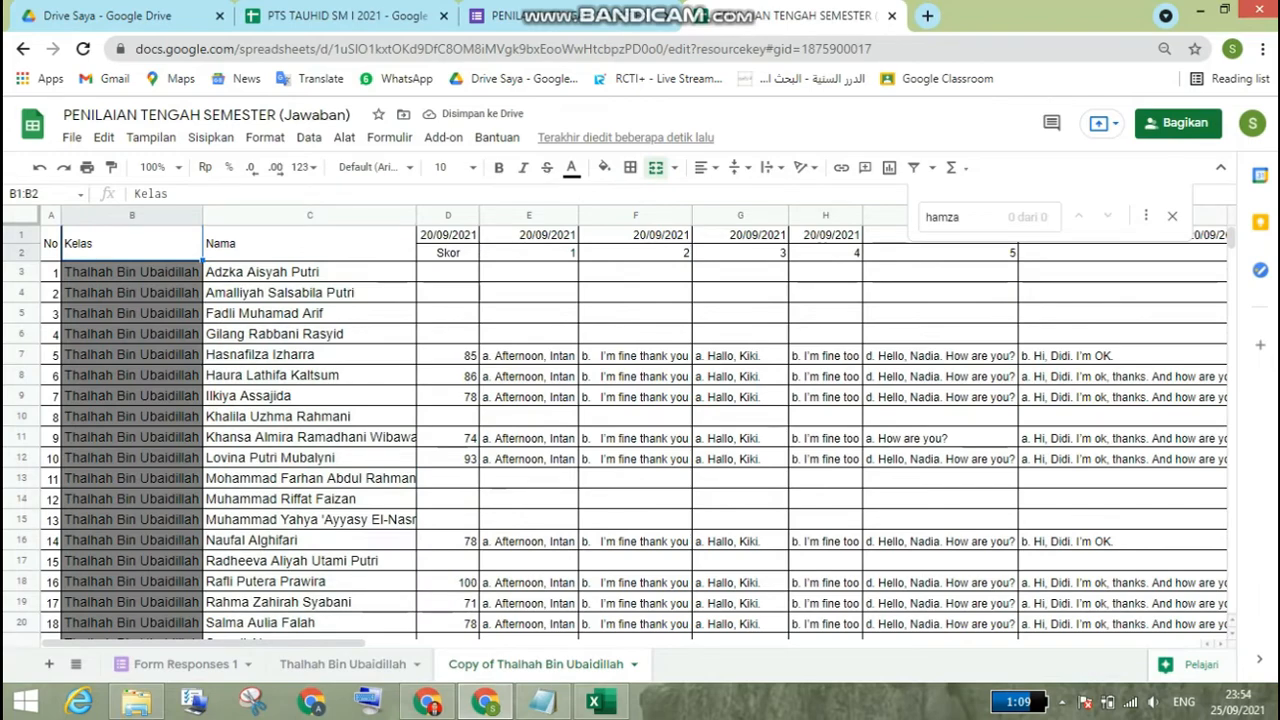
Step: Copy the class entries F4:F23 from the Excel workbook's Sheet2 and paste them with formatting from B3 of the duplicated sheet
click(601, 702)
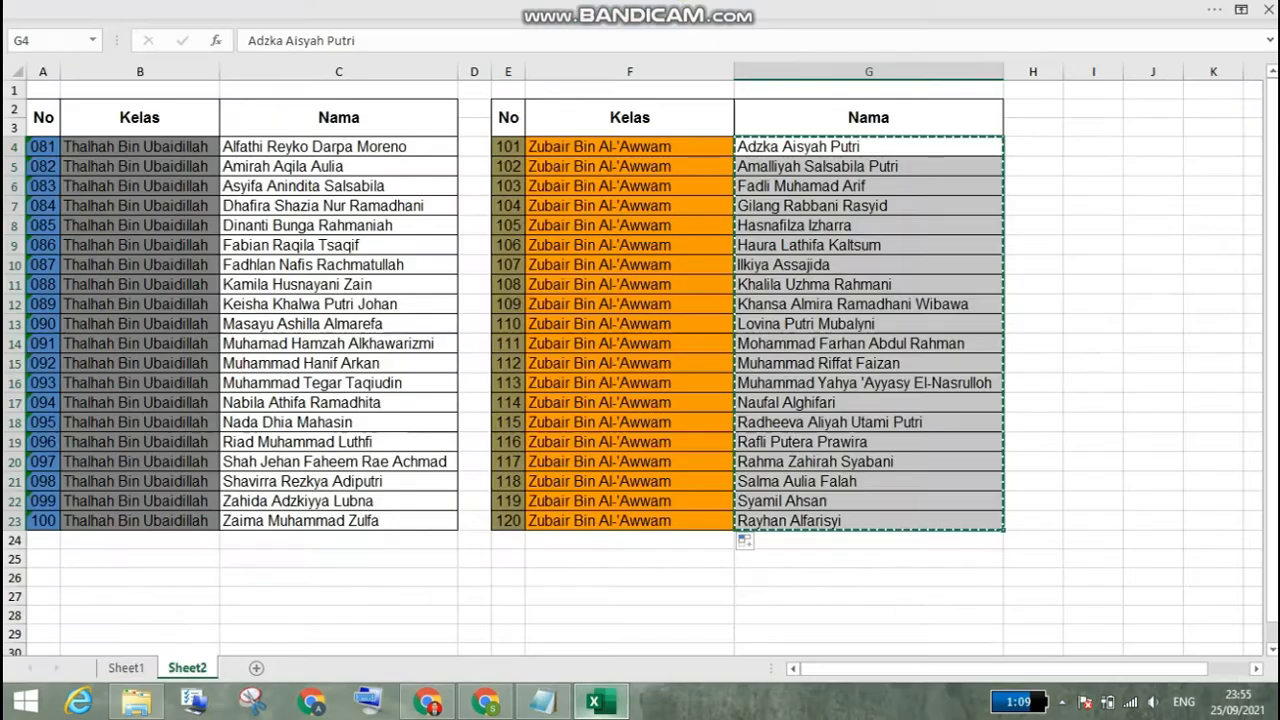
drag(630, 147, 630, 521)
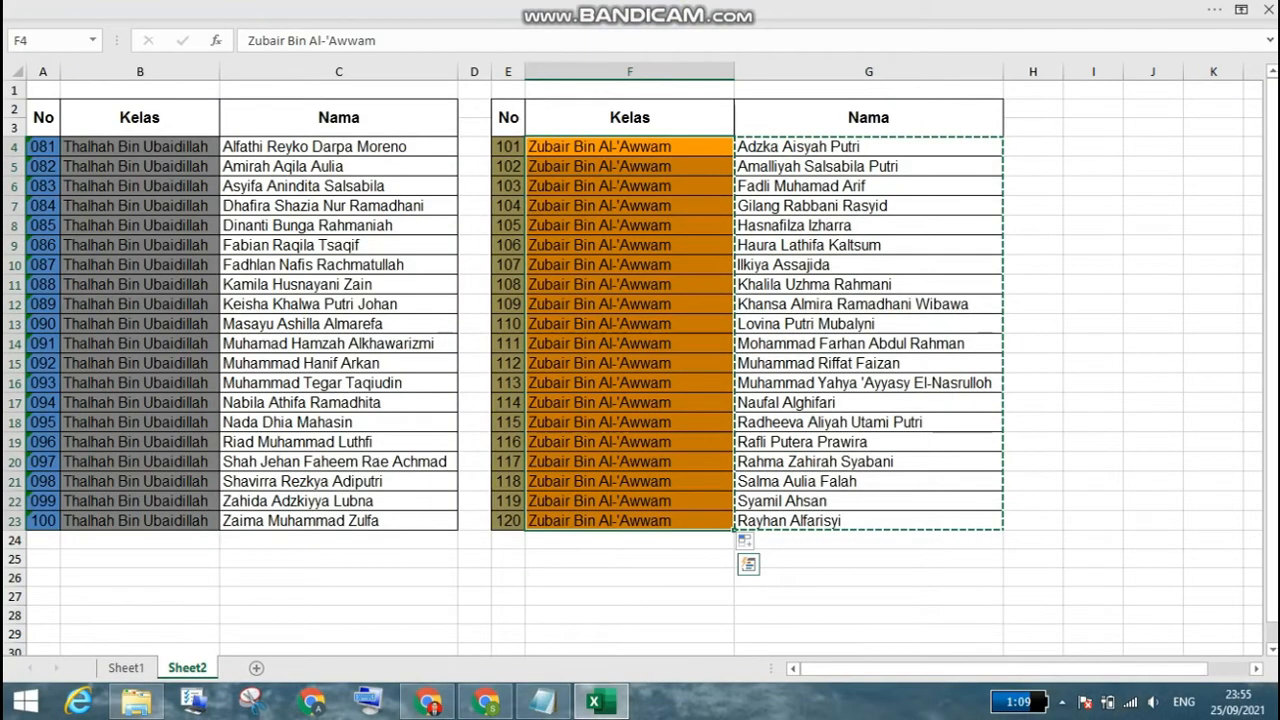
right_click(632, 176)
click(670, 220)
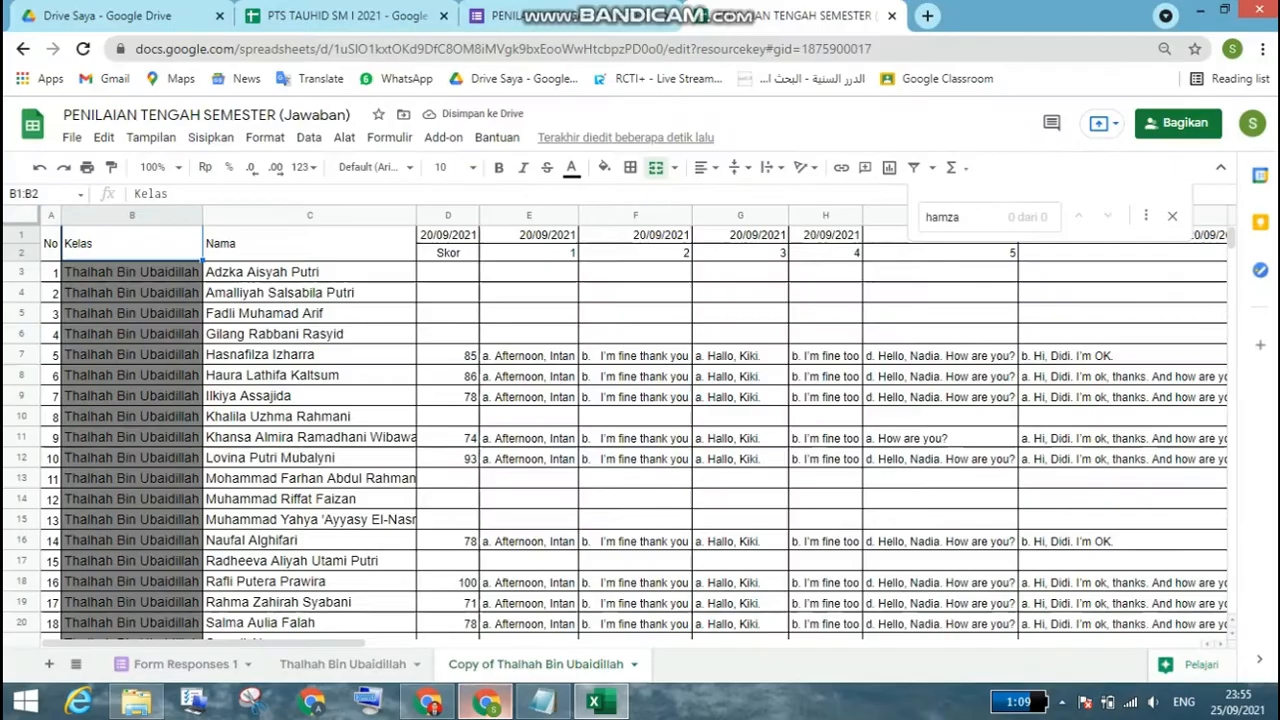
click(486, 702)
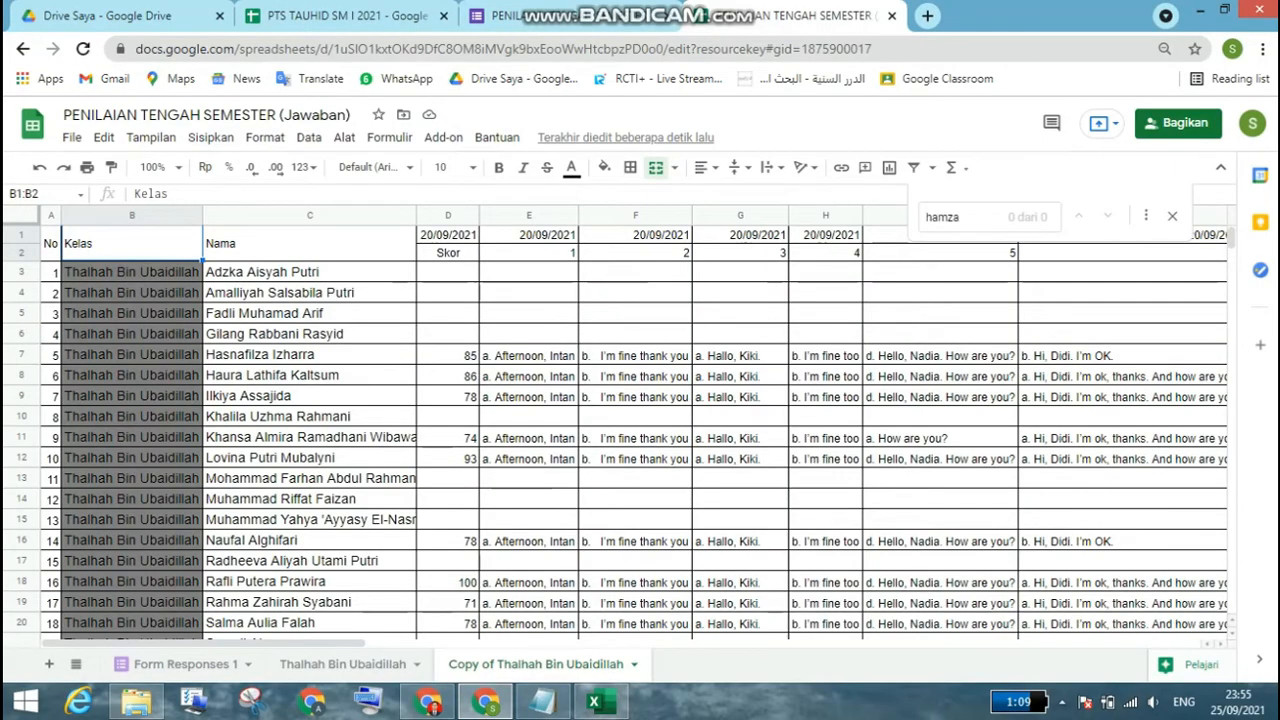
click(156, 273)
right_click(156, 273)
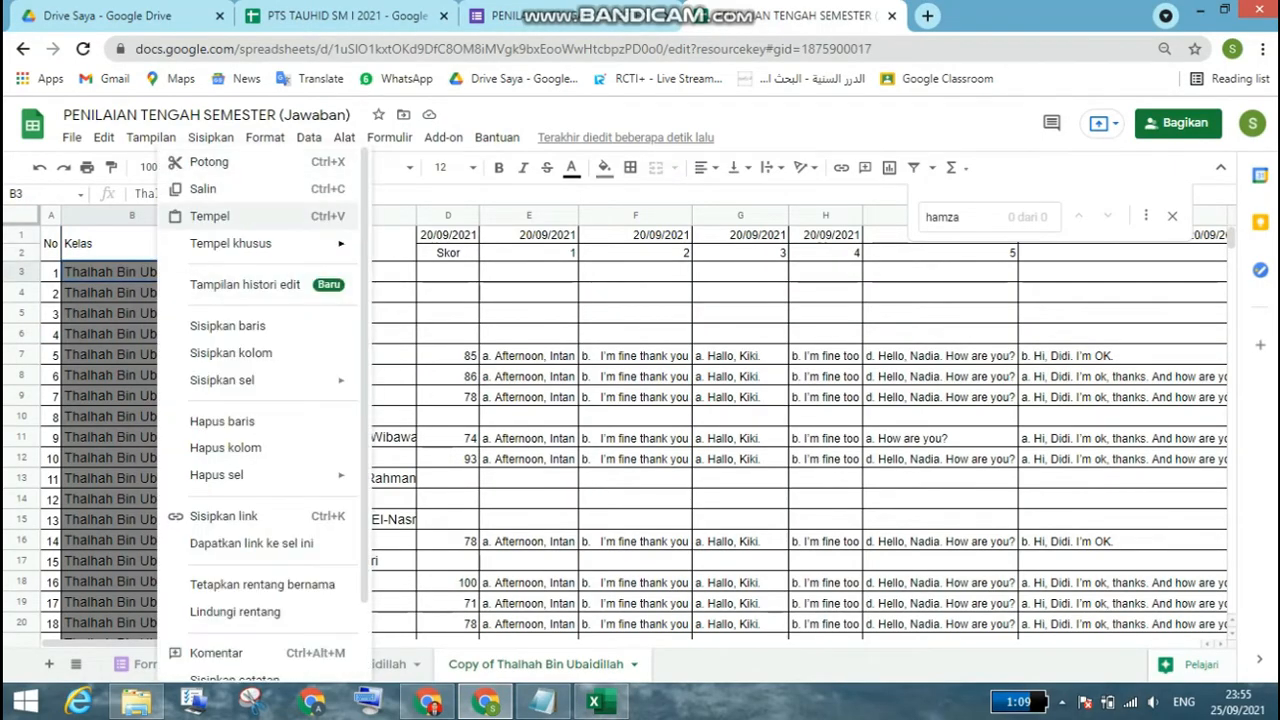
click(210, 216)
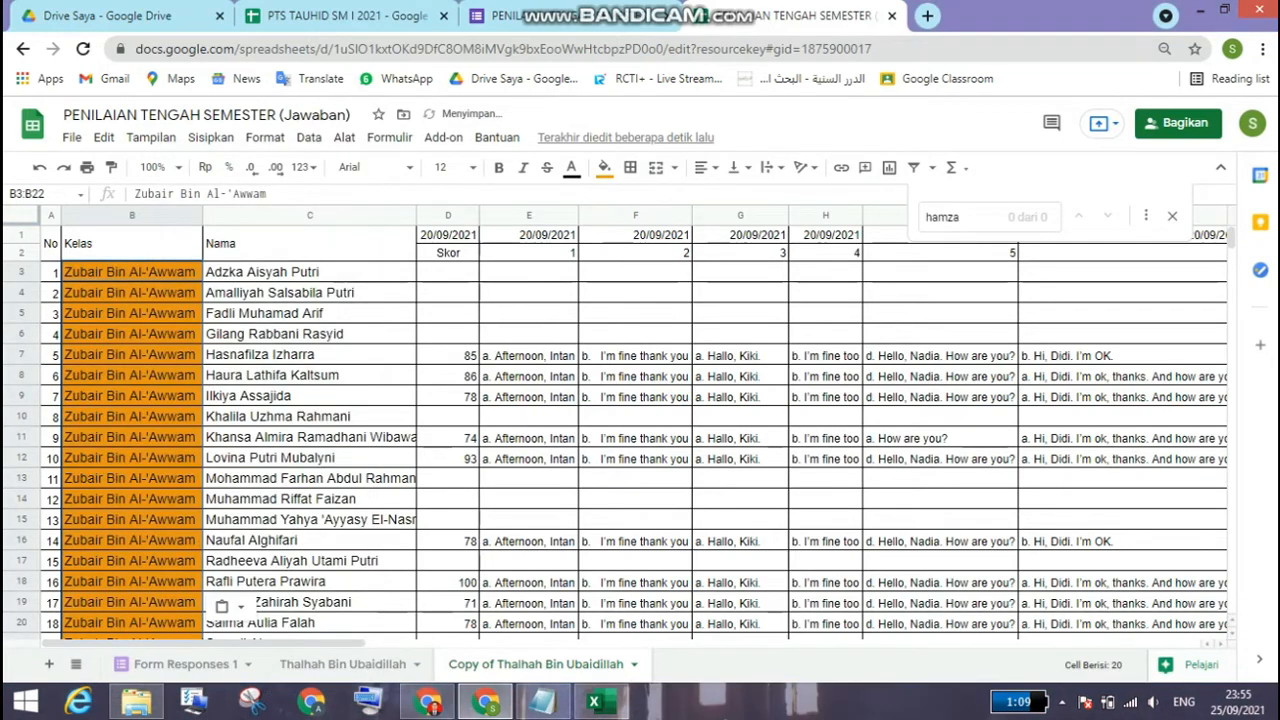
Step: Check the Skor formula in D3 and the student's name in C3 of the duplicated sheet
click(635, 292)
click(448, 272)
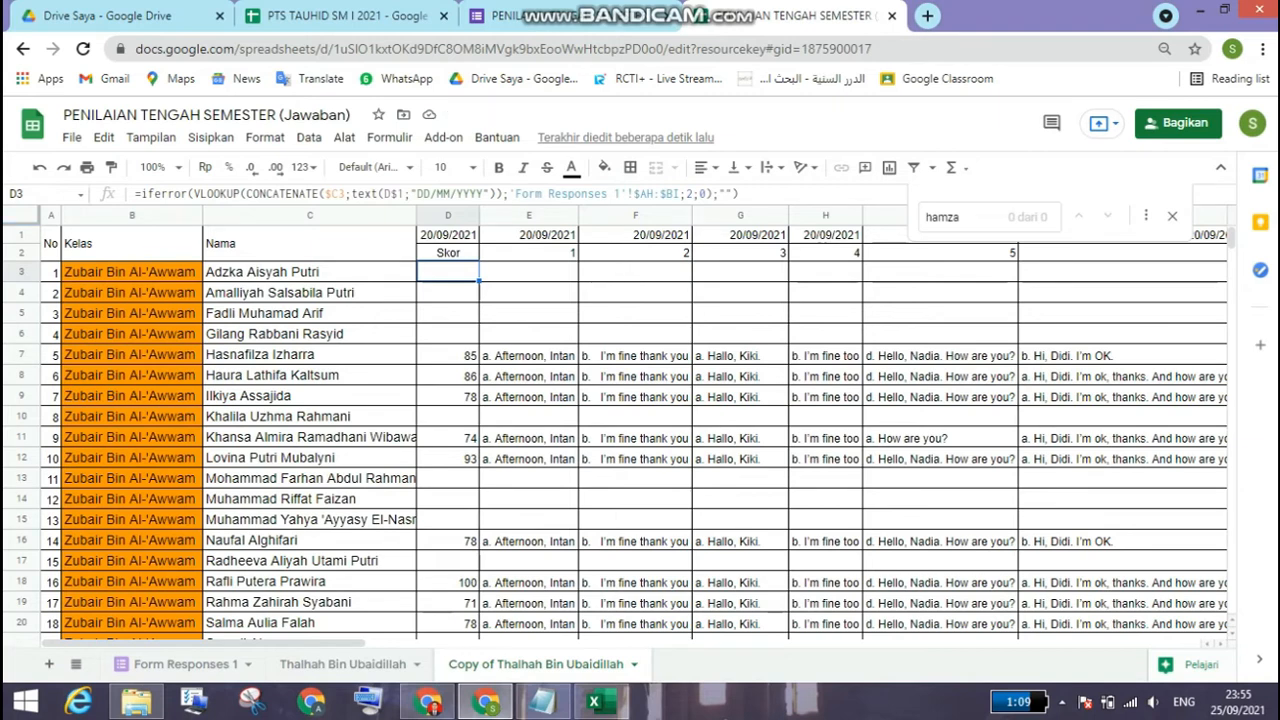
click(310, 272)
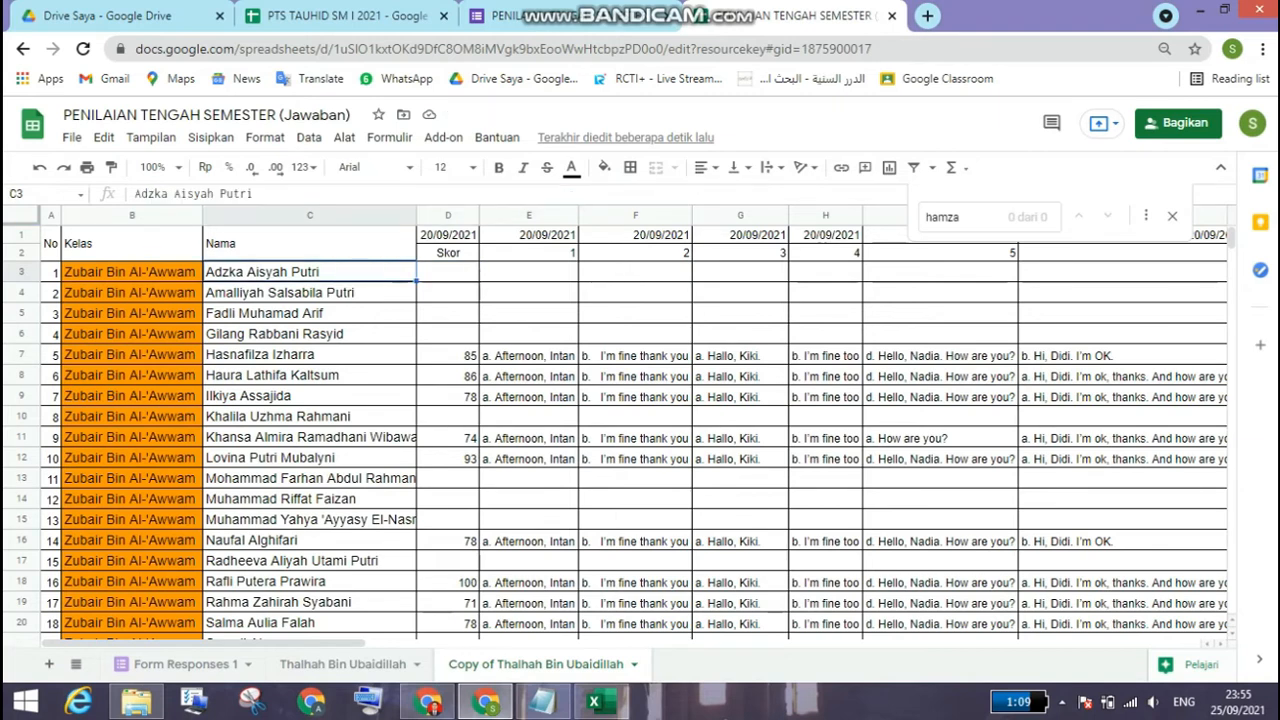